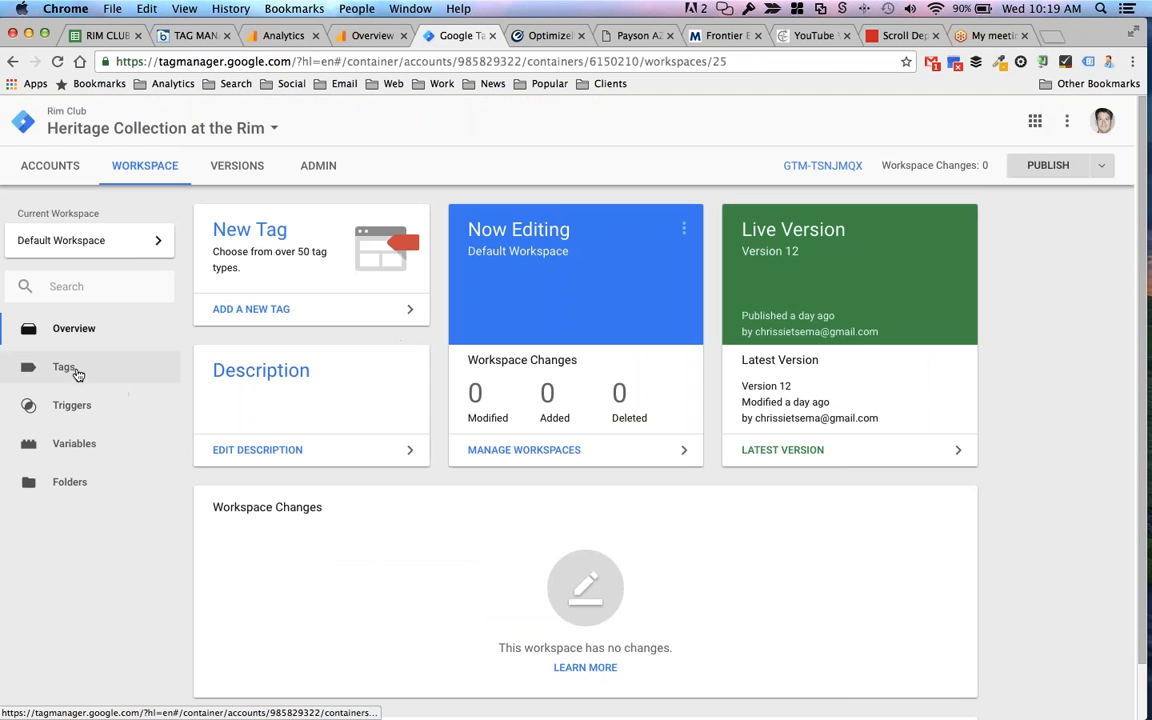
# - Open the configuration of the Analytics - Pageview tag and examine its tracking ID
pyautogui.click(66, 368)
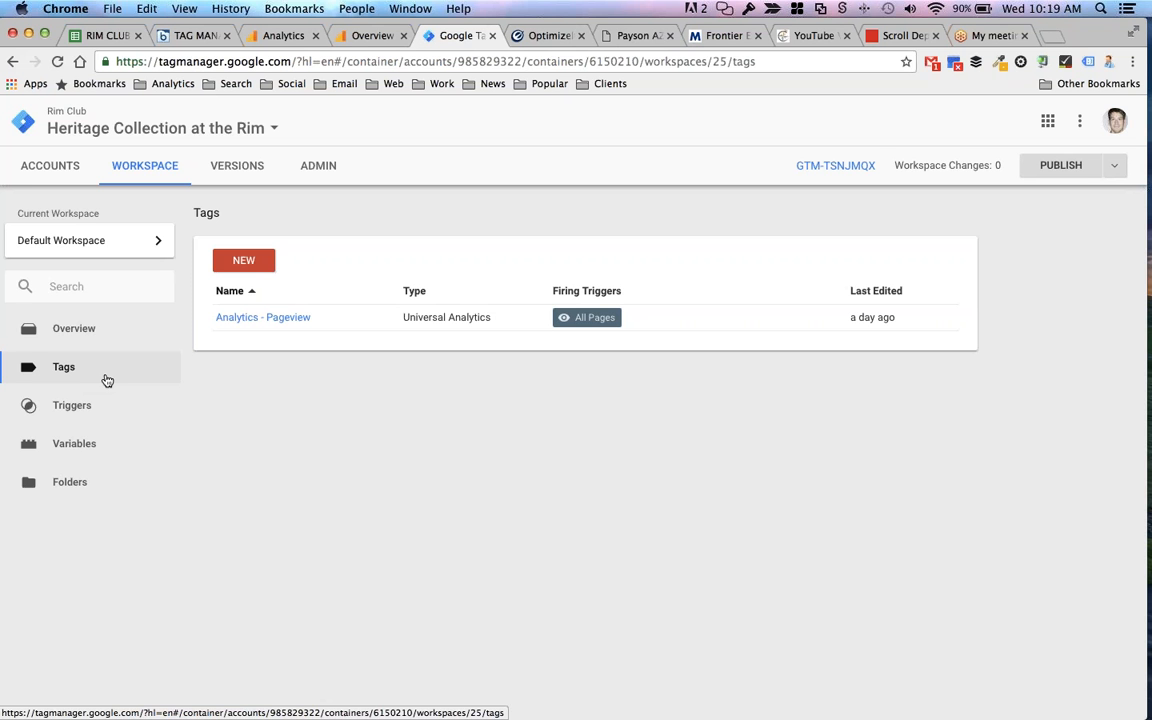
pyautogui.click(282, 318)
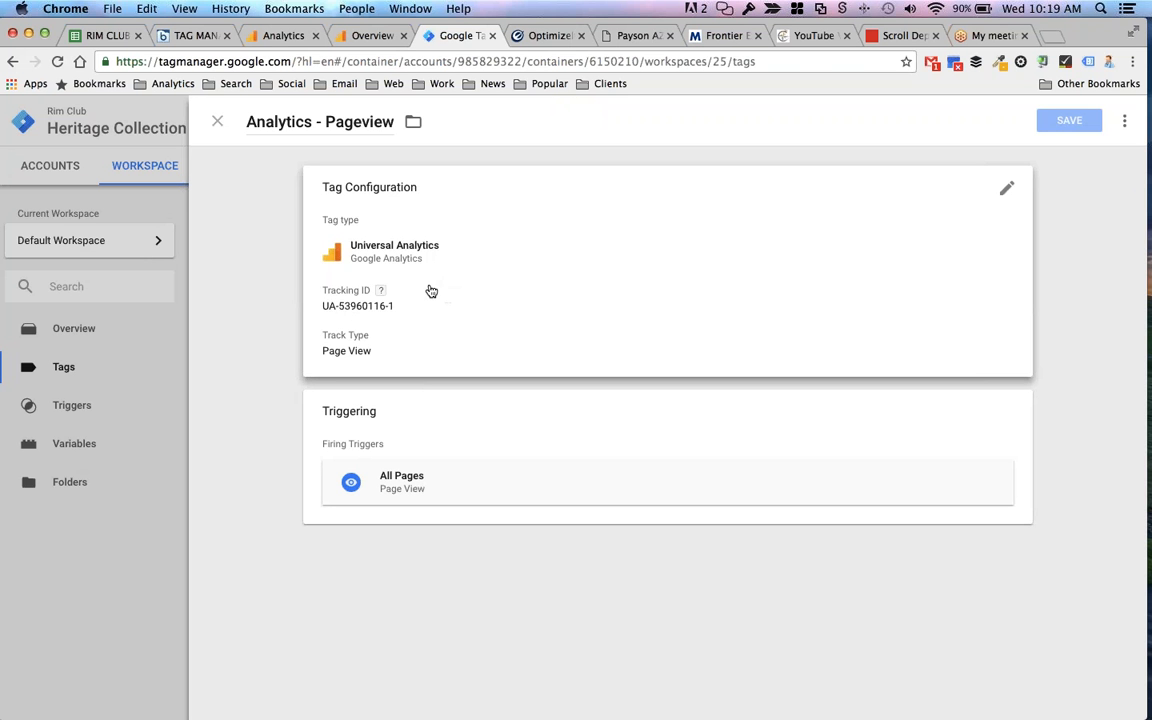
pyautogui.click(555, 311)
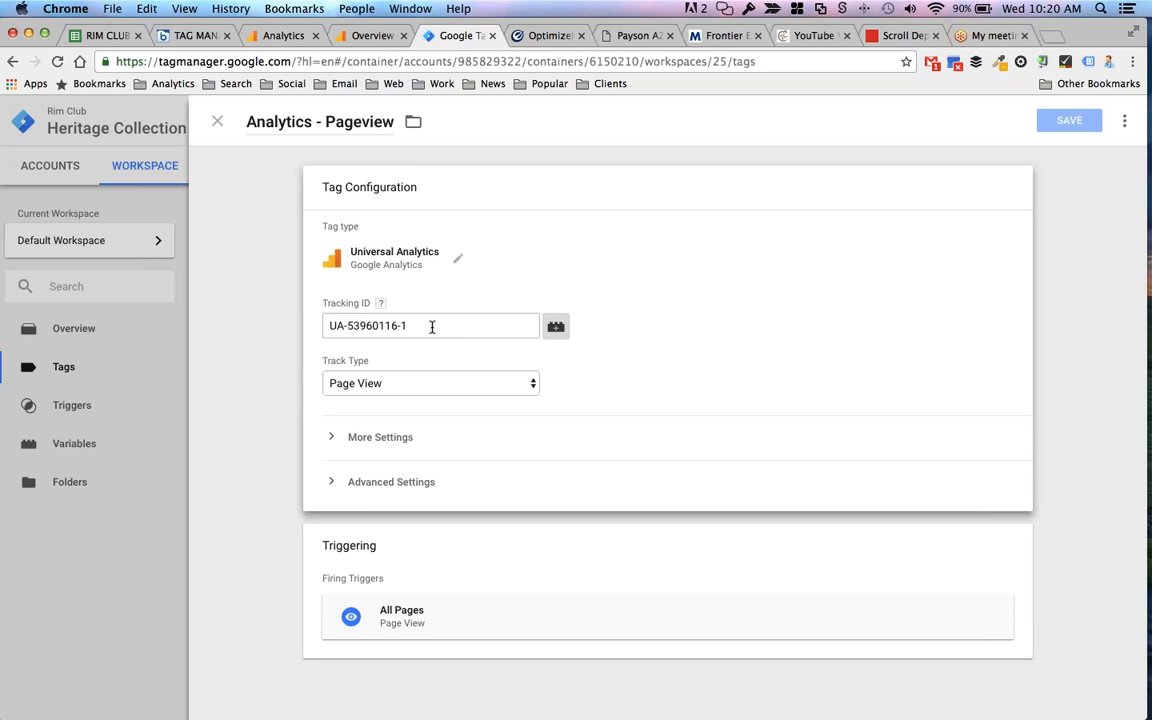
pyautogui.moveTo(429, 326); pyautogui.dragTo(331, 325)
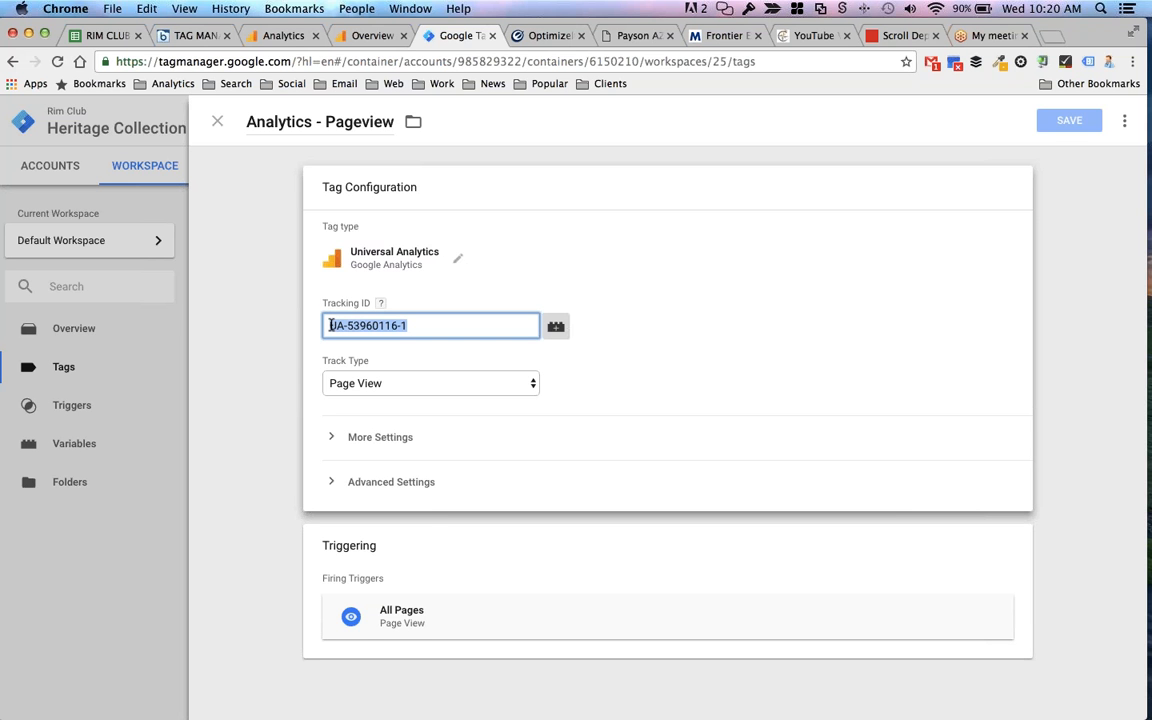
pyautogui.click(343, 325)
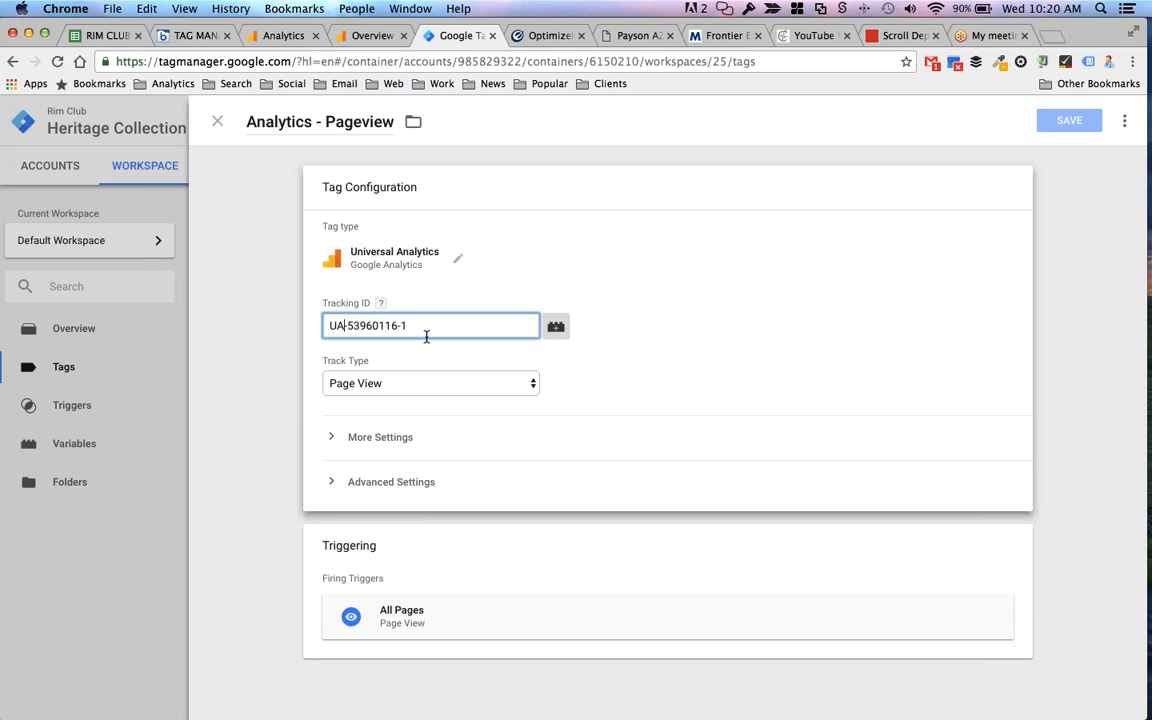
pyautogui.click(474, 333)
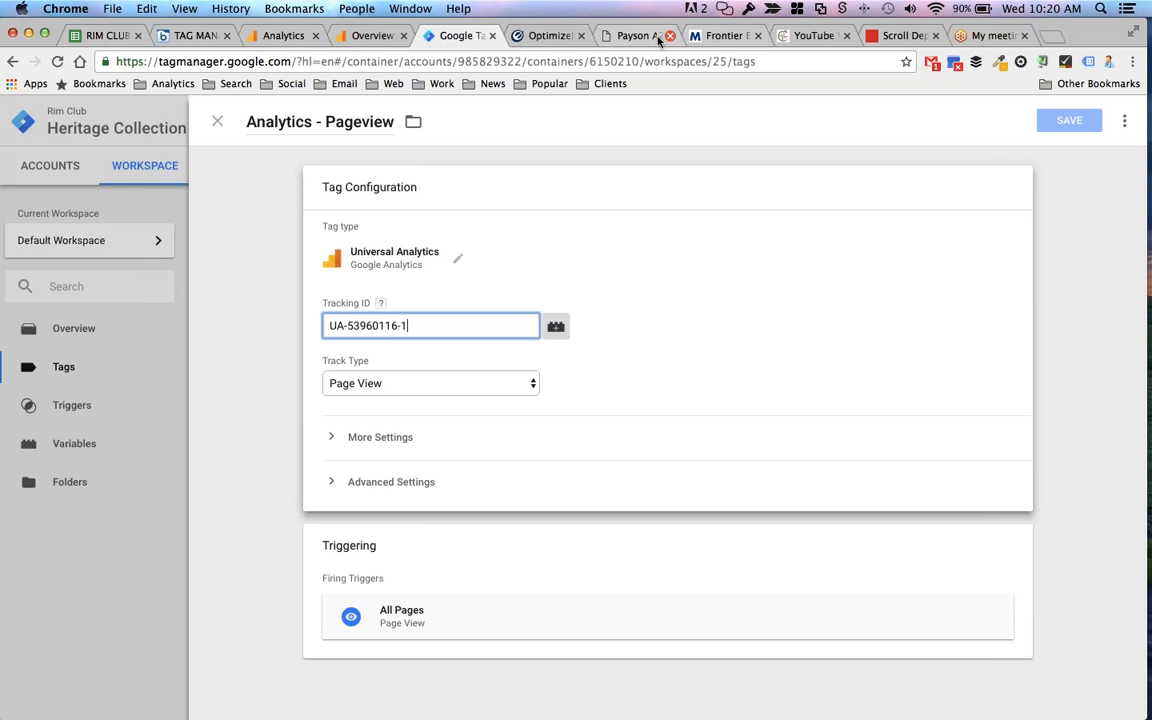
# - Look at the Heritage Collection website and its real-time Analytics overview, returning to the Analytics - Pageview tag
pyautogui.click(635, 37)
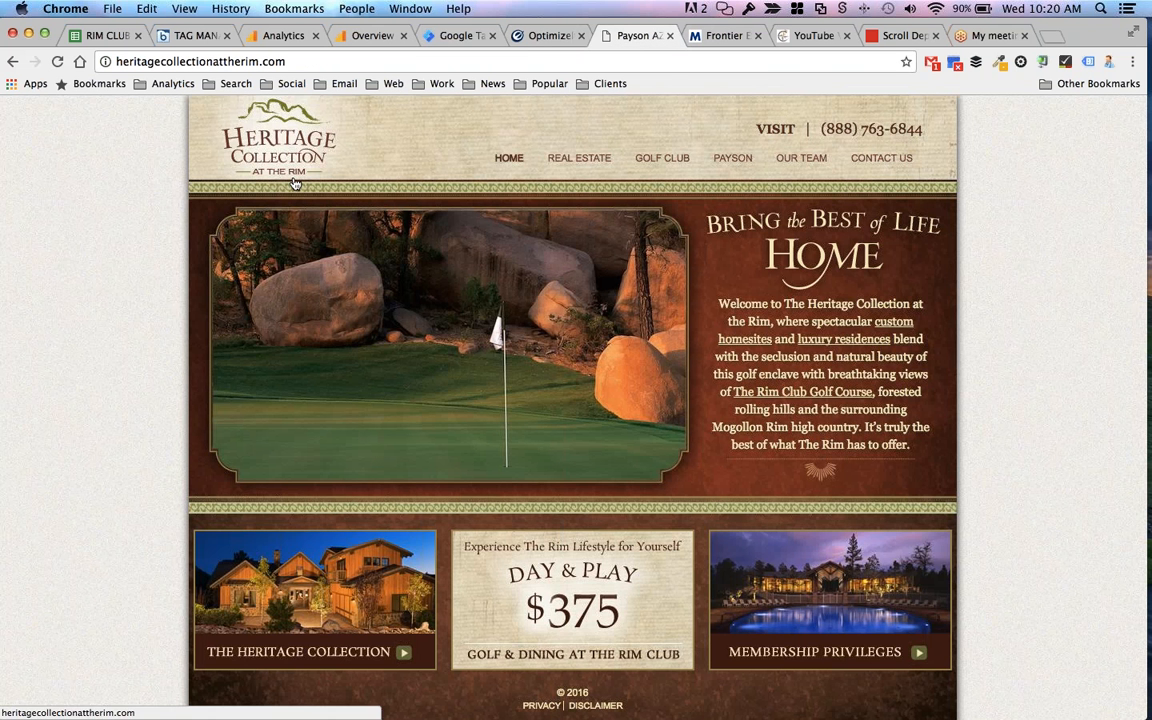
pyautogui.click(355, 36)
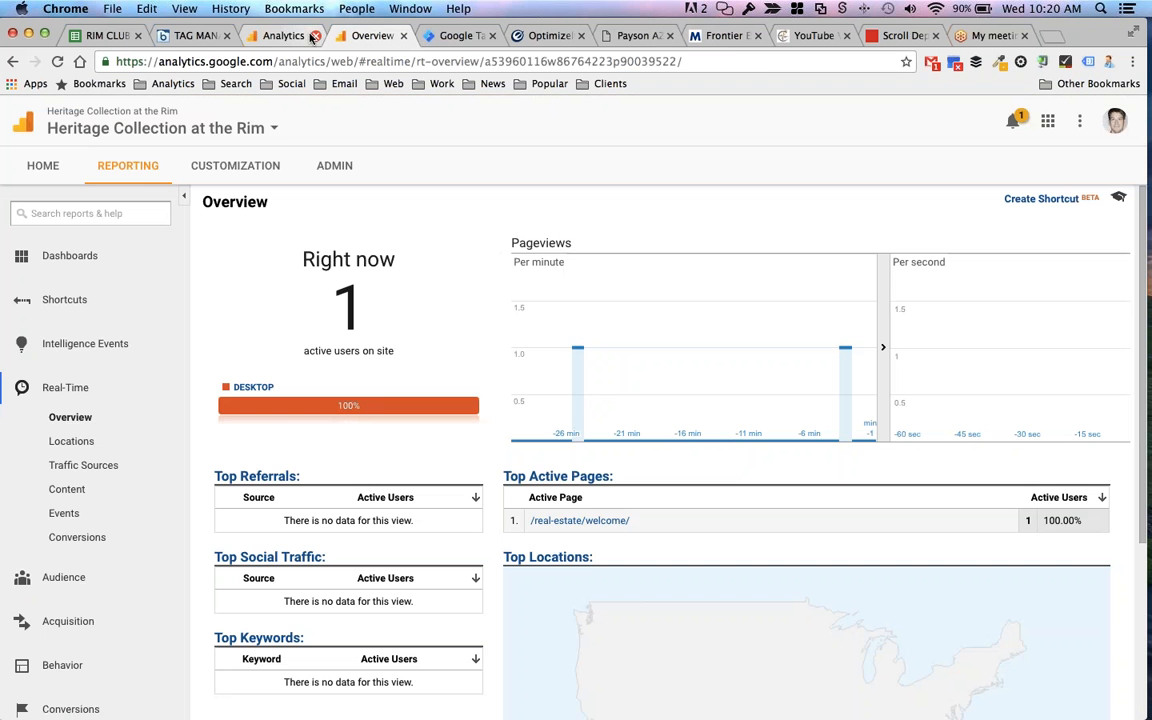
pyautogui.click(452, 36)
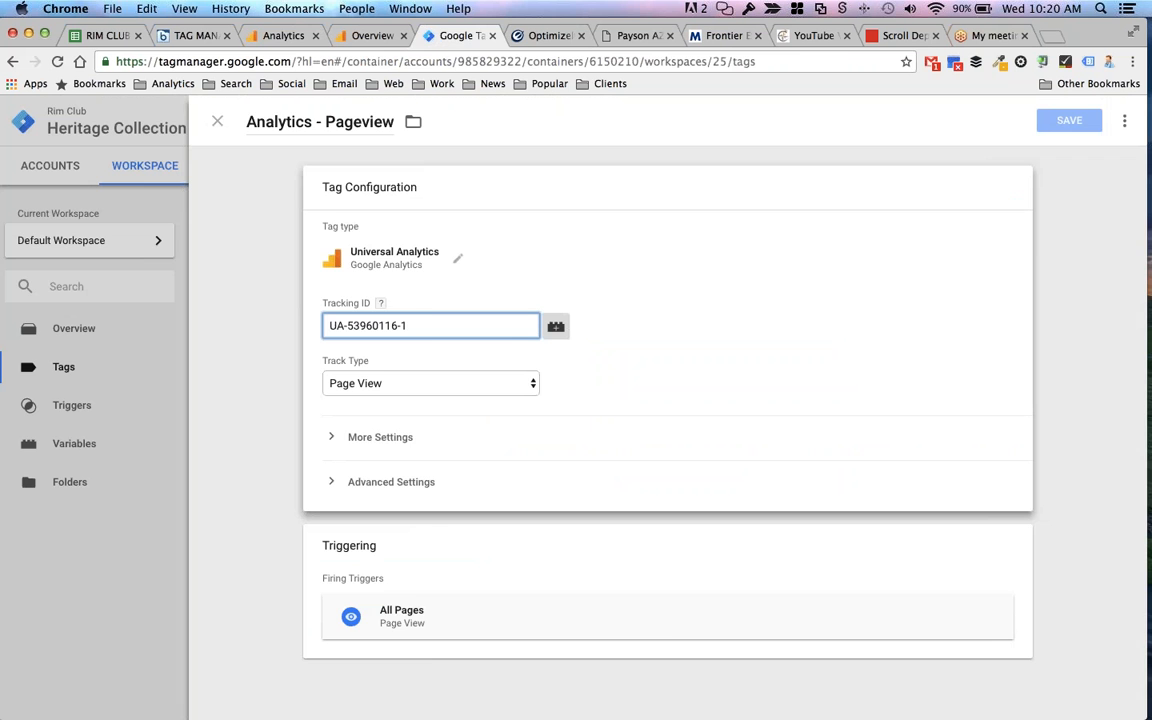
# - Examine the tracking ID on the Tracking Code page in the Analytics administration of the Teach to Fish Digital property
pyautogui.click(283, 35)
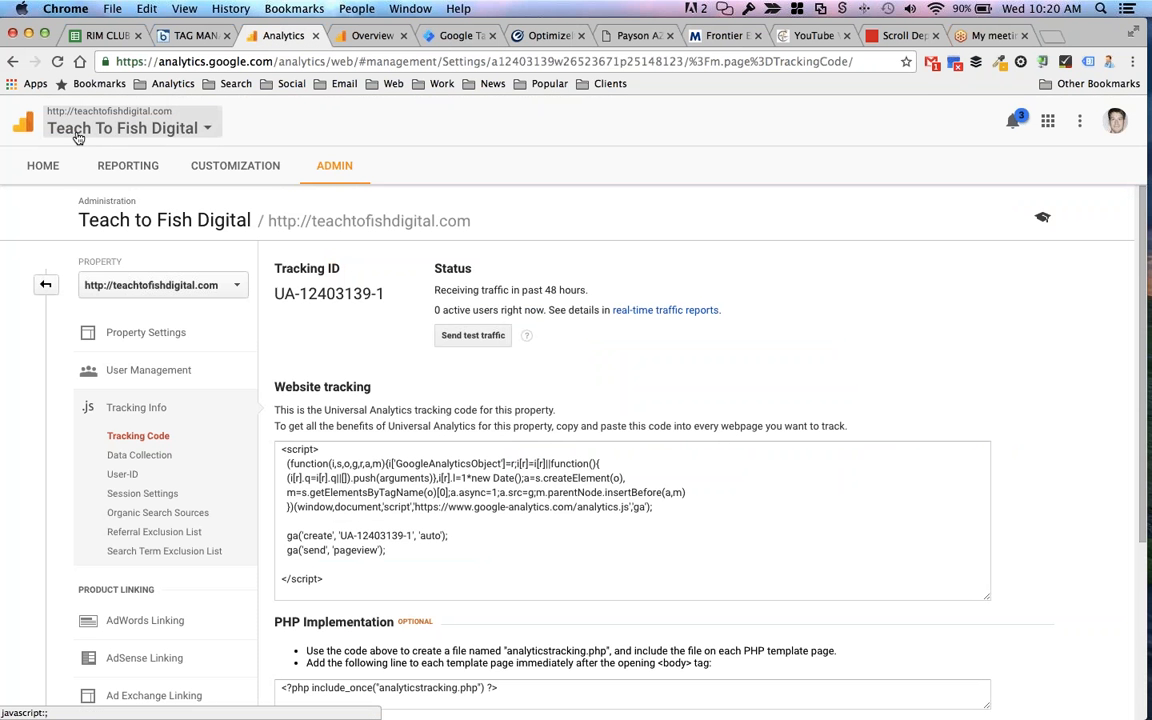
pyautogui.moveTo(272, 293); pyautogui.dragTo(391, 294)
pyautogui.click(45, 284)
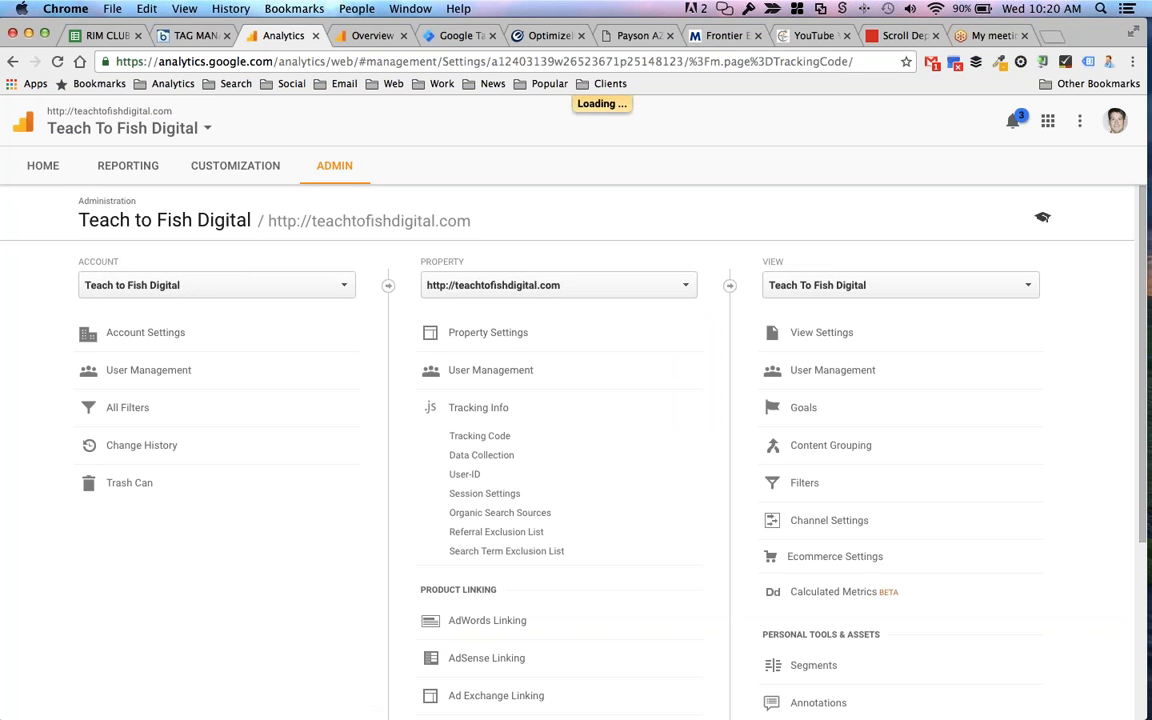
pyautogui.click(487, 440)
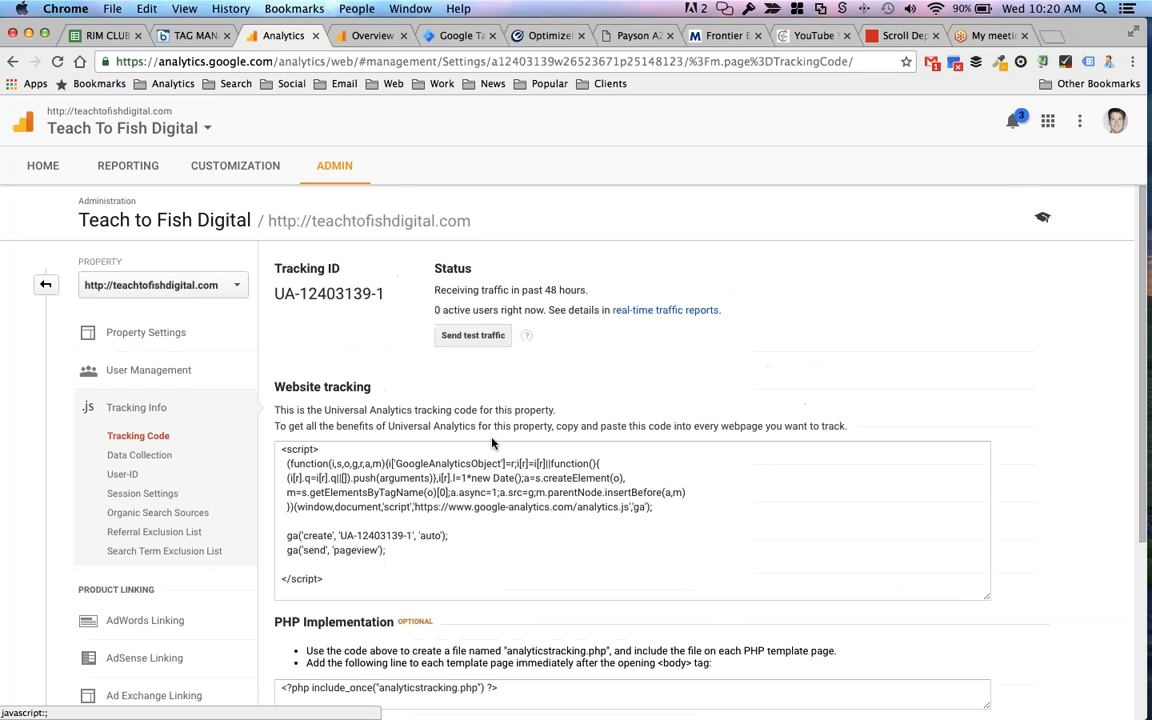
pyautogui.moveTo(384, 293); pyautogui.dragTo(276, 293)
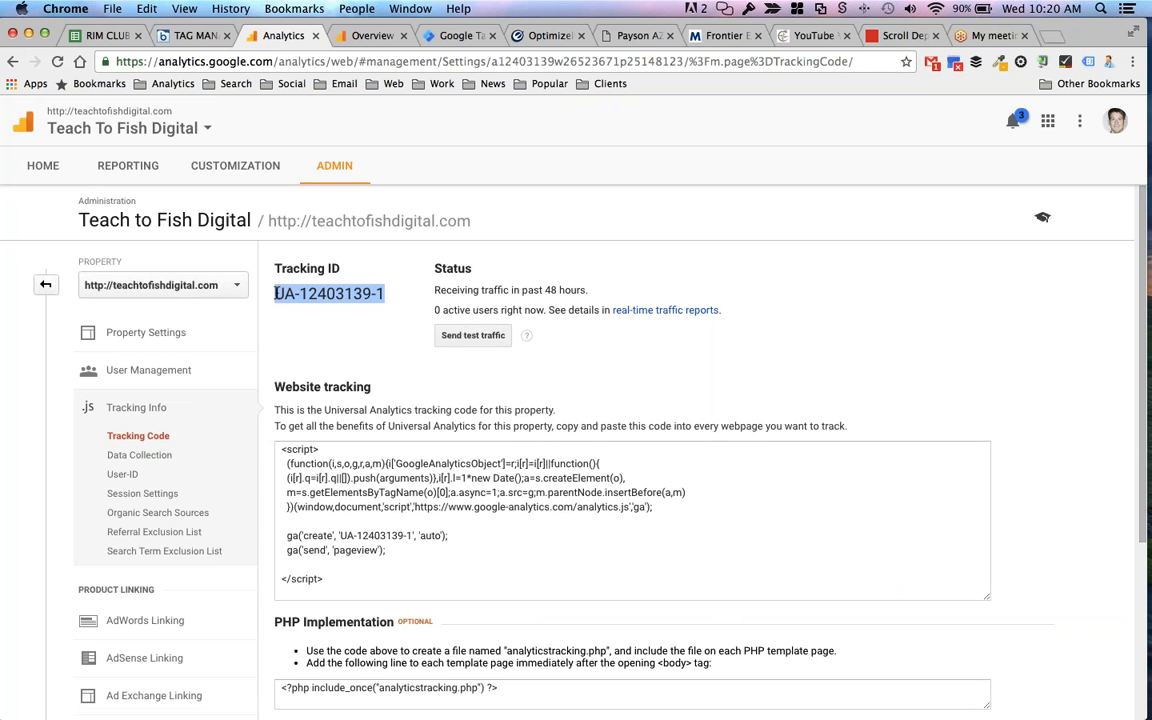
# - Copy the tracking ID from the Analytics - Pageview tag in Tag Manager and close the tag
pyautogui.click(456, 37)
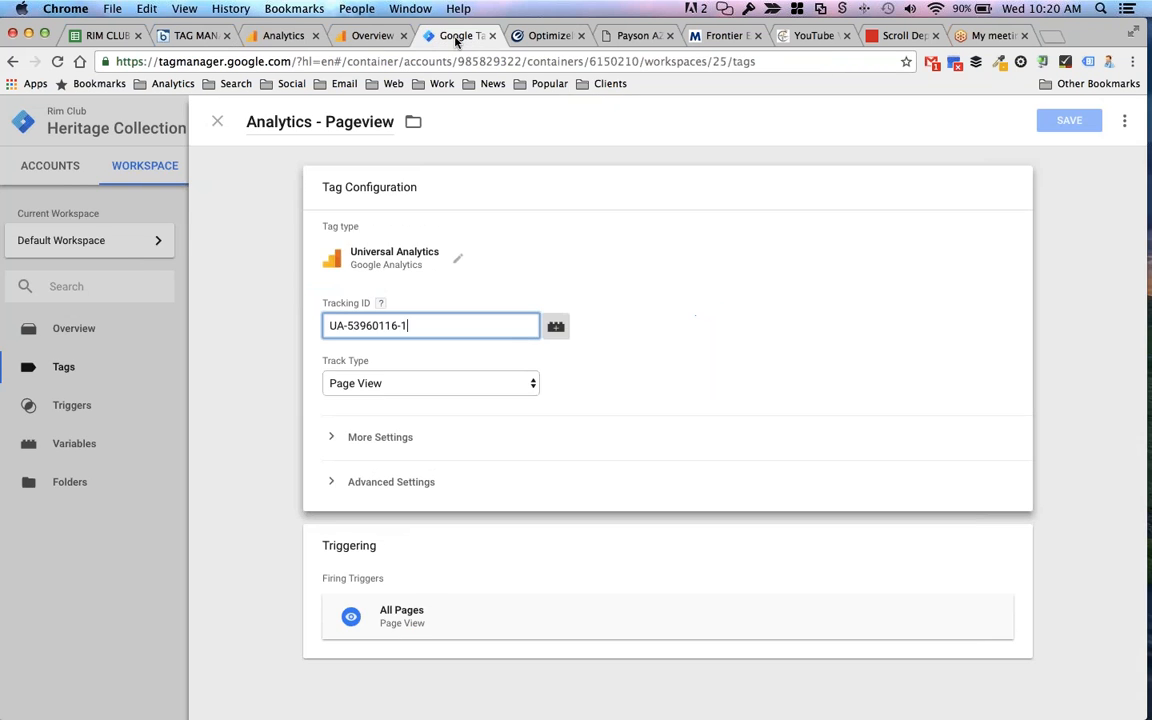
pyautogui.tripleClick(429, 325)
pyautogui.press('super+c')
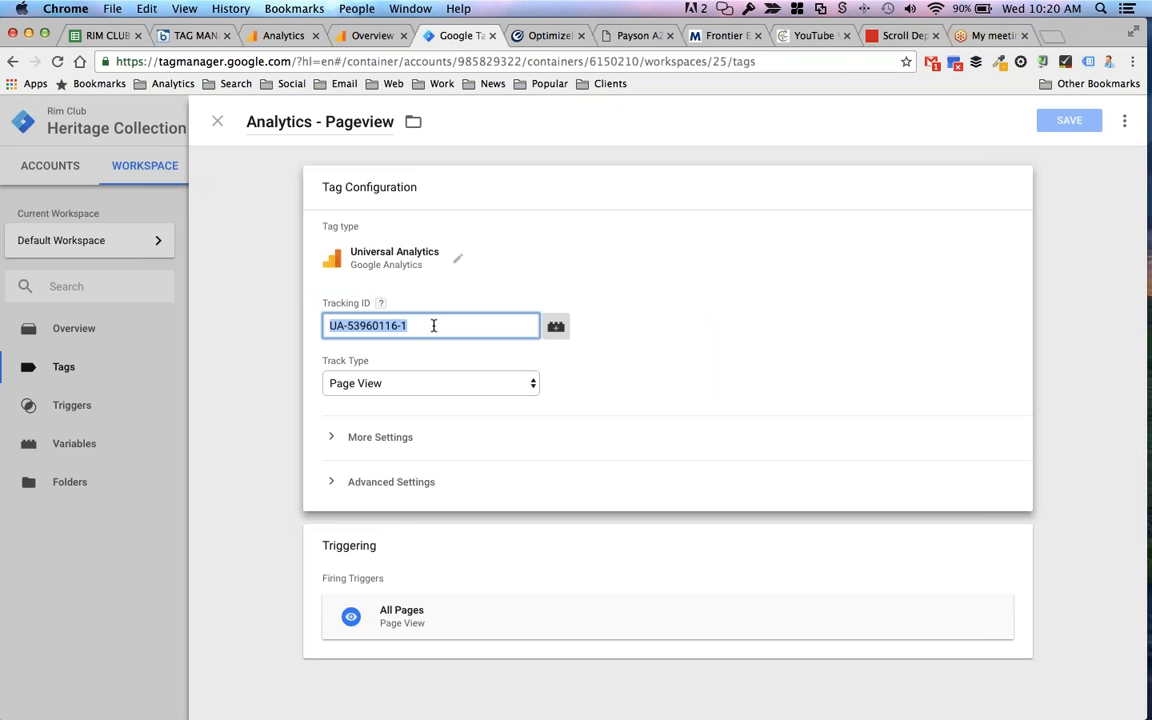
pyautogui.click(217, 121)
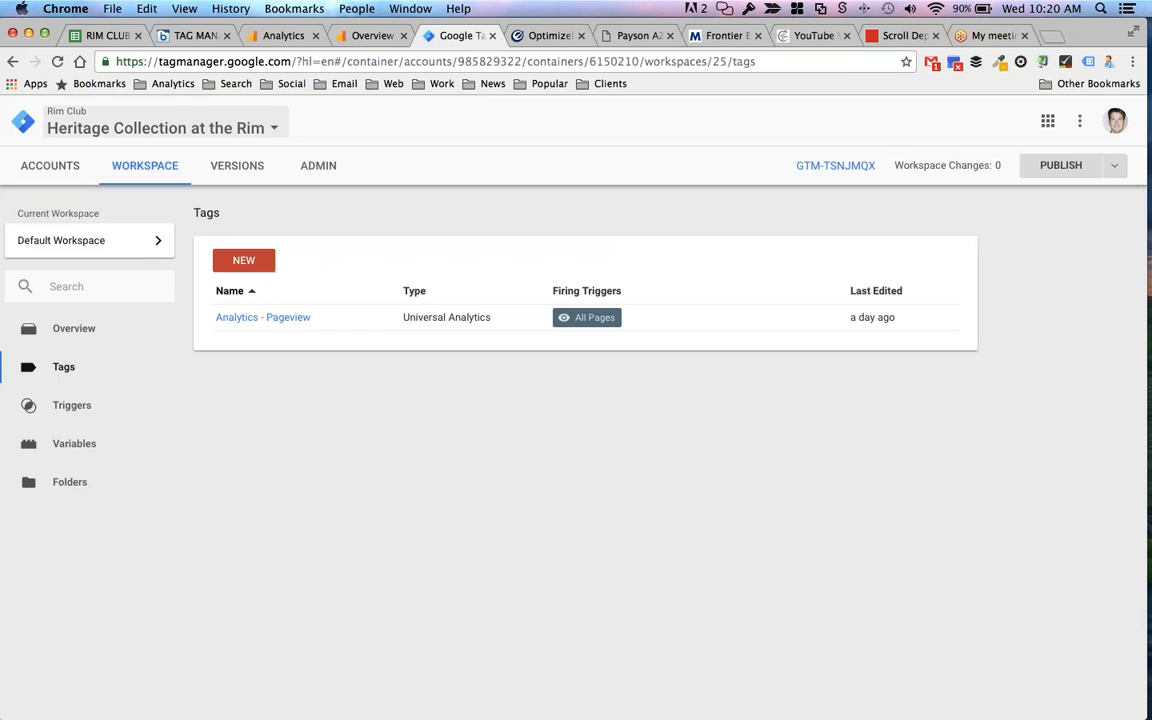
# - Create a new user-defined variable and name it Analytics ID
pyautogui.click(90, 446)
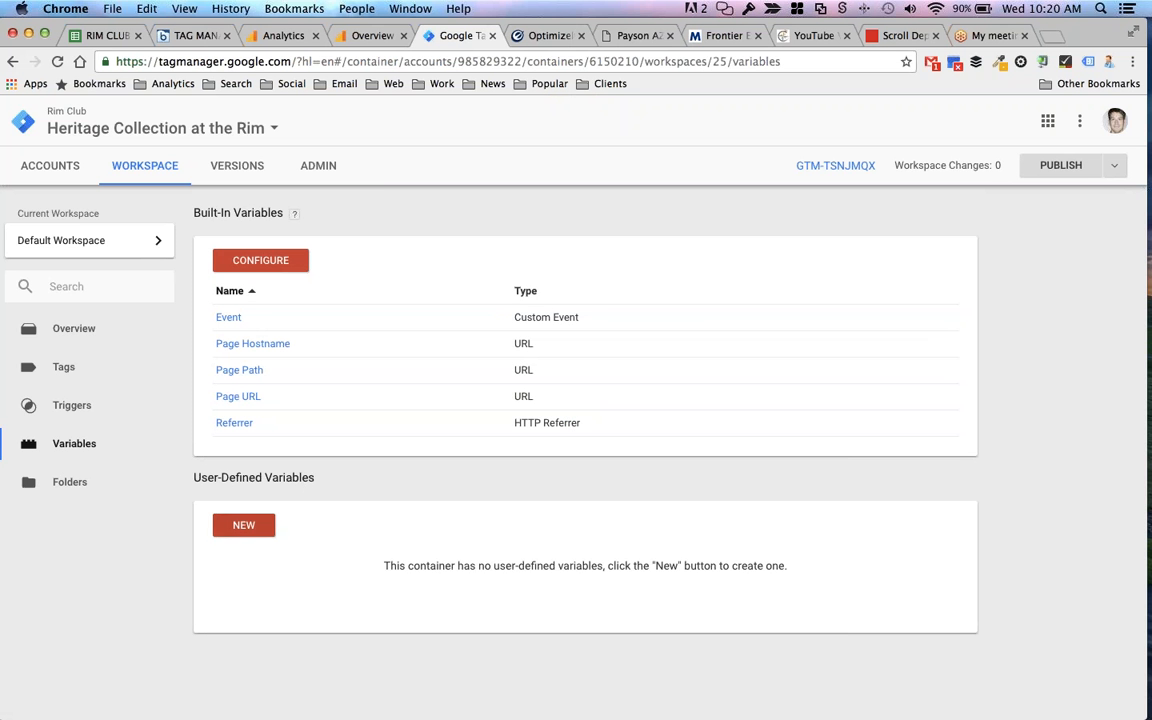
pyautogui.click(243, 525)
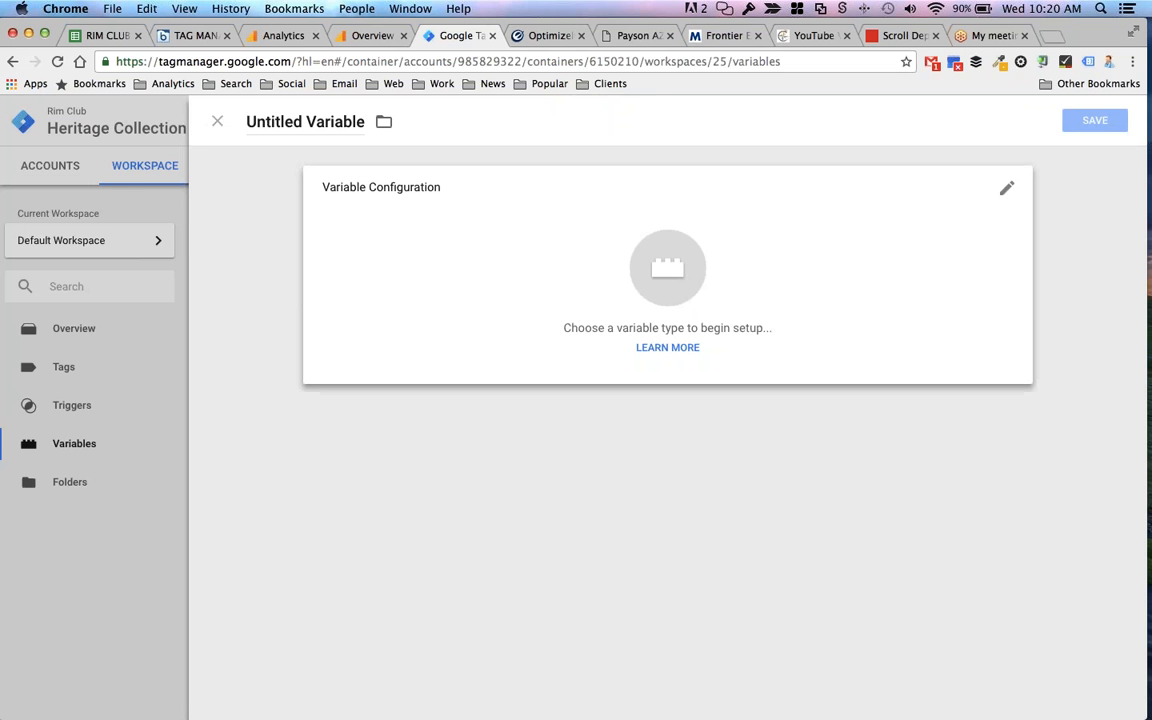
pyautogui.click(316, 121)
pyautogui.write('Analytics ID')
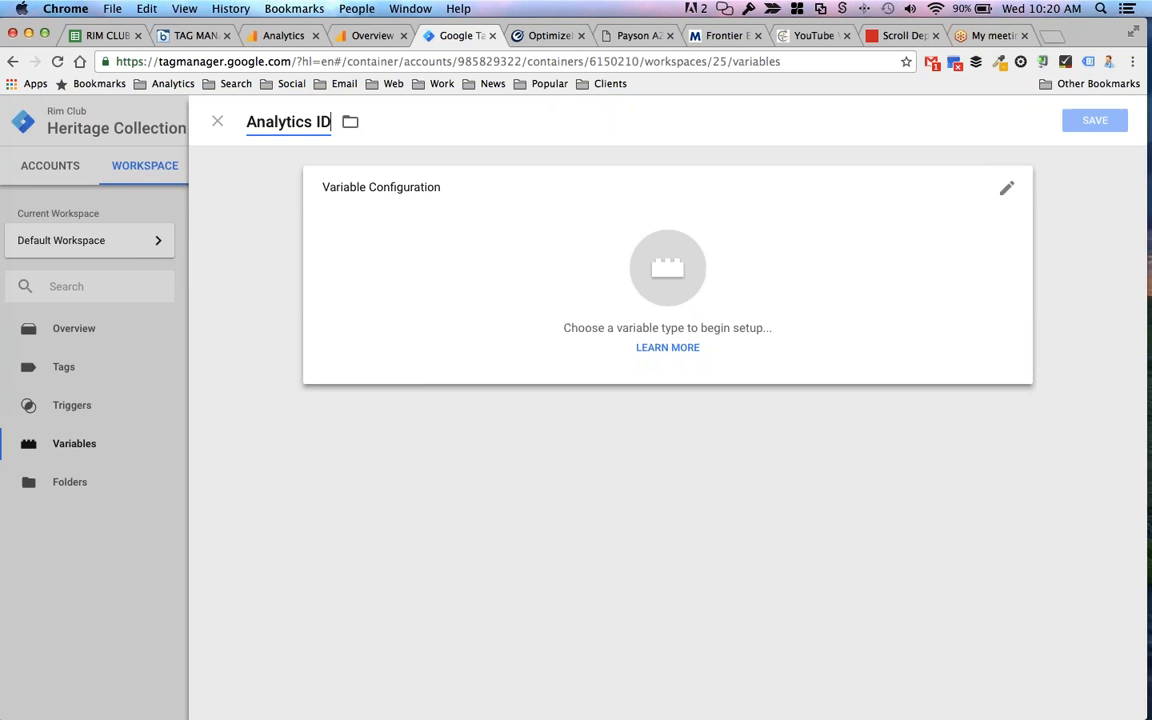
# - Make the Analytics ID variable a Constant with the copied tracking ID as its value and save it
pyautogui.click(655, 258)
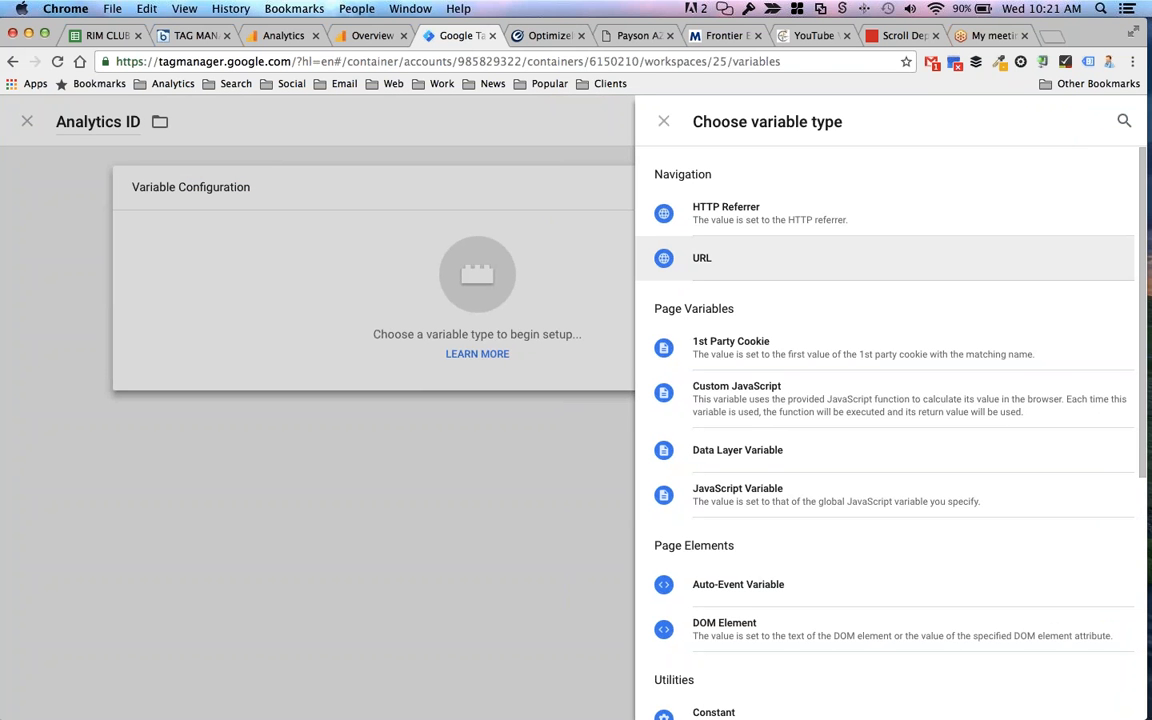
pyautogui.scroll(-2, 823, 275)
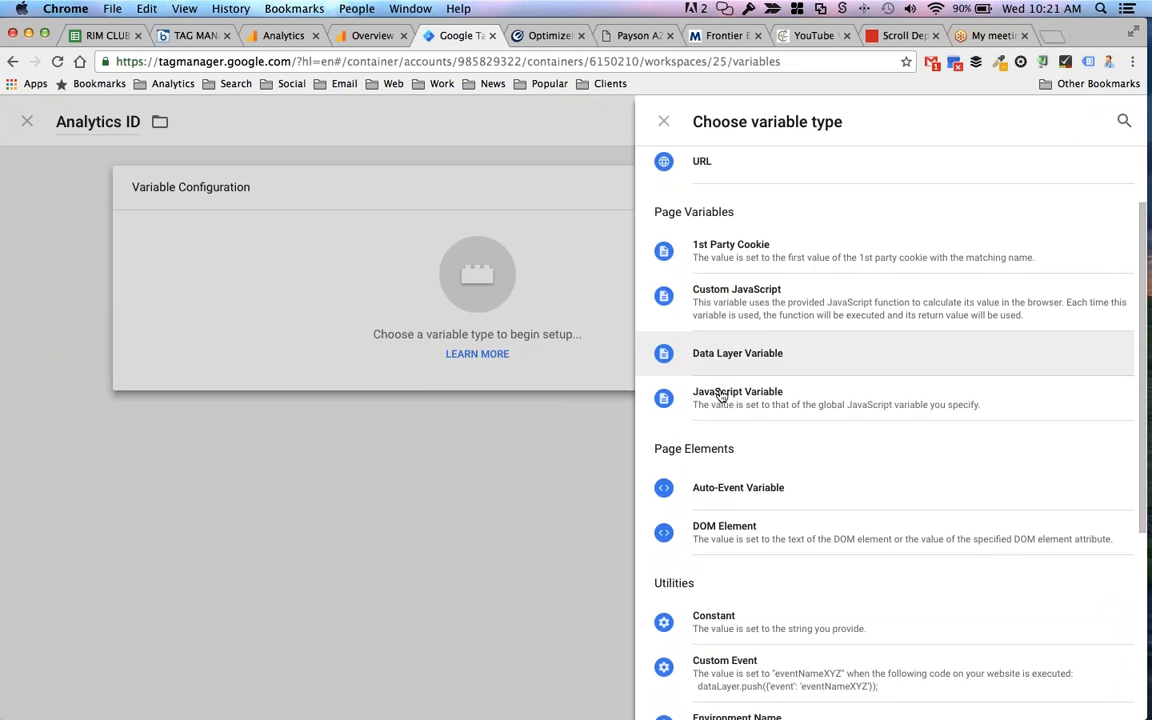
pyautogui.scroll(-3, 832, 380)
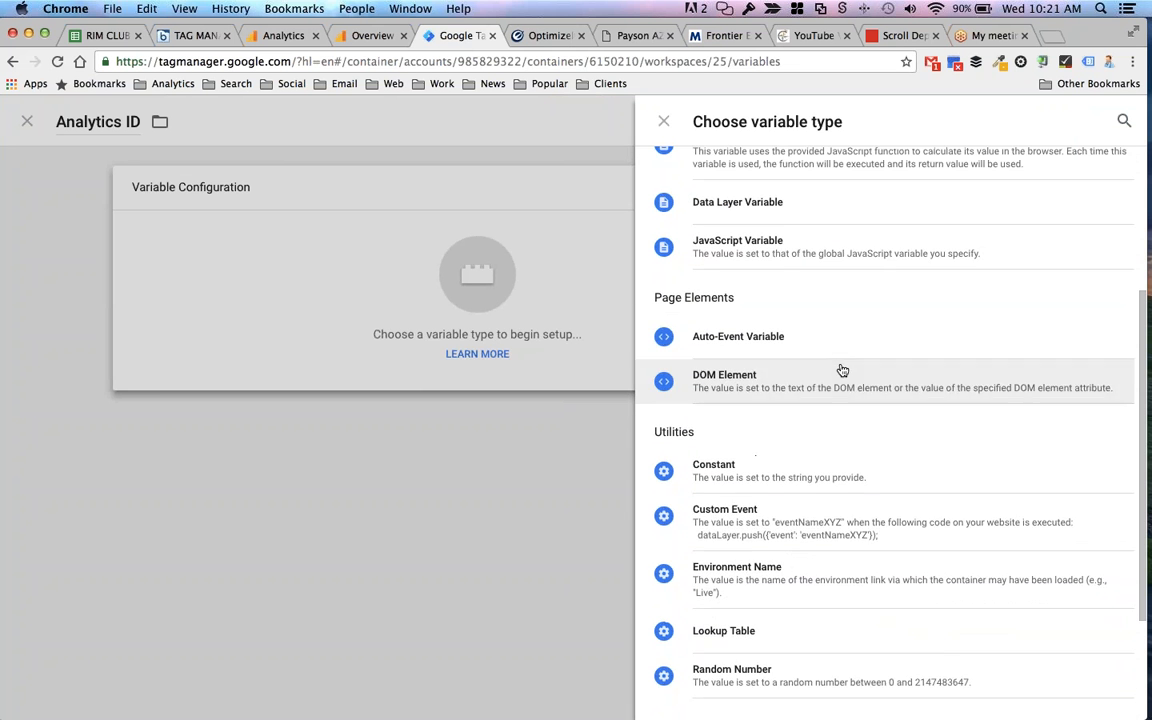
pyautogui.scroll(-1, 748, 595)
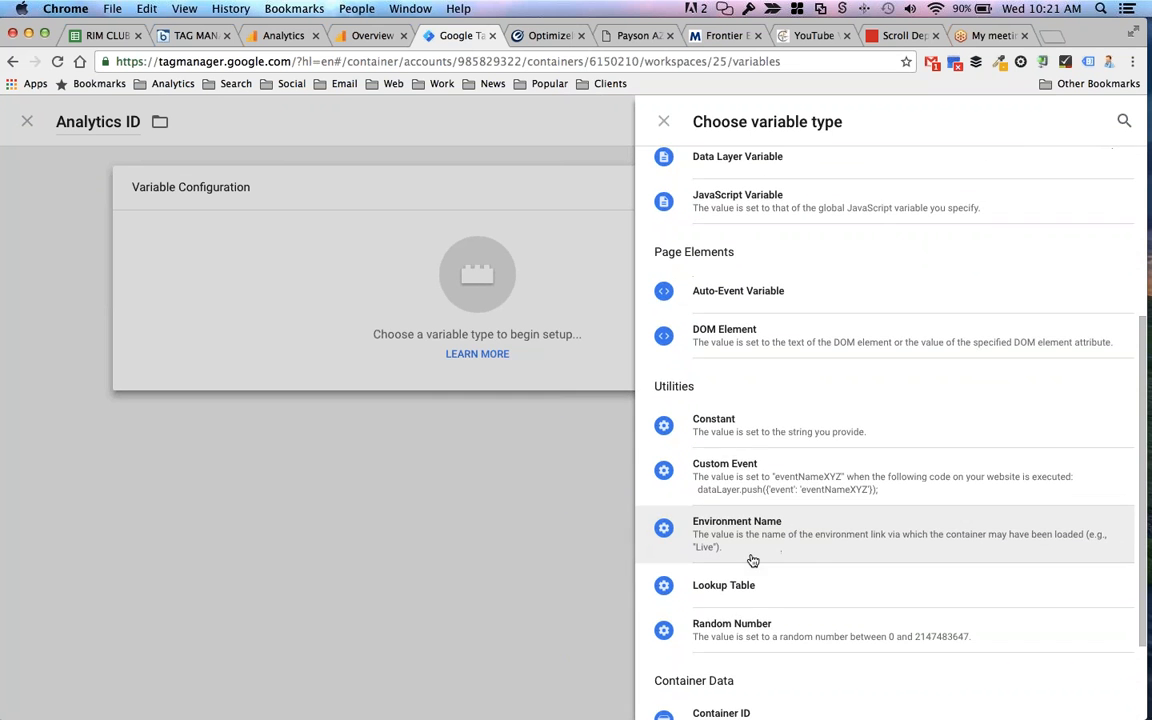
pyautogui.click(748, 430)
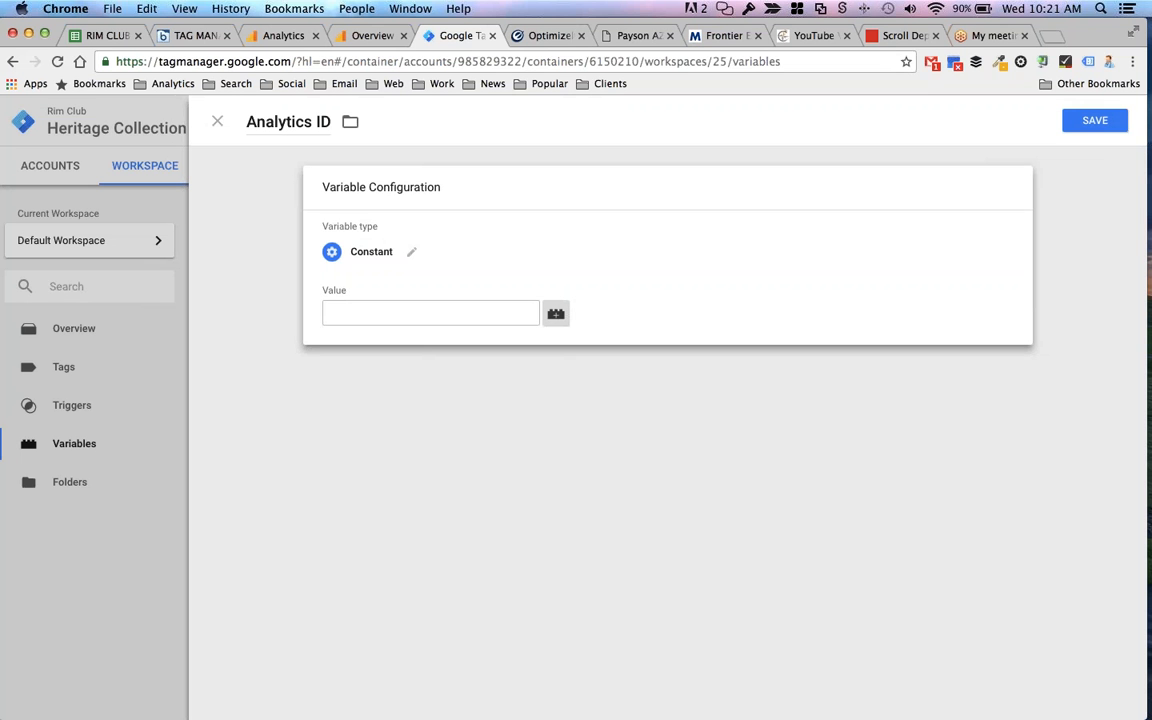
pyautogui.press('super+v')
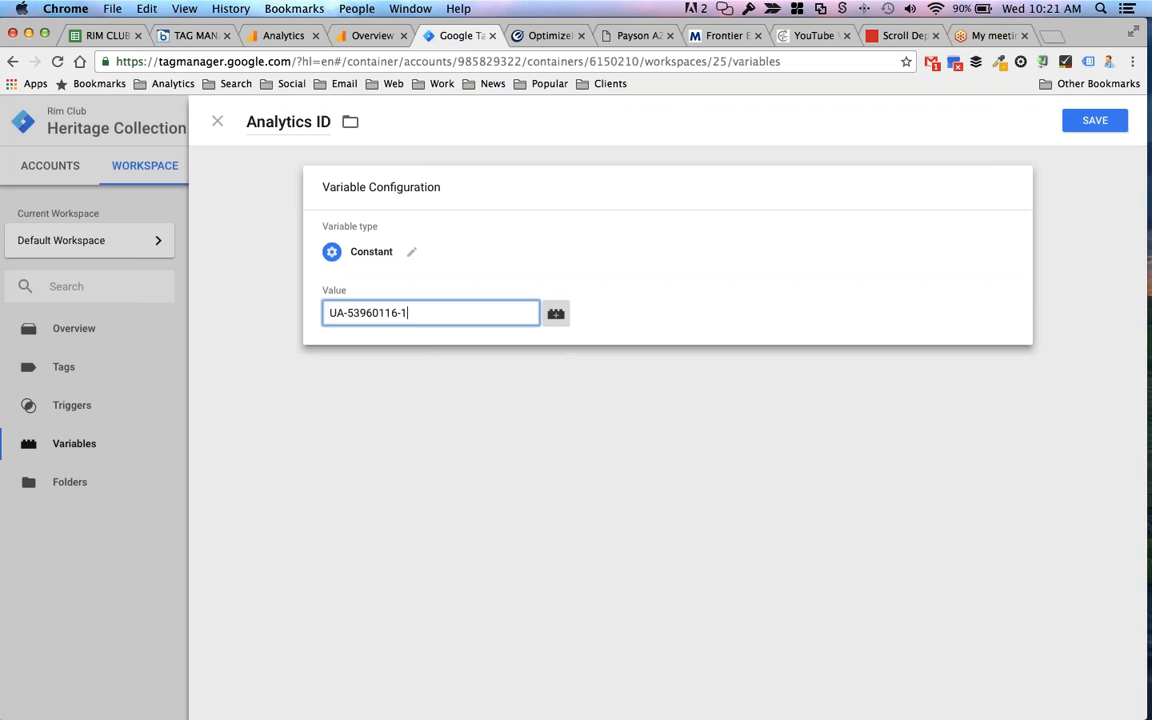
pyautogui.click(1093, 121)
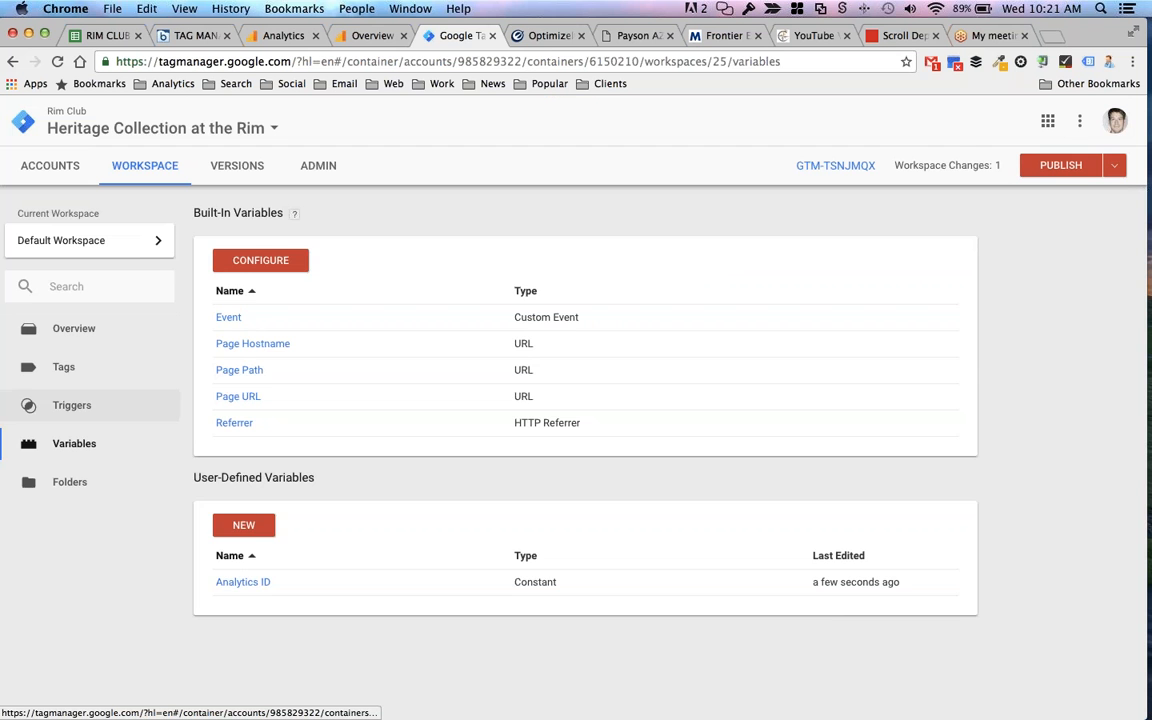
# - Replace the tracking ID in the Analytics - Pageview tag with the {{Analytics ID}} variable and save the tag
pyautogui.click(74, 370)
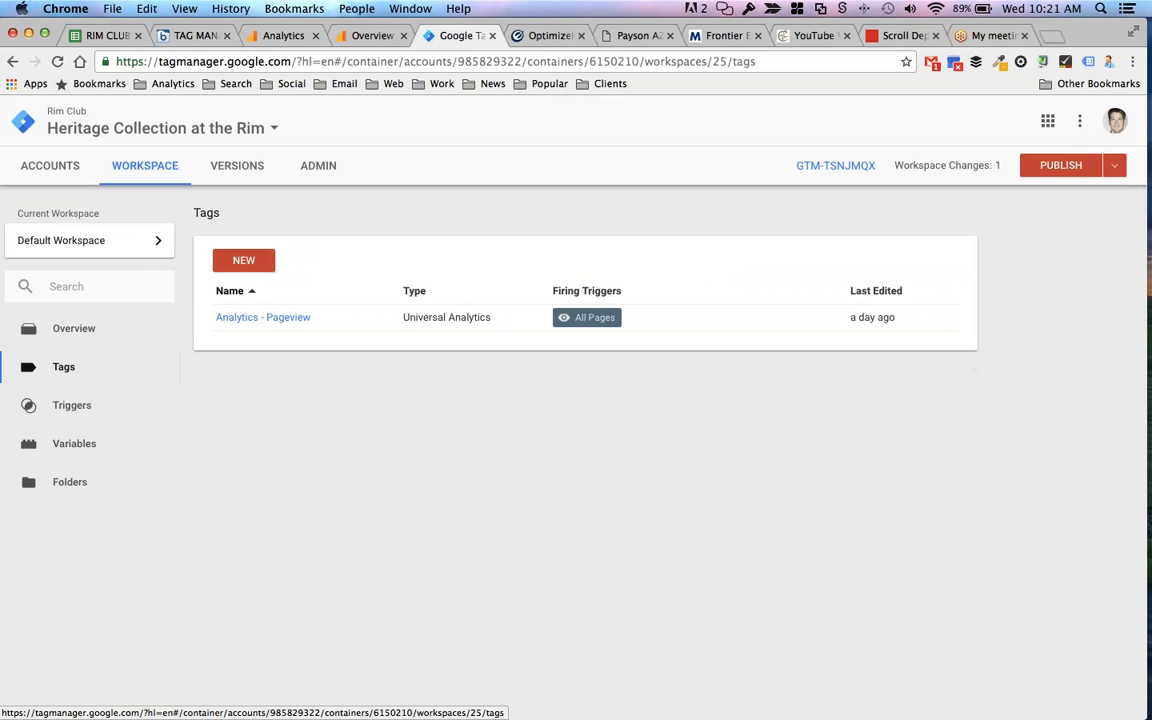
pyautogui.click(290, 319)
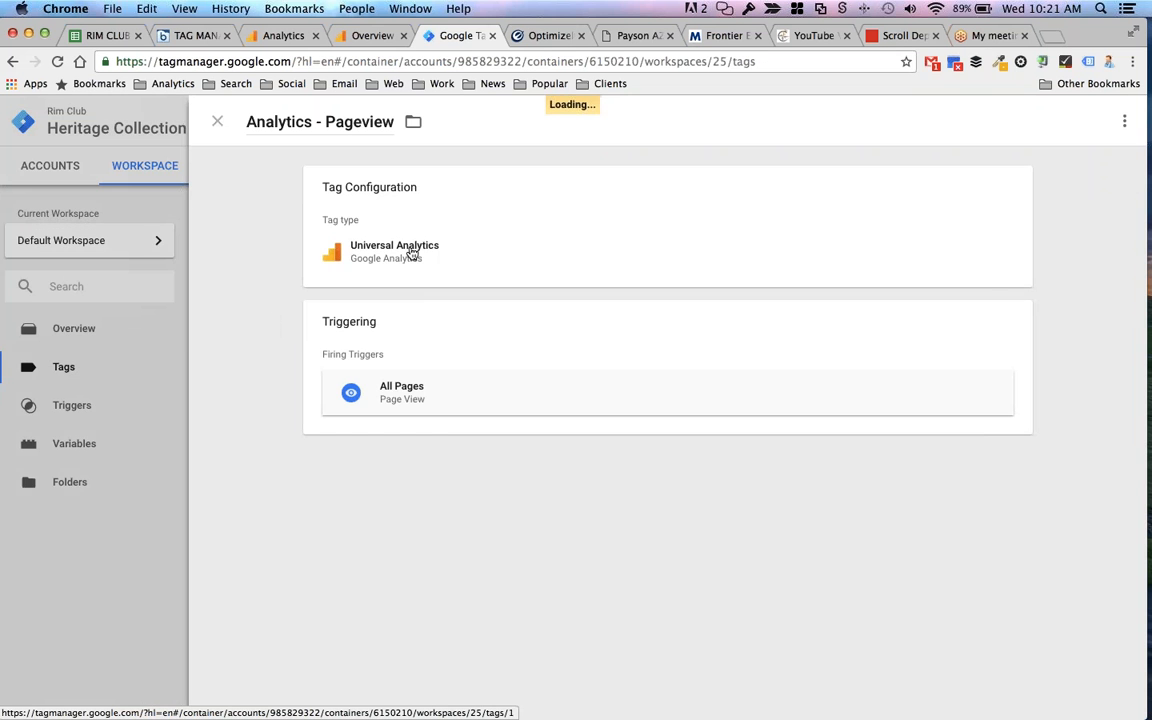
pyautogui.click(412, 253)
pyautogui.tripleClick(450, 322)
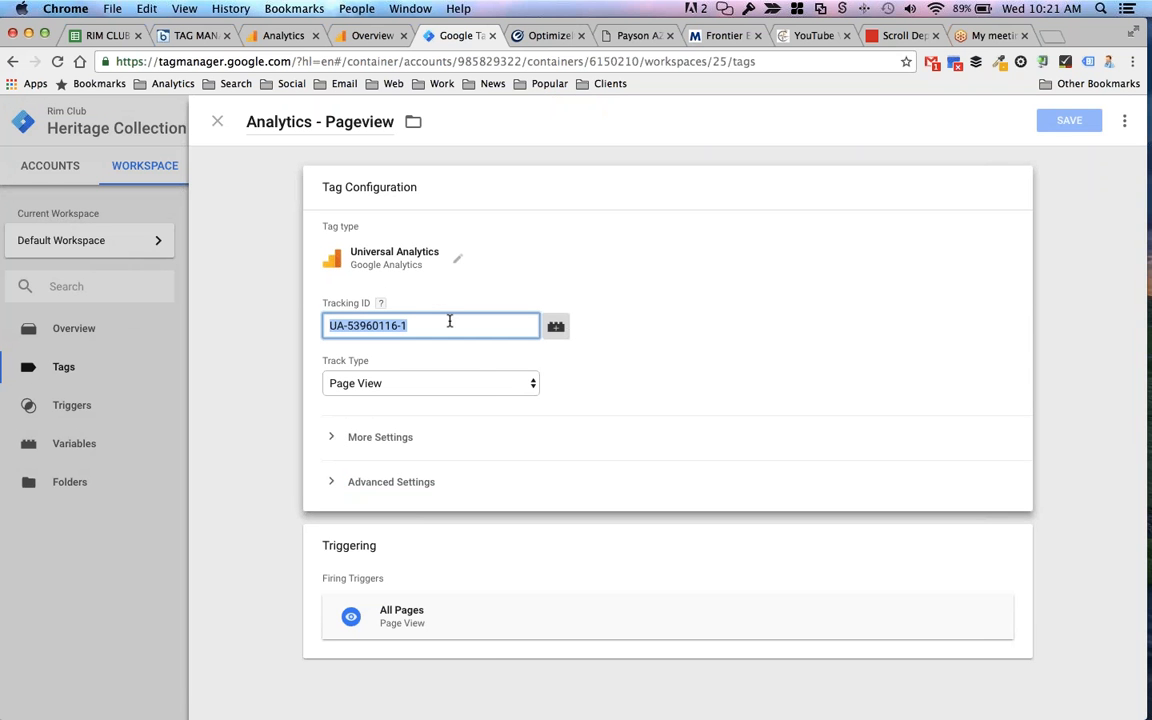
pyautogui.press('BackSpace')
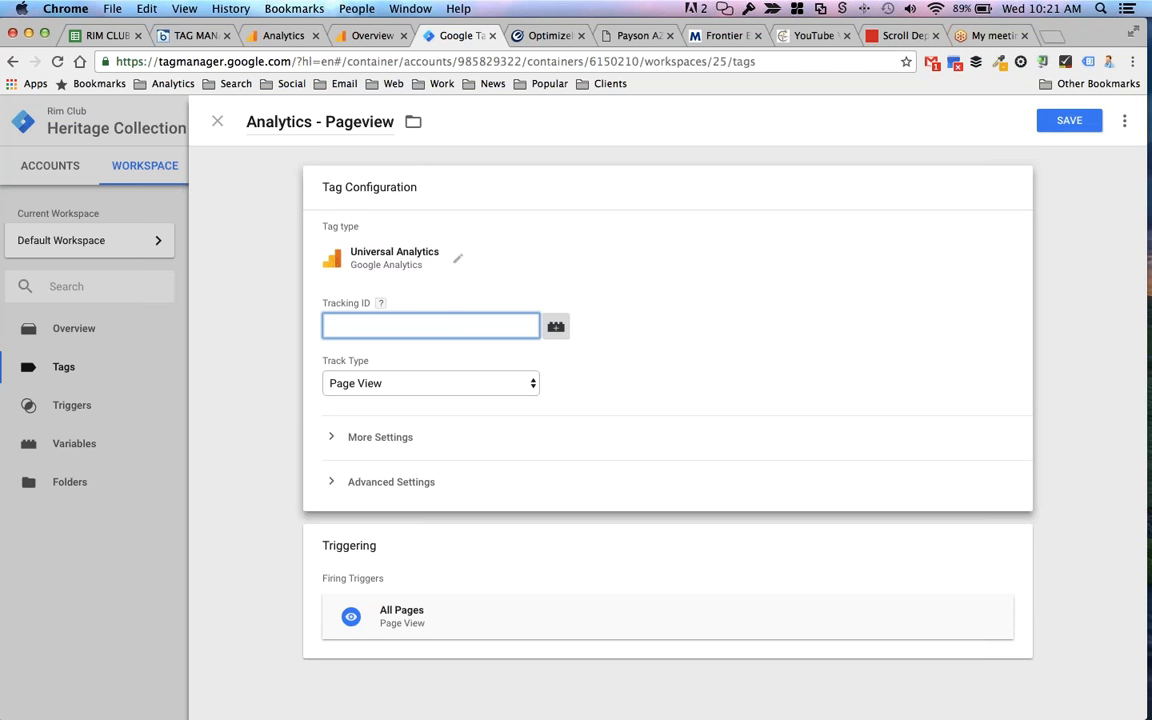
pyautogui.click(556, 329)
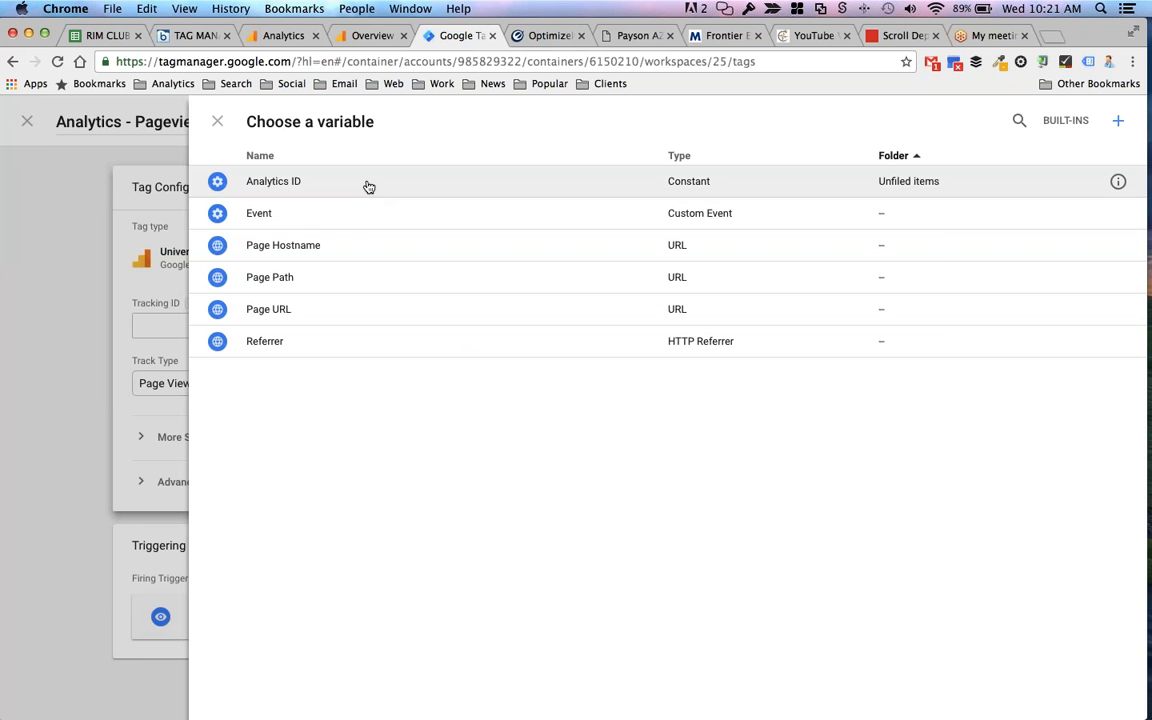
pyautogui.click(368, 184)
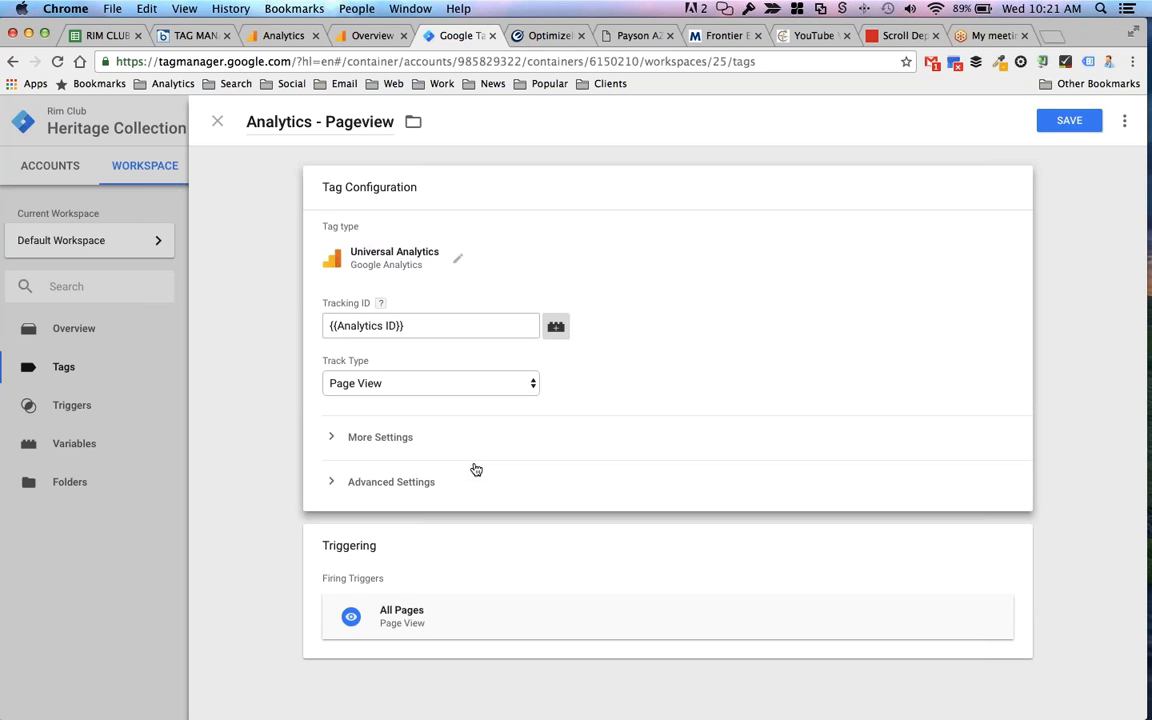
pyautogui.click(1064, 121)
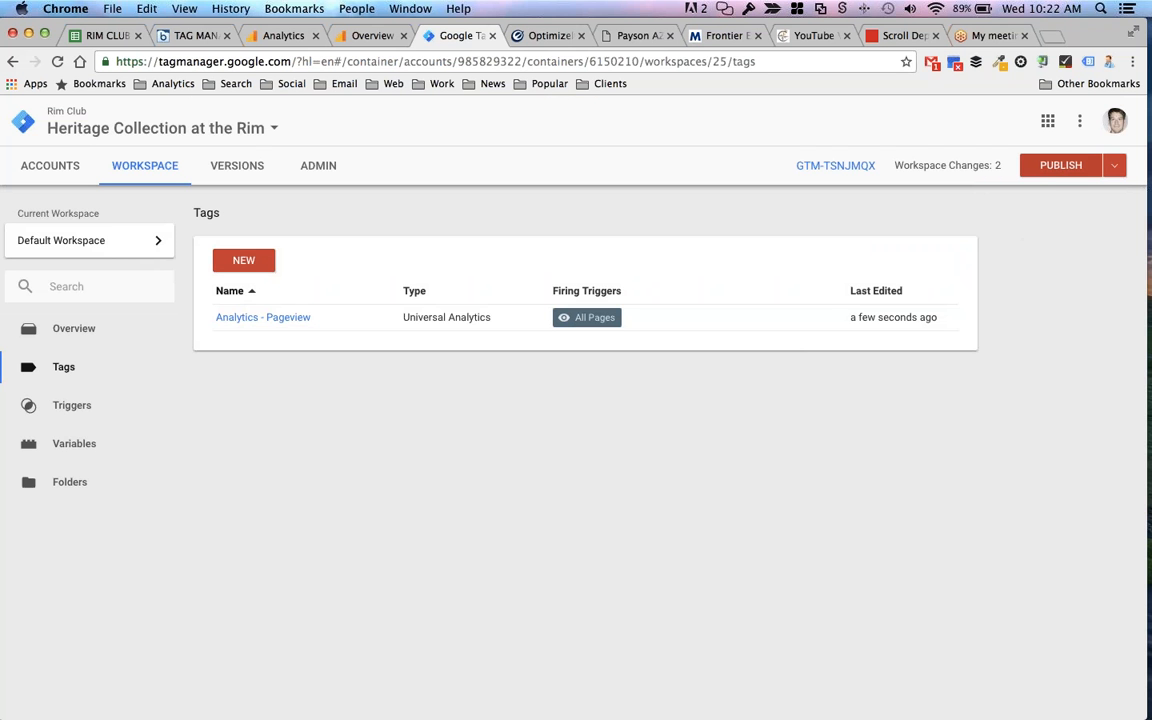
# - Publish the workspace changes live, skipping the version name and description, and return to the workspace overview
pyautogui.click(1053, 172)
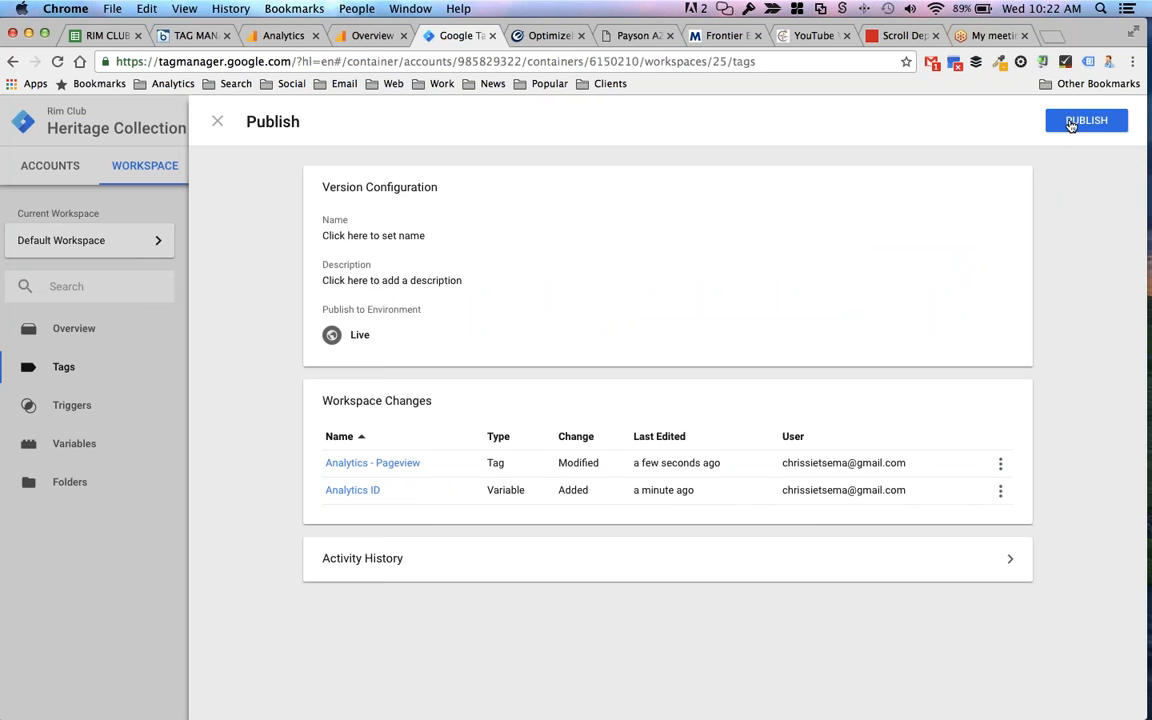
pyautogui.click(1070, 121)
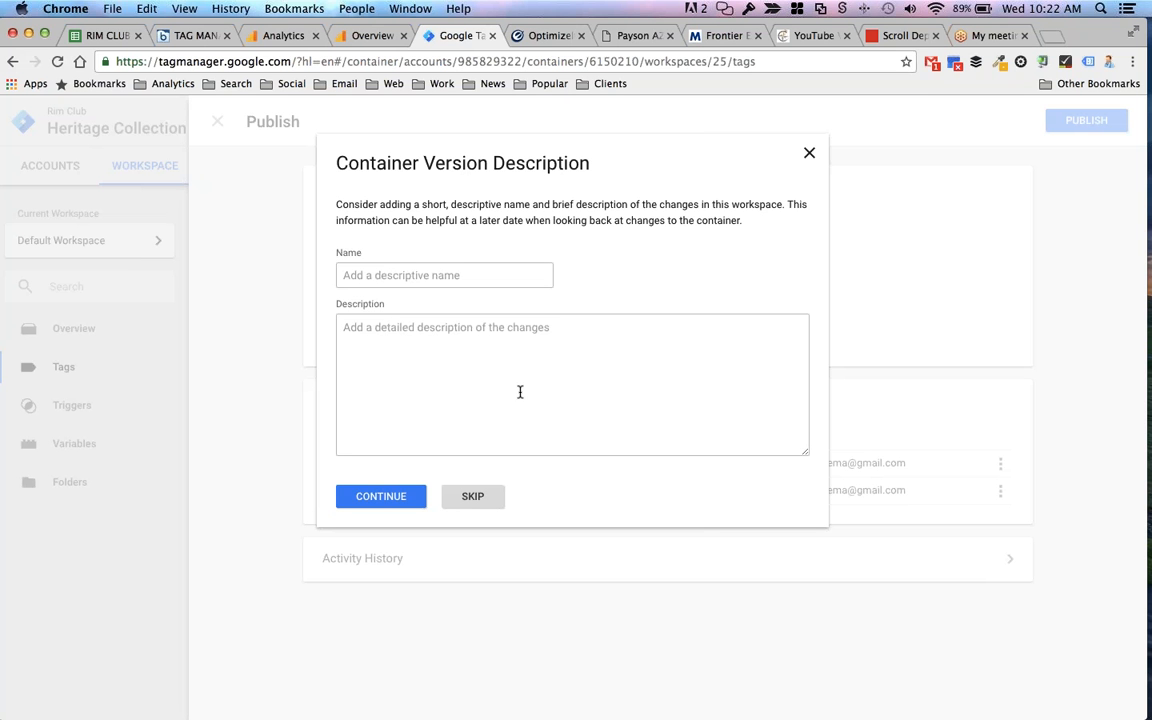
pyautogui.click(488, 504)
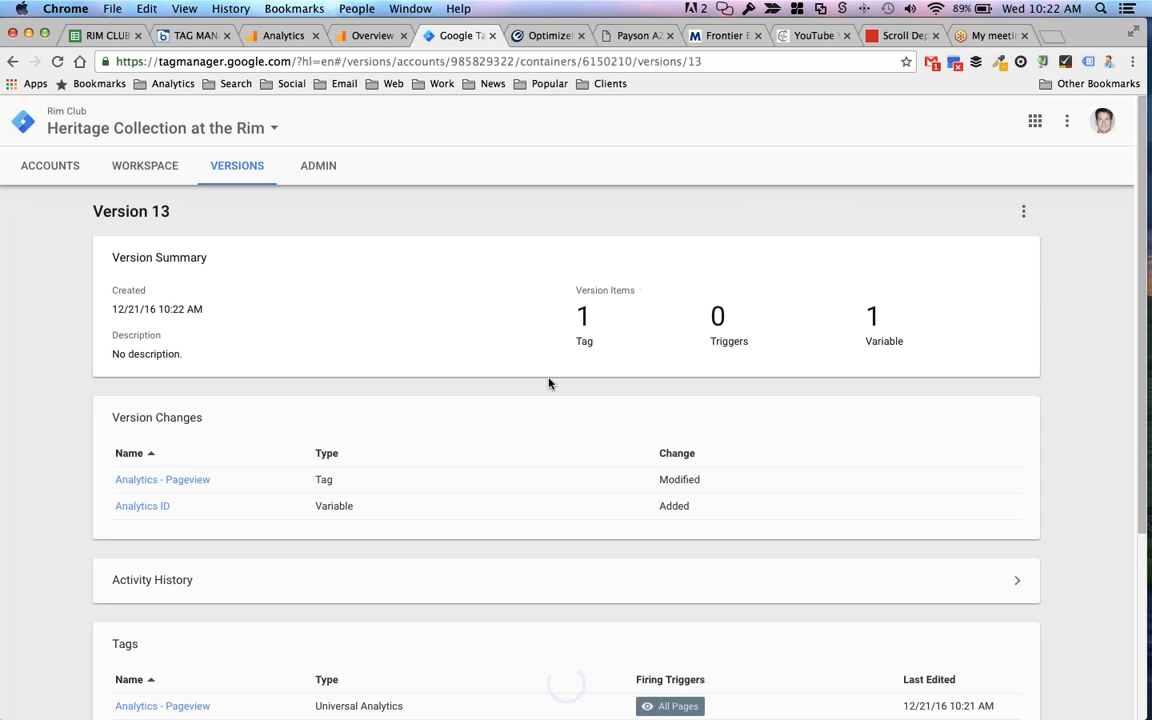
pyautogui.click(156, 177)
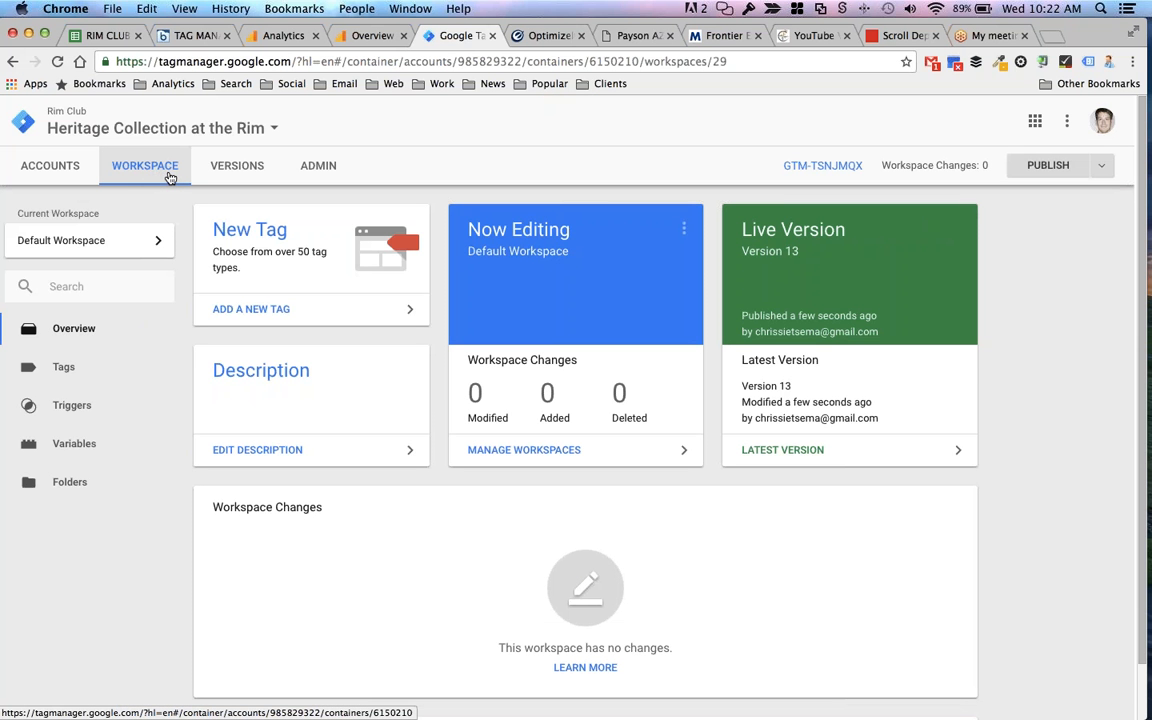
# - Switch to Google Analytics to check the Real-Time Overview report, including active pages and locations, and bring up the website
pyautogui.click(368, 38)
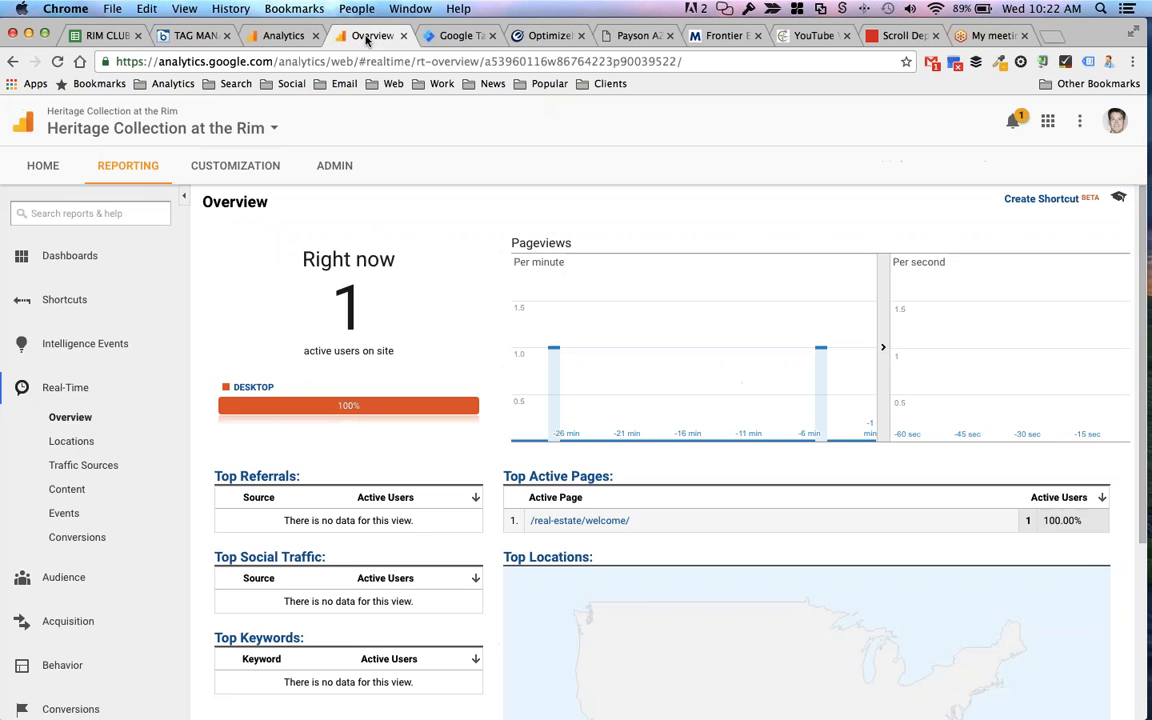
pyautogui.scroll(-5, 474, 387)
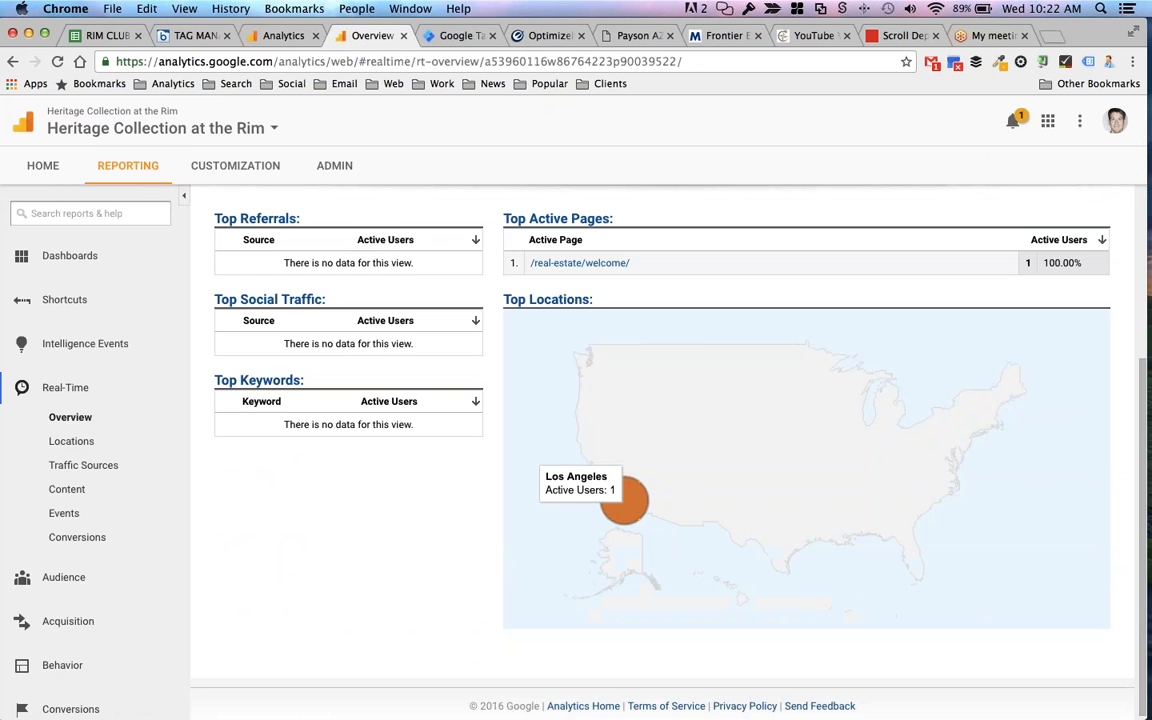
pyautogui.scroll(5, 600, 460)
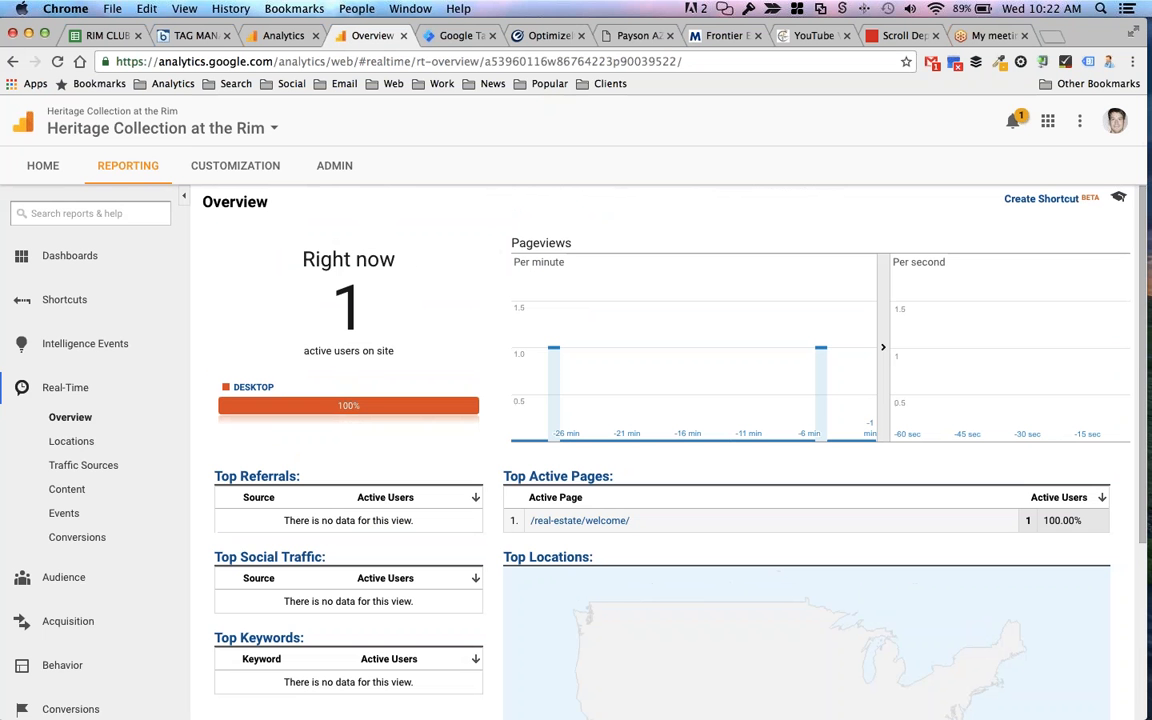
pyautogui.click(620, 36)
# - Return to Tag Manager and start Preview and Debug mode for the Default Workspace
pyautogui.click(460, 36)
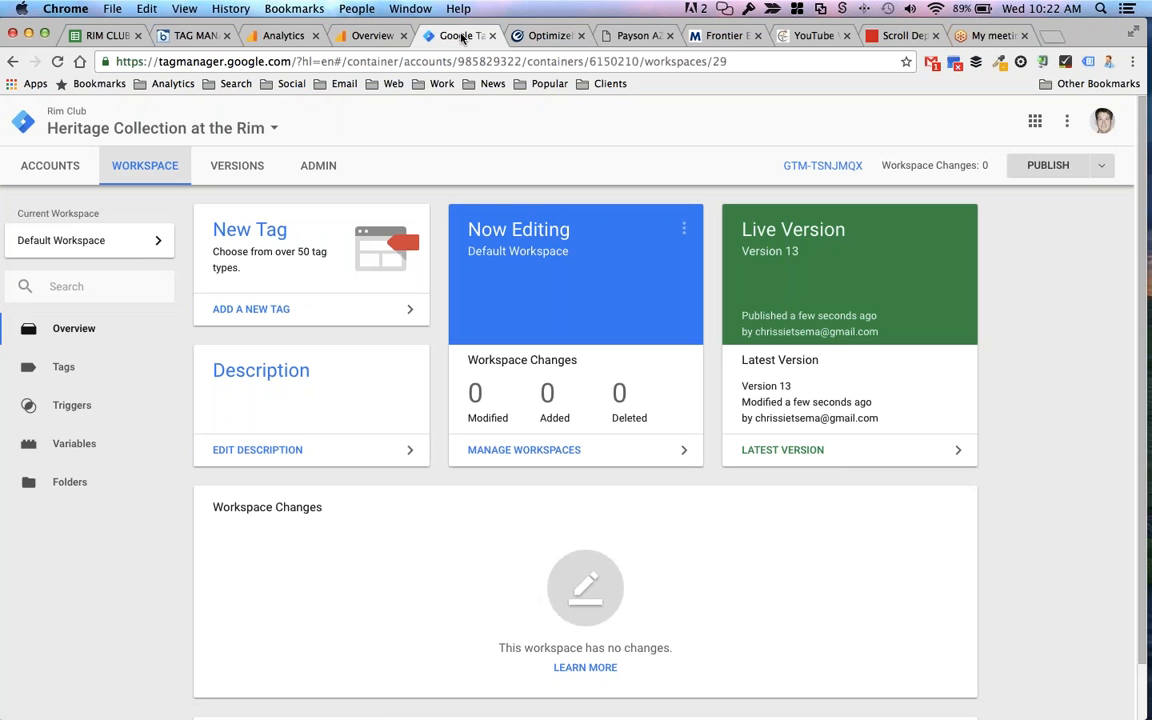
pyautogui.click(1101, 166)
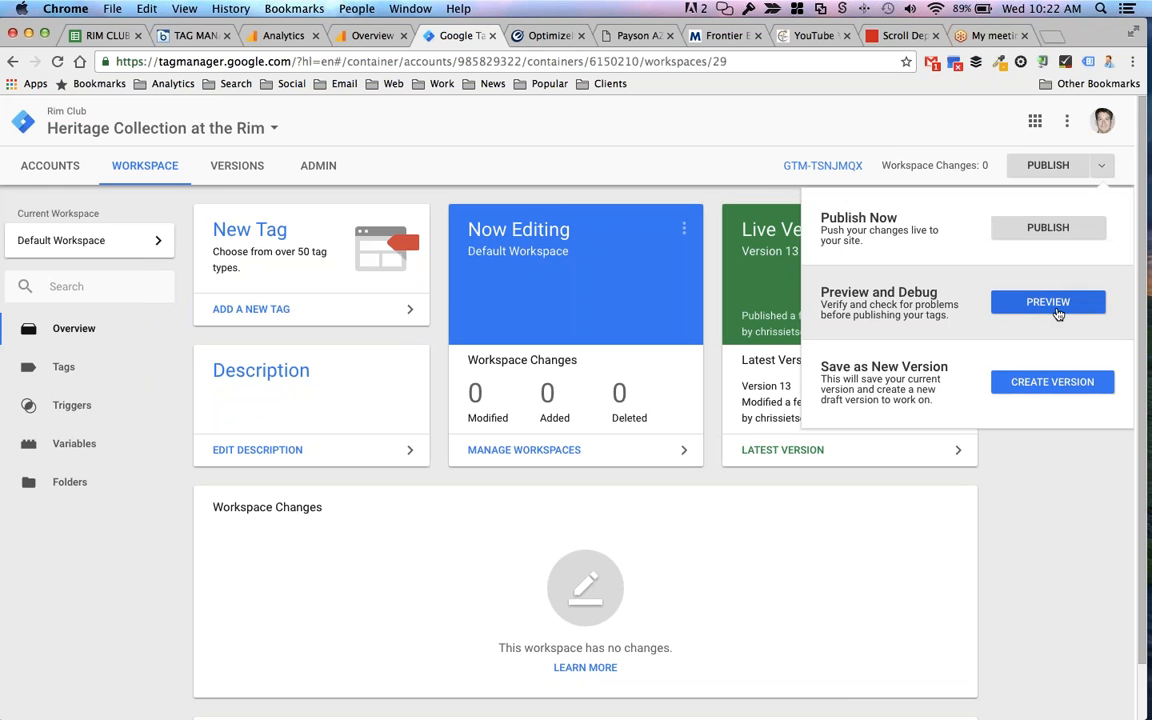
pyautogui.click(1048, 302)
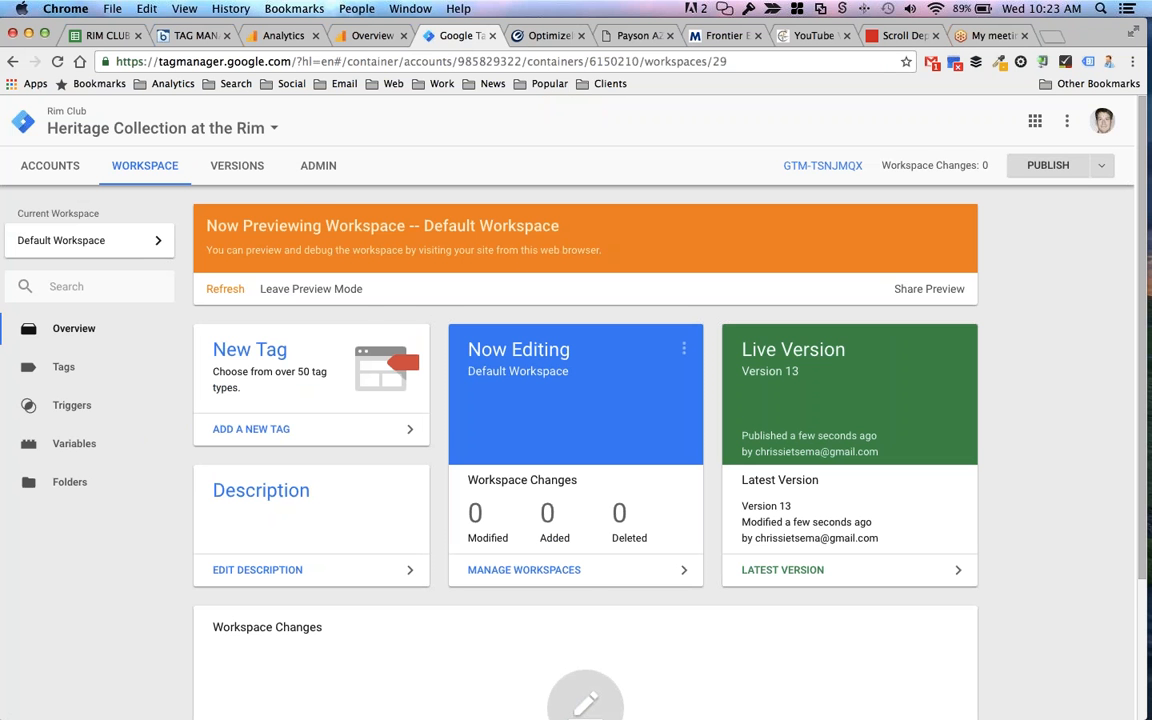
# - Check the tags fired on the site's reloaded home page and its property overview page against the Tag Manager tag list
pyautogui.click(632, 38)
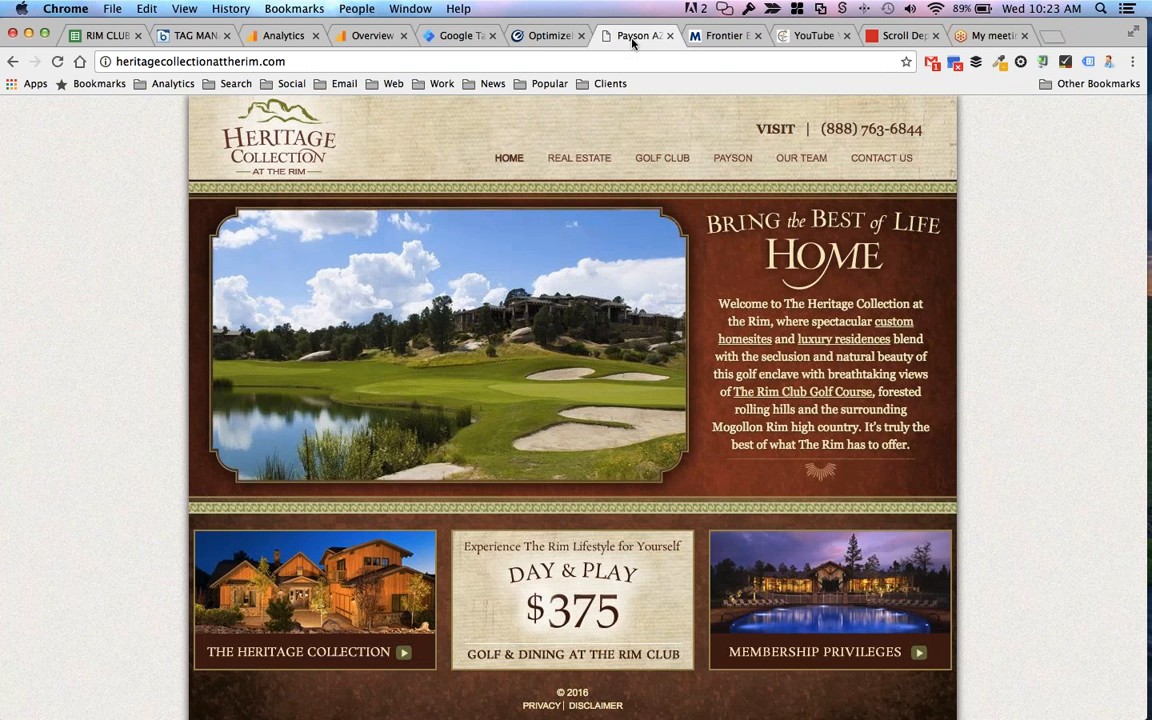
pyautogui.click(55, 59)
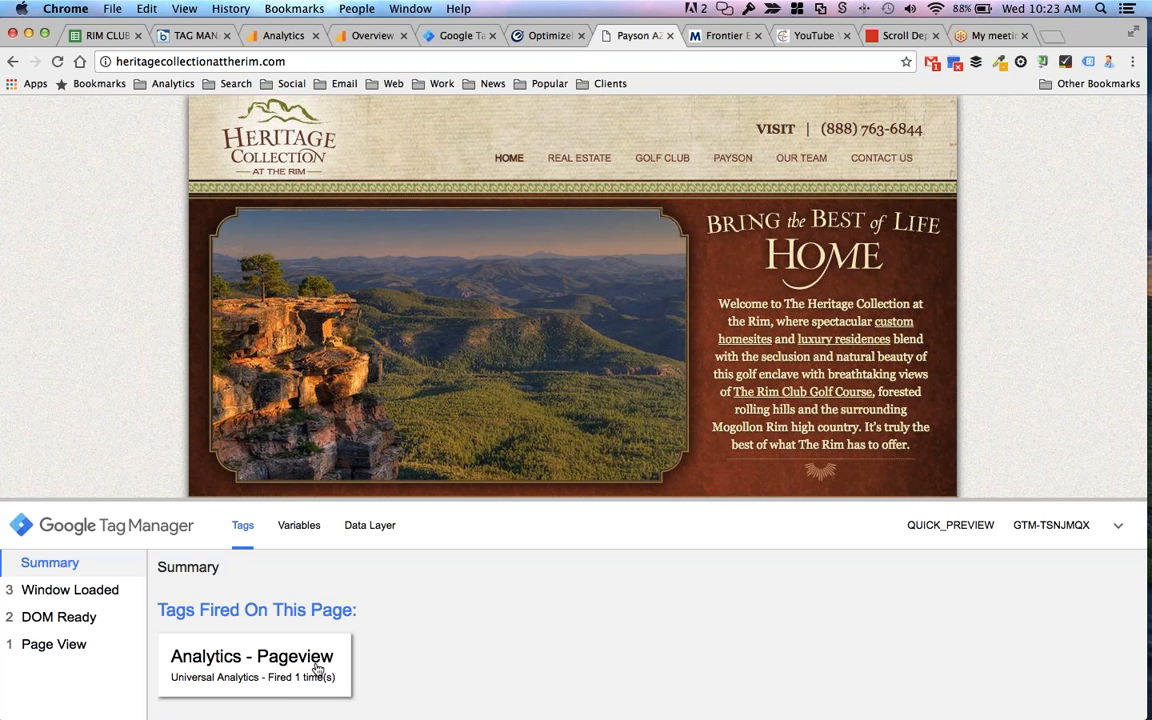
pyautogui.click(453, 312)
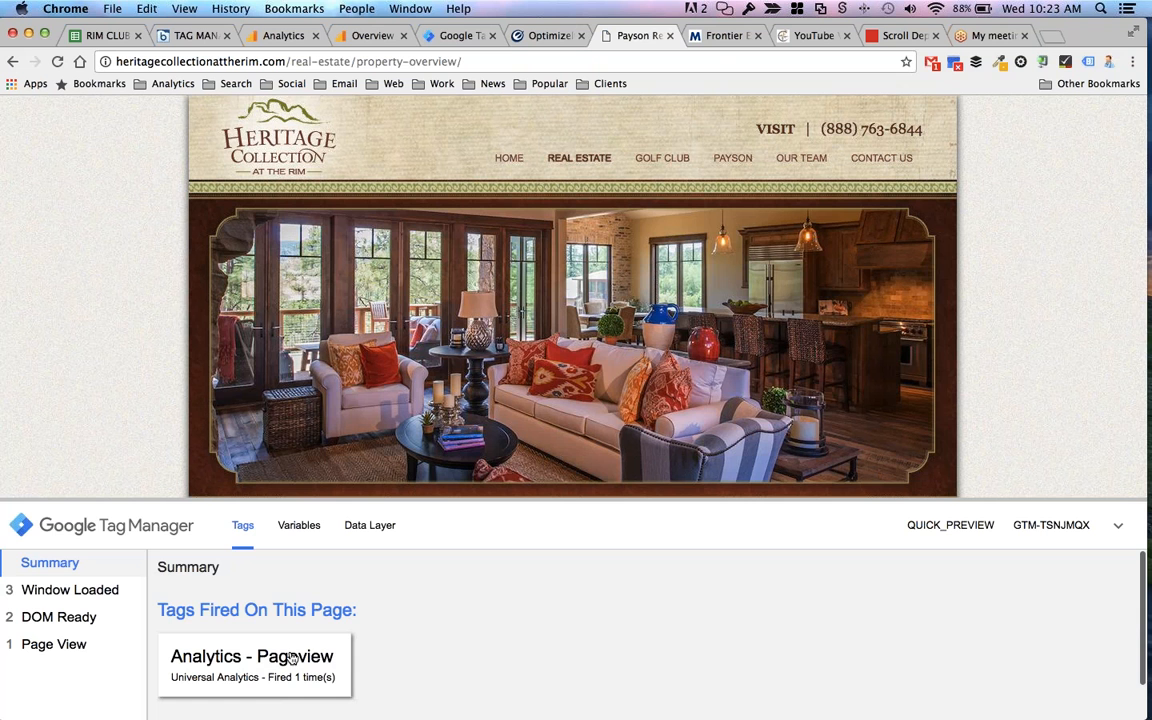
pyautogui.click(445, 37)
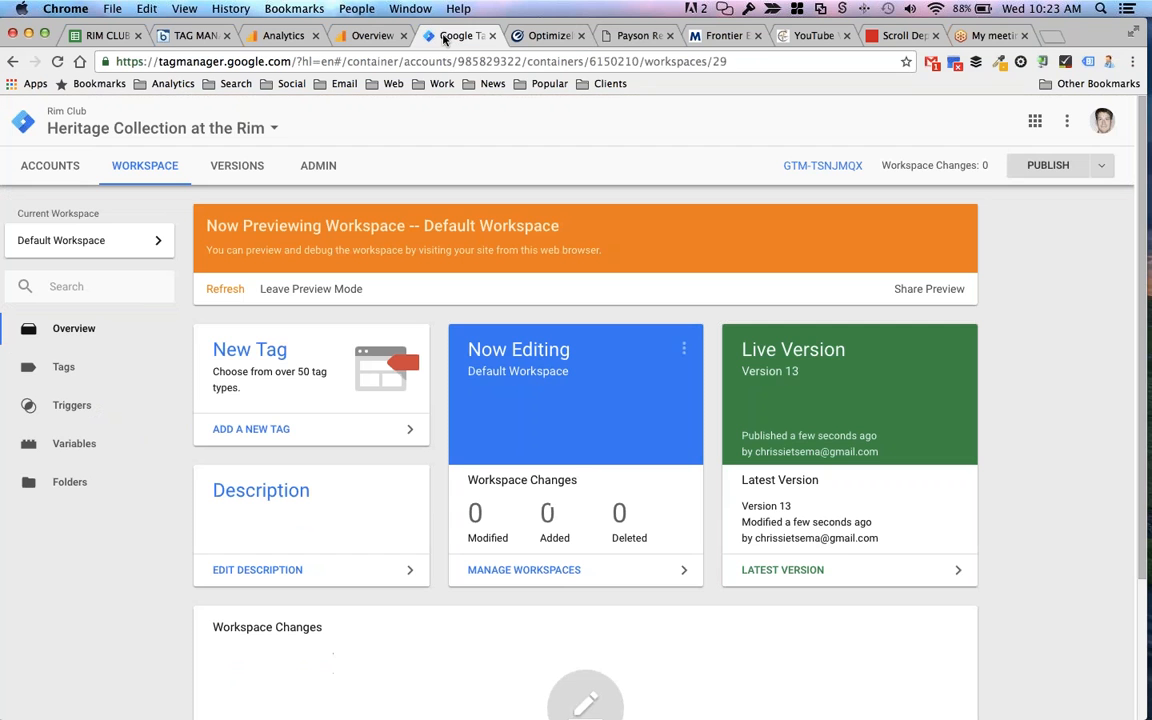
pyautogui.click(63, 366)
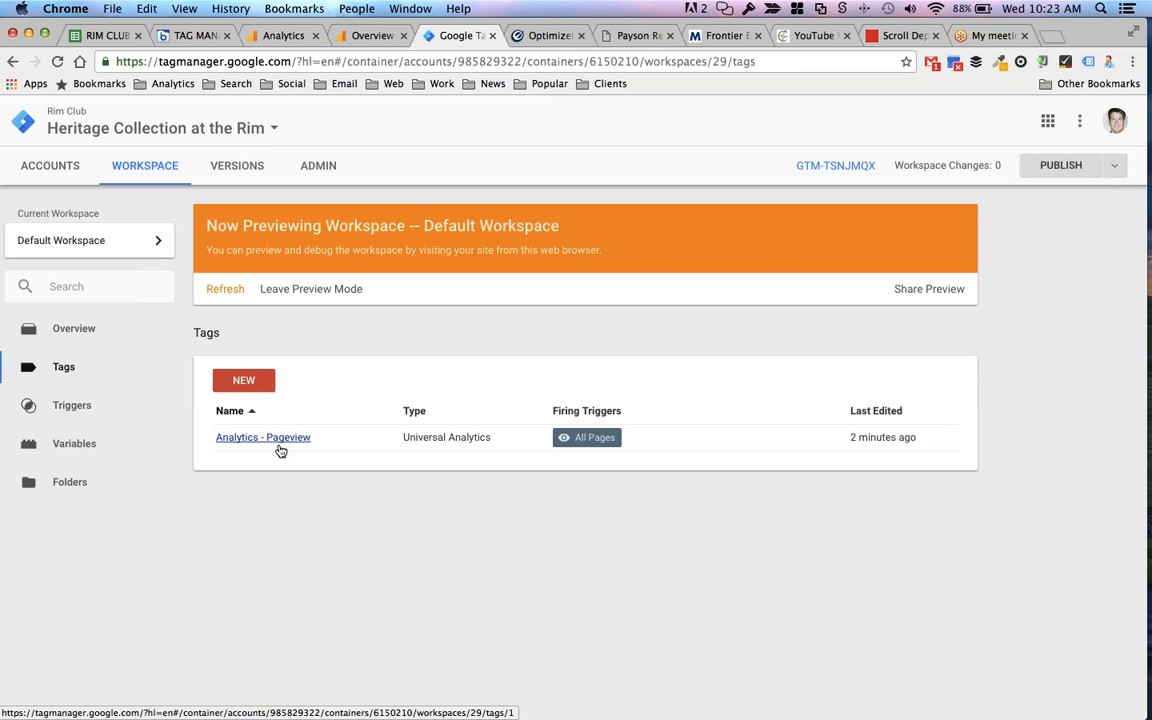
# - Switch to Optimizely and copy the implementation snippet of My Web Project to the clipboard
pyautogui.click(533, 37)
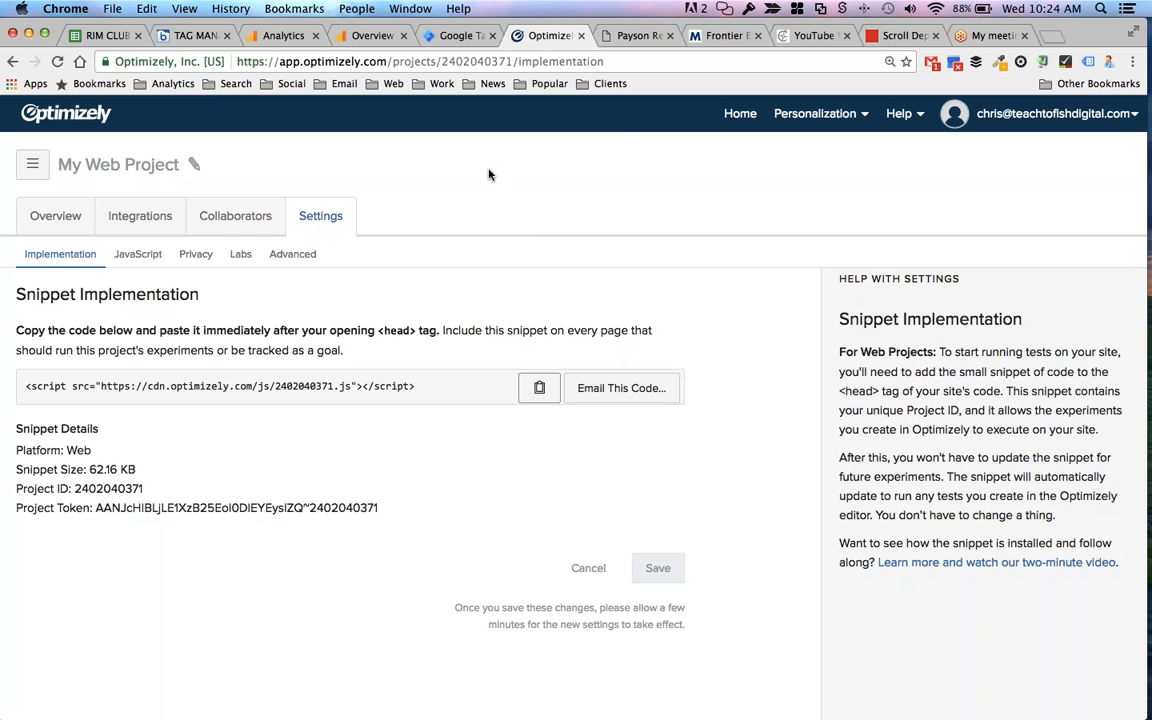
pyautogui.click(539, 390)
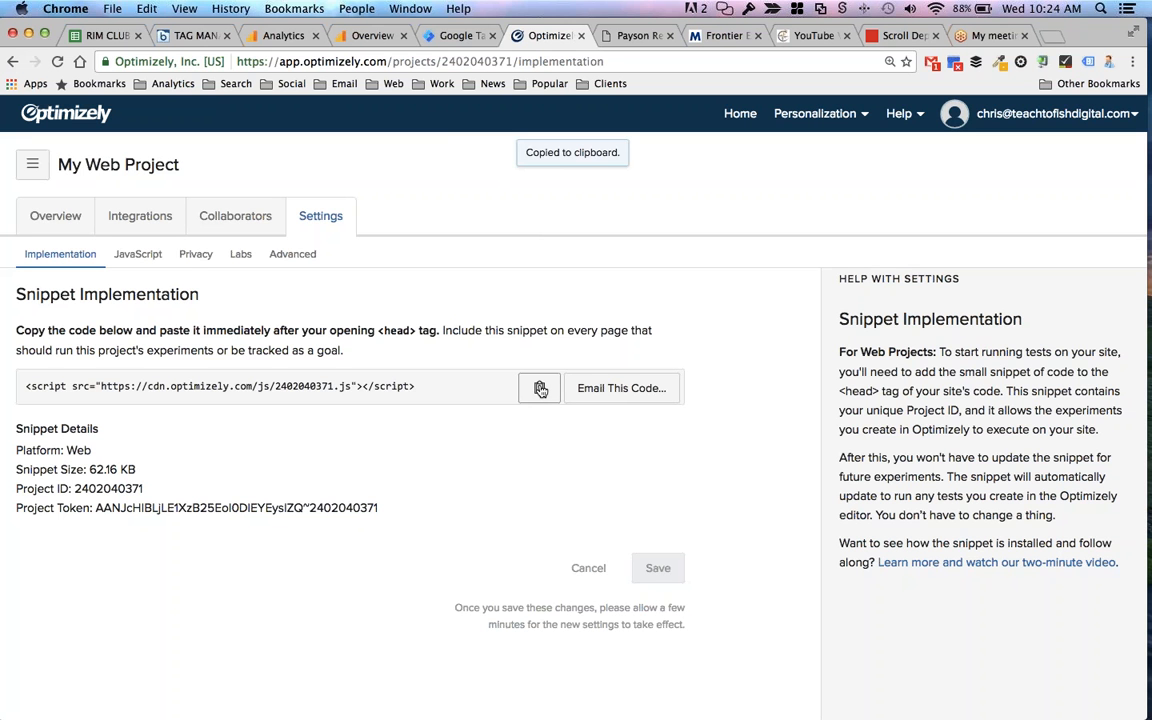
# - Create a new tag in Tag Manager and name it Testing - Optimizely
pyautogui.click(452, 35)
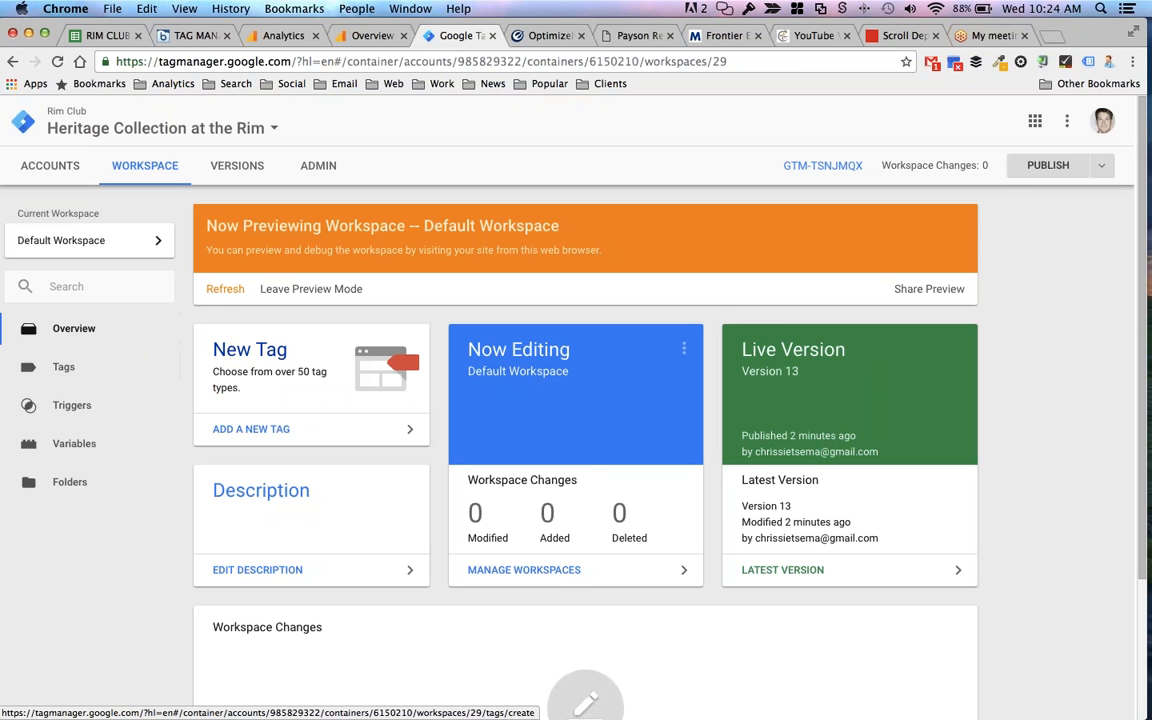
pyautogui.click(250, 350)
pyautogui.tripleClick(295, 121)
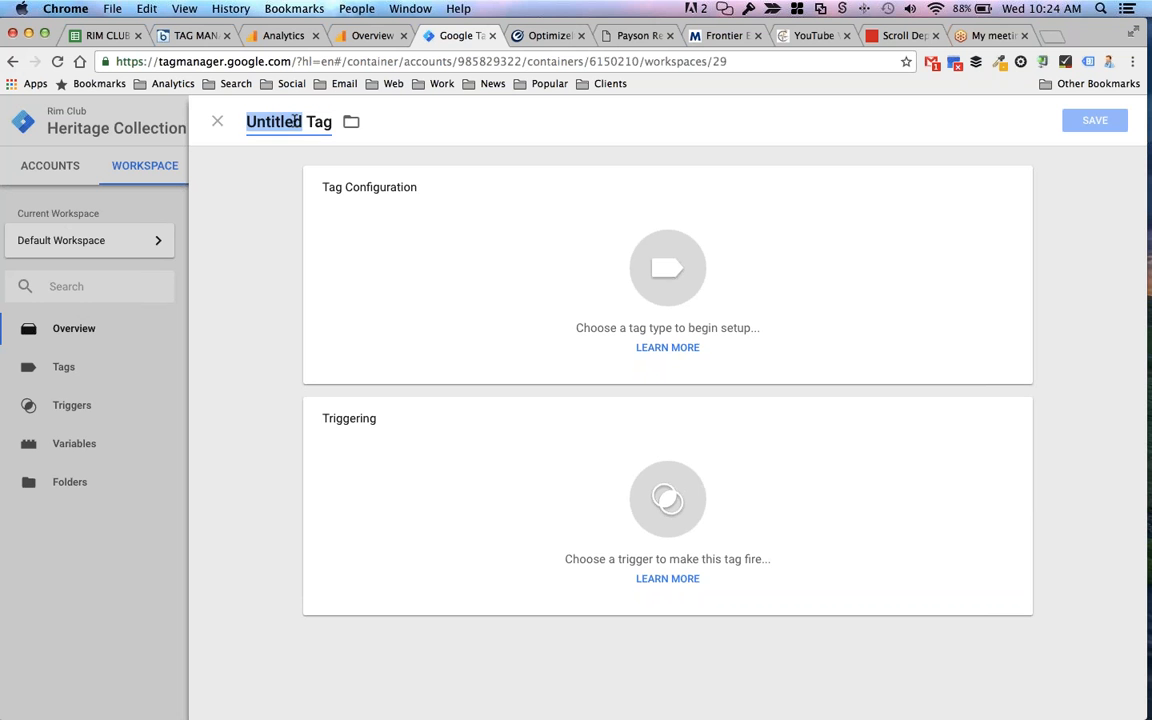
pyautogui.write('TEst')
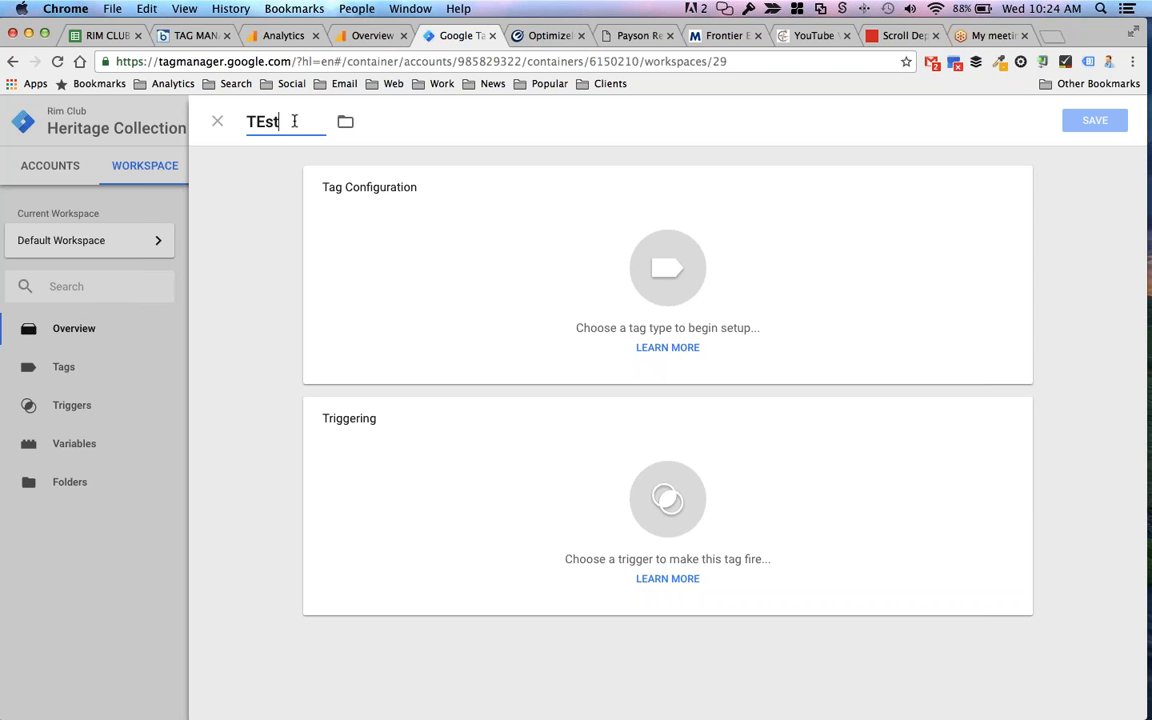
pyautogui.press('BackSpace')
pyautogui.press('BackSpace')
pyautogui.press('BackSpace')
pyautogui.write('esting - Optimizely')
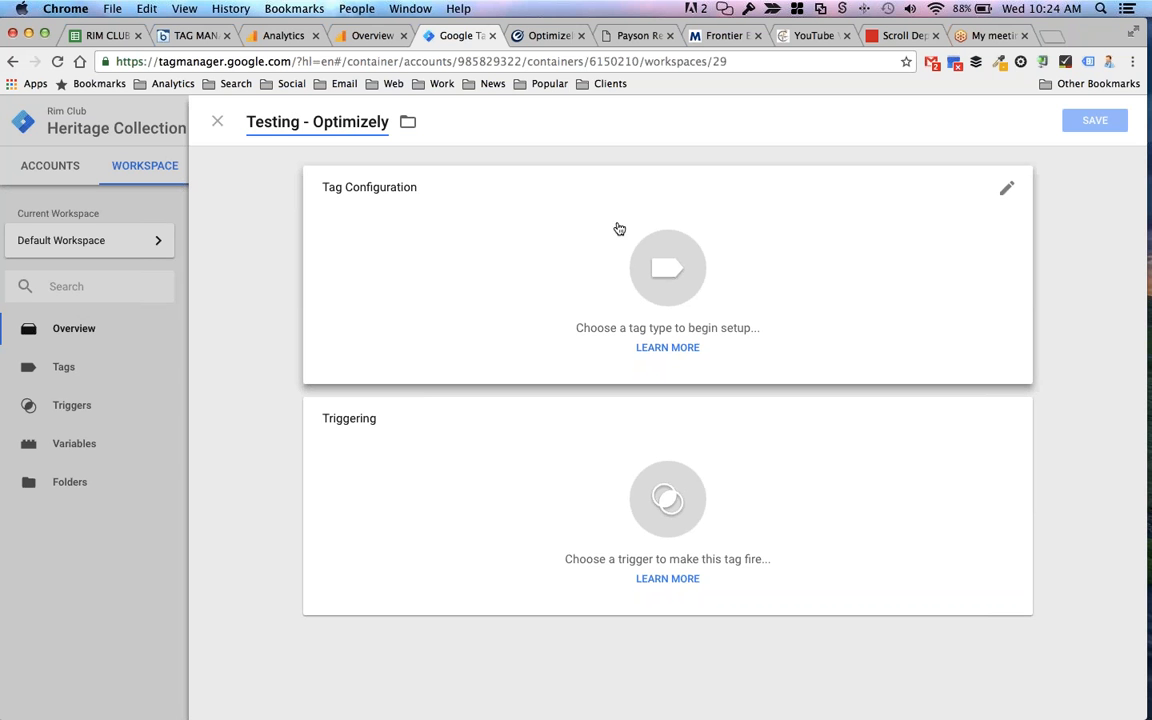
# - Look through the available tag types and choose Custom HTML for the Testing - Optimizely tag
pyautogui.click(684, 265)
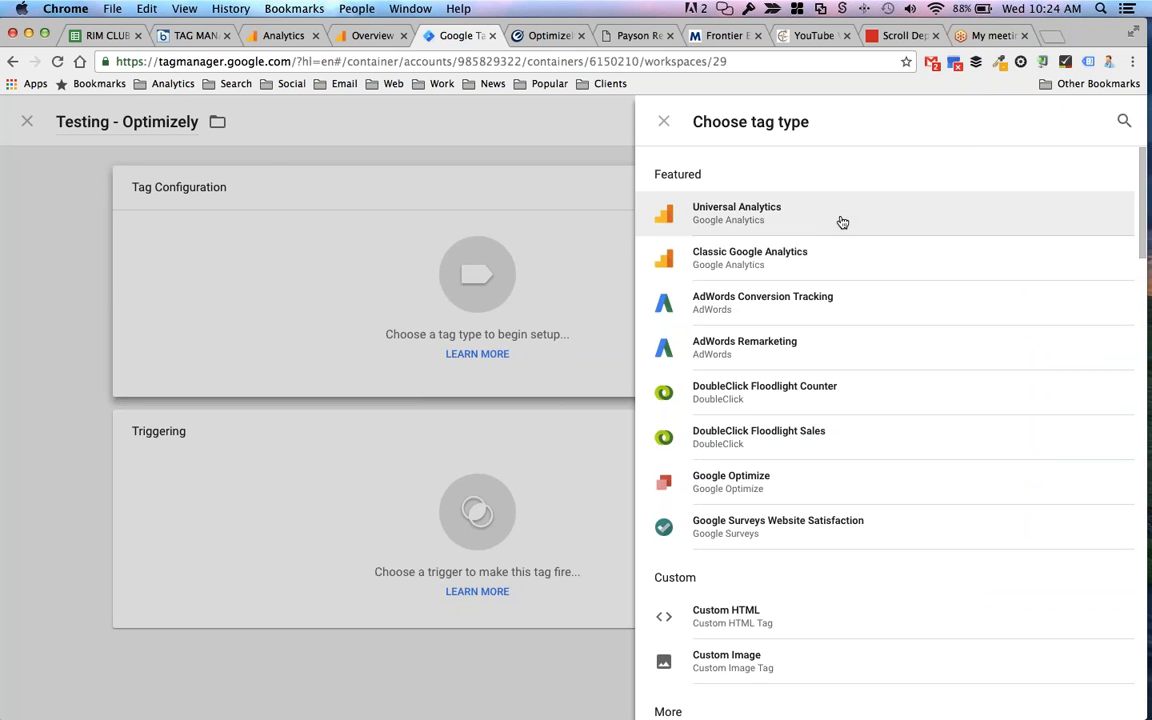
pyautogui.scroll(-2, 840, 224)
pyautogui.scroll(2, 833, 190)
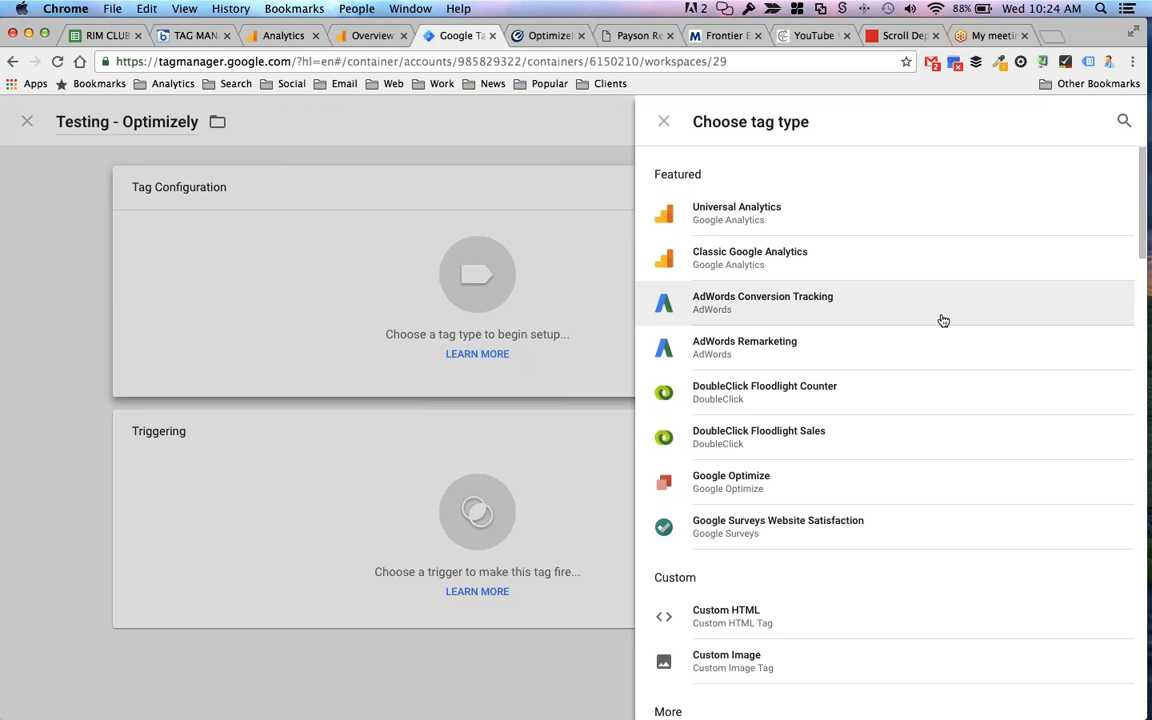
pyautogui.scroll(-1, 882, 378)
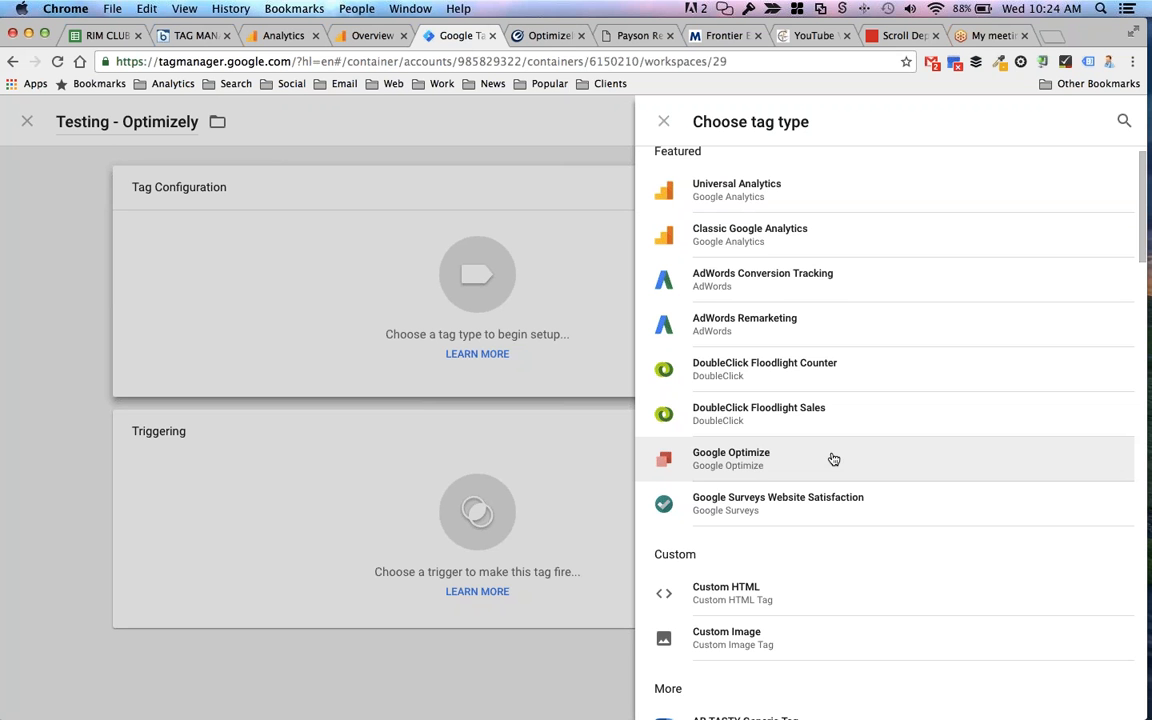
pyautogui.scroll(-1, 920, 440)
pyautogui.scroll(-10, 927, 434)
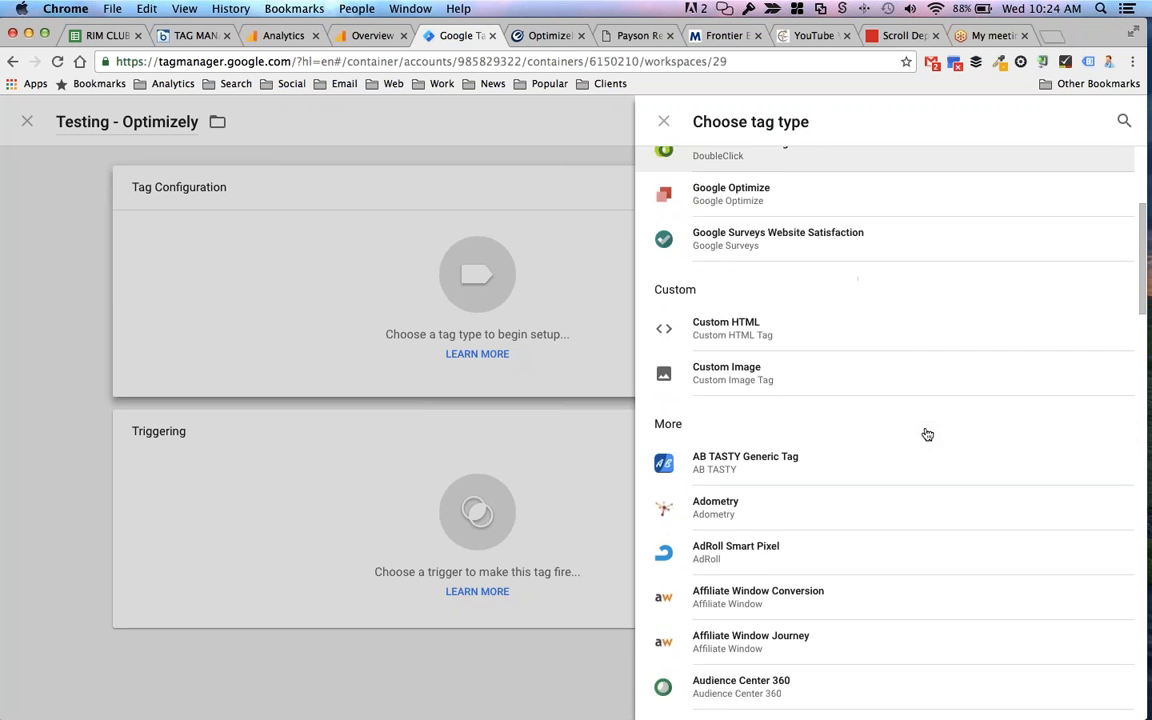
pyautogui.scroll(-7, 927, 434)
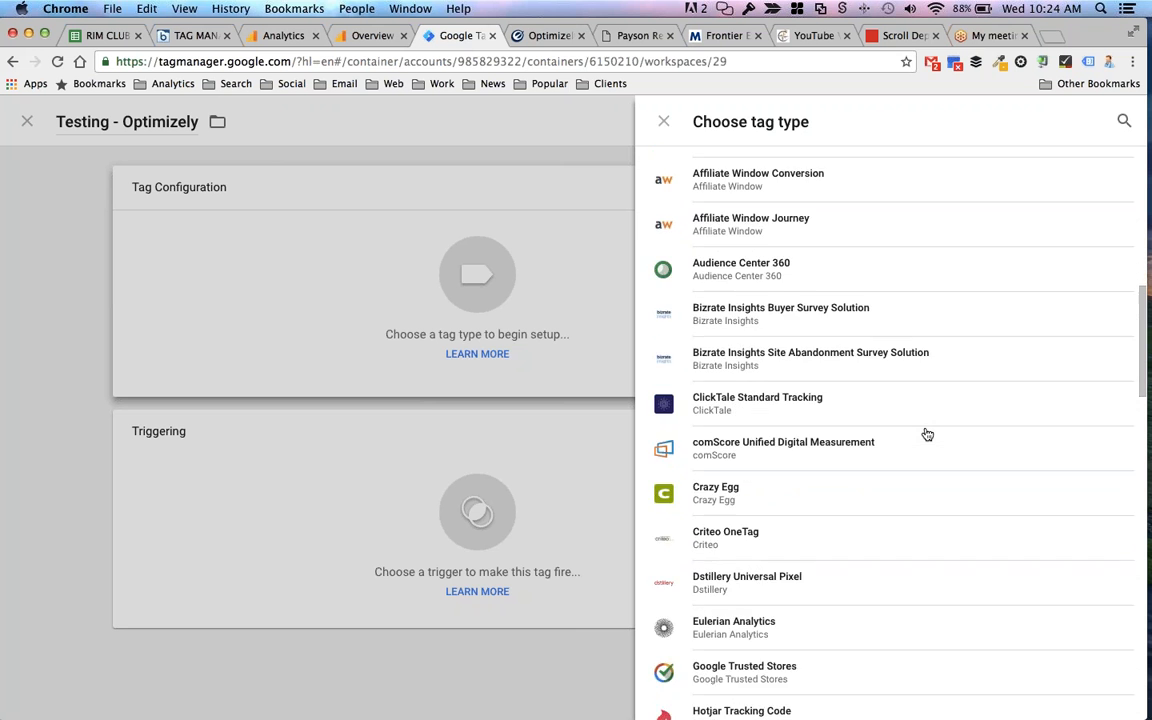
pyautogui.scroll(6, 927, 434)
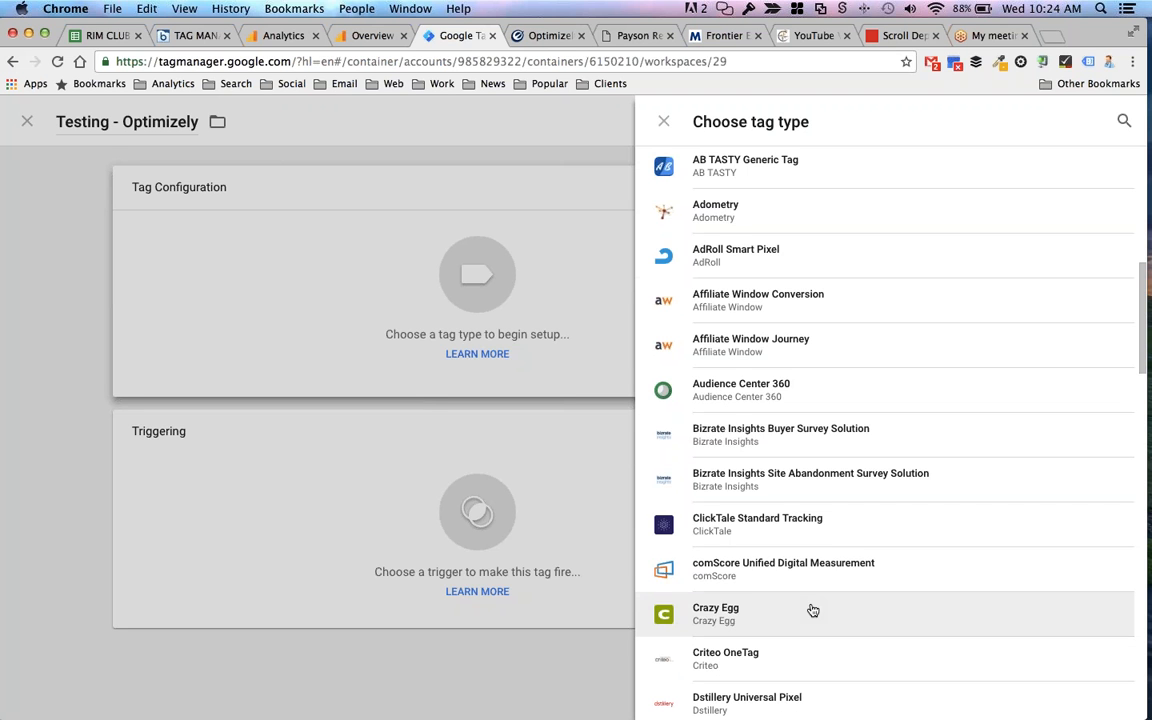
pyautogui.scroll(-6, 925, 319)
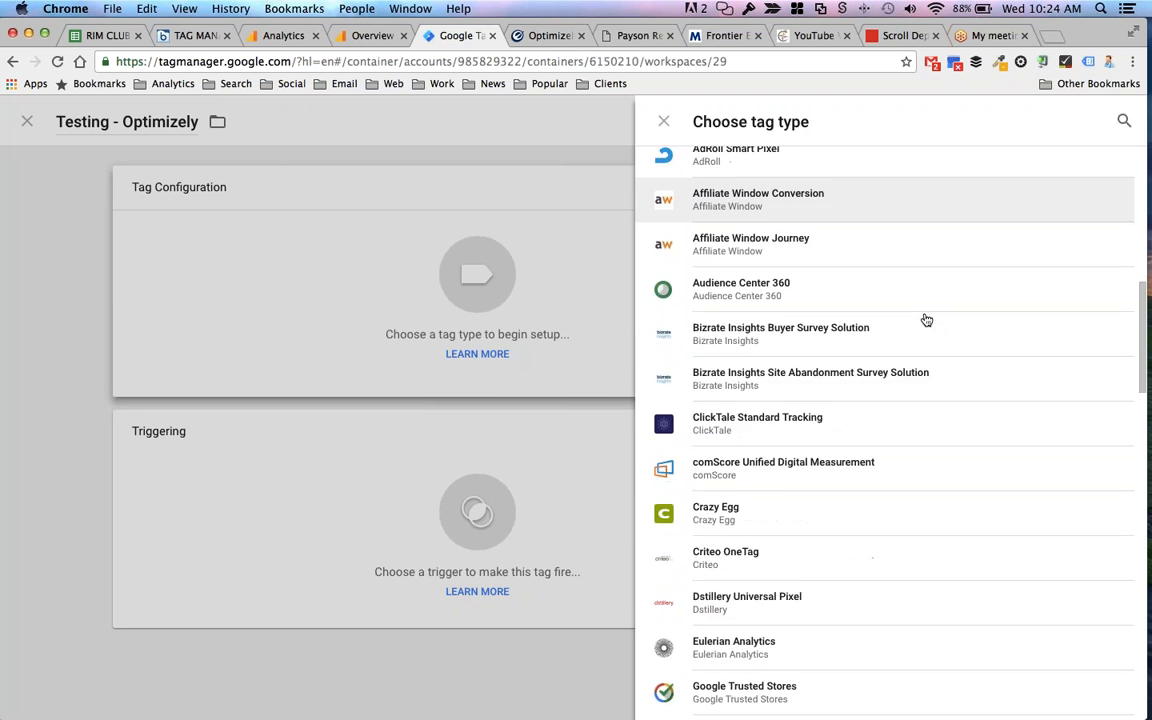
pyautogui.scroll(-12, 925, 319)
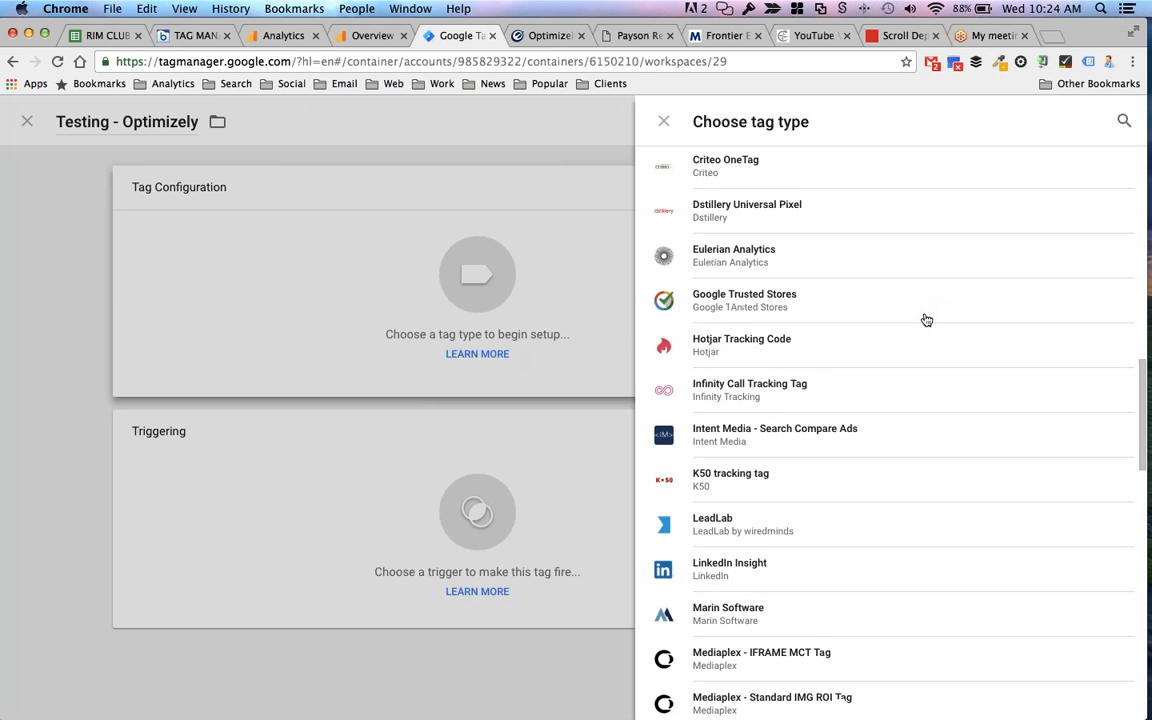
pyautogui.scroll(-9, 926, 319)
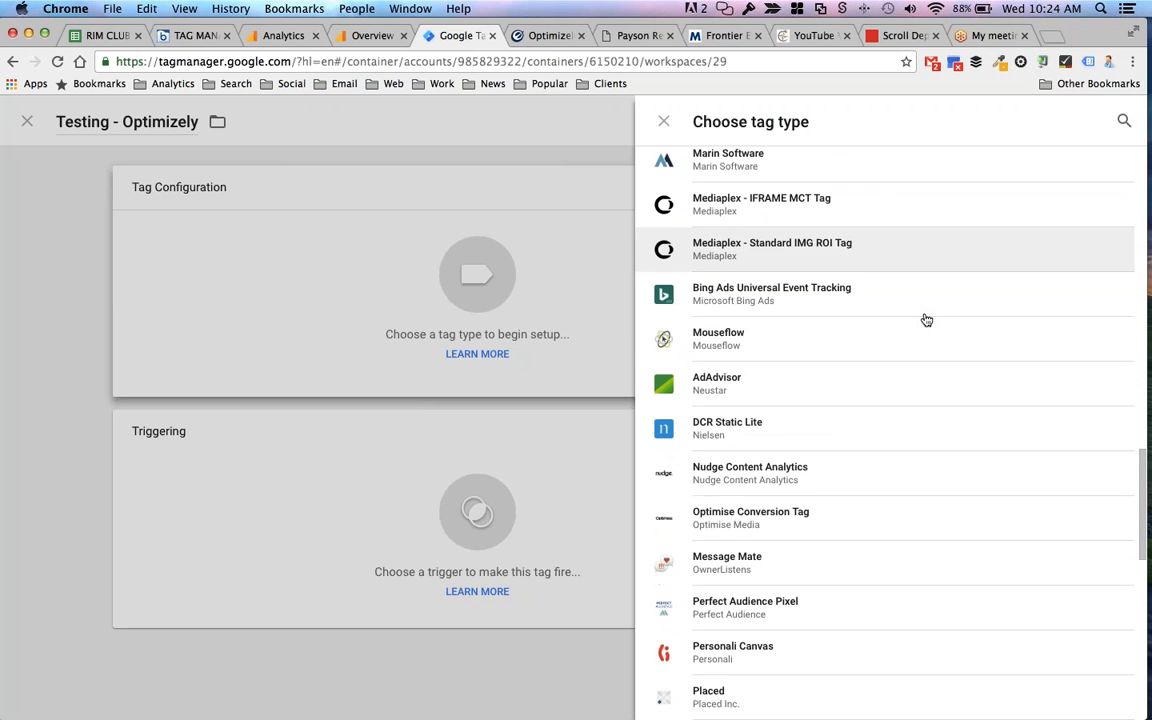
pyautogui.scroll(-6, 926, 319)
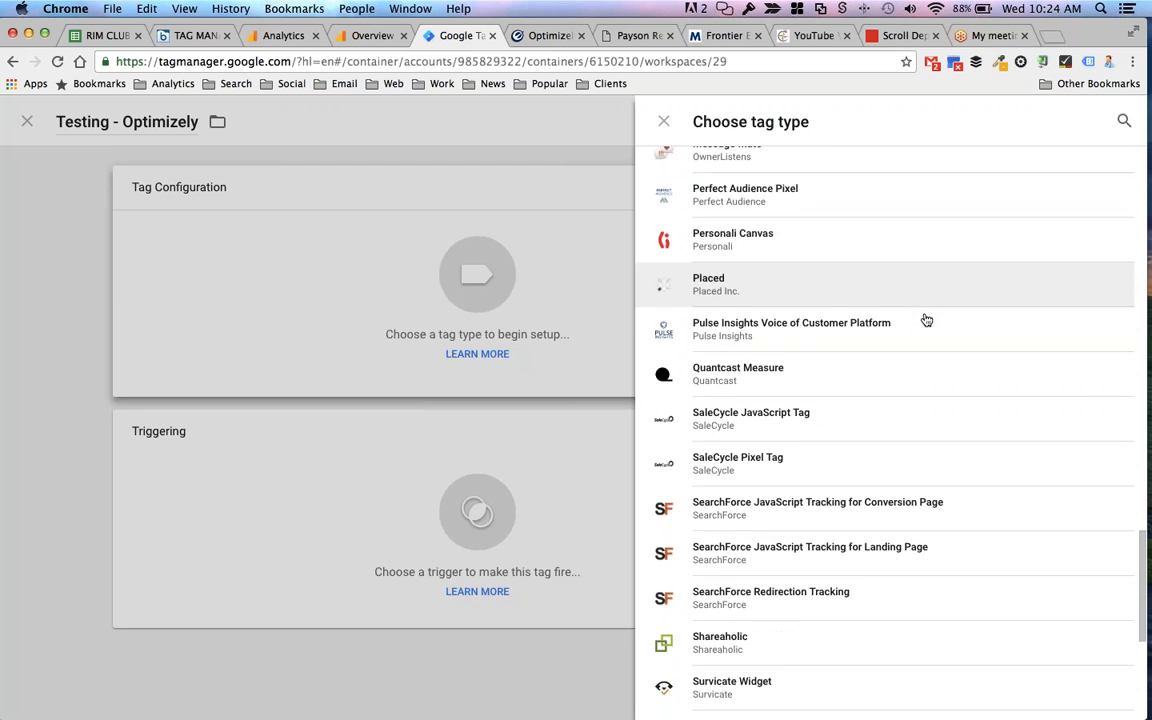
pyautogui.scroll(20, 926, 319)
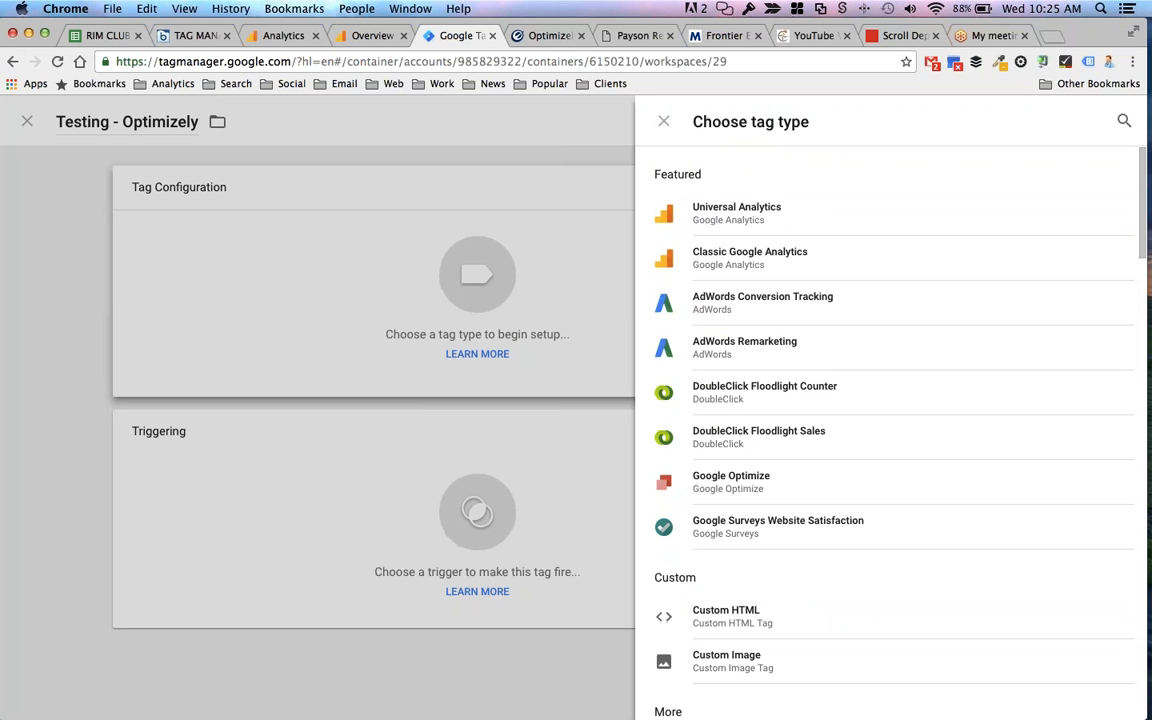
pyautogui.click(735, 618)
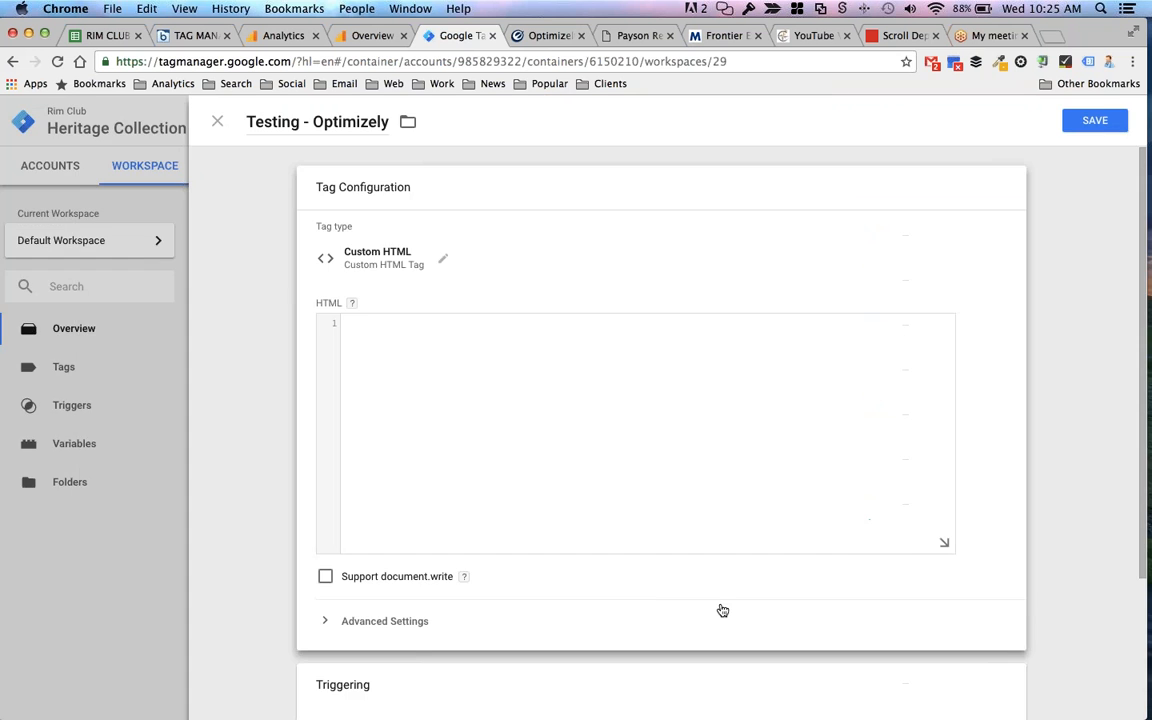
# - Insert the copied Optimizely script snippet as the HTML code of the Testing - Optimizely tag
pyautogui.click(541, 40)
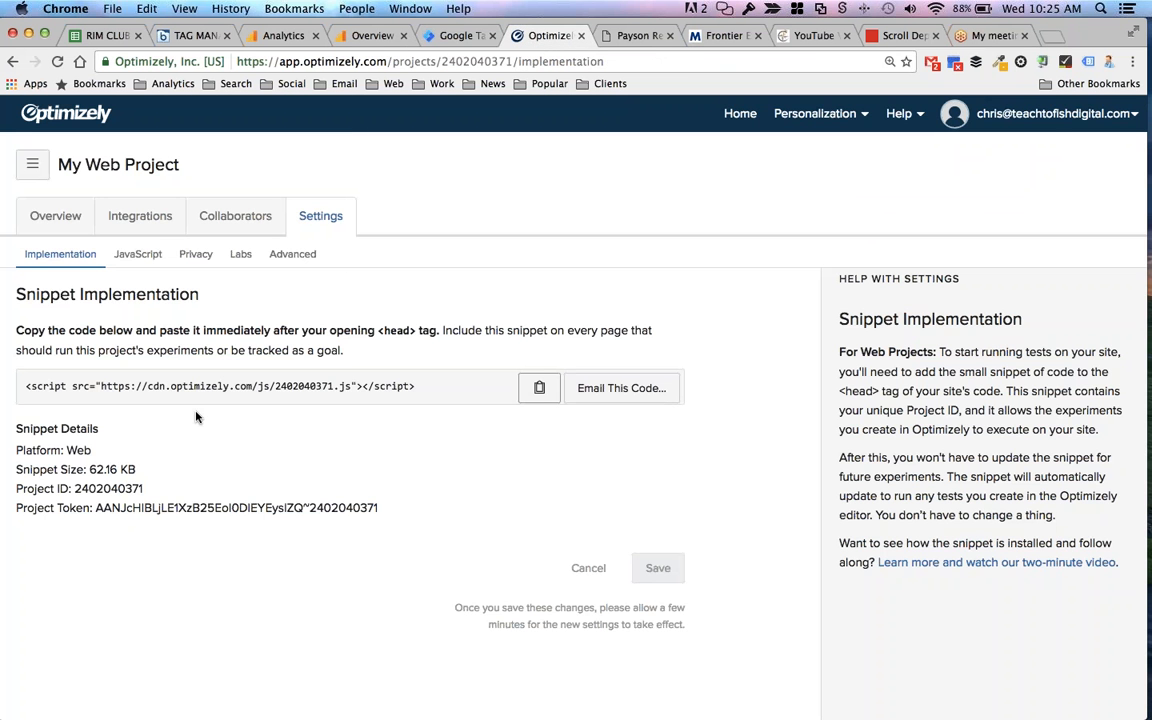
pyautogui.click(450, 36)
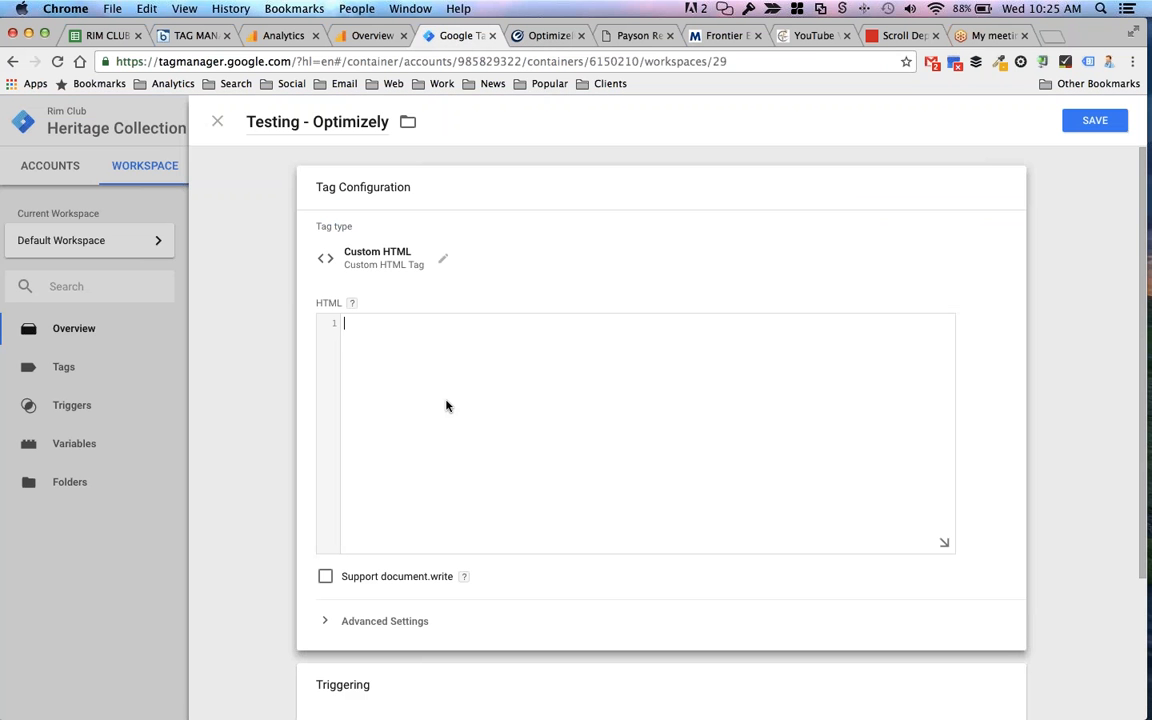
pyautogui.click(446, 405)
pyautogui.write('<script src="https://cdn.optimizely.com/js/2402040371.js"></script>')
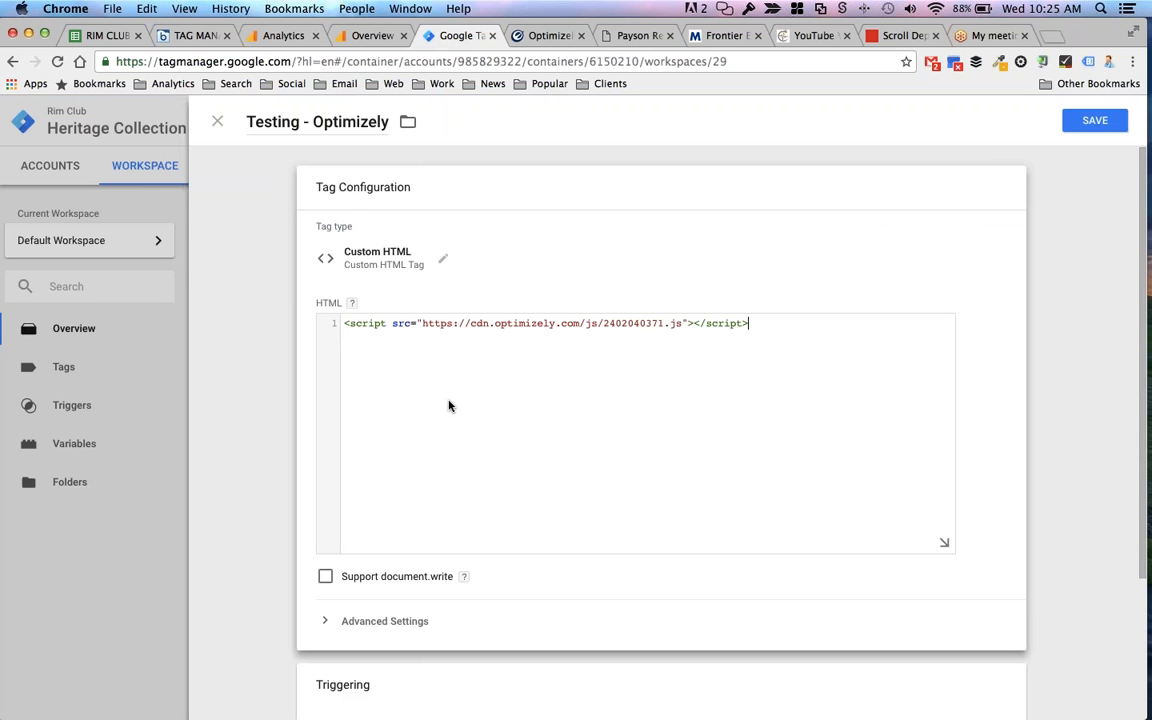
# - Open the selection of firing triggers for the Testing - Optimizely tag
pyautogui.scroll(-5, 484, 365)
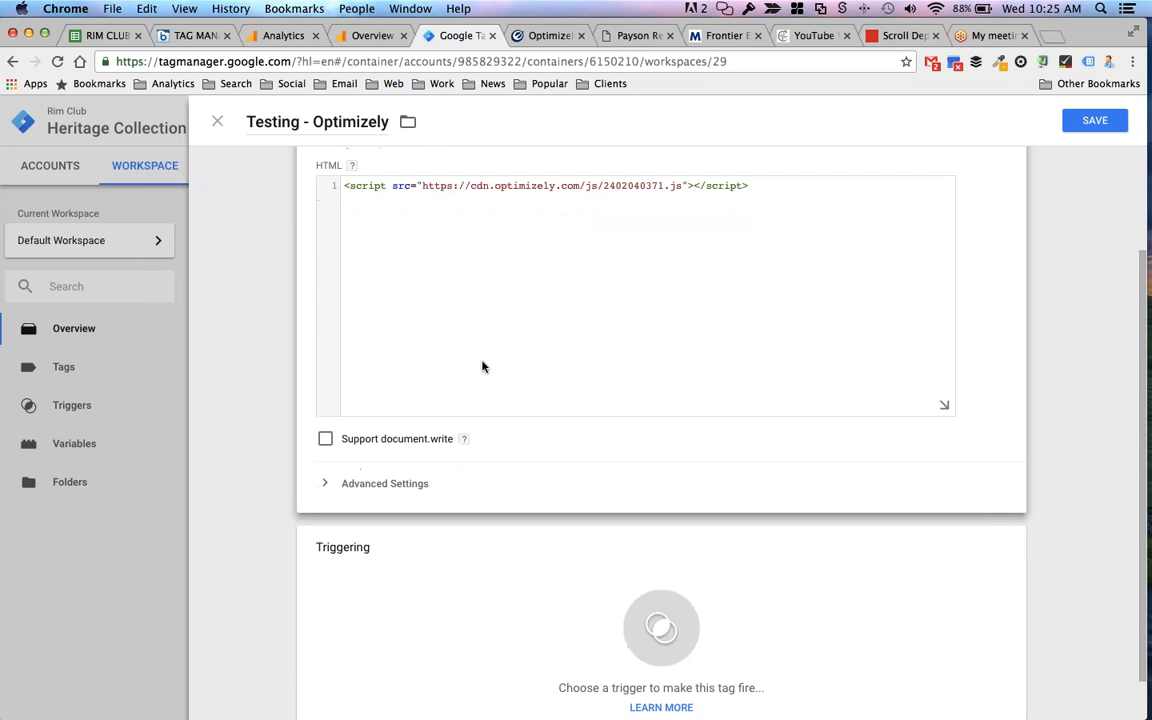
pyautogui.scroll(-1, 484, 365)
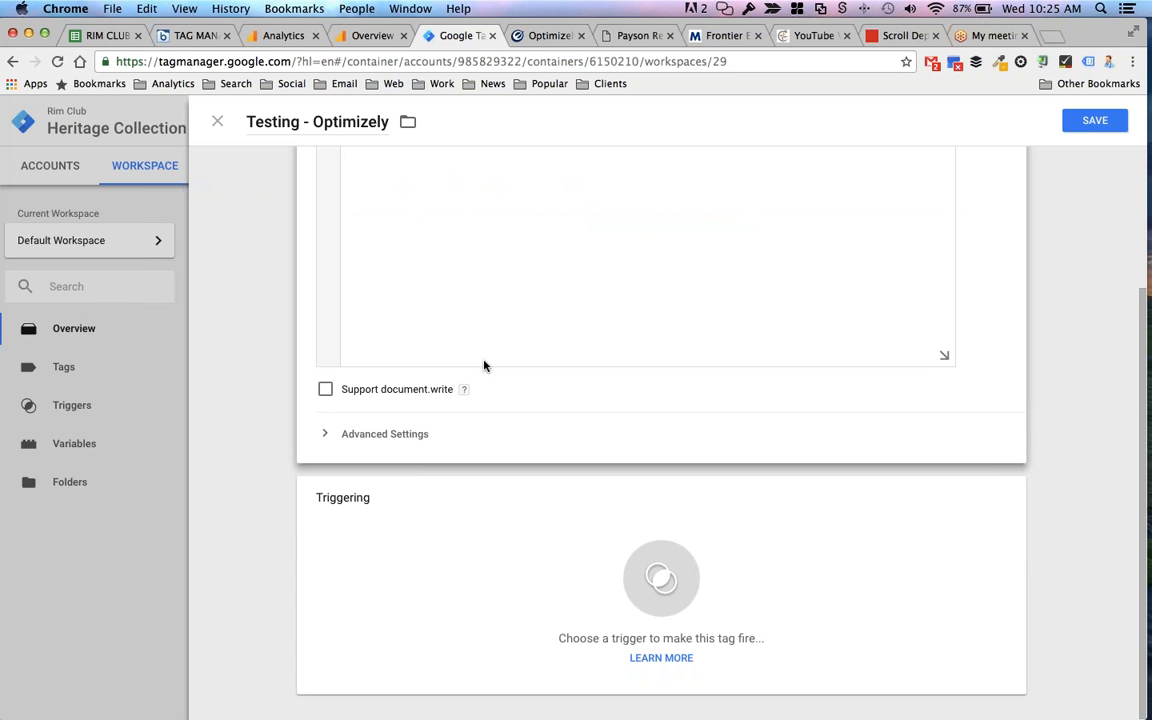
pyautogui.click(607, 581)
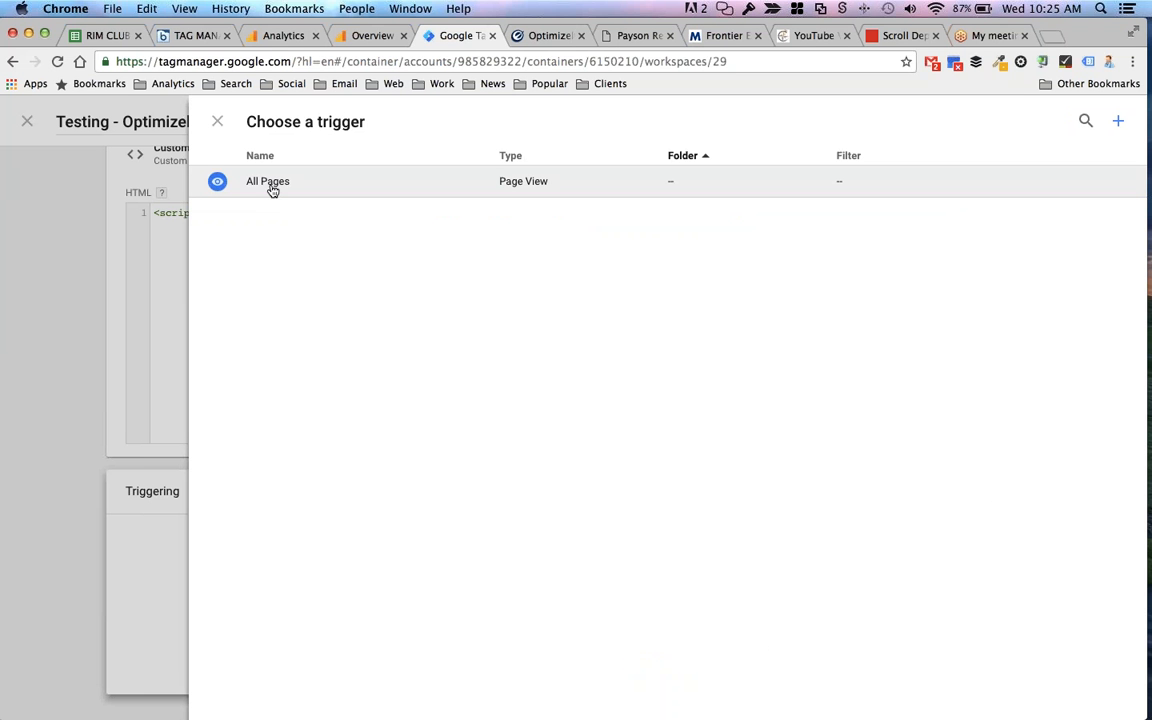
# - Switch to the Heritage Collection site and compare the home, Real Estate and Golf Club pages and their URLs
pyautogui.click(628, 36)
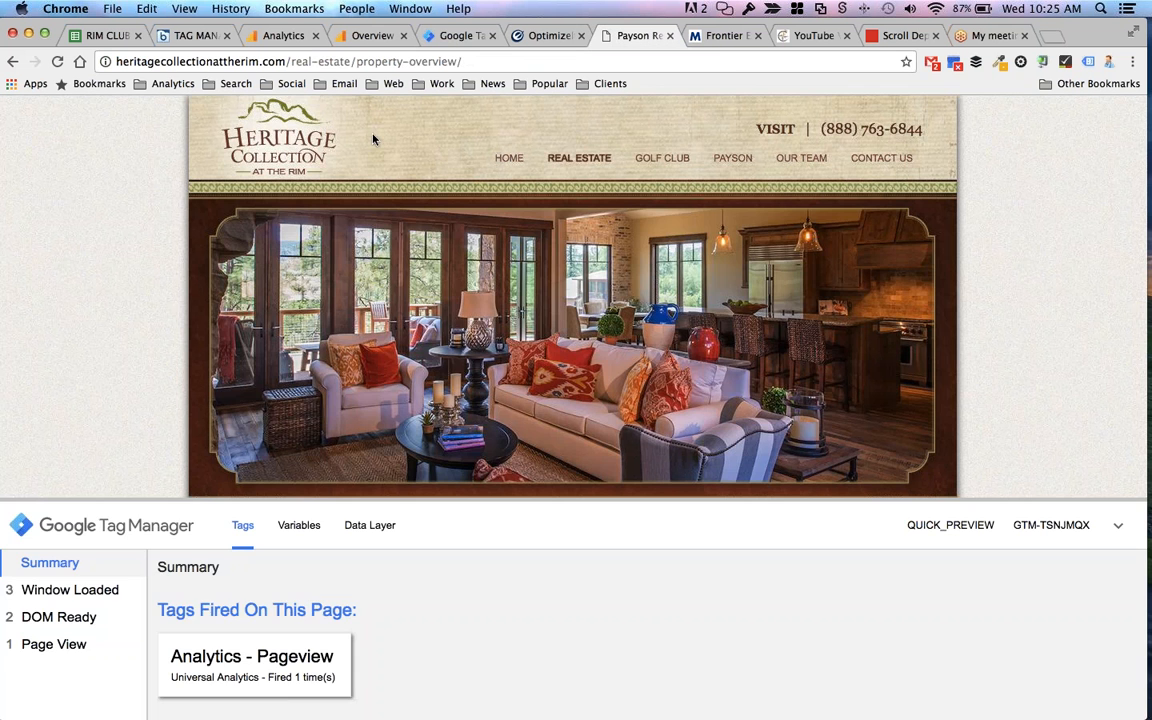
pyautogui.click(238, 146)
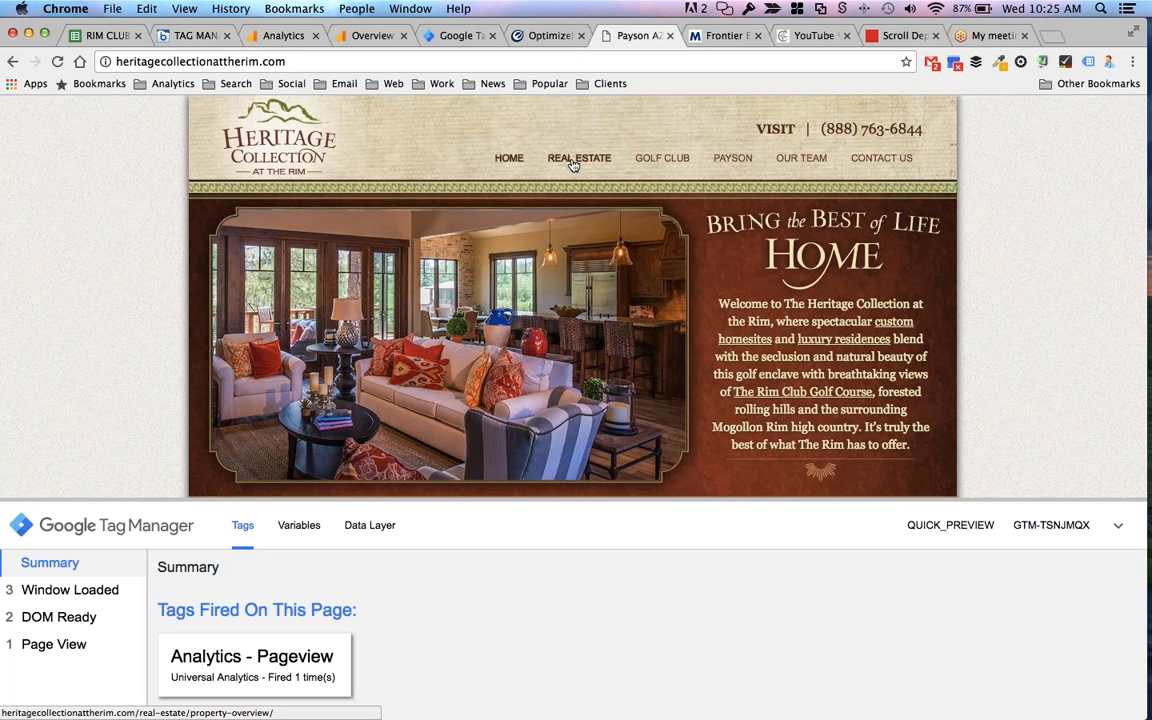
pyautogui.click(573, 160)
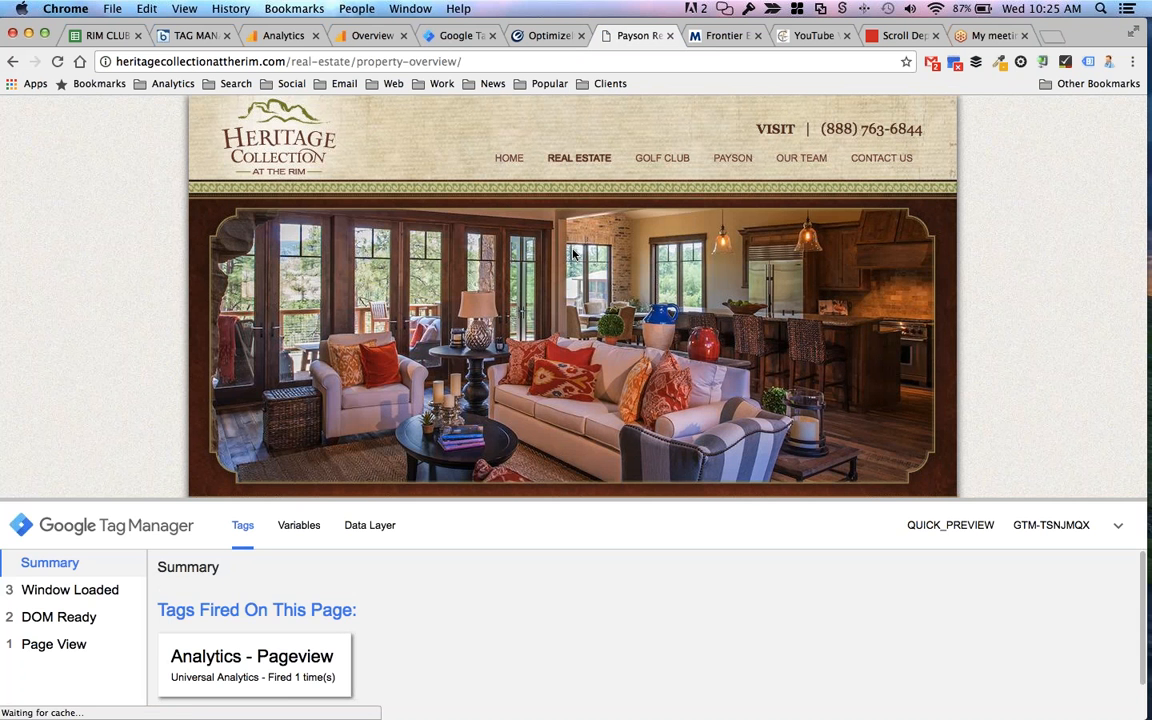
pyautogui.click(650, 160)
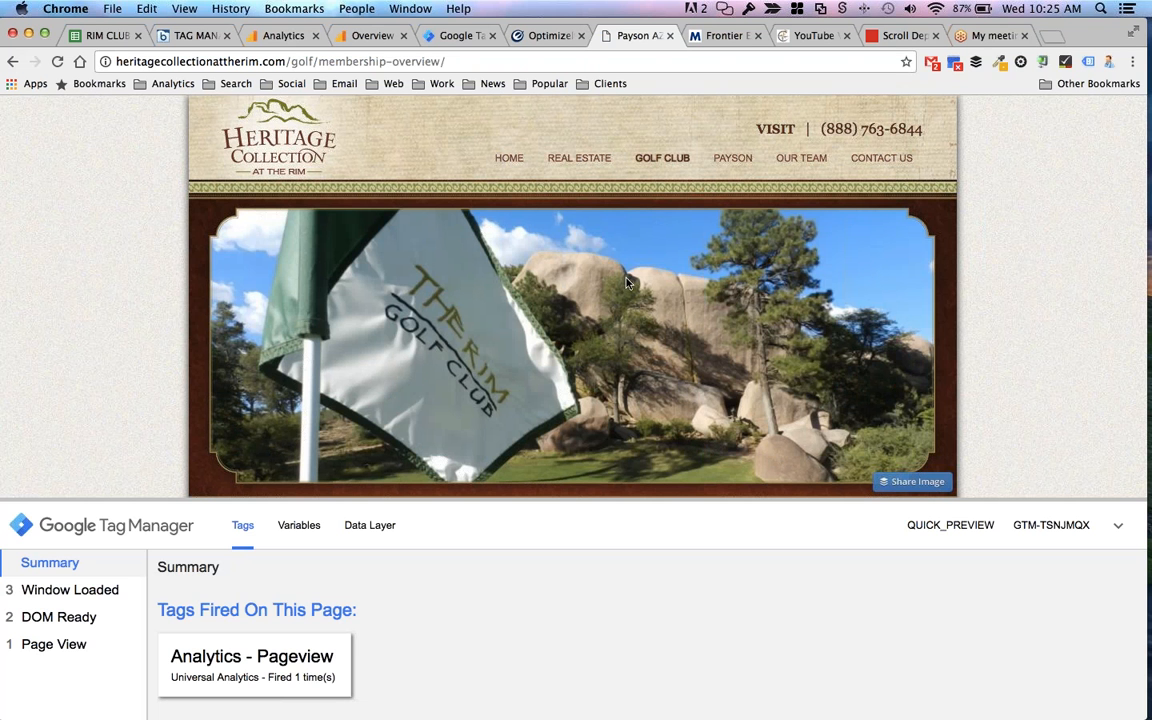
pyautogui.click(572, 160)
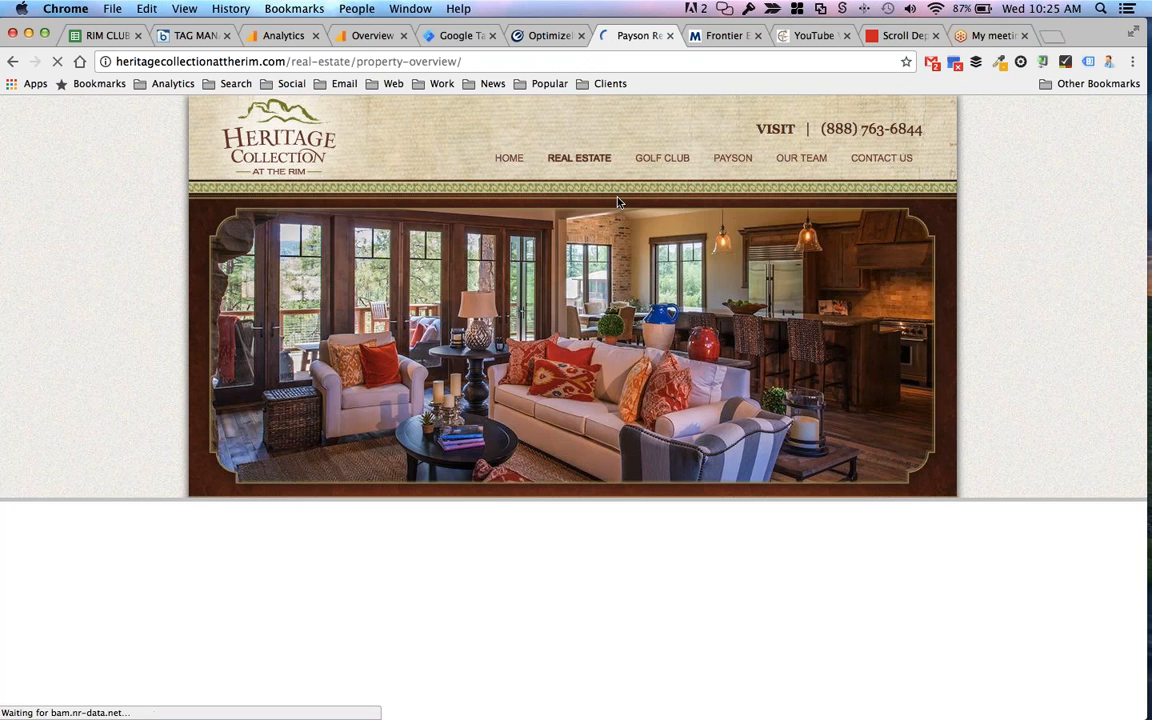
pyautogui.click(662, 158)
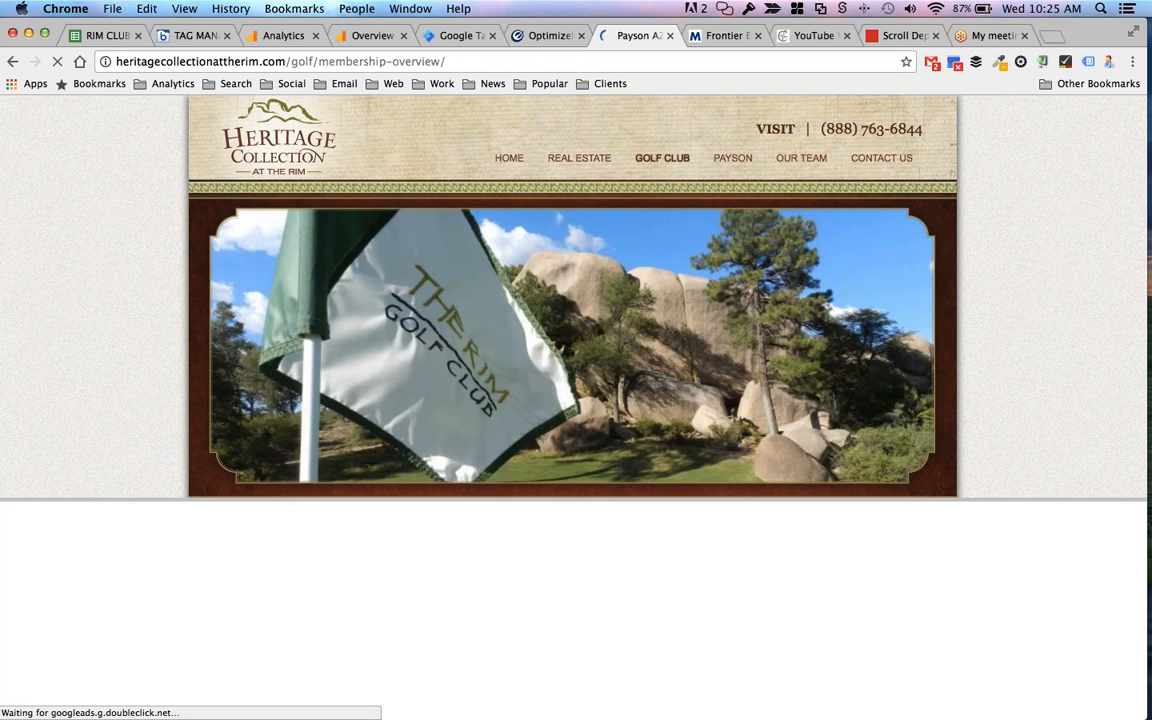
pyautogui.click(579, 159)
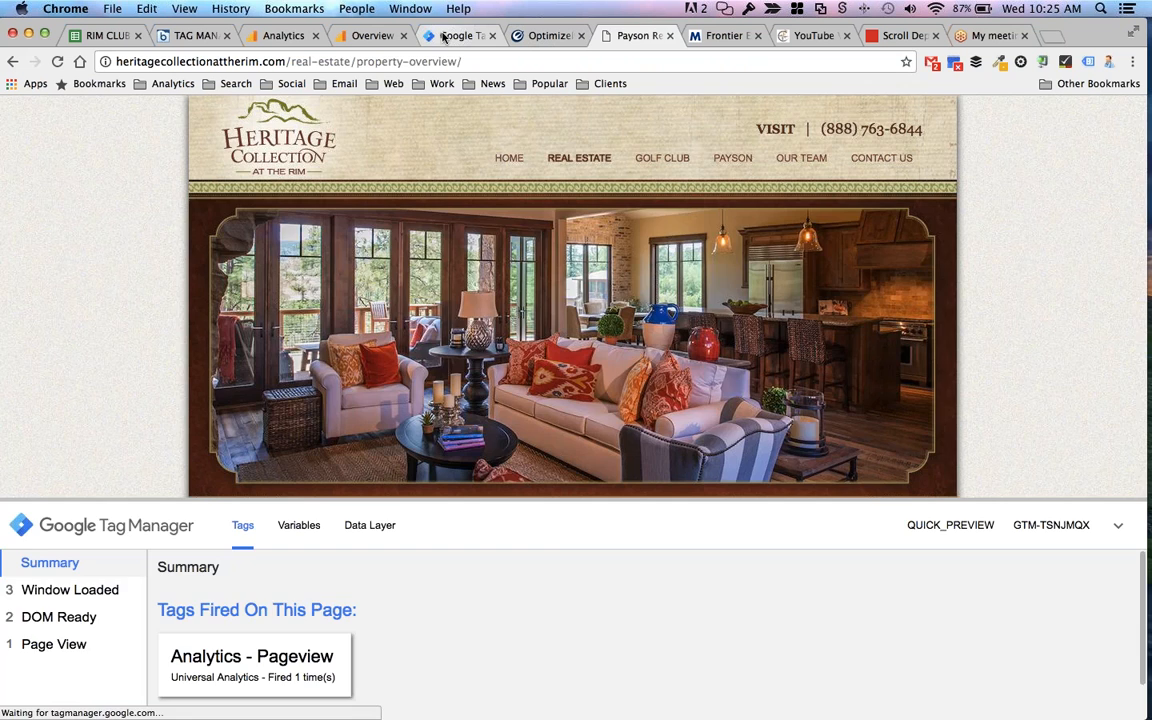
# - Return to Tag Manager and create a new trigger for the tag named Page - Real Estate
pyautogui.click(444, 37)
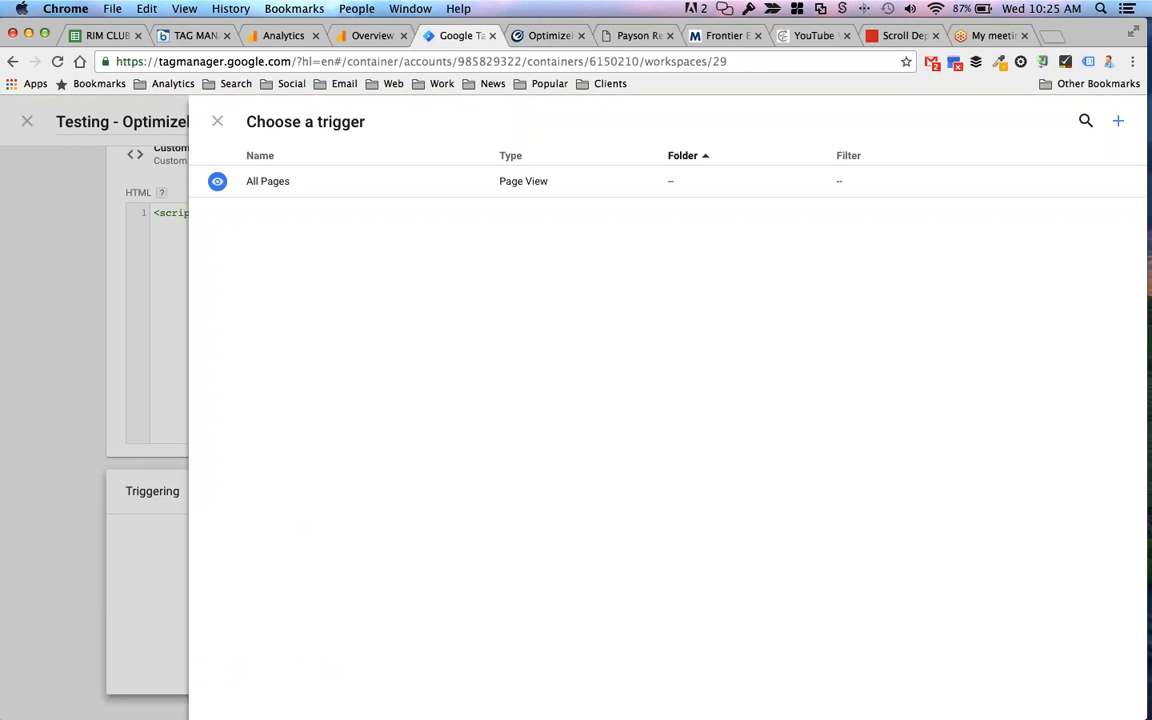
pyautogui.click(1118, 123)
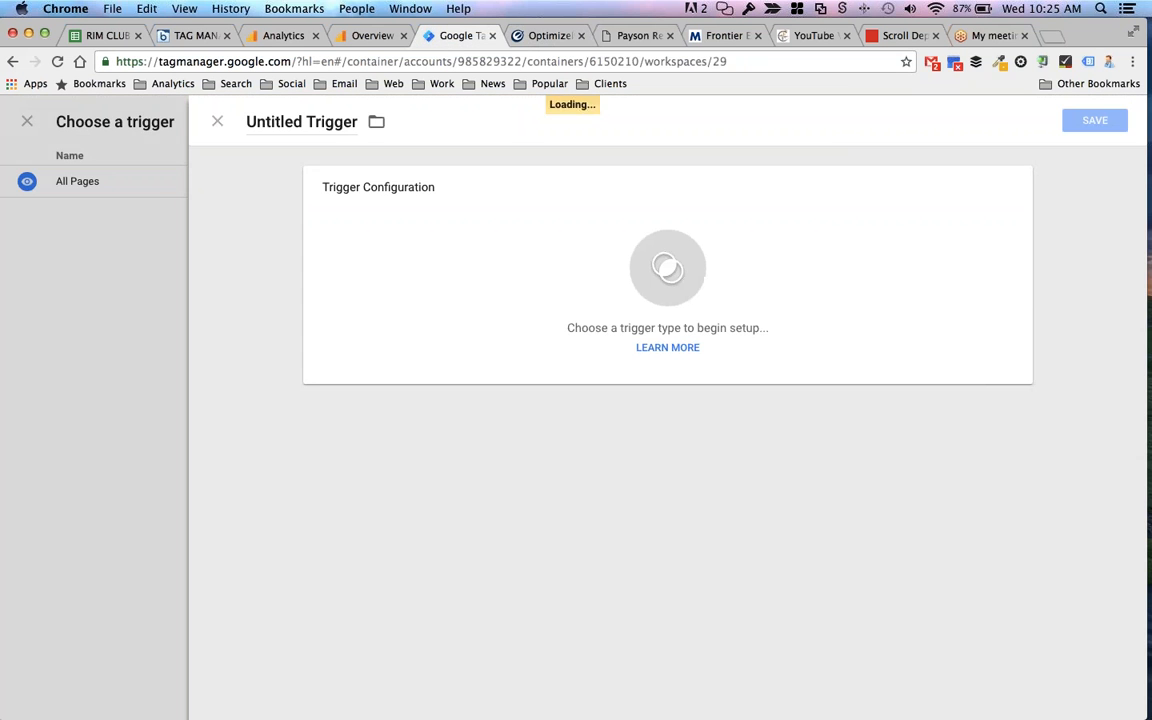
pyautogui.tripleClick(330, 122)
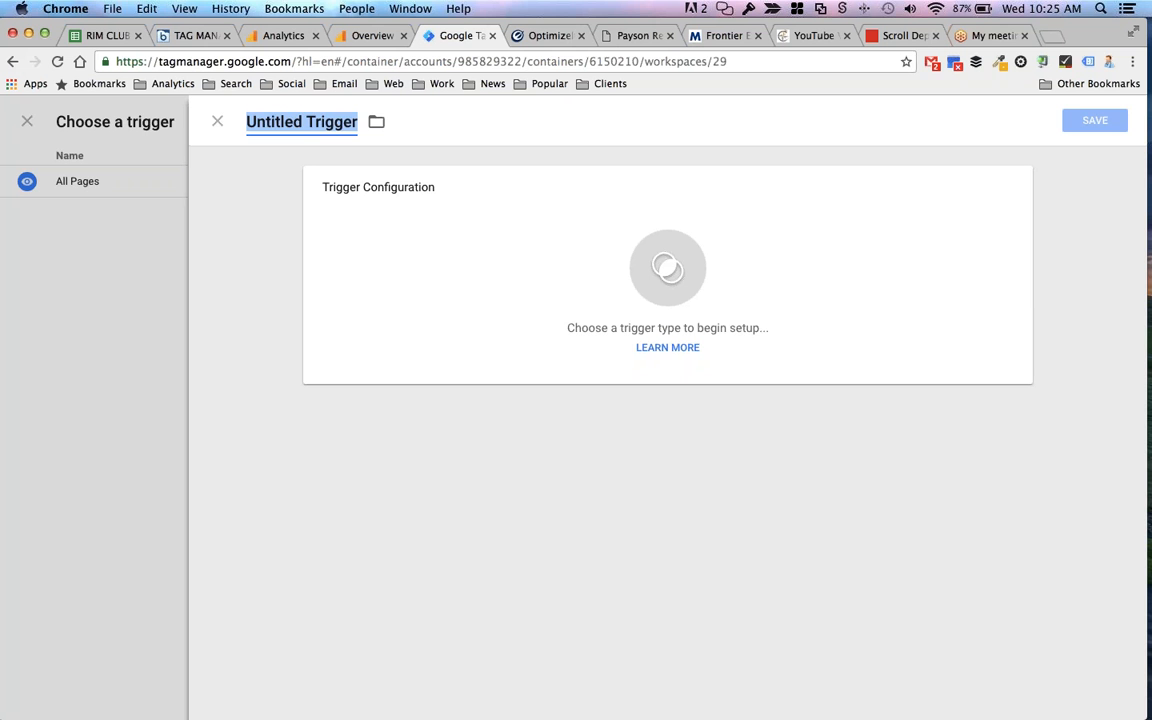
pyautogui.write('Page - ')
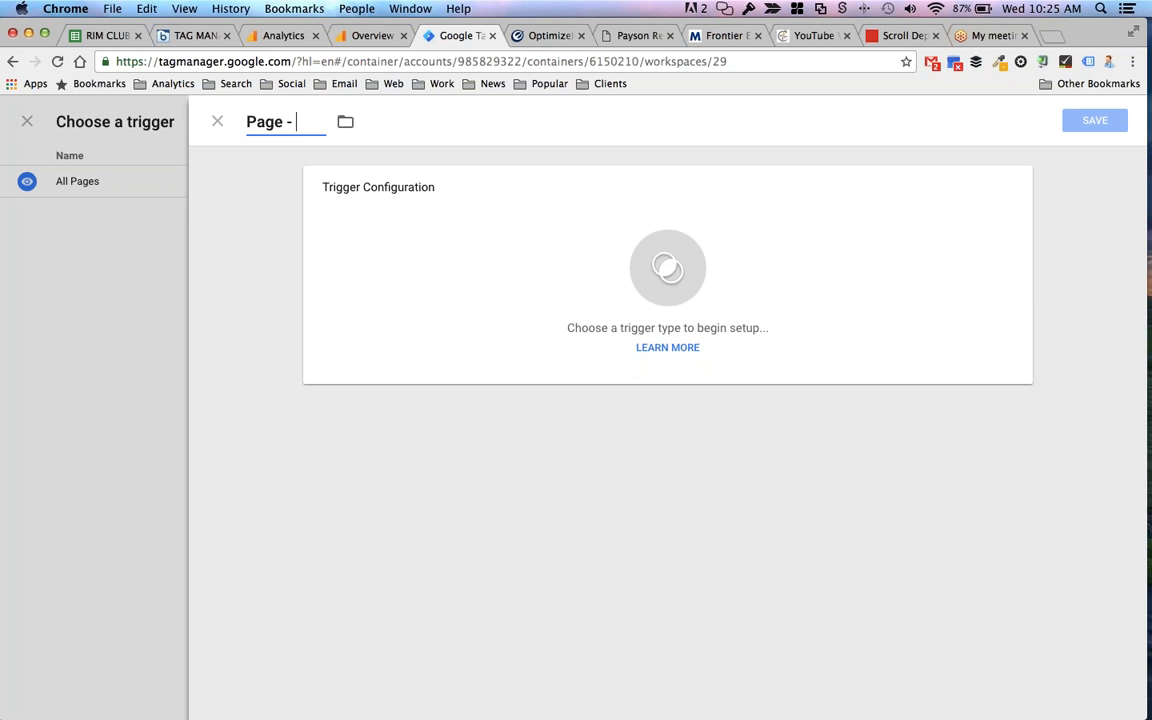
pyautogui.write('Real Estae')
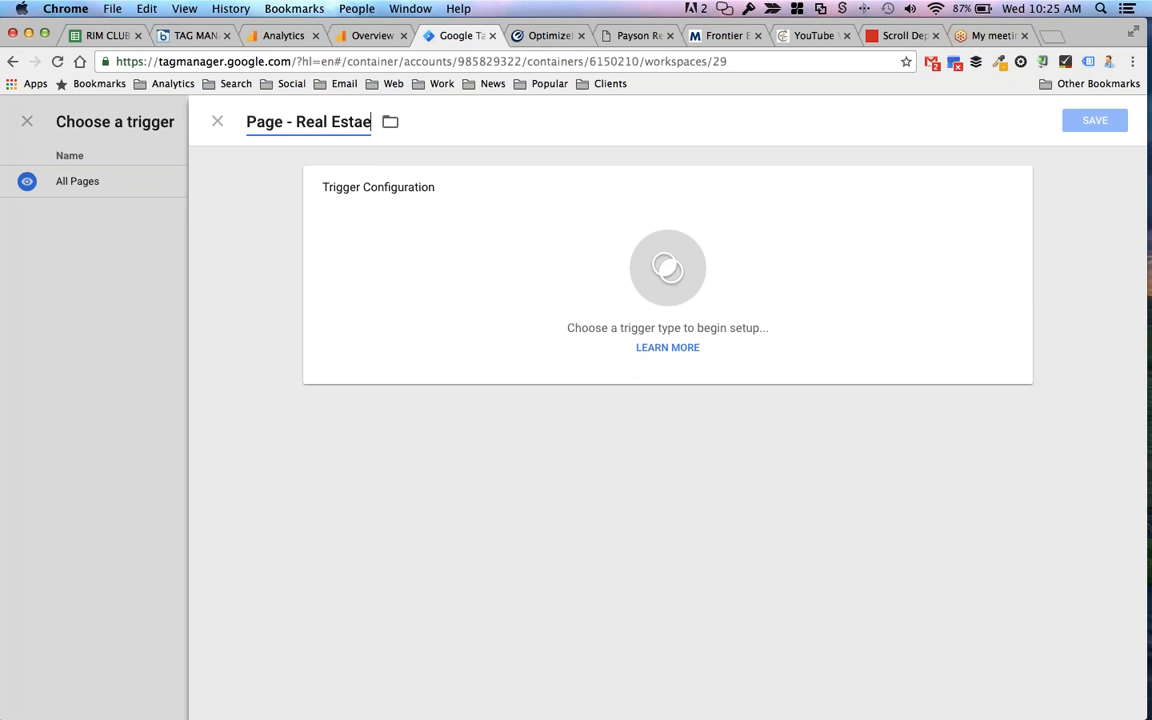
pyautogui.press('BackSpace')
pyautogui.write('te')
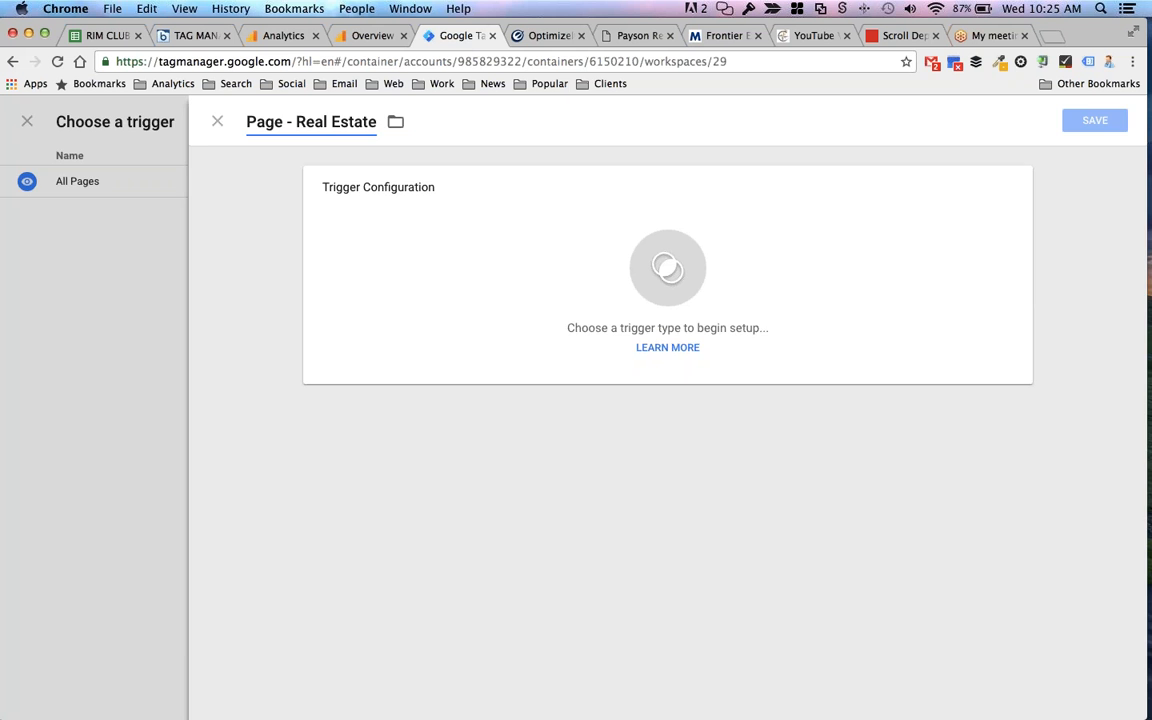
# - Make Page - Real Estate a Page View trigger that fires on Some Page Views only
pyautogui.click(535, 250)
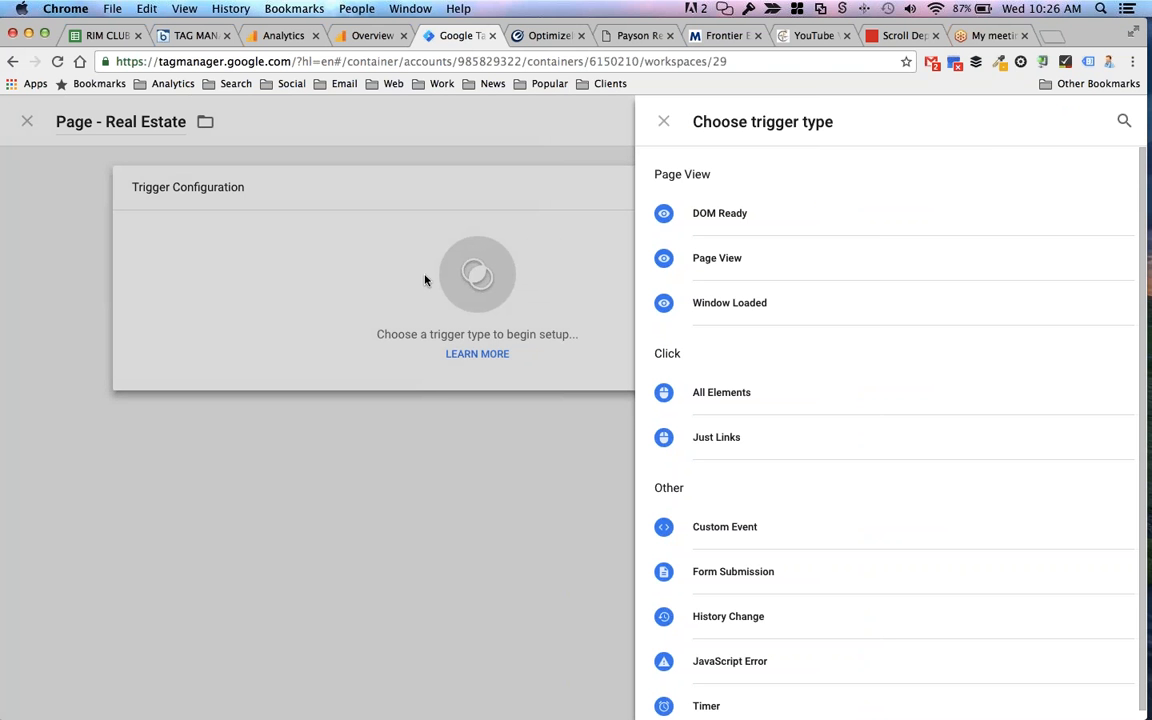
pyautogui.scroll(-1, 844, 314)
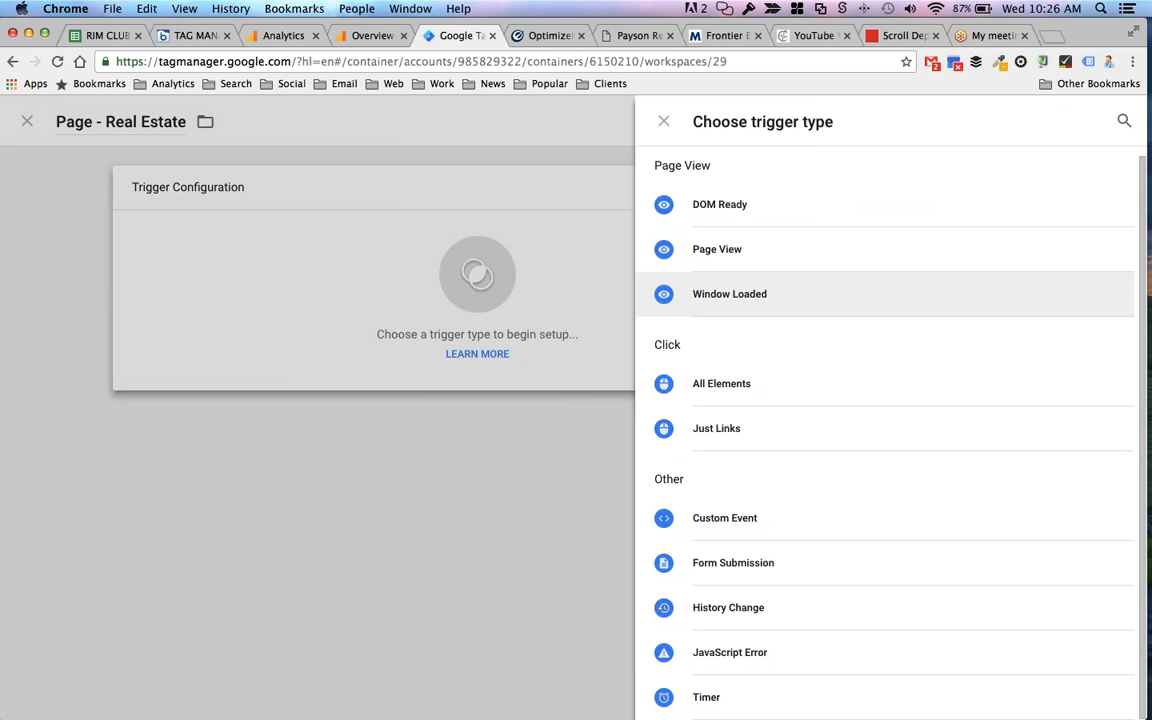
pyautogui.click(743, 261)
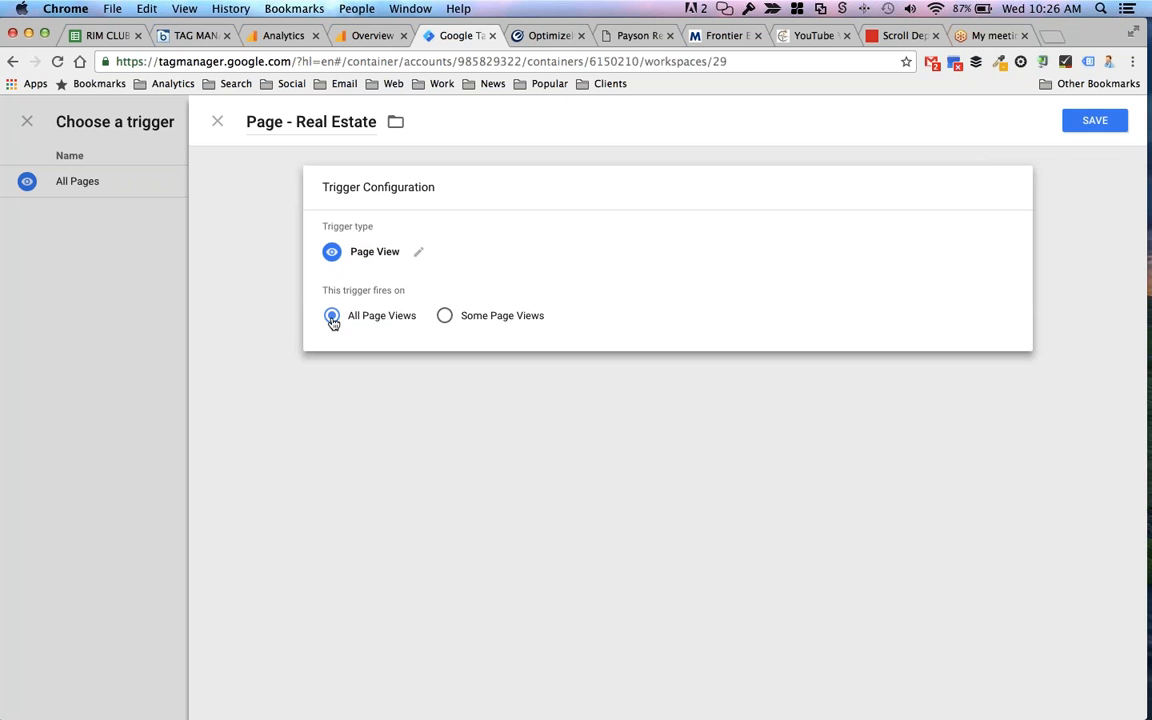
pyautogui.click(446, 317)
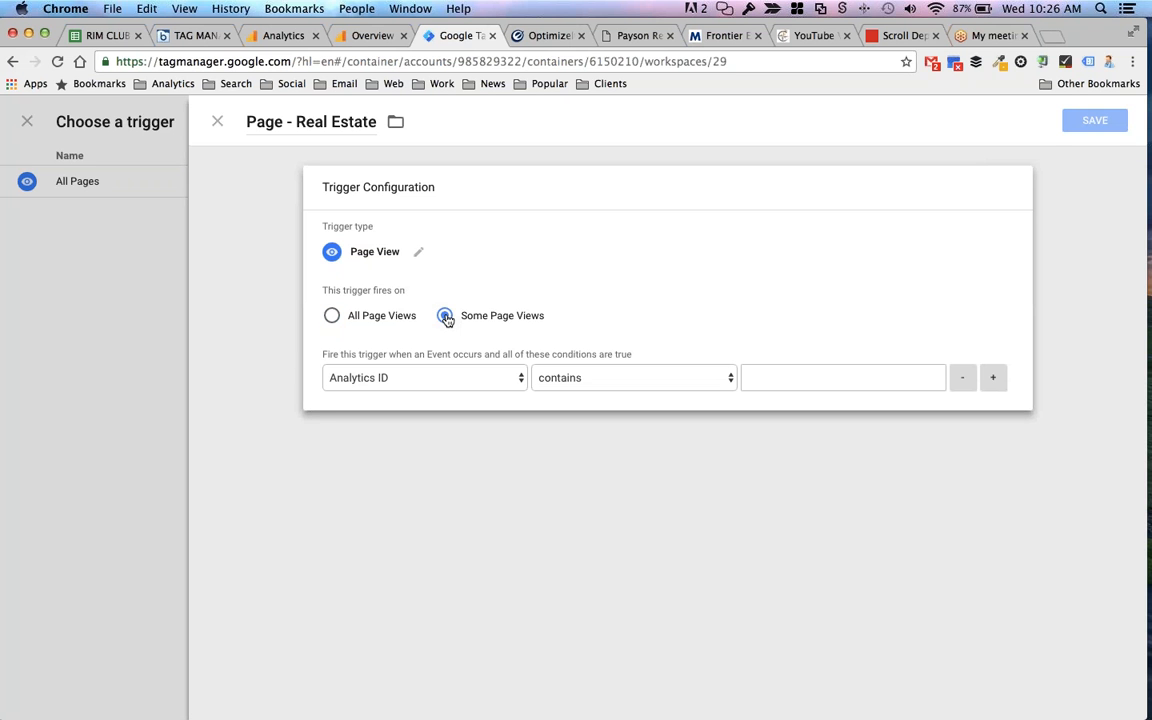
# - Set the trigger's firing condition to Page Path contains real-estate
pyautogui.click(442, 379)
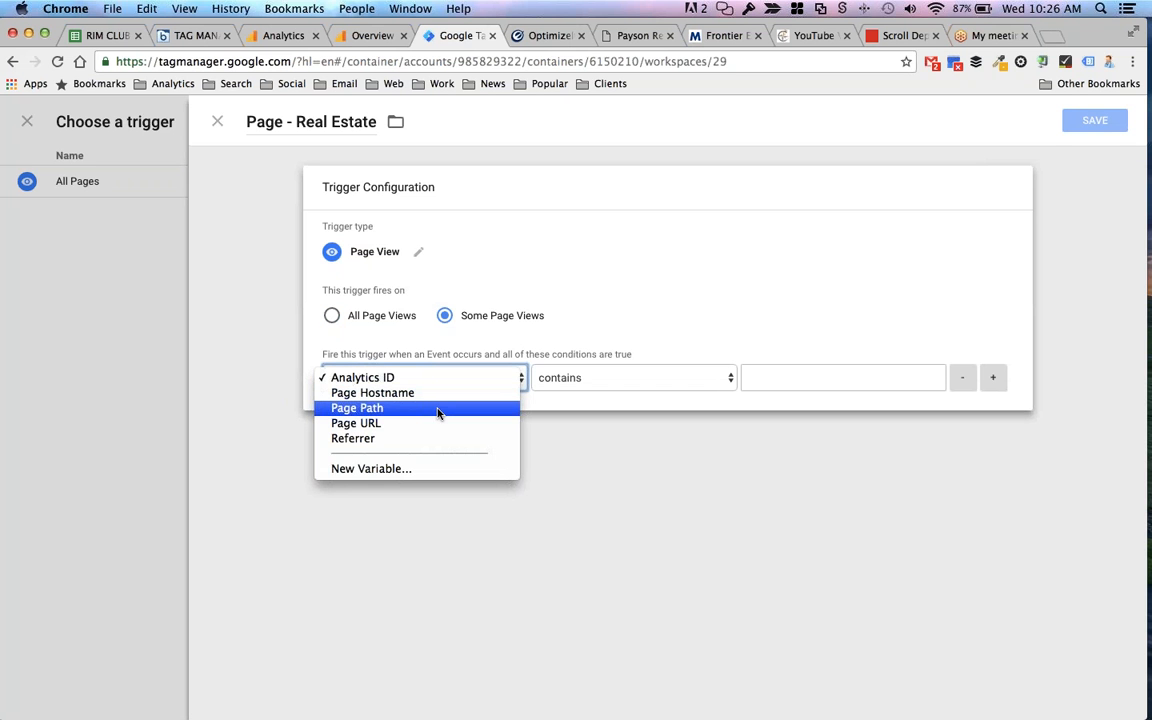
pyautogui.click(437, 410)
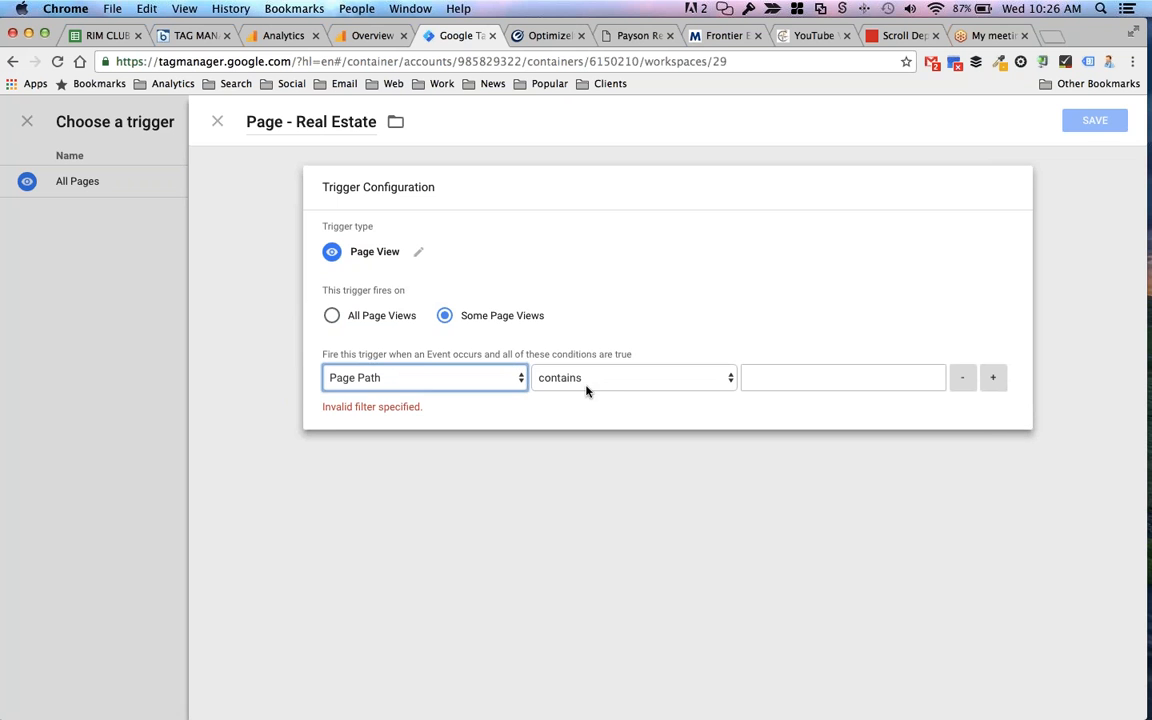
pyautogui.click(795, 385)
pyautogui.write('real-')
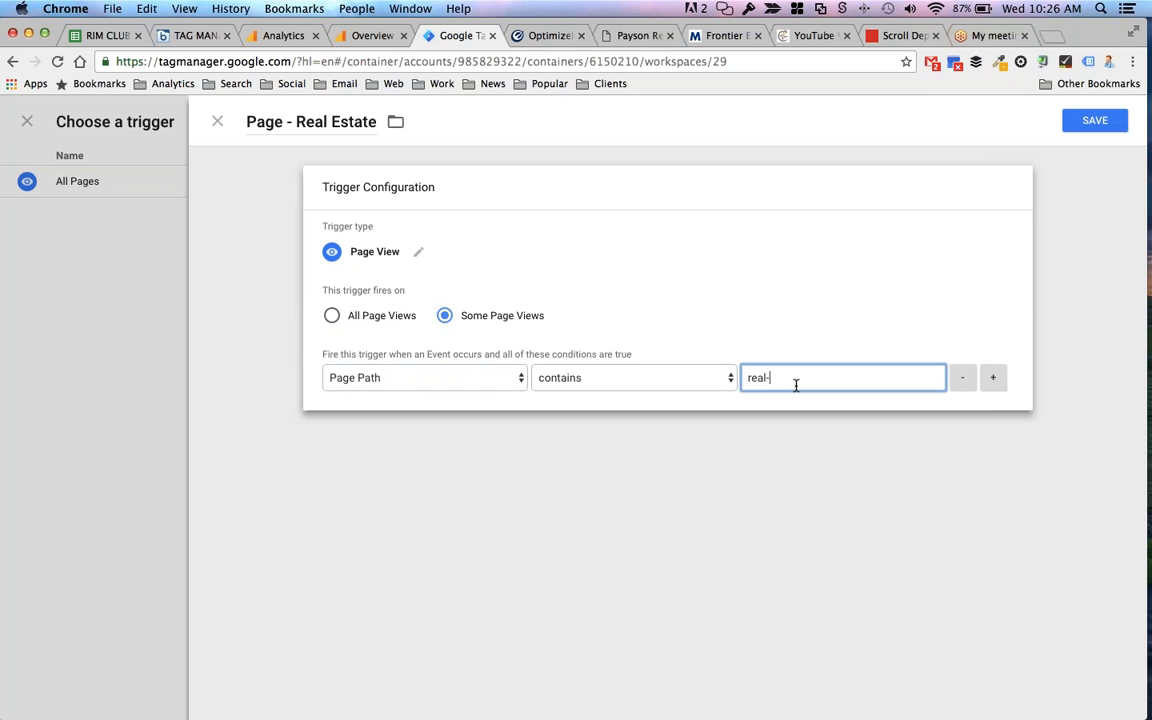
pyautogui.write('estate')
# - Check the real-estate segment in the URLs of the site's property overview, luxury residences and custom homesites pages
pyautogui.click(635, 36)
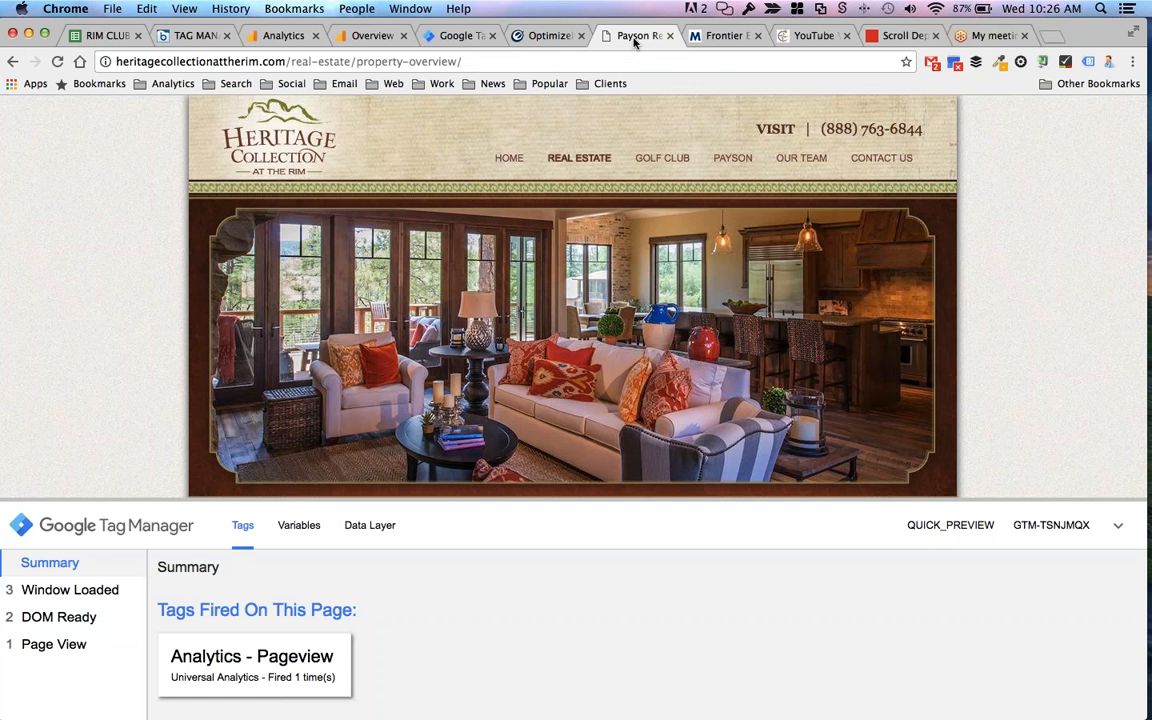
pyautogui.moveTo(290, 62); pyautogui.dragTo(353, 61)
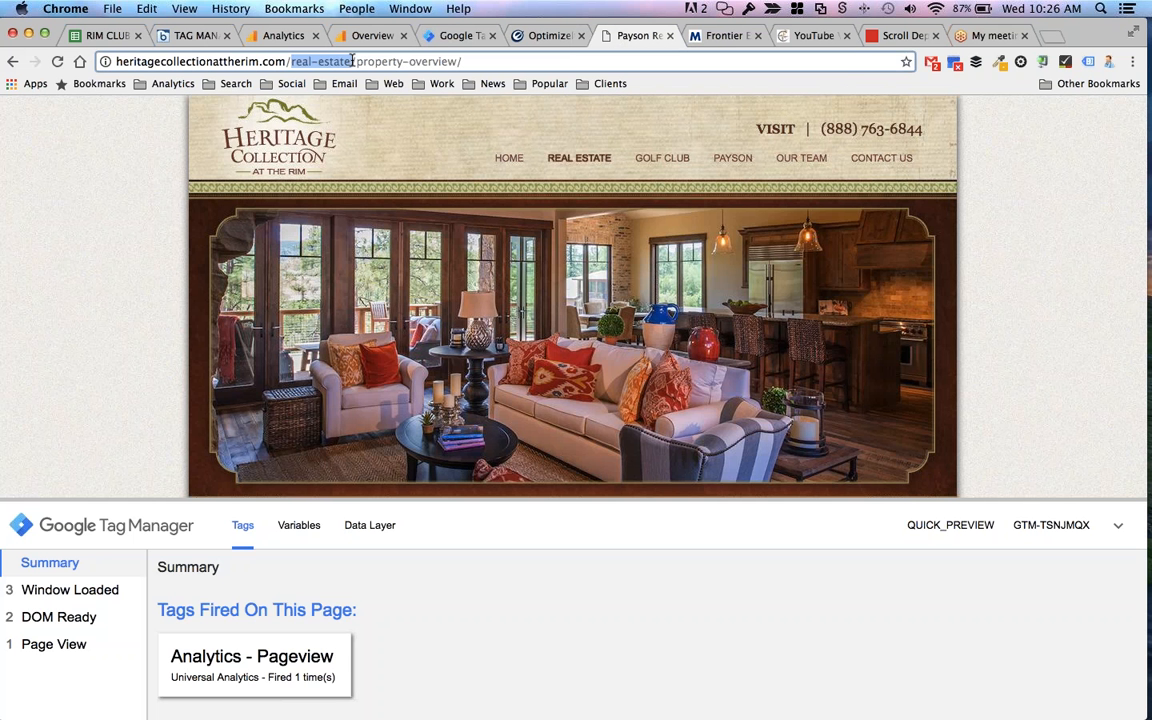
pyautogui.scroll(-5, 391, 183)
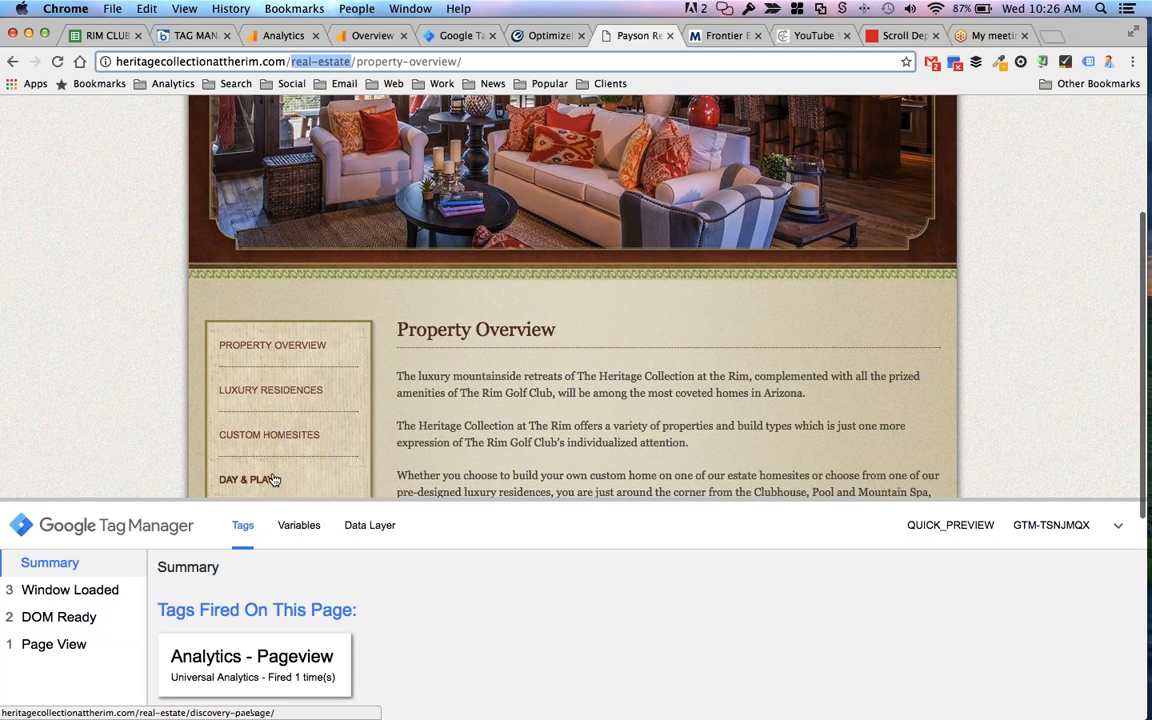
pyautogui.click(289, 401)
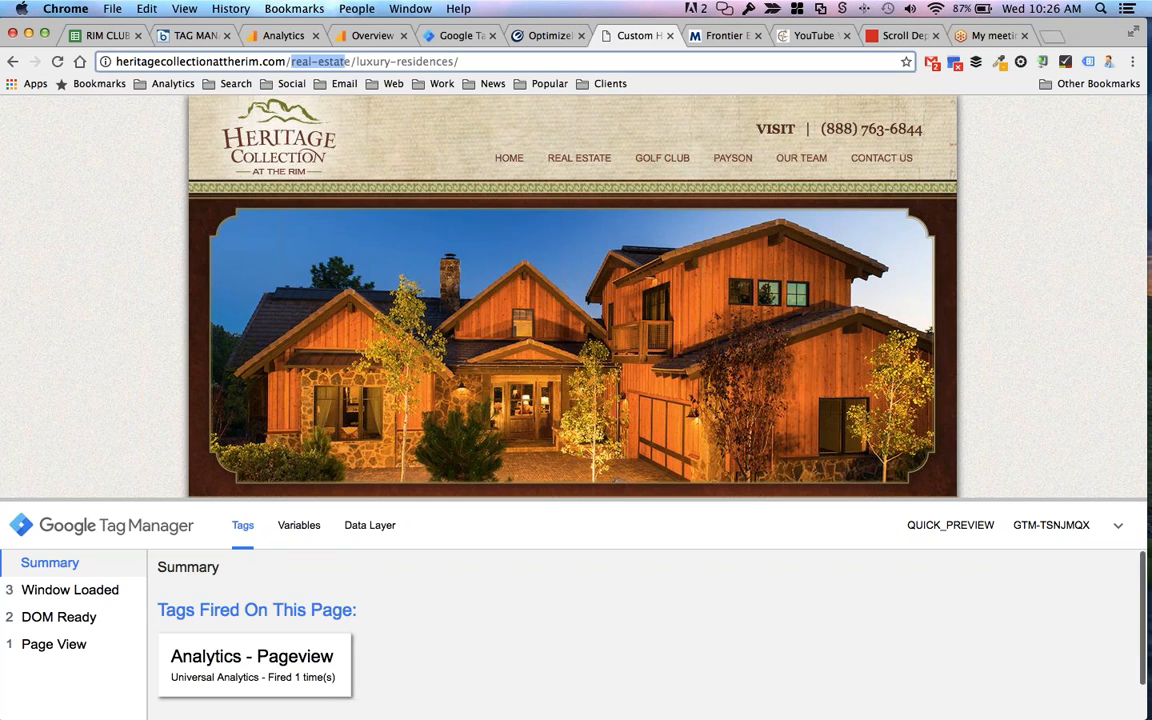
pyautogui.scroll(-8, 347, 271)
pyautogui.click(283, 312)
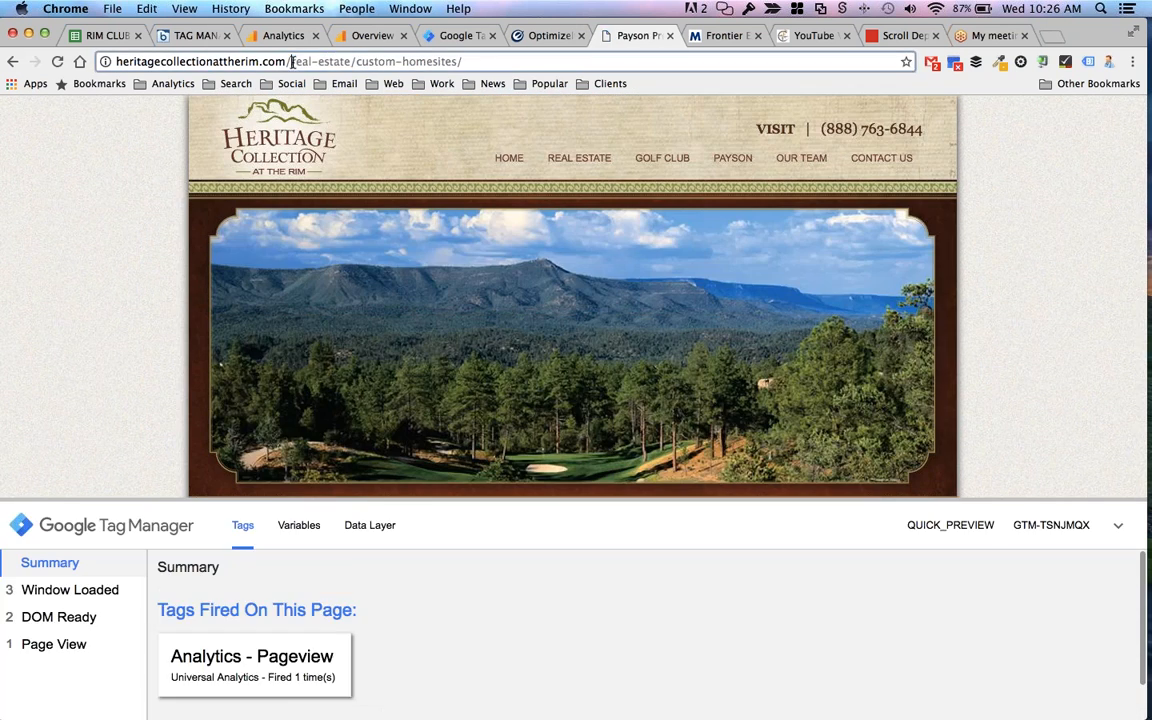
pyautogui.moveTo(291, 61); pyautogui.dragTo(351, 61)
pyautogui.hotkey('ctrl', 'c')
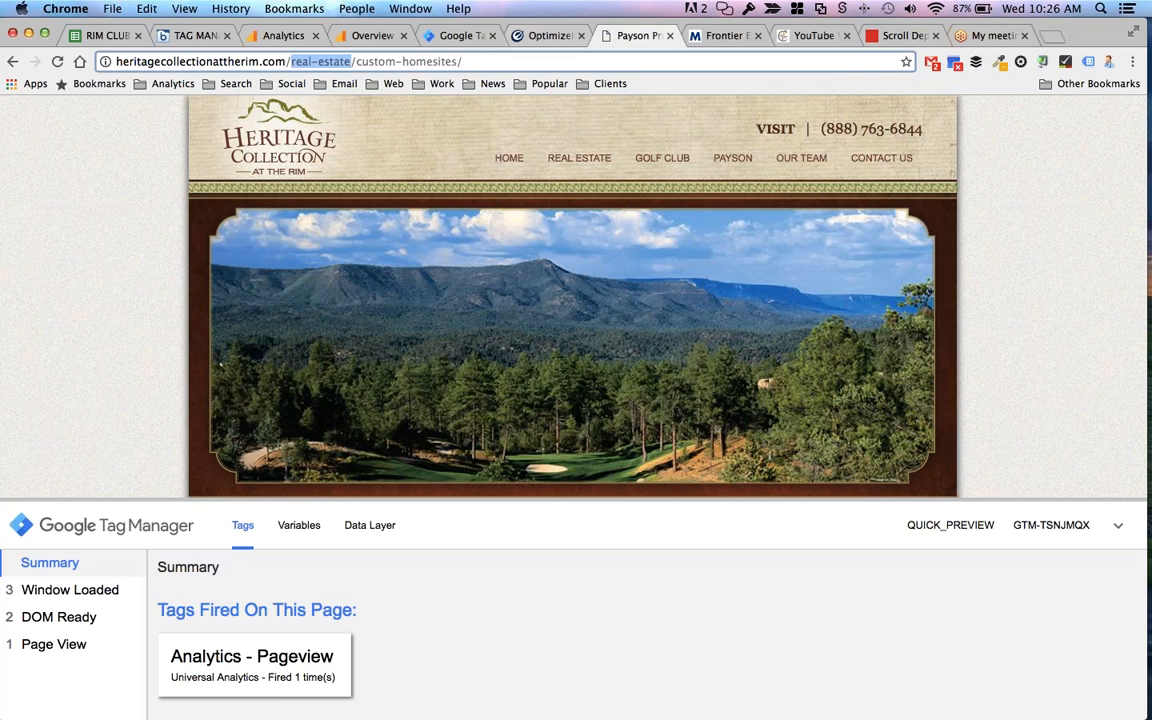
# - Return to Tag Manager and save the Page - Real Estate trigger with the path value real-estate
pyautogui.click(463, 36)
pyautogui.hotkey('ctrl', 'v')
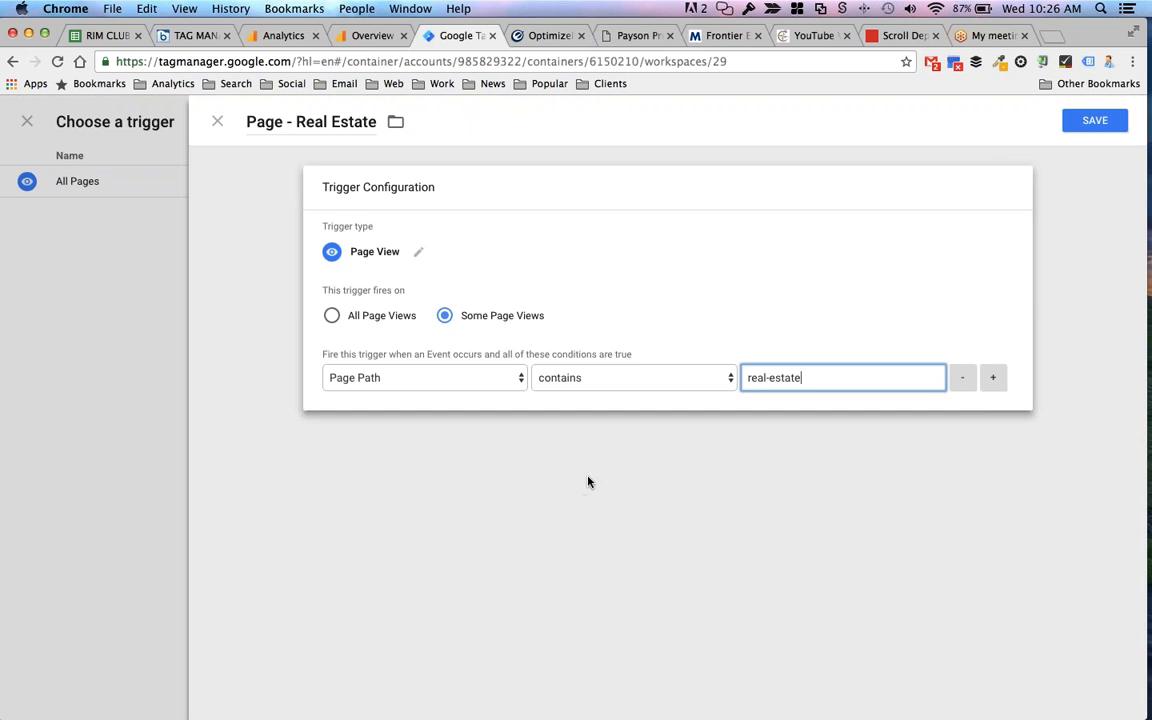
pyautogui.click(1095, 120)
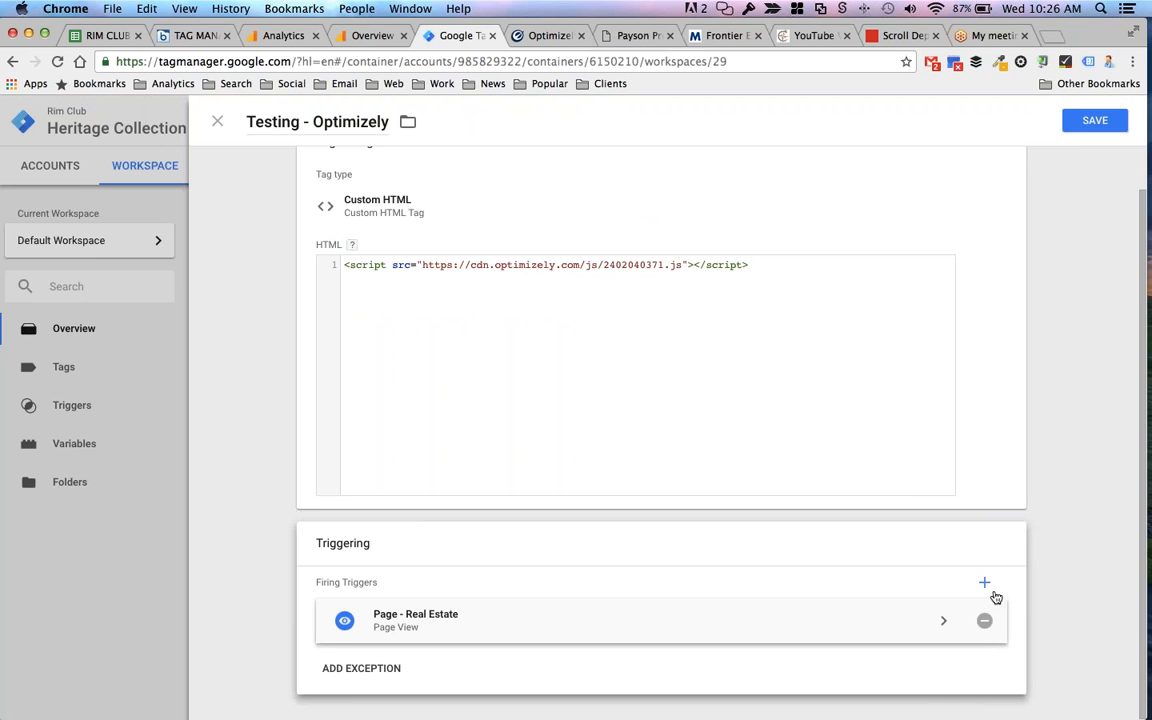
# - Add a new firing trigger named Pages - Golf to the Testing - Optimizely tag
pyautogui.click(984, 582)
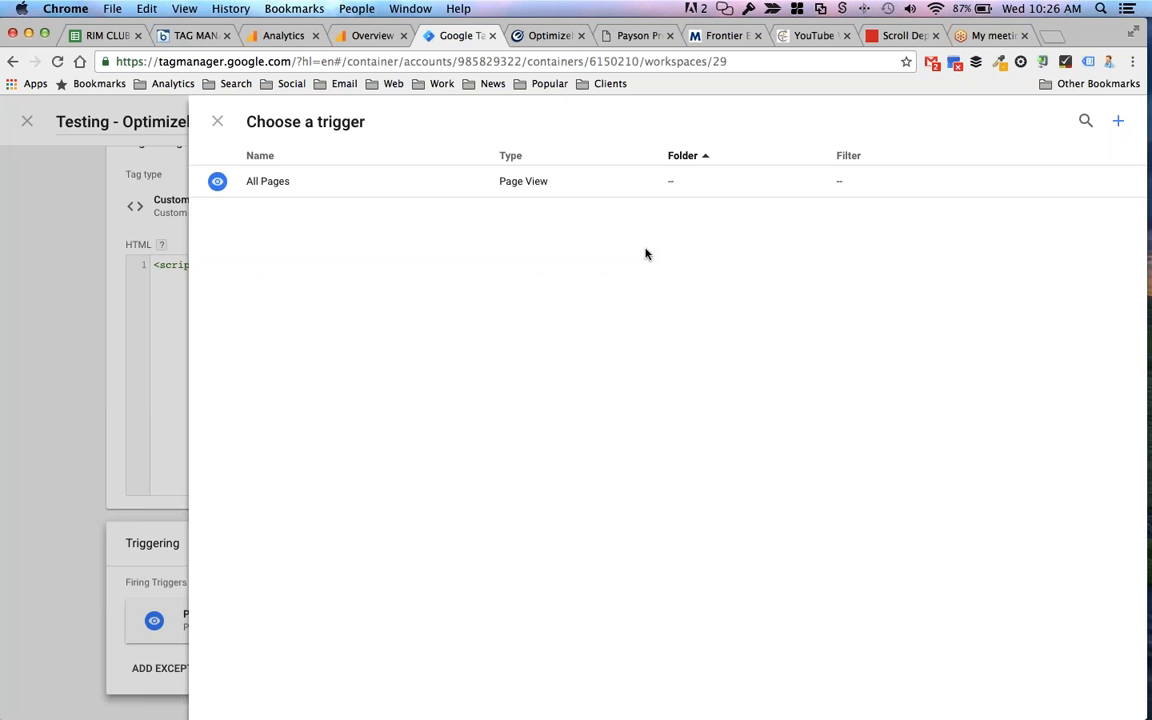
pyautogui.click(1119, 122)
pyautogui.tripleClick(312, 120)
pyautogui.write('Pa')
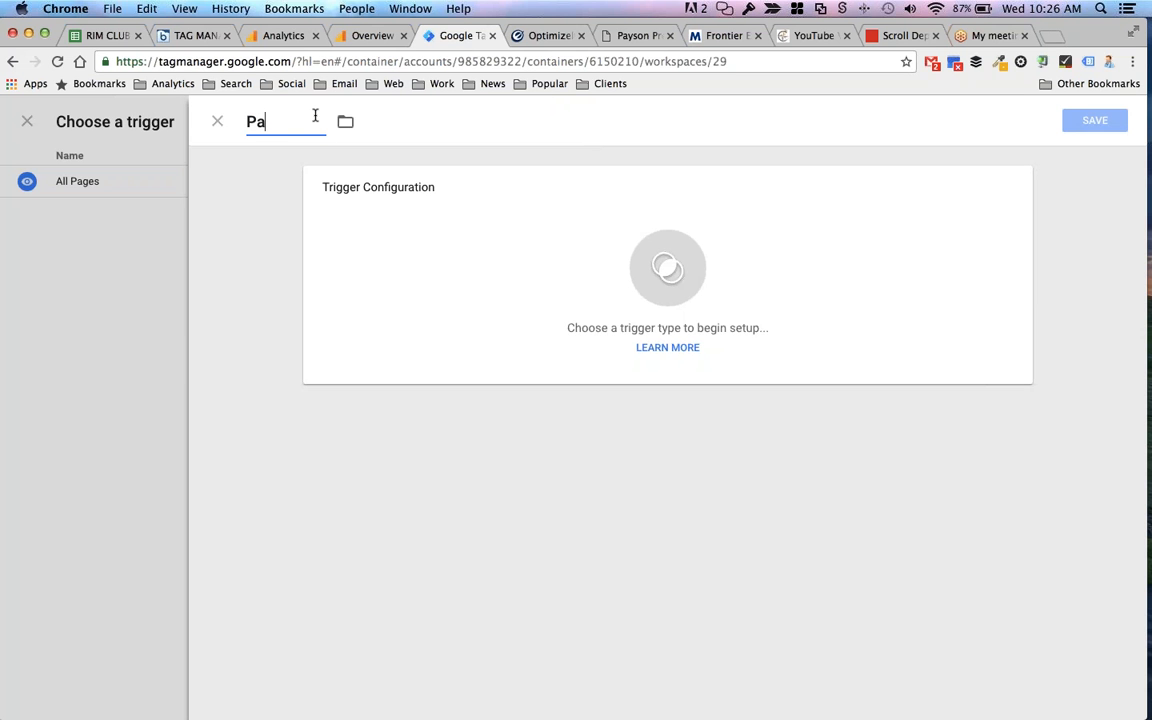
pyautogui.write('ges - Golf')
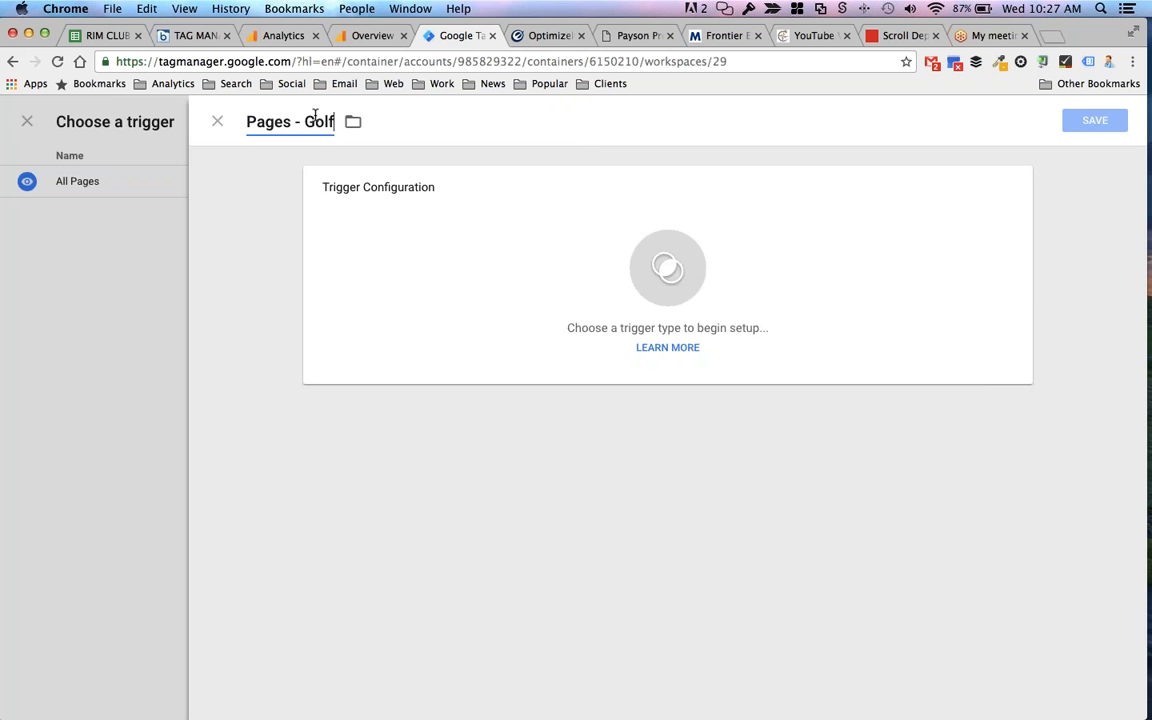
# - Make Pages - Golf a Page View trigger that fires on Some Page Views only
pyautogui.click(609, 255)
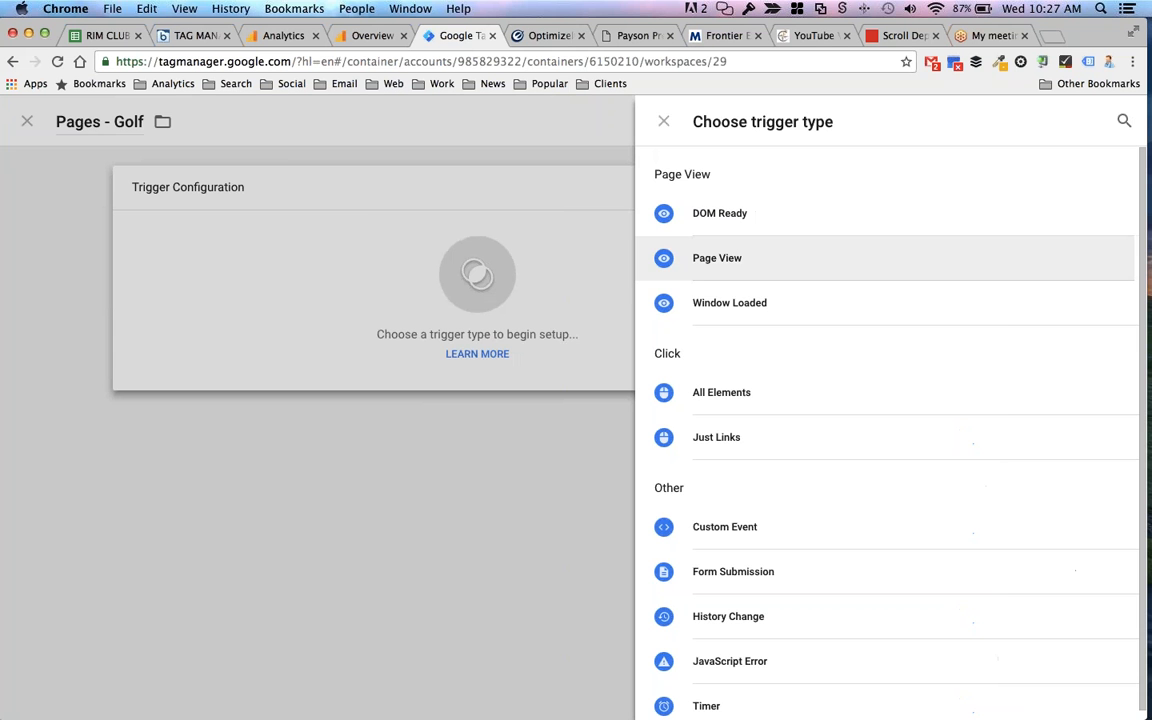
pyautogui.click(766, 258)
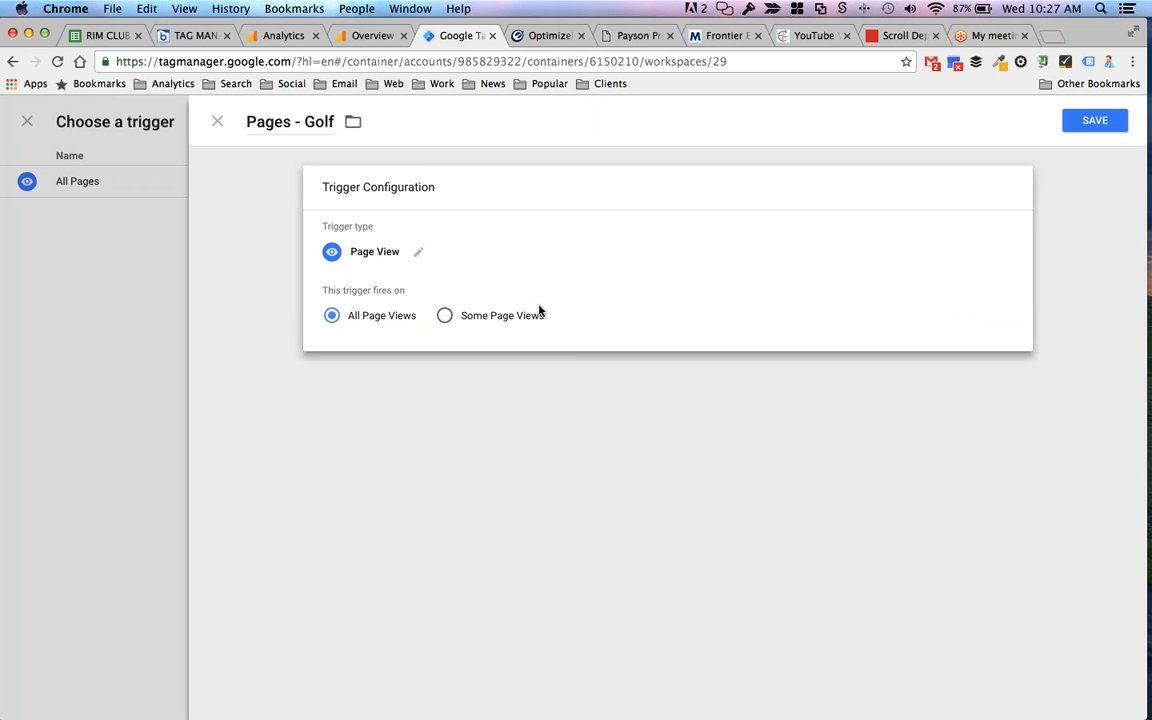
pyautogui.click(444, 315)
# - Set the firing condition to Page Path contains golf, checking the path on the site's Golf Club page
pyautogui.click(437, 380)
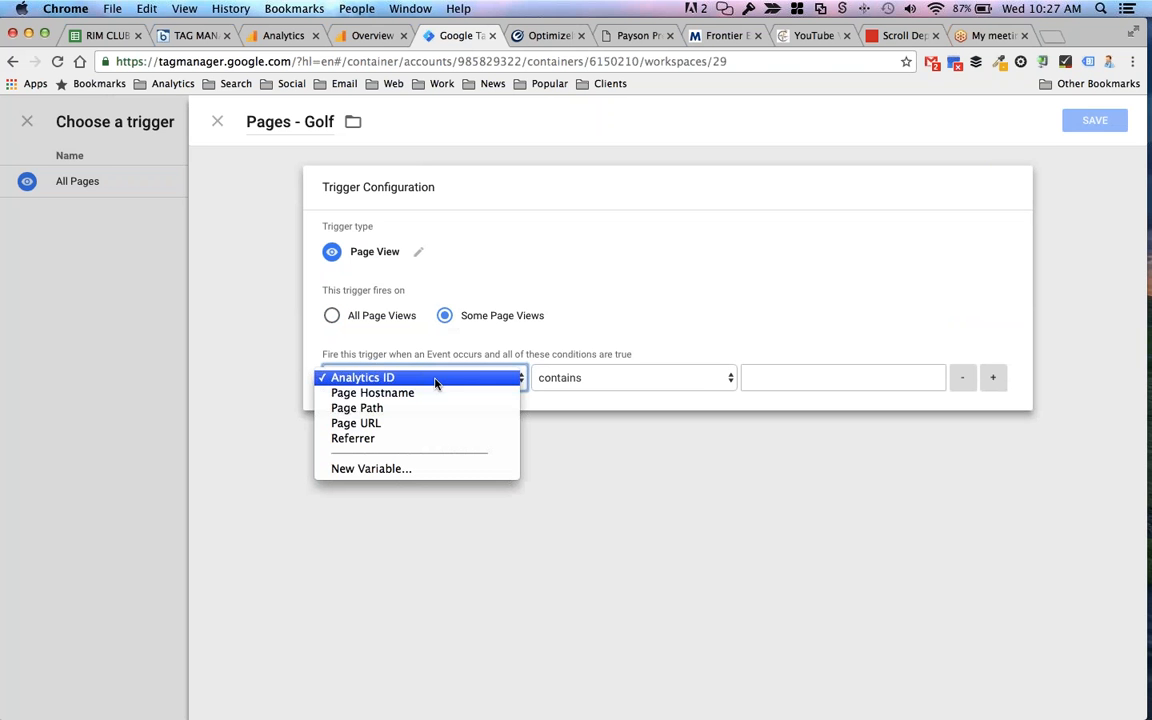
pyautogui.click(433, 409)
pyautogui.click(768, 379)
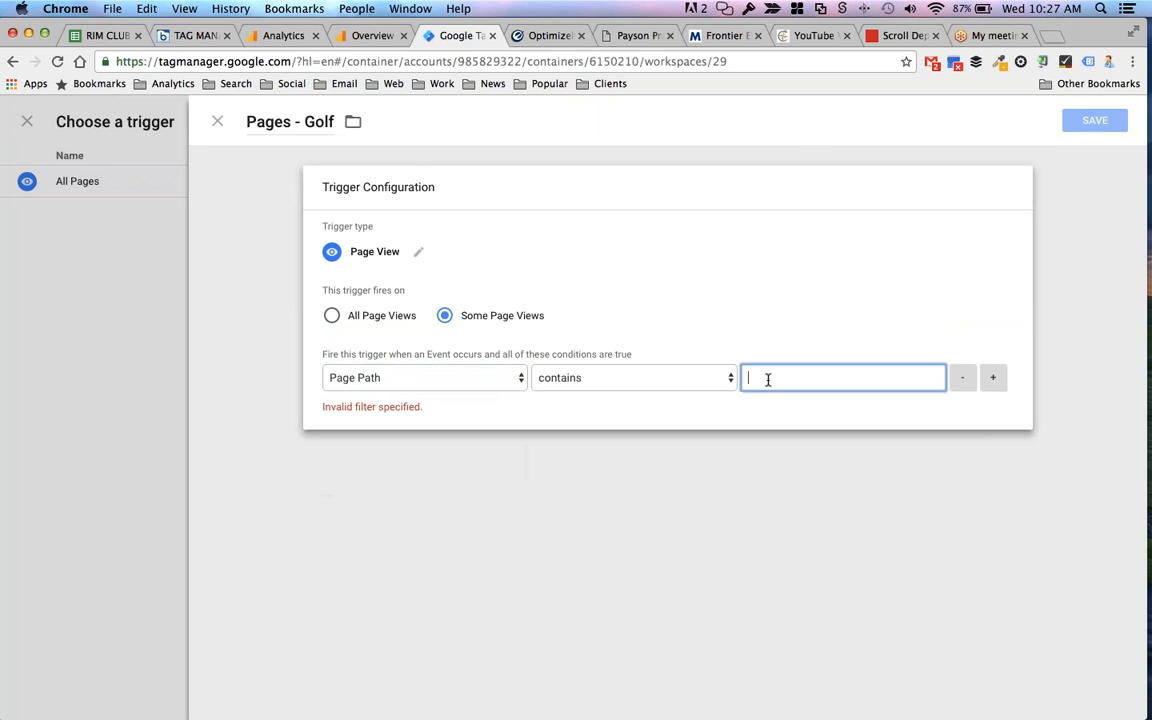
pyautogui.click(638, 35)
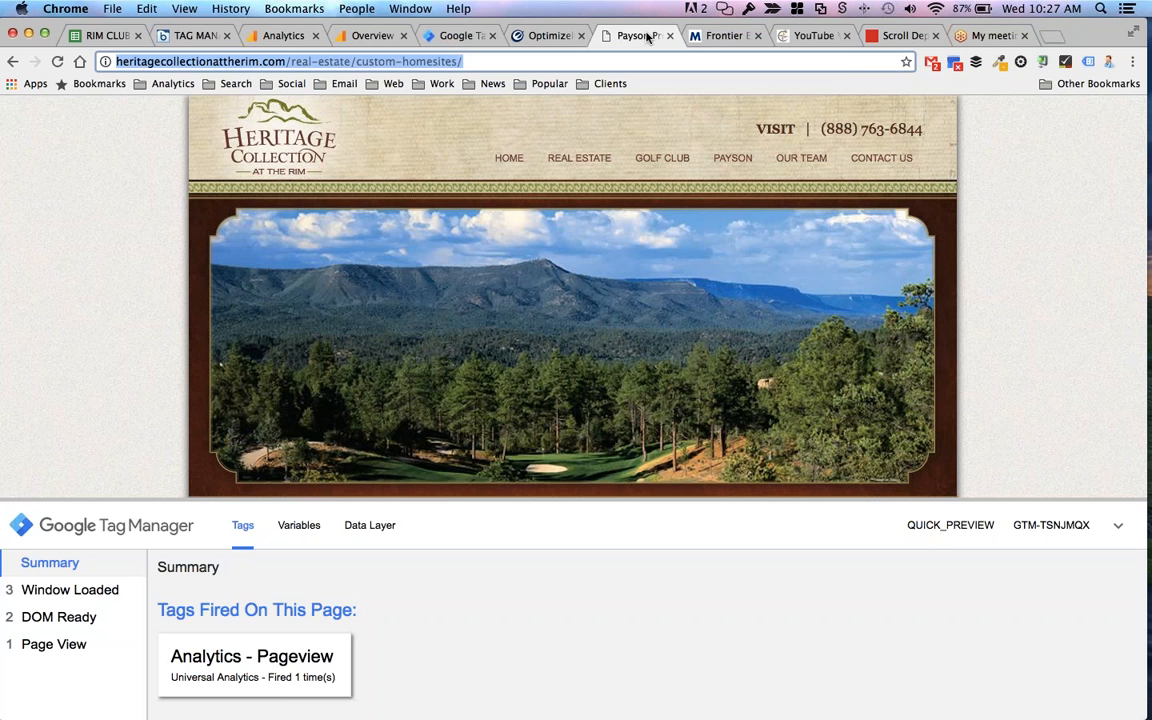
pyautogui.click(655, 160)
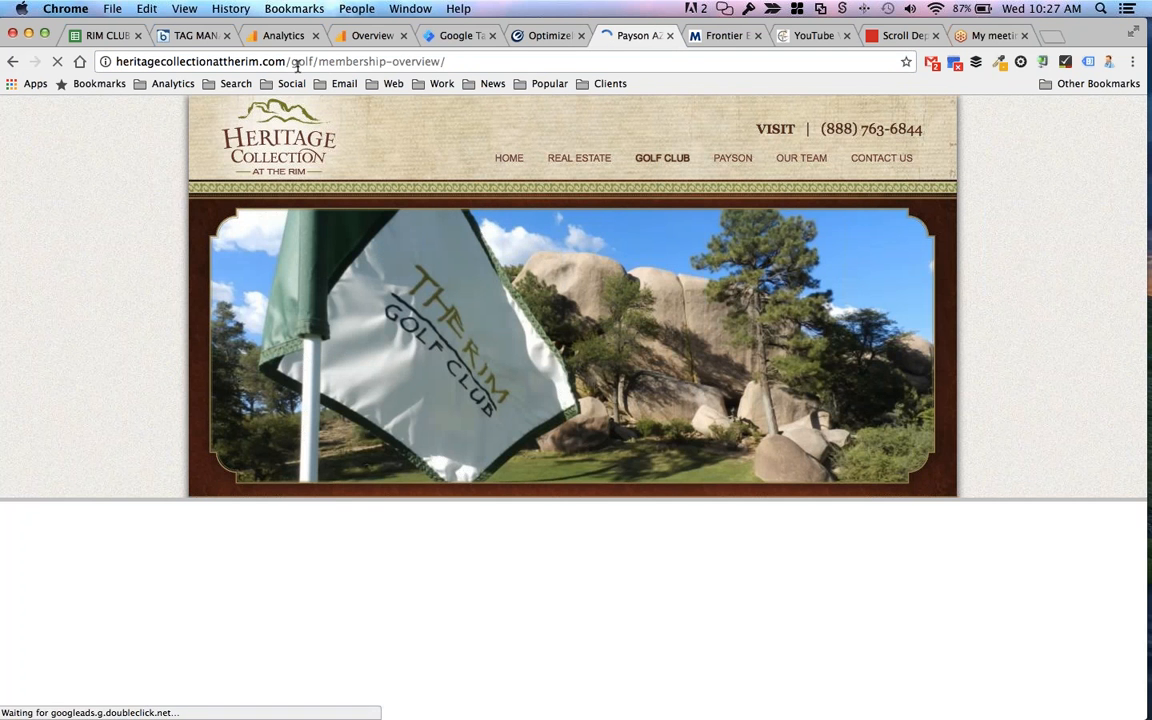
pyautogui.click(458, 36)
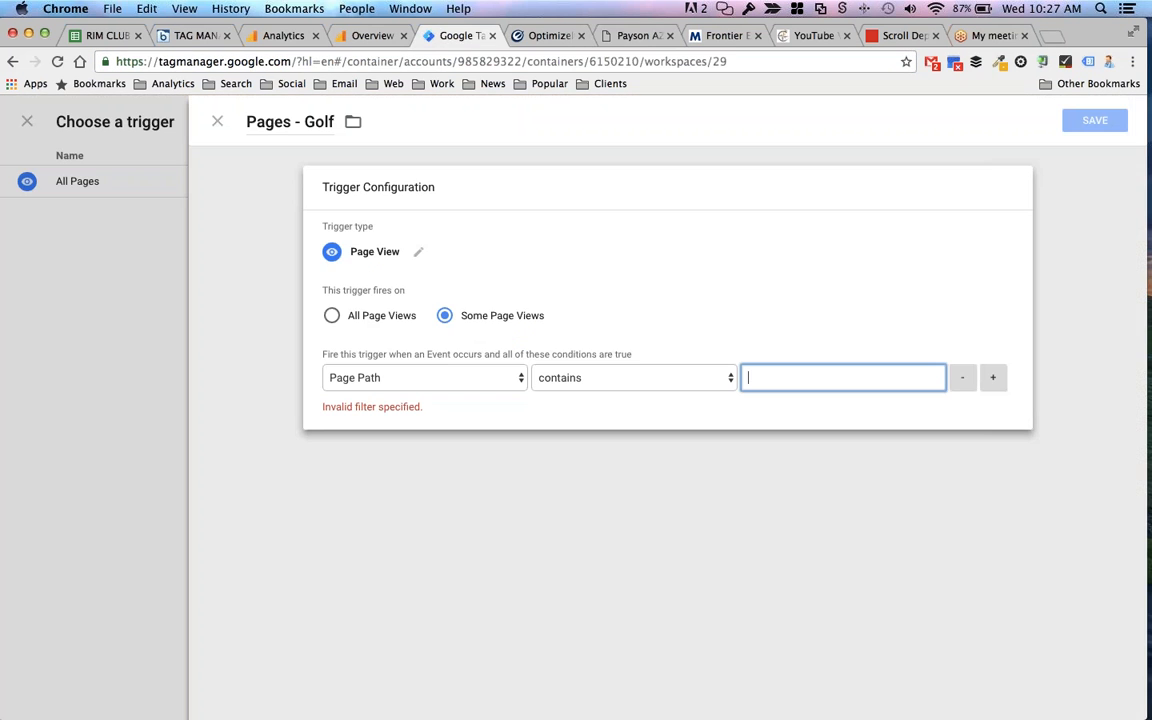
pyautogui.write('golf')
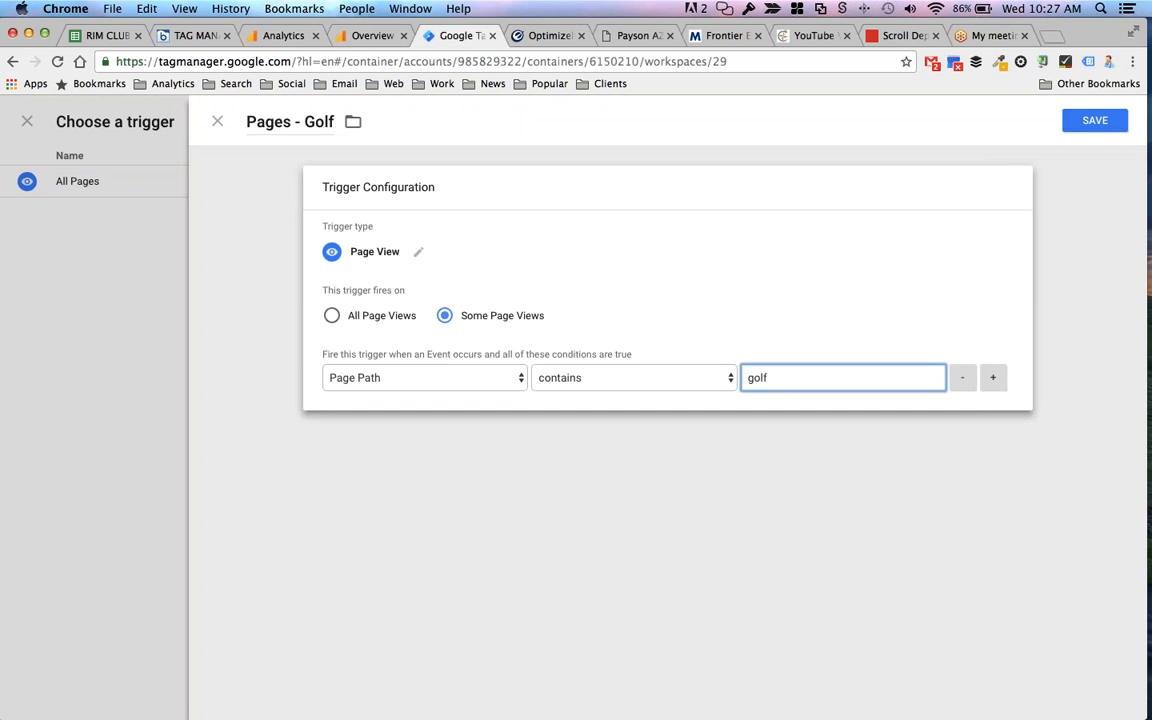
# - Examine the Page View variables, including Page Path, in the preview pane on the site's golf membership page
pyautogui.click(630, 35)
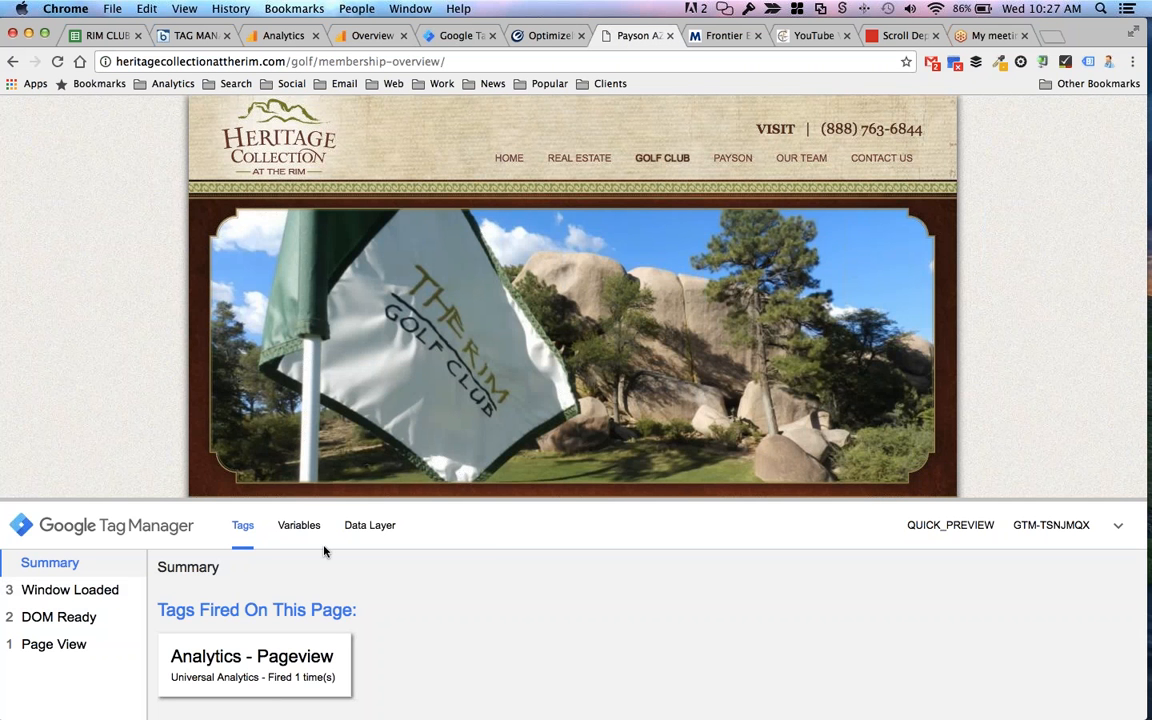
pyautogui.click(298, 530)
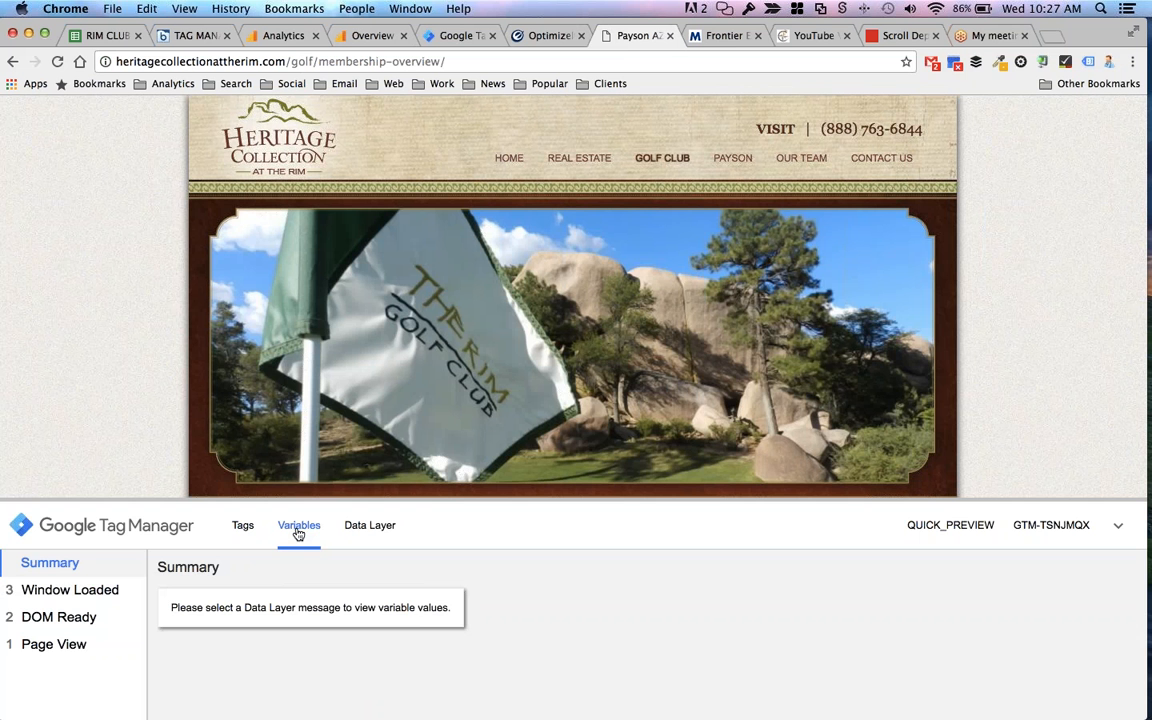
pyautogui.click(70, 645)
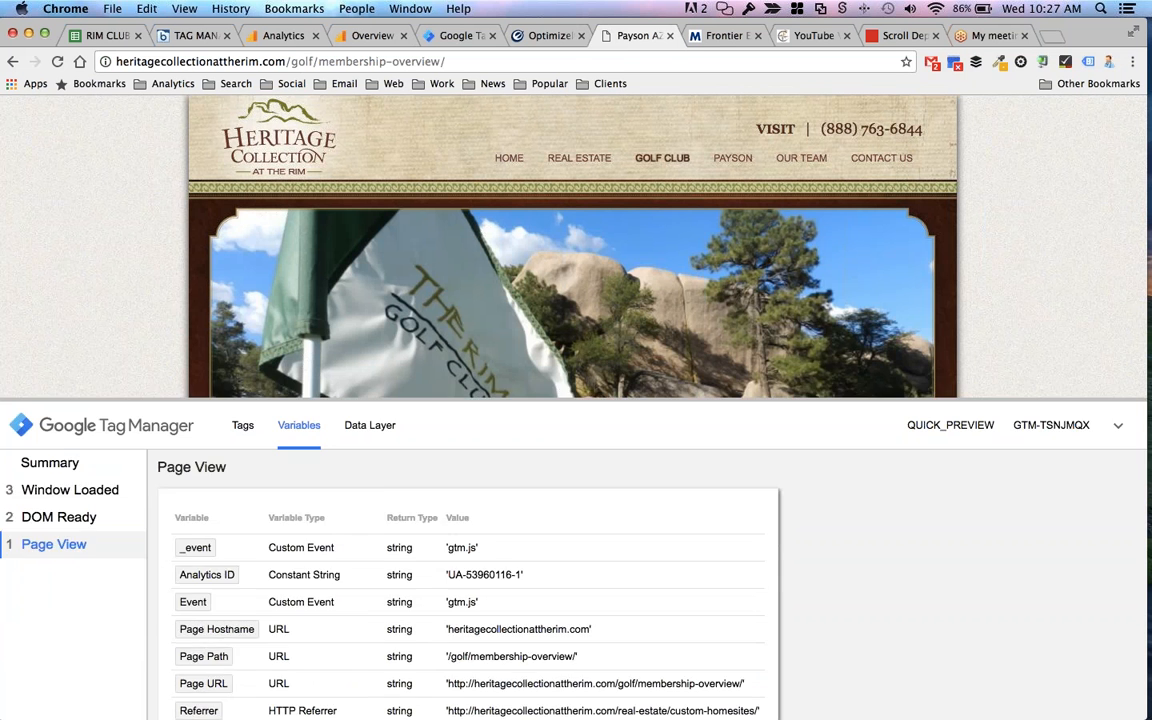
pyautogui.moveTo(414, 275); pyautogui.dragTo(414, 270)
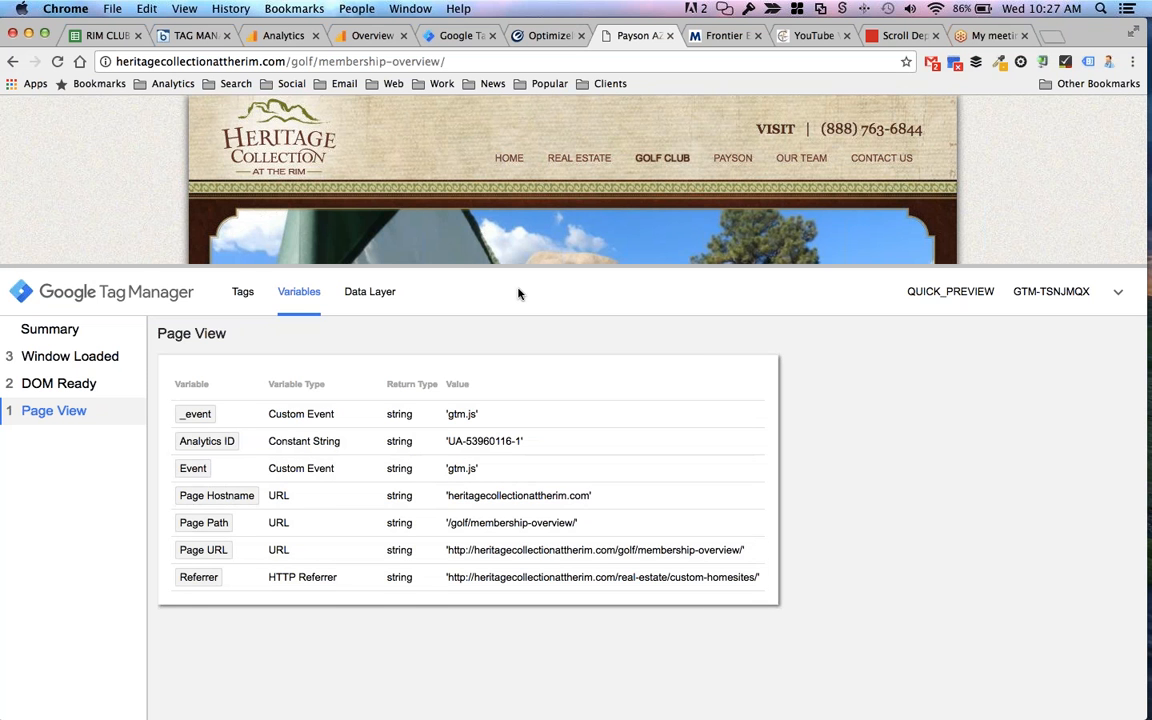
pyautogui.moveTo(509, 286); pyautogui.dragTo(514, 450)
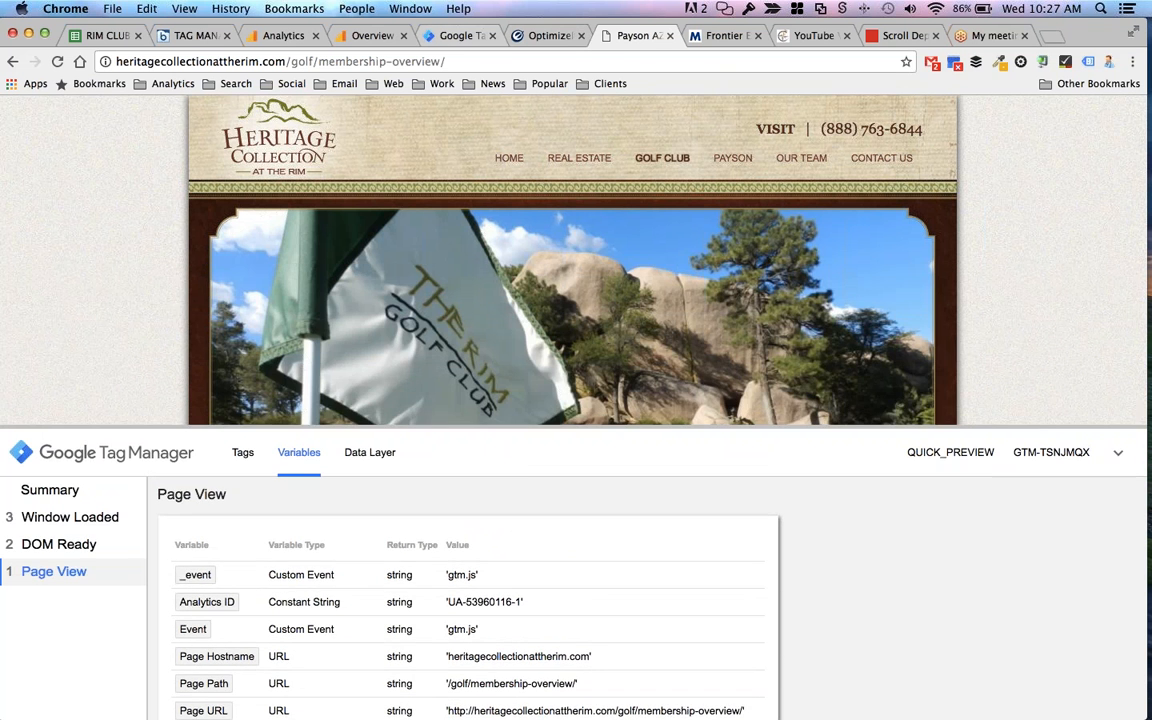
# - Return to Tag Manager and save the Pages - Golf trigger and the Testing - Optimizely tag
pyautogui.click(453, 36)
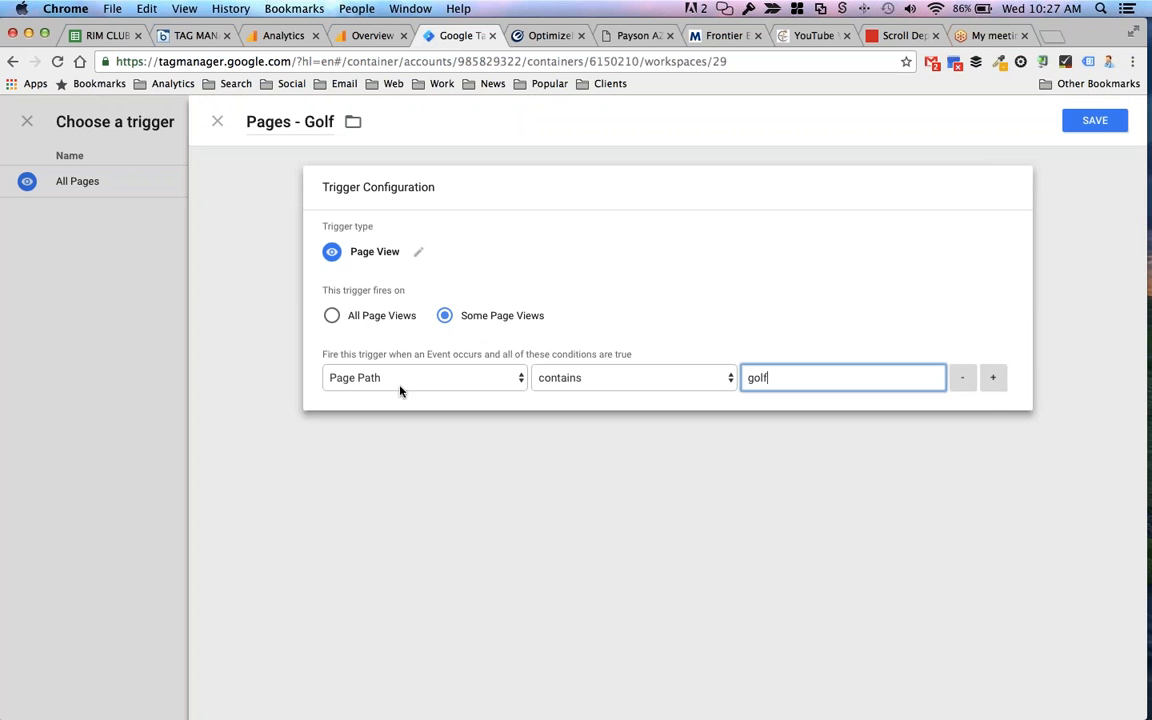
pyautogui.click(1103, 120)
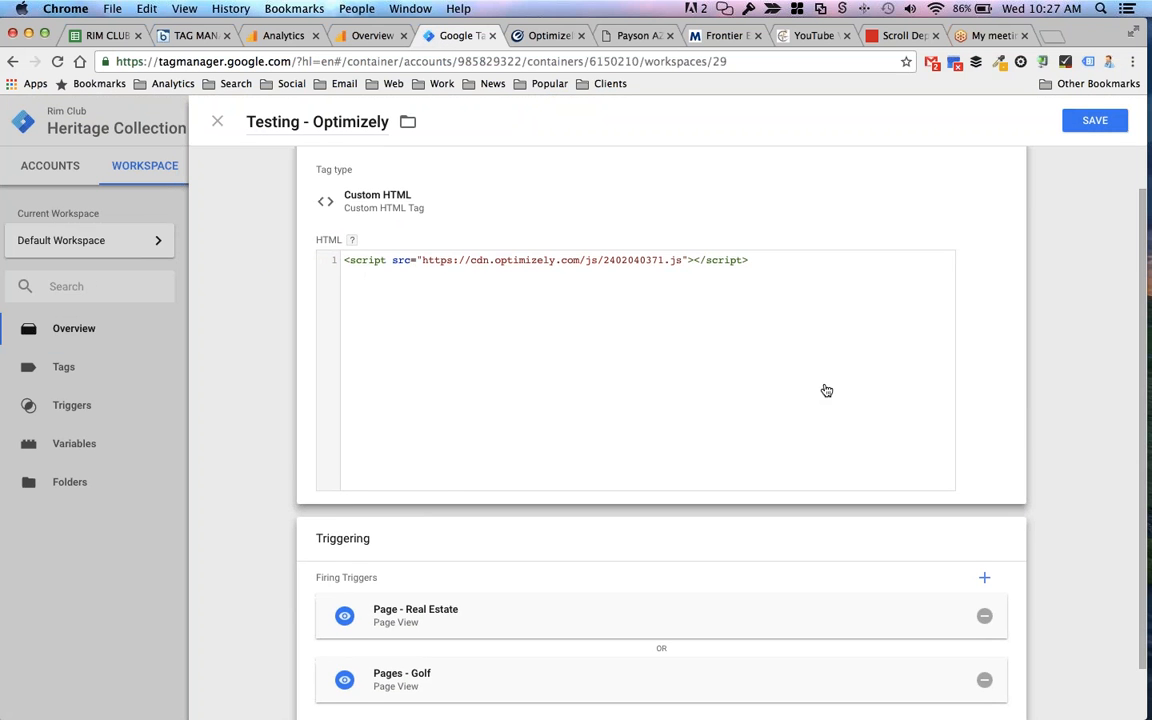
pyautogui.scroll(-2, 825, 391)
pyautogui.scroll(2, 826, 391)
pyautogui.click(1096, 121)
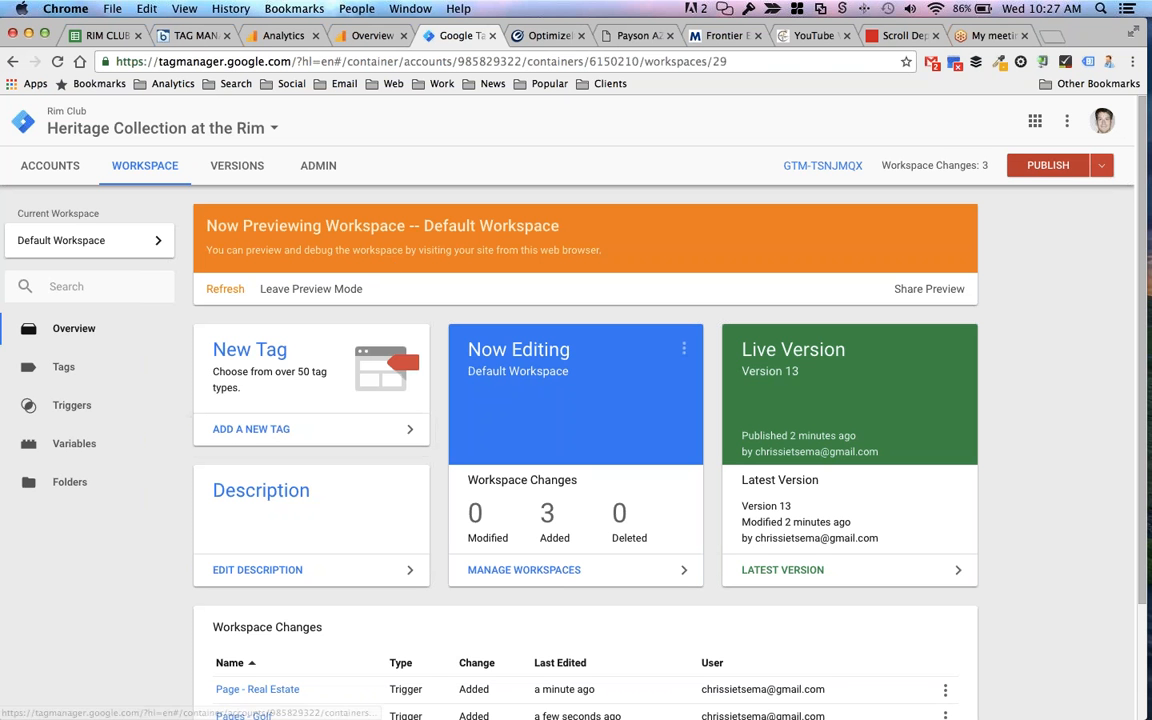
# - Refresh the workspace preview and reload the site's golf membership page to test the Testing - Optimizely tag
pyautogui.click(228, 292)
pyautogui.click(626, 38)
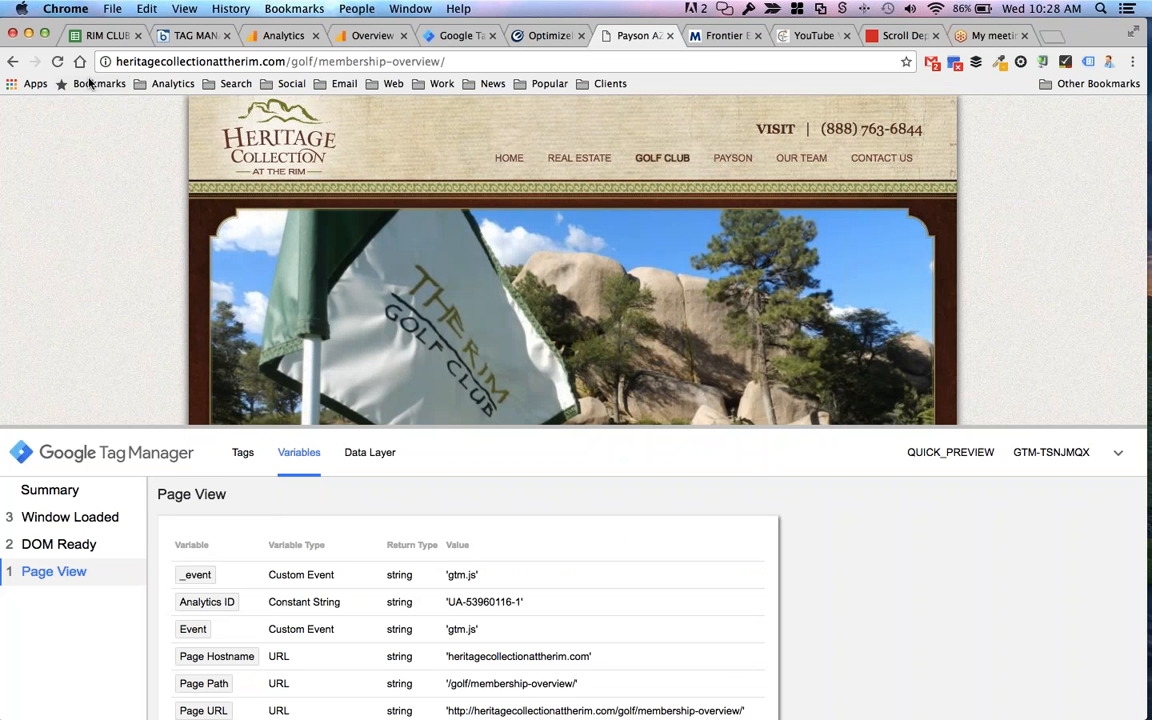
pyautogui.click(57, 62)
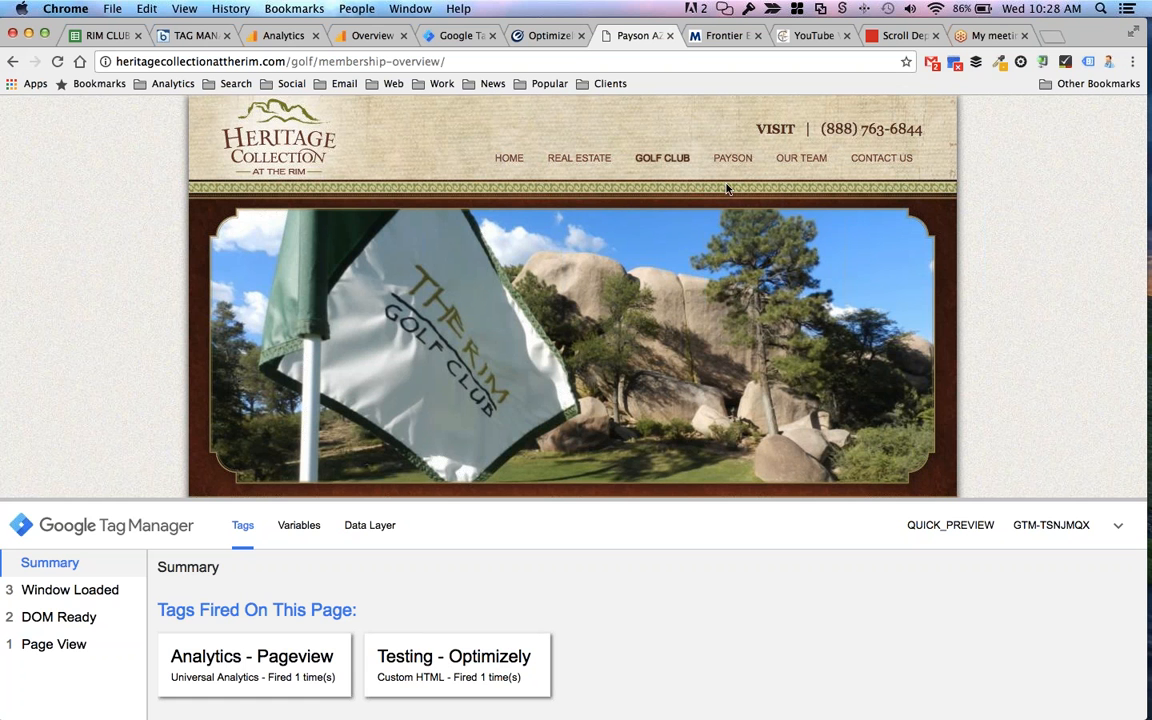
# - Check which tags fire on the site's Payson, Real Estate and Home pages
pyautogui.click(736, 160)
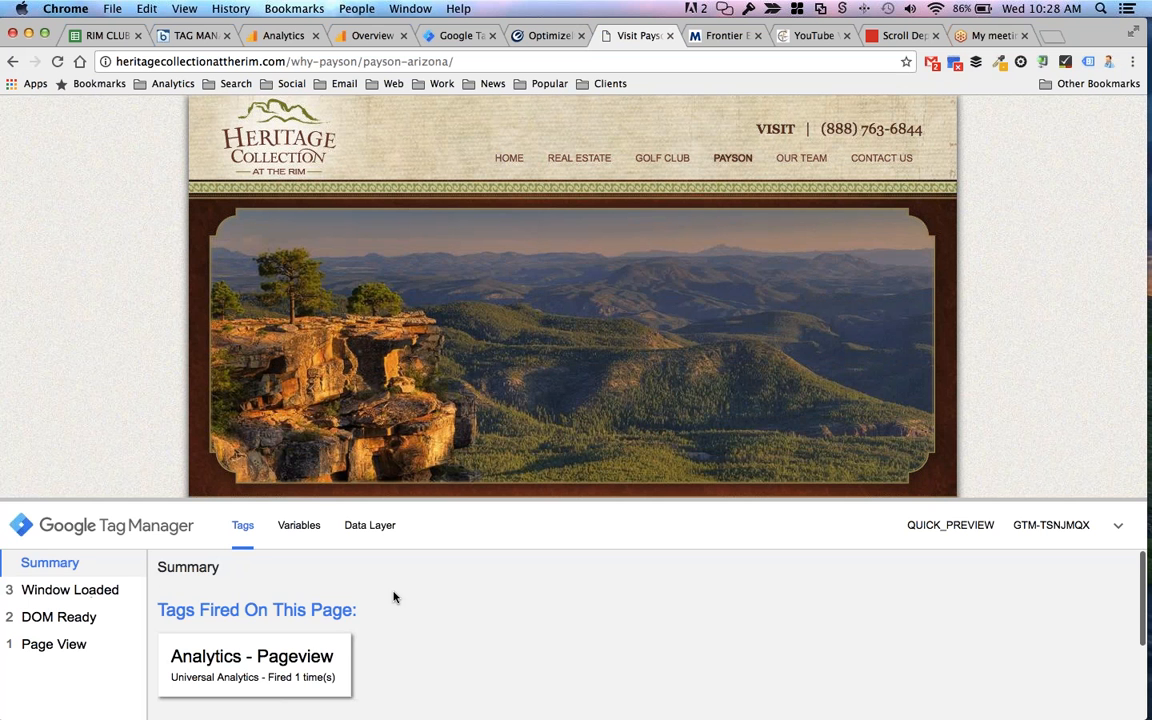
pyautogui.click(572, 163)
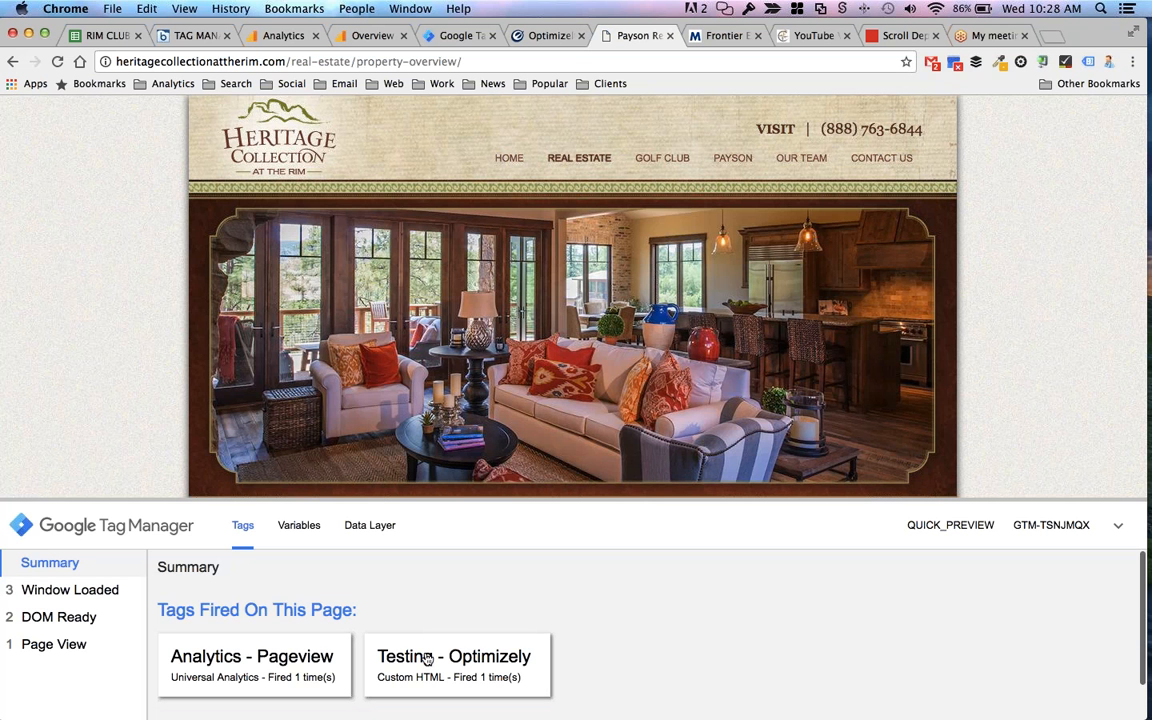
pyautogui.click(509, 157)
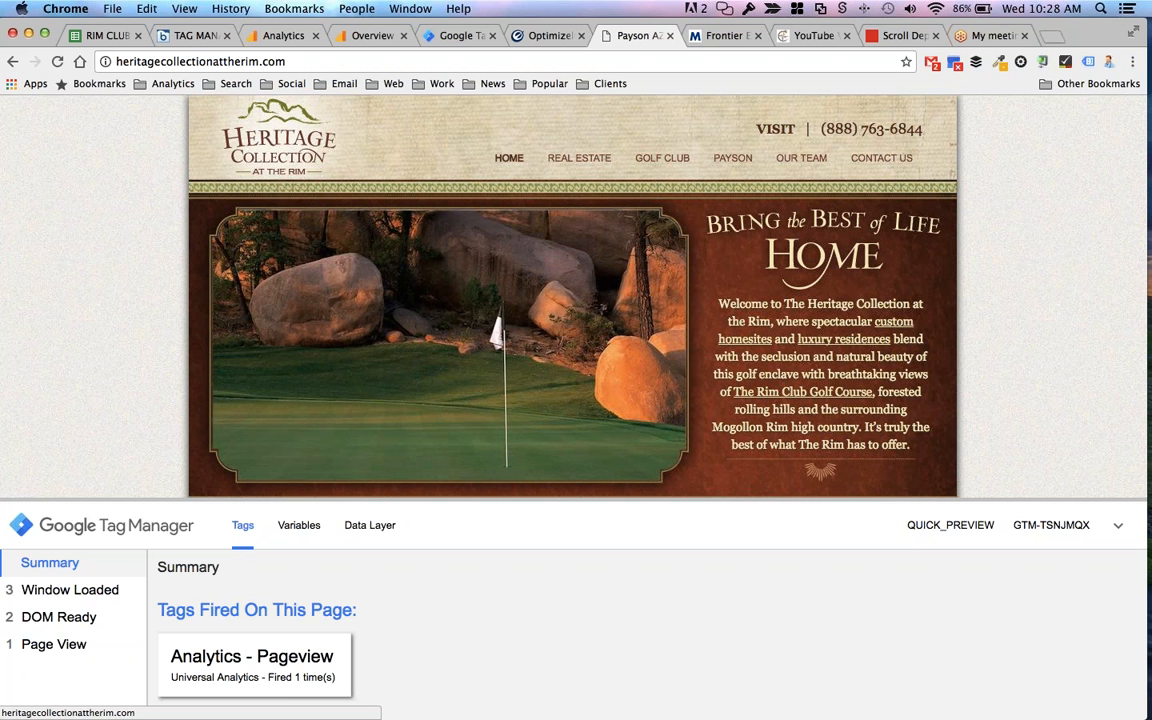
# - Switch to Google AdWords in Safari and view the Contact Thank You conversion action
pyautogui.click(24, 184)
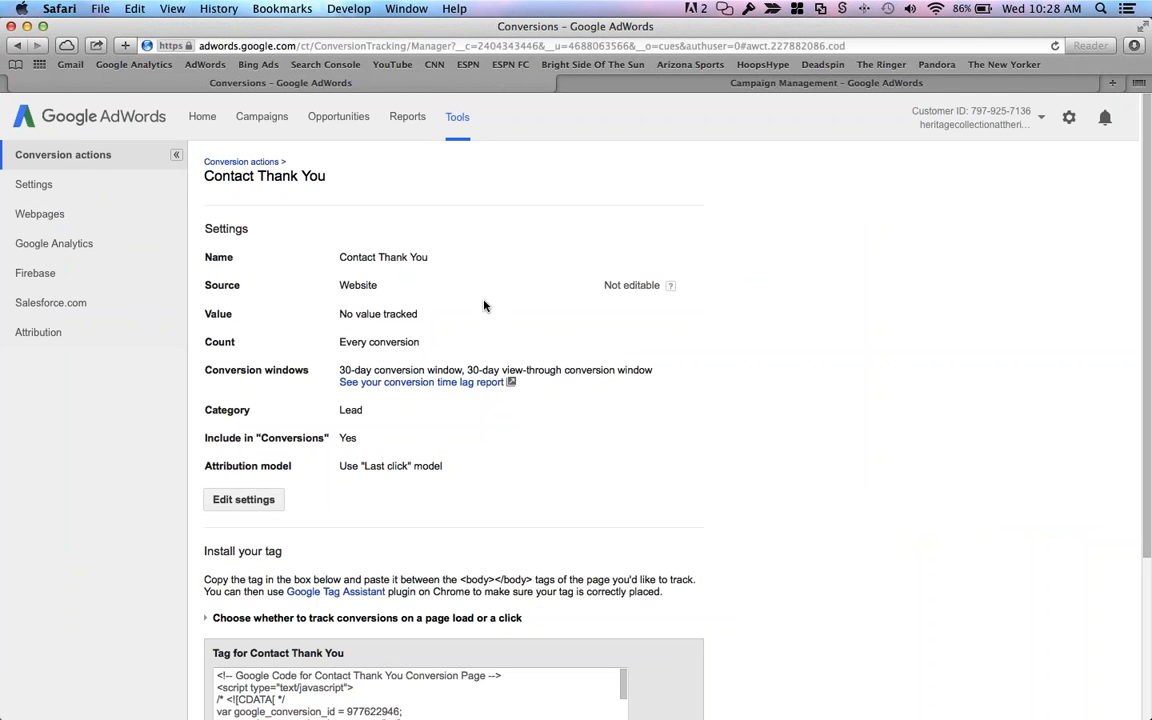
pyautogui.click(457, 117)
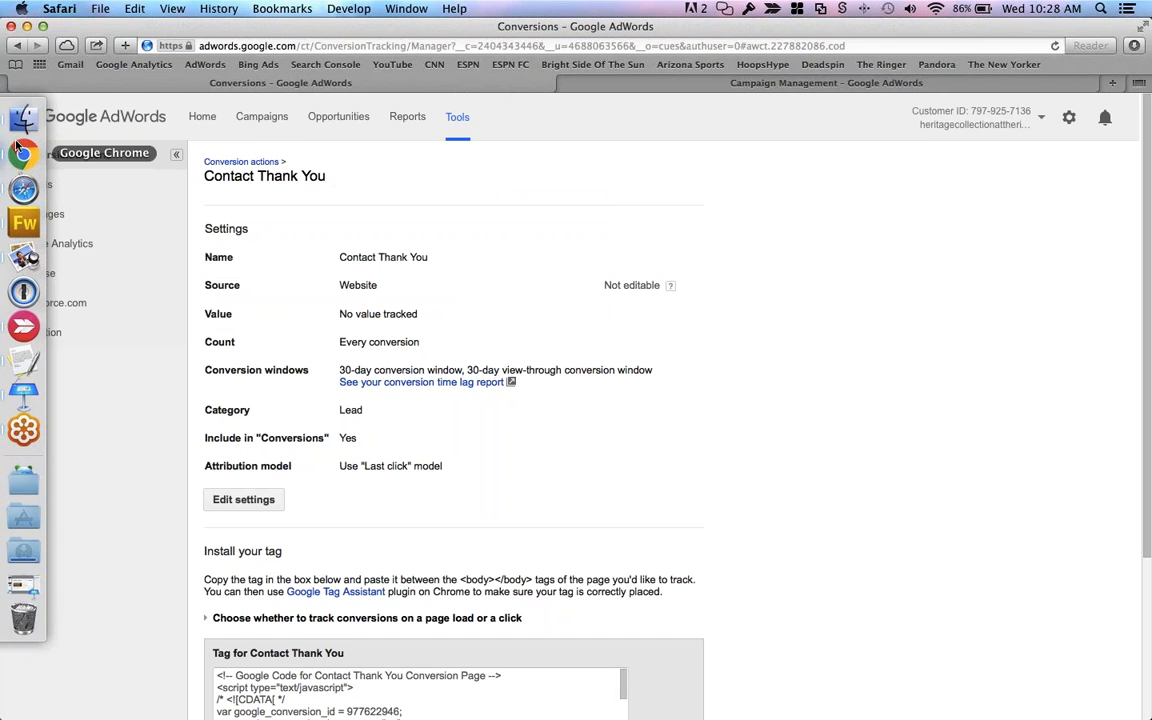
# - Return to Chrome and open the site's contact-us page, then its contact-us/thank-you page
pyautogui.click(18, 122)
pyautogui.click(893, 160)
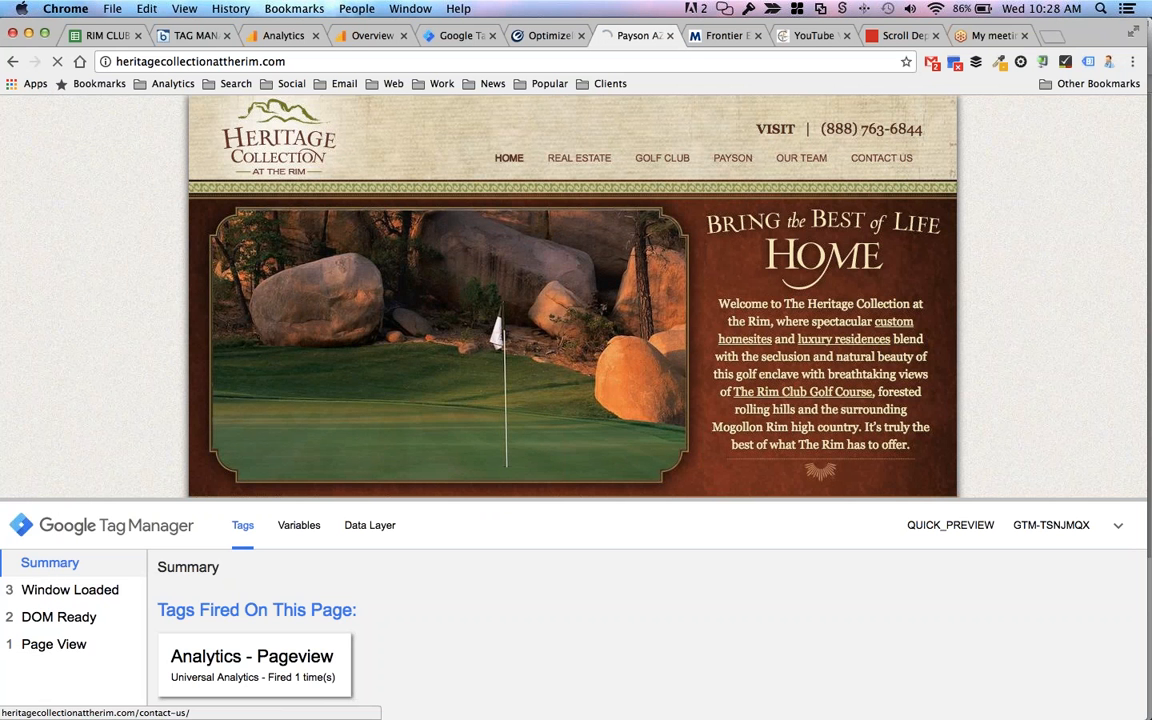
pyautogui.scroll(-2, 560, 300)
pyautogui.scroll(-8, 553, 313)
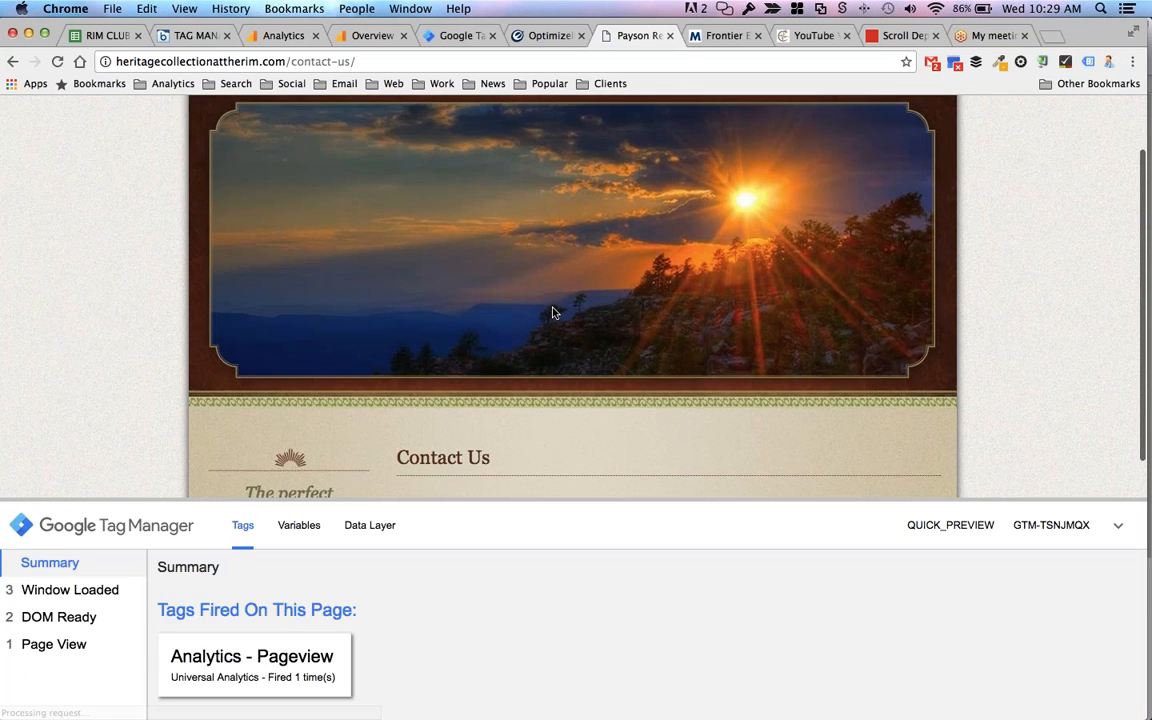
pyautogui.click(402, 61)
pyautogui.click(402, 61)
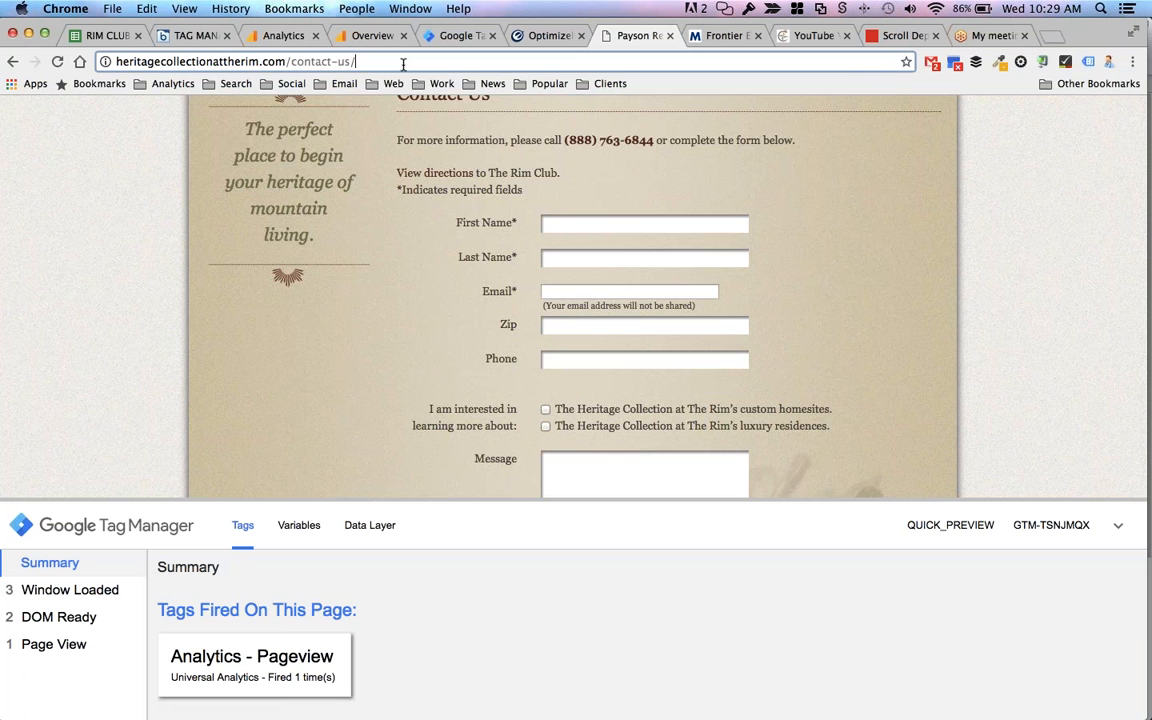
pyautogui.write('thank-you')
pyautogui.press('Return')
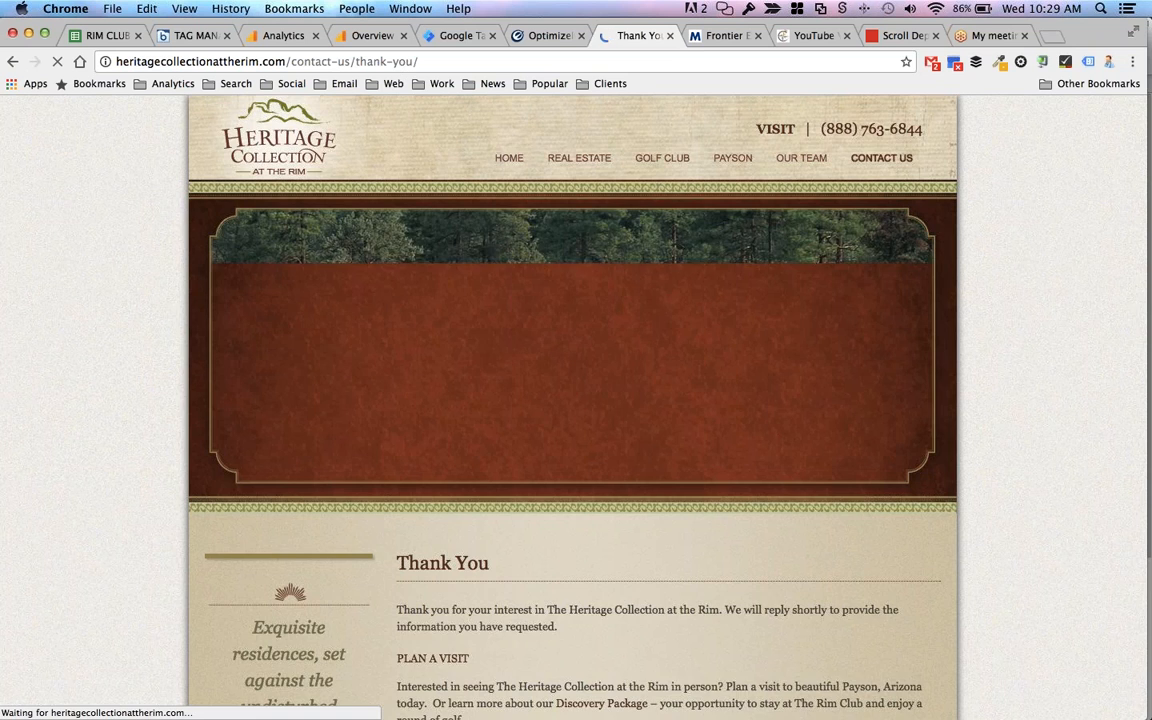
pyautogui.scroll(-5, 595, 295)
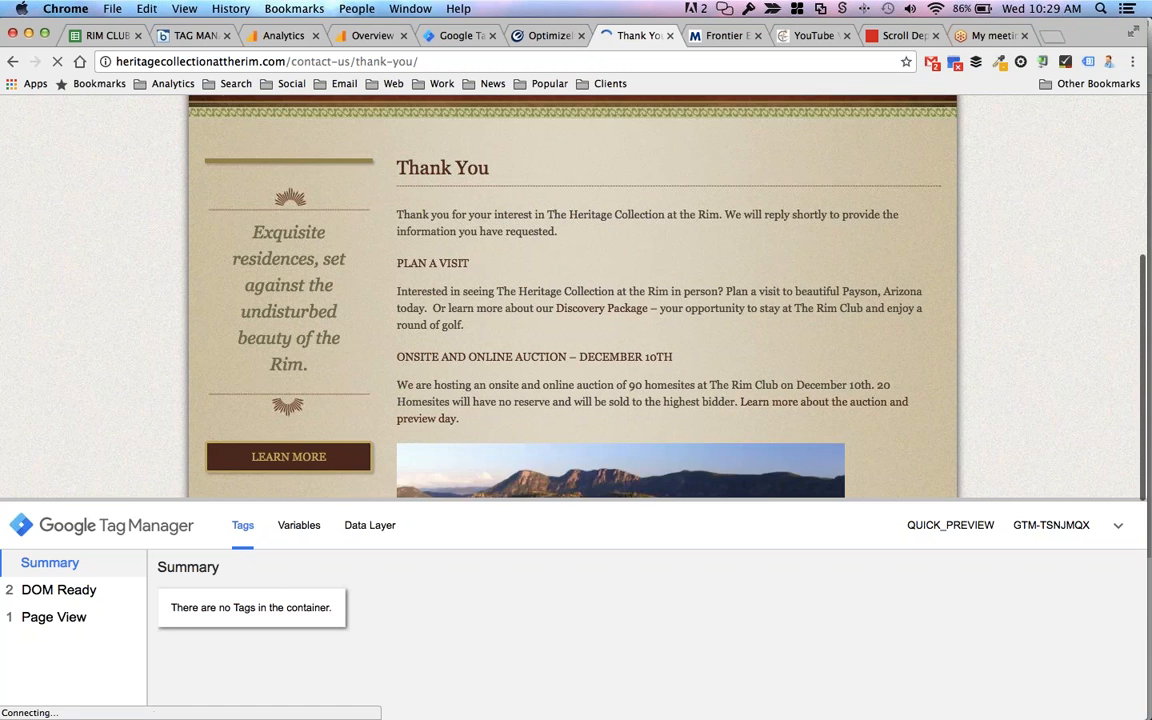
# - Switch back to Google AdWords in Safari and examine the Contact Thank You conversion's settings and tag code
pyautogui.moveTo(4, 218)
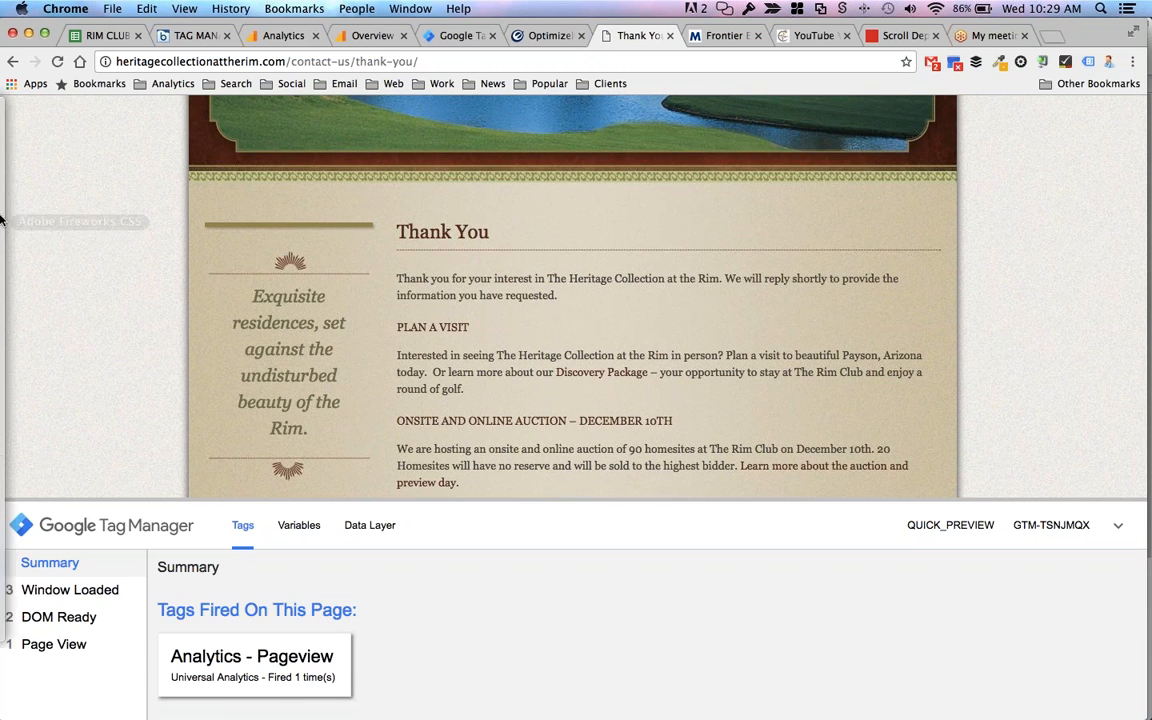
pyautogui.click(22, 189)
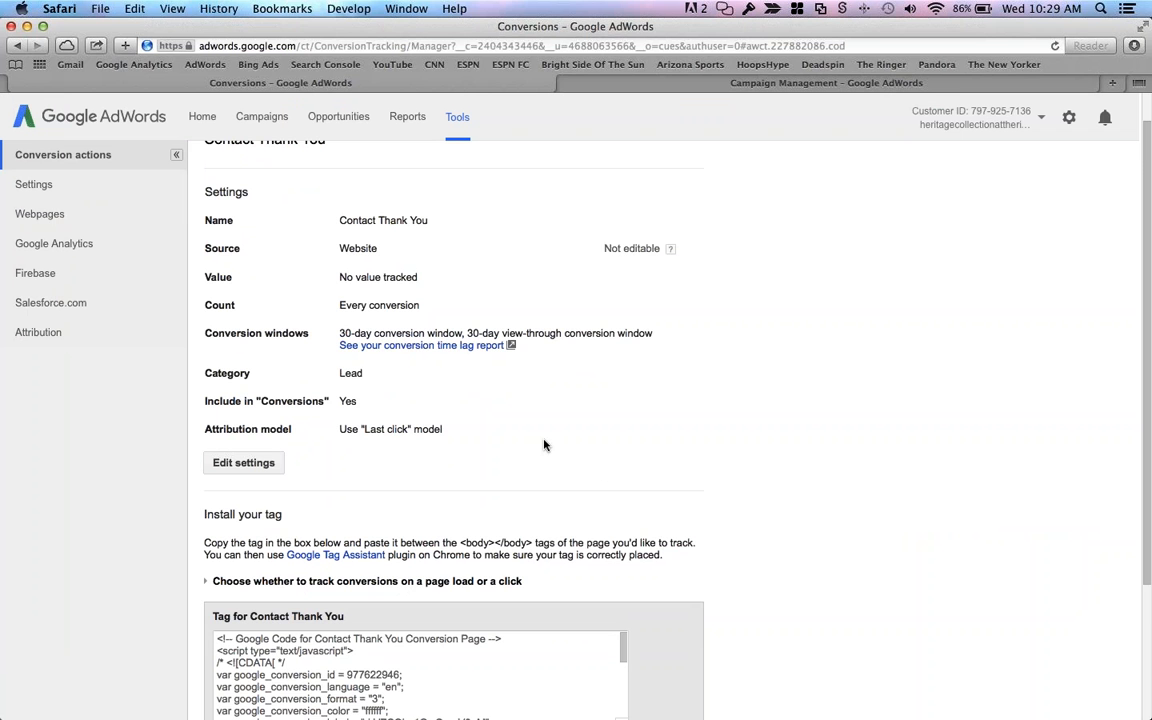
pyautogui.scroll(-1, 609, 247)
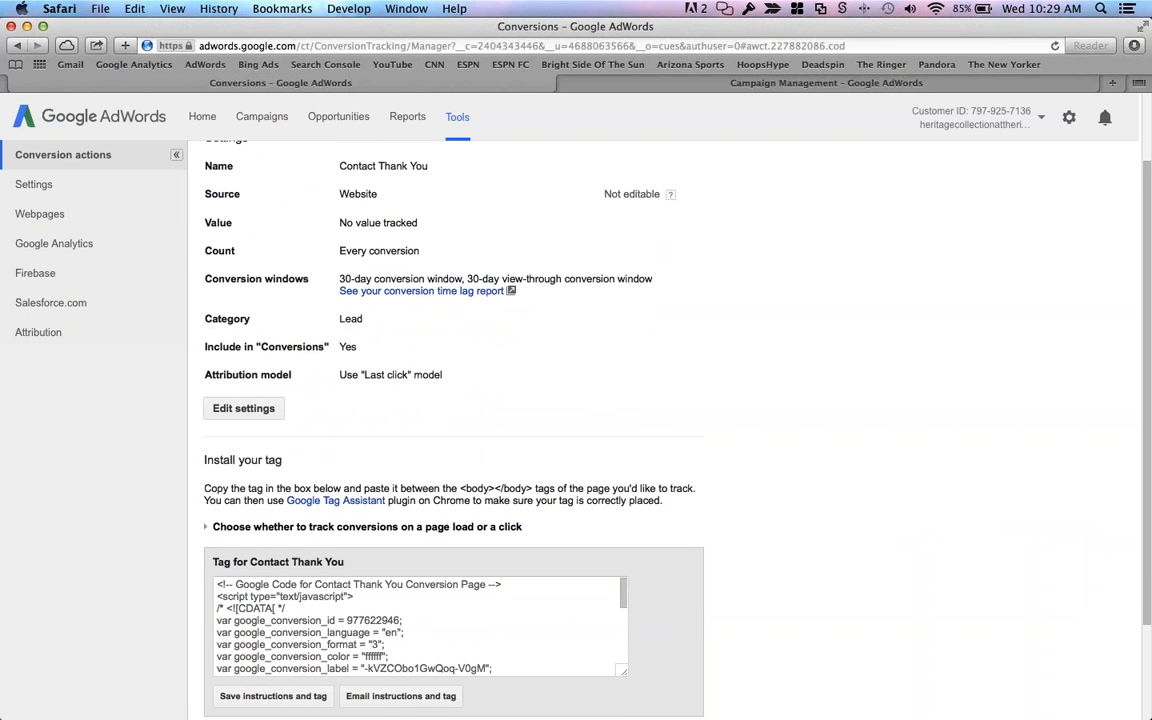
pyautogui.scroll(2, 610, 400)
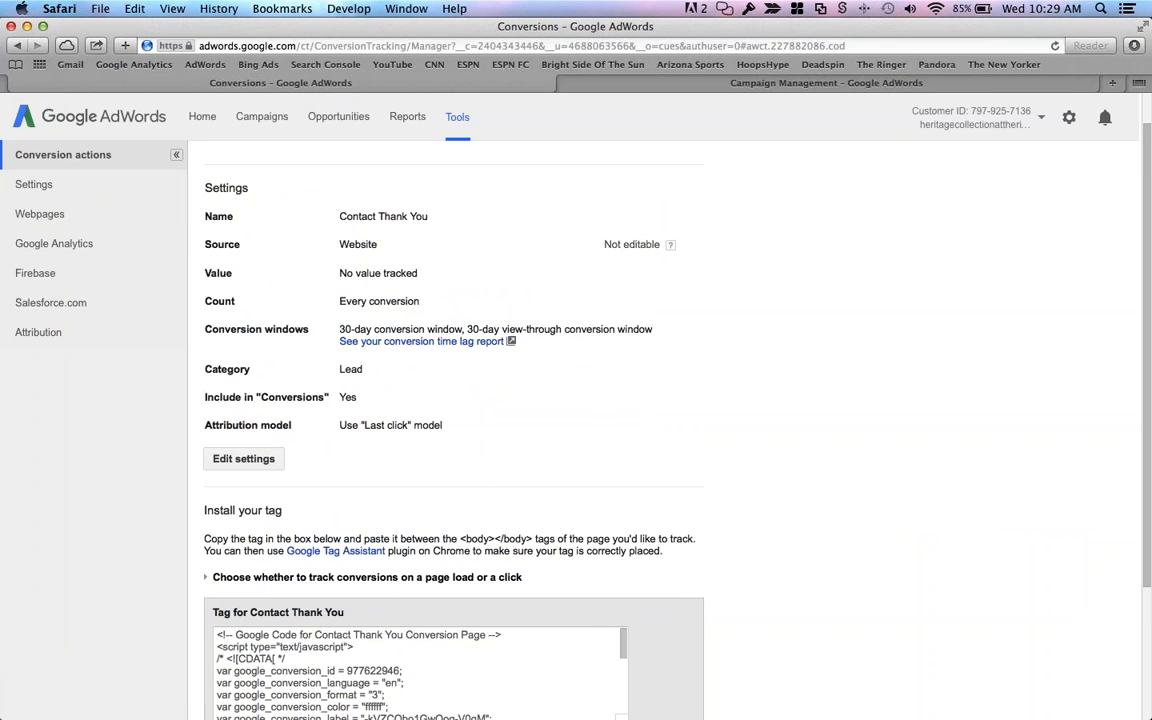
# - Select the whole tag code for the Contact Thank You conversion and read through it
pyautogui.scroll(-5, 220, 461)
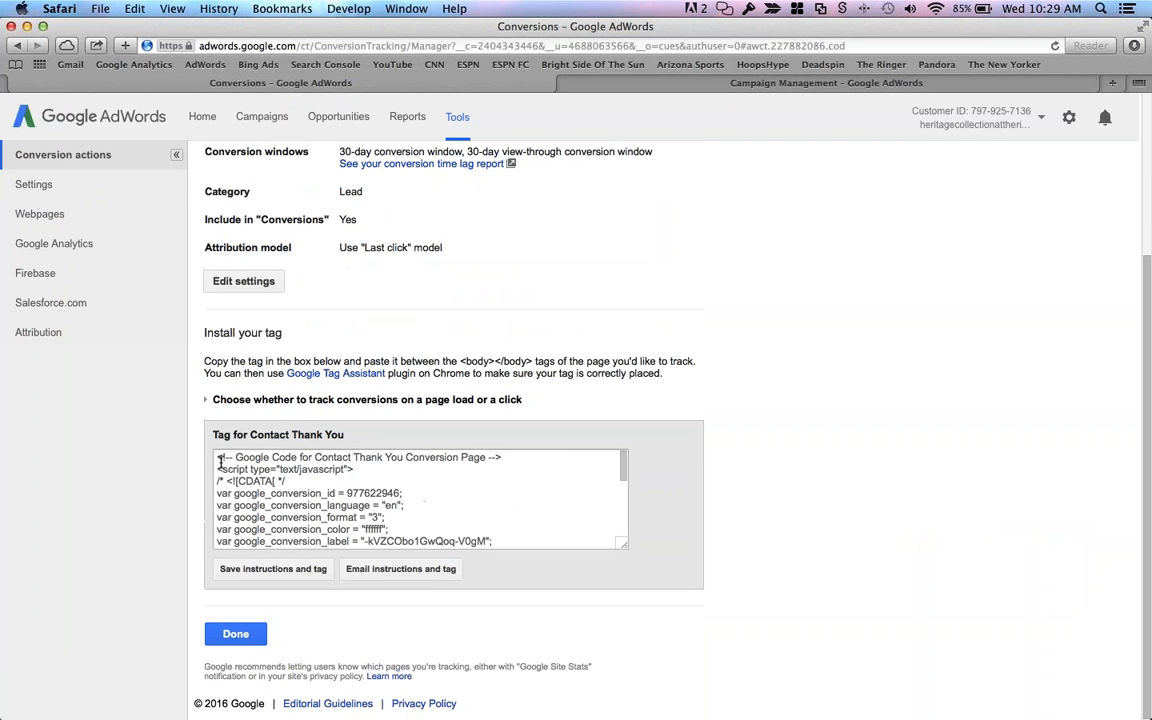
pyautogui.rightClick(219, 457)
pyautogui.click(517, 503)
pyautogui.press('super+a')
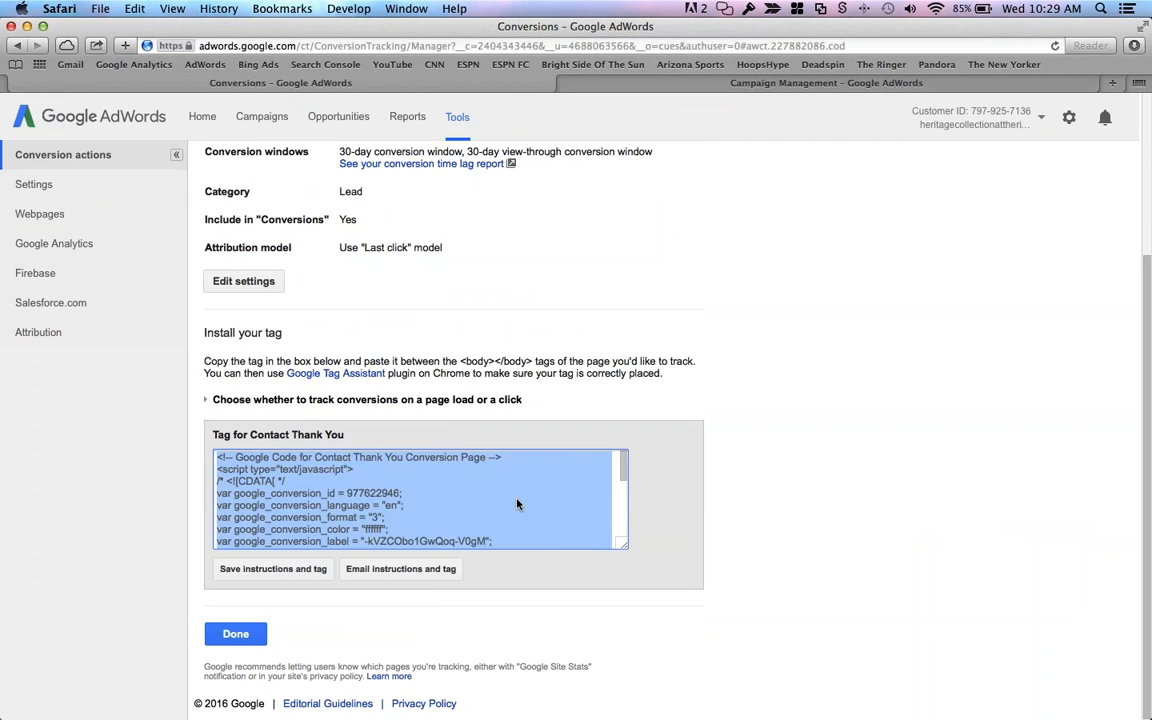
pyautogui.scroll(-5, 517, 503)
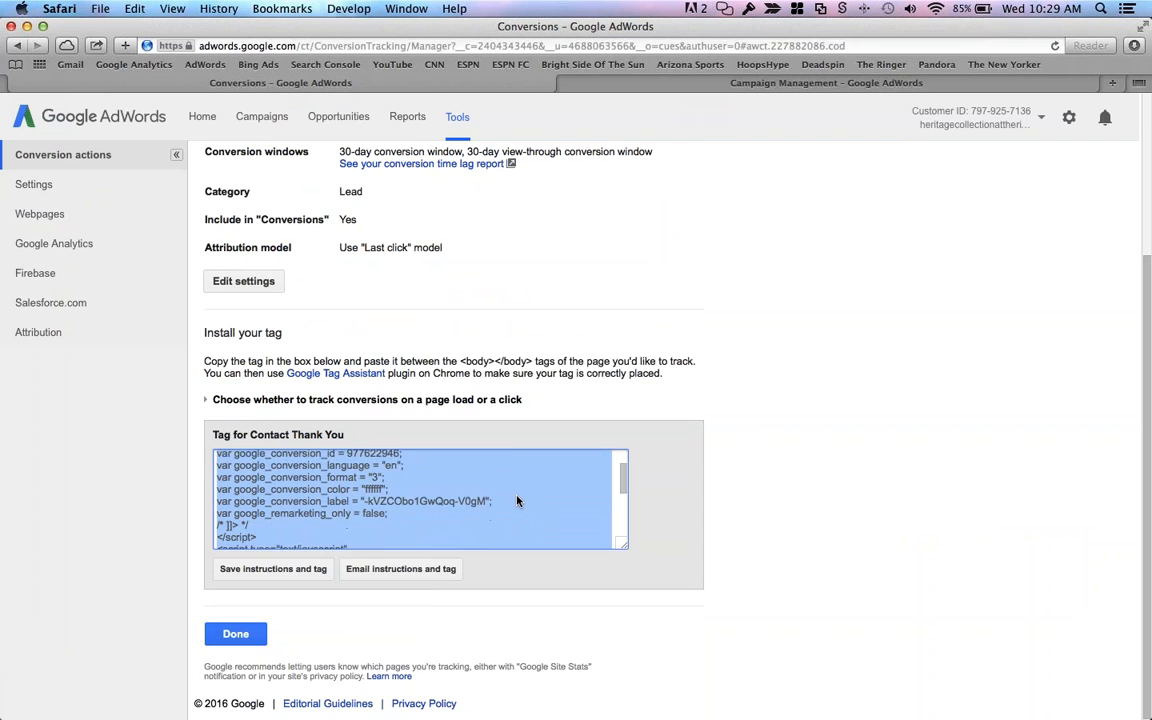
pyautogui.scroll(-4, 517, 503)
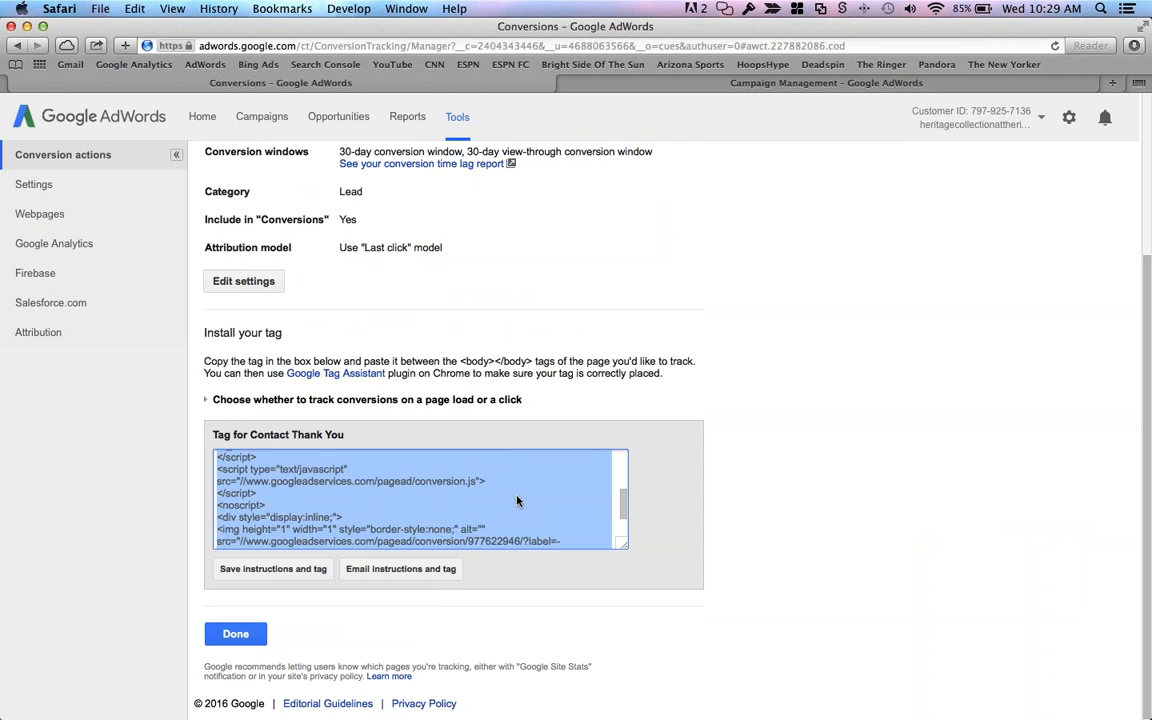
pyautogui.scroll(10, 517, 503)
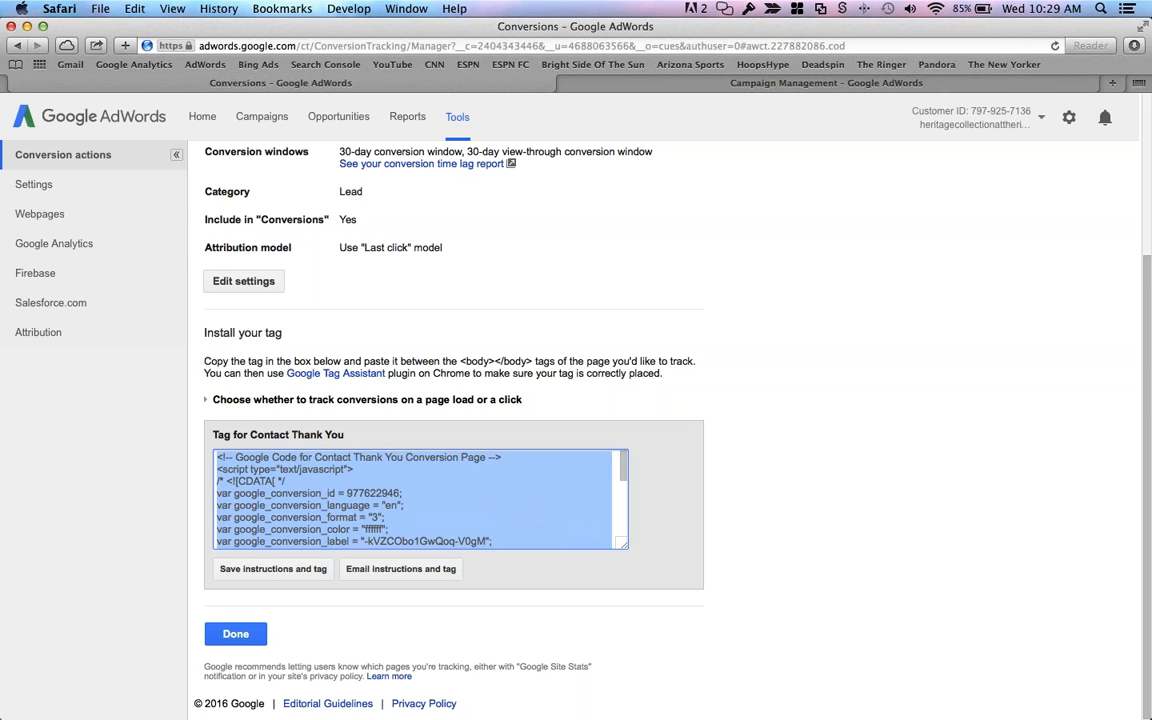
pyautogui.click(622, 327)
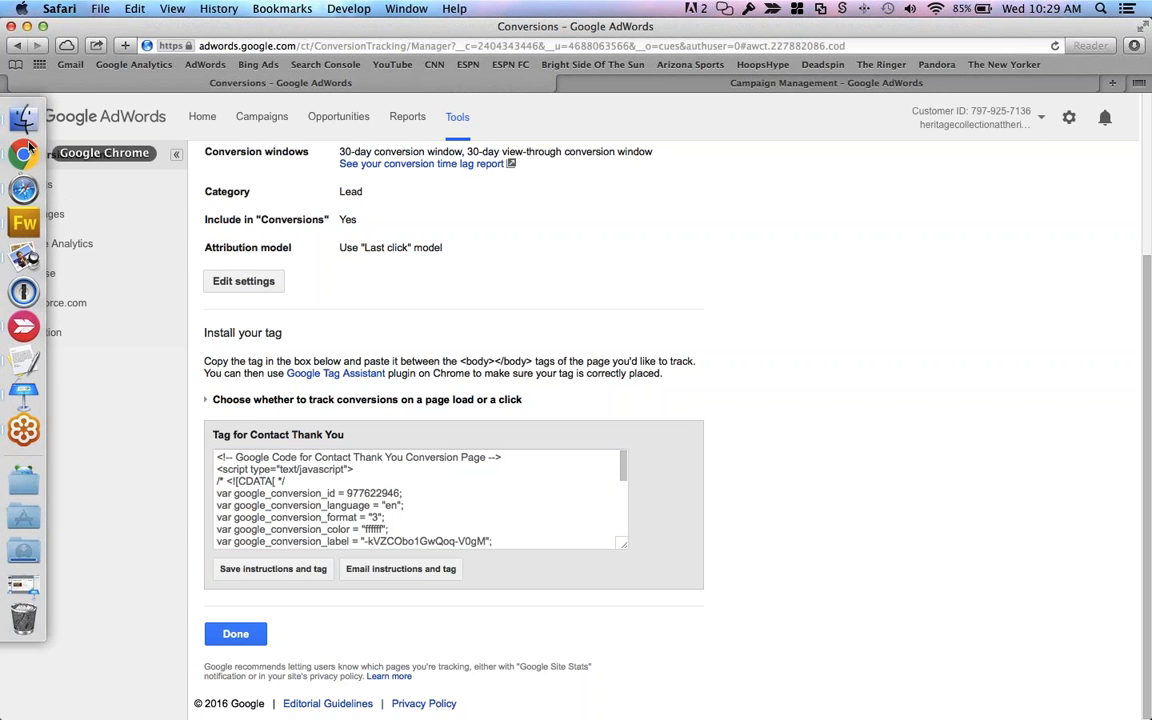
# - Switch to Tag Manager in Chrome and create an AdWords Conversion Tracking tag named "Advertising - Adwords Conversion"
pyautogui.click(21, 140)
pyautogui.click(449, 35)
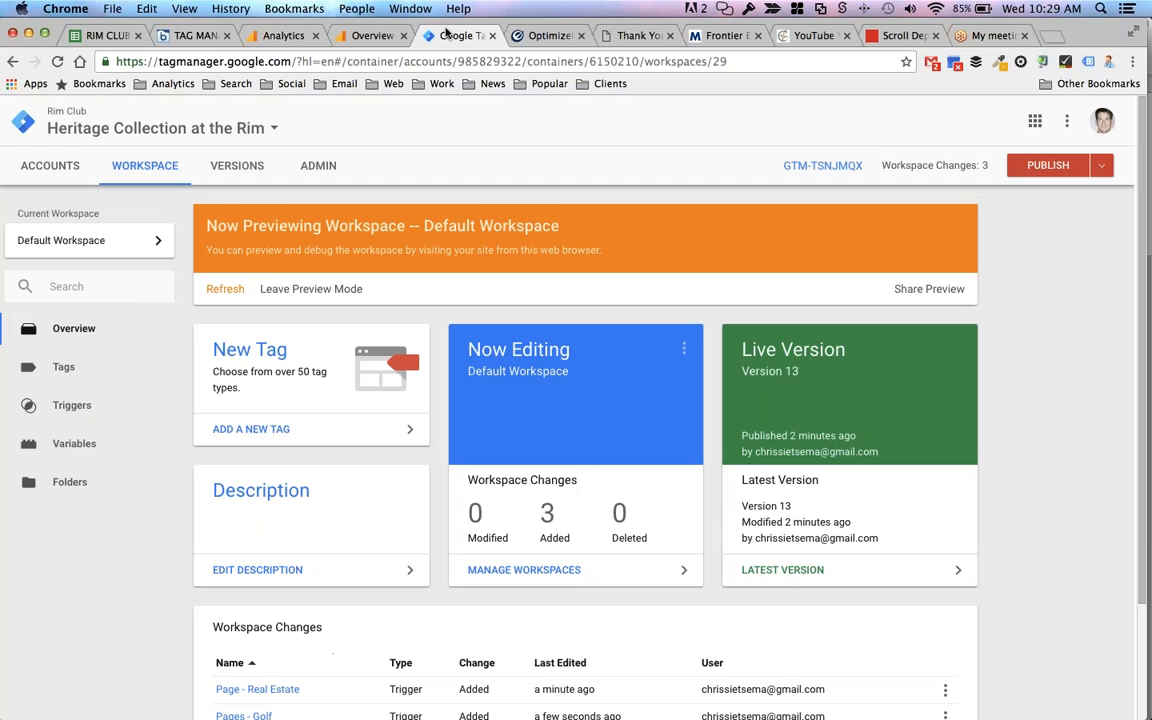
pyautogui.click(245, 357)
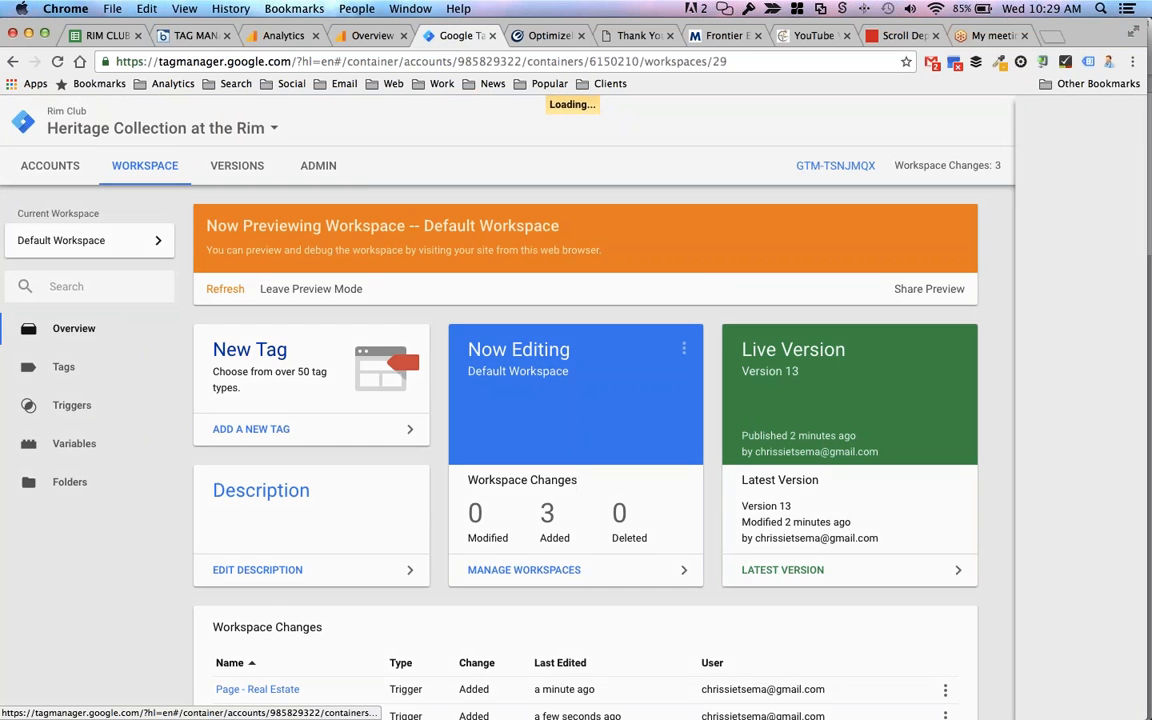
pyautogui.click(289, 121)
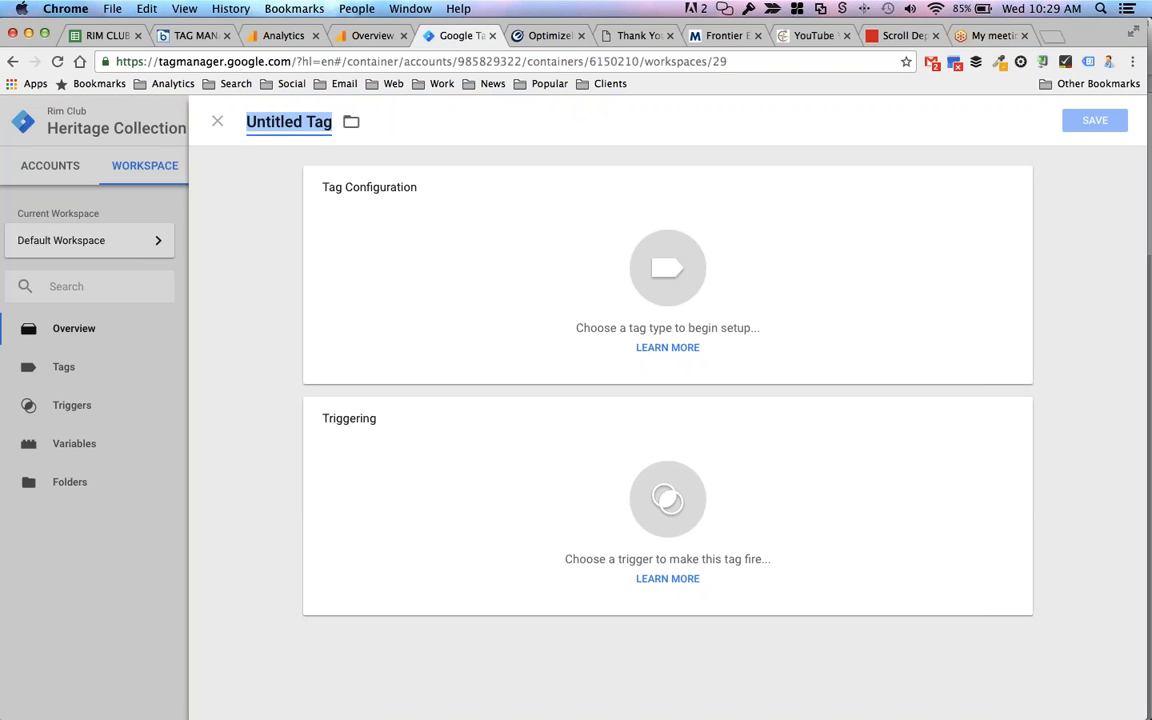
pyautogui.write('Advert')
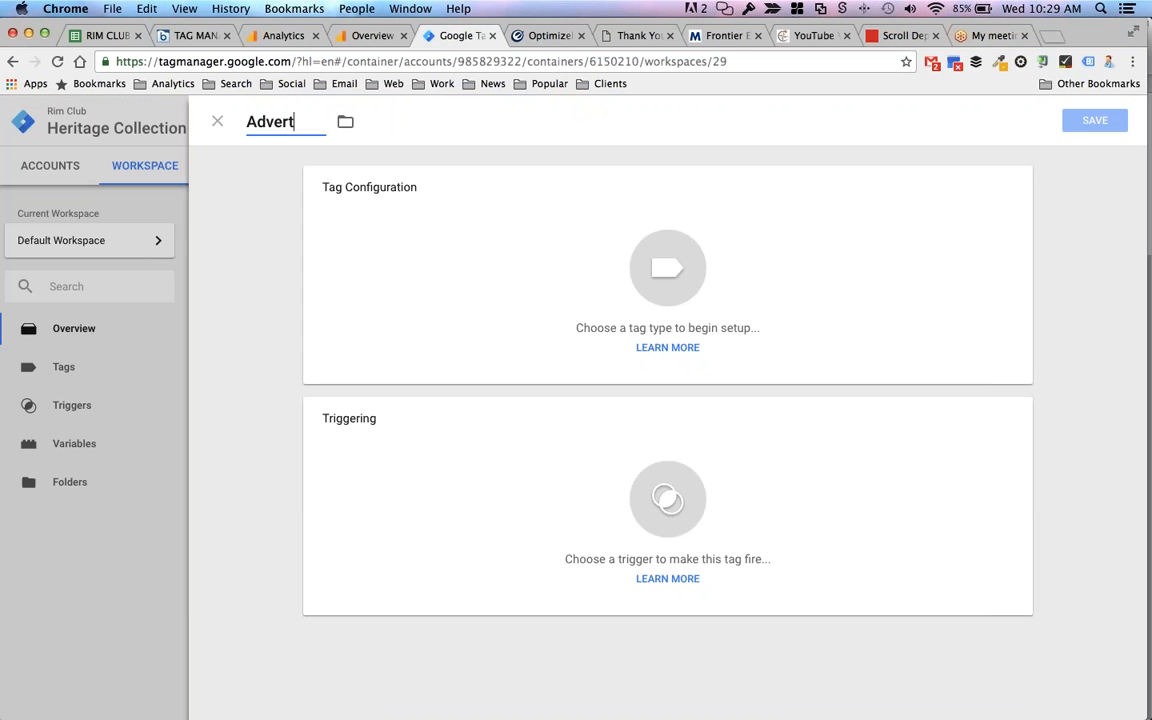
pyautogui.write('ising')
pyautogui.press('BackSpace')
pyautogui.press('BackSpace')
pyautogui.press('BackSpace')
pyautogui.write('ising - Adwords')
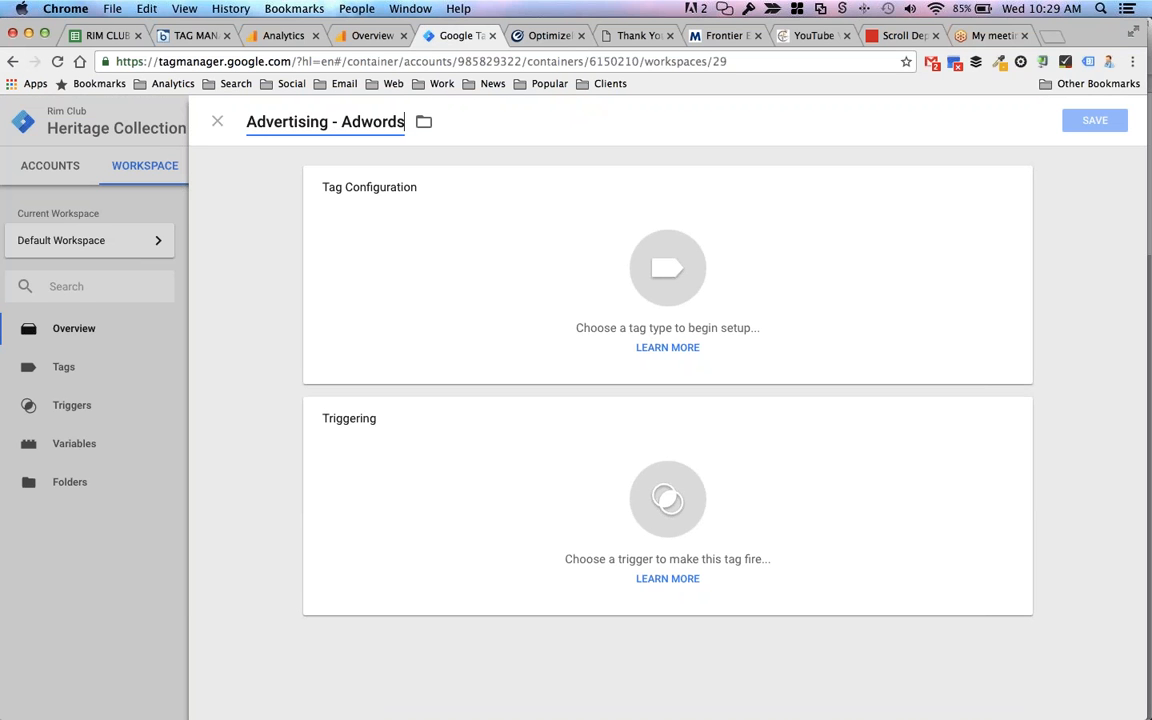
pyautogui.write(' Conve')
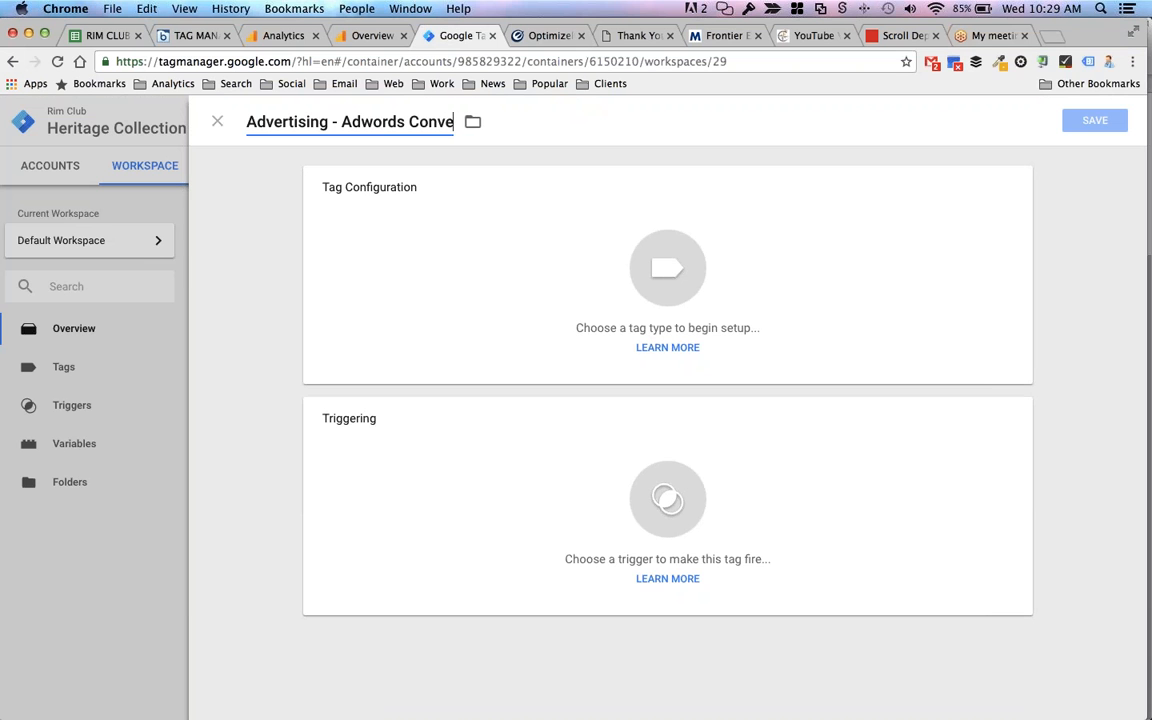
pyautogui.write('rsion')
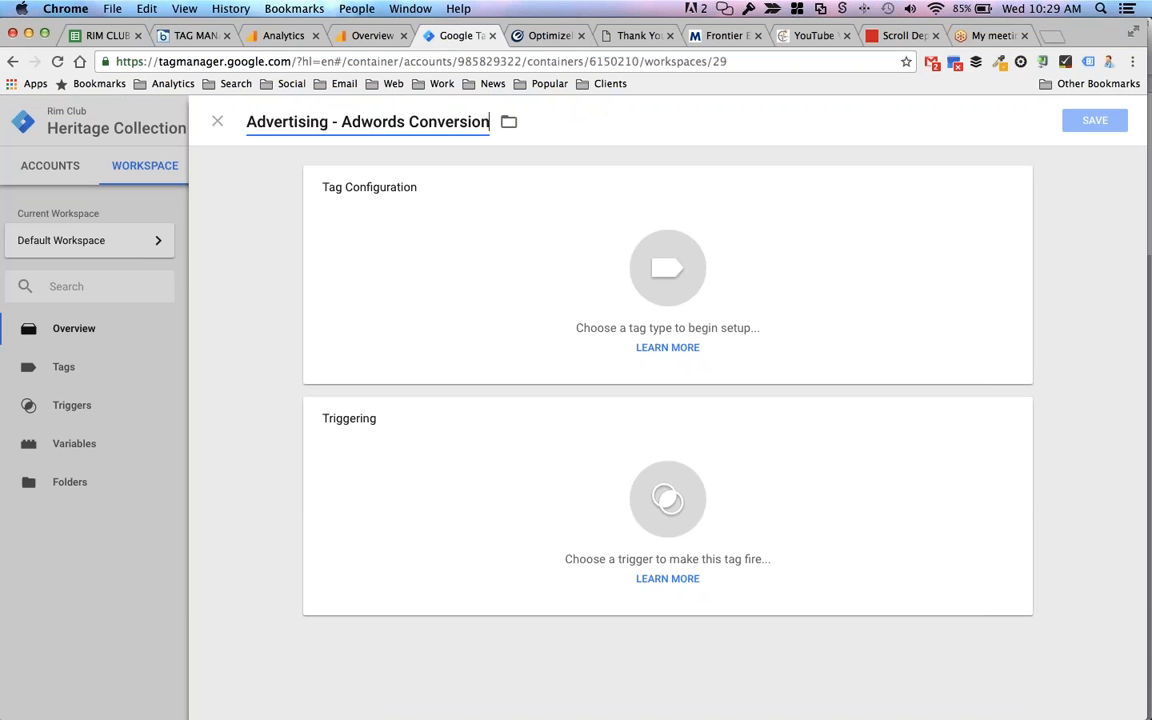
pyautogui.click(668, 276)
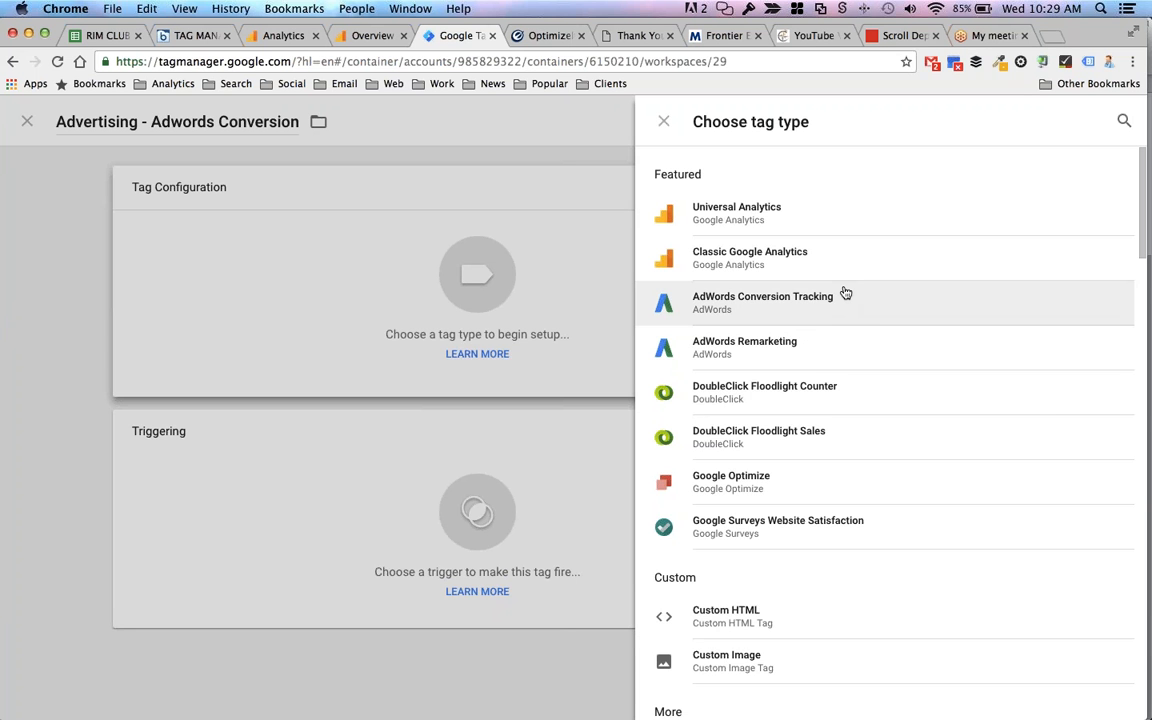
pyautogui.click(892, 306)
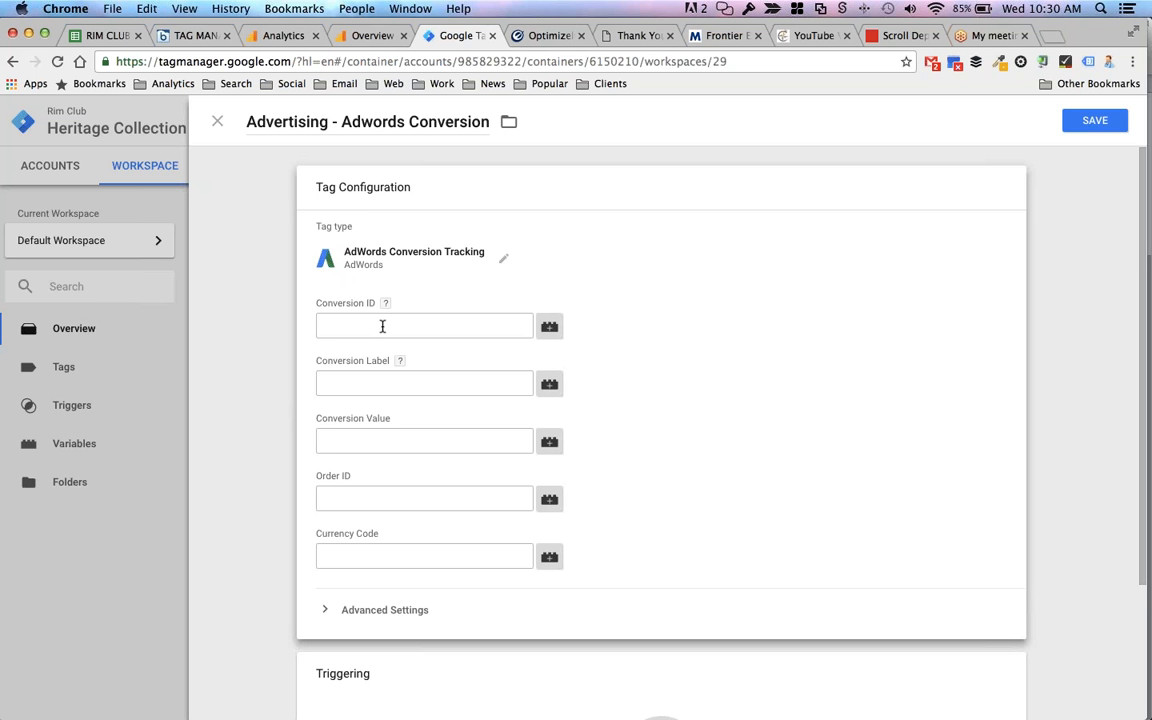
# - Switch to Google AdWords in Safari and locate the google_conversion_id and google_conversion_label values in the tag code
pyautogui.click(22, 199)
pyautogui.scroll(-3, 480, 491)
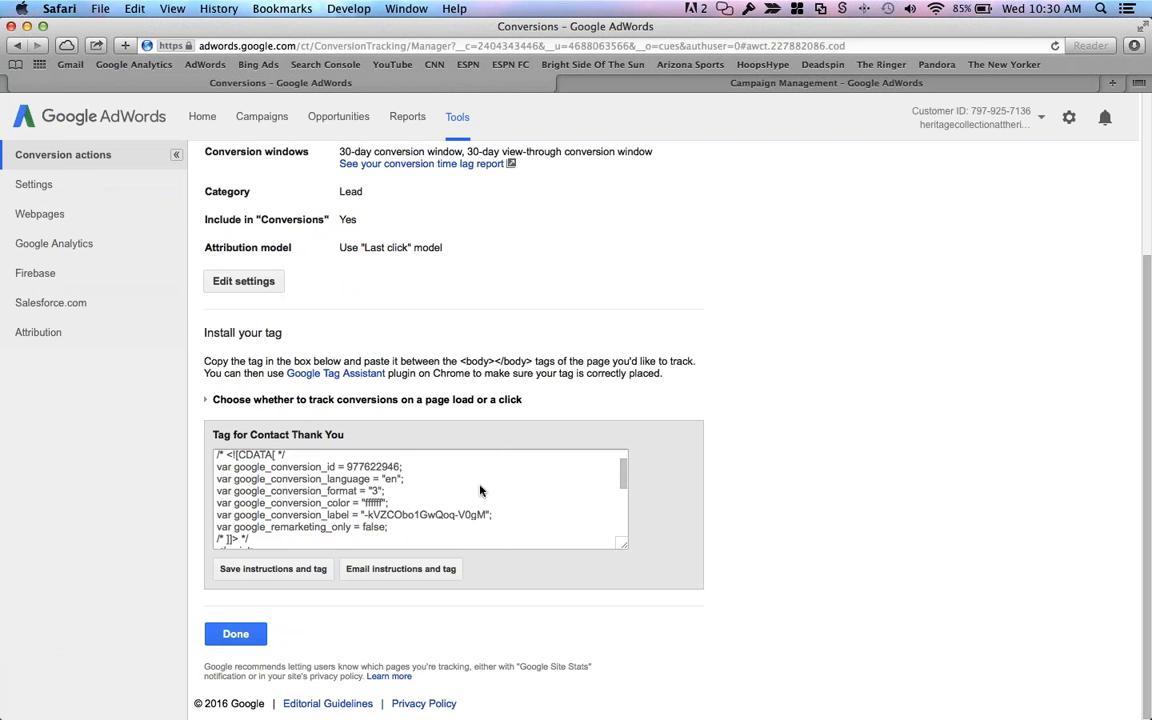
pyautogui.scroll(2, 480, 491)
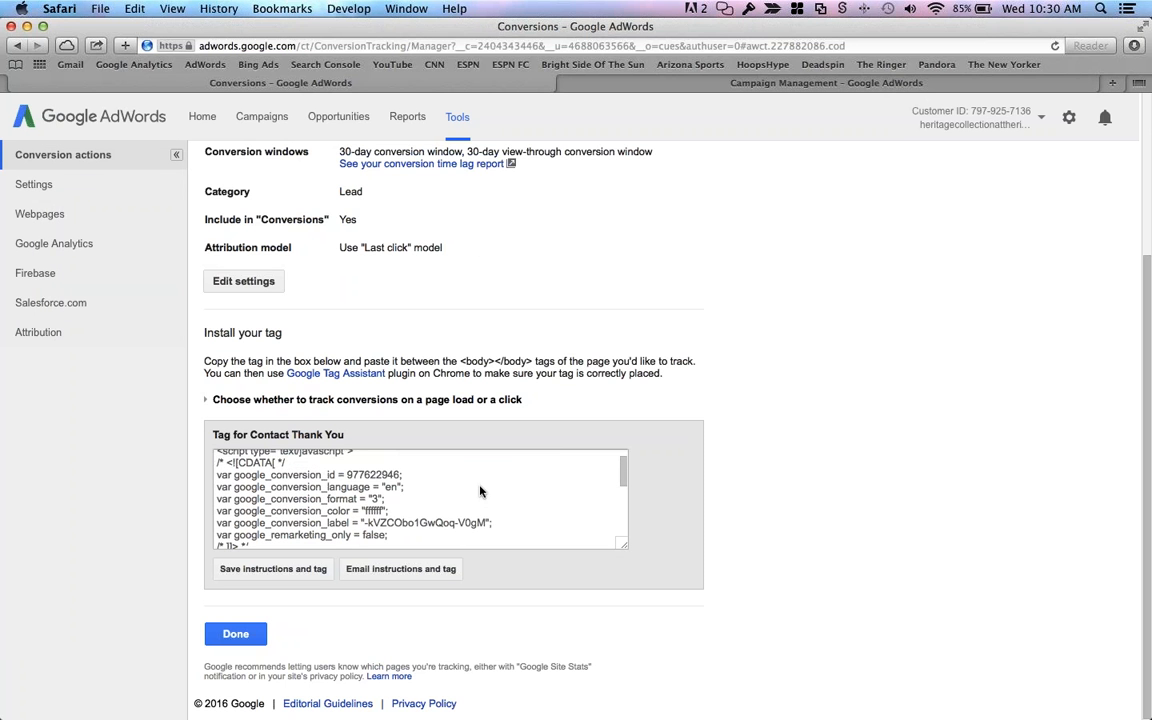
pyautogui.click(389, 474)
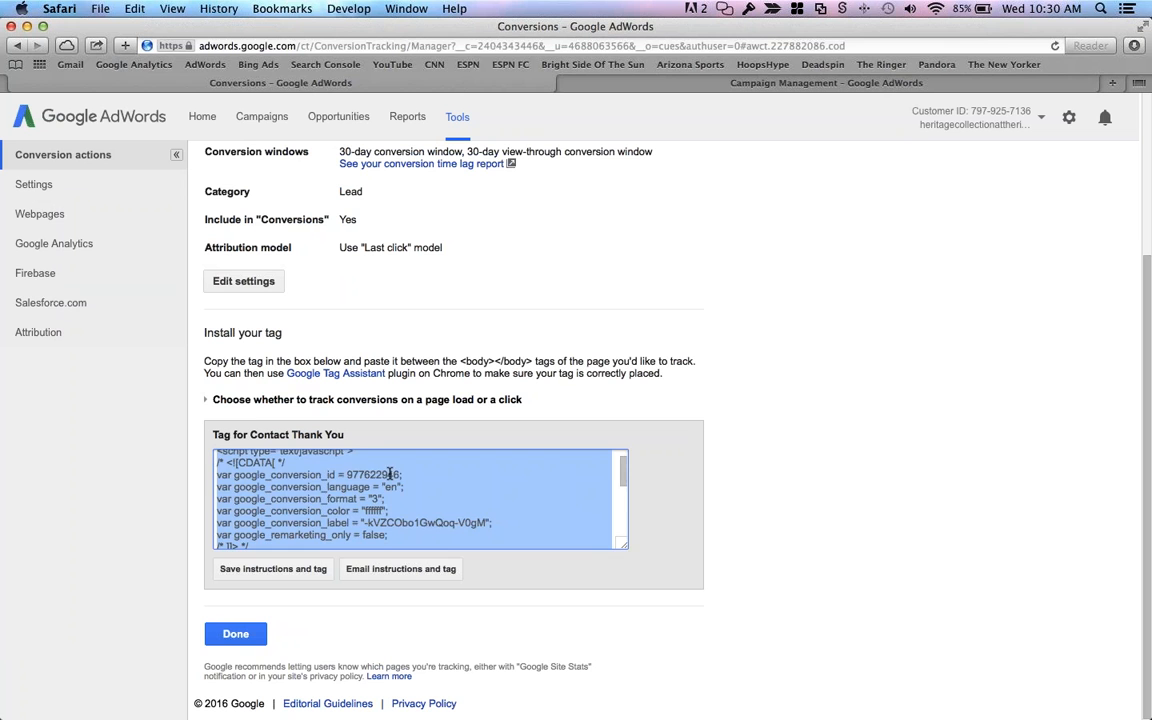
pyautogui.click(417, 477)
pyautogui.moveTo(217, 475); pyautogui.dragTo(407, 474)
pyautogui.click(407, 474)
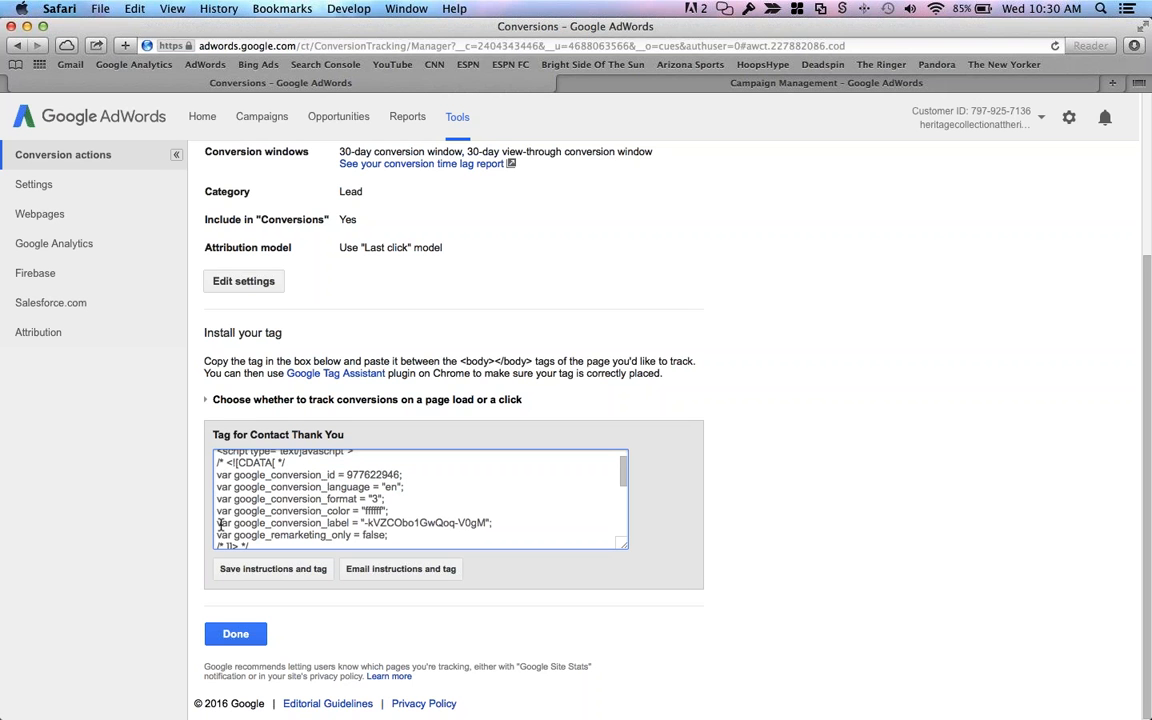
pyautogui.moveTo(220, 524); pyautogui.dragTo(501, 523)
pyautogui.click(501, 523)
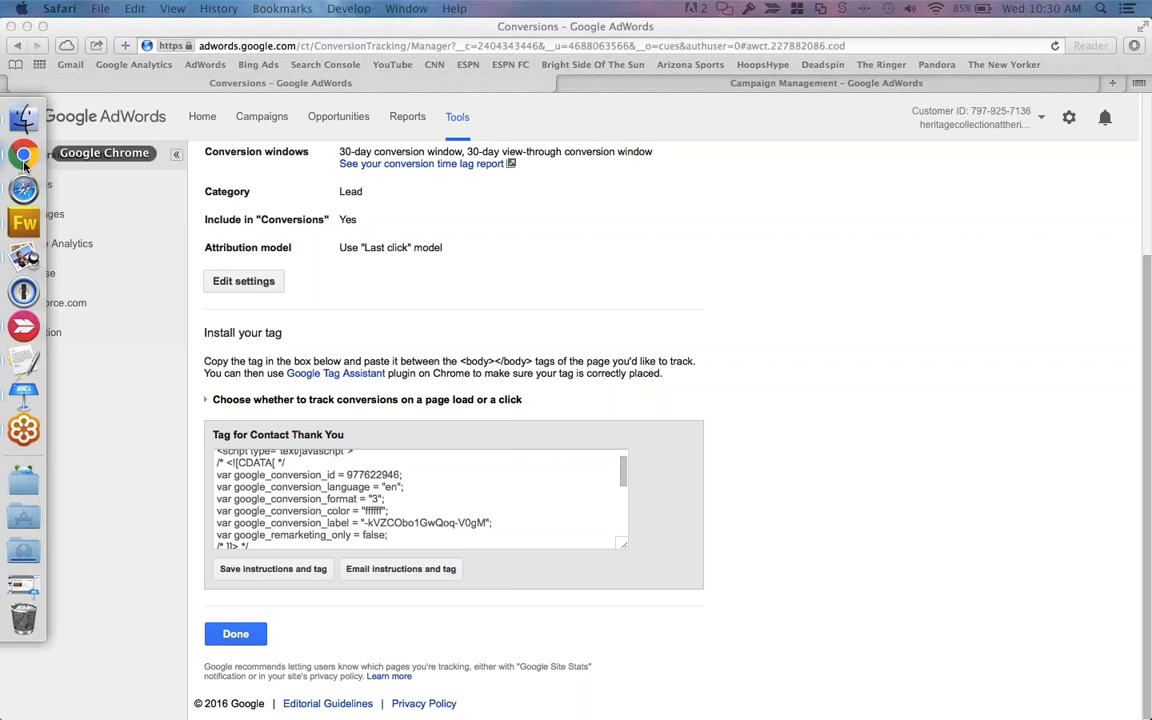
# - Return to Tag Manager in Chrome and enter the AdWords conversion ID and the Conversion Label -kVZCObo1GwQoq-V0gM in the tag
pyautogui.click(21, 141)
pyautogui.click(435, 325)
pyautogui.write('977622946')
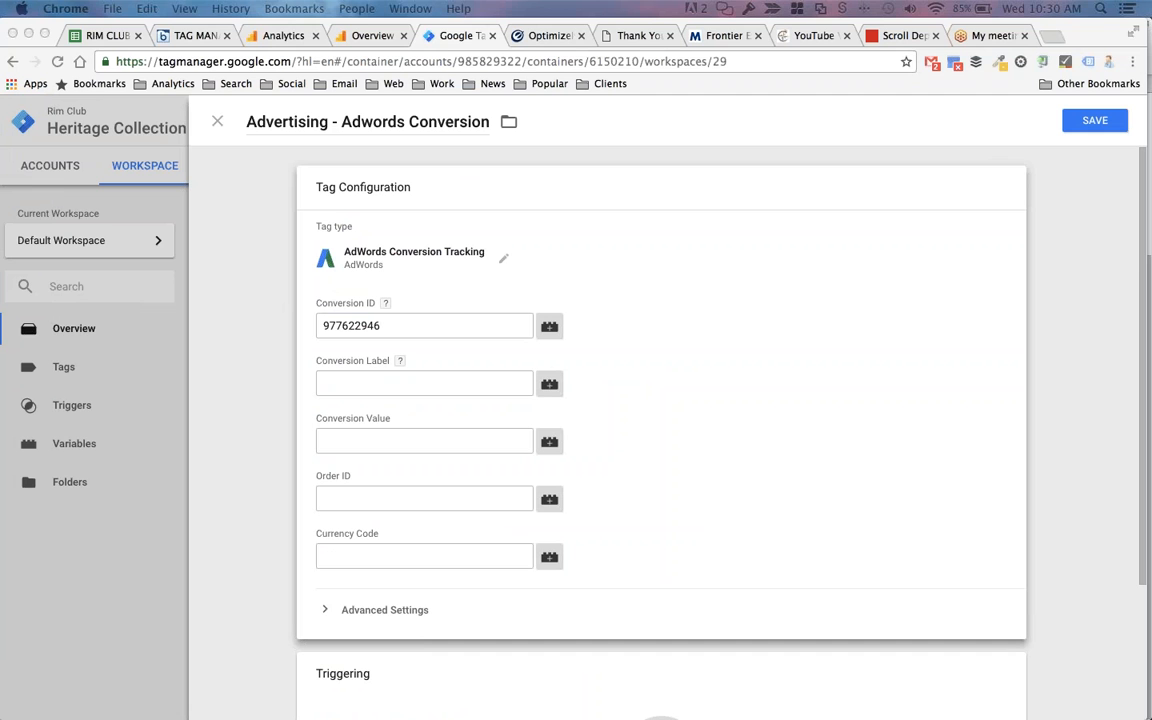
pyautogui.click(378, 383)
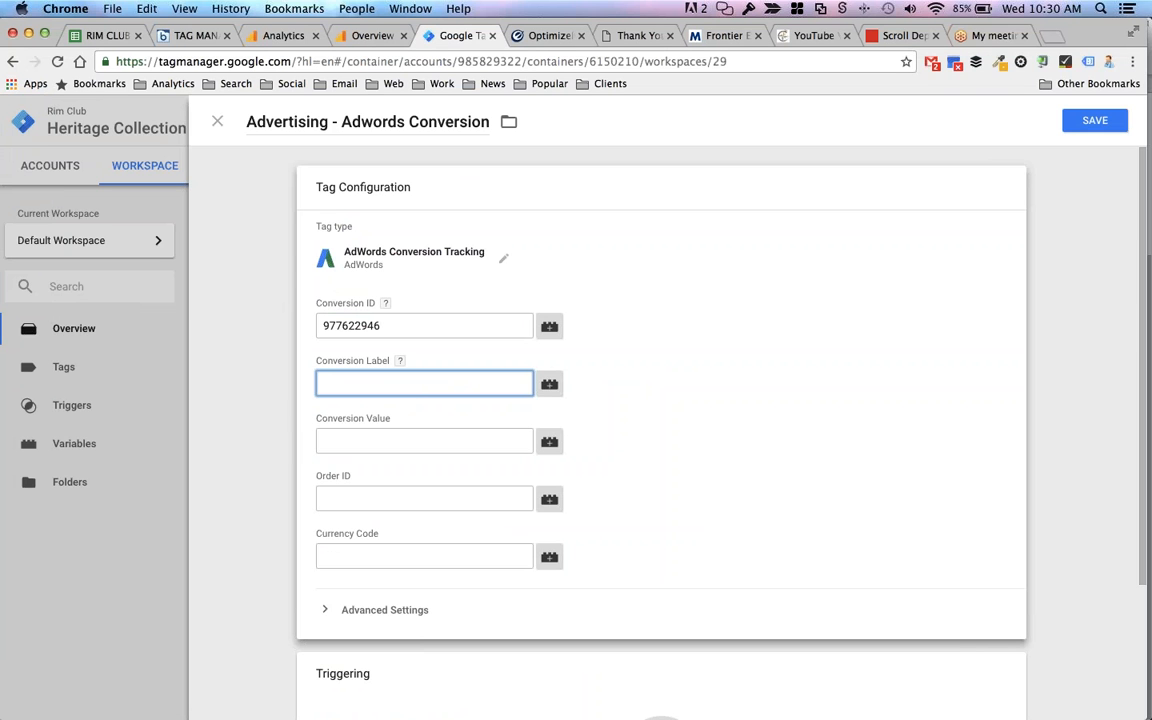
pyautogui.write('-kVZCObo1GwQoq-V0gM')
pyautogui.click(525, 370)
pyautogui.scroll(-3, 707, 406)
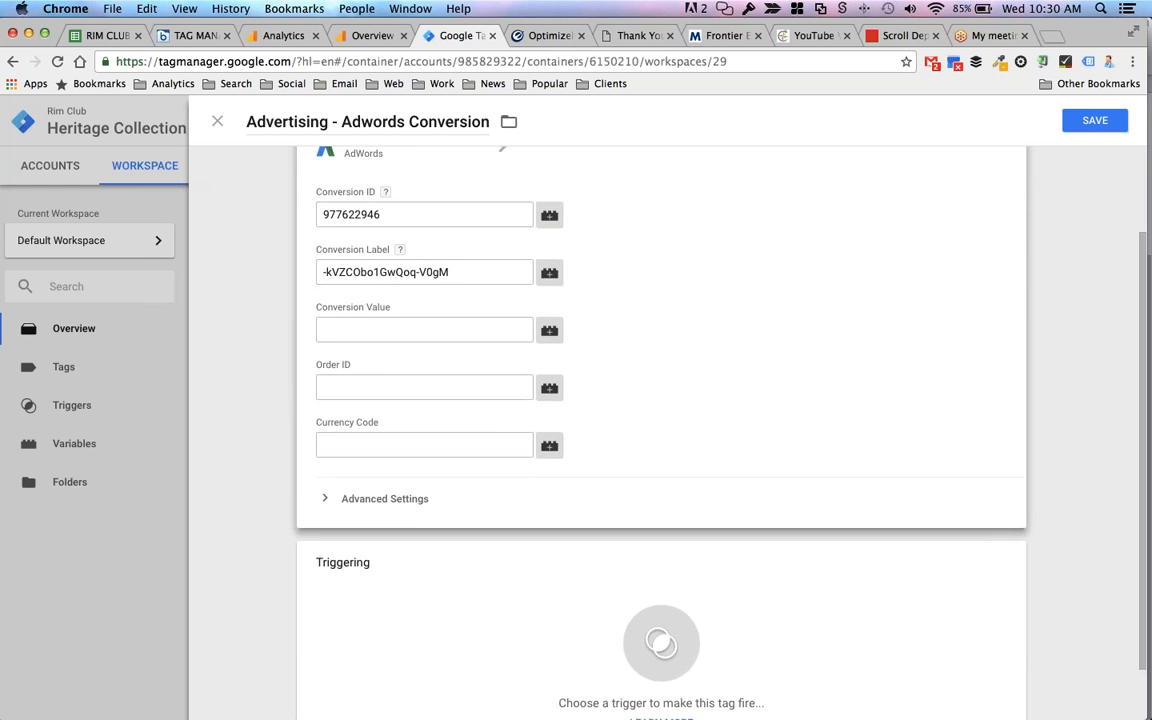
pyautogui.scroll(3, 680, 330)
# - On the site's Thank You page, show the Page View event's variables in the preview pane and copy the Page Path value
pyautogui.click(630, 36)
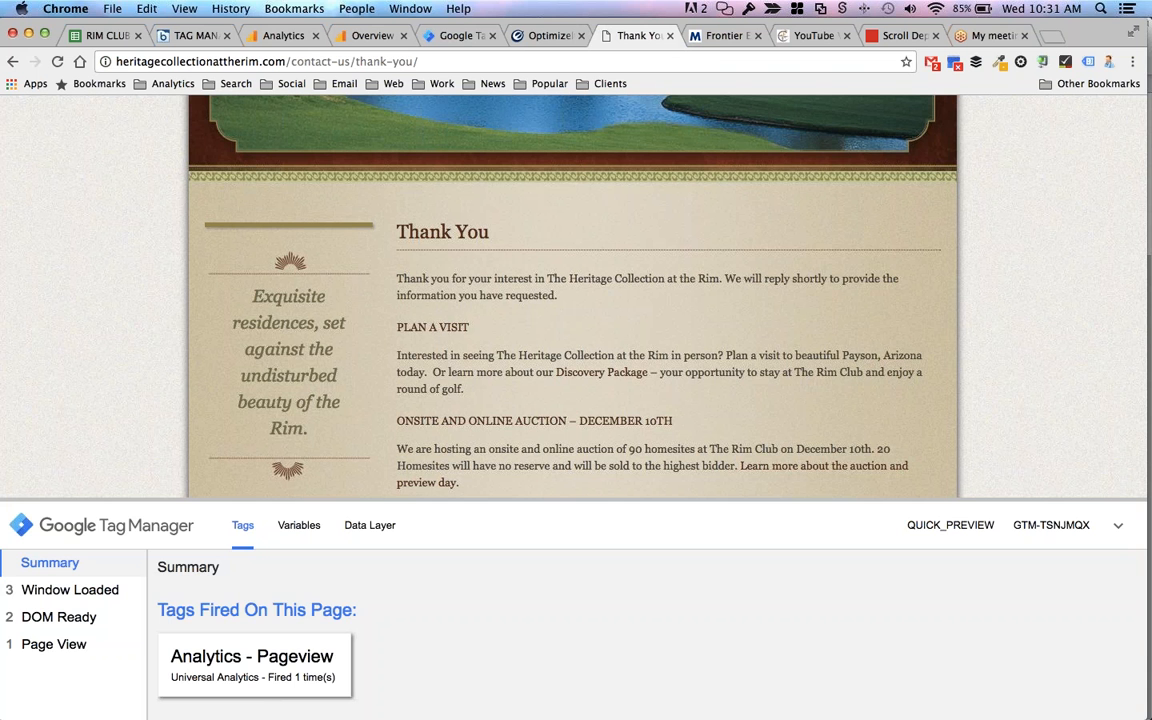
pyautogui.click(54, 644)
pyautogui.click(299, 525)
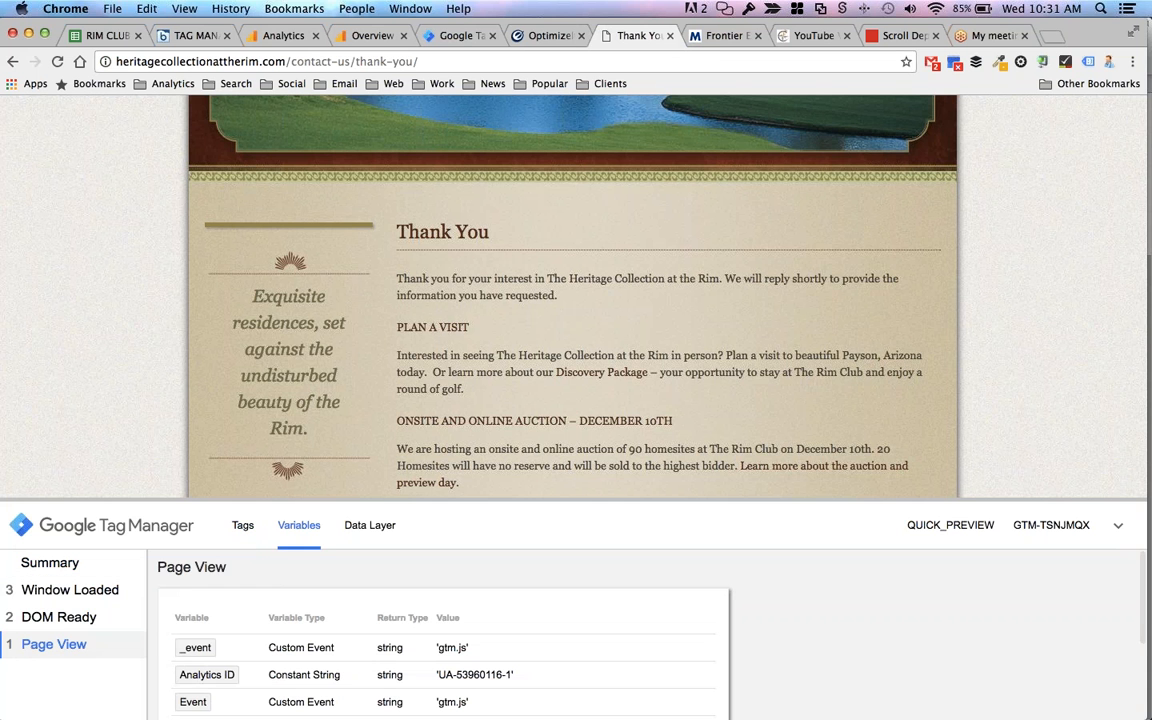
pyautogui.moveTo(382, 499); pyautogui.dragTo(388, 315)
pyautogui.moveTo(438, 574); pyautogui.dragTo(542, 572)
pyautogui.press('super+c')
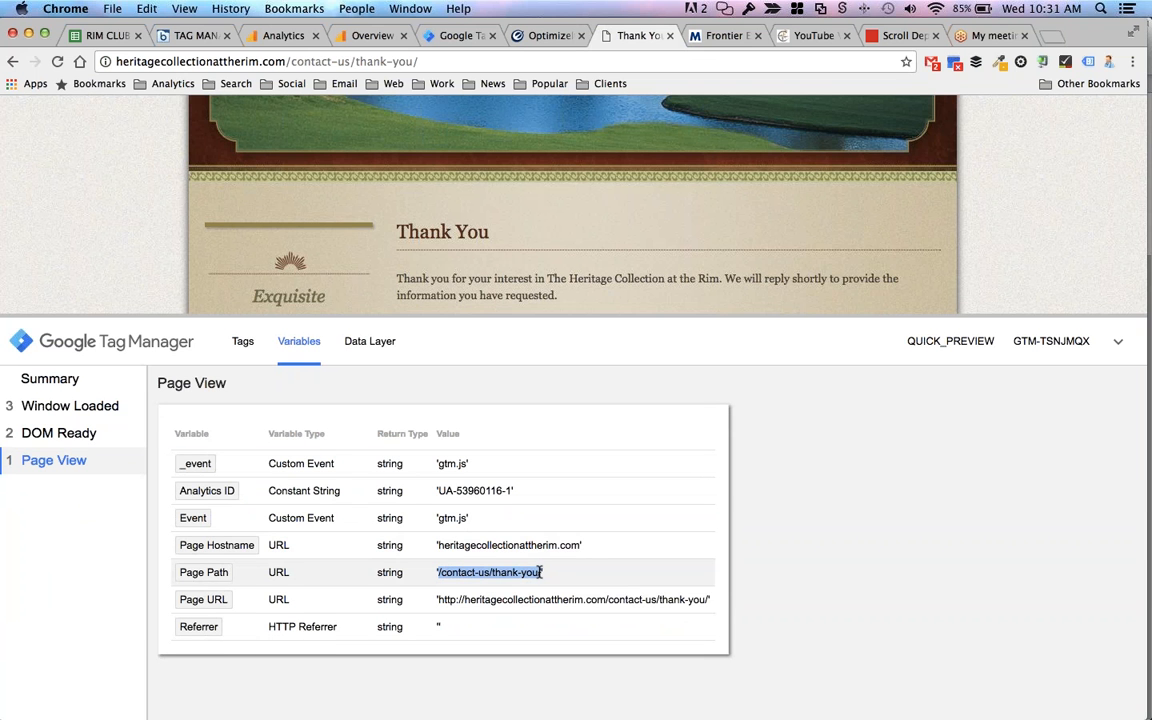
# - Return to the AdWords conversion tag and add a new trigger named "Page - Thank You"
pyautogui.click(450, 35)
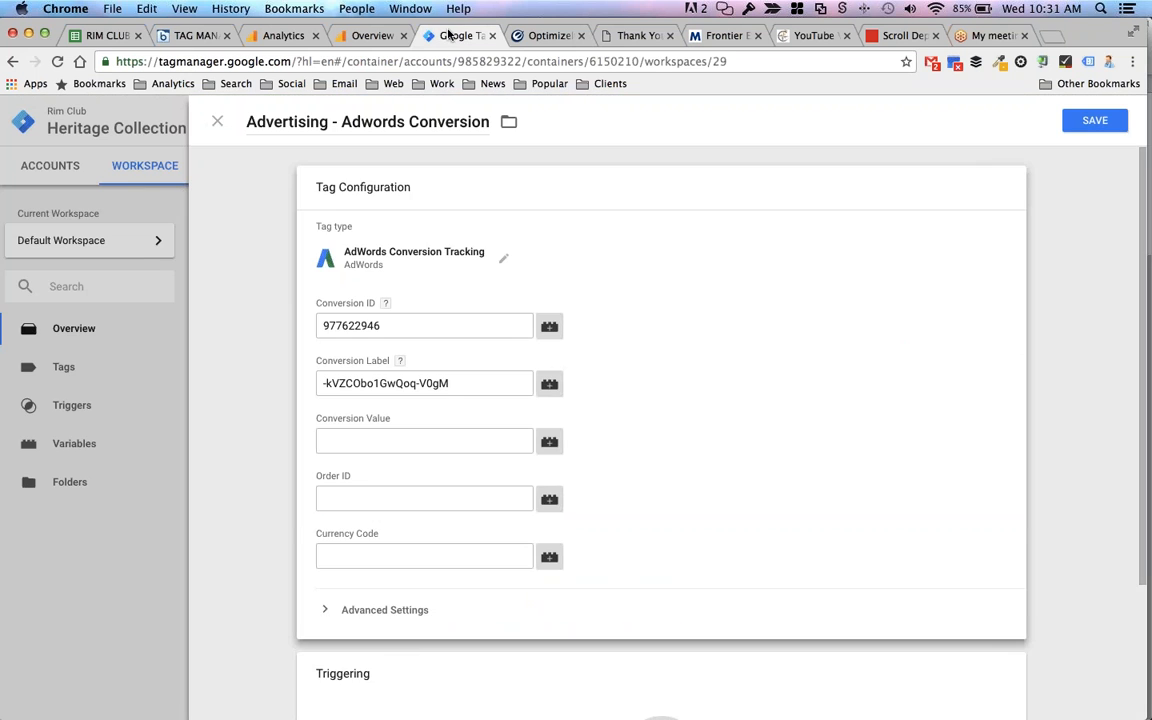
pyautogui.scroll(-3, 660, 400)
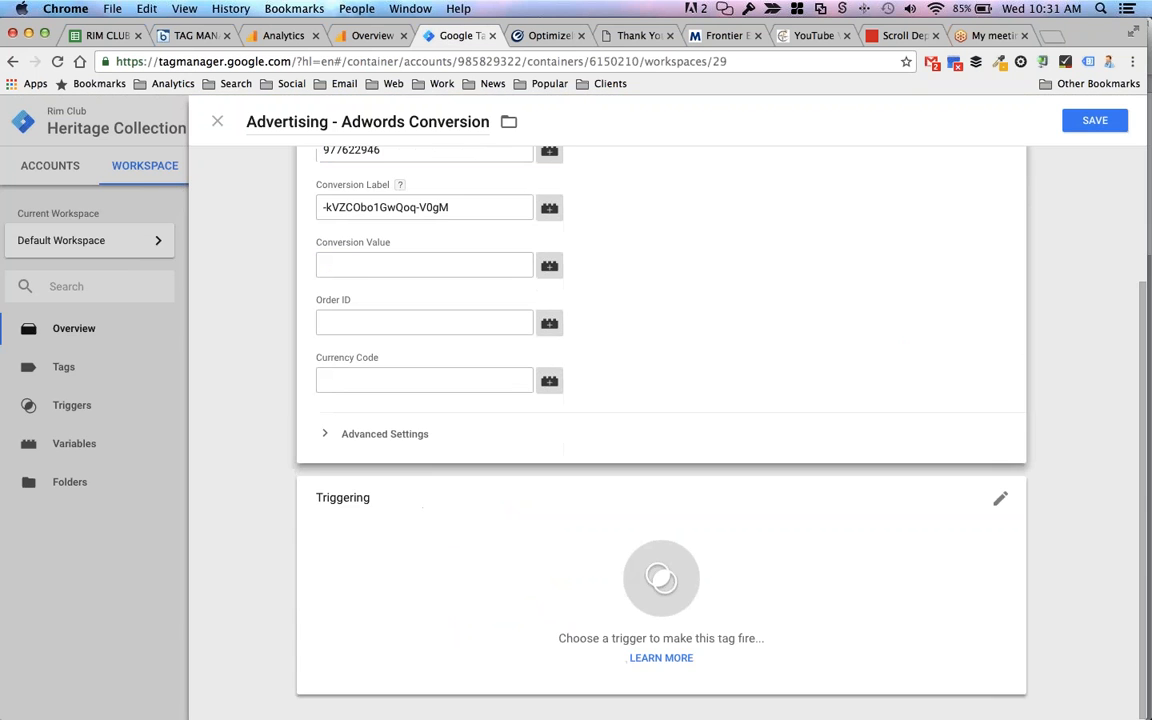
pyautogui.click(699, 599)
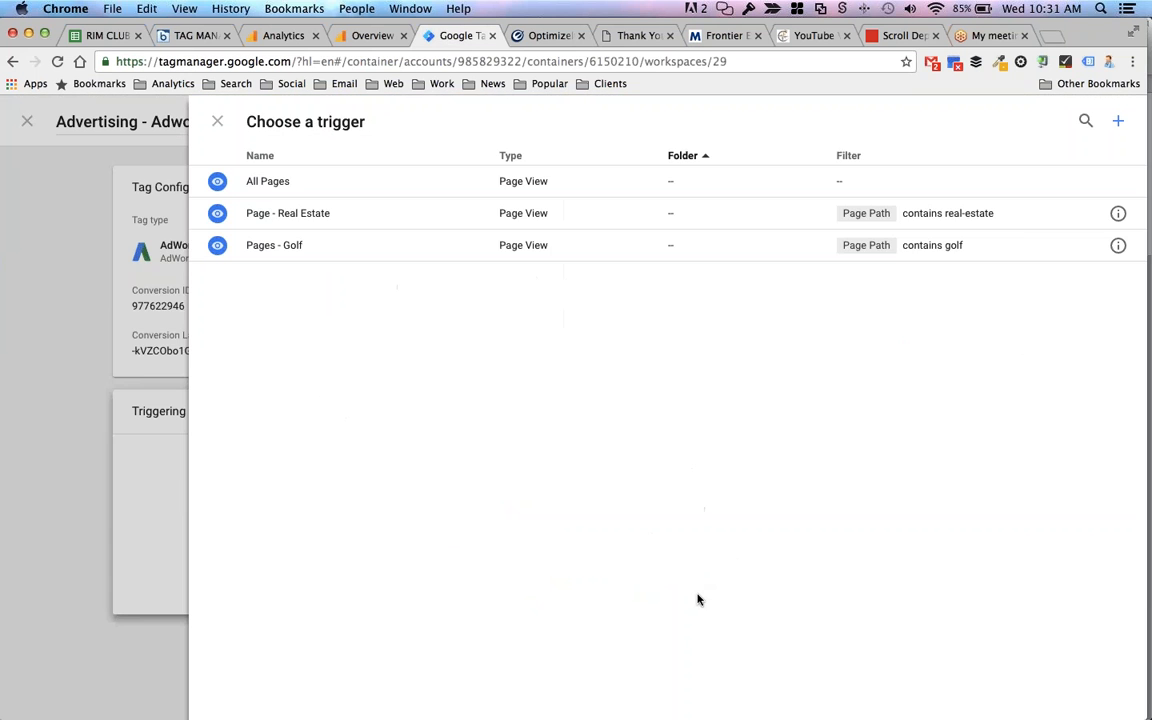
pyautogui.click(1118, 121)
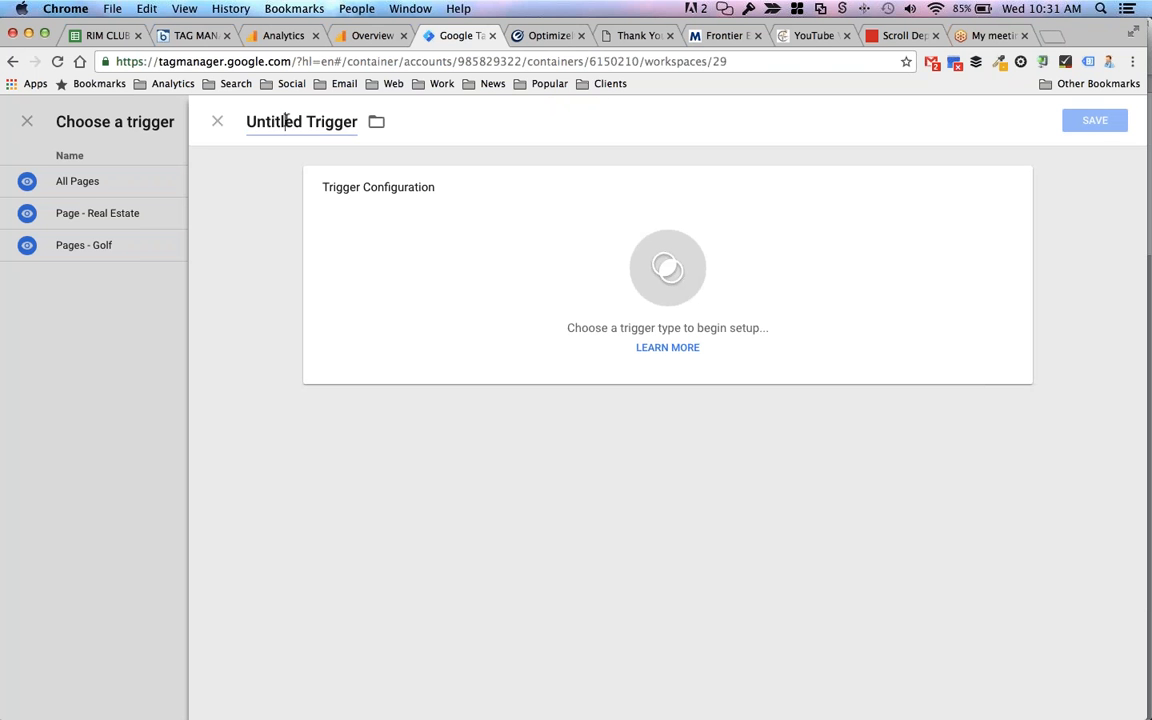
pyautogui.click(286, 120)
pyautogui.write('Page - Thn')
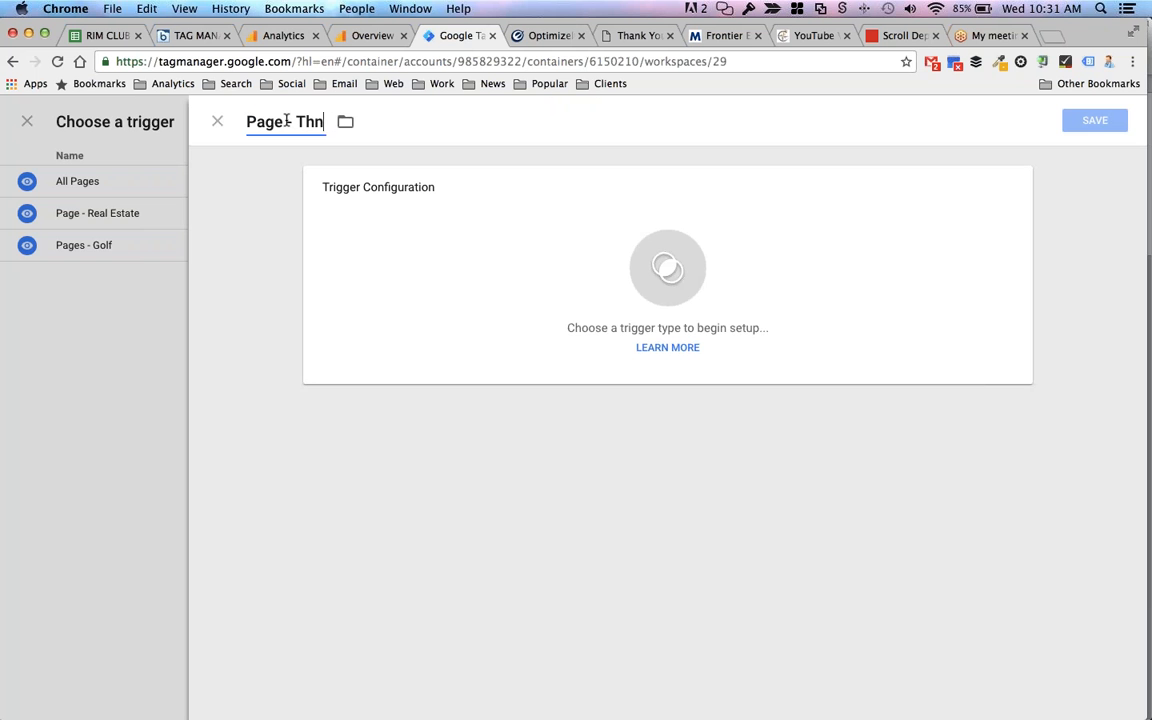
pyautogui.press('BackSpace')
pyautogui.write('ank You')
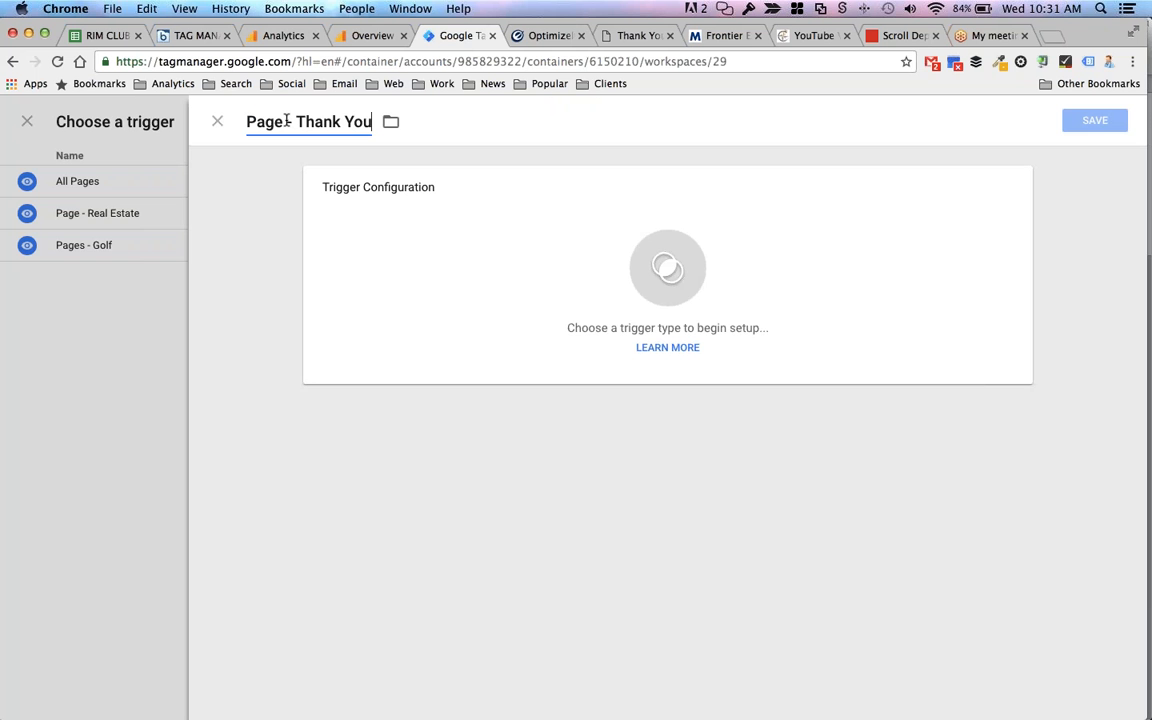
# - Set the trigger type to Page View and have it fire on Some Page Views
pyautogui.click(705, 290)
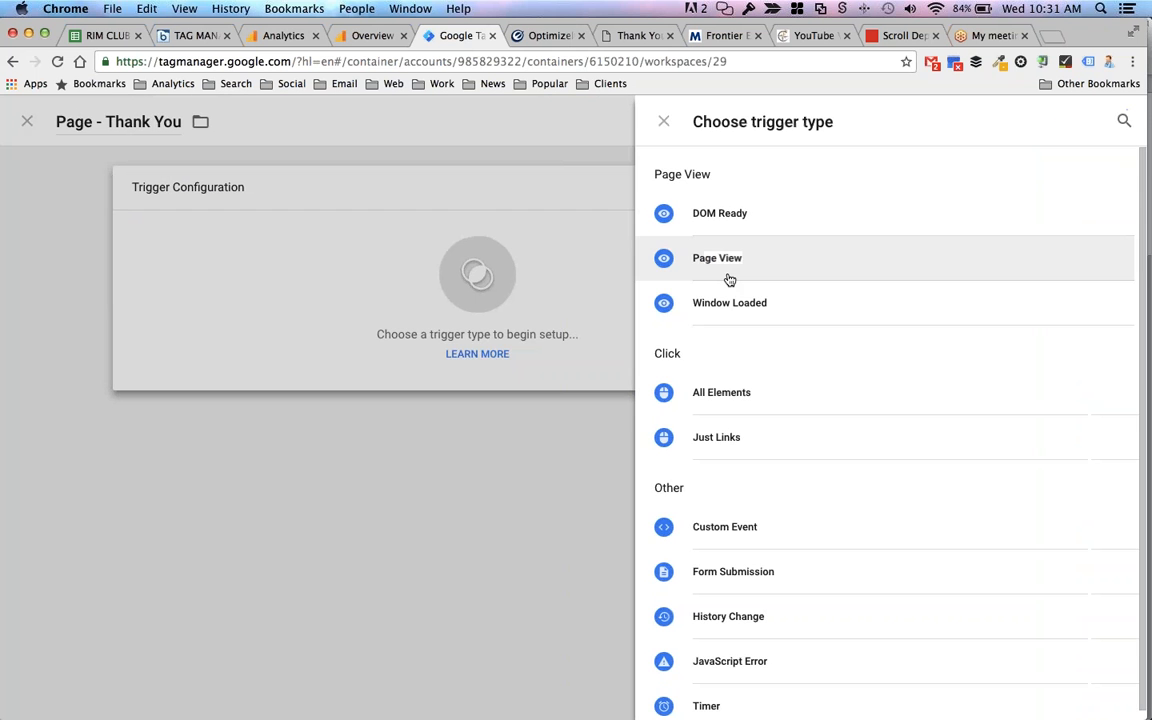
pyautogui.click(730, 279)
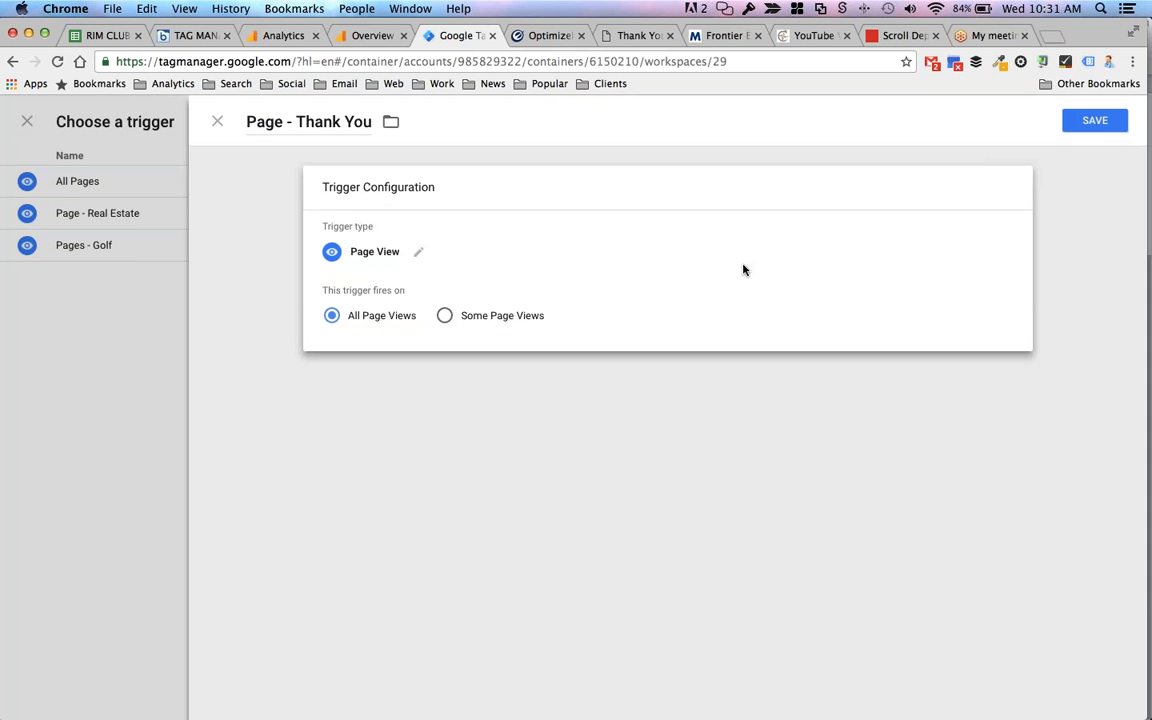
pyautogui.click(443, 316)
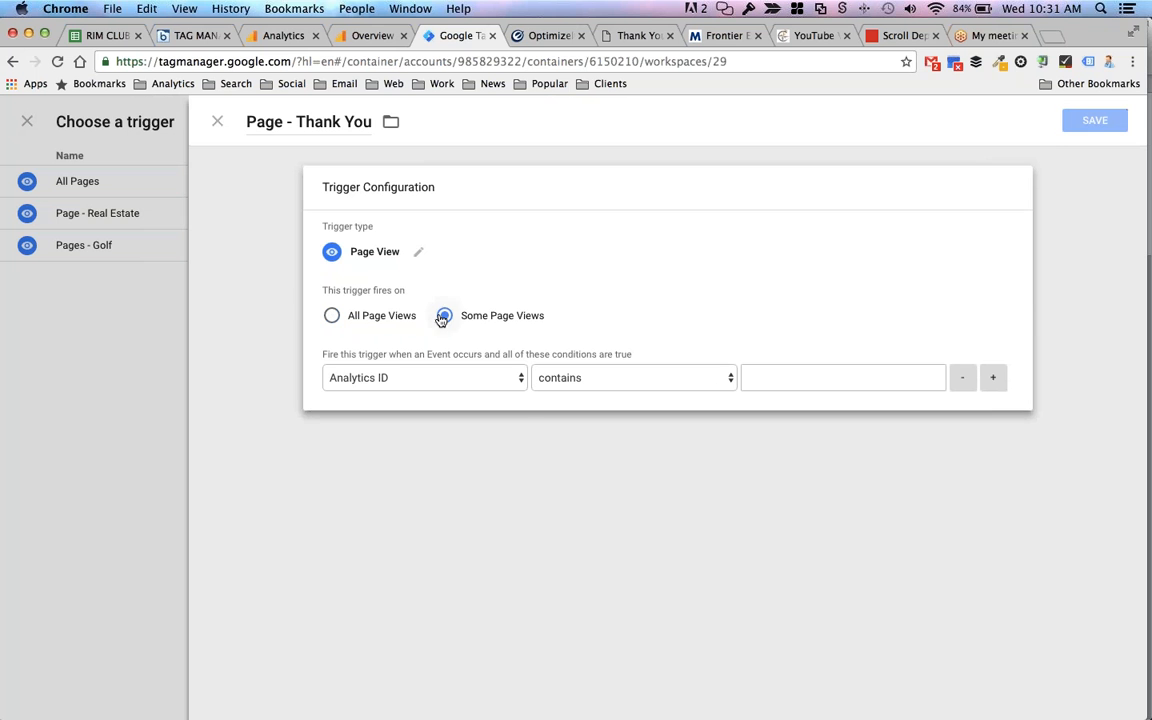
# - Make the trigger fire when Page Path equals /contact-us/thank-you/, and save both the trigger and the AdWords conversion tag
pyautogui.click(422, 379)
pyautogui.click(422, 411)
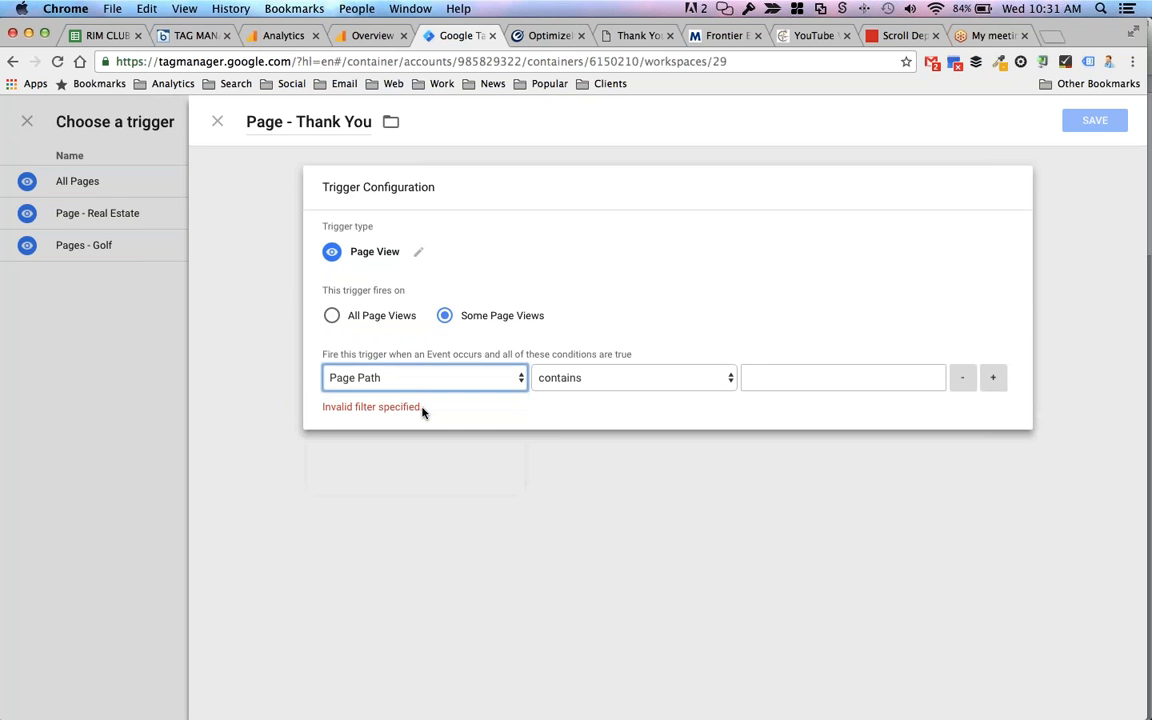
pyautogui.click(590, 380)
pyautogui.click(609, 363)
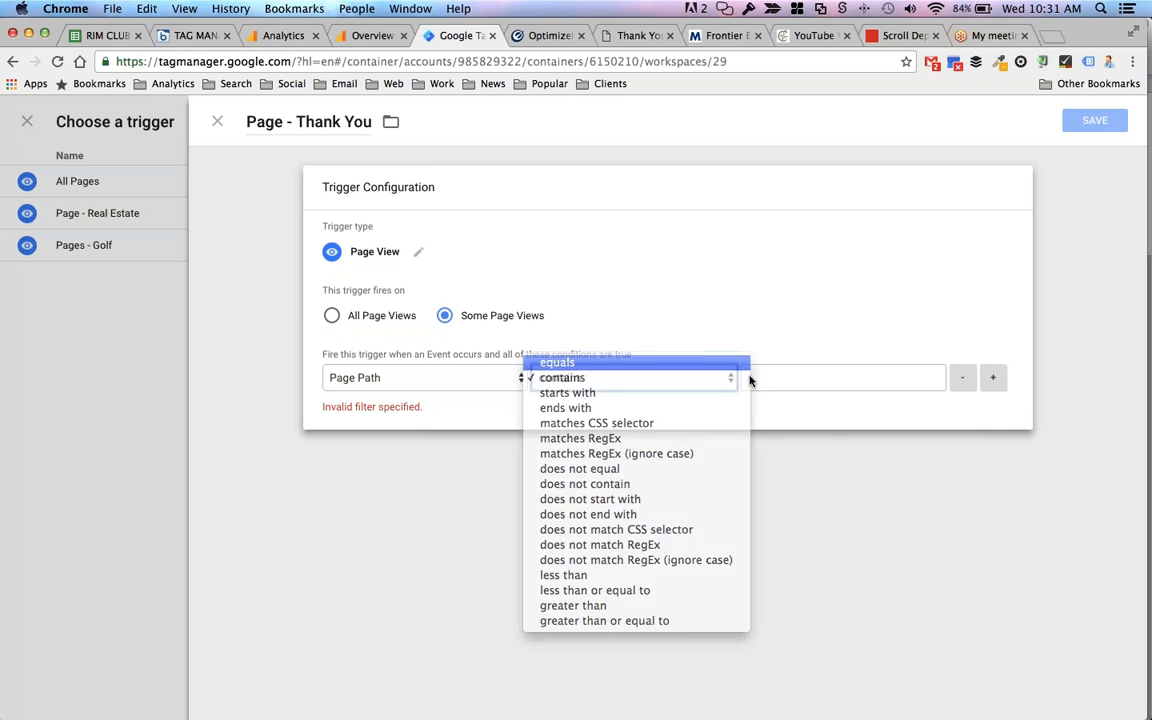
pyautogui.click(750, 378)
pyautogui.press('super+v')
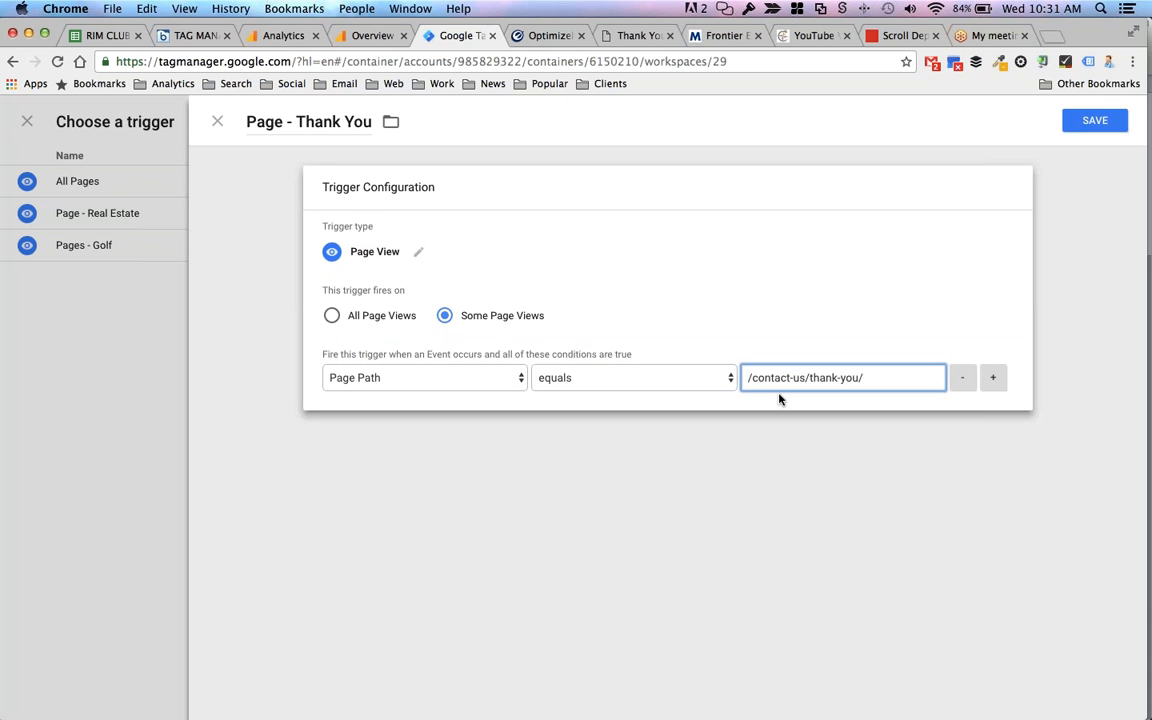
pyautogui.click(1098, 120)
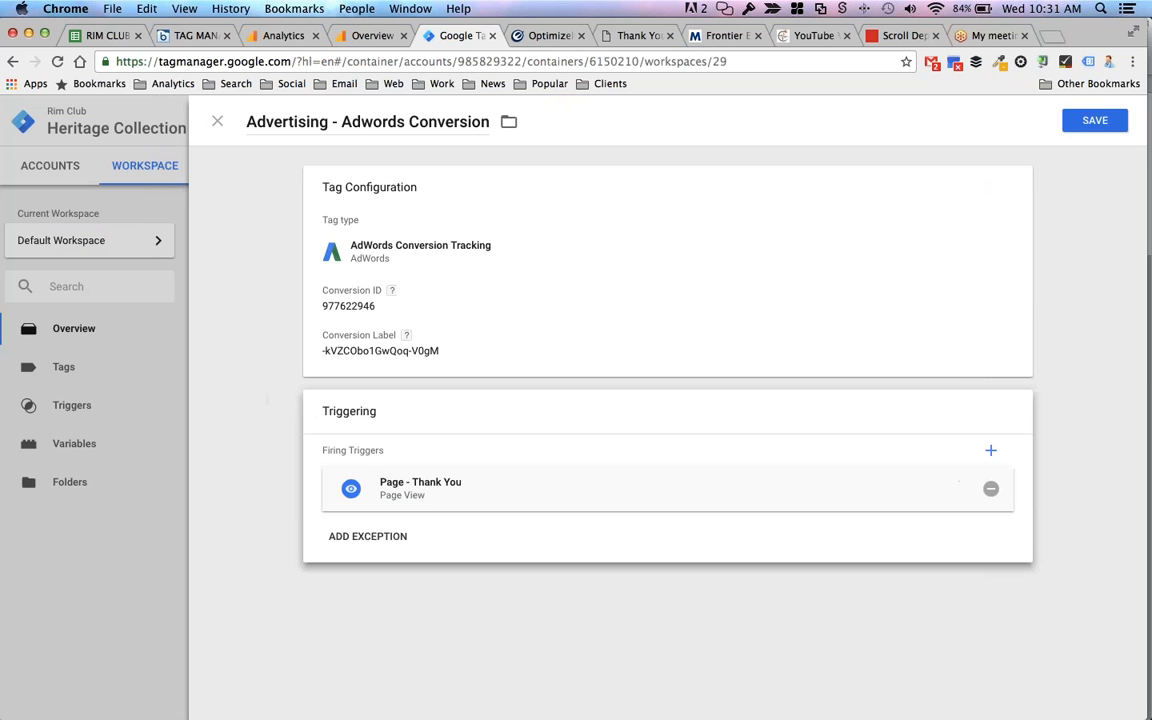
pyautogui.click(1096, 121)
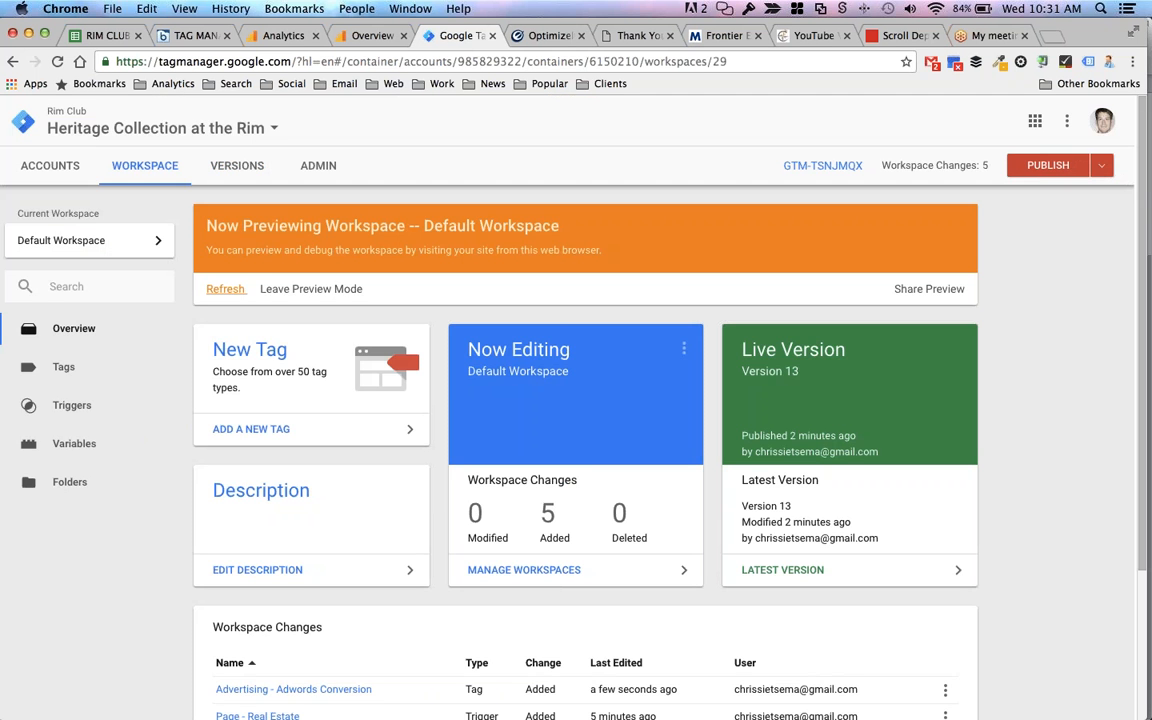
# - Refresh the workspace preview, reload the site's Thank You page with the Page View tags shown, and shrink the preview pane
pyautogui.click(224, 292)
pyautogui.click(635, 35)
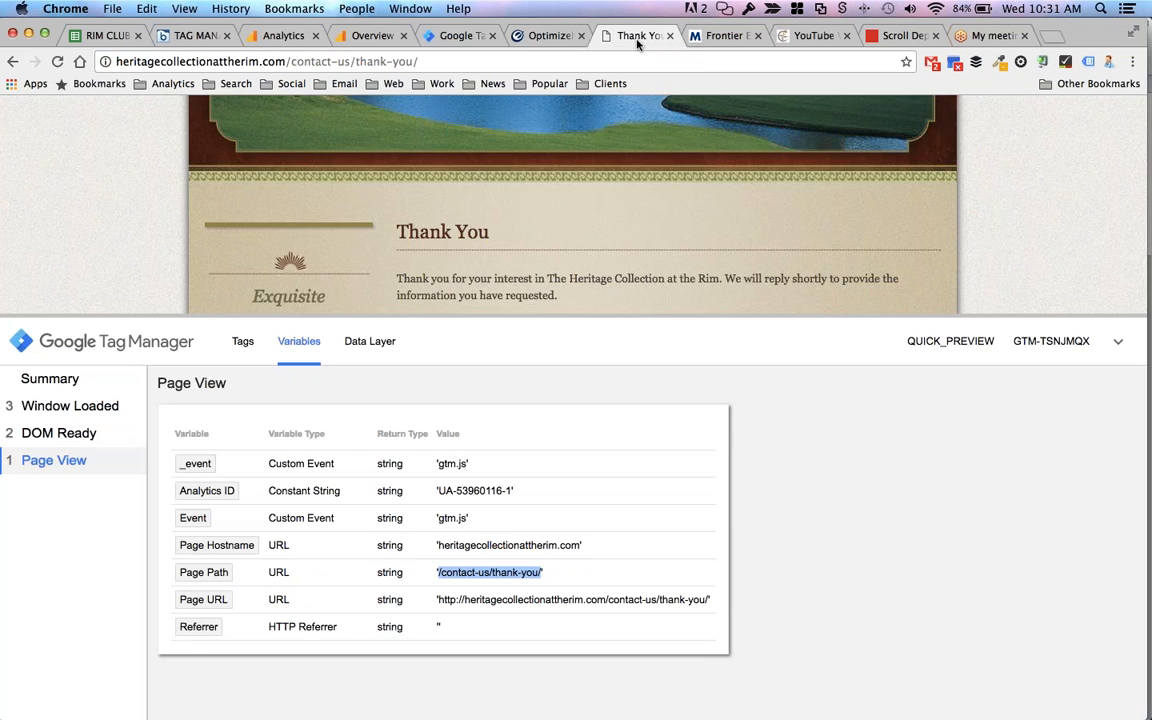
pyautogui.click(241, 341)
pyautogui.click(58, 62)
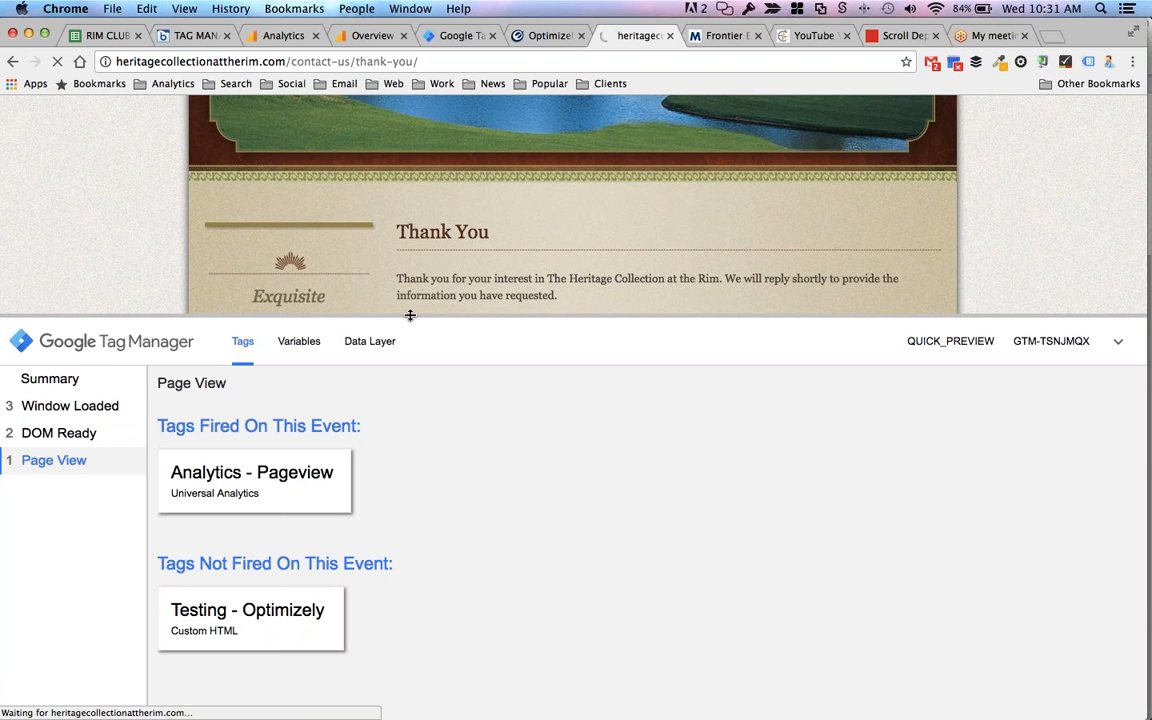
pyautogui.moveTo(372, 317); pyautogui.dragTo(370, 427)
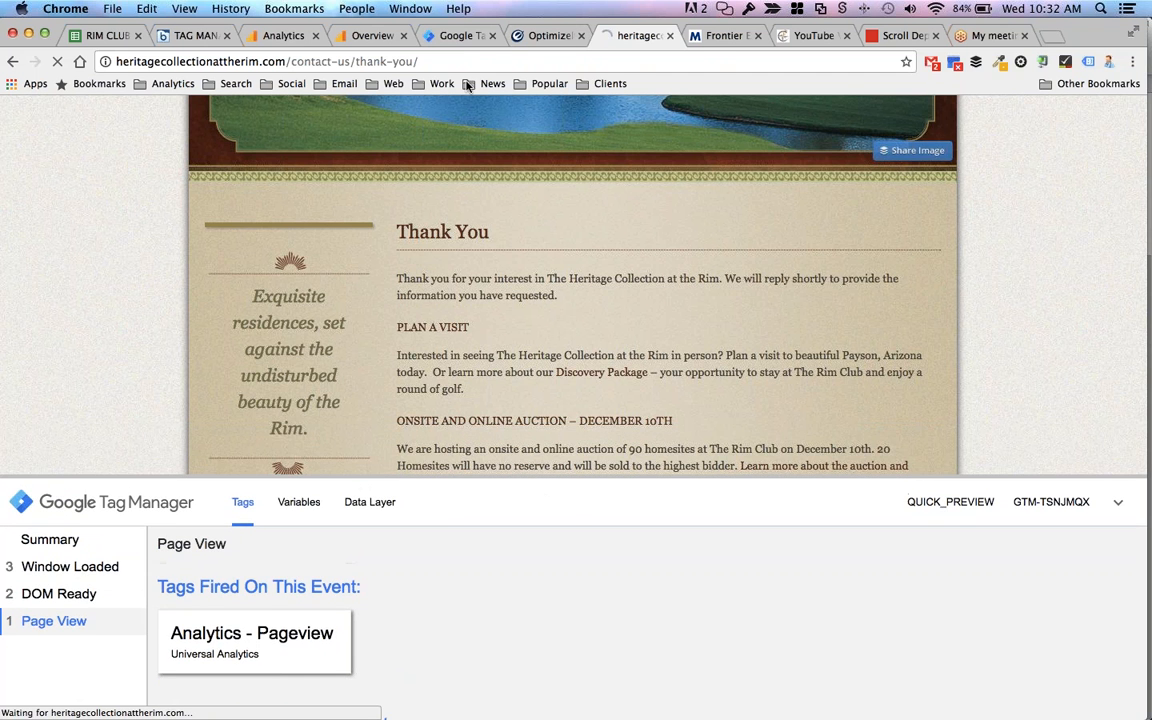
# - Check the preview Summary on the reloaded Thank You page for the tags fired there
pyautogui.click(464, 36)
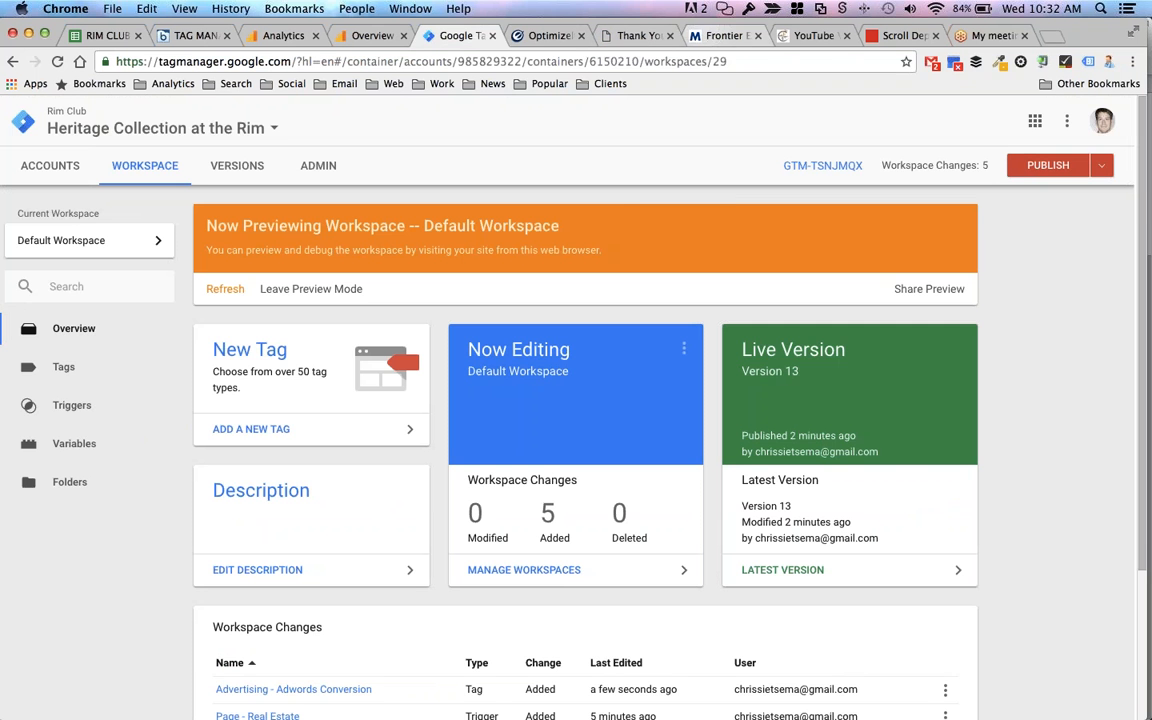
pyautogui.click(628, 38)
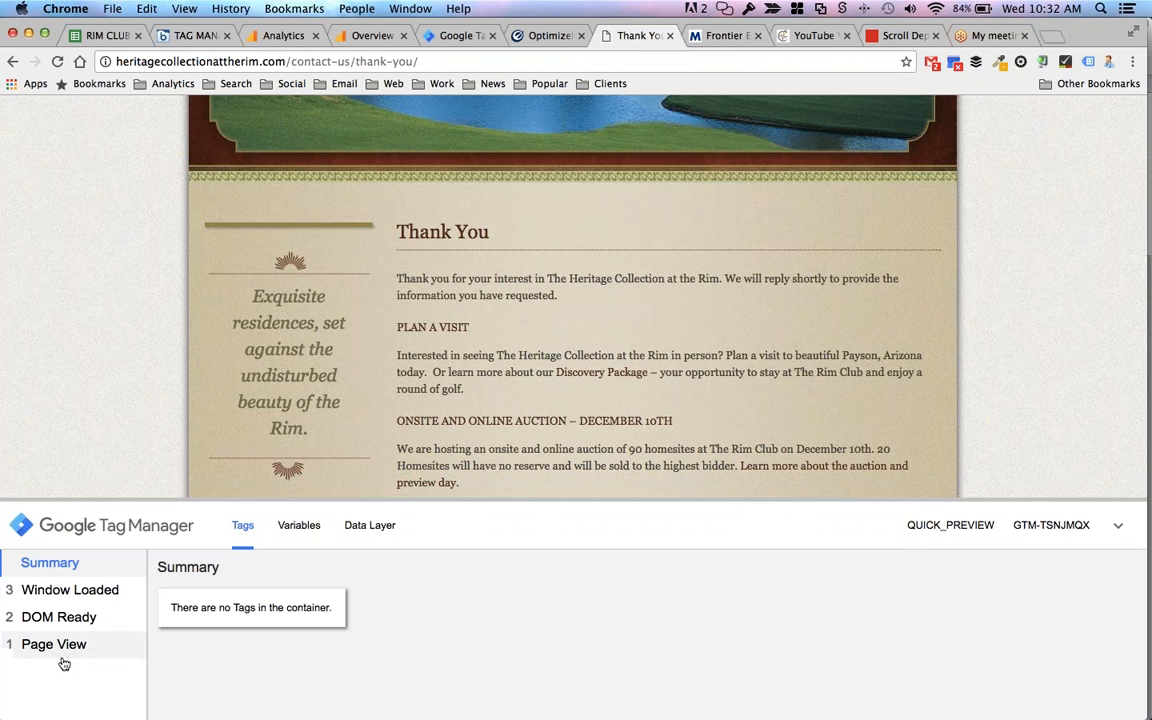
pyautogui.click(42, 562)
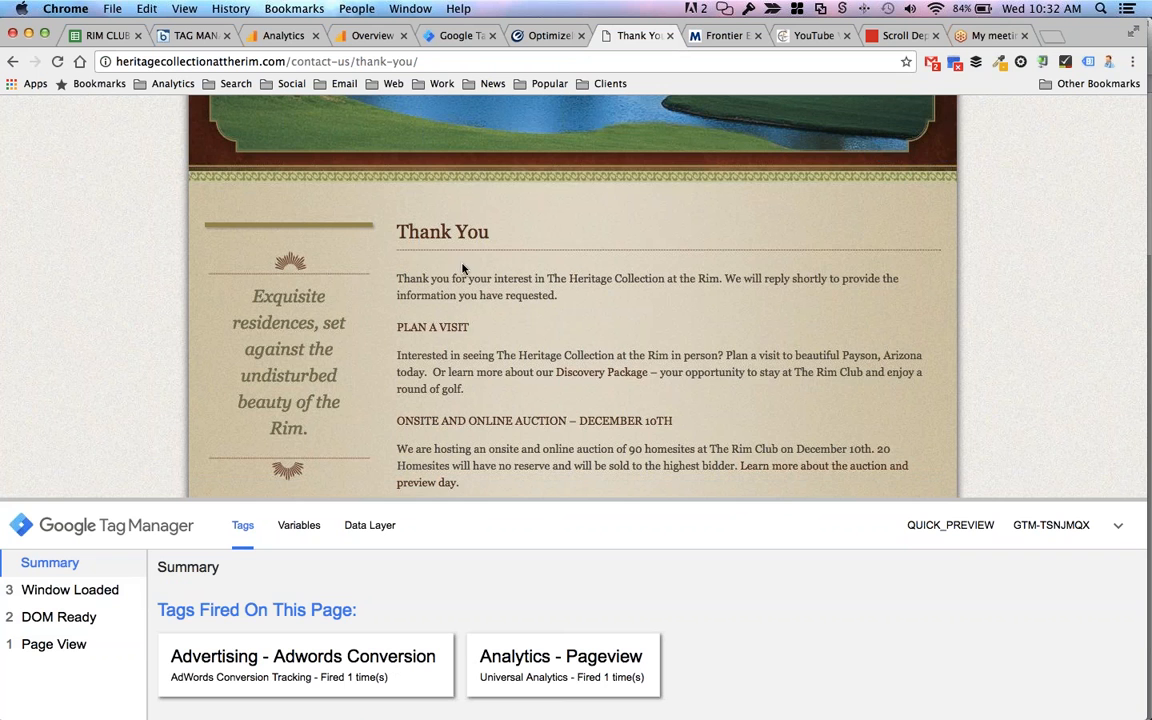
pyautogui.scroll(5, 465, 268)
pyautogui.scroll(-4, 465, 268)
pyautogui.scroll(-2, 465, 268)
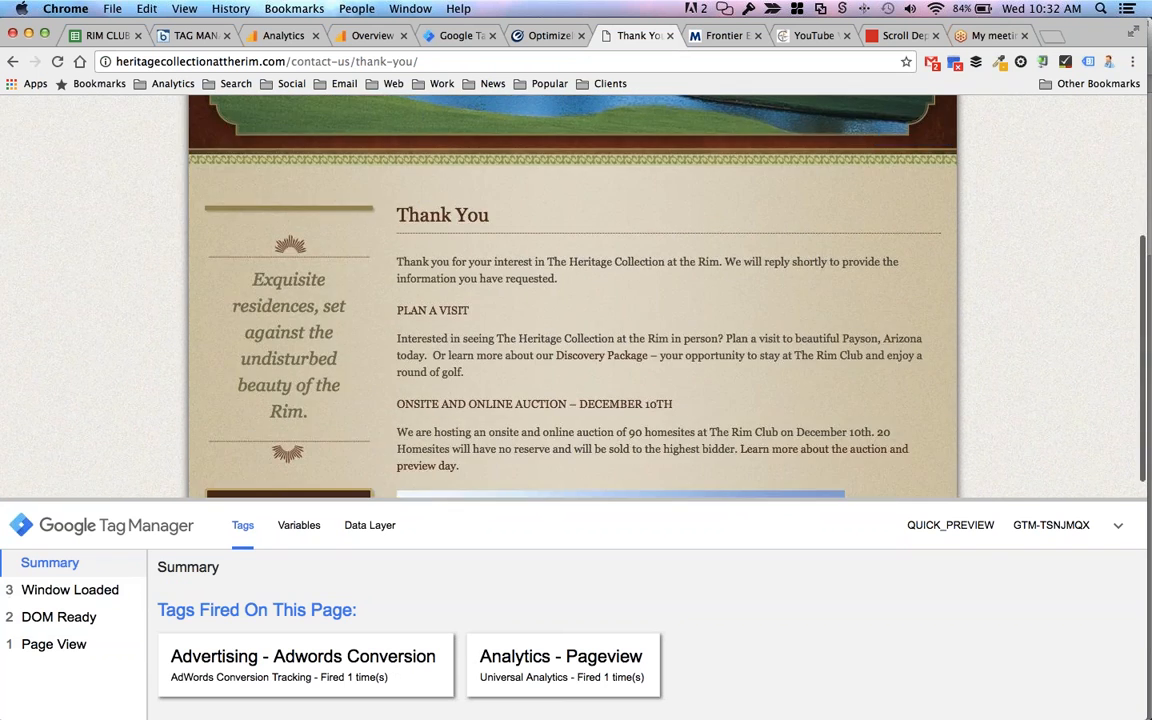
# - Return to Tag Manager and create a tag named "Advertising - Adwords Remarketing" with the AdWords Remarketing type
pyautogui.click(455, 36)
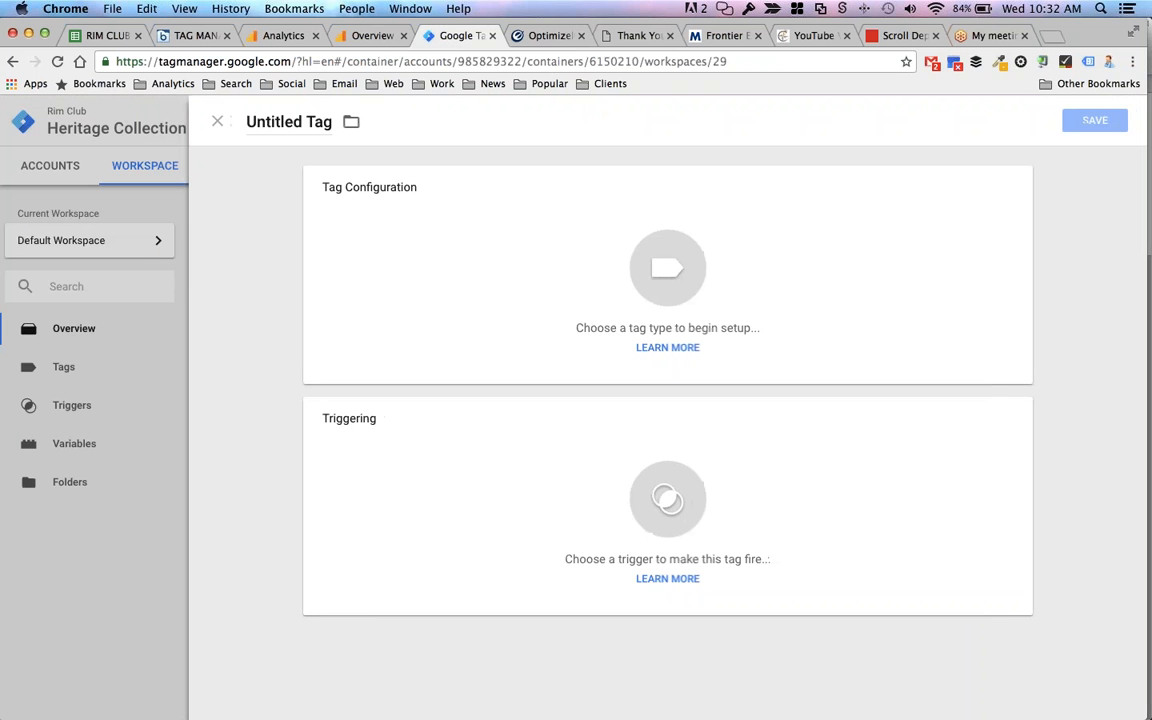
pyautogui.click(303, 124)
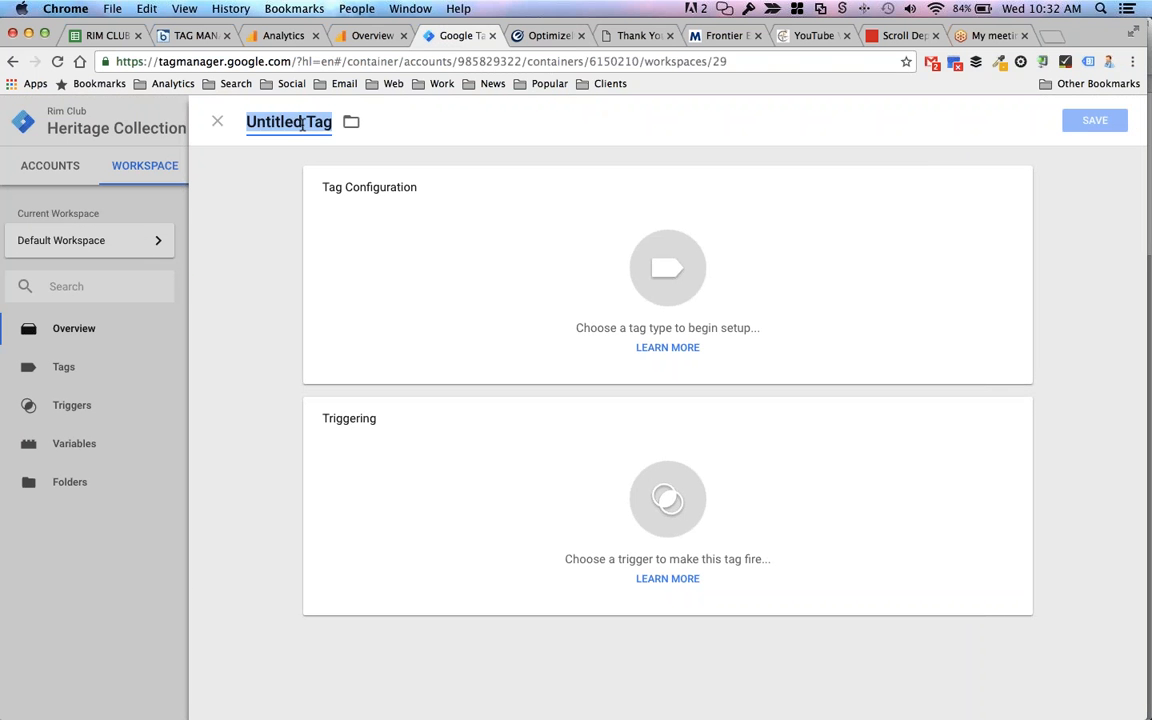
pyautogui.write('Advertising - ')
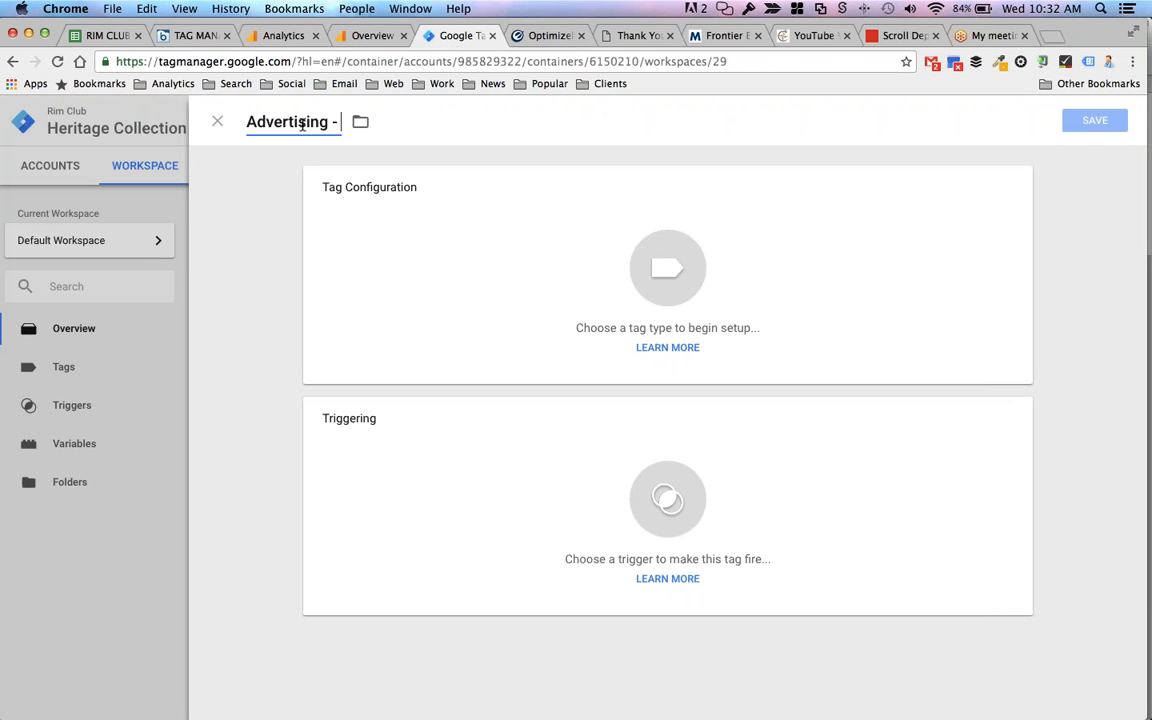
pyautogui.write('Adword')
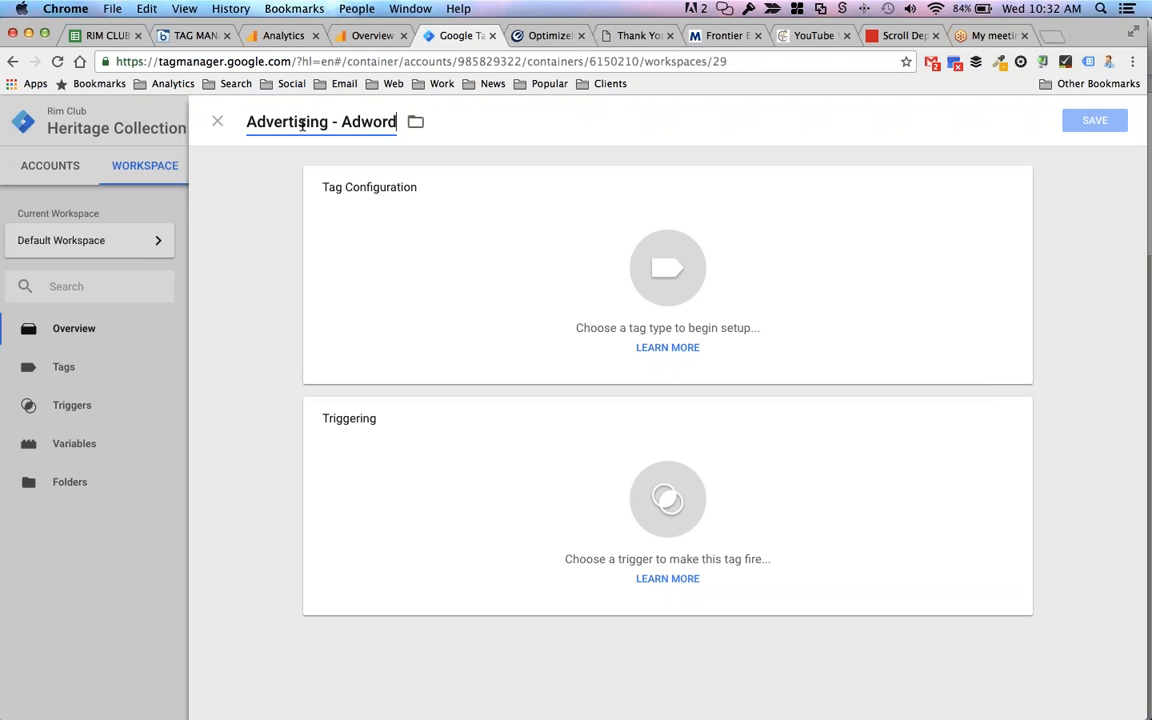
pyautogui.write('s Remarketing')
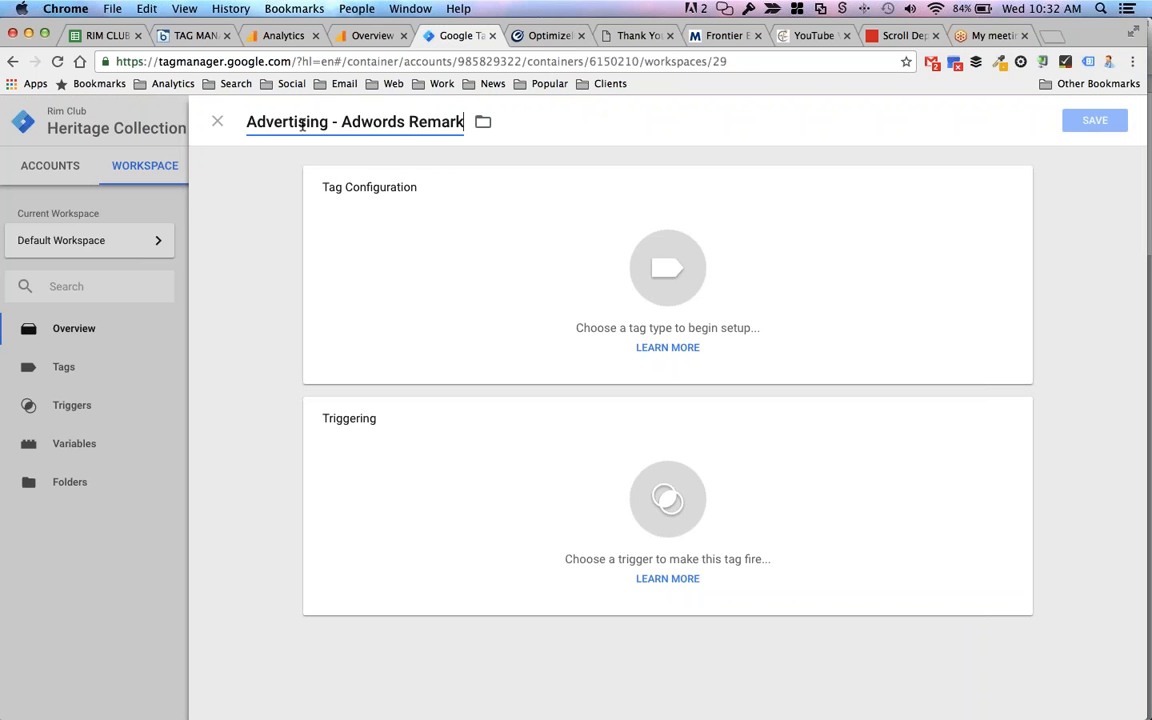
pyautogui.click(668, 265)
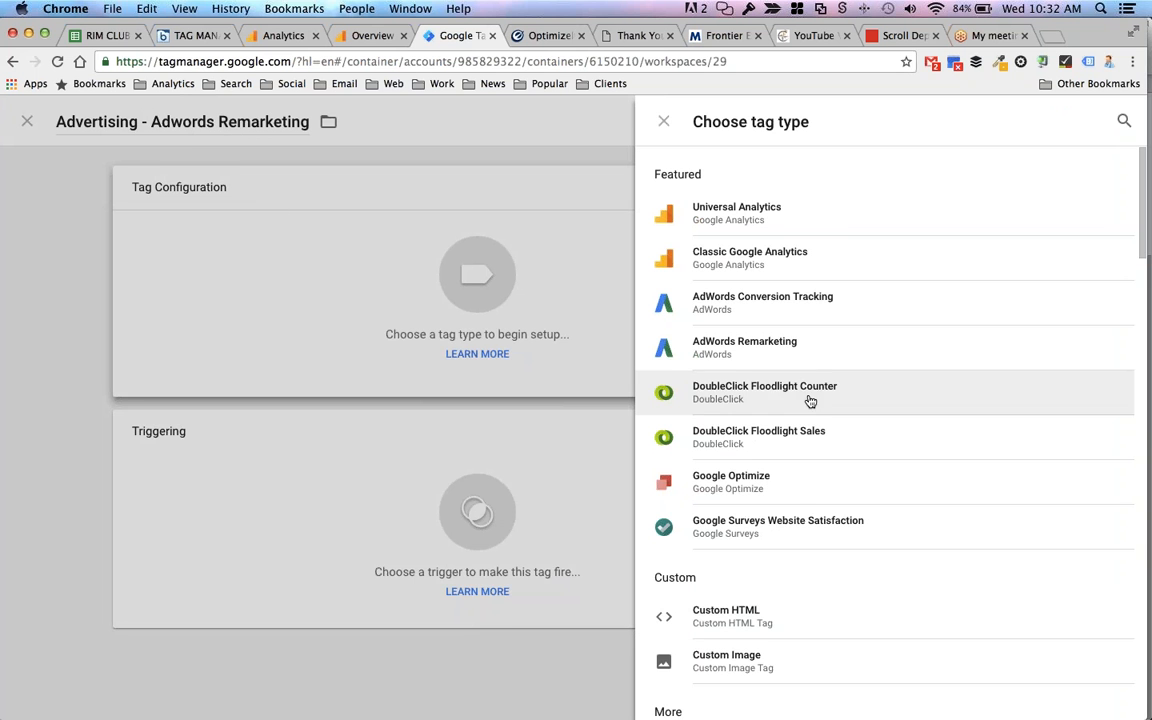
pyautogui.click(835, 353)
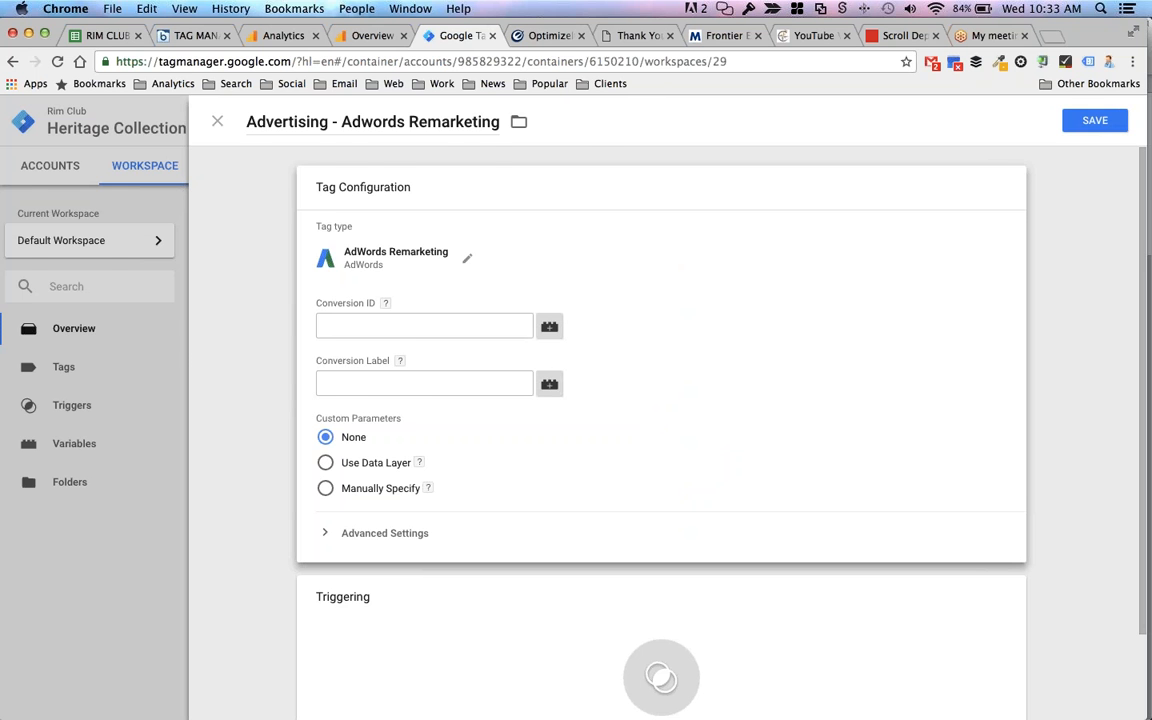
# - Switch to AdWords Campaign Management in Safari, open the remarketing tag details from Audiences, and select the website tag code
pyautogui.moveTo(25, 236)
pyautogui.click(24, 188)
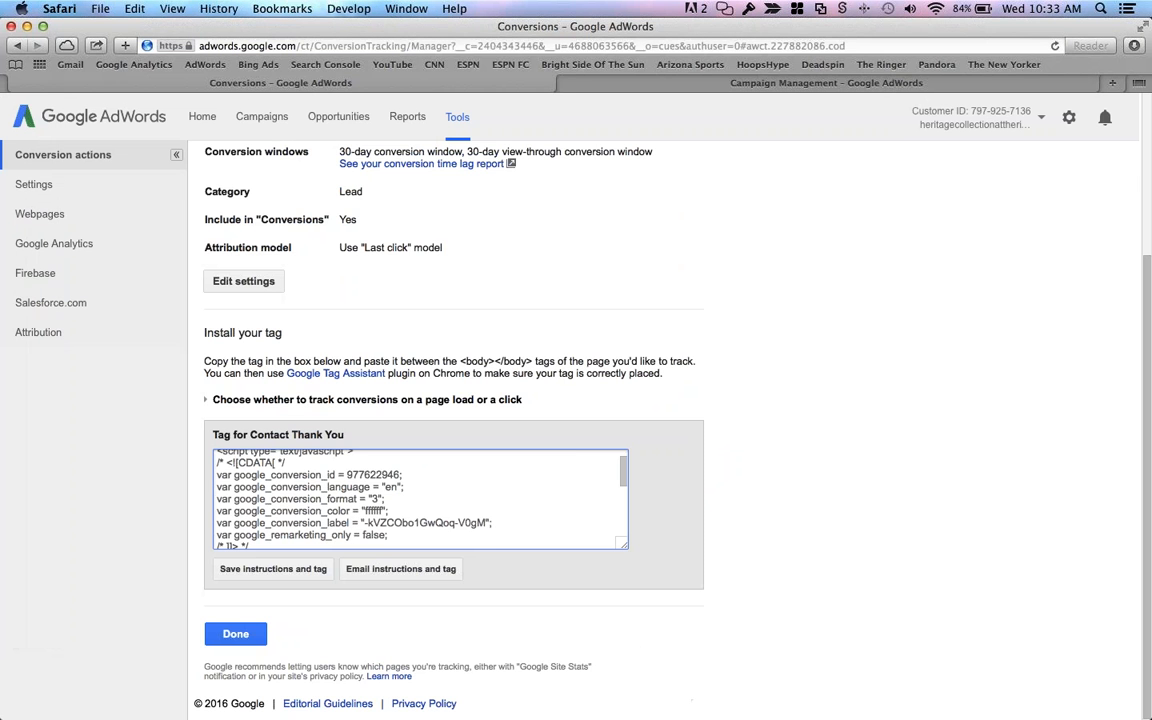
pyautogui.click(575, 82)
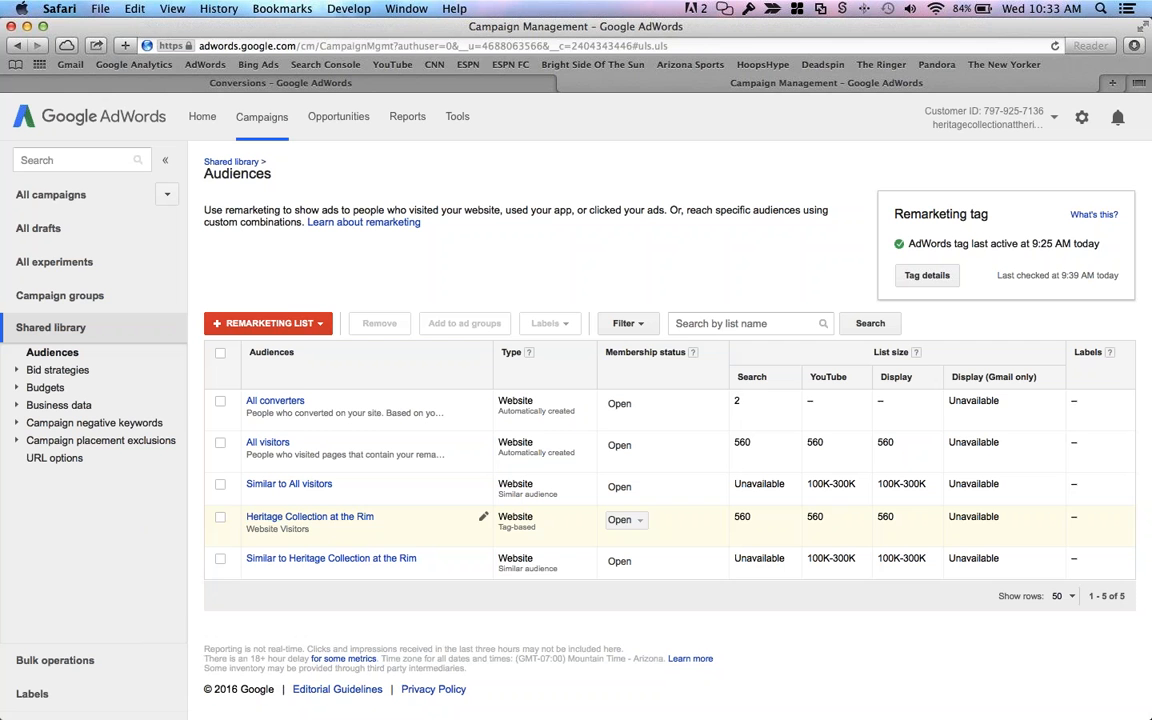
pyautogui.moveTo(402, 32); pyautogui.dragTo(405, 32)
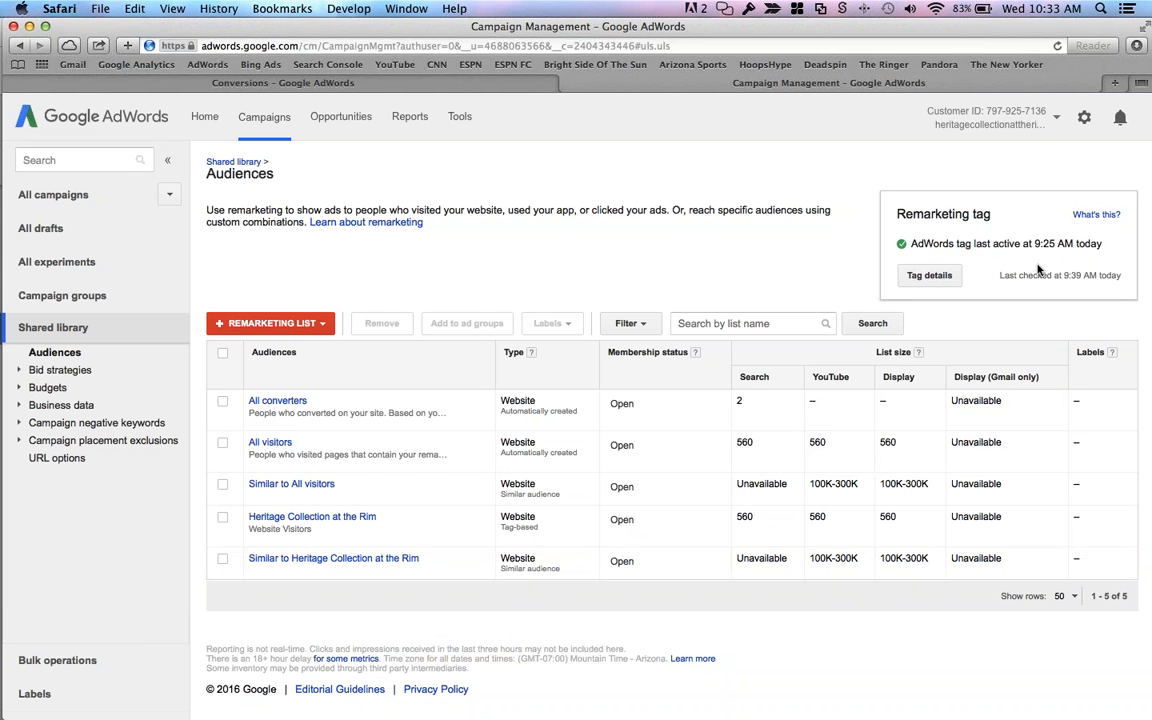
pyautogui.click(925, 279)
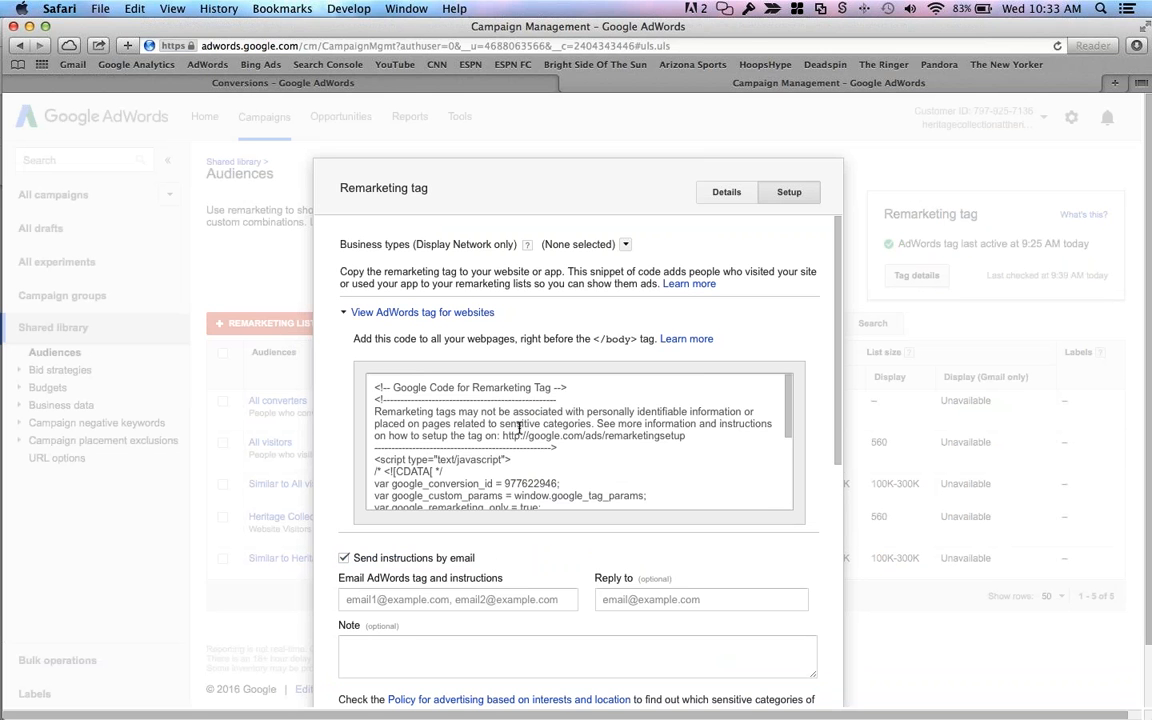
pyautogui.scroll(-3, 400, 403)
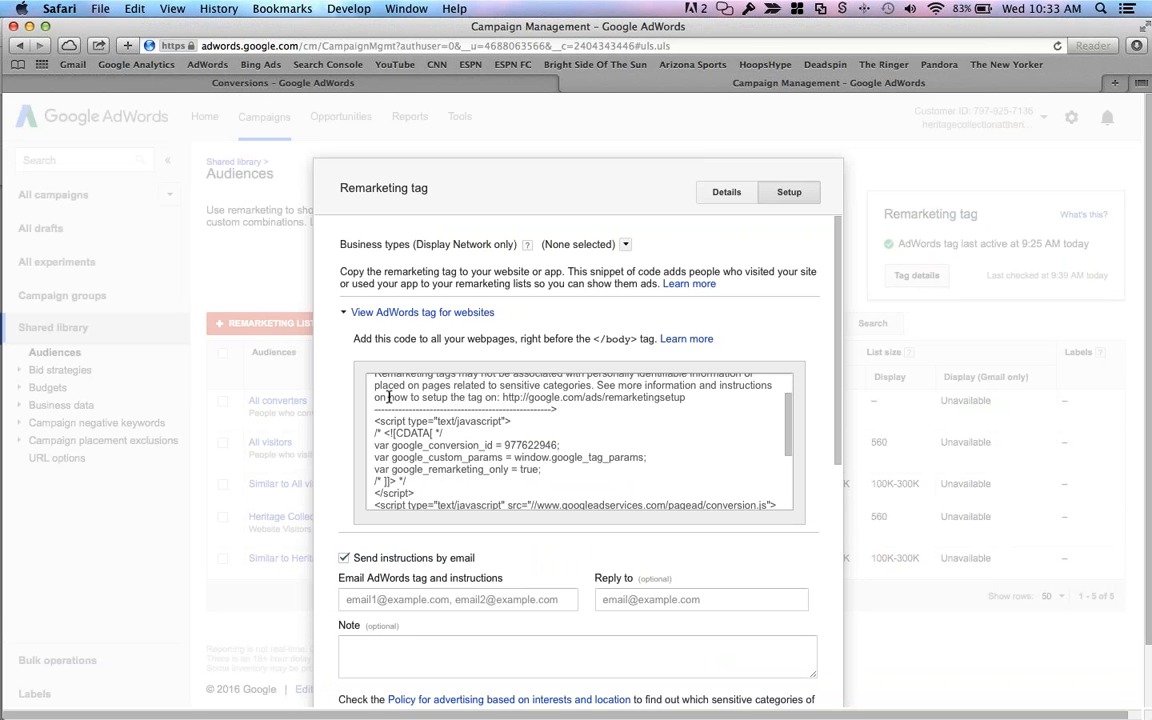
pyautogui.click(539, 445)
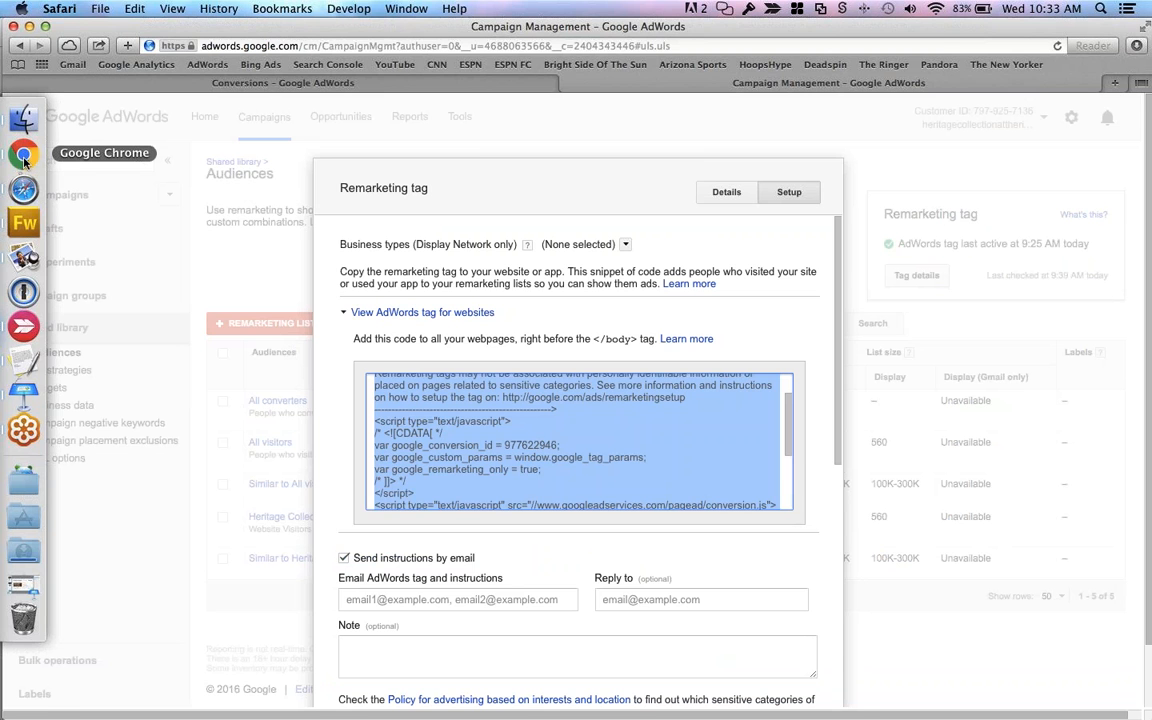
# - Compare the code with the remarketing tag's fields in Chrome, and return to Safari to close the remarketing tag details
pyautogui.click(25, 158)
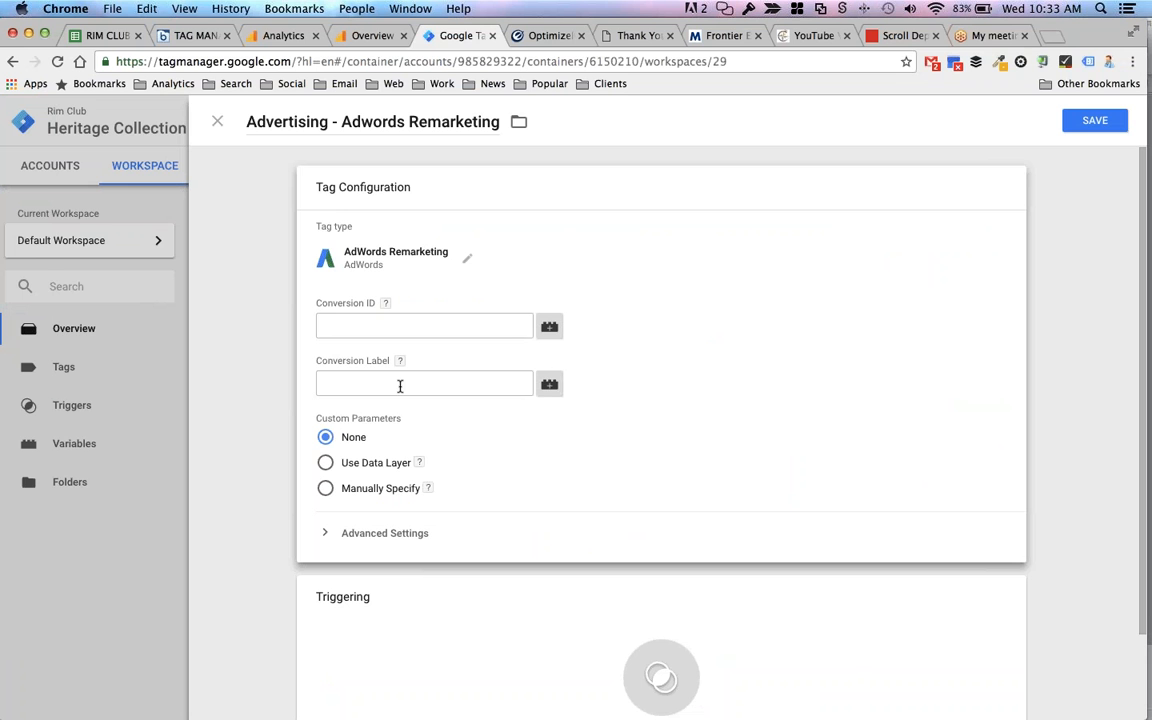
pyautogui.moveTo(3, 290)
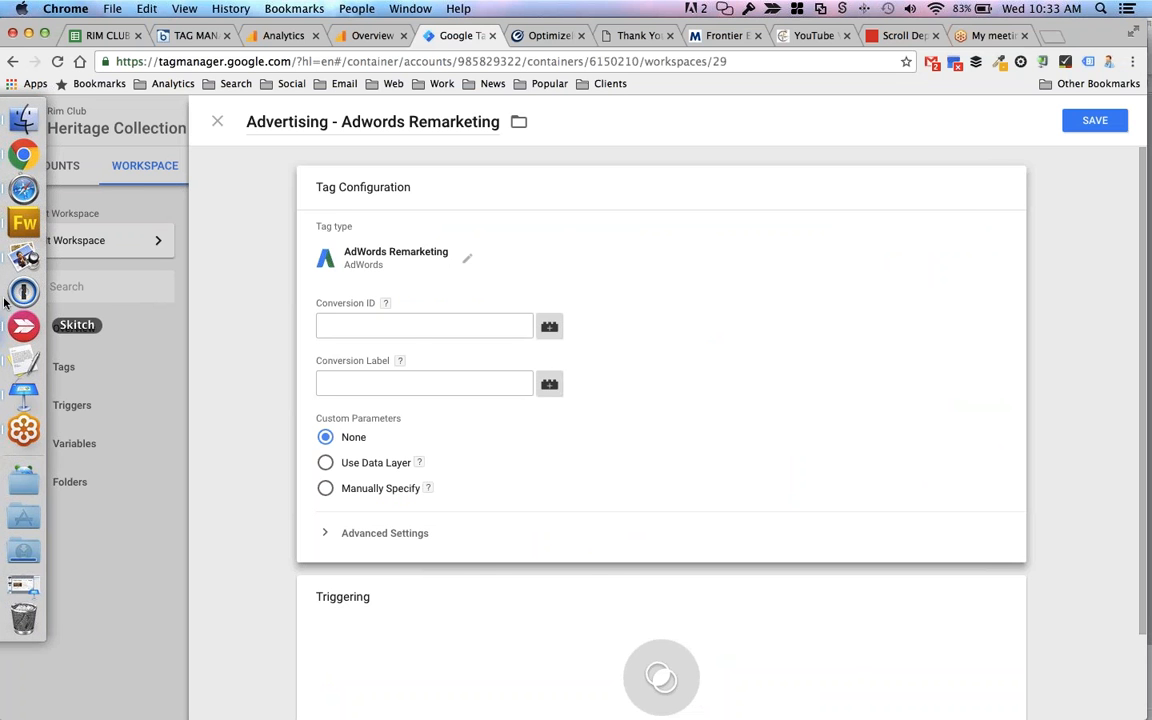
pyautogui.click(25, 192)
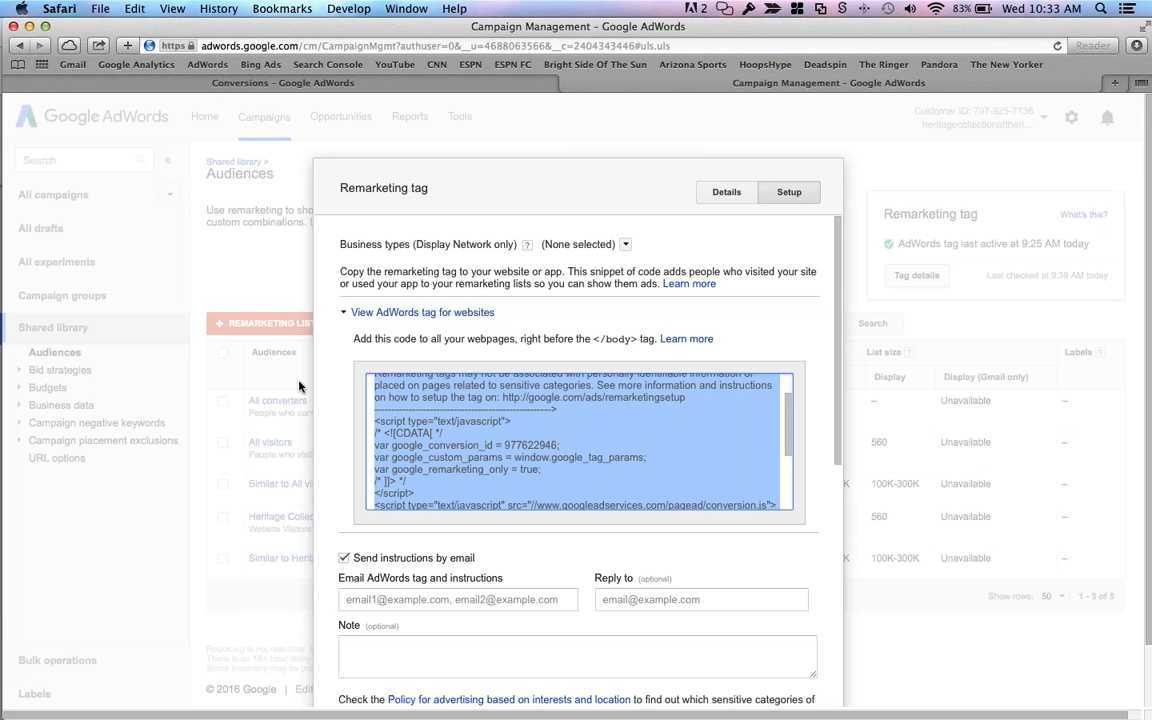
pyautogui.scroll(-3, 578, 500)
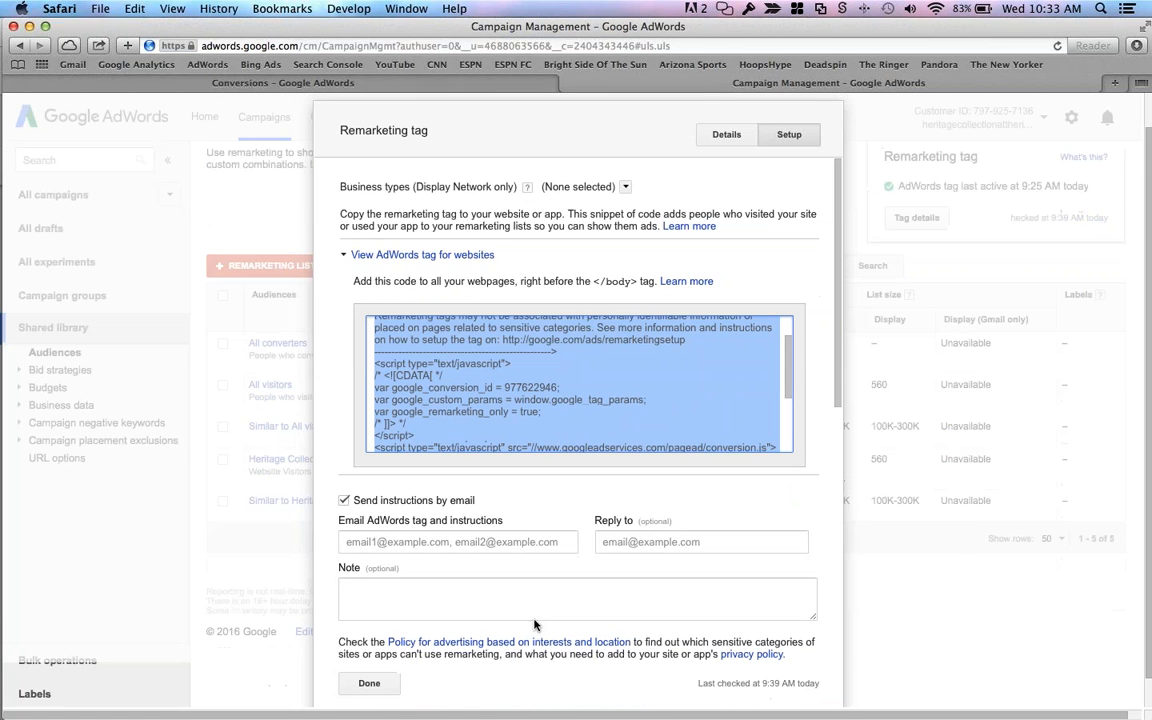
pyautogui.click(368, 674)
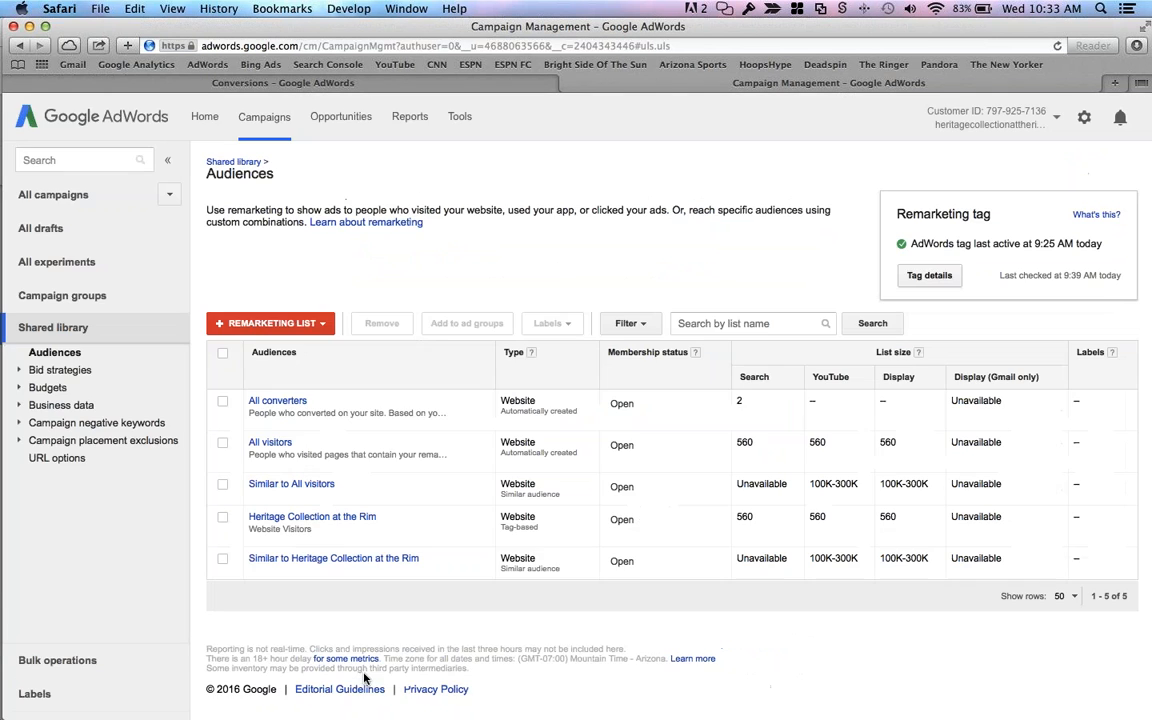
# - Start a website visitors remarketing list named "Some Kind of Tag" that adds visitors of a page with a specific tag
pyautogui.click(269, 330)
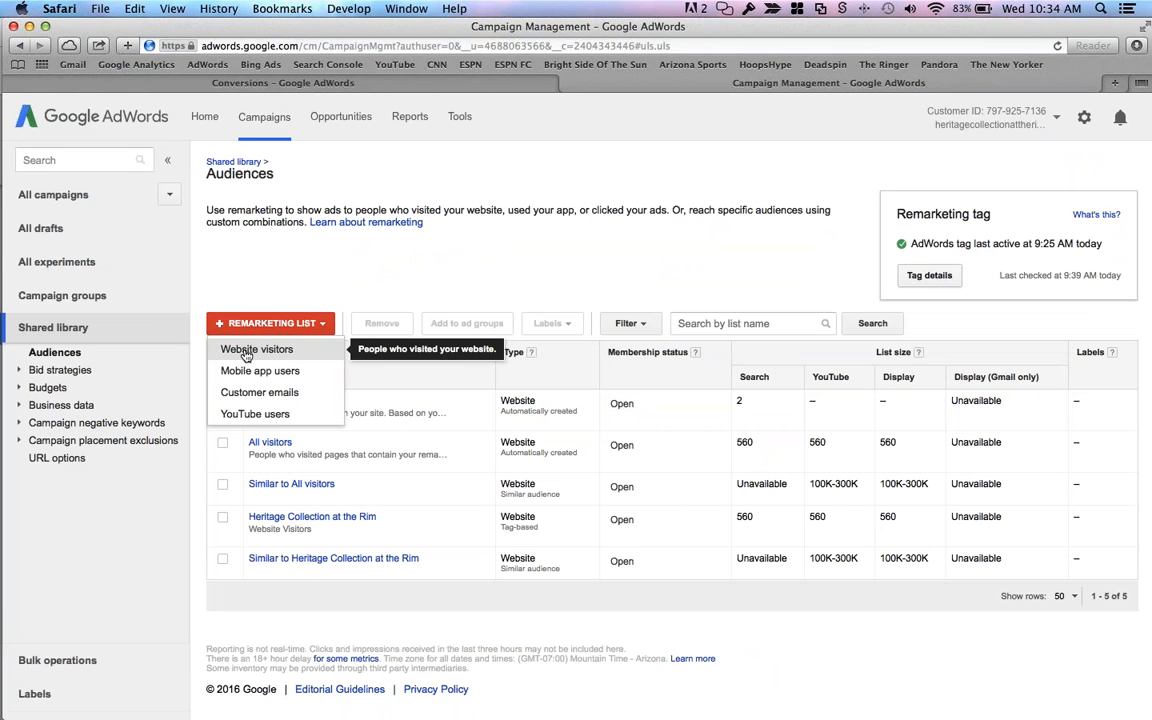
pyautogui.click(250, 349)
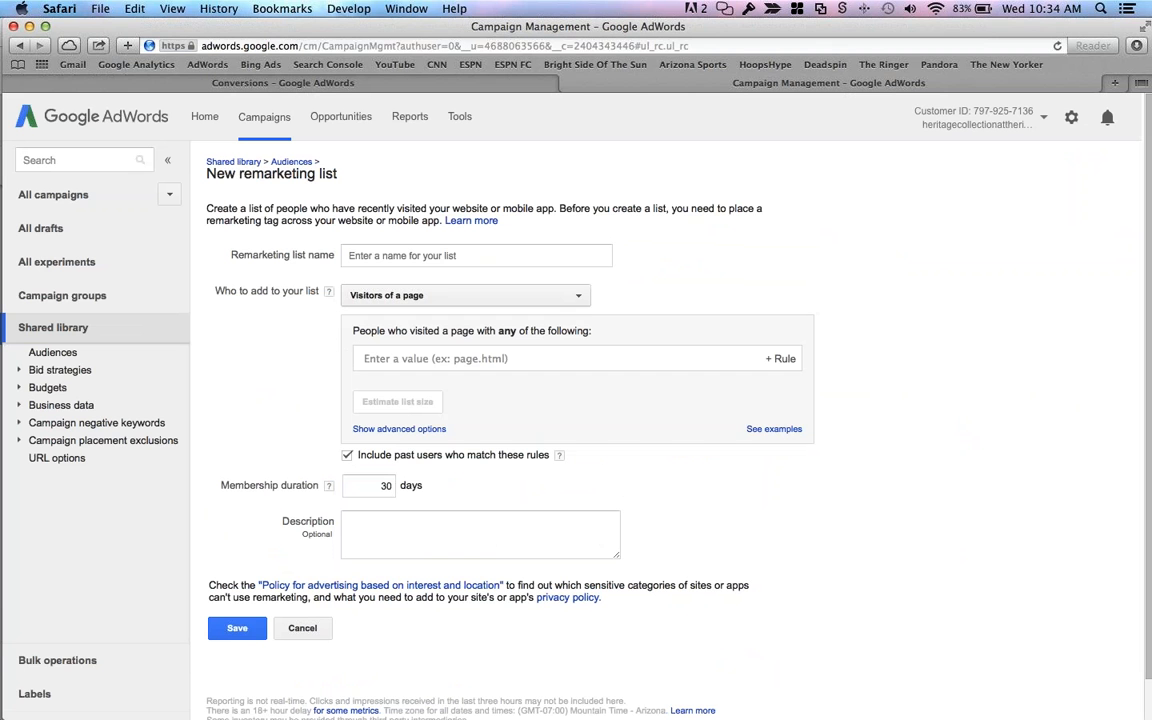
pyautogui.click(420, 257)
pyautogui.write('S')
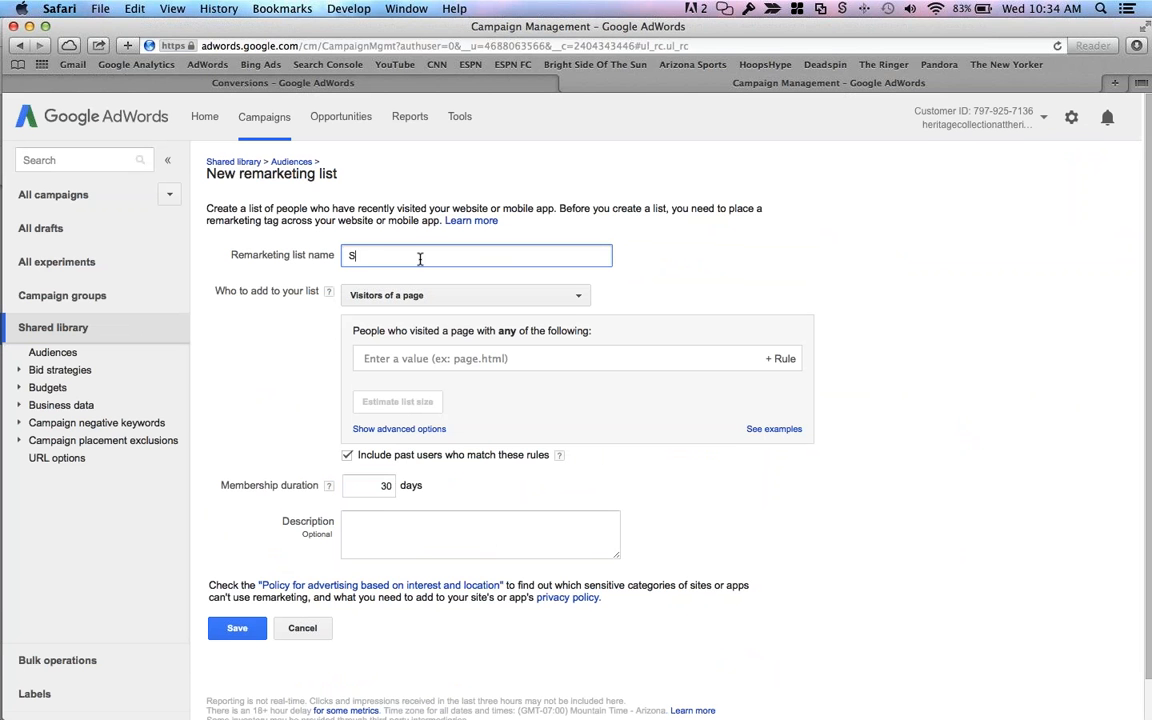
pyautogui.write('ome Kind of Tag')
pyautogui.click(411, 296)
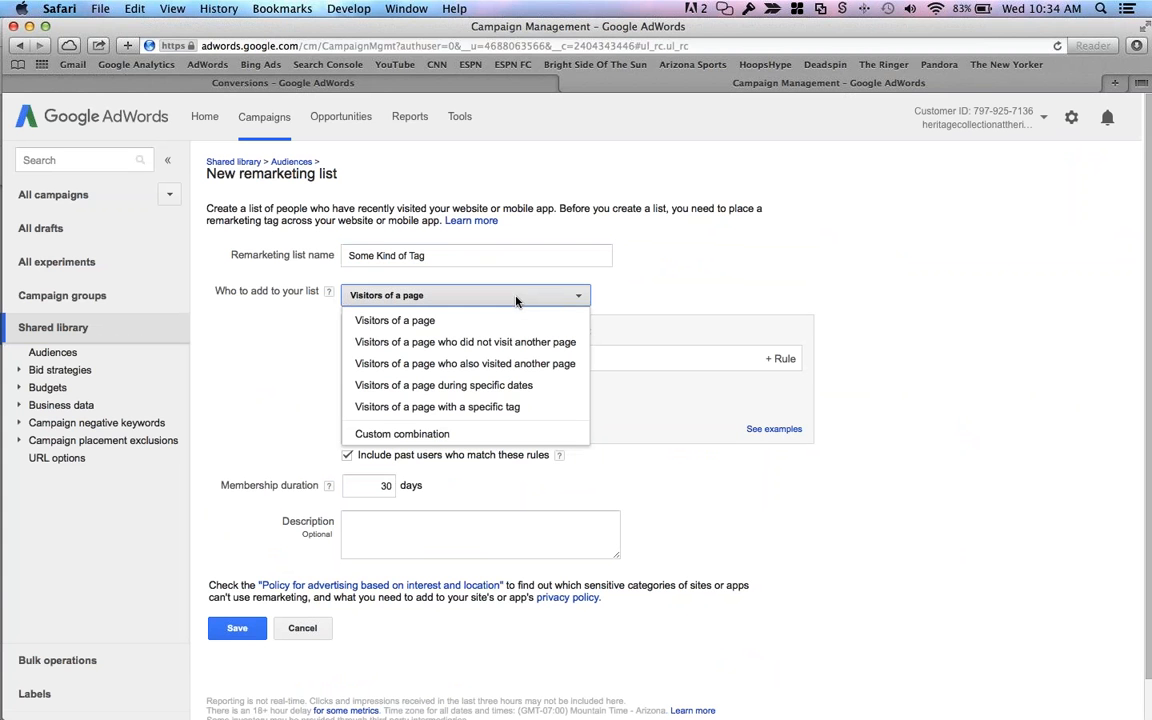
pyautogui.click(488, 407)
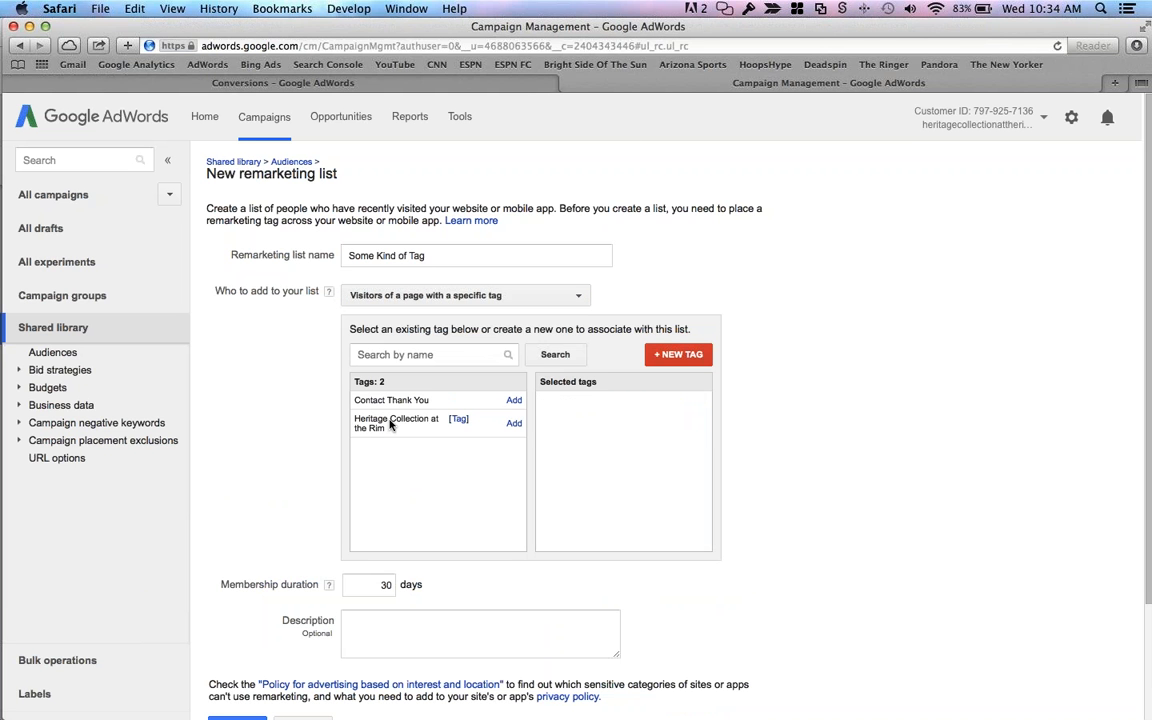
# - Leave the new remarketing list for Audiences, edit the Heritage Collection at the Rim list, and open its tag code
pyautogui.click(95, 353)
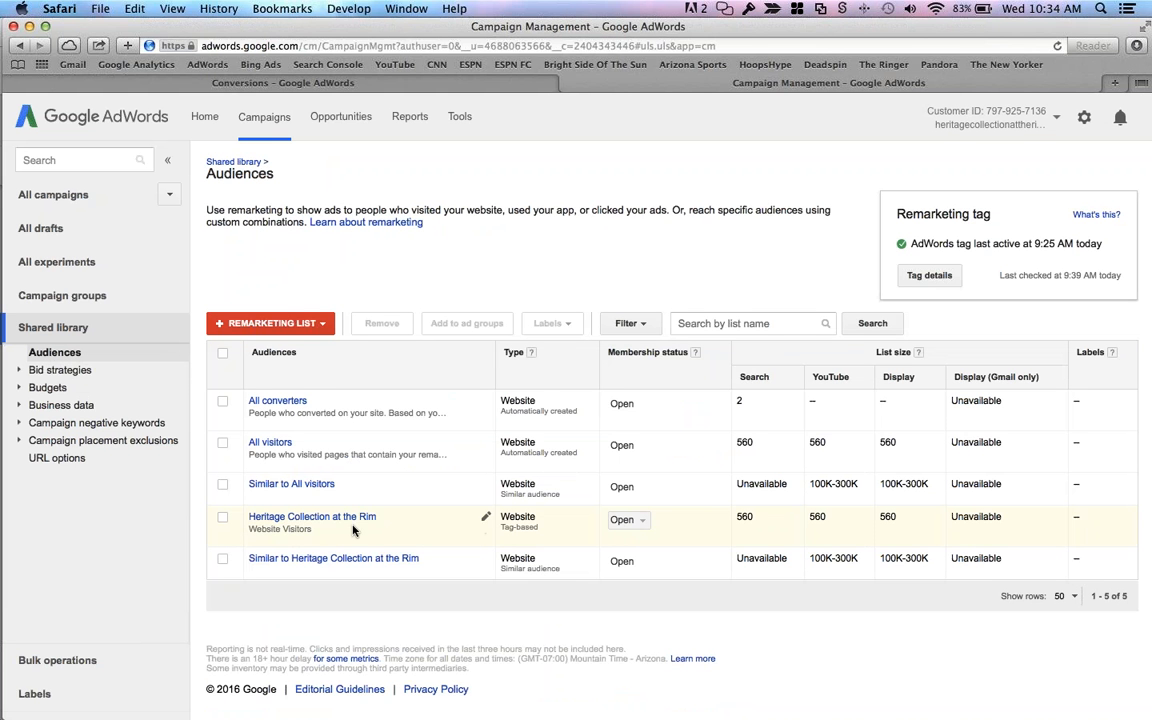
pyautogui.click(320, 518)
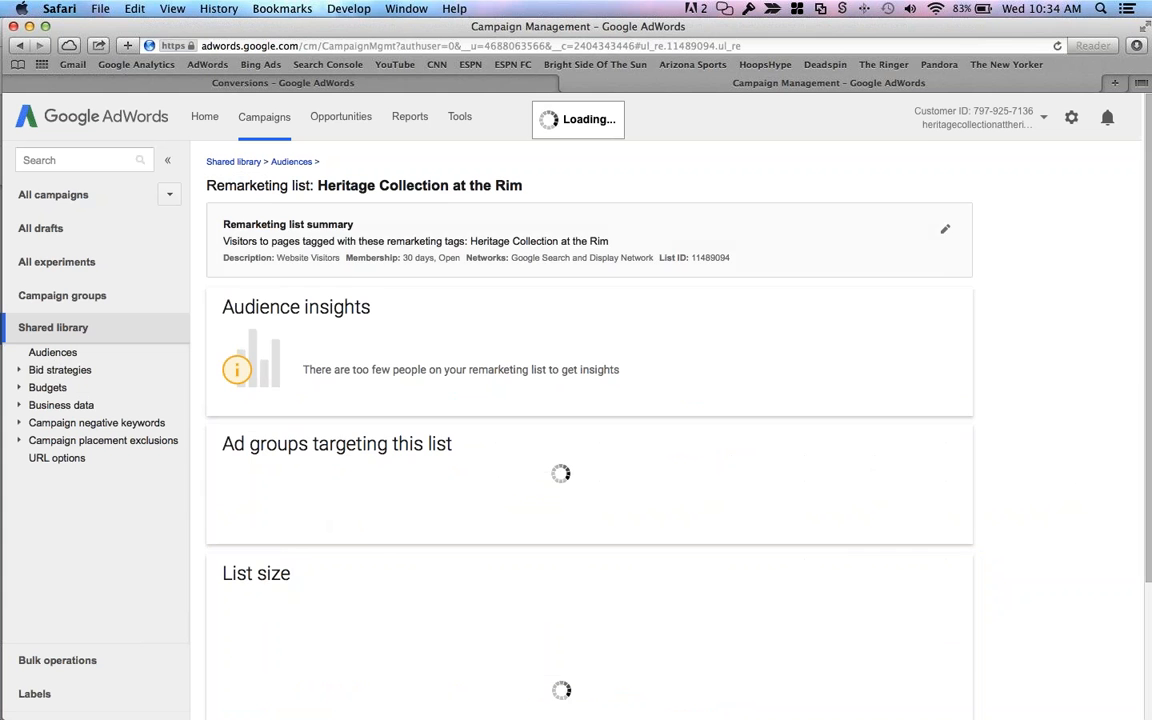
pyautogui.click(945, 229)
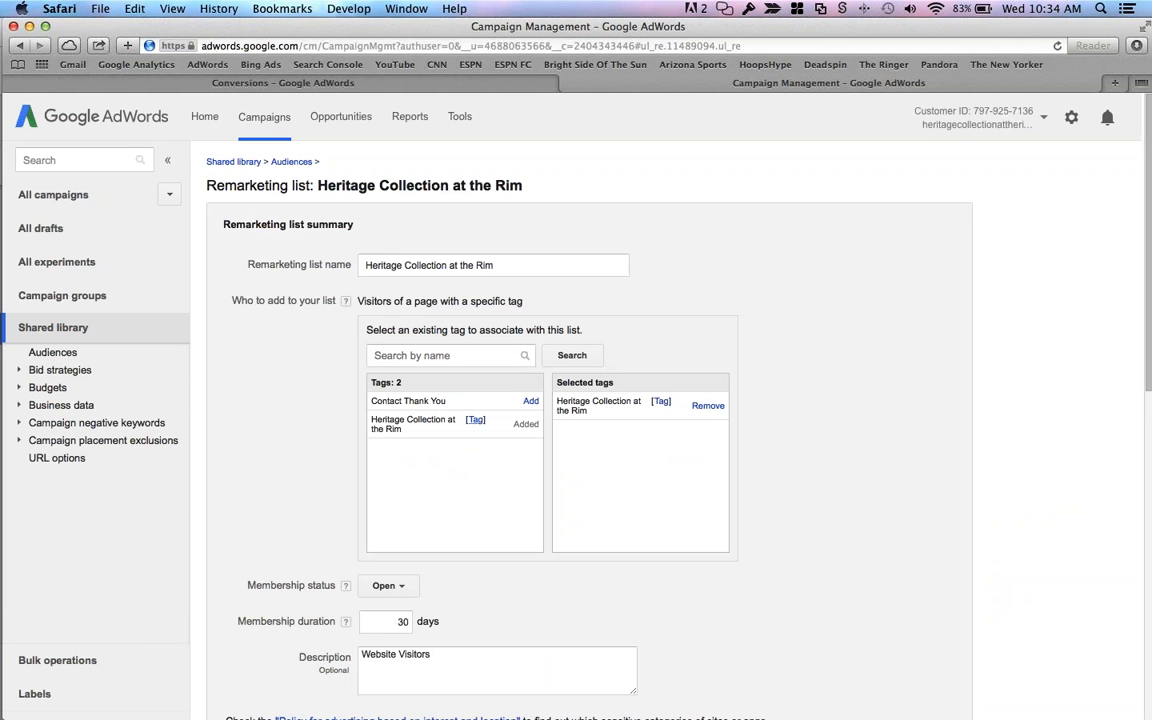
pyautogui.click(476, 420)
# - Locate the google_conversion_id and google_conversion_label lines in the Heritage Collection at the Rim remarketing code
pyautogui.scroll(-1, 406, 446)
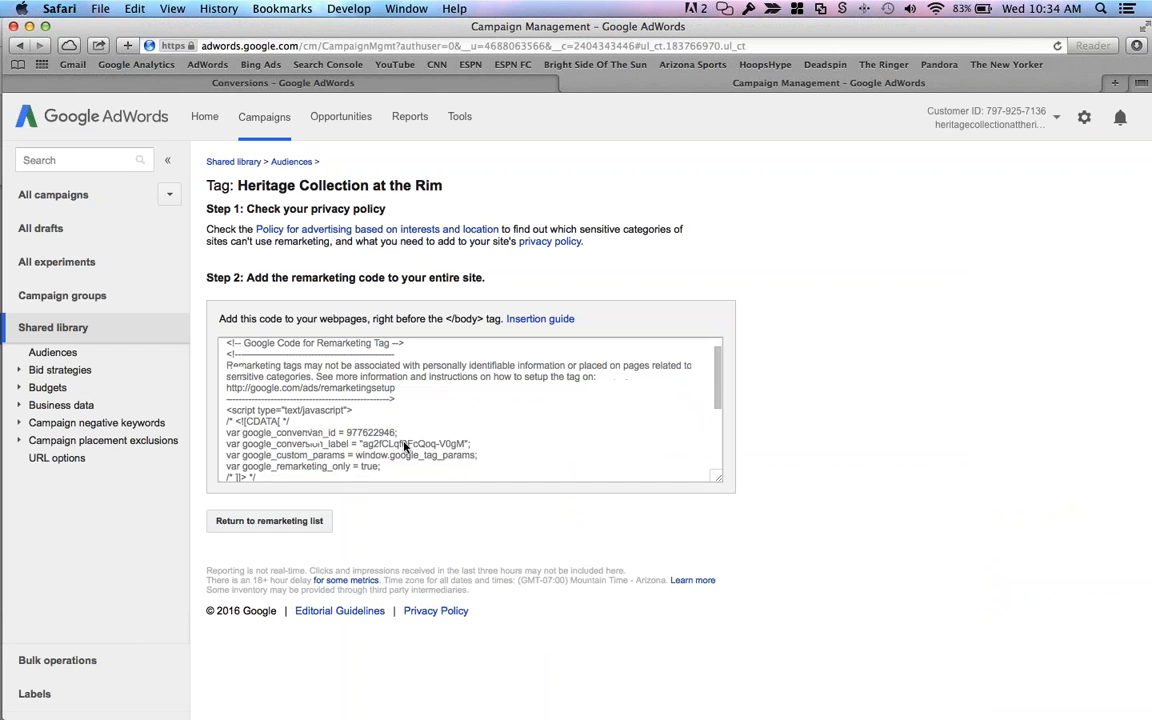
pyautogui.scroll(-1, 406, 446)
pyautogui.moveTo(226, 430); pyautogui.dragTo(416, 428)
pyautogui.click(358, 444)
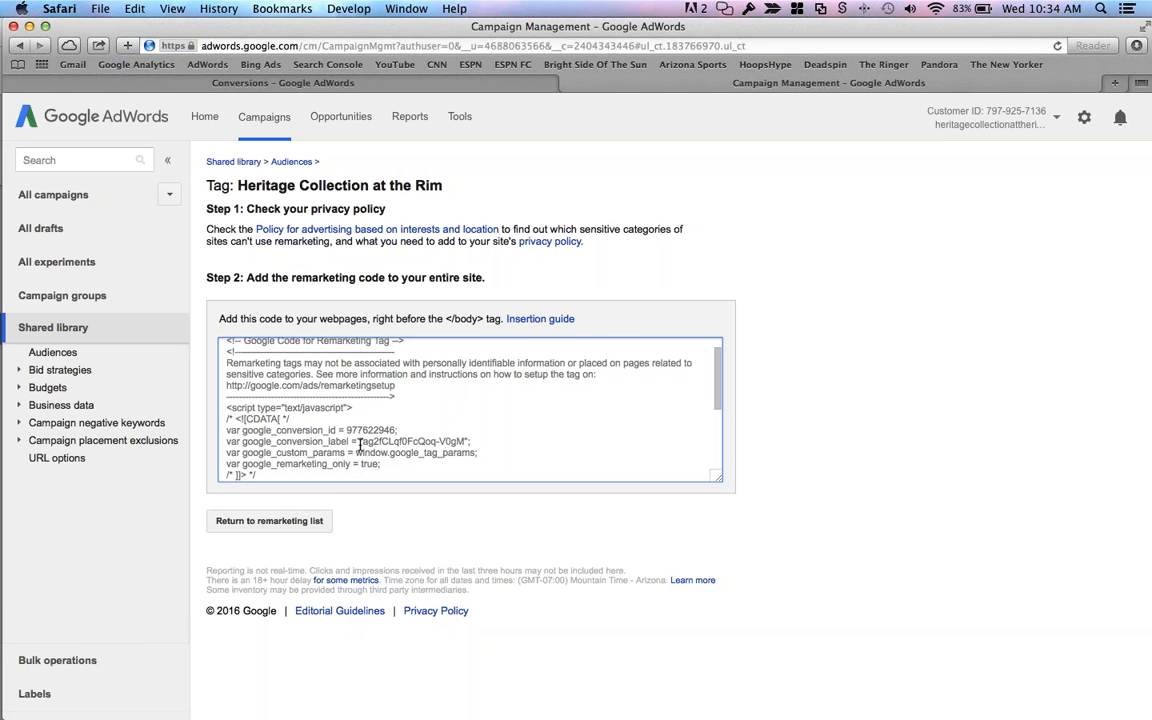
pyautogui.moveTo(227, 442); pyautogui.dragTo(488, 447)
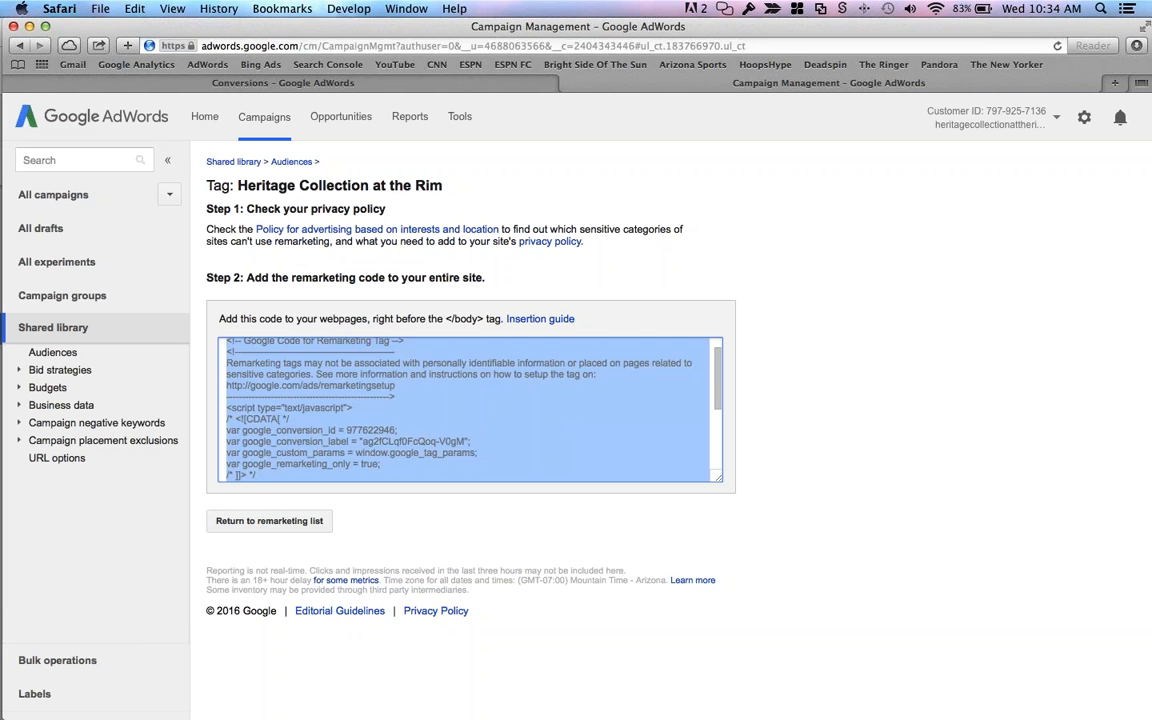
pyautogui.click(488, 447)
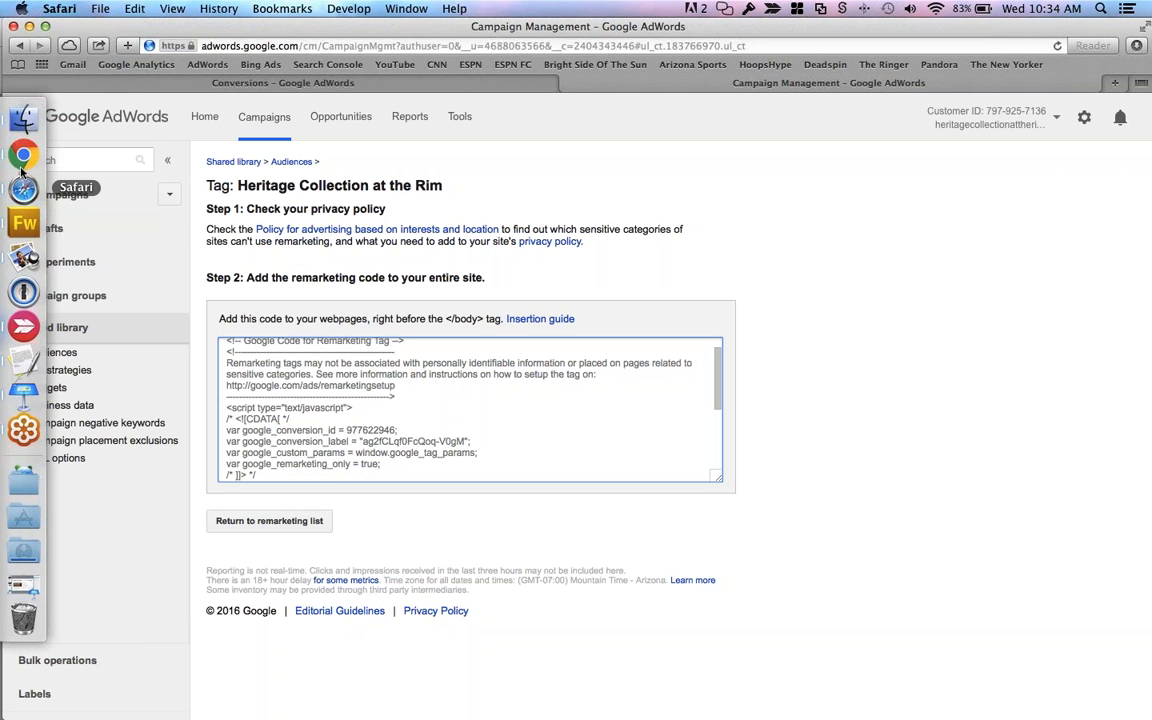
pyautogui.click(20, 154)
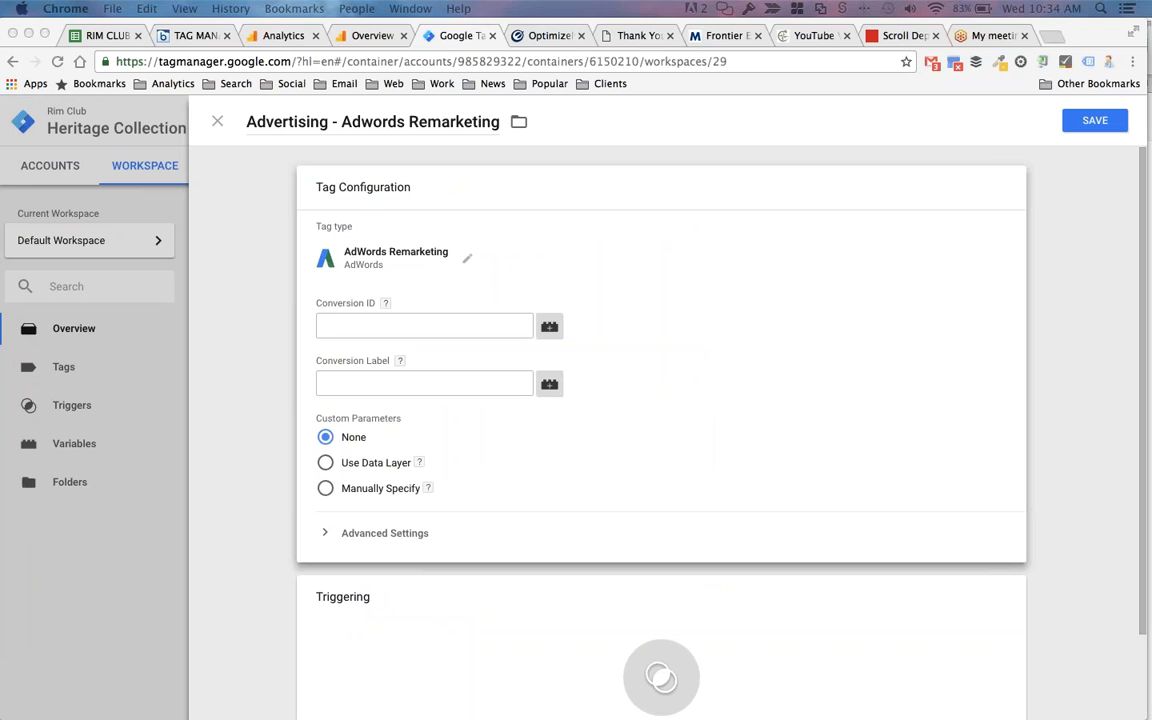
pyautogui.click(427, 330)
pyautogui.write('977622946')
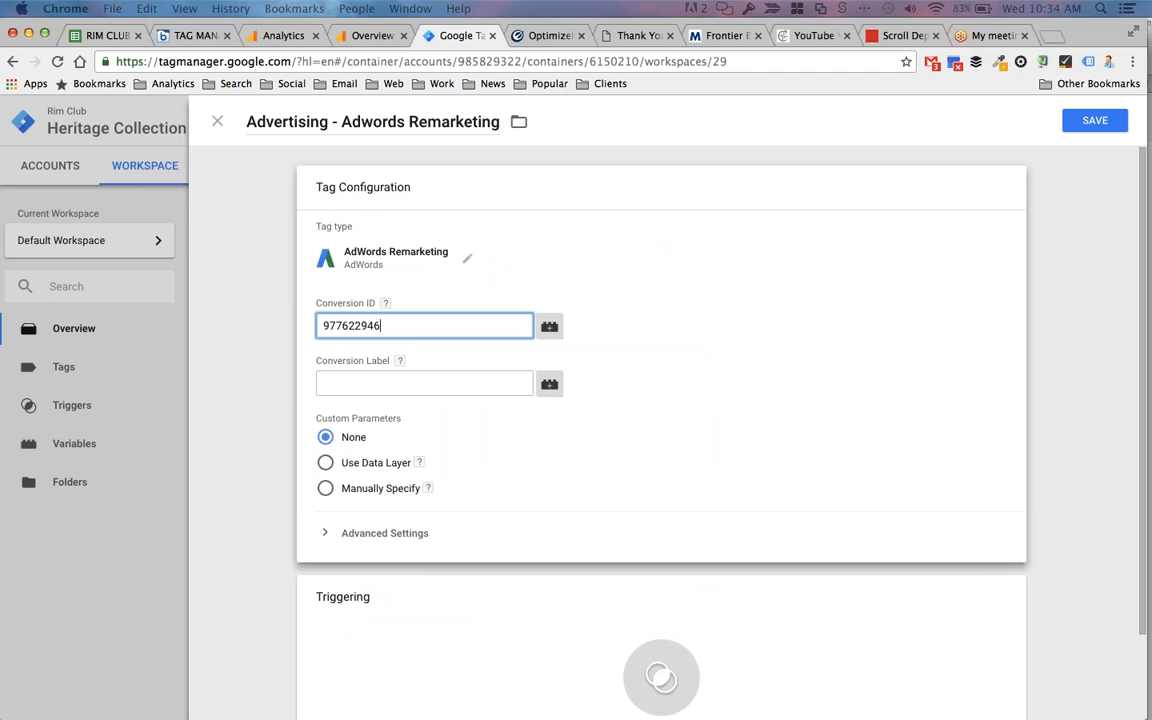
pyautogui.press('super+Tab')
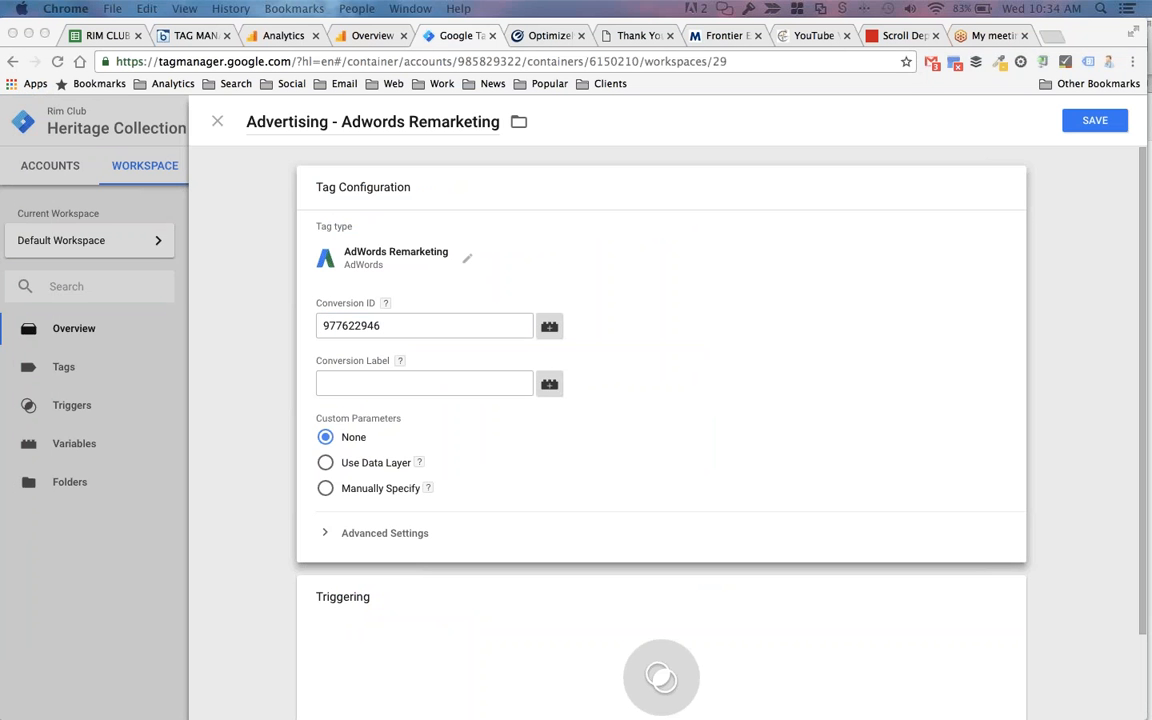
pyautogui.click(414, 383)
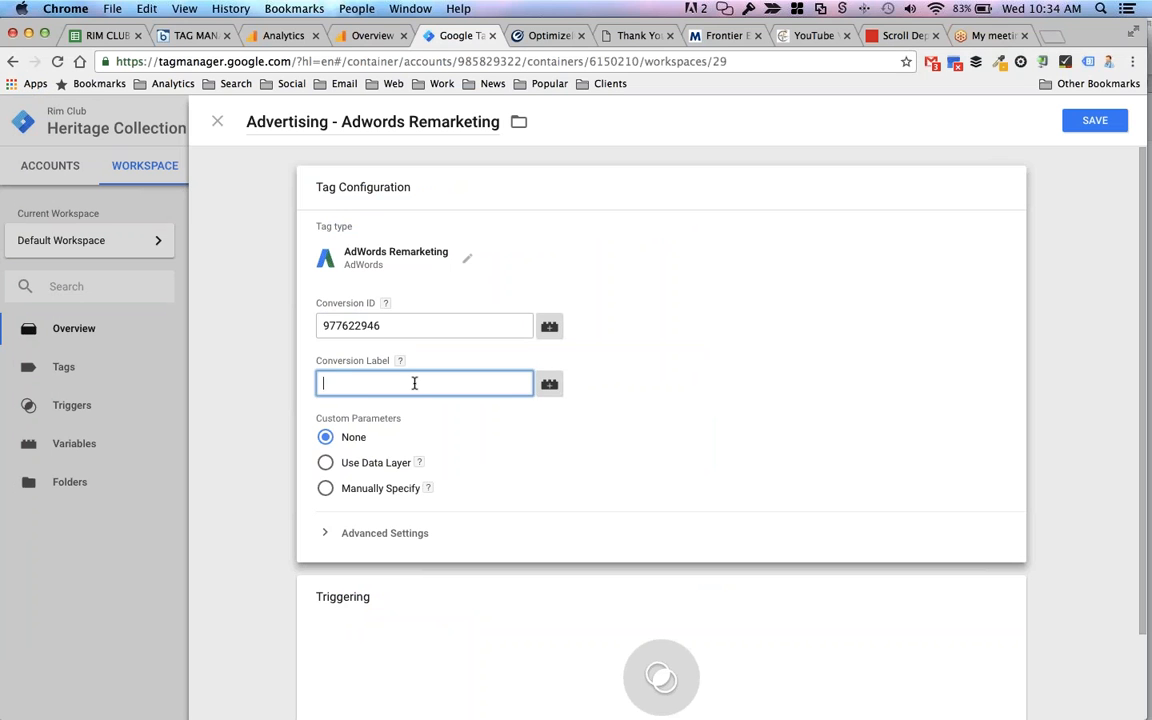
pyautogui.write('ag2fCLqf0FcQoq-Y0gM')
pyautogui.click(640, 420)
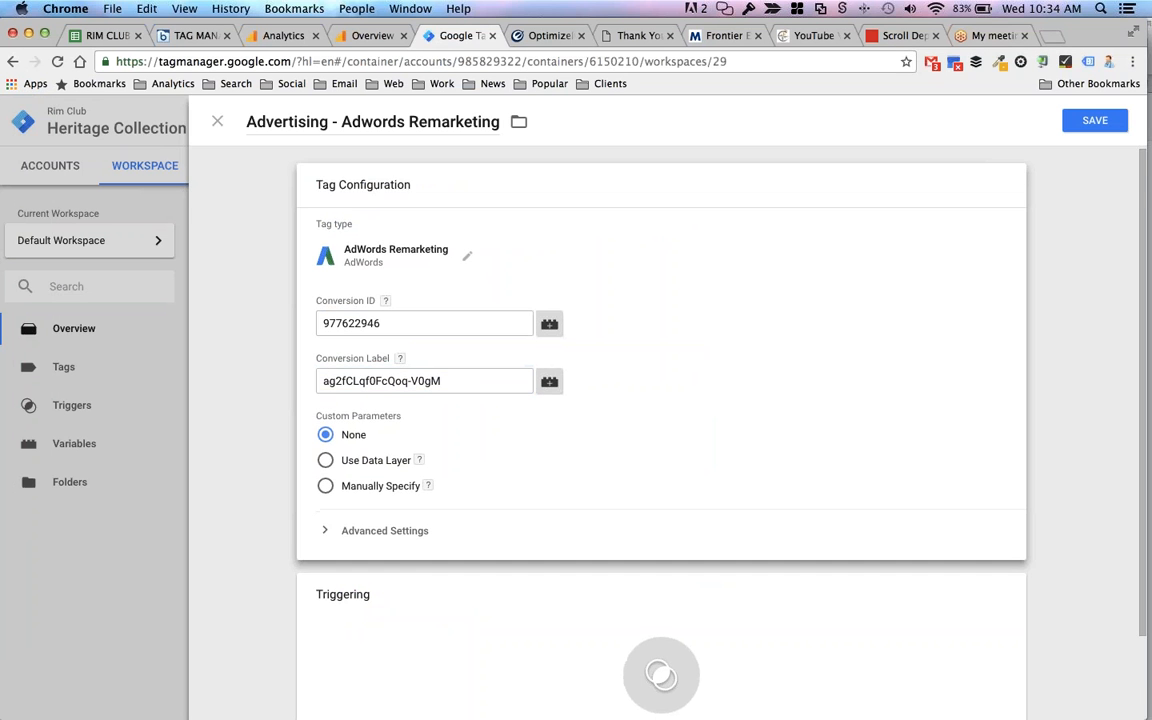
# - Assign the All Pages trigger to the AdWords remarketing tag and save the tag
pyautogui.scroll(-1, 640, 420)
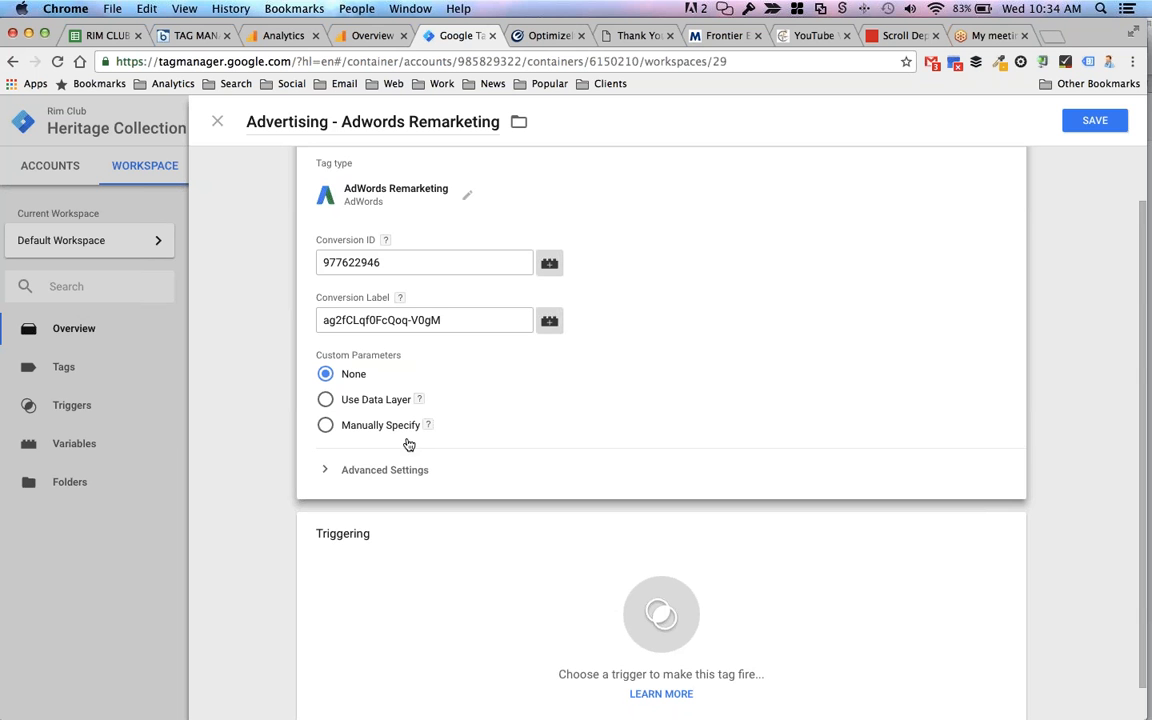
pyautogui.scroll(-1, 406, 442)
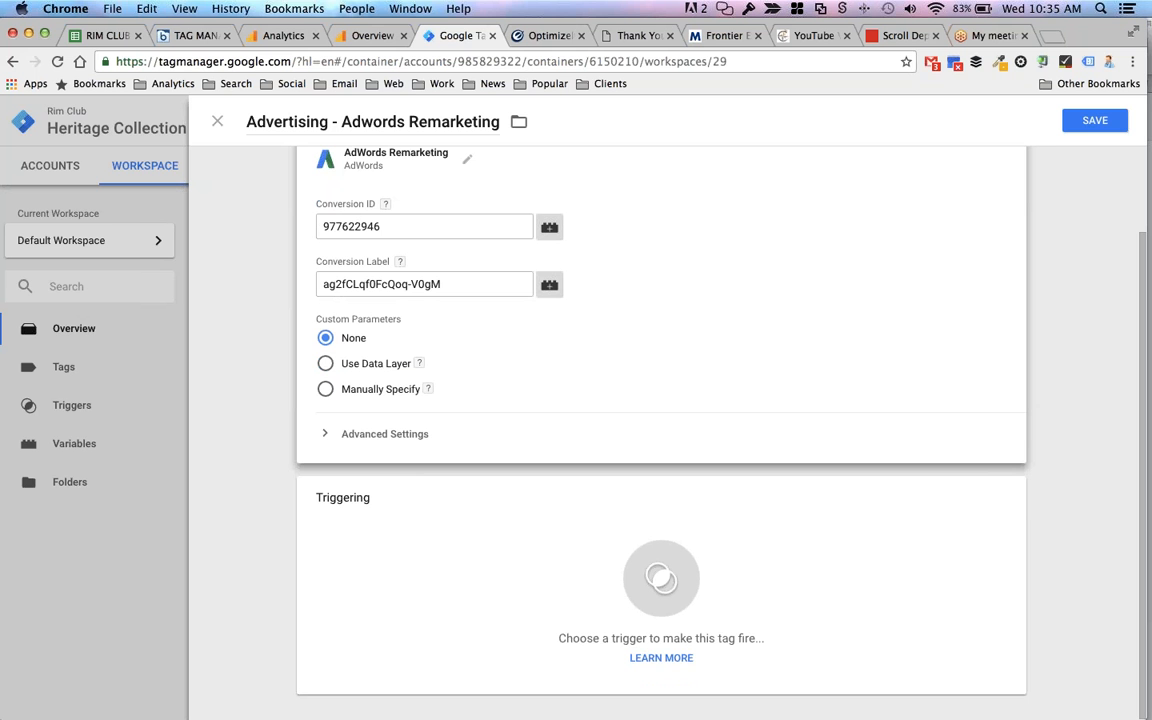
pyautogui.click(584, 566)
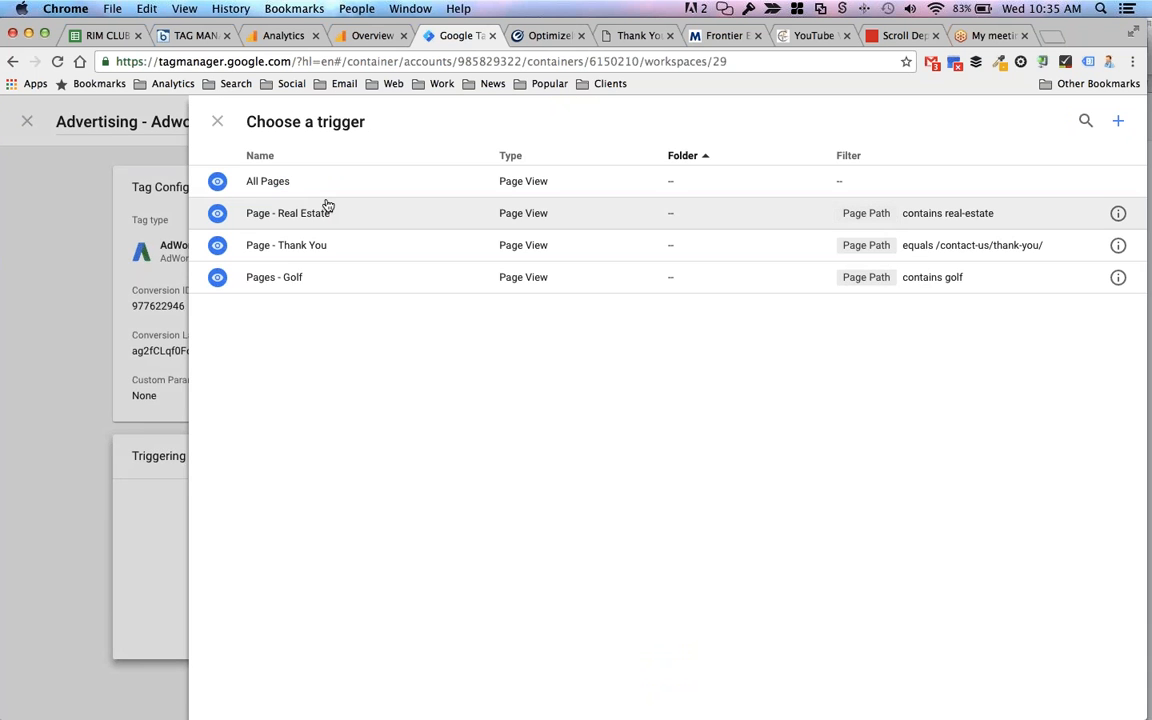
pyautogui.click(339, 190)
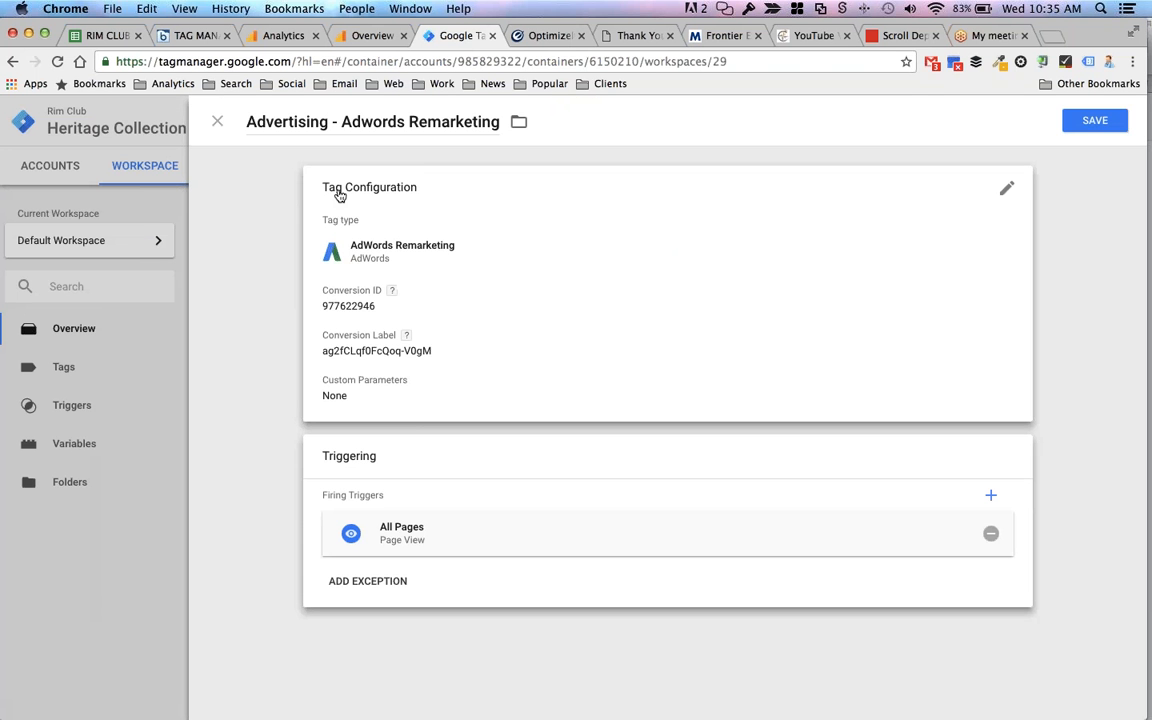
pyautogui.click(1097, 121)
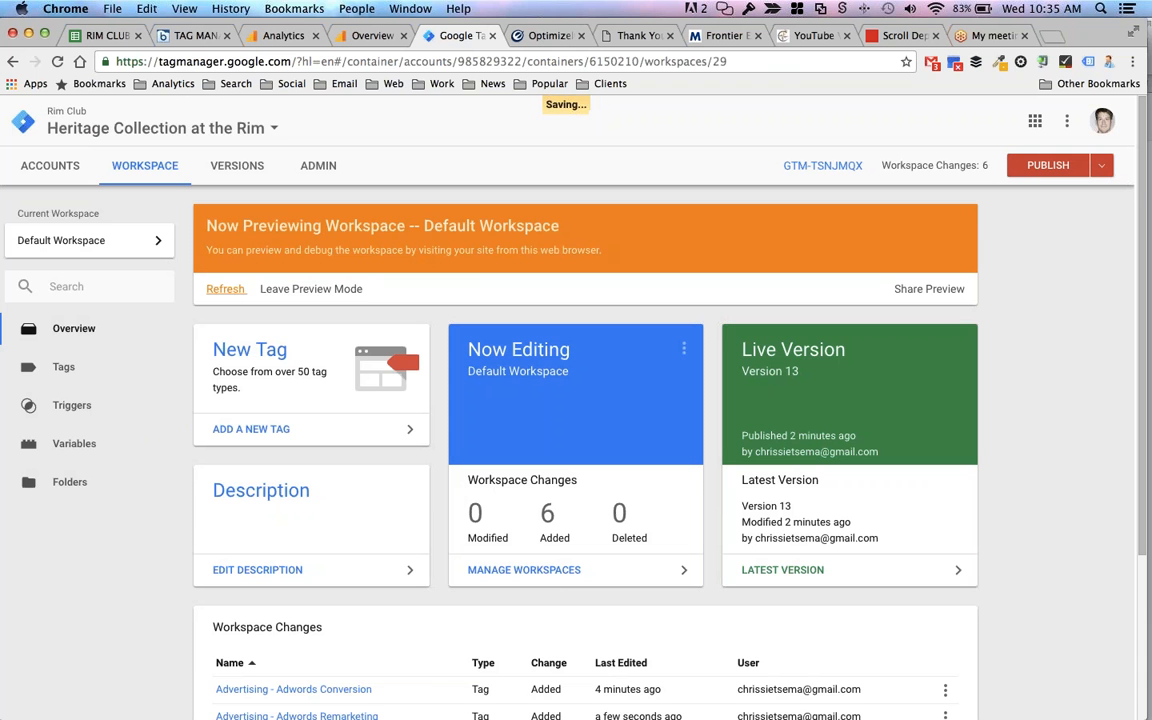
# - Load the Heritage Collection website's home page from the thank-you page to check the fired tags in preview mode
pyautogui.click(630, 36)
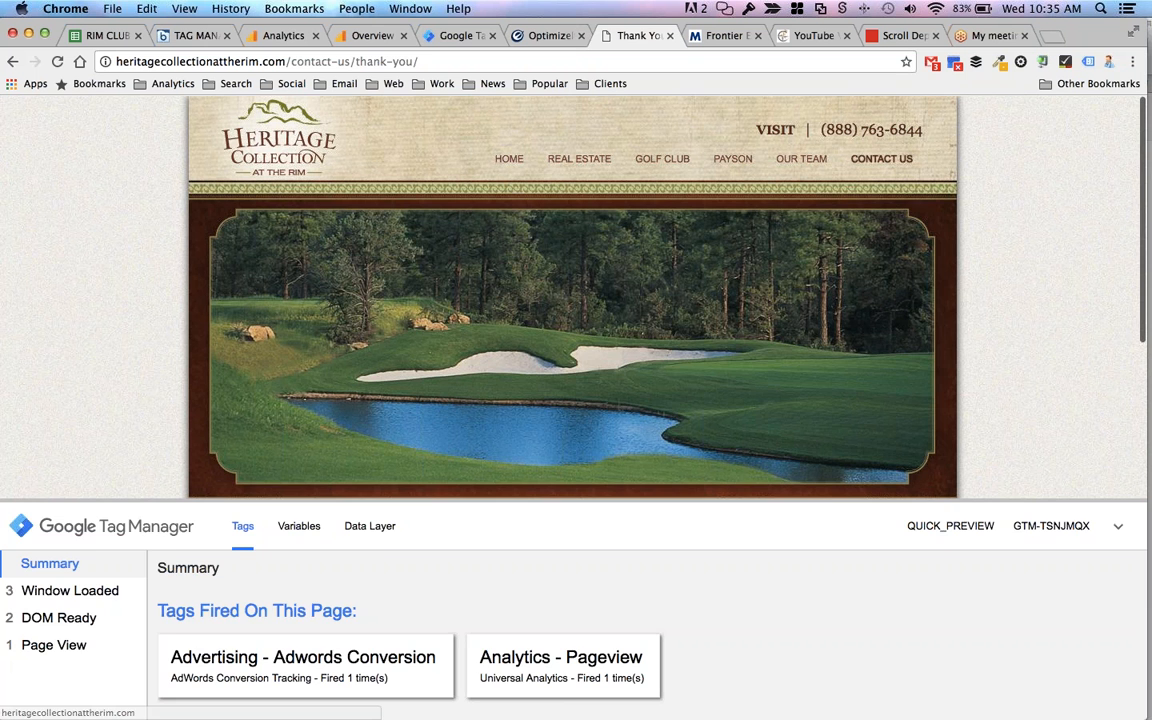
pyautogui.click(273, 160)
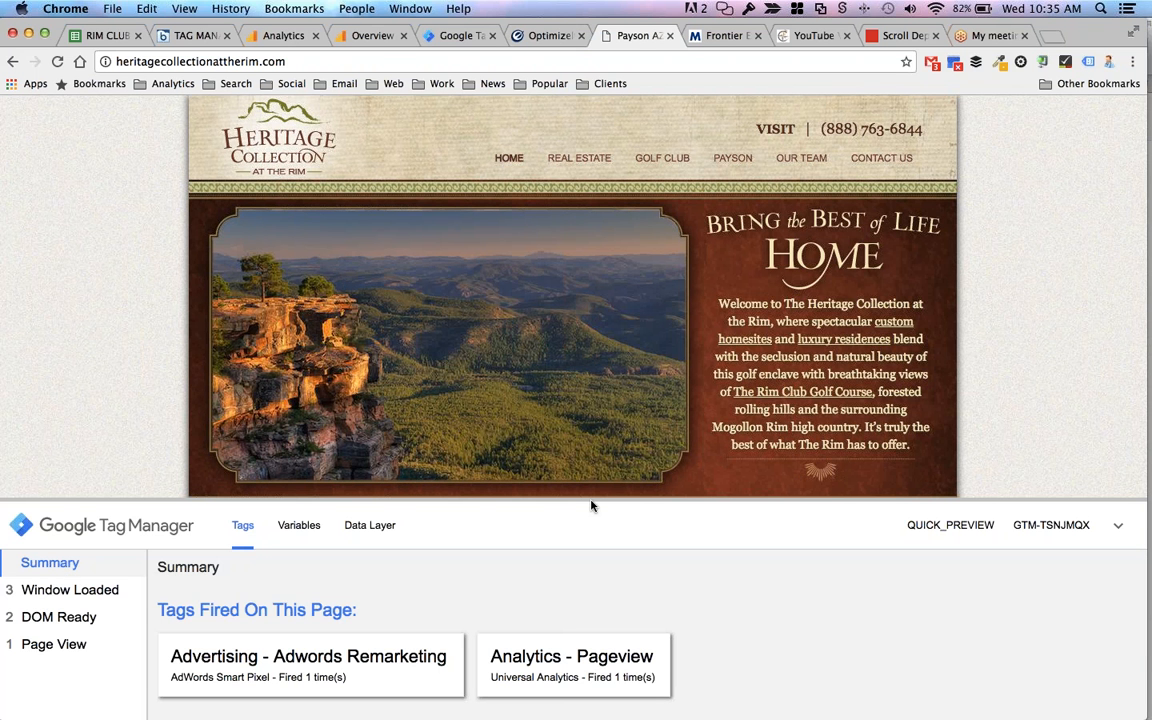
# - Switch to the Keynote presentation, start the slideshow, and advance to the Conversion/Goal Types slide
pyautogui.moveTo(14, 338)
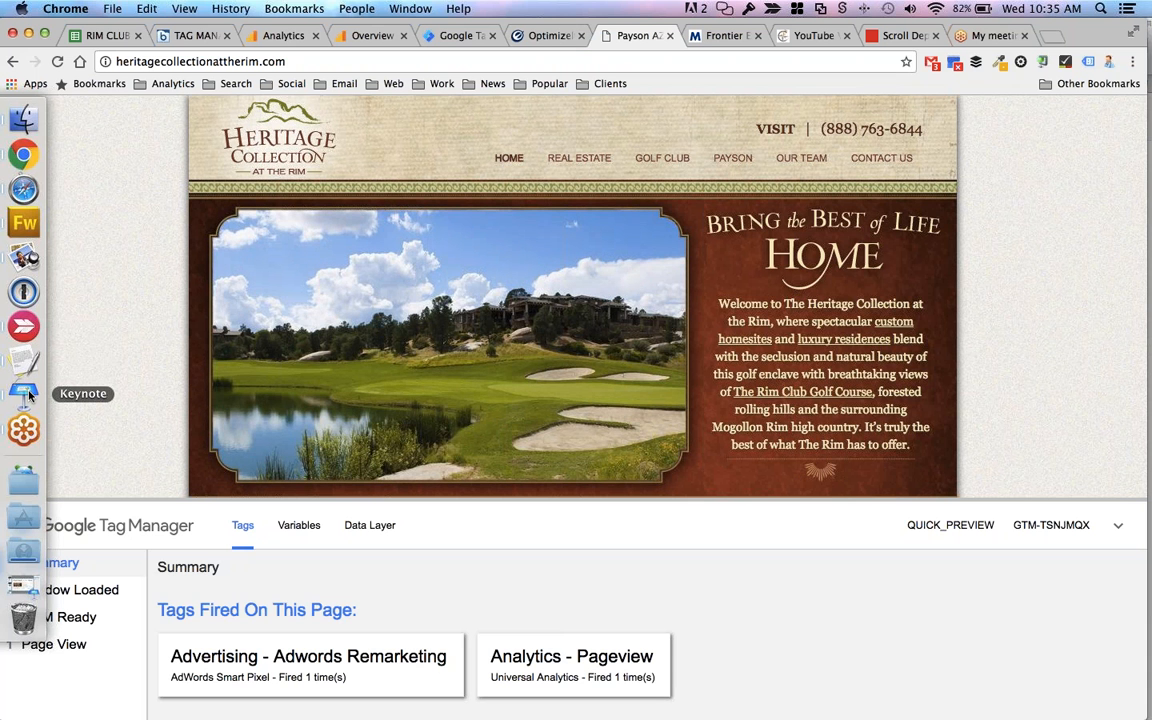
pyautogui.click(29, 395)
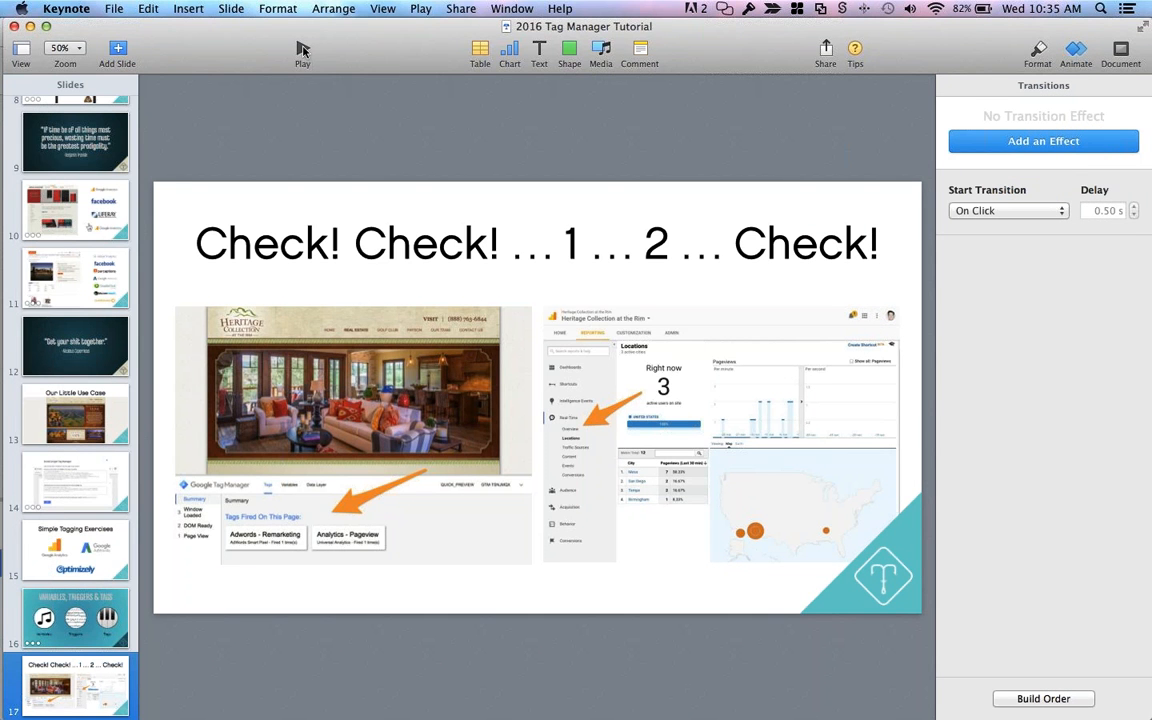
pyautogui.click(303, 50)
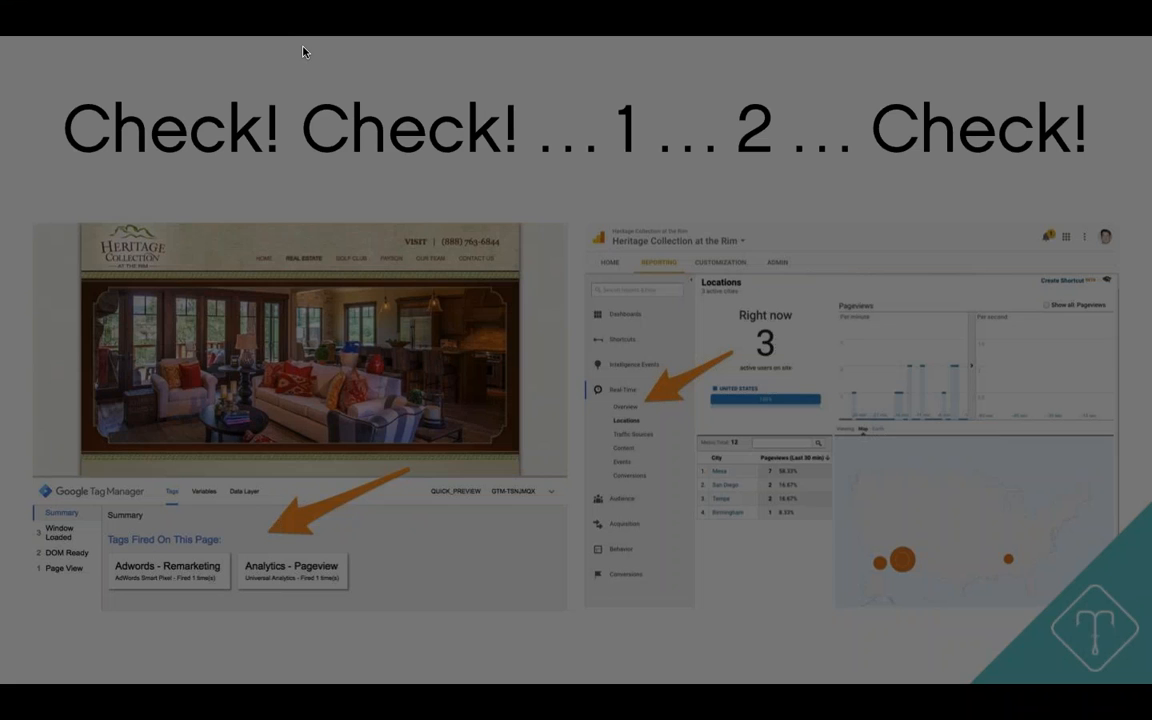
pyautogui.click(304, 51)
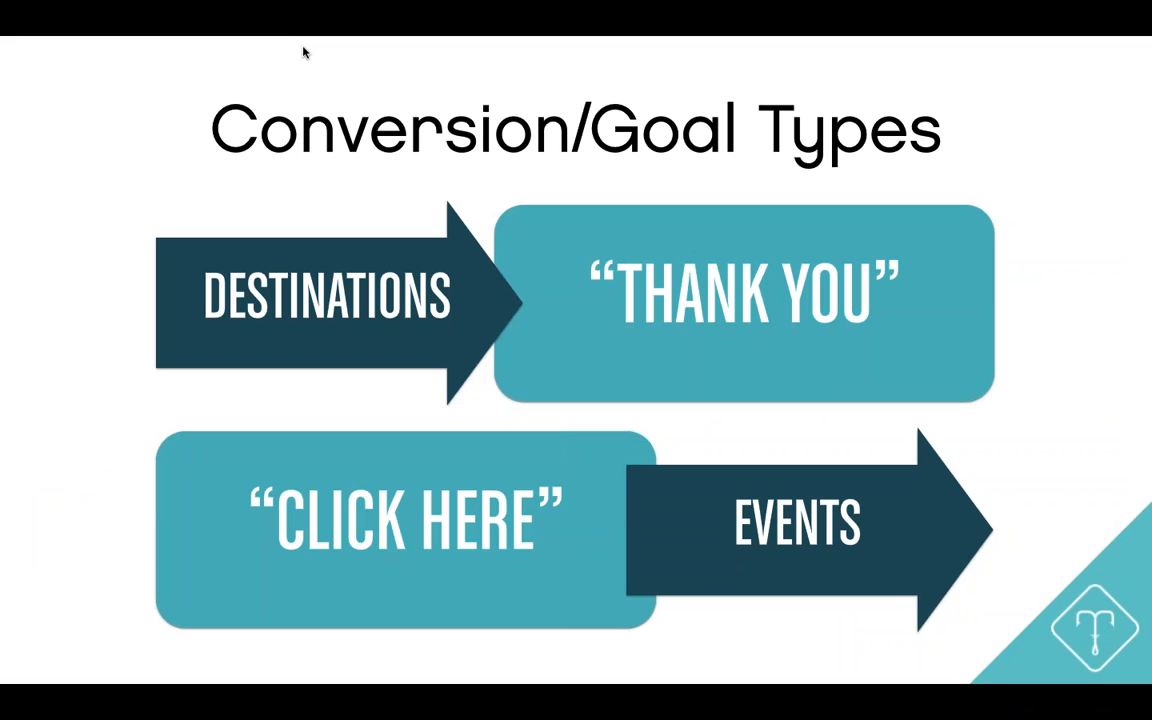
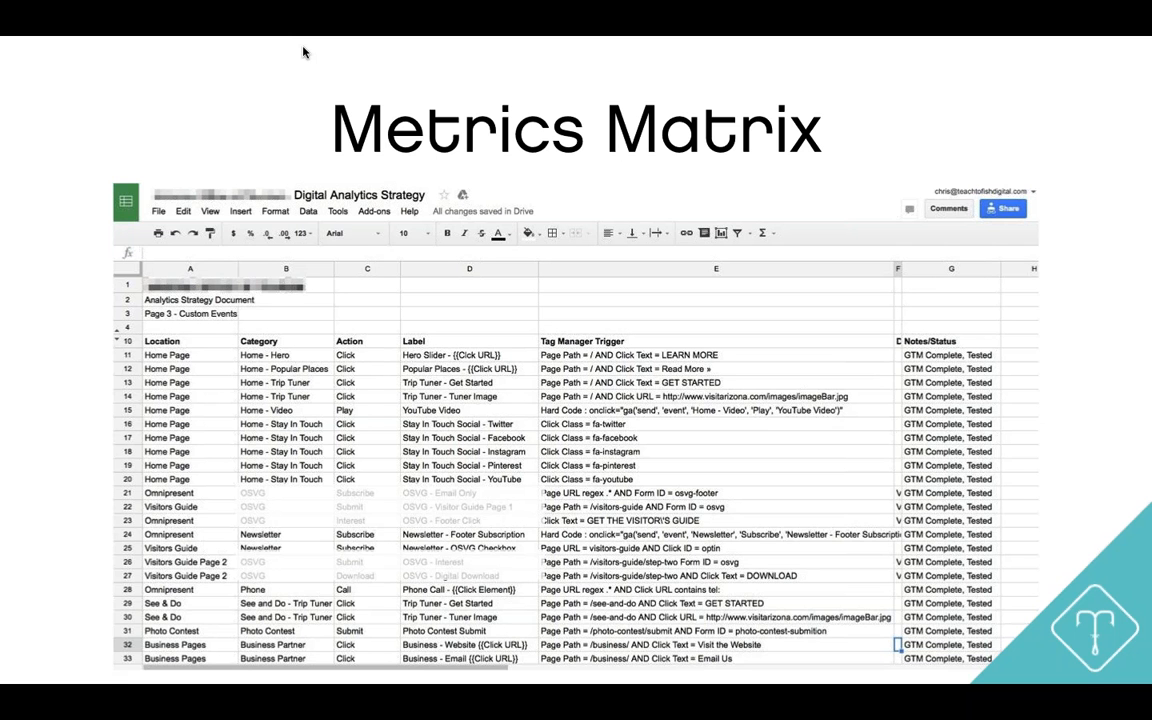
# - Exit the slide presentation and switch to the Google Analytics real-time overview in Chrome
pyautogui.press('Escape')
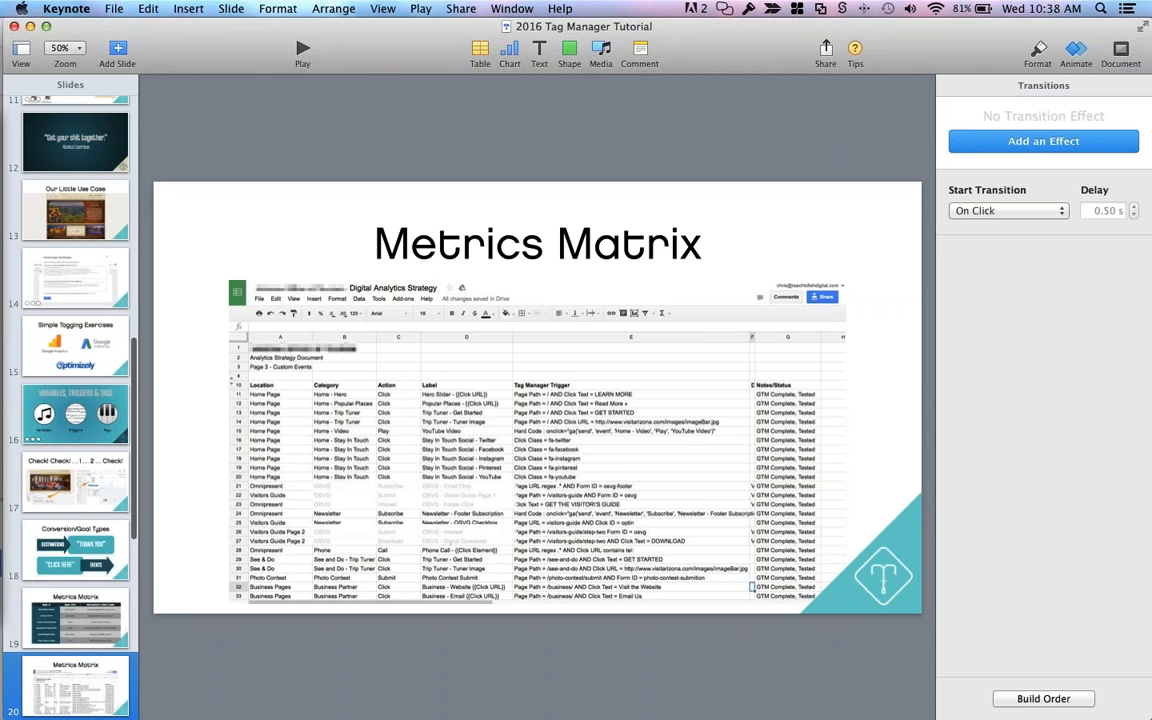
pyautogui.moveTo(20, 172)
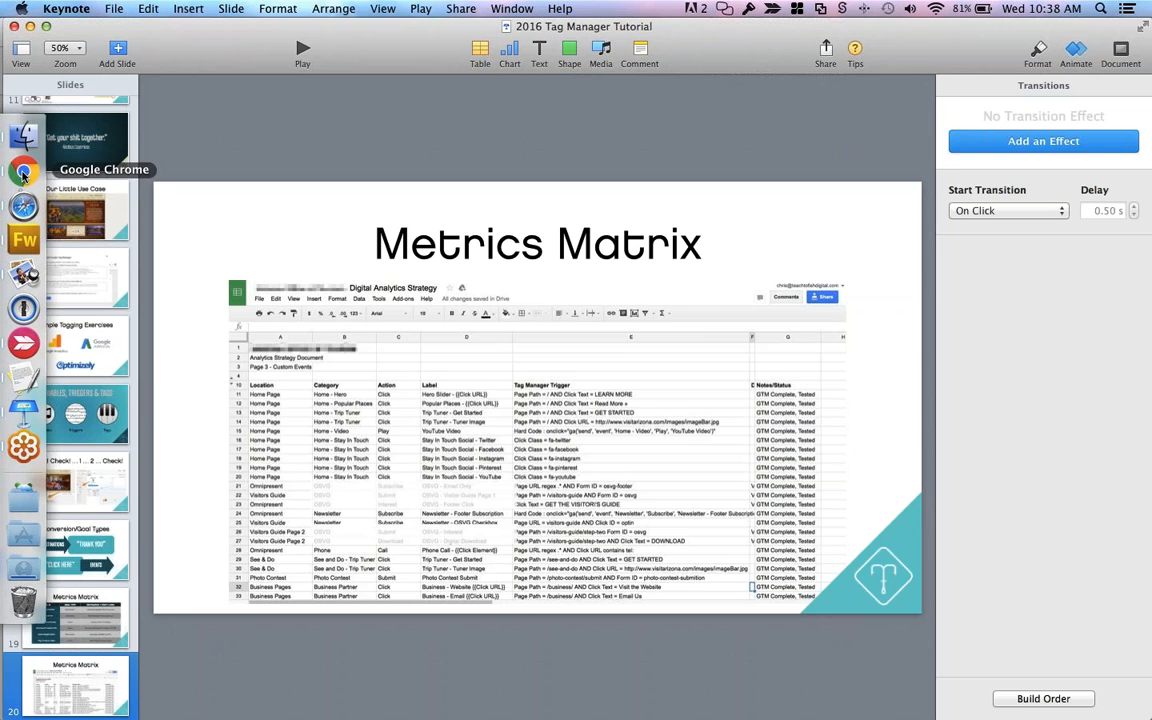
pyautogui.click(22, 172)
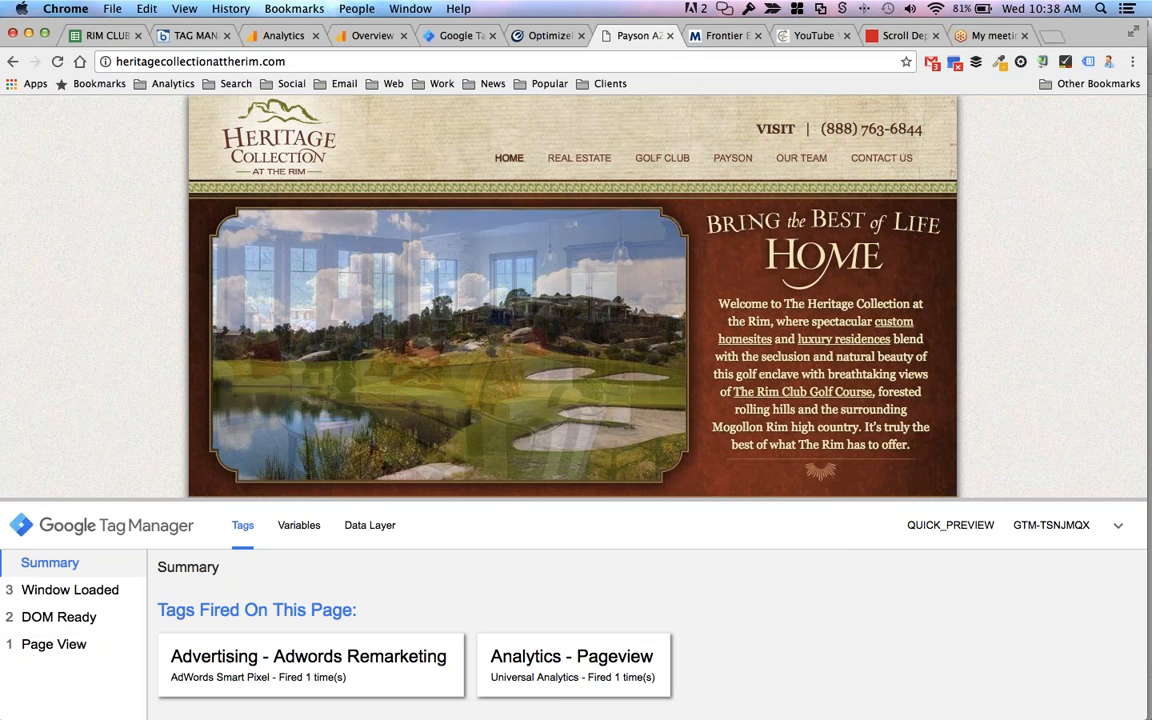
pyautogui.click(358, 37)
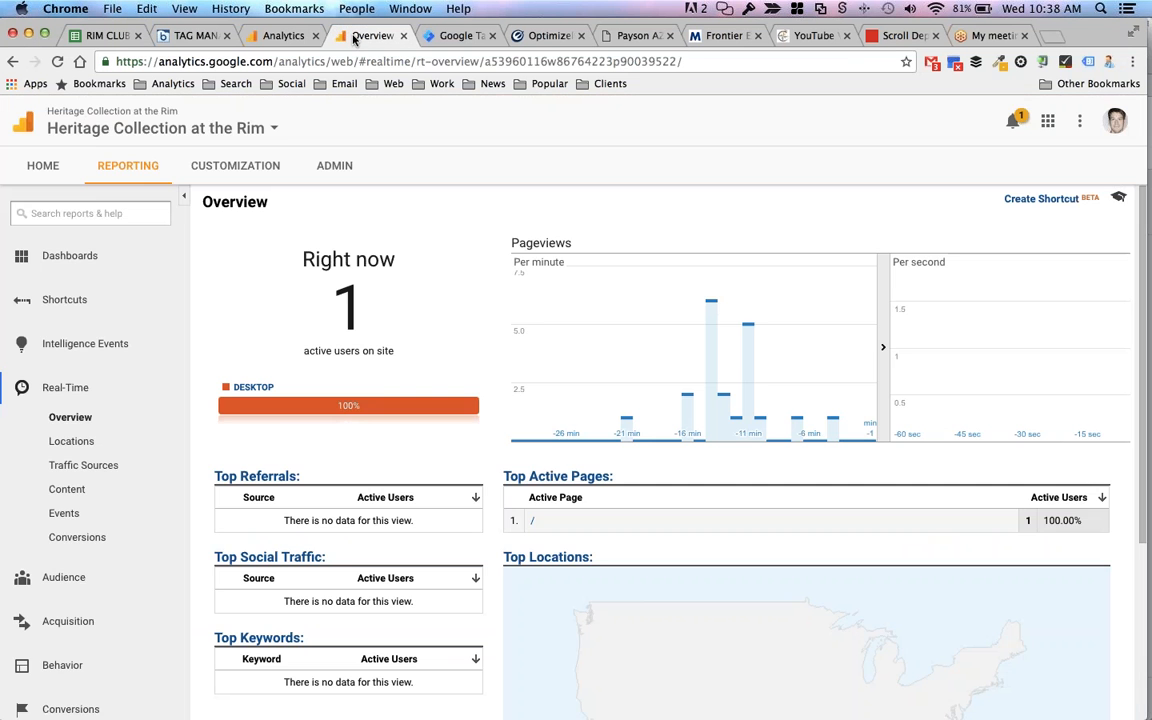
# - Expand the Behavior section and its Events reports in the Analytics report navigation
pyautogui.scroll(-5, 663, 506)
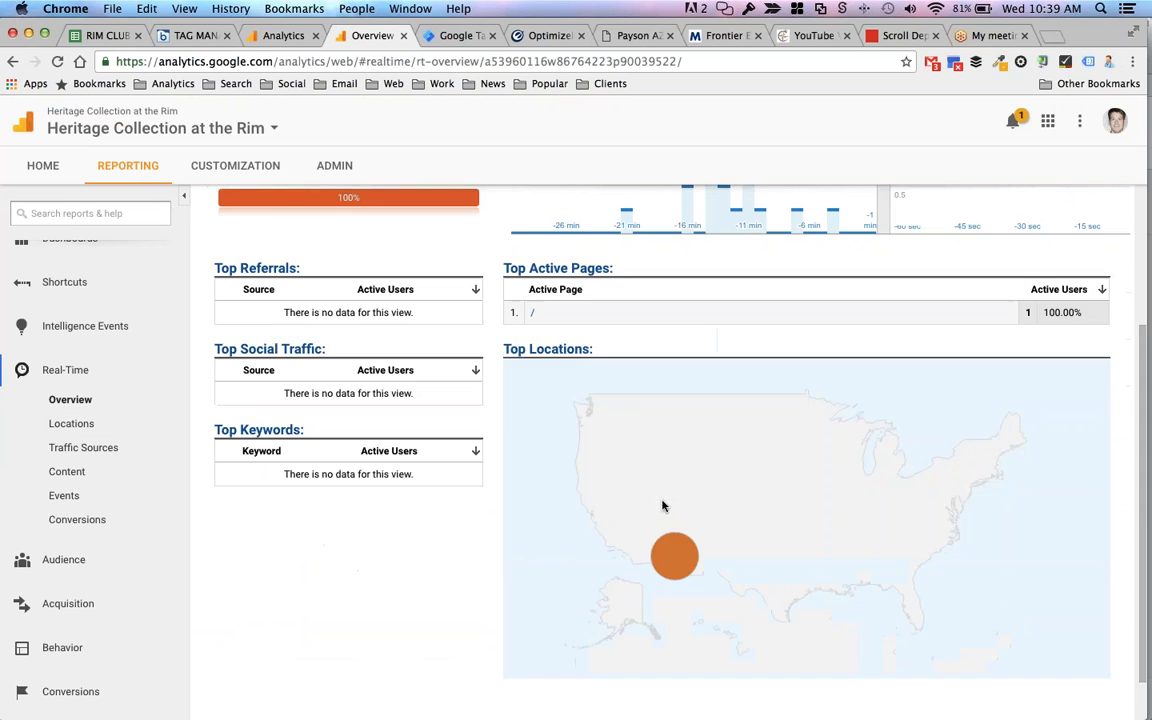
pyautogui.click(62, 648)
pyautogui.scroll(-4, 60, 600)
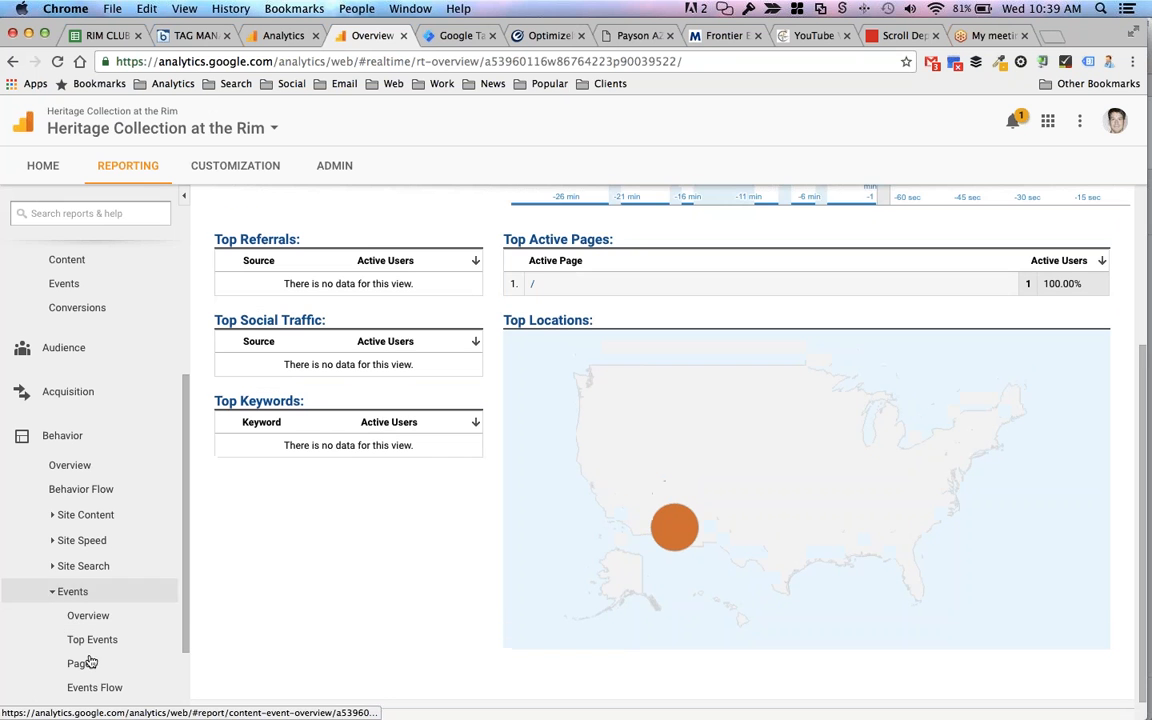
pyautogui.scroll(1, 413, 532)
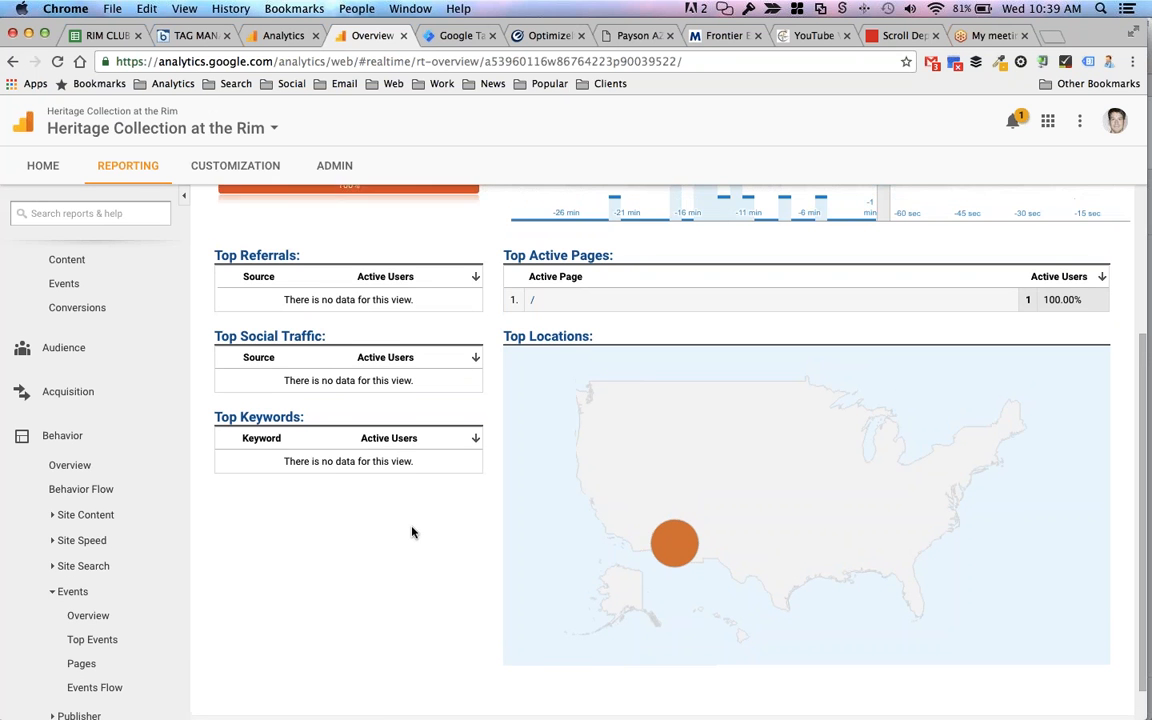
pyautogui.scroll(5, 397, 494)
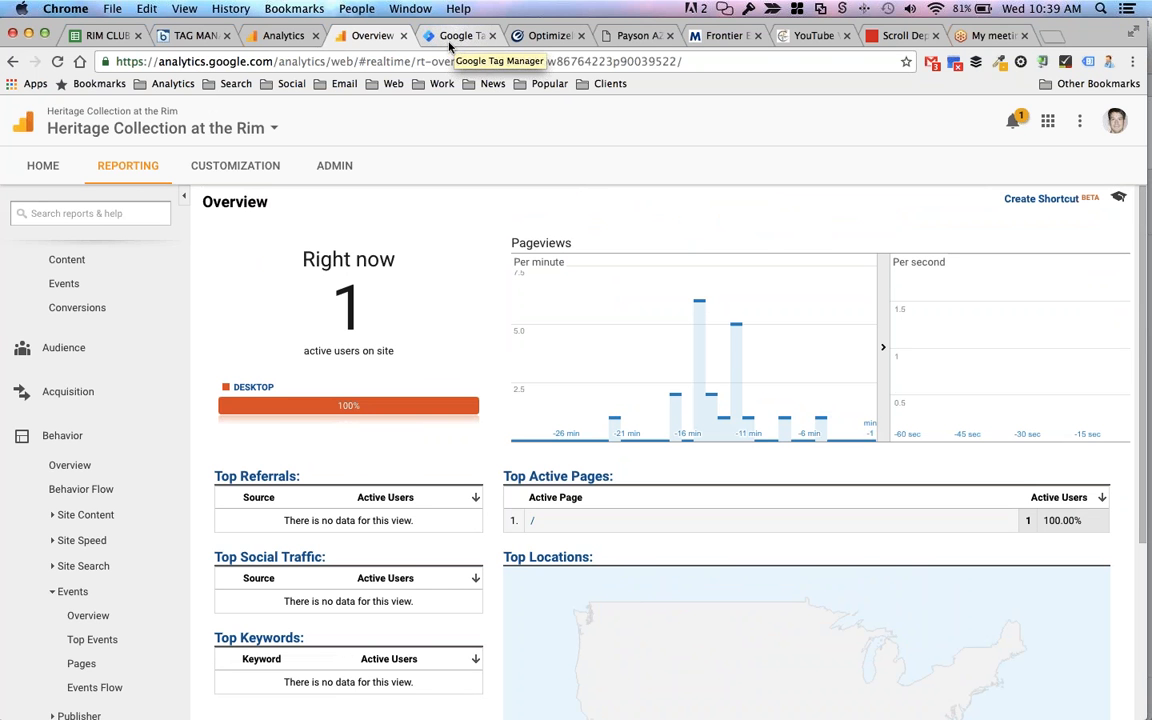
# - Open the RIM CLUB - Tag Management spreadsheet and enlarge the page display by two zoom levels
pyautogui.click(108, 36)
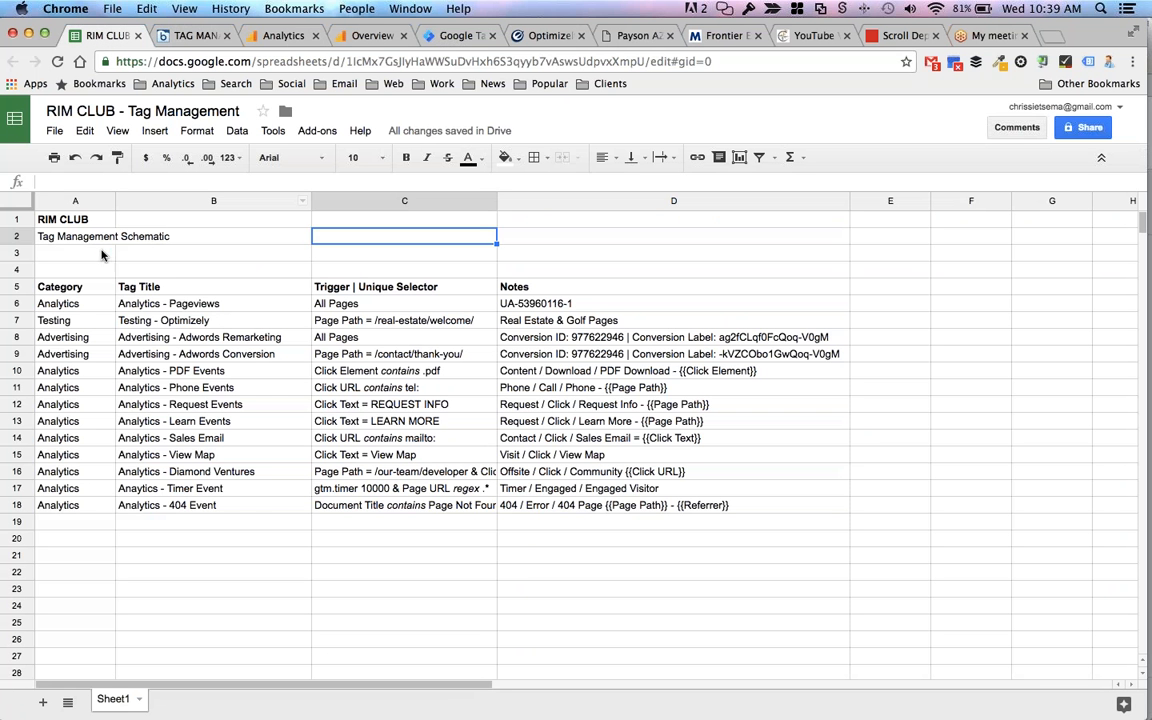
pyautogui.click(101, 254)
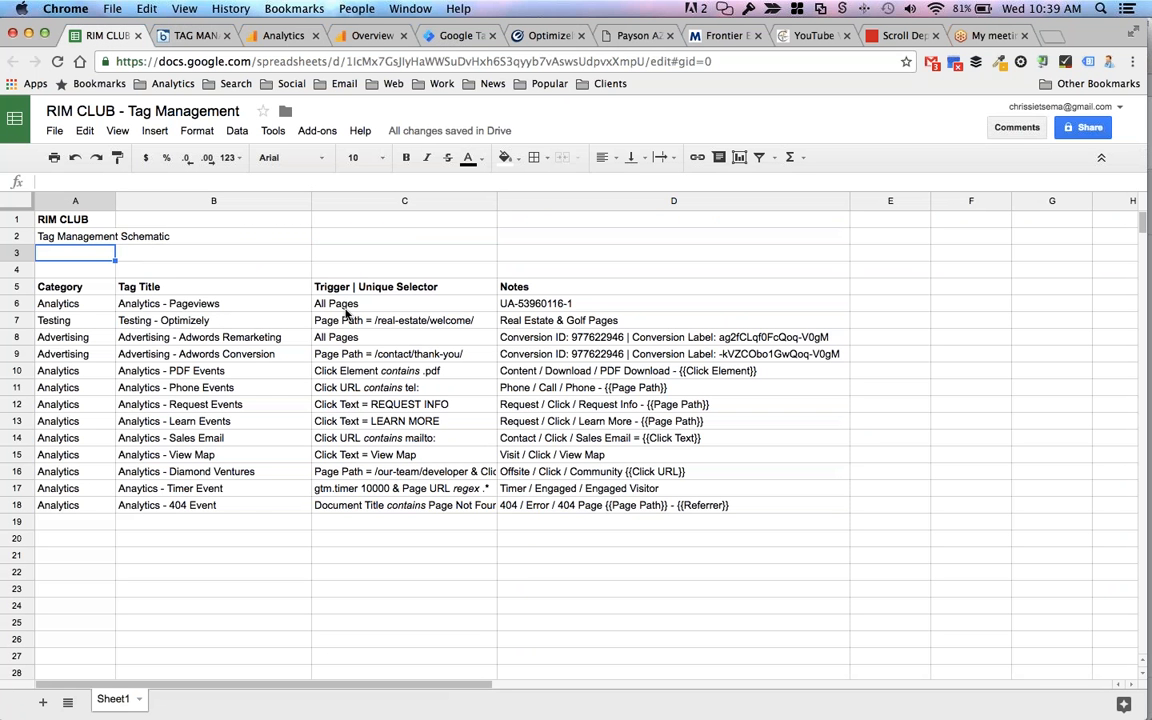
pyautogui.click(184, 9)
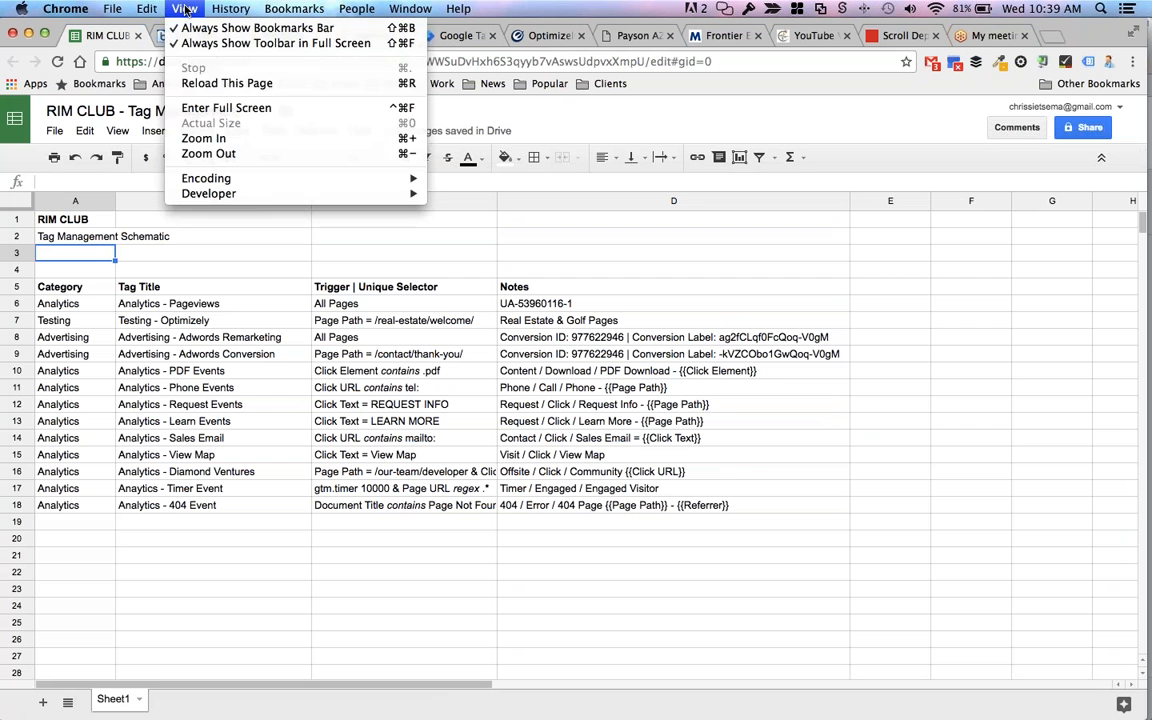
pyautogui.click(208, 138)
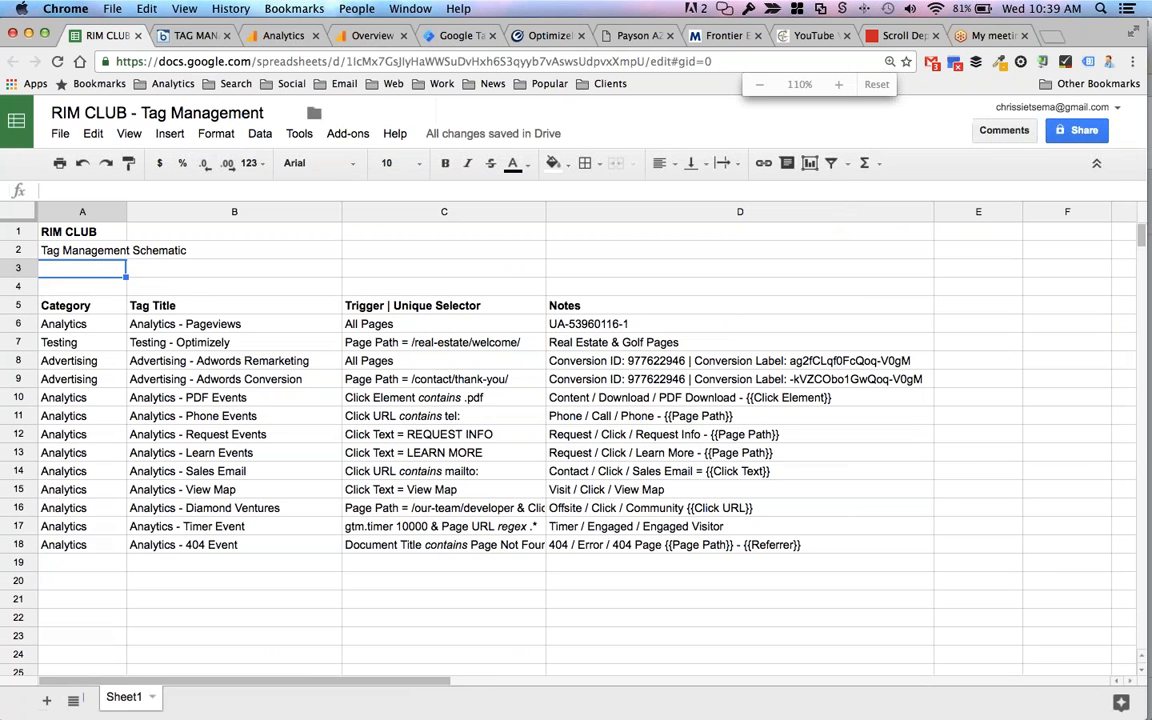
pyautogui.click(184, 9)
pyautogui.click(210, 138)
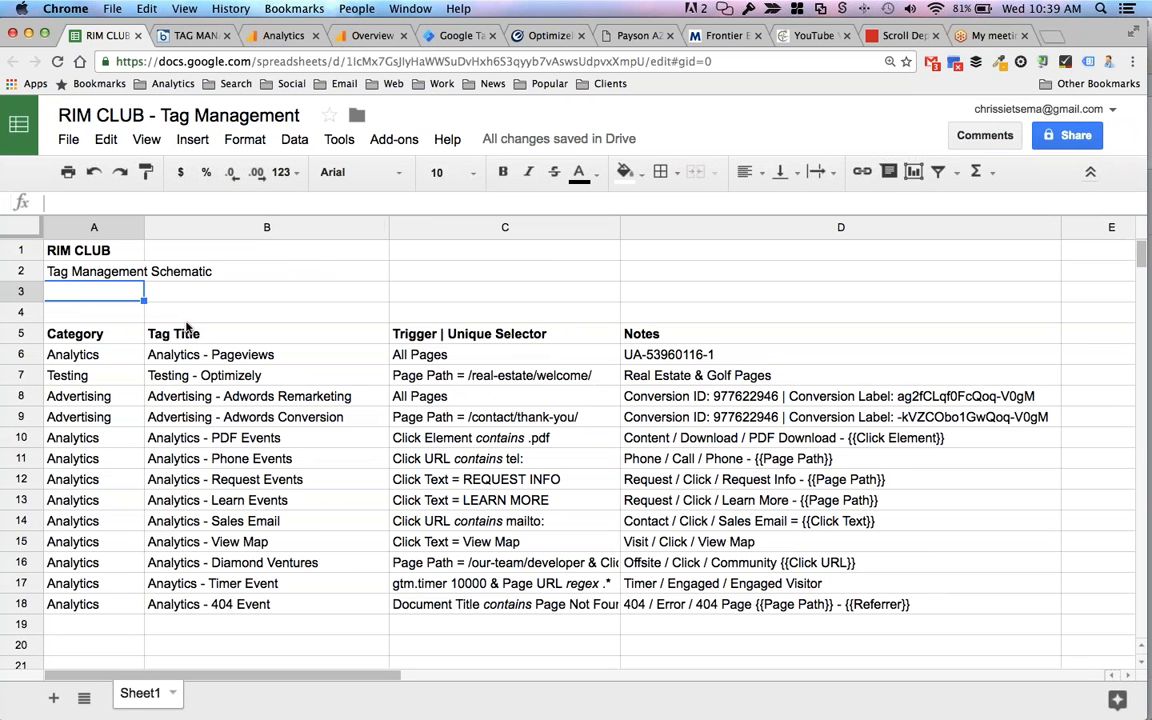
# - Highlight the Category, Tag Title, Trigger | Unique Selector and Notes columns one after another, from row 5 to 18
pyautogui.press('Down')
pyautogui.press('Down')
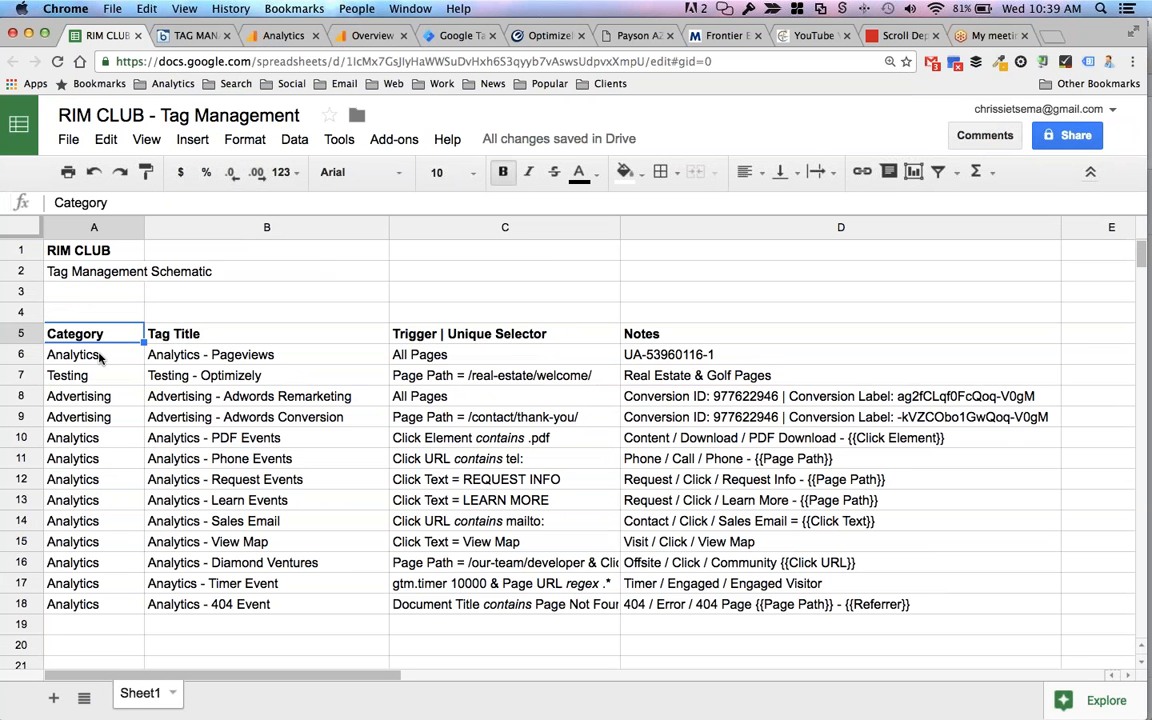
pyautogui.moveTo(104, 333); pyautogui.dragTo(103, 607)
pyautogui.click(231, 625)
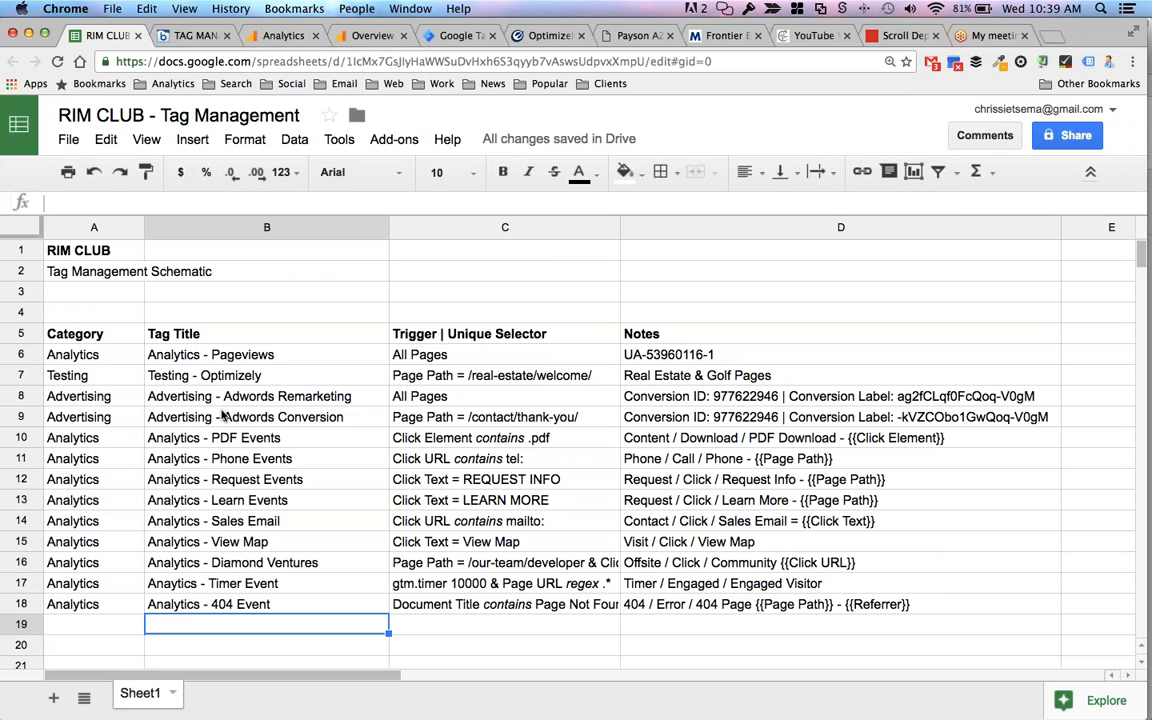
pyautogui.moveTo(200, 333); pyautogui.dragTo(229, 604)
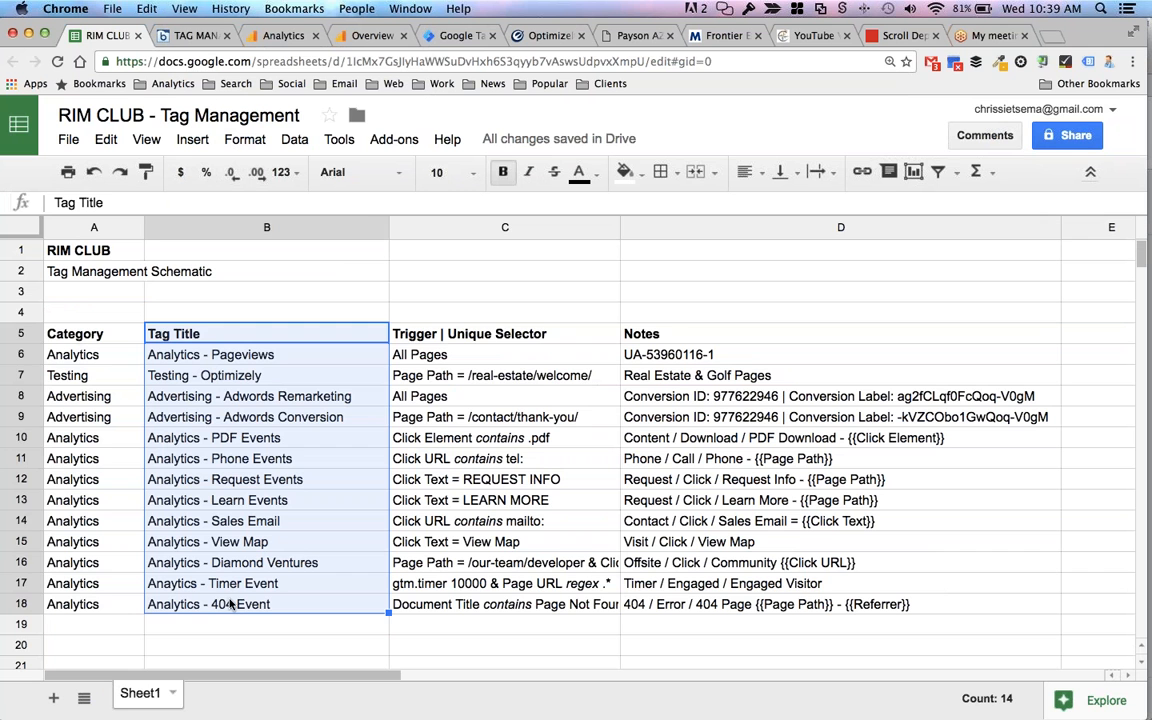
pyautogui.moveTo(470, 333); pyautogui.dragTo(500, 604)
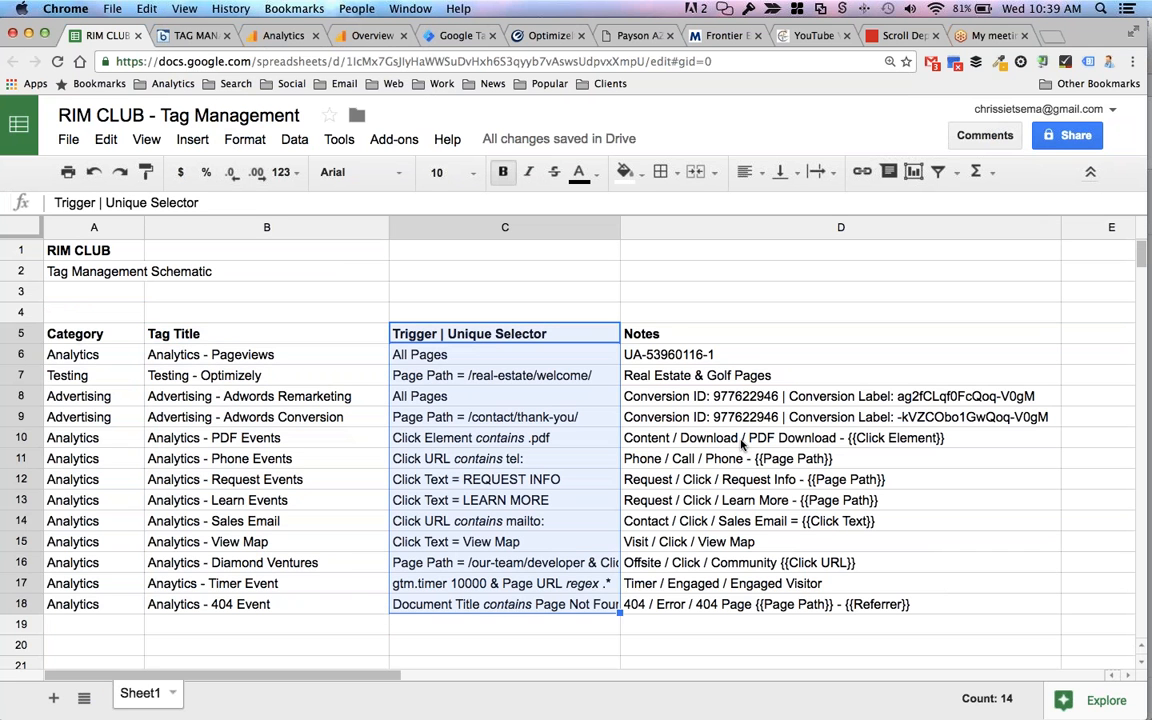
pyautogui.moveTo(650, 334); pyautogui.dragTo(720, 600)
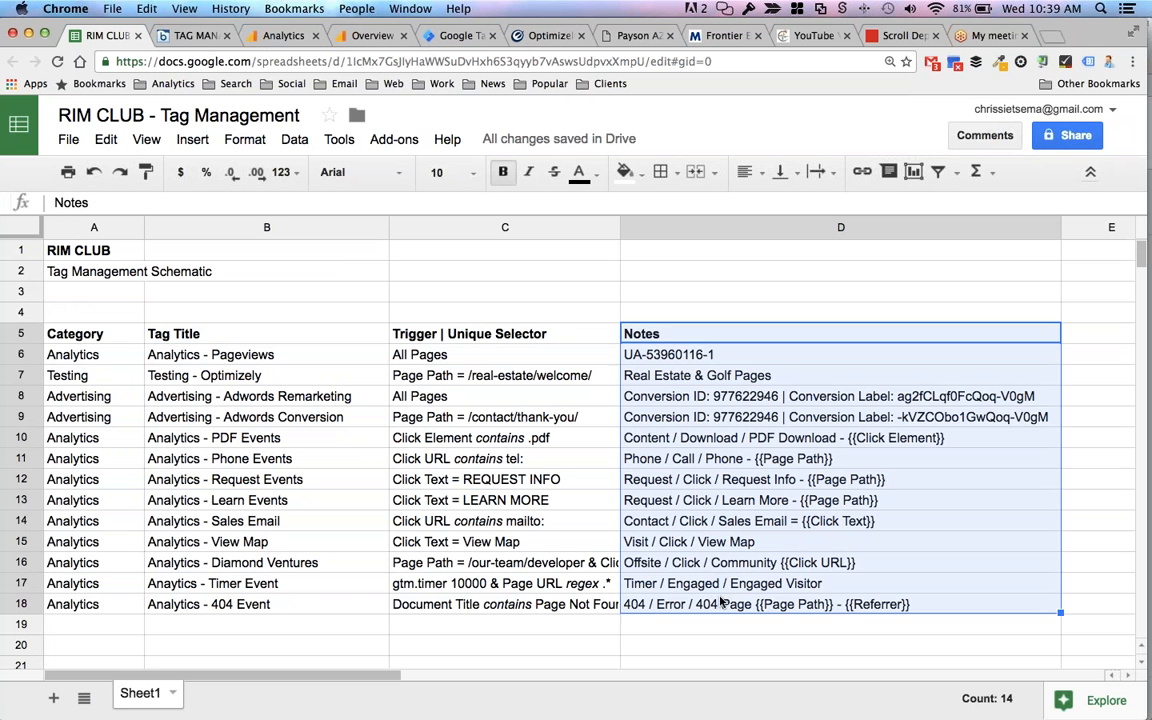
pyautogui.click(720, 292)
# - Highlight the Analytics event tags in rows 10 to 18, and the full list of tag titles in rows 6 to 18
pyautogui.click(333, 398)
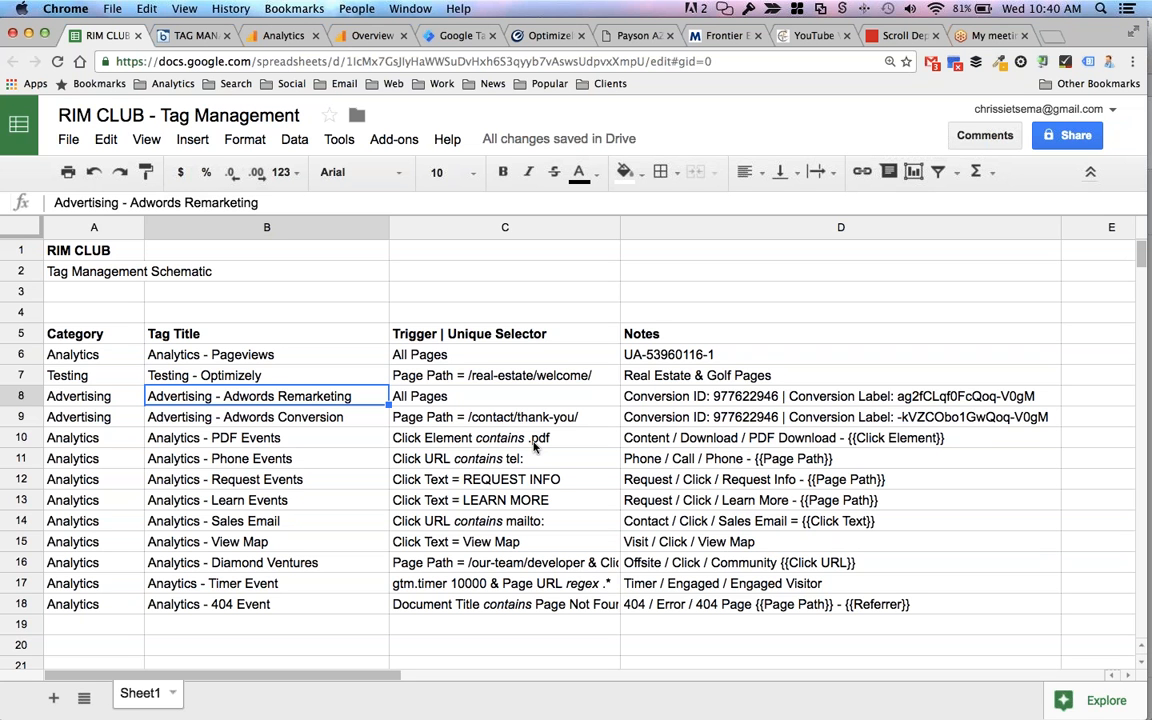
pyautogui.moveTo(72, 437); pyautogui.dragTo(220, 604)
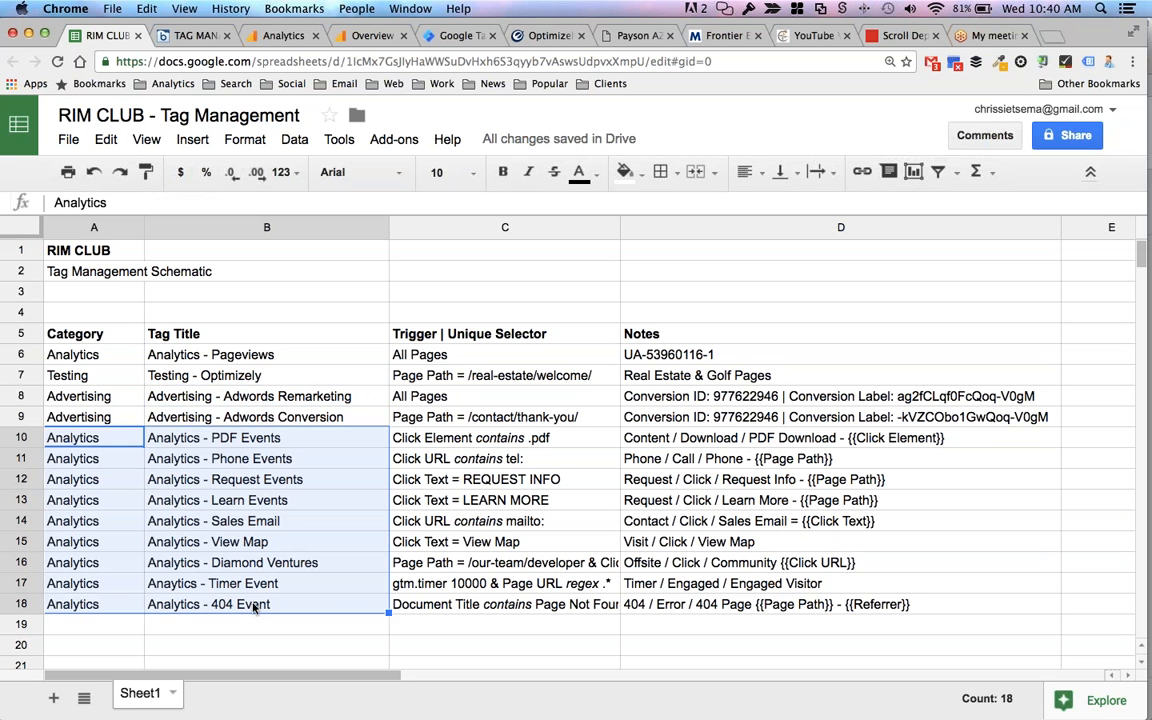
pyautogui.click(300, 624)
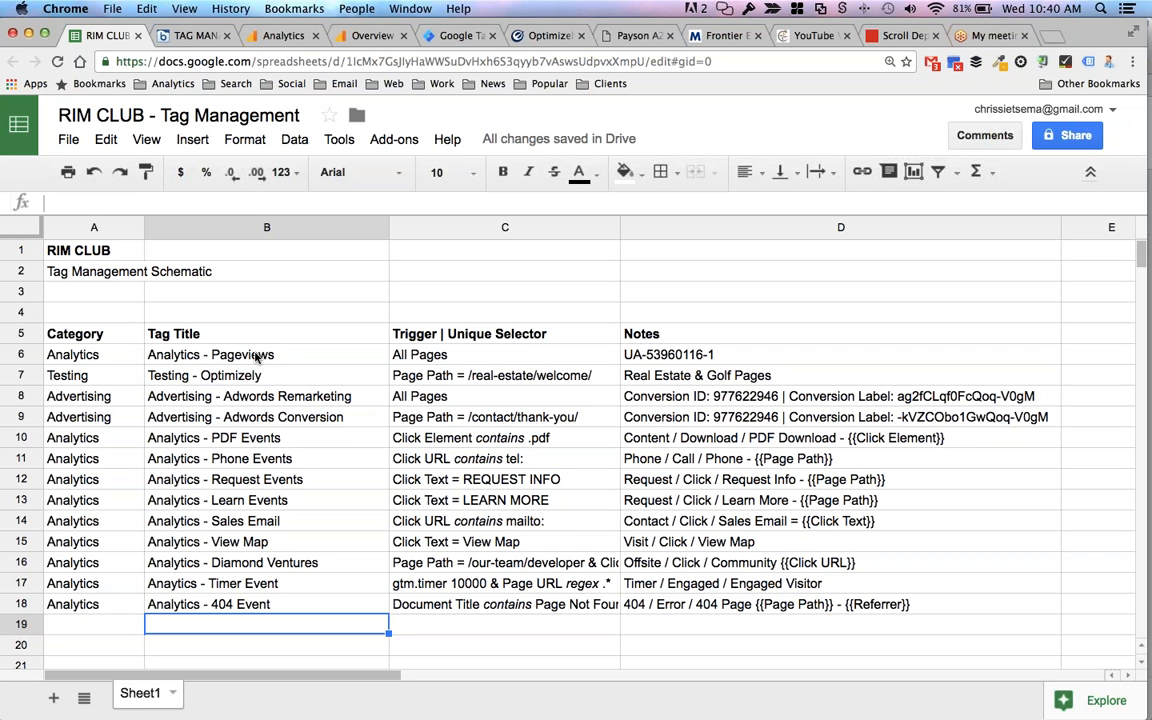
pyautogui.moveTo(257, 356); pyautogui.dragTo(255, 607)
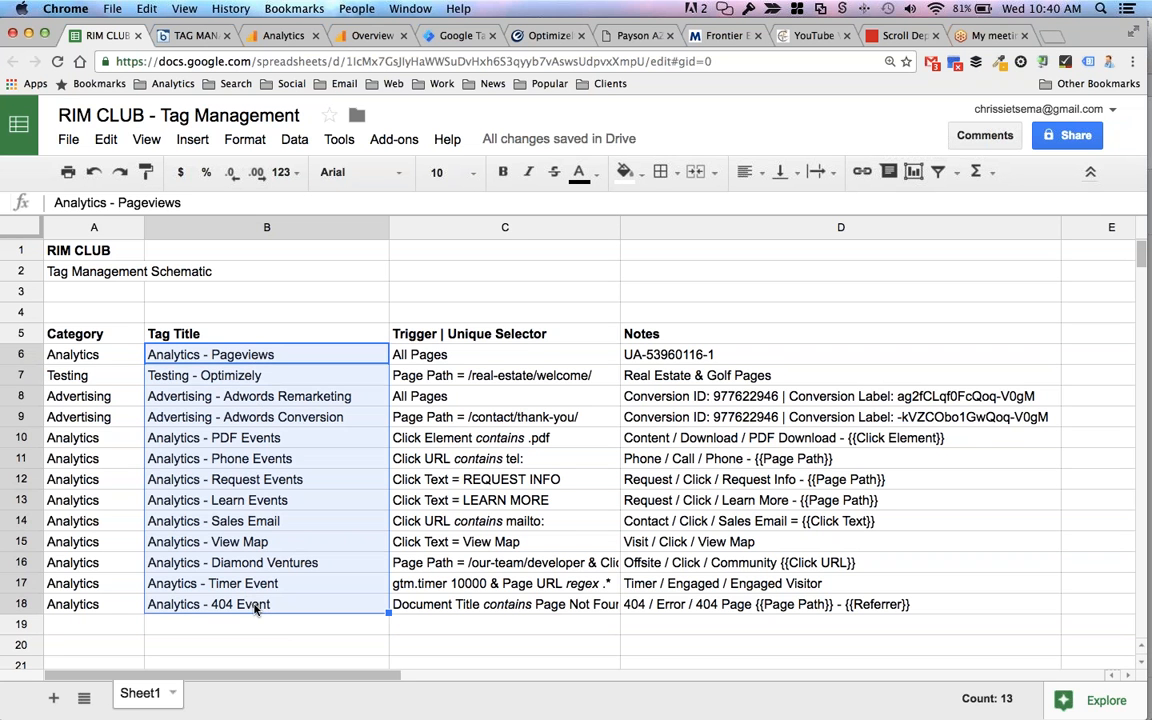
pyautogui.click(283, 626)
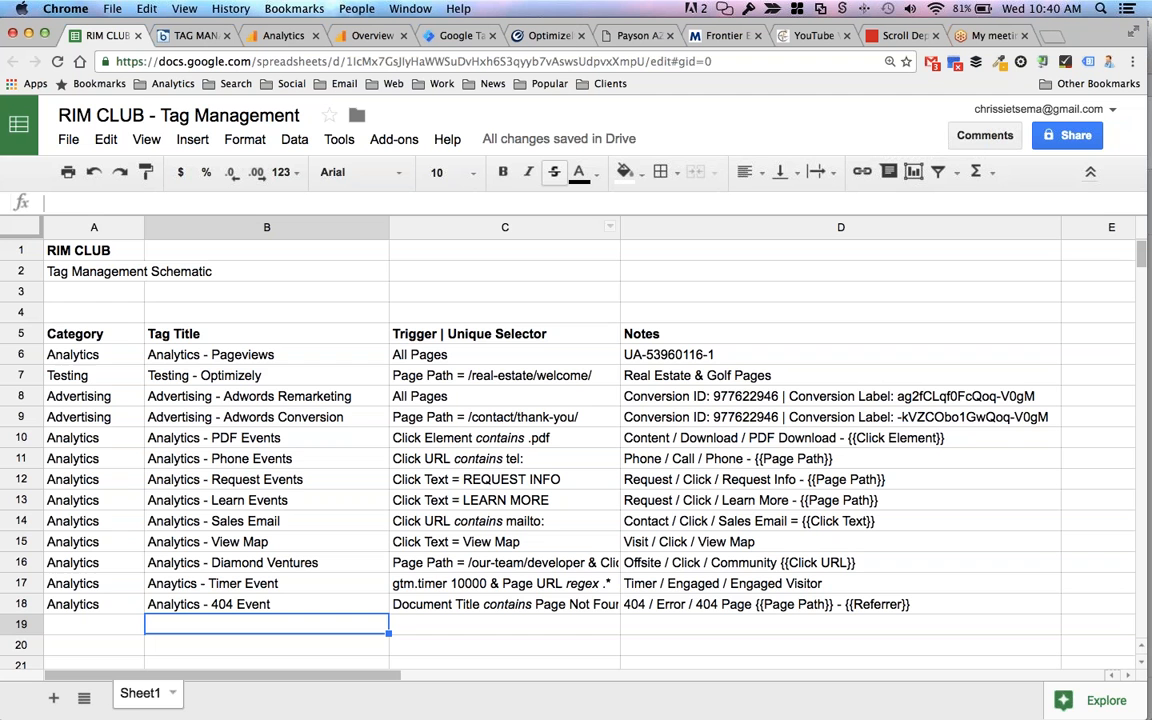
# - Open the Real Estate page of the Heritage Collection website and shrink the Tag Manager preview pane to its header
pyautogui.click(632, 37)
pyautogui.click(578, 160)
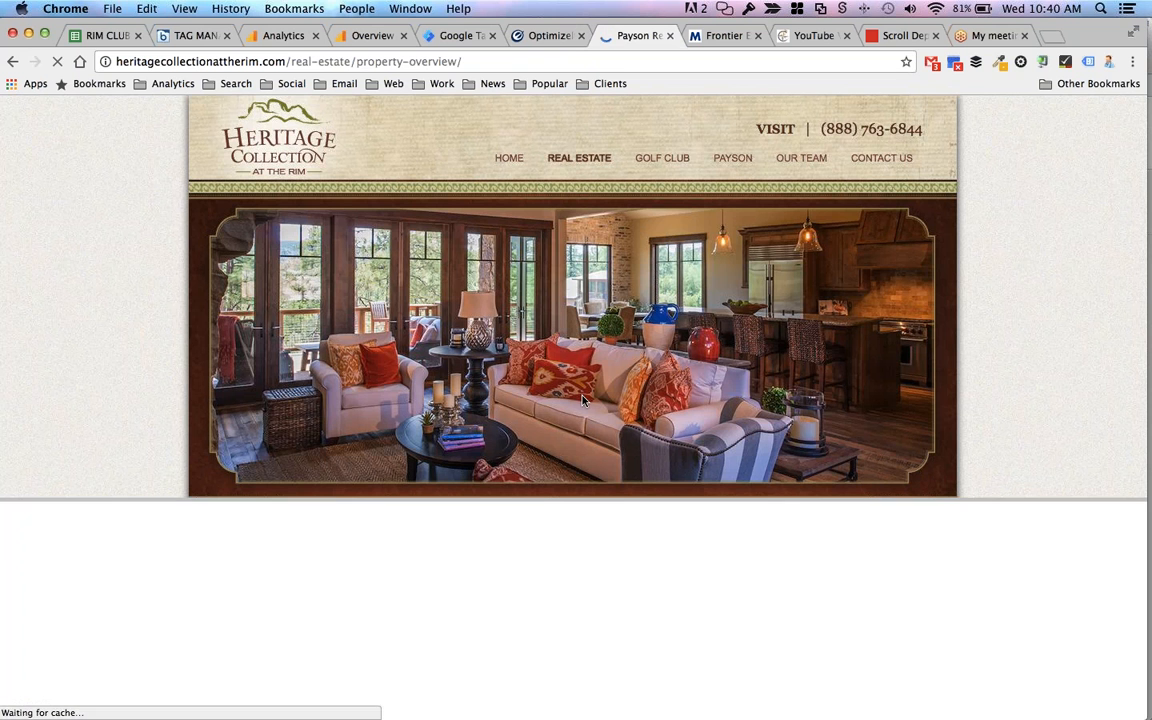
pyautogui.moveTo(540, 580); pyautogui.dragTo(544, 695)
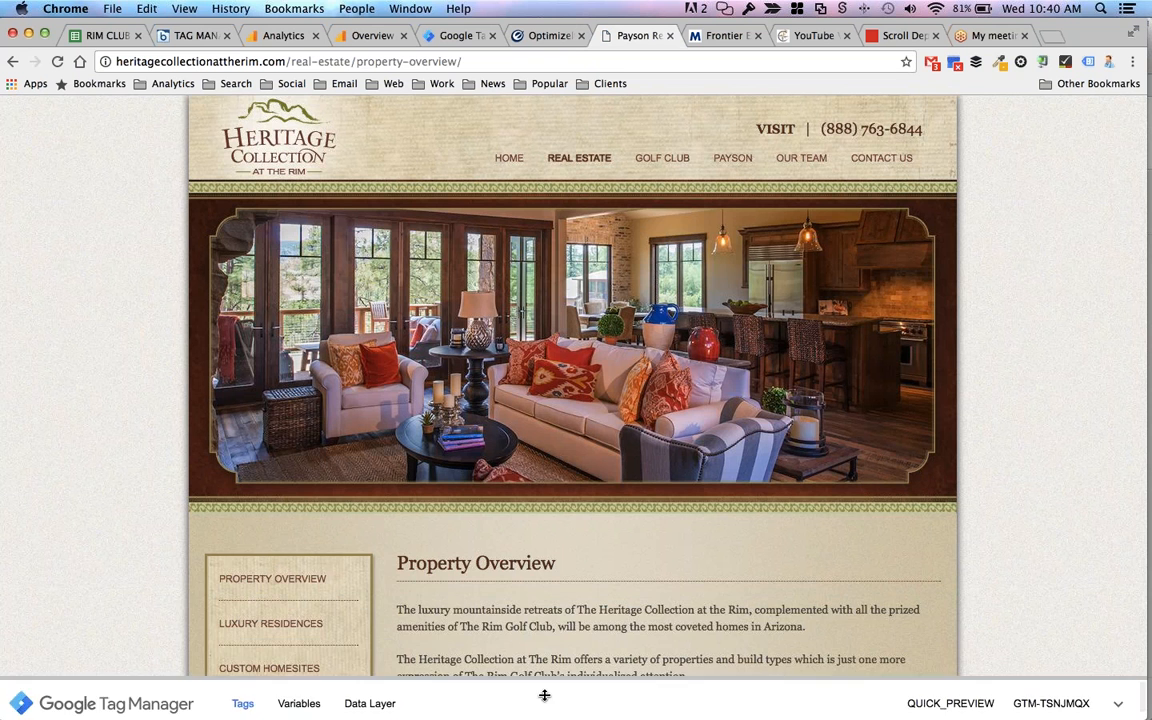
# - Open the community plan PDF from the Property Overview page
pyautogui.scroll(-6, 572, 400)
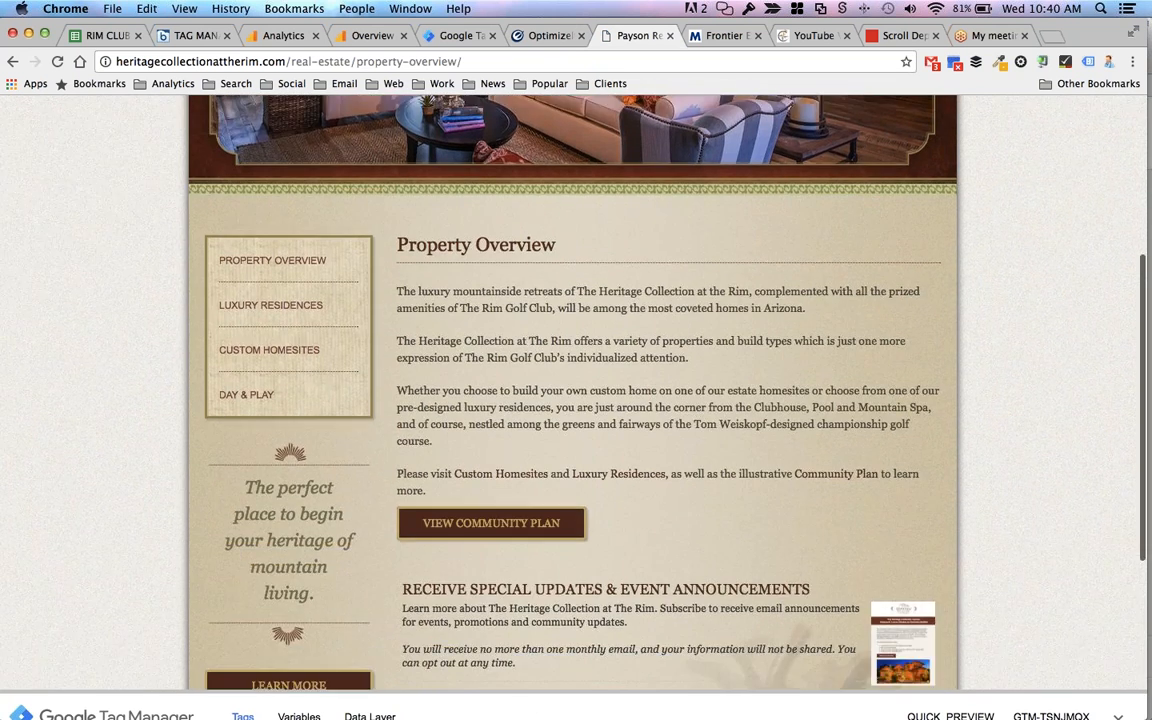
pyautogui.scroll(-5, 638, 535)
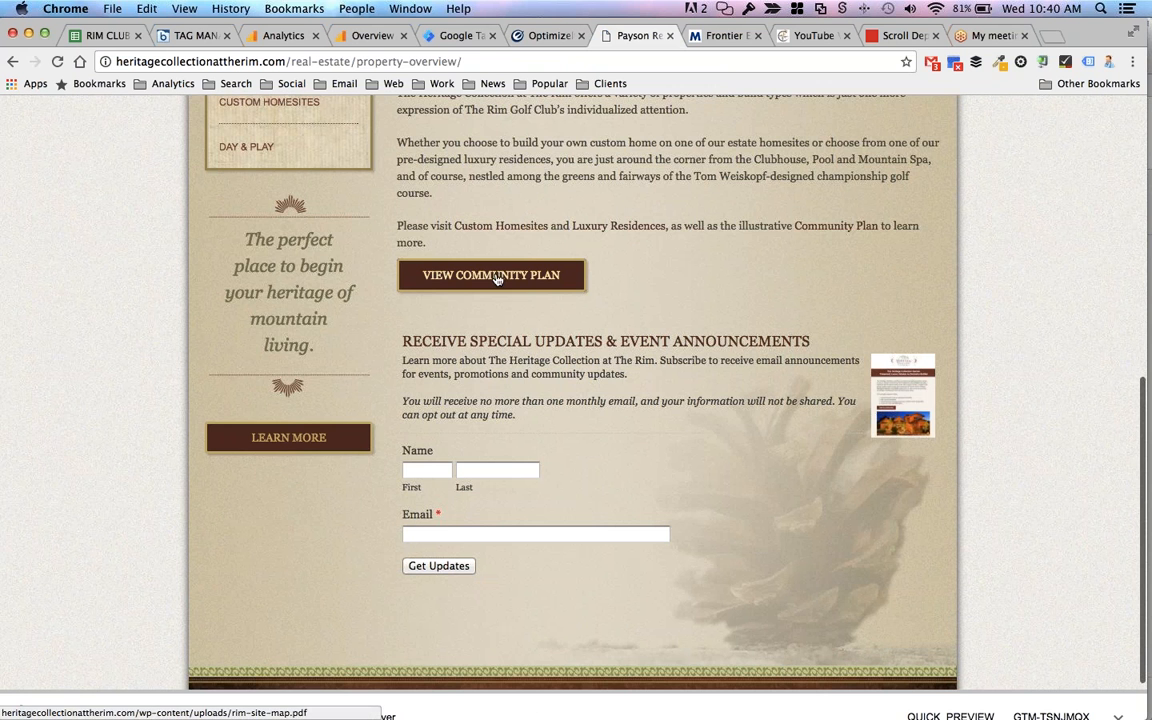
pyautogui.click(497, 278)
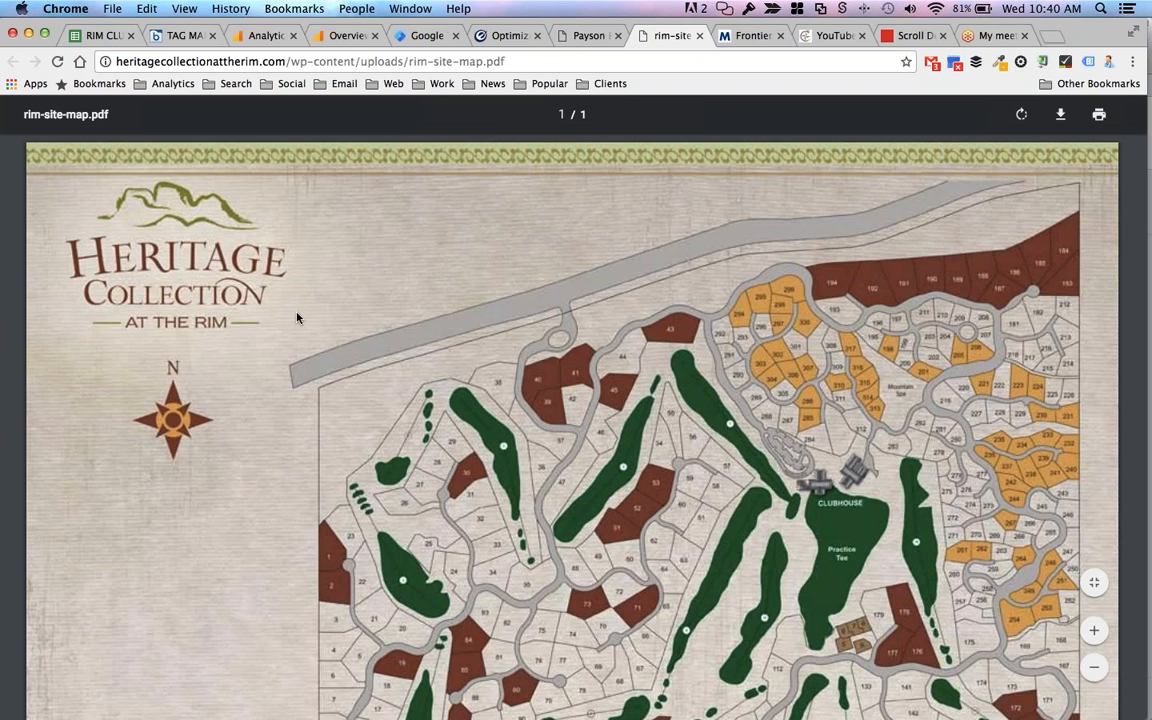
# - Return to the Property Overview page, open the Luxury Residences page and shrink its Tag Manager preview pane
pyautogui.click(580, 37)
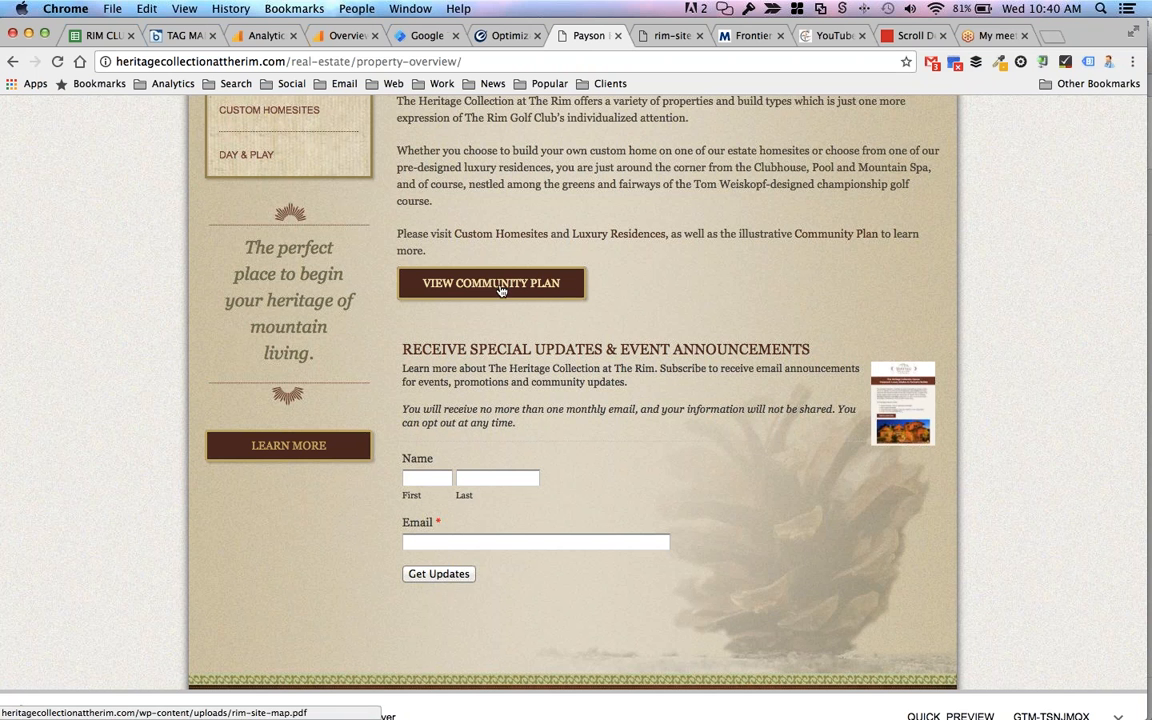
pyautogui.scroll(1, 501, 290)
pyautogui.scroll(5, 501, 290)
pyautogui.click(272, 246)
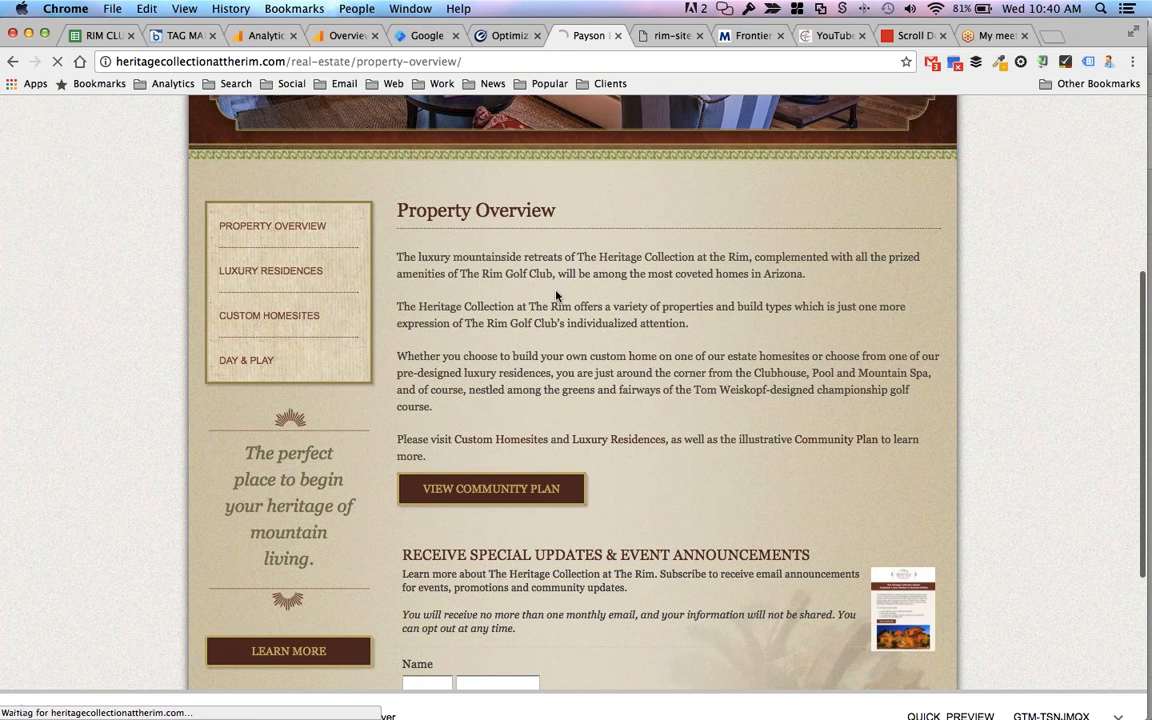
pyautogui.scroll(-5, 552, 292)
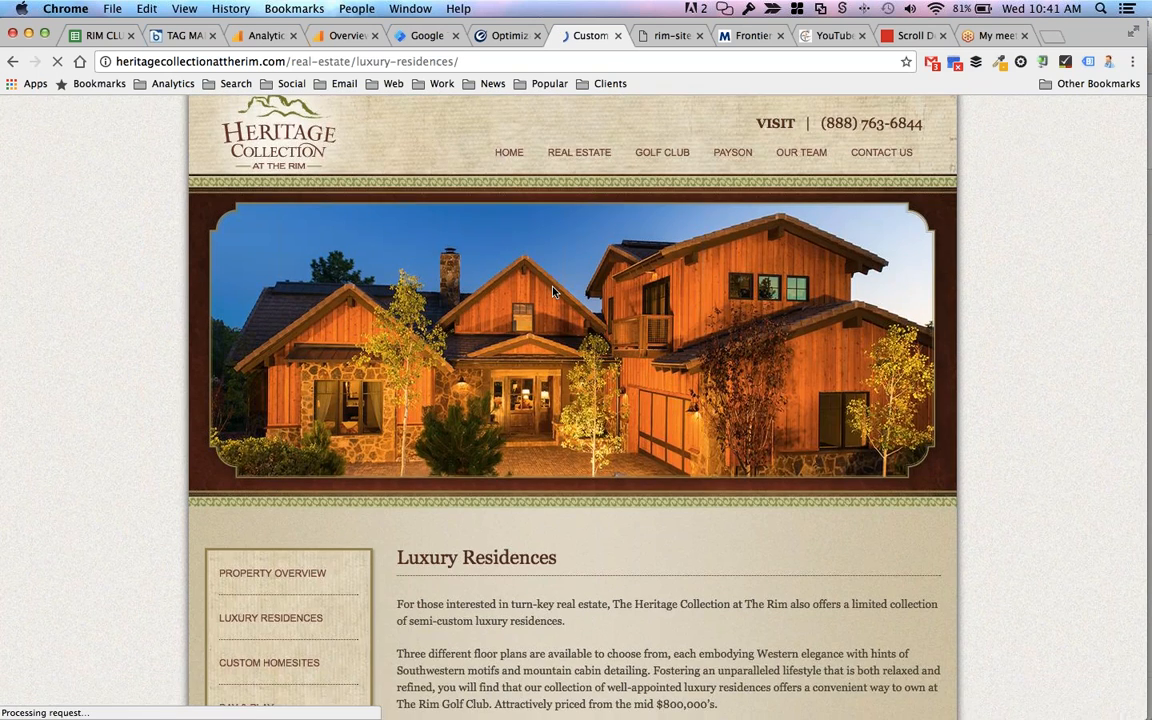
pyautogui.moveTo(527, 499); pyautogui.dragTo(501, 658)
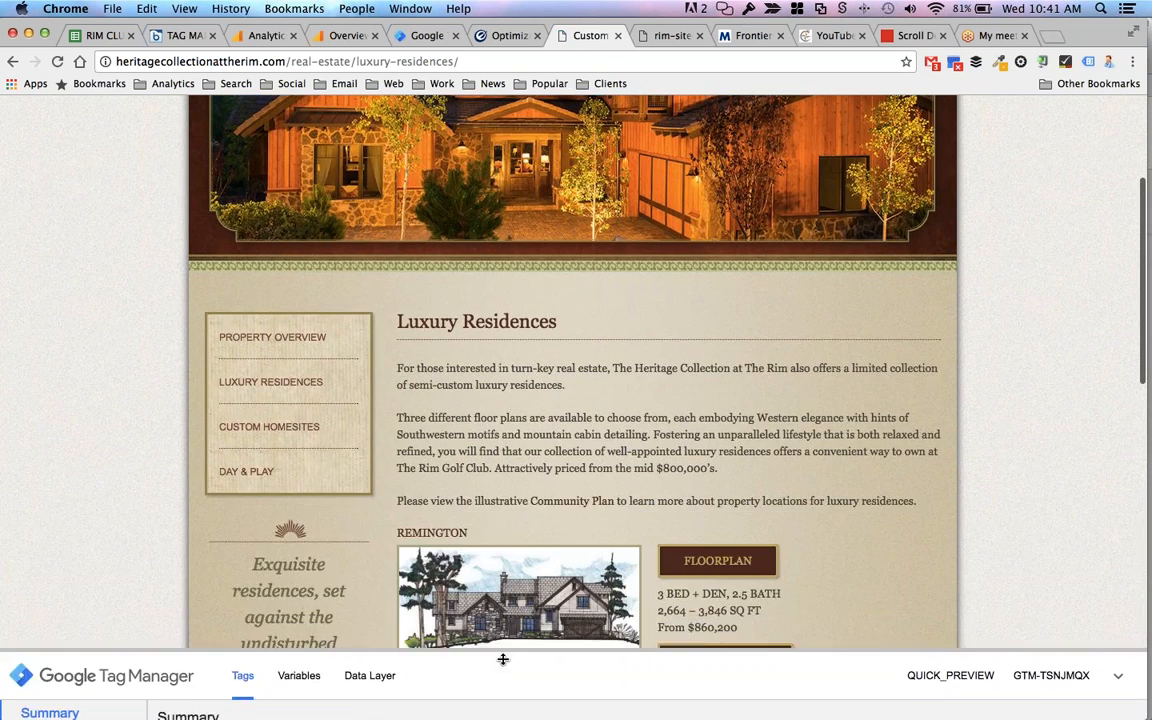
# - Examine the Luxury Residences page for its Community Plan link and the floorplan PDF links of the Remington, Winchester and Coach House models
pyautogui.scroll(-1, 501, 650)
pyautogui.scroll(-4, 585, 388)
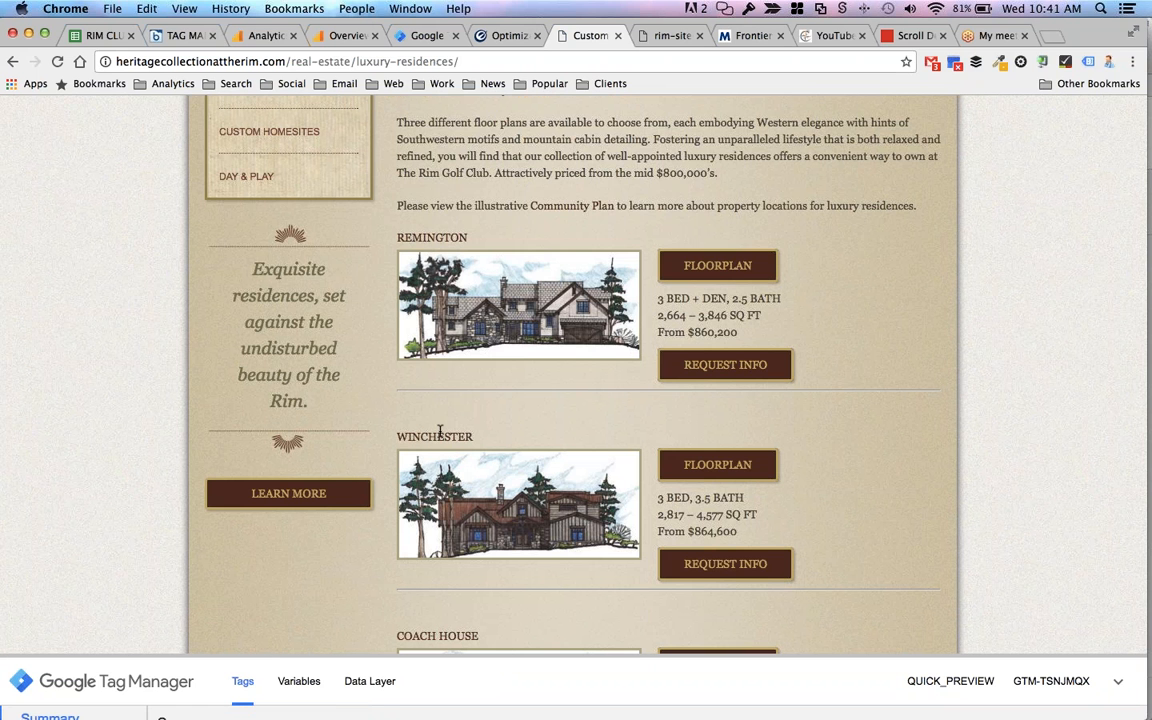
pyautogui.scroll(-3, 640, 425)
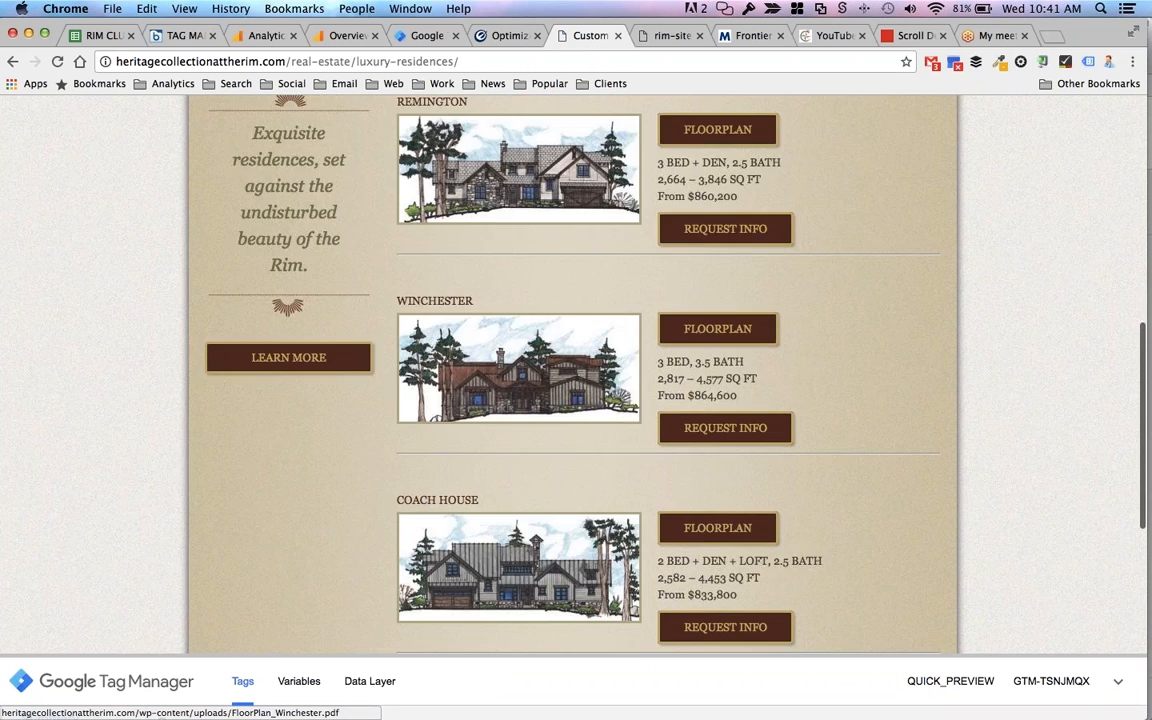
pyautogui.scroll(3, 525, 375)
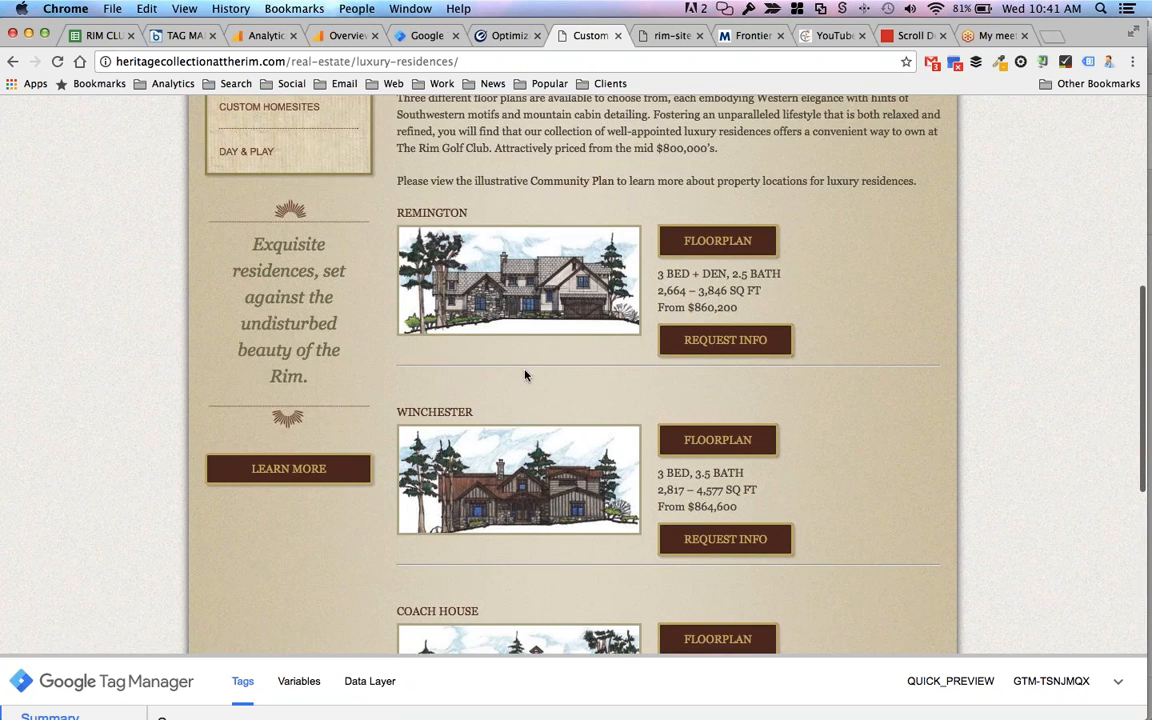
pyautogui.scroll(1, 525, 375)
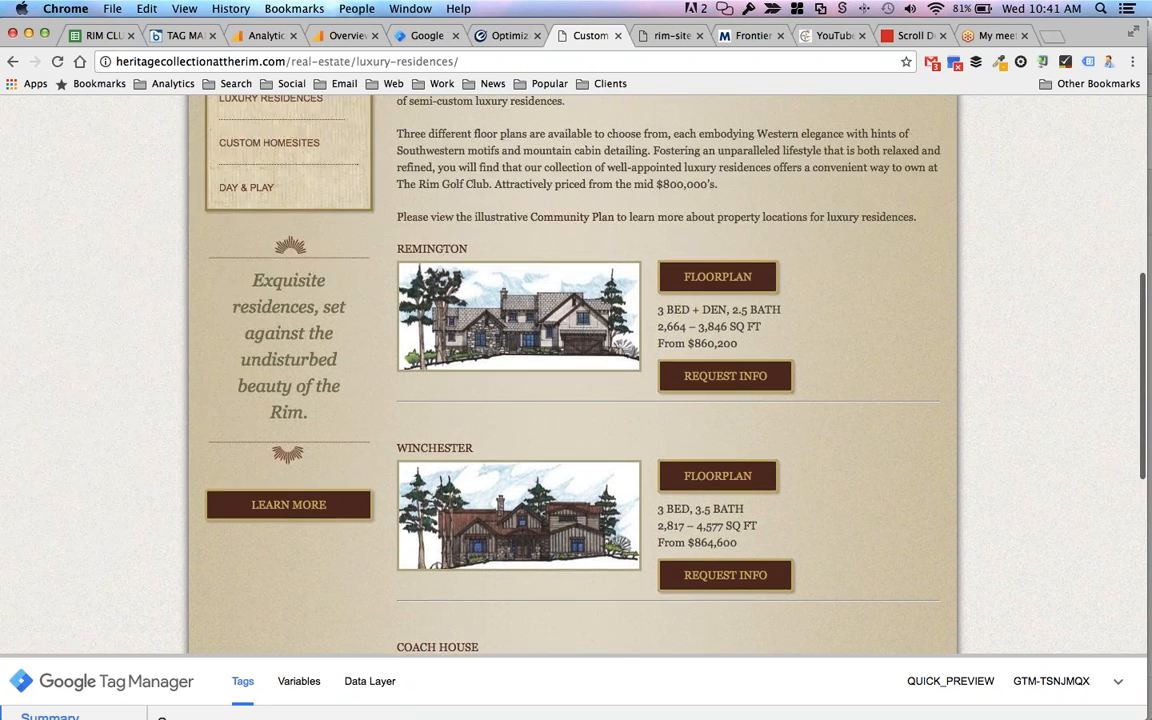
pyautogui.scroll(2, 572, 375)
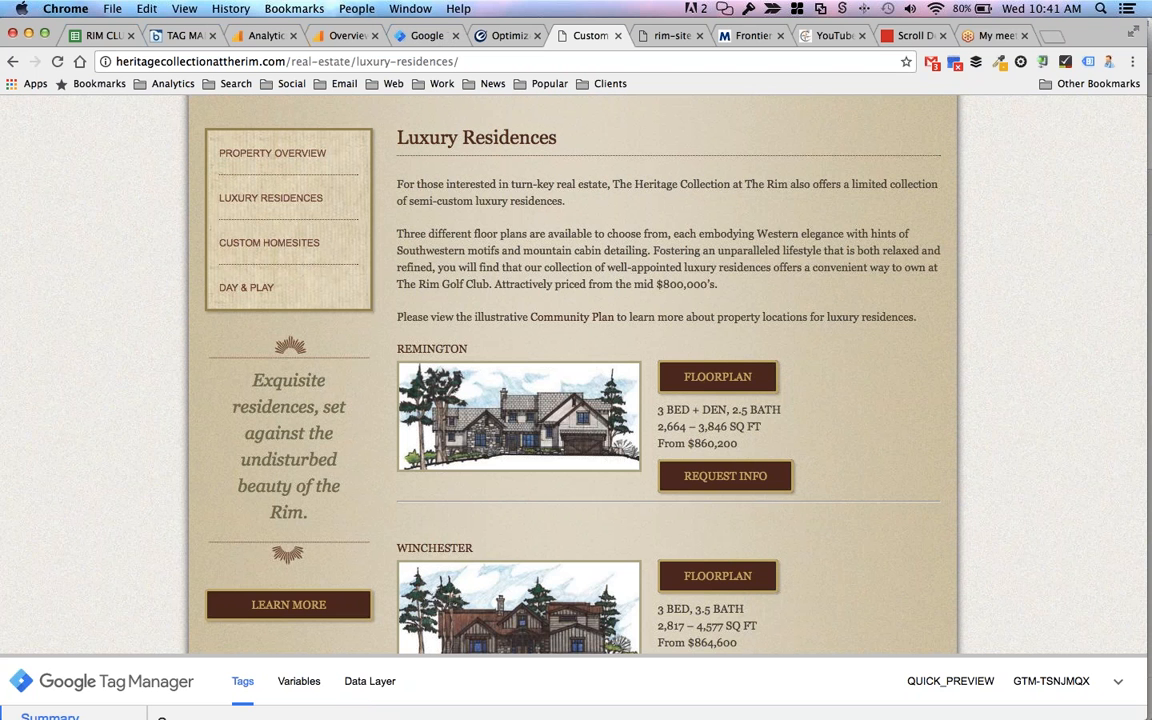
pyautogui.scroll(-4, 697, 397)
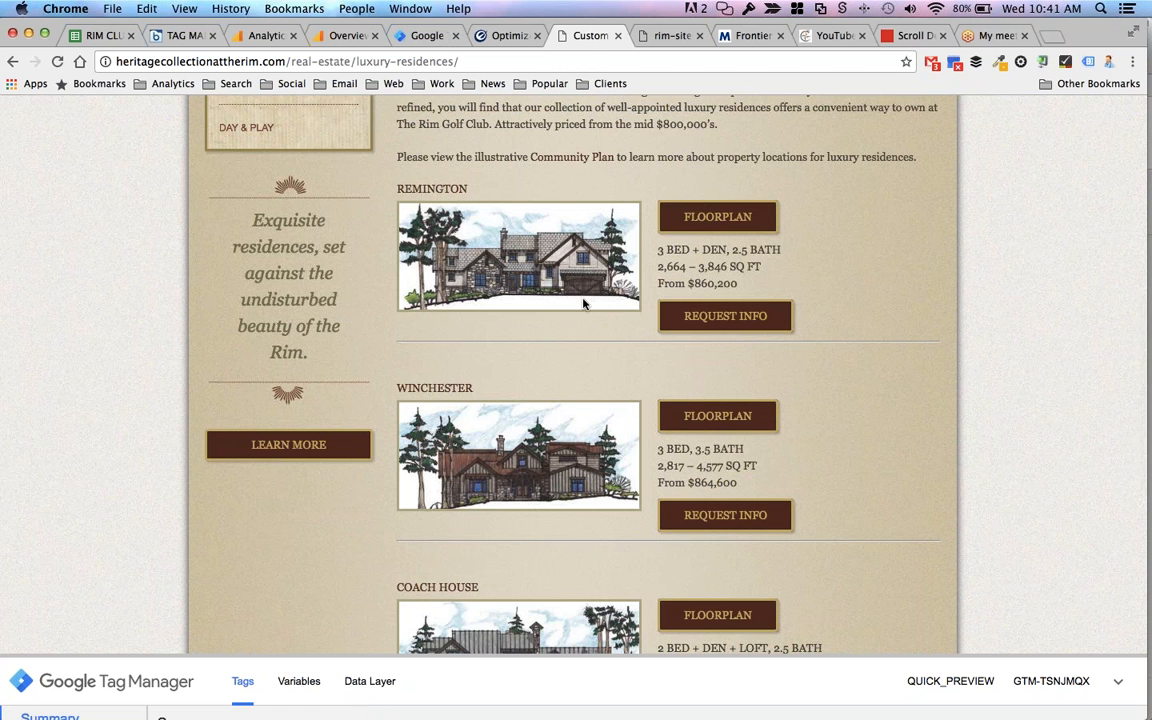
pyautogui.scroll(5, 573, 303)
pyautogui.scroll(8, 573, 303)
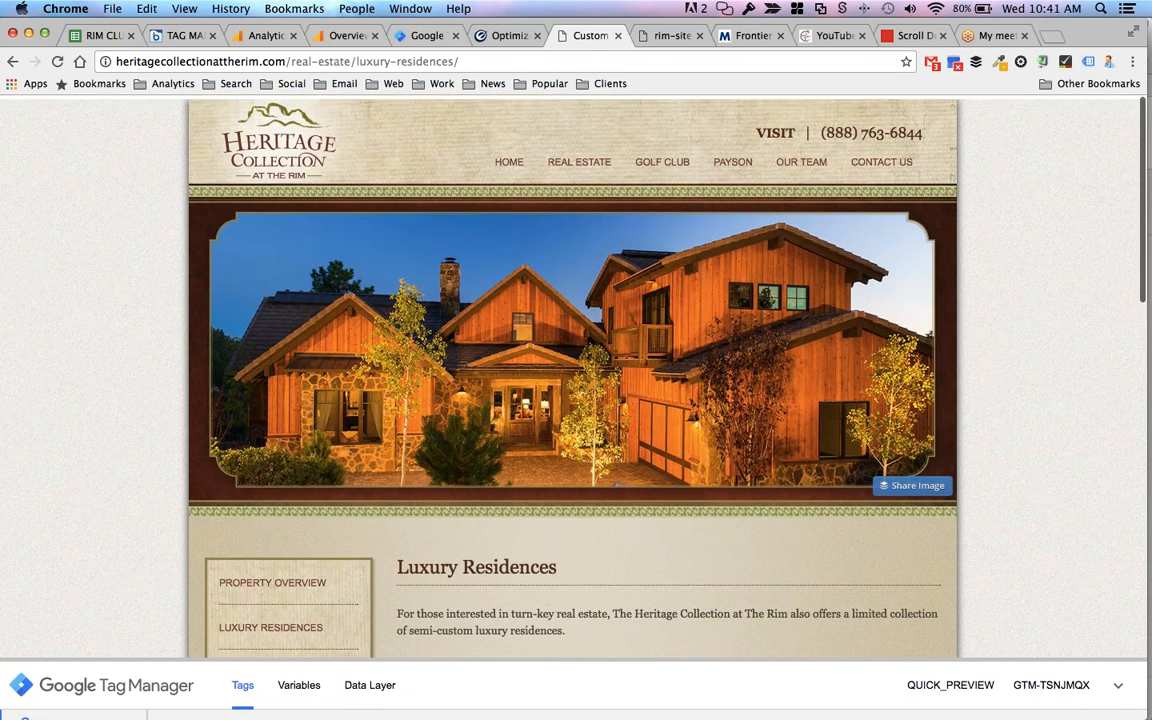
# - Create a new tag named Analytics - PDF Events in Google Tag Manager, with the RIM CLUB spreadsheet moved to its own window
pyautogui.click(416, 37)
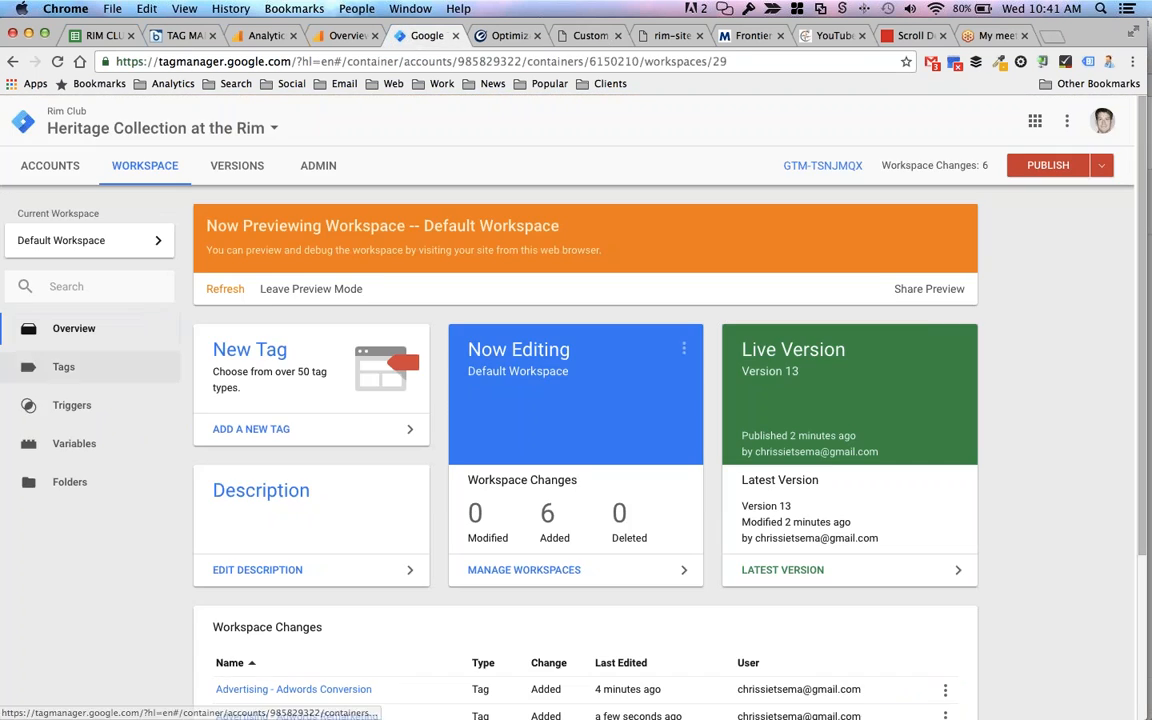
pyautogui.click(79, 369)
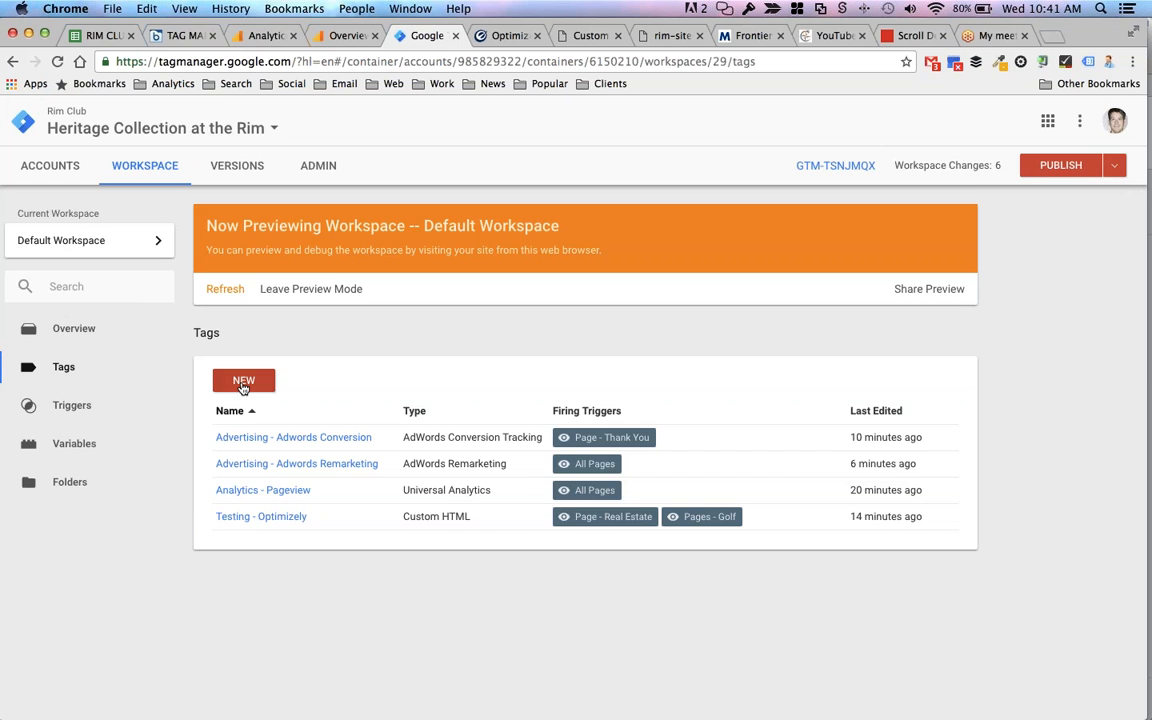
pyautogui.click(243, 384)
pyautogui.moveTo(97, 36); pyautogui.dragTo(0, 36)
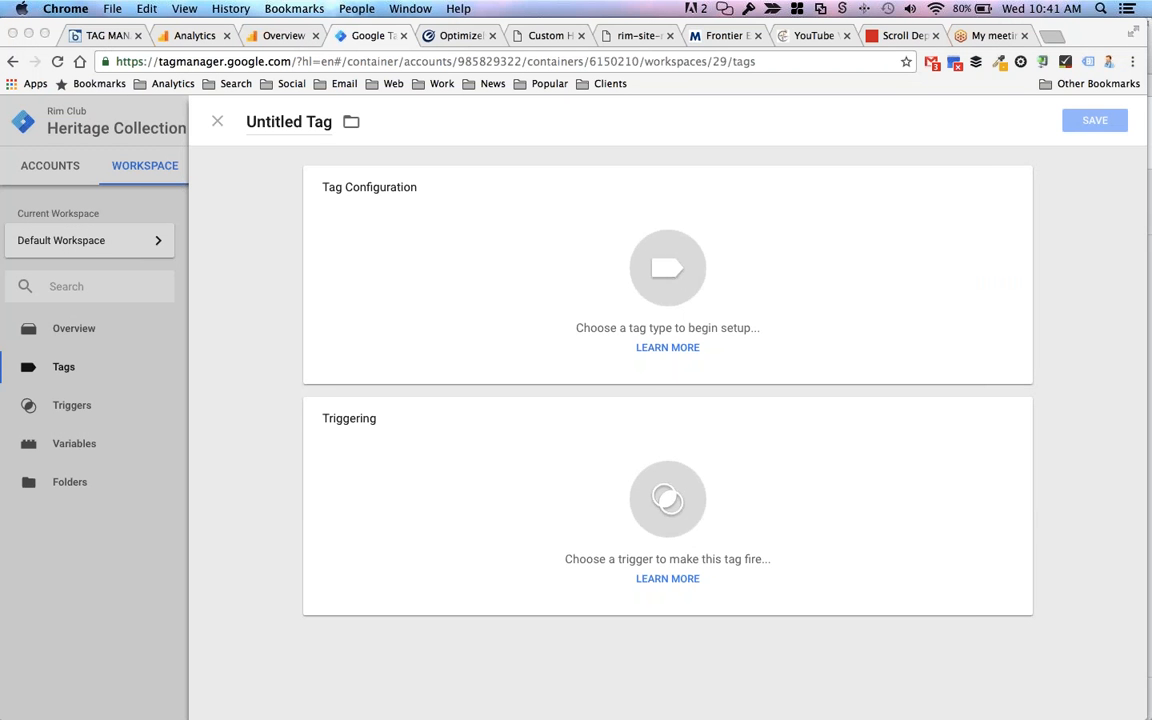
pyautogui.tripleClick(282, 120)
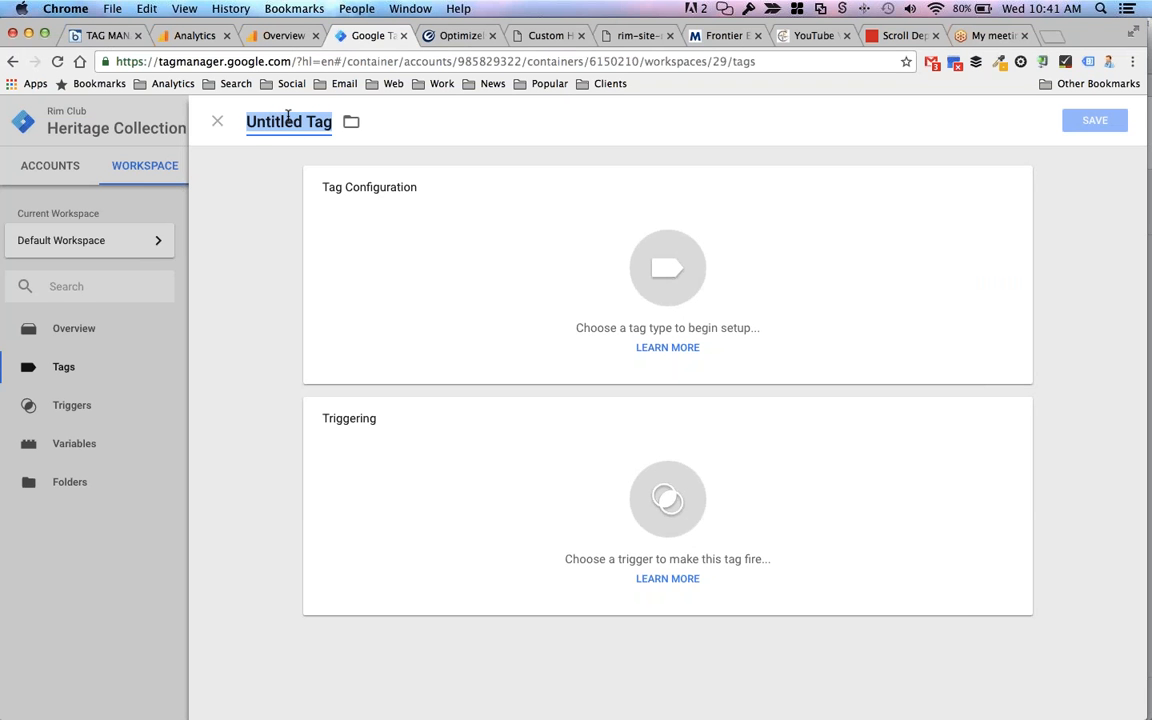
pyautogui.write('Analytics')
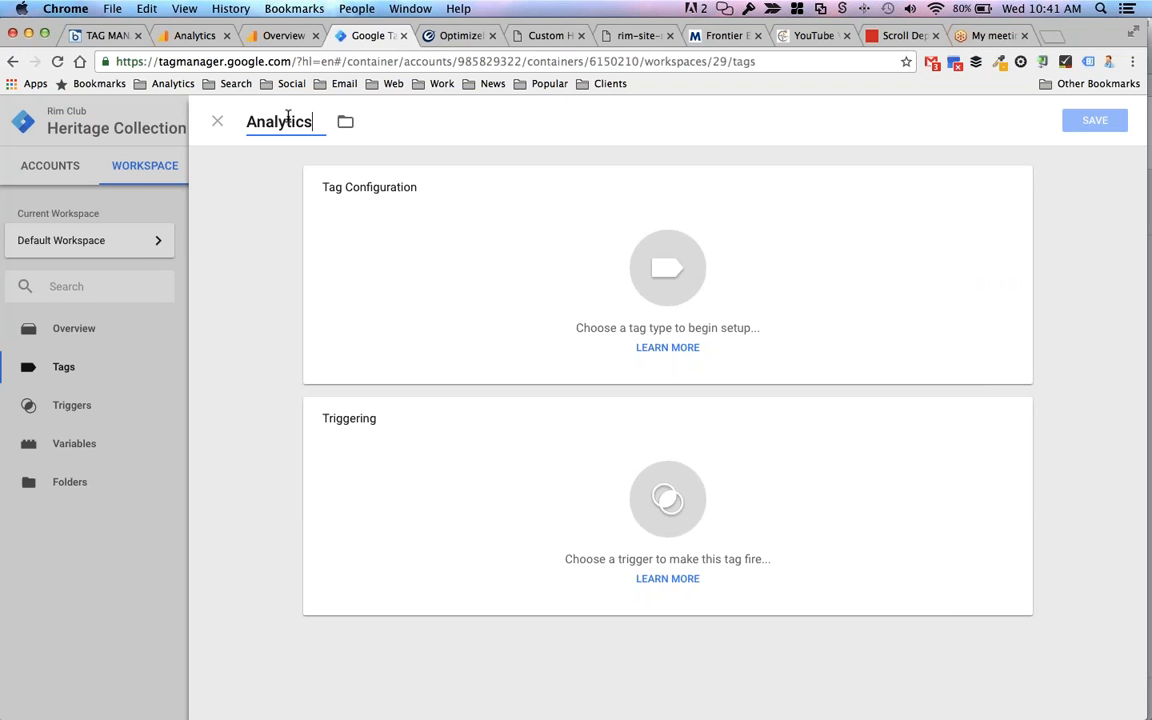
pyautogui.write(' - PDF E')
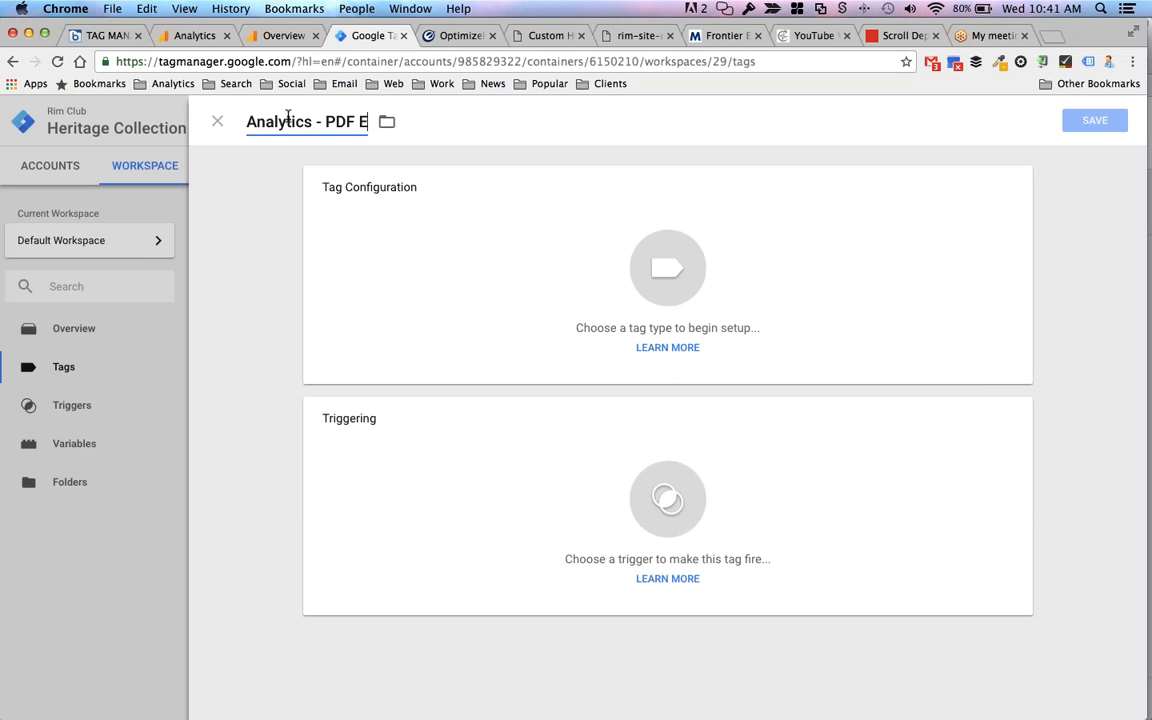
pyautogui.write('vents')
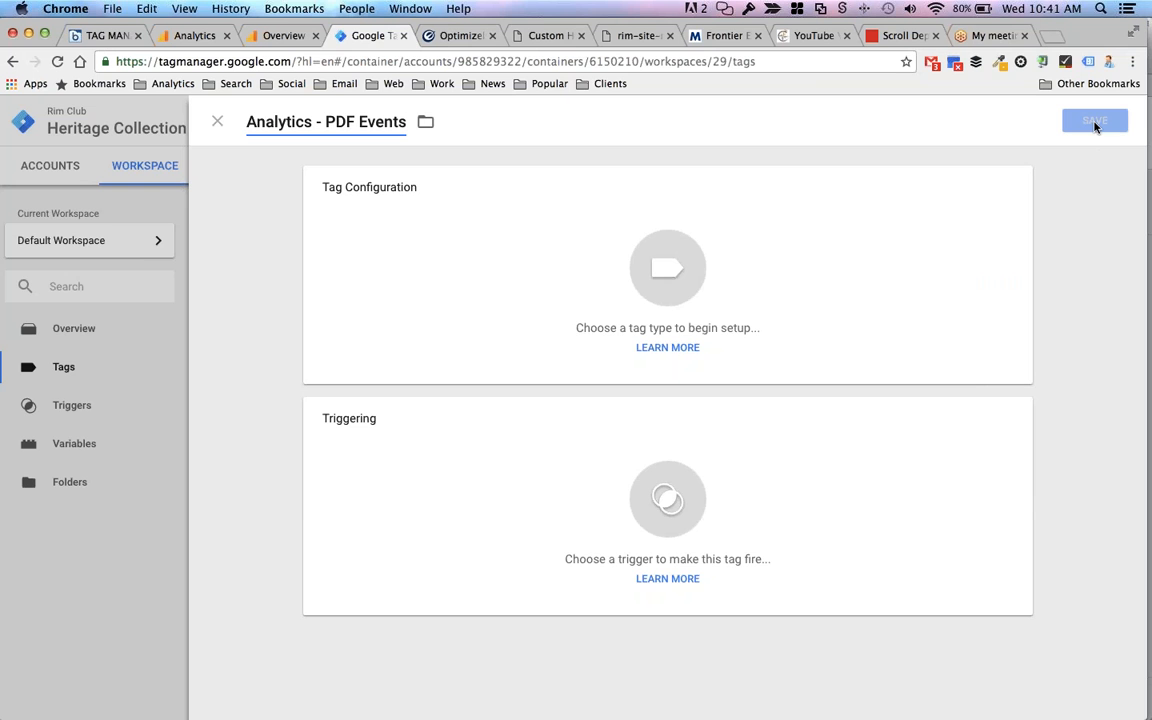
# - Configure the tag as Universal Analytics with the {{Analytics ID}} variable as tracking ID and Event as track type
pyautogui.click(812, 301)
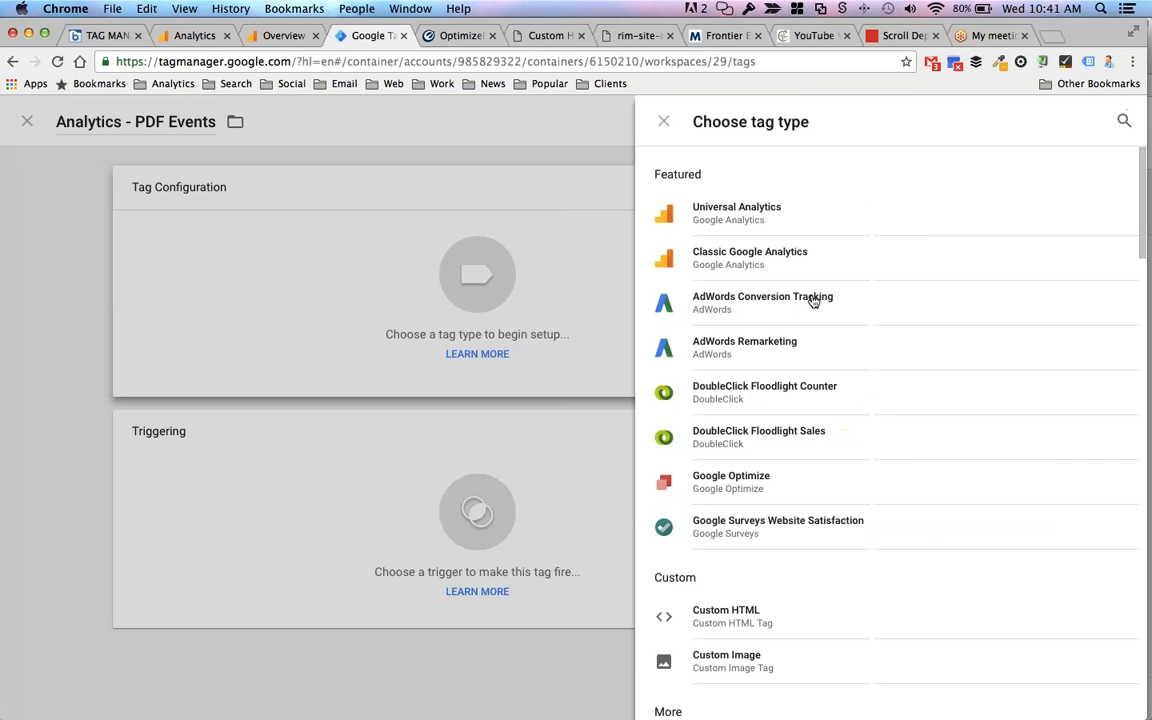
pyautogui.click(779, 220)
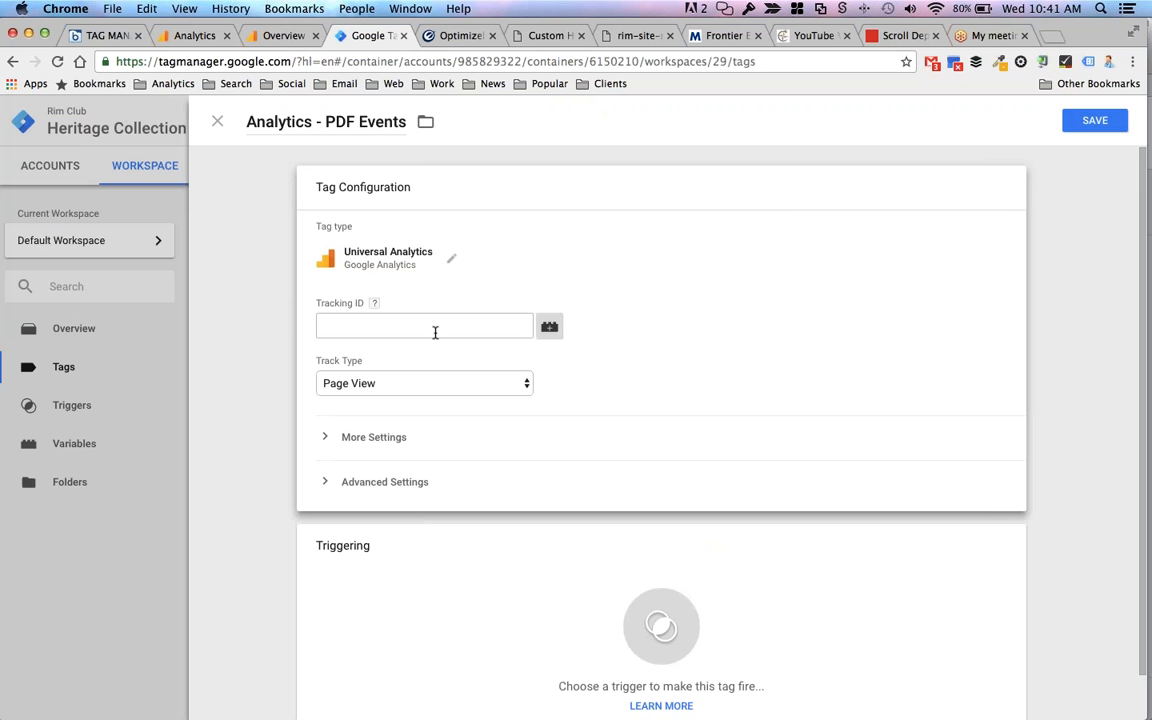
pyautogui.click(549, 328)
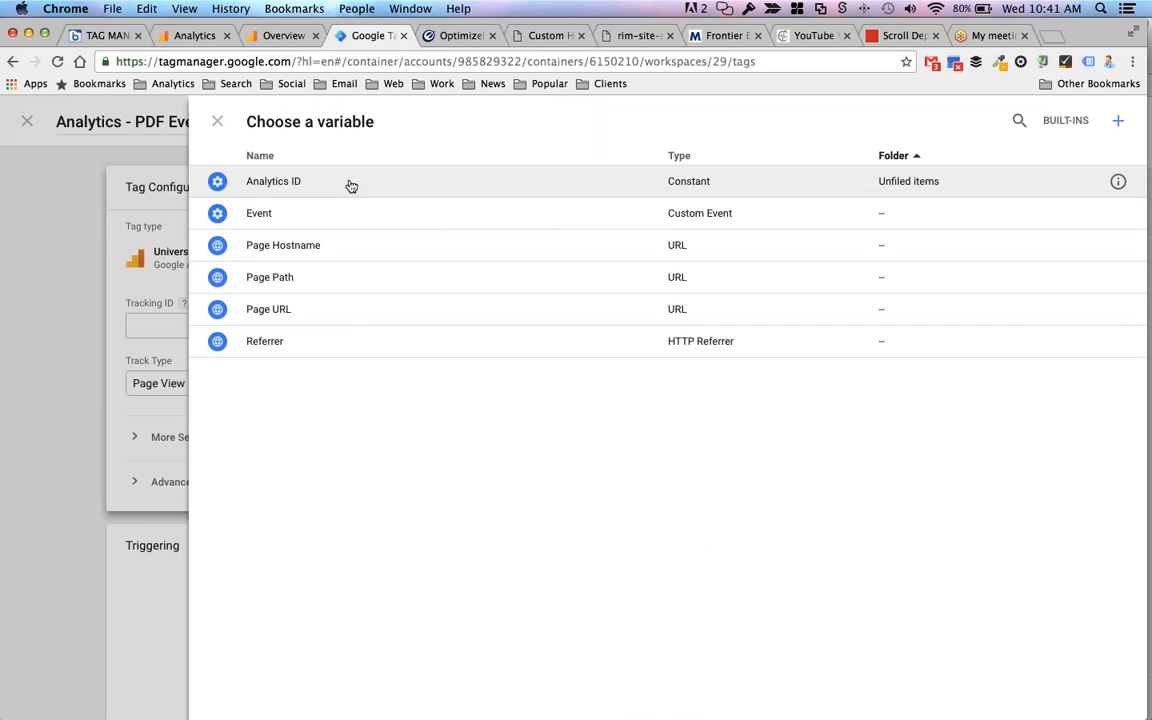
pyautogui.click(351, 186)
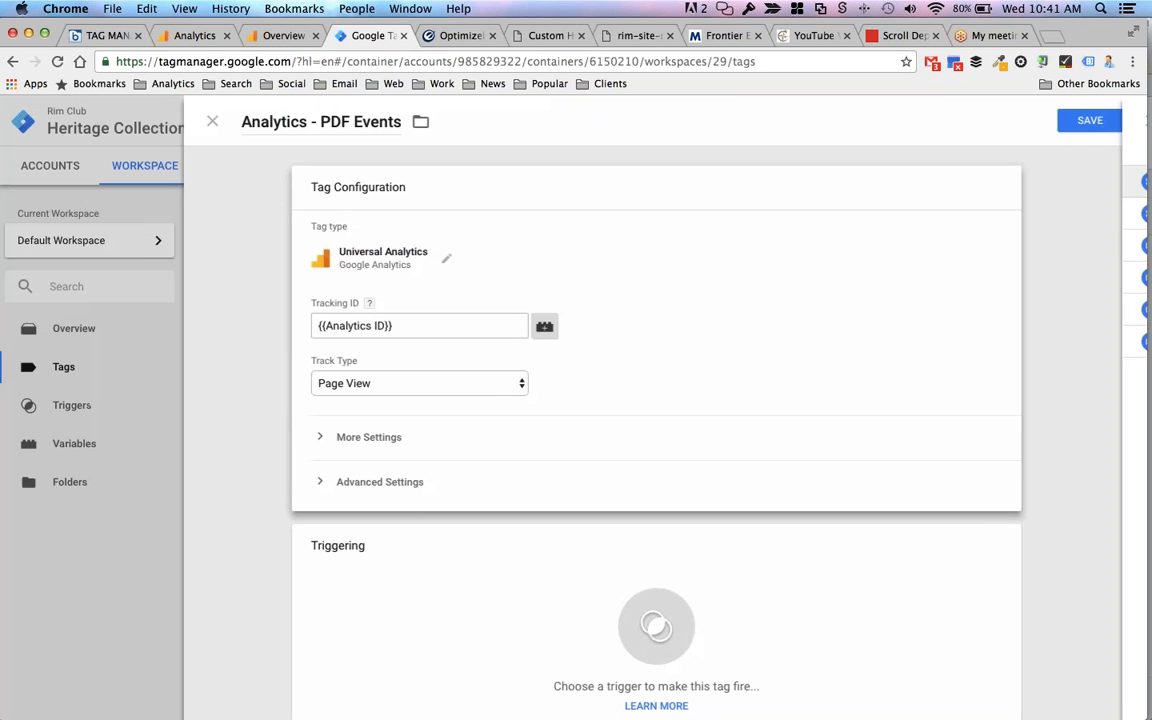
pyautogui.click(410, 389)
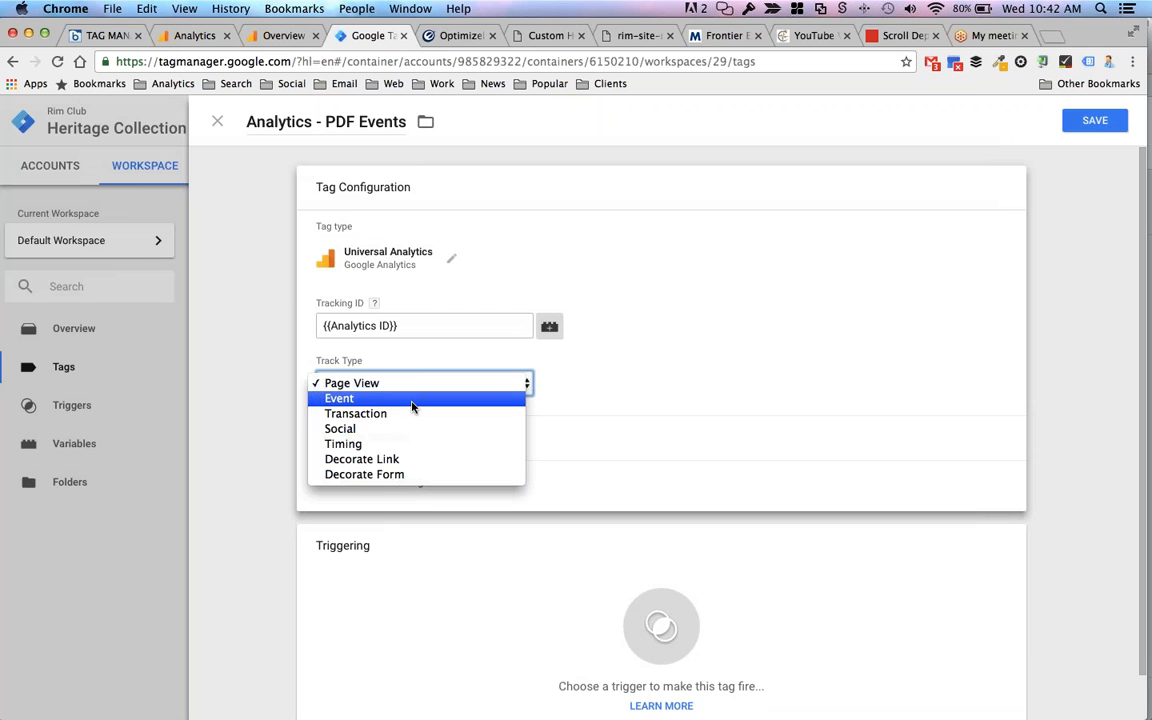
pyautogui.click(412, 400)
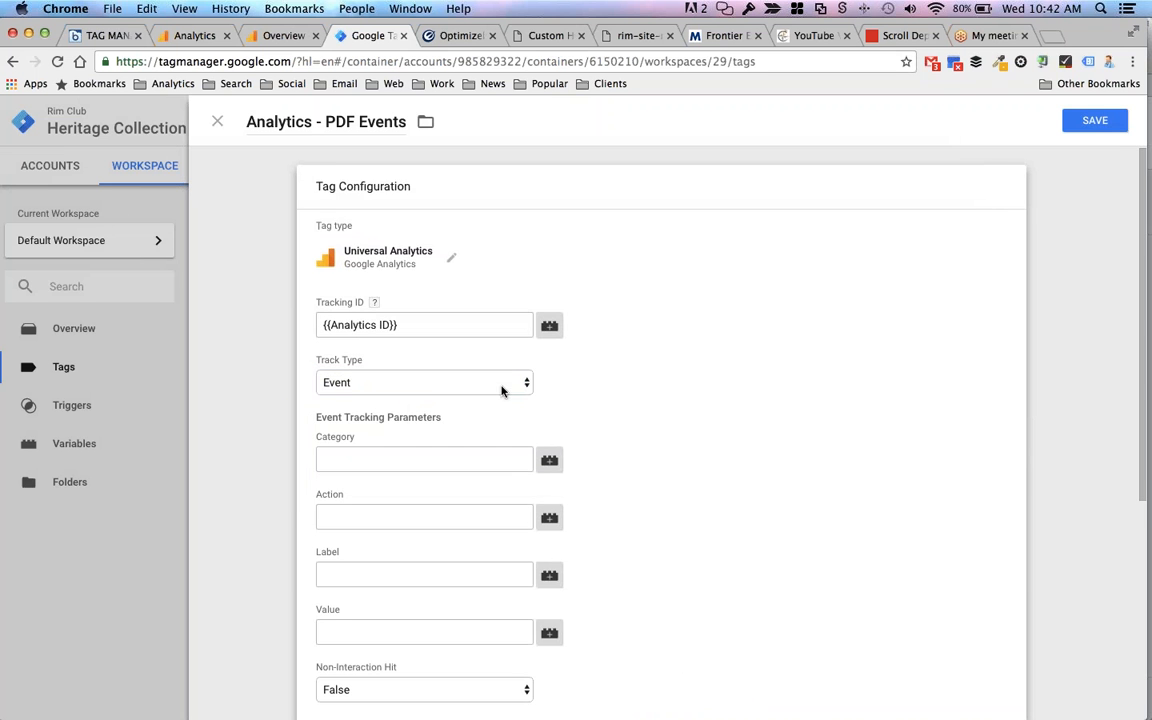
# - Consult the PDF Events row in the tag management spreadsheet and set the tag's event category to Content
pyautogui.scroll(-3, 625, 355)
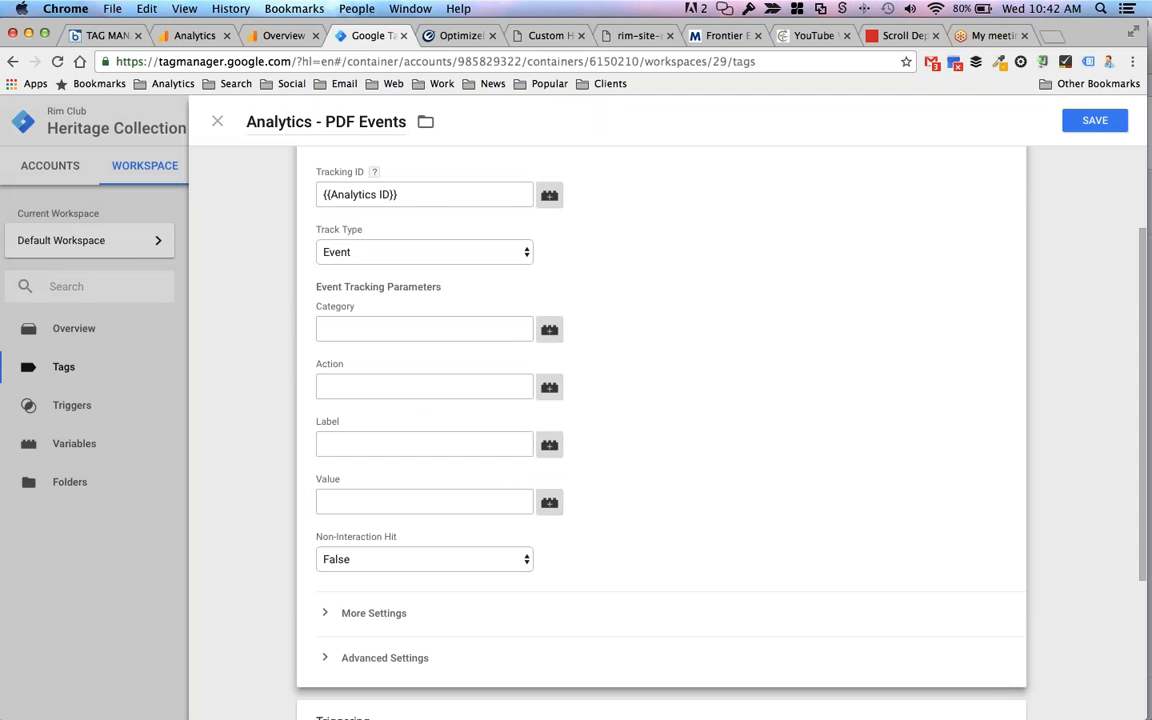
pyautogui.moveTo(1151, 24); pyautogui.dragTo(653, 5)
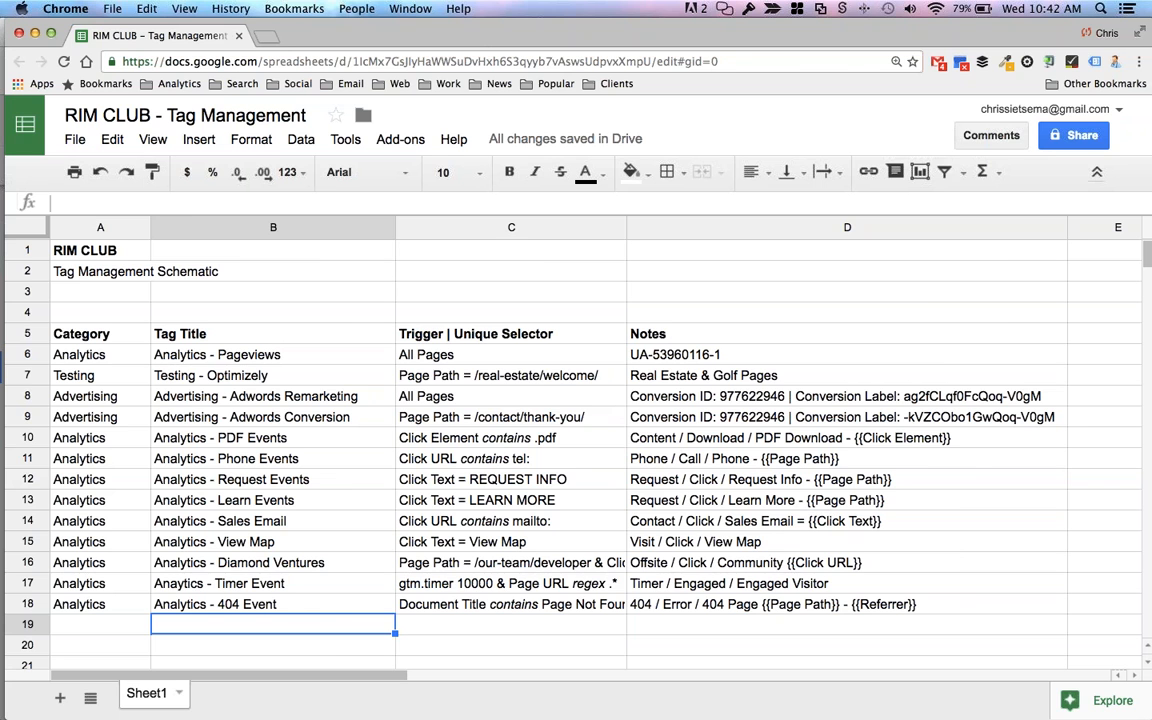
pyautogui.press('super+grave')
pyautogui.click(480, 326)
pyautogui.click(480, 328)
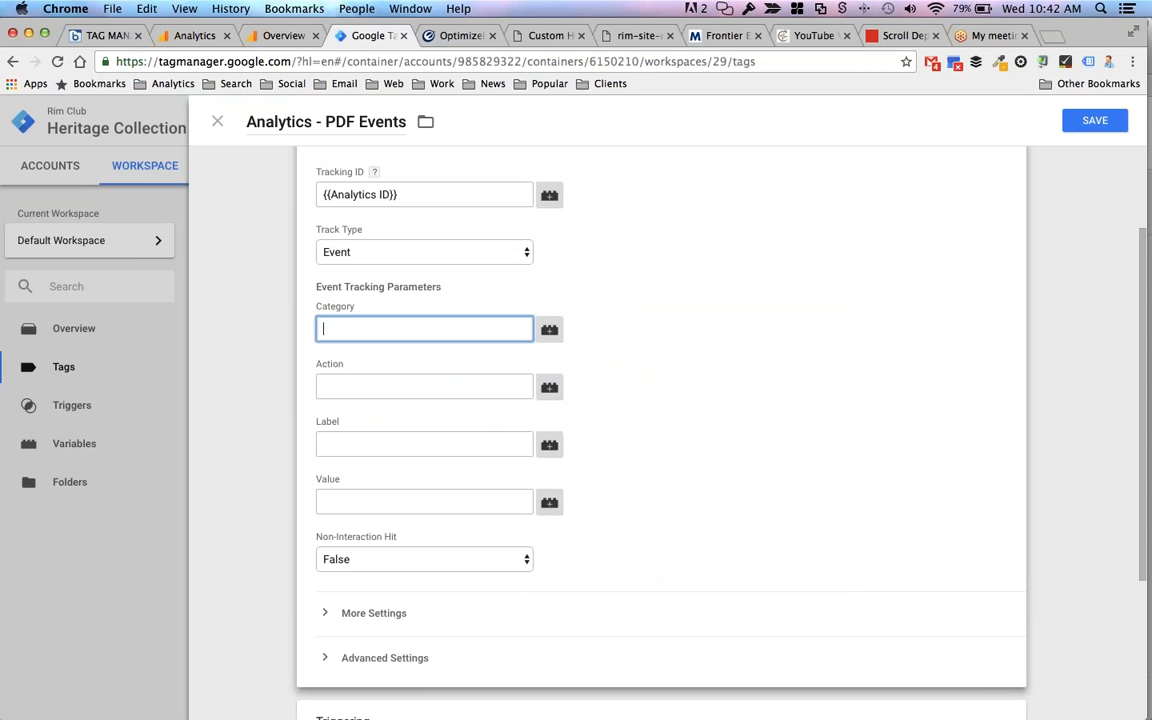
pyautogui.write('COnt')
pyautogui.write('ontent')
pyautogui.press('Tab')
pyautogui.press('Tab')
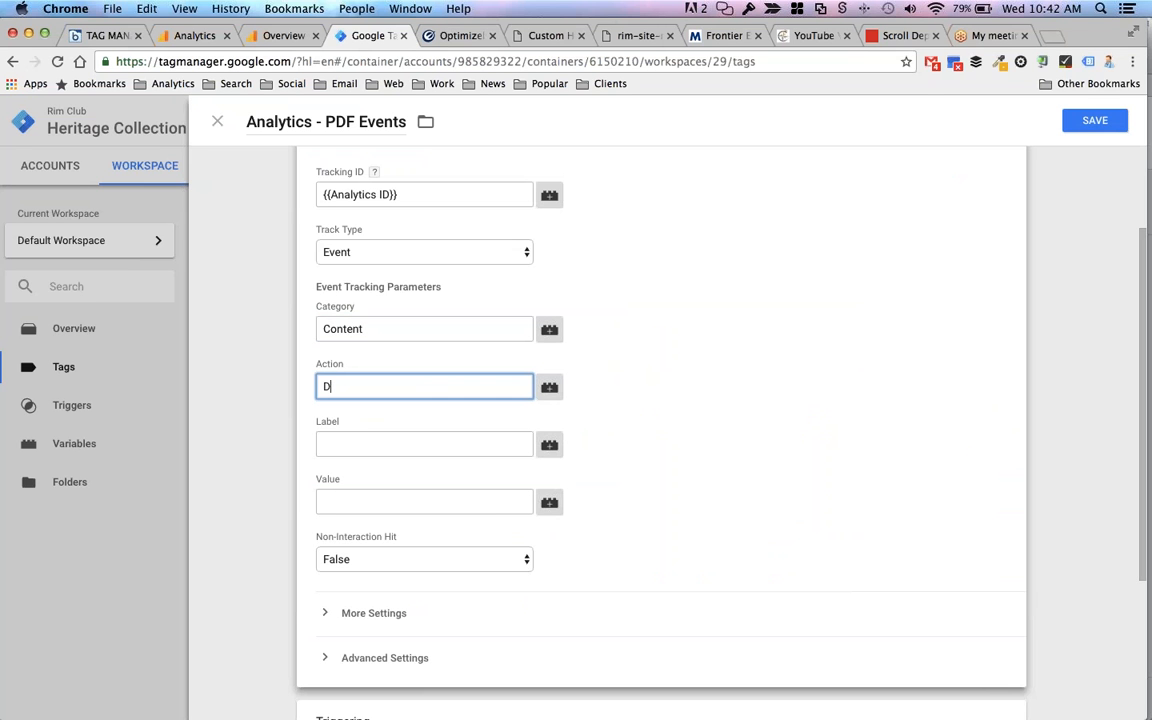
# - Set the event action to Download and the label to PDF Download, and save the tag without a trigger
pyautogui.write('Download')
pyautogui.press('Tab')
pyautogui.press('Tab')
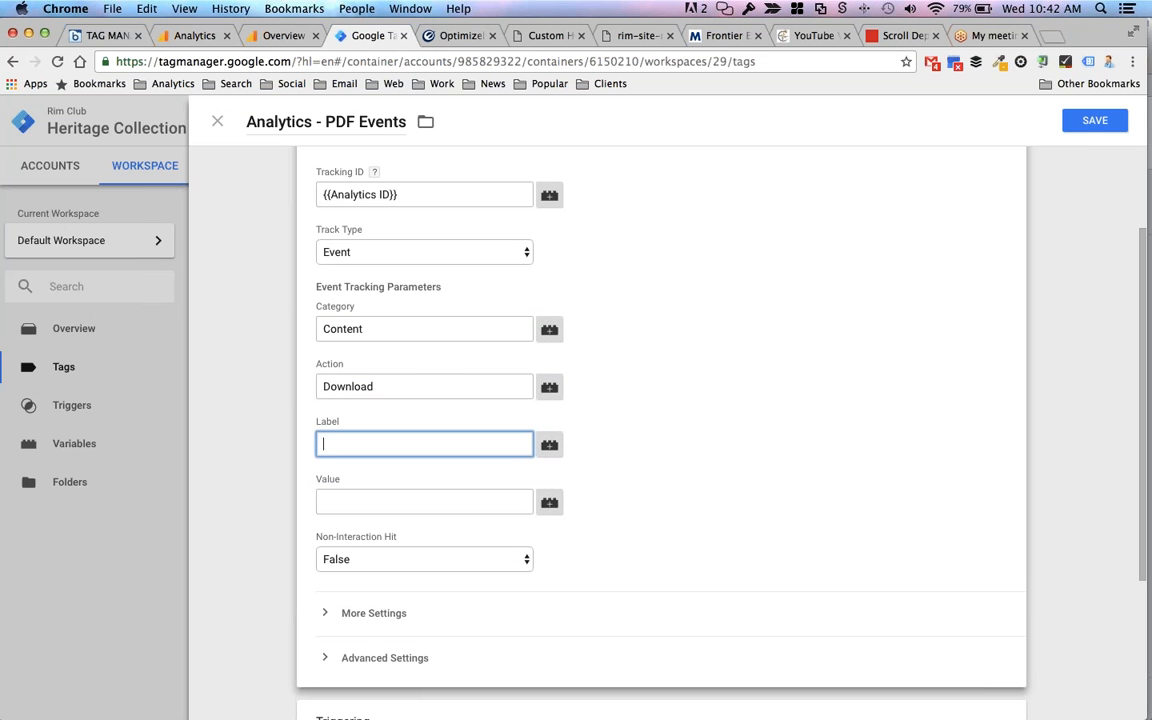
pyautogui.write('PDF Download')
pyautogui.click(1095, 120)
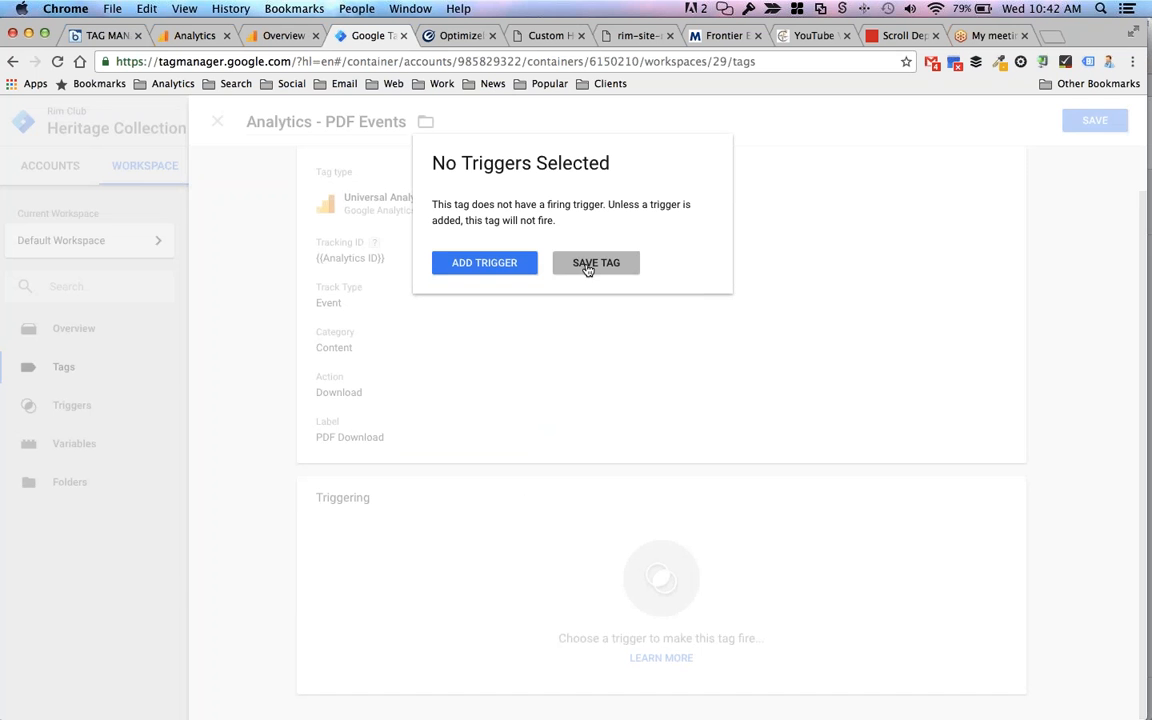
pyautogui.click(588, 263)
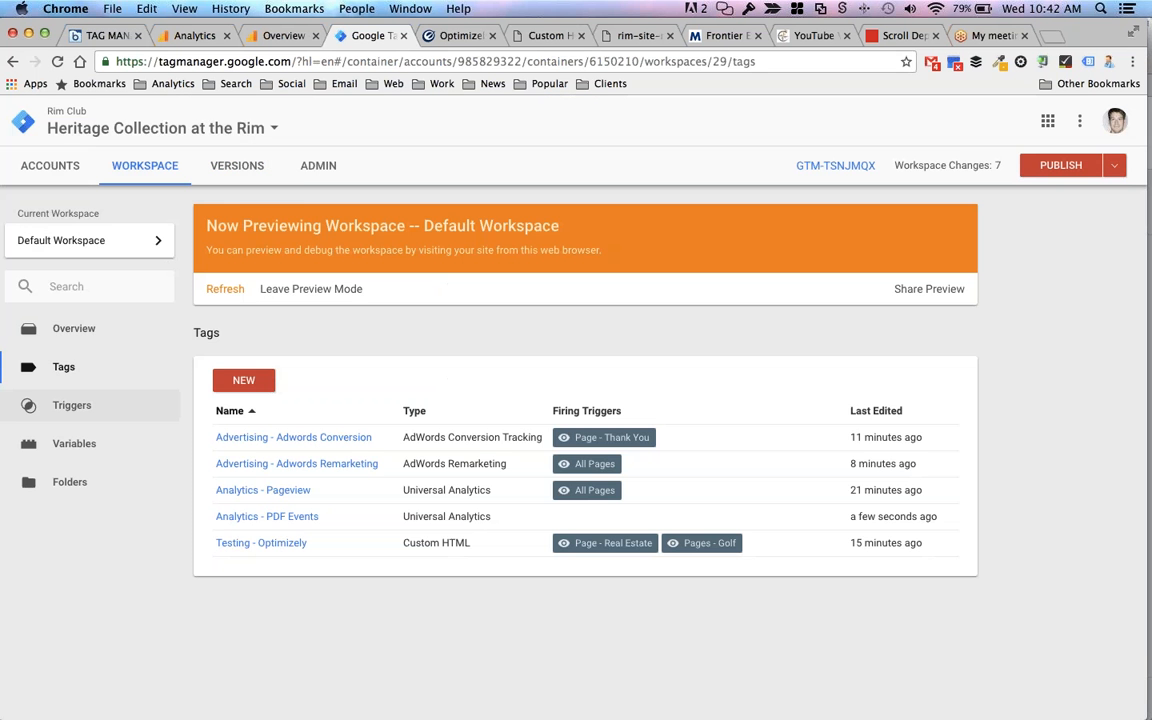
# - Enlarge the preview pane on the Luxury Residences page, open the Remington floorplan PDF and return to check the recorded events
pyautogui.click(546, 35)
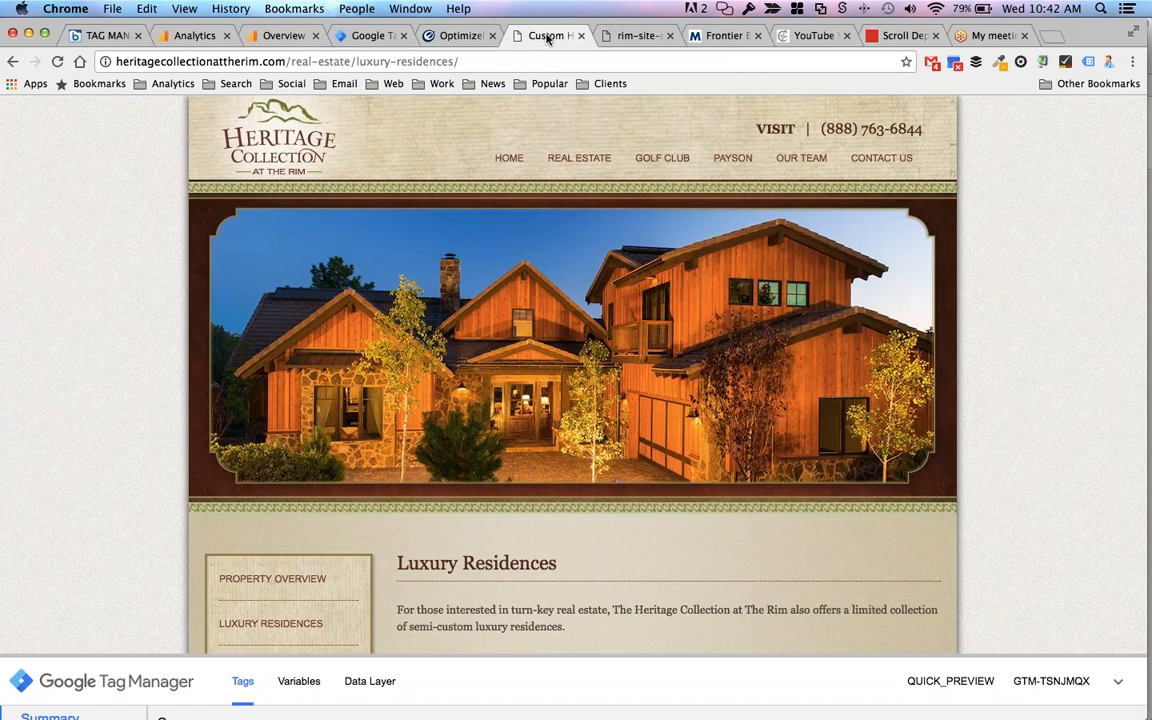
pyautogui.scroll(-2, 500, 428)
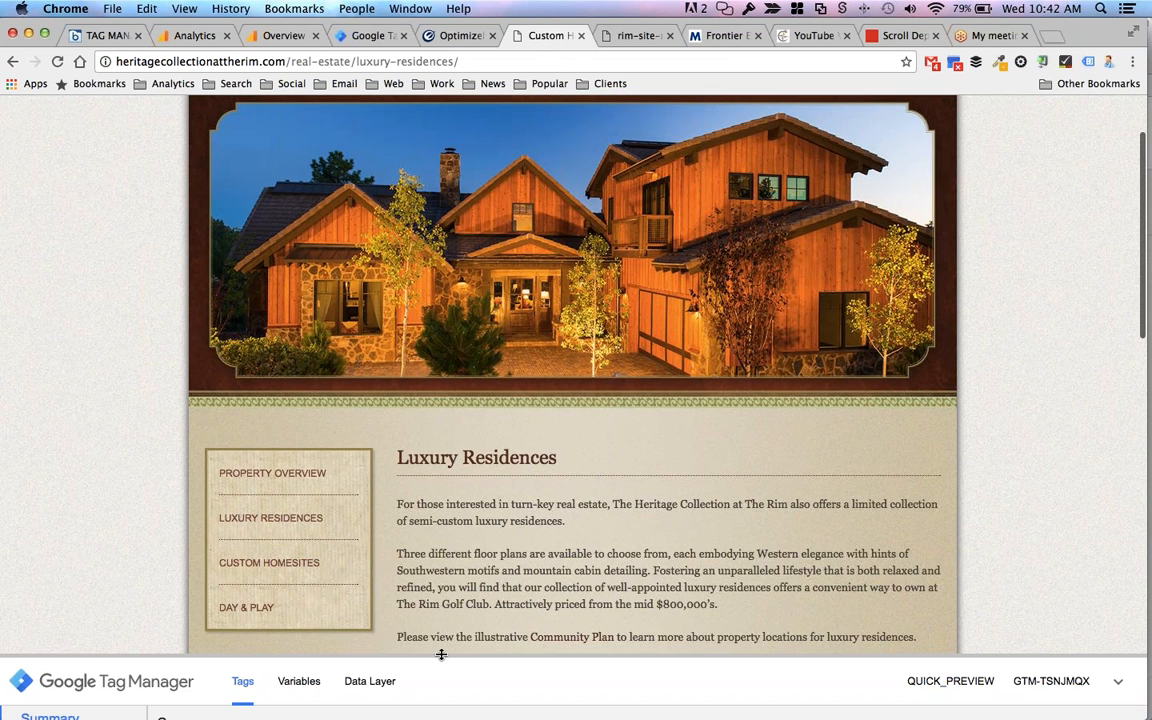
pyautogui.moveTo(441, 654); pyautogui.dragTo(470, 410)
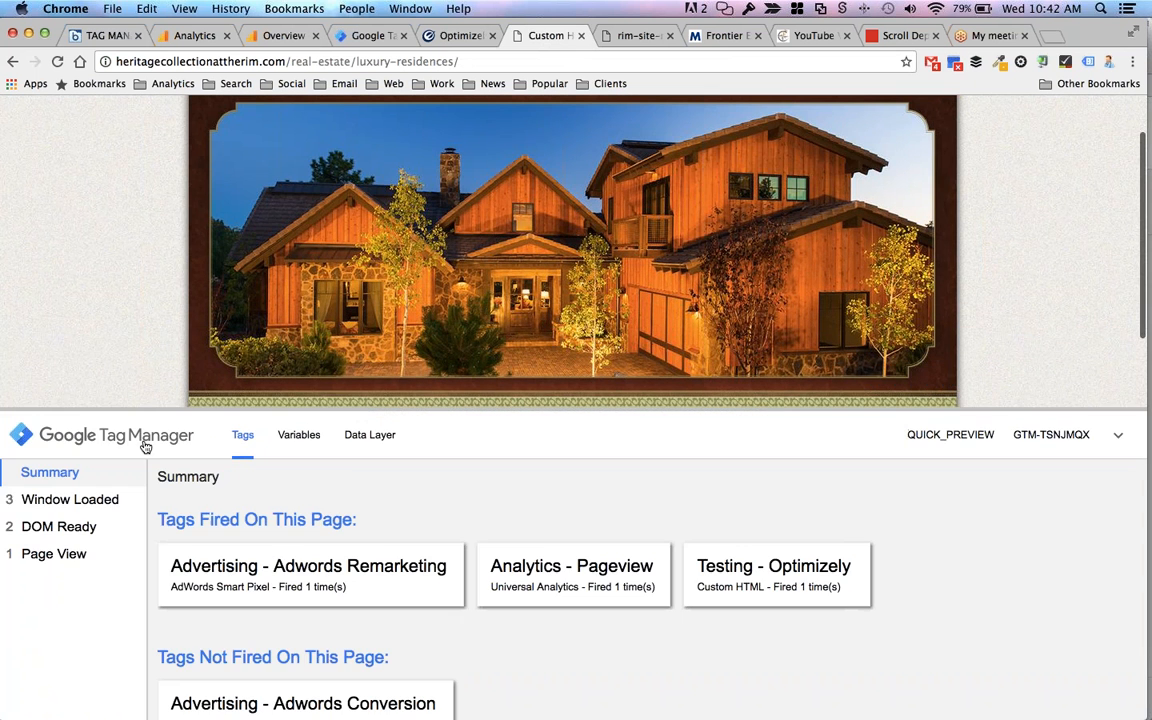
pyautogui.scroll(-5, 357, 256)
pyautogui.click(662, 286)
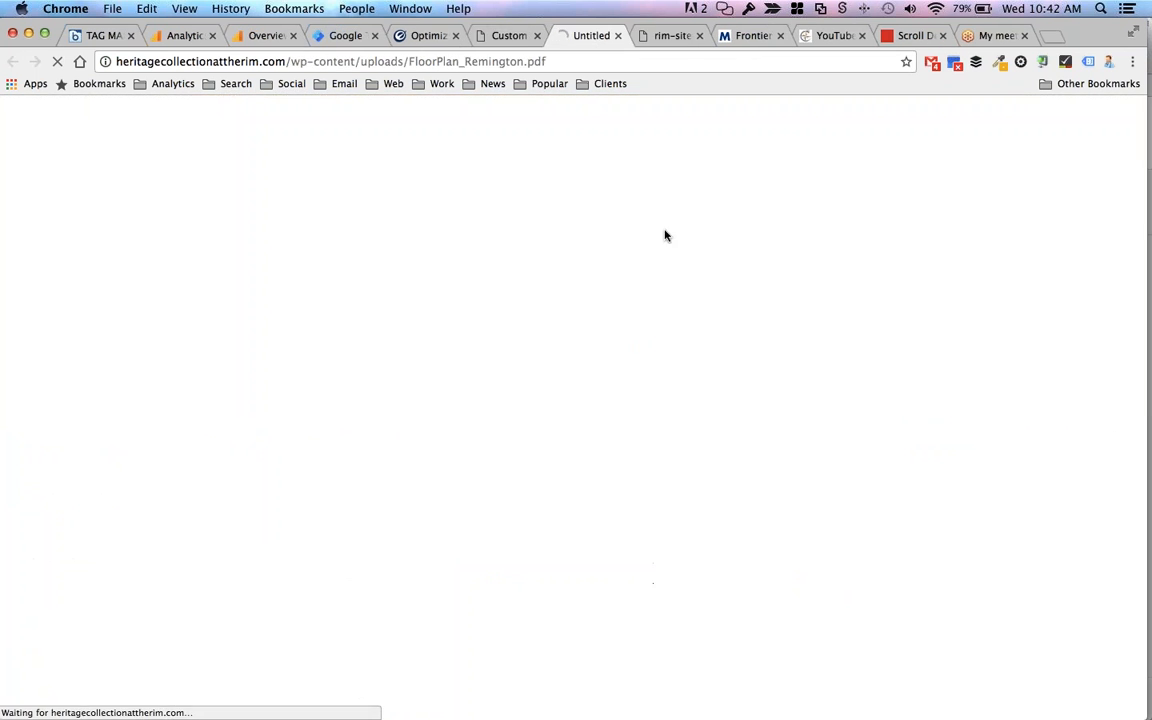
pyautogui.click(506, 36)
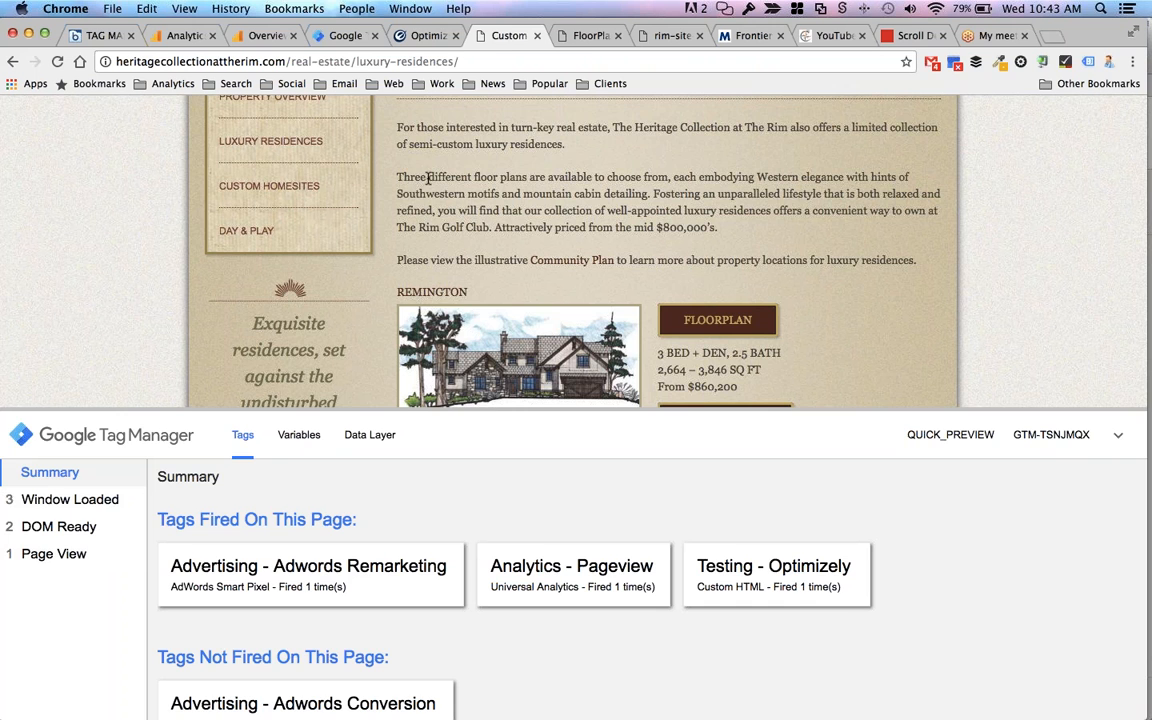
# - Create and save a trigger named Click Tracking in Google Tag Manager, of type Click - All Elements, firing on All Clicks
pyautogui.click(347, 36)
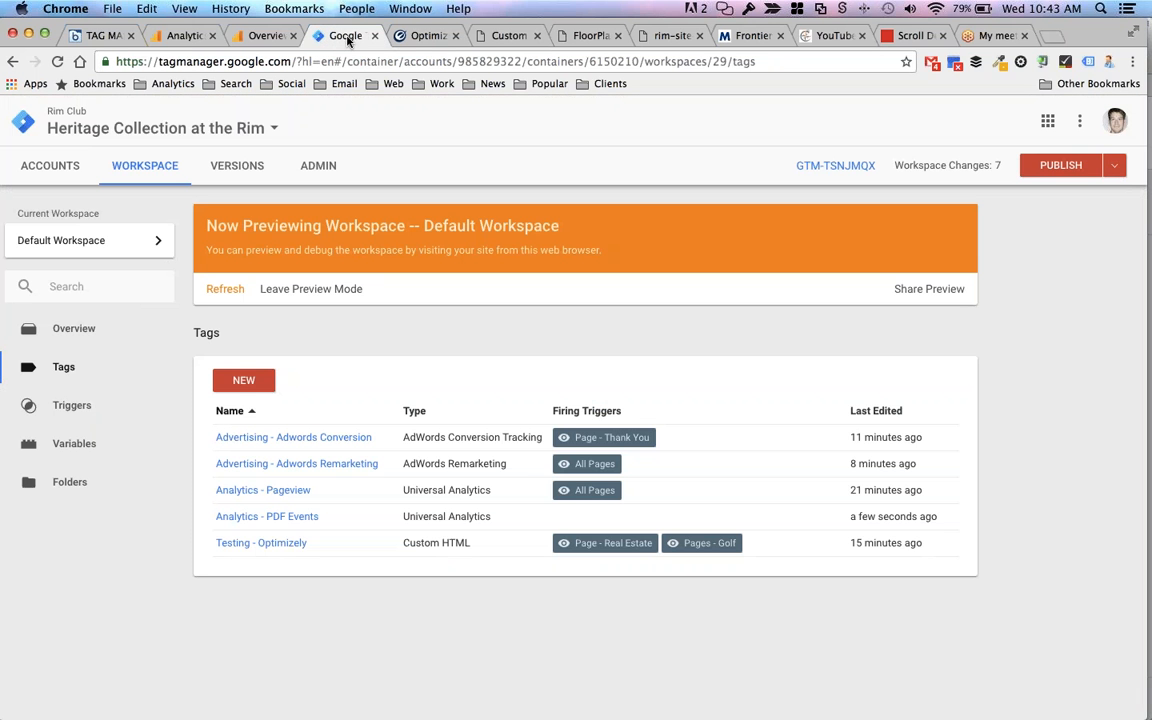
pyautogui.click(77, 406)
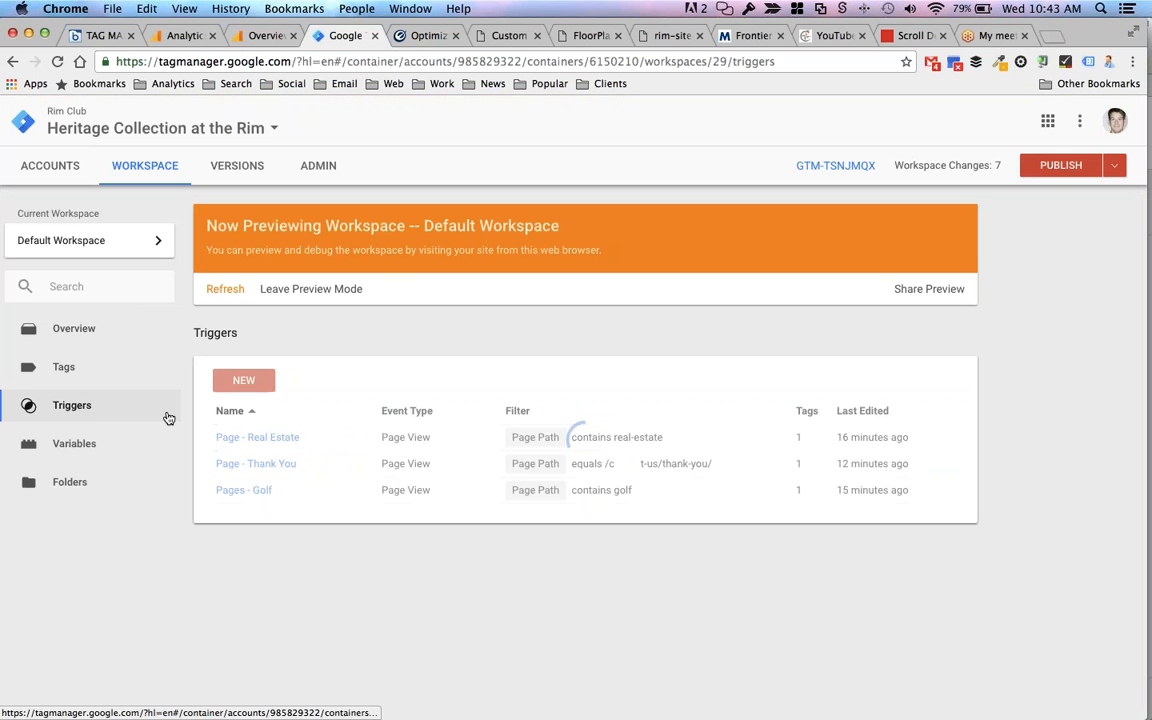
pyautogui.click(245, 381)
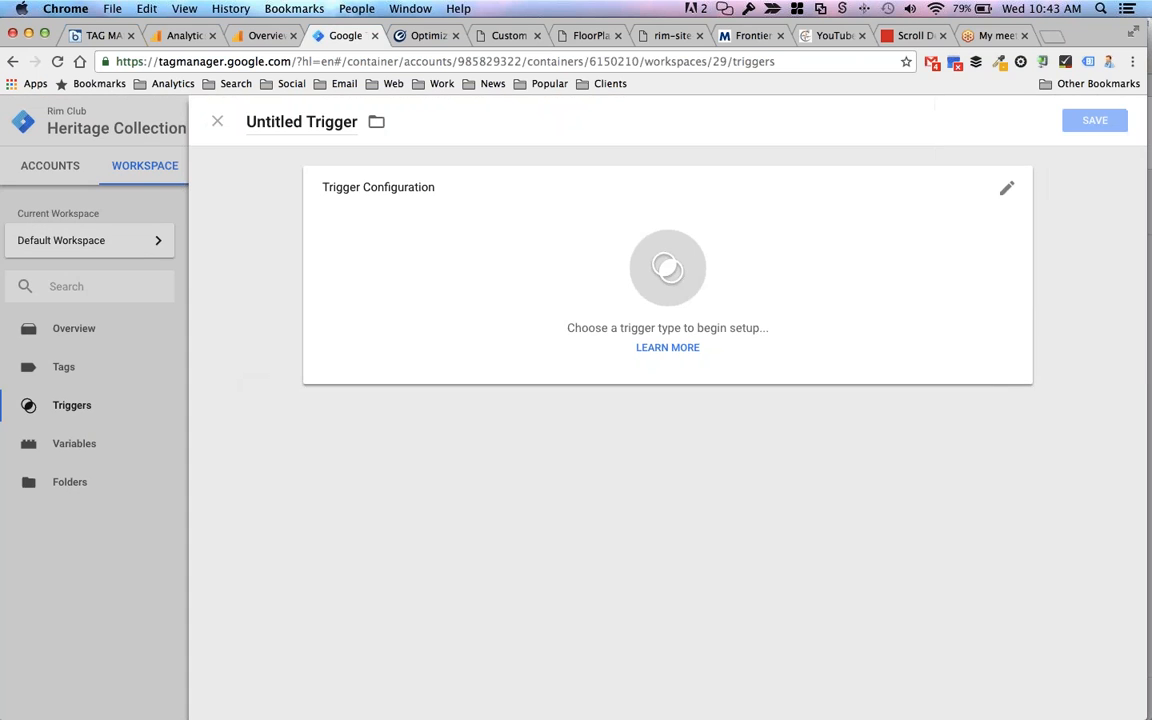
pyautogui.click(338, 118)
pyautogui.write('Click Tracking')
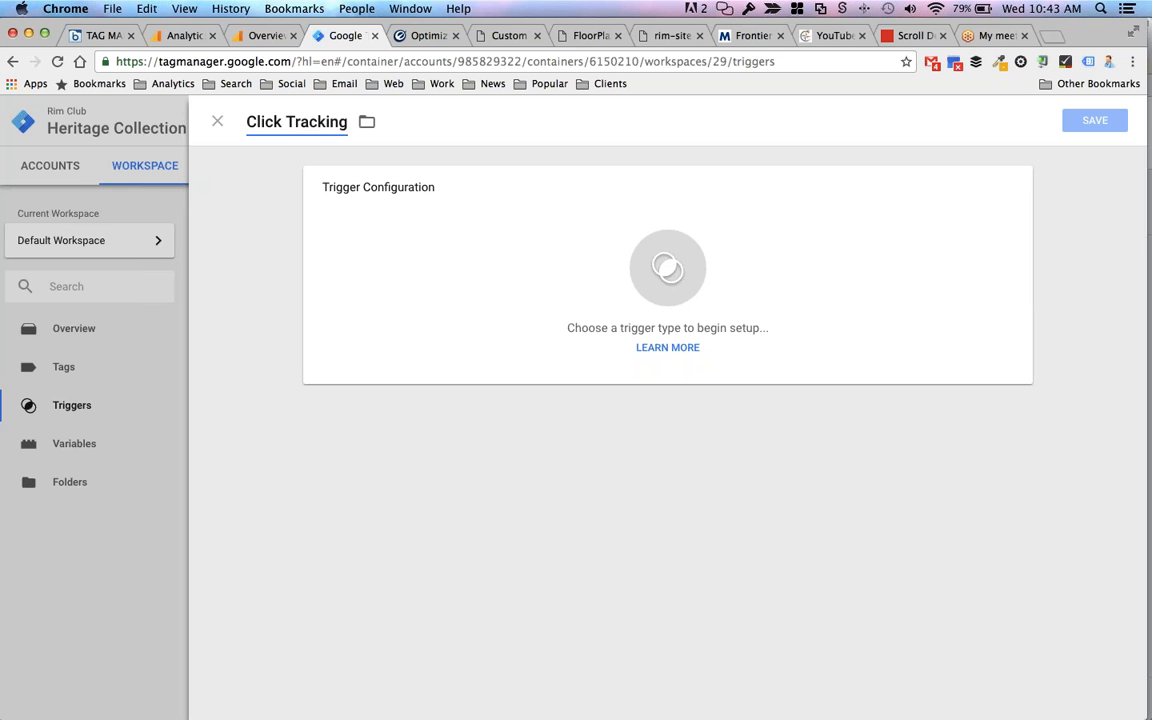
pyautogui.click(668, 267)
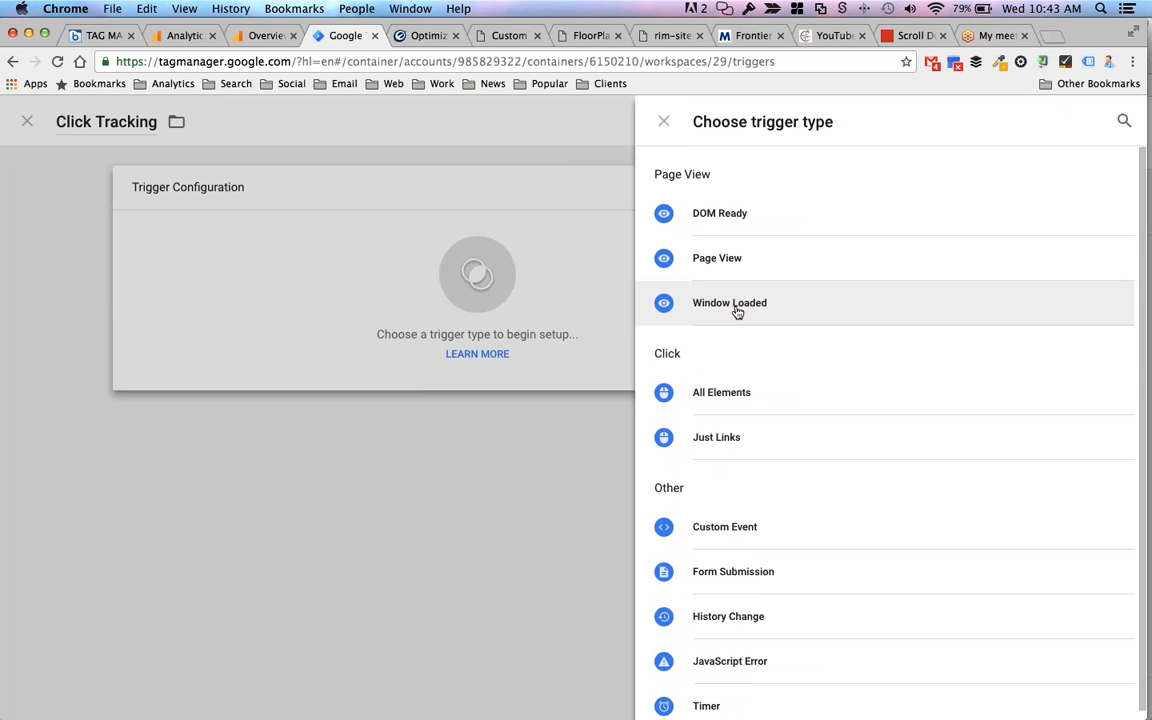
pyautogui.click(735, 397)
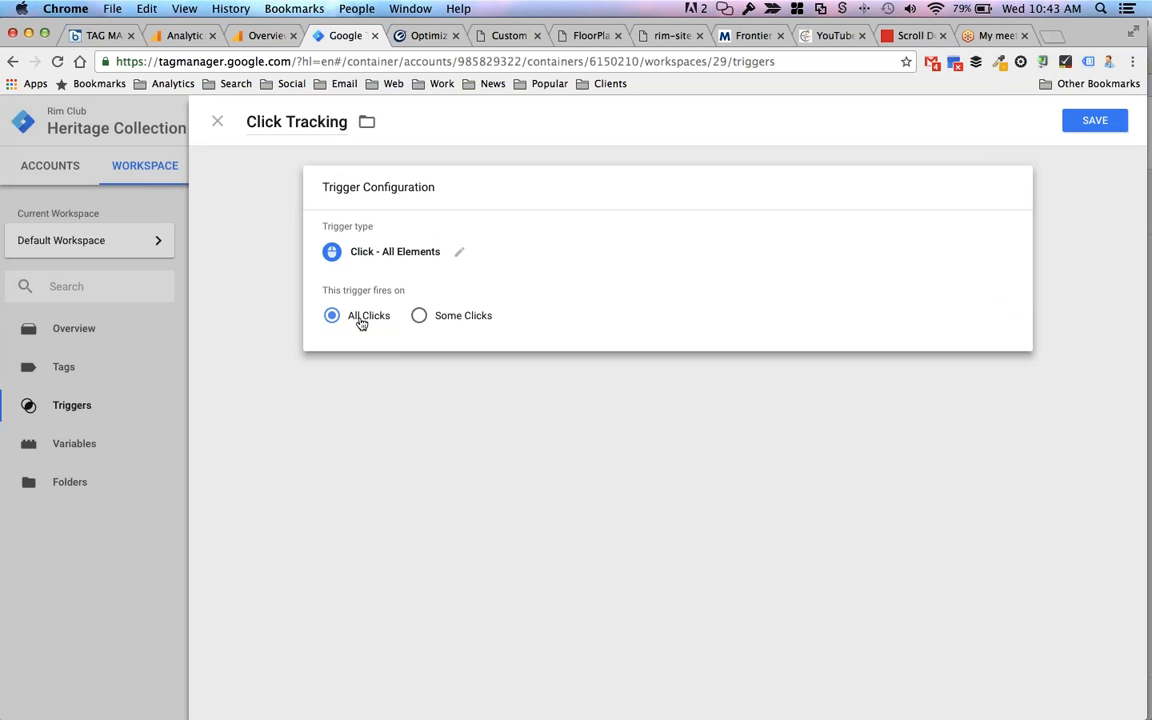
pyautogui.click(1095, 121)
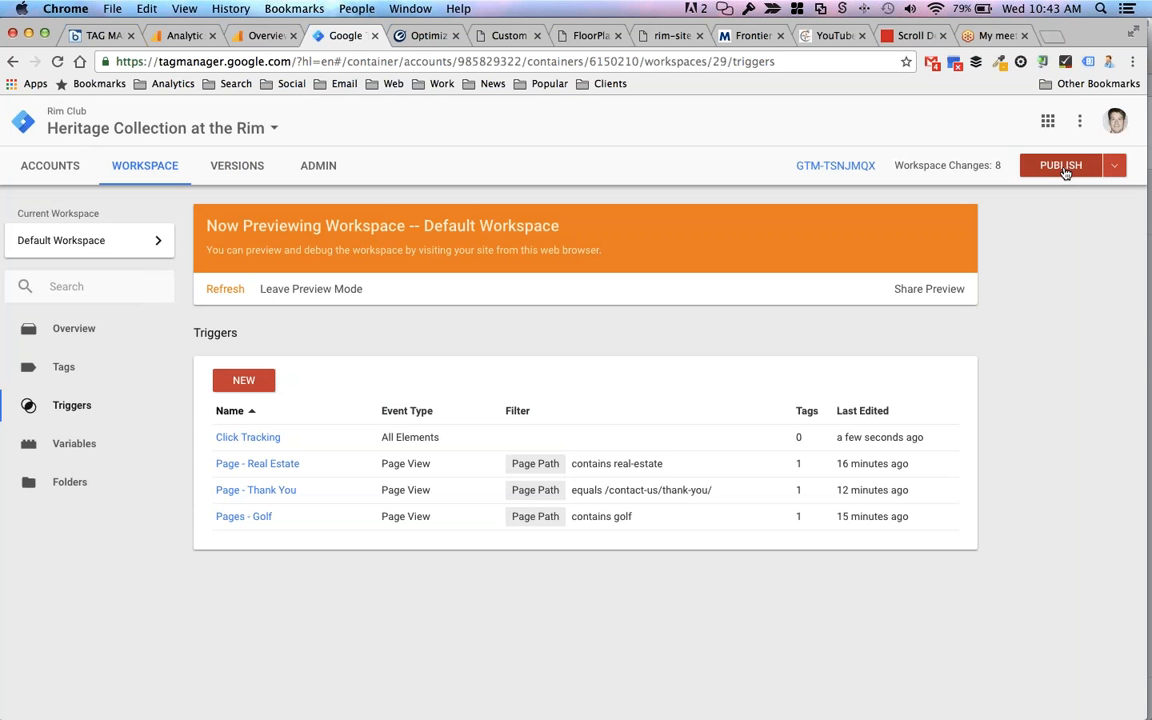
# - Publish the workspace changes, skipping the container version name and description, and return to the workspace overview
pyautogui.click(1062, 168)
pyautogui.click(1086, 120)
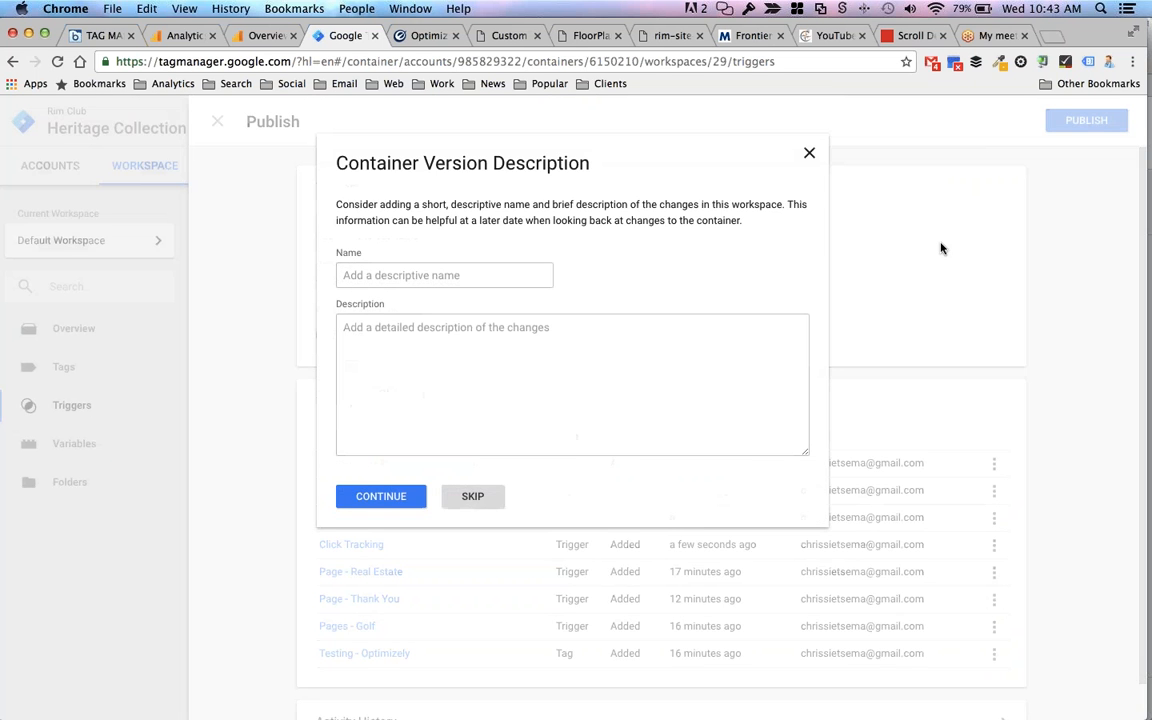
pyautogui.click(470, 493)
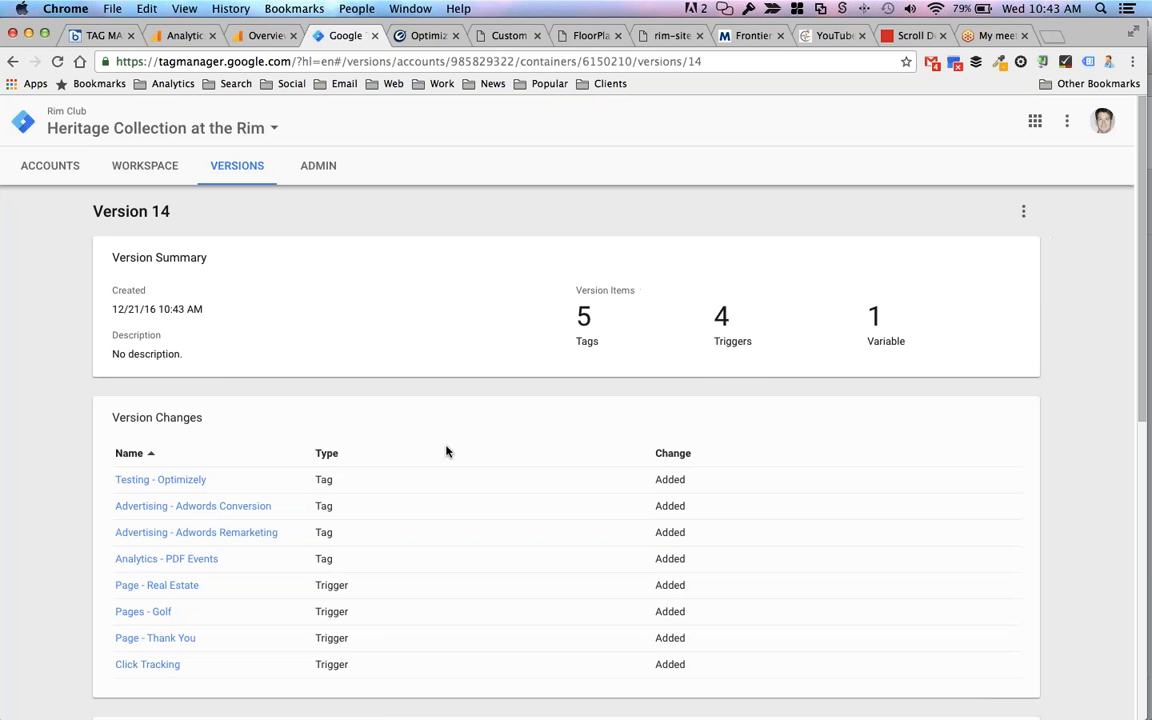
pyautogui.click(145, 166)
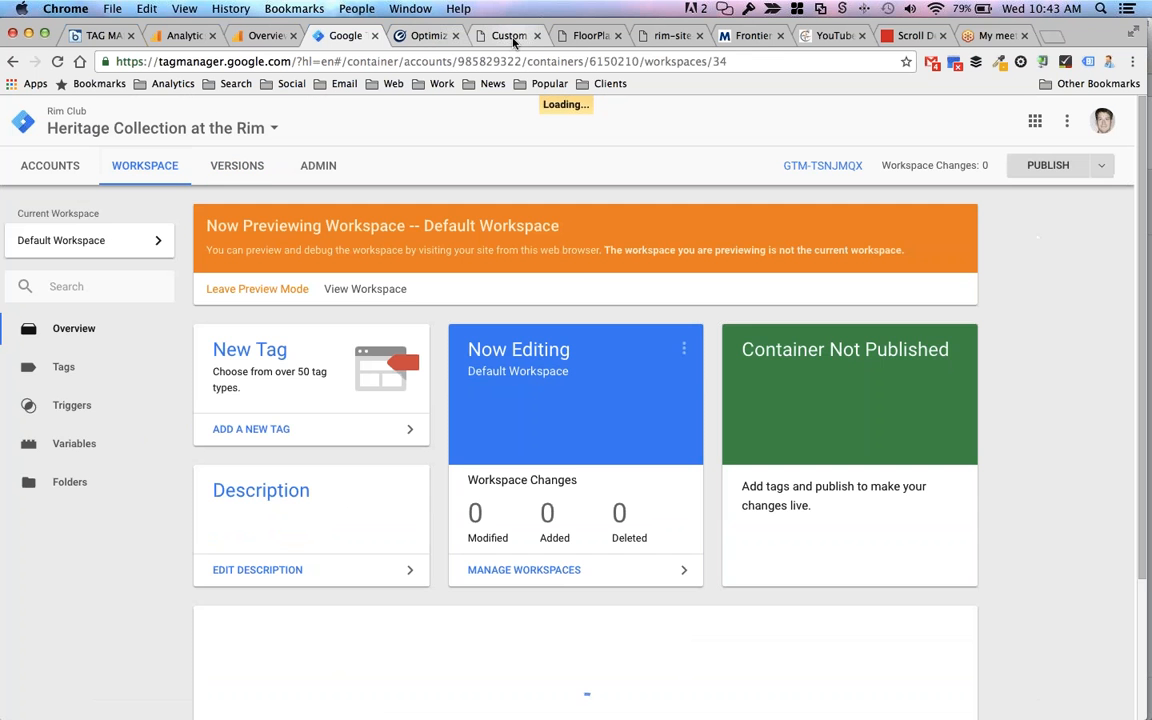
# - Reload the Luxury Residences page and open the Remington floorplan PDF to test click tracking, returning to the page
pyautogui.click(513, 37)
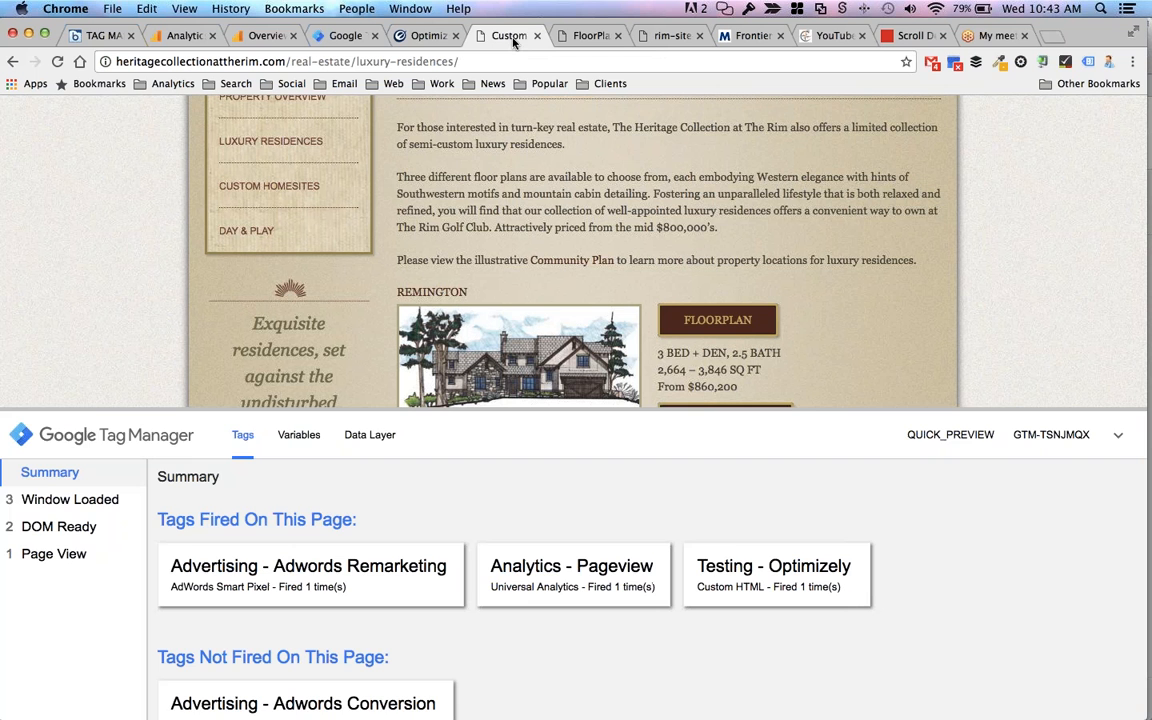
pyautogui.click(58, 62)
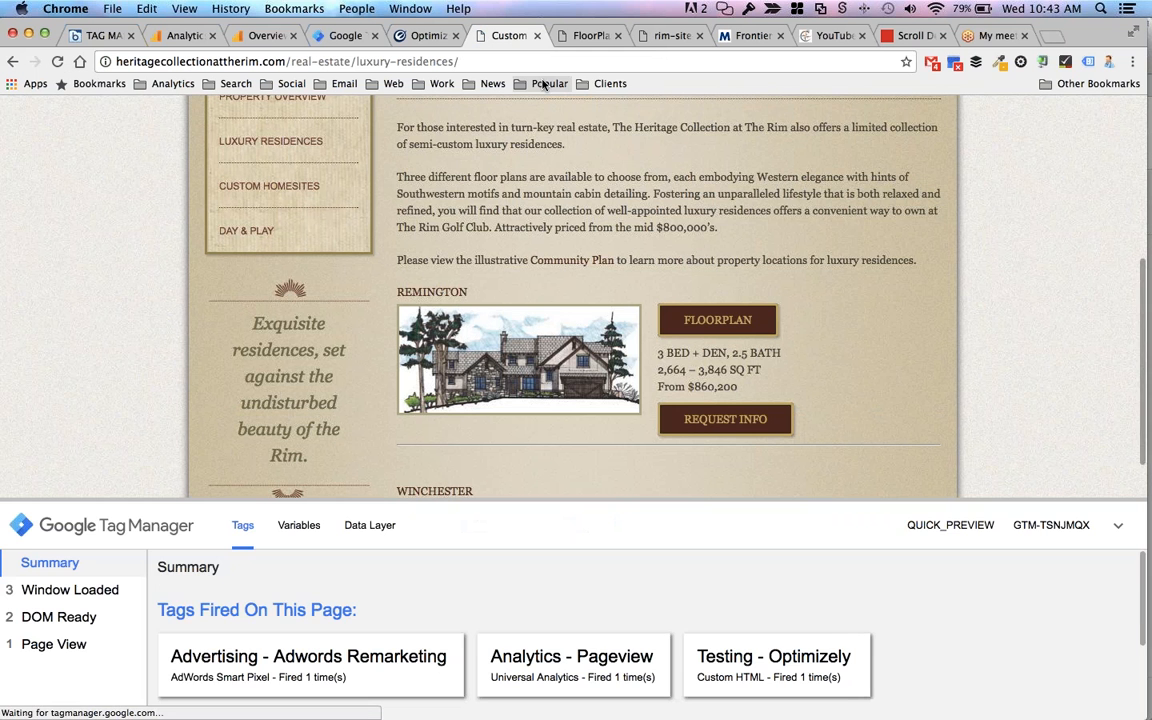
pyautogui.click(703, 321)
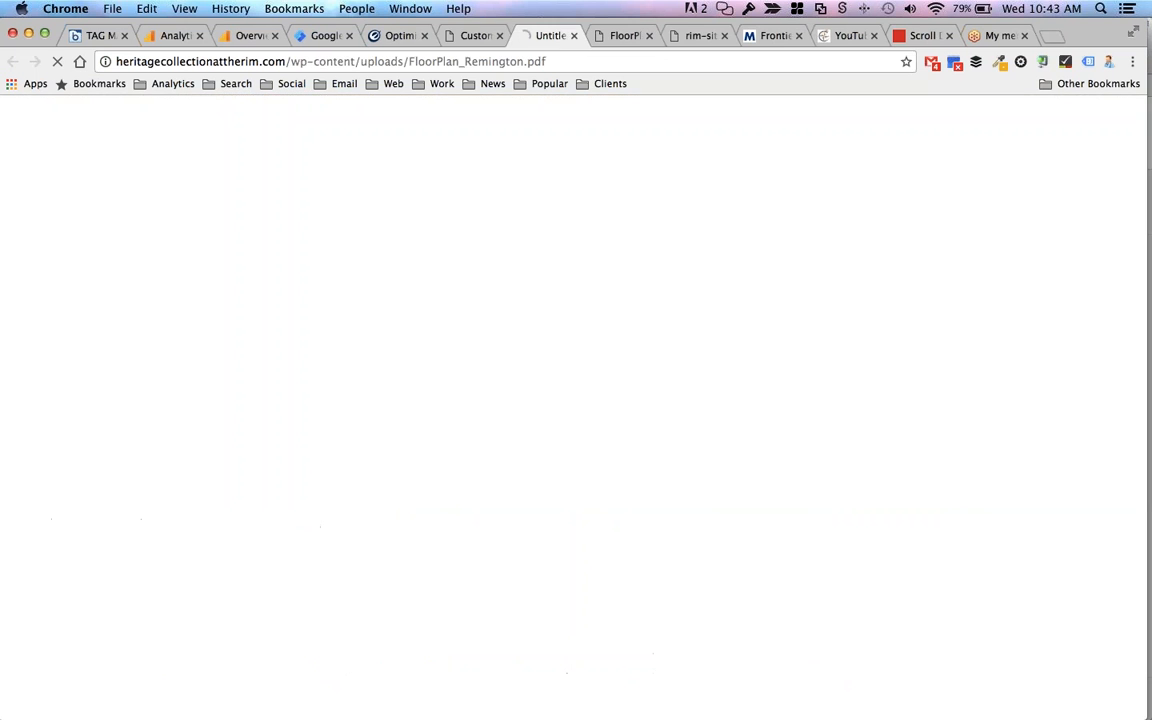
pyautogui.click(477, 40)
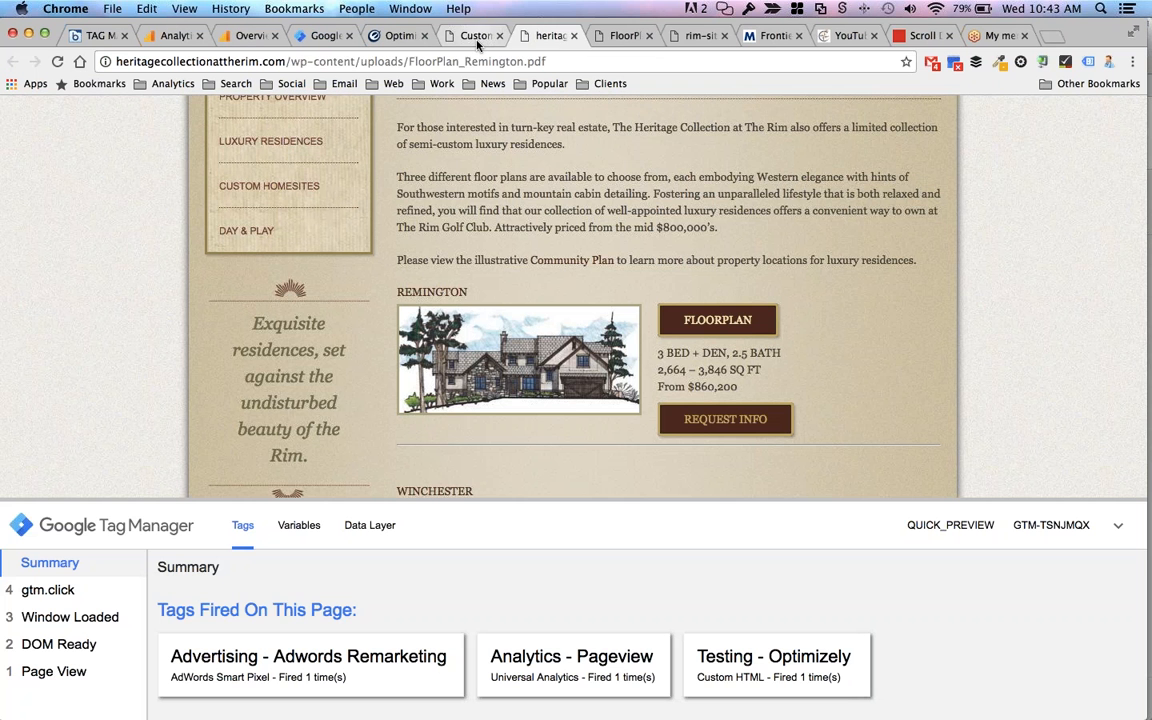
# - Examine the variables of the first gtm.click event in the preview pane, and close the opened Remington floorplan PDF
pyautogui.click(48, 591)
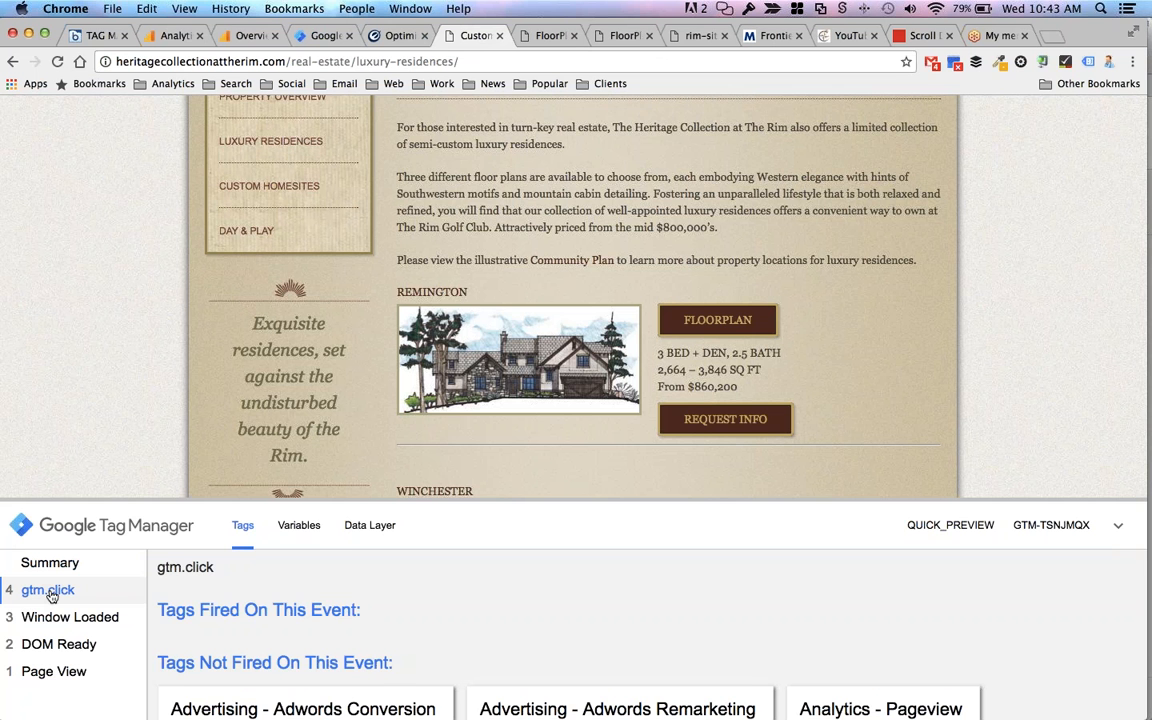
pyautogui.click(299, 525)
pyautogui.moveTo(393, 498); pyautogui.dragTo(391, 190)
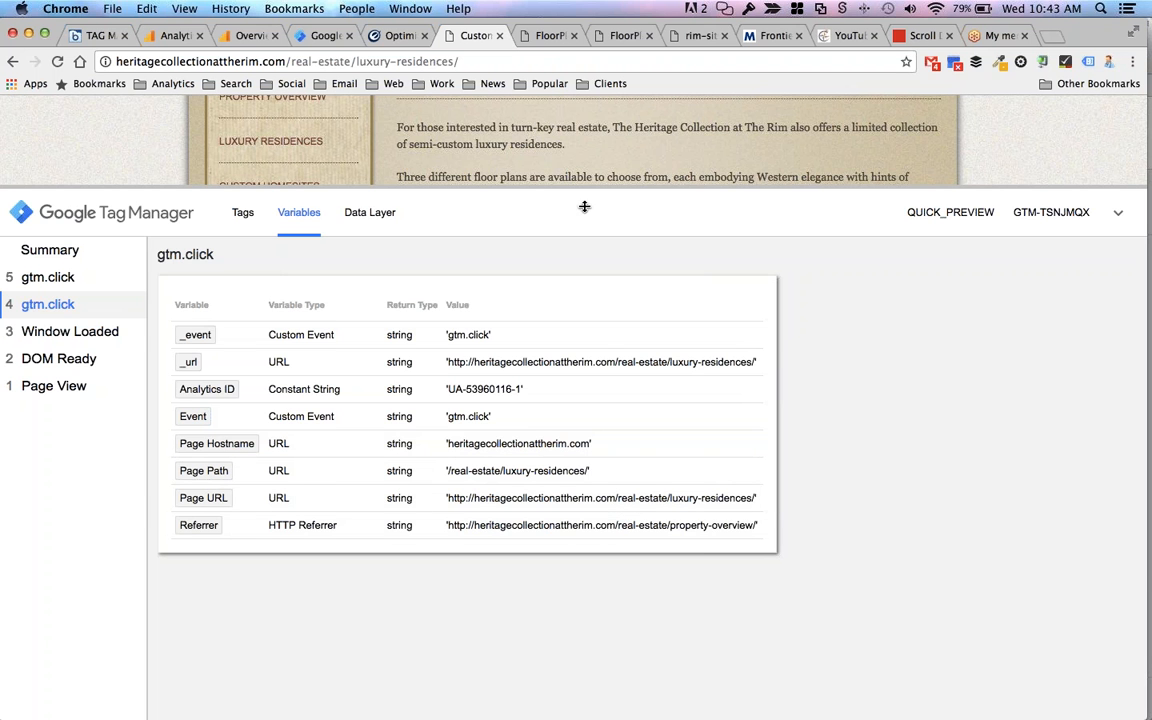
pyautogui.moveTo(584, 208); pyautogui.dragTo(611, 558)
pyautogui.click(527, 35)
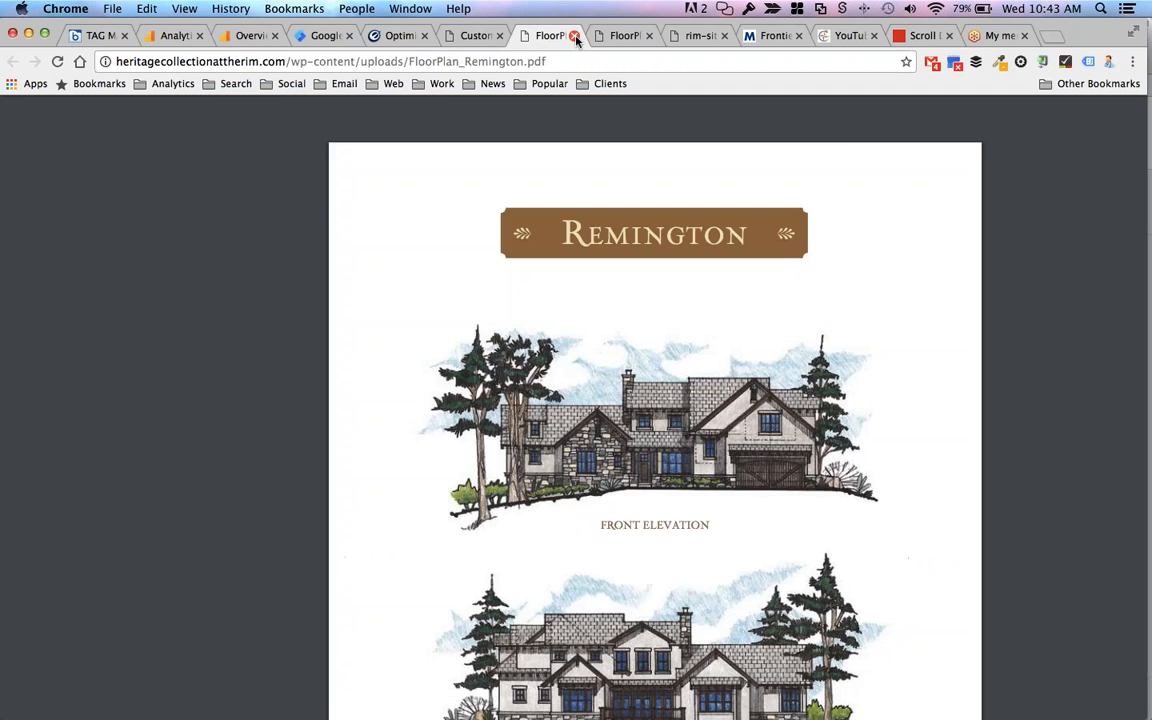
pyautogui.press('super+w')
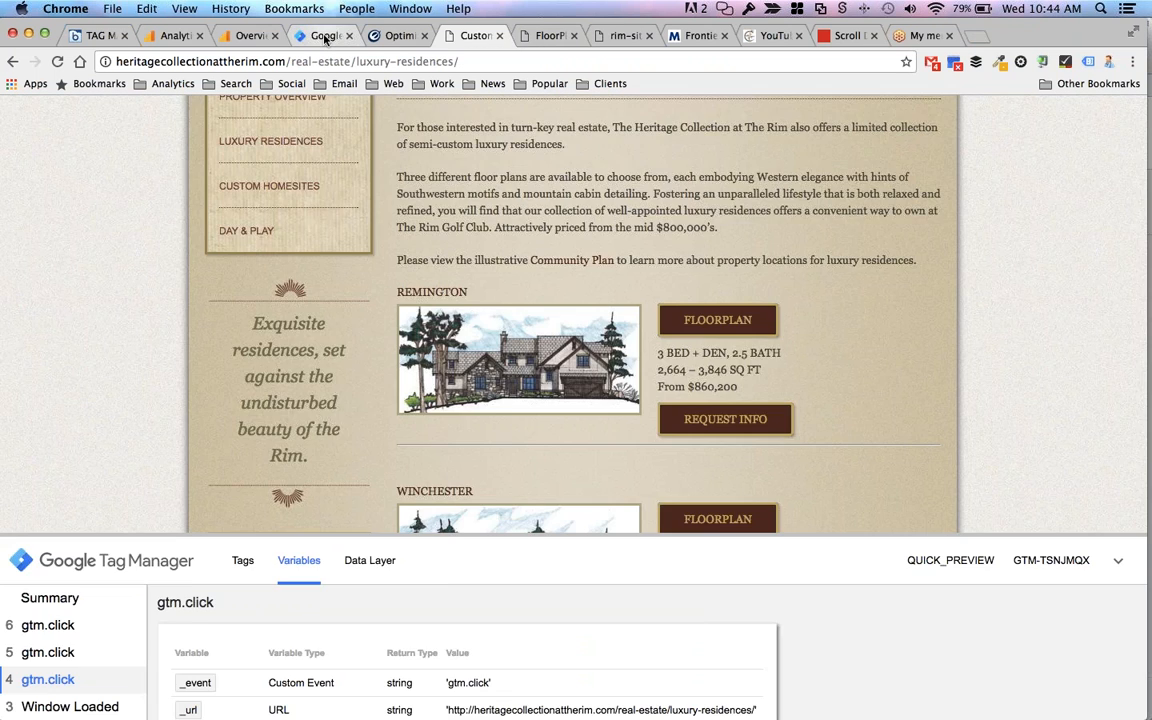
# - Enable the built-in click variables in Google Tag Manager: Click Element, Click Classes, Click ID, Click Target, Click URL and Click Text
pyautogui.click(330, 38)
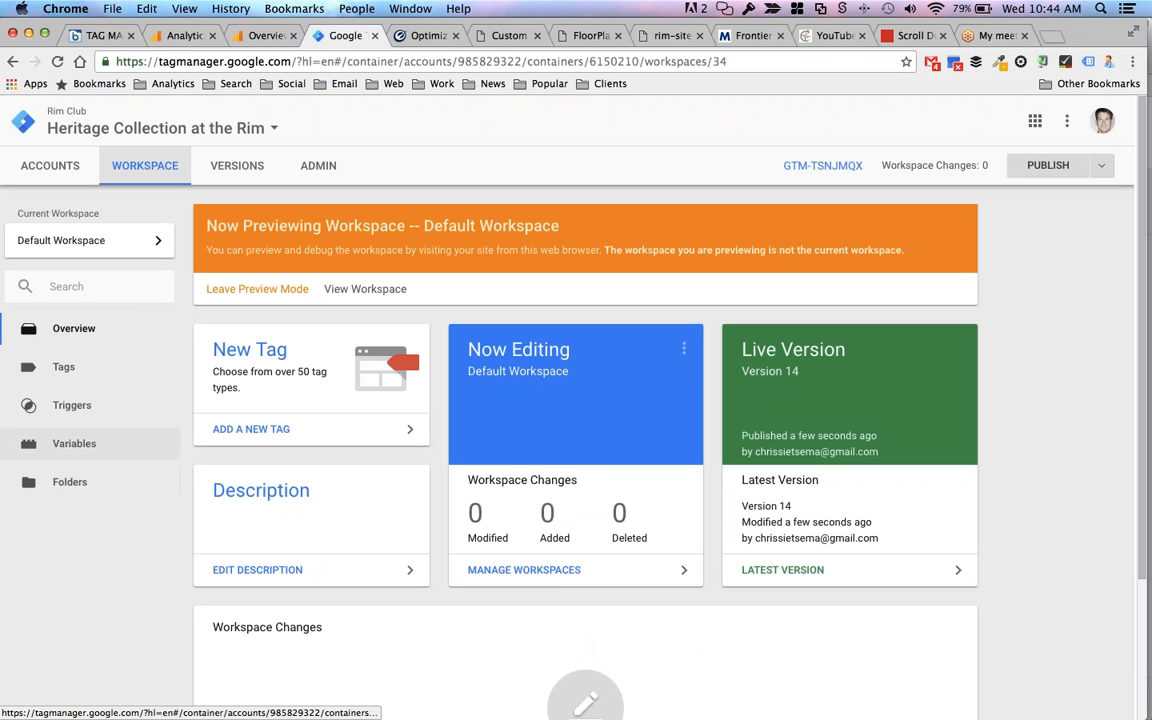
pyautogui.click(150, 446)
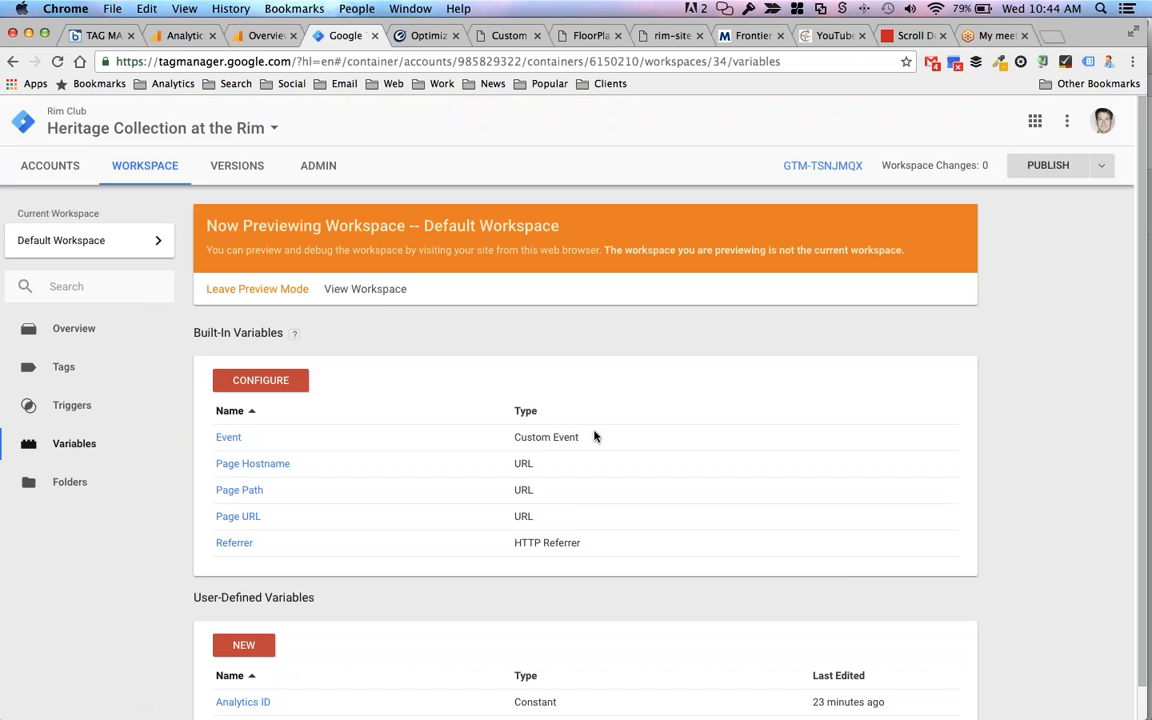
pyautogui.scroll(-1, 594, 434)
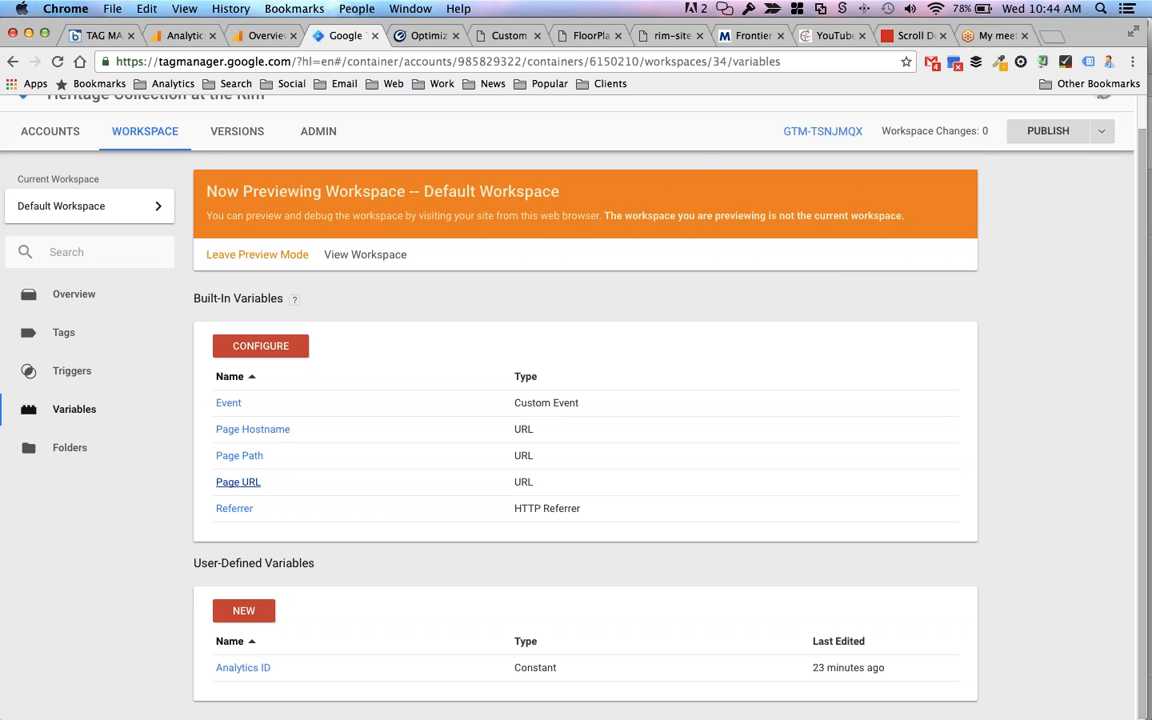
pyautogui.click(265, 346)
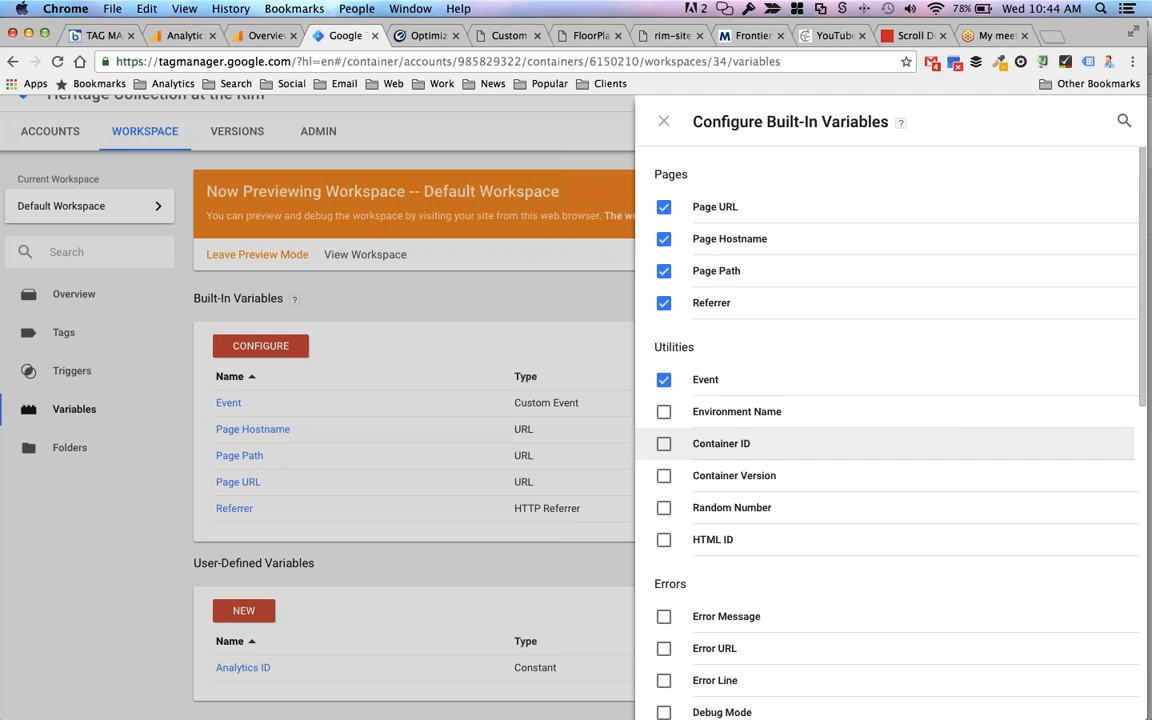
pyautogui.scroll(-3, 890, 400)
pyautogui.scroll(-5, 890, 400)
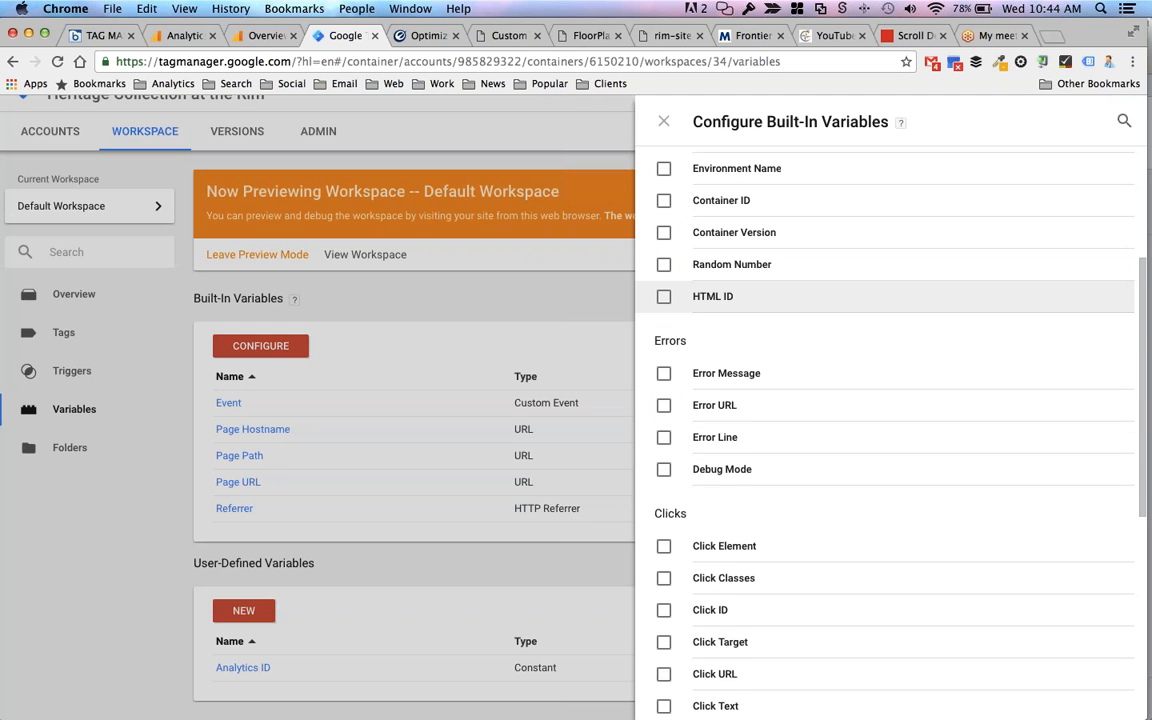
pyautogui.click(665, 376)
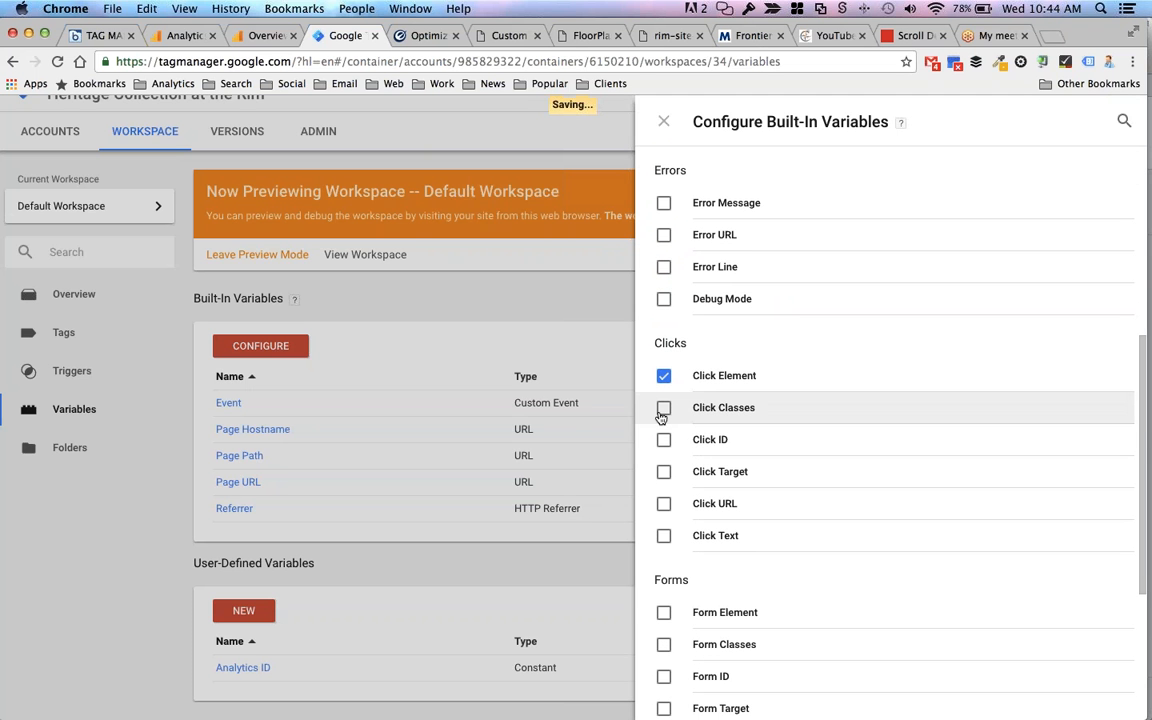
pyautogui.click(664, 408)
pyautogui.click(664, 440)
pyautogui.click(664, 472)
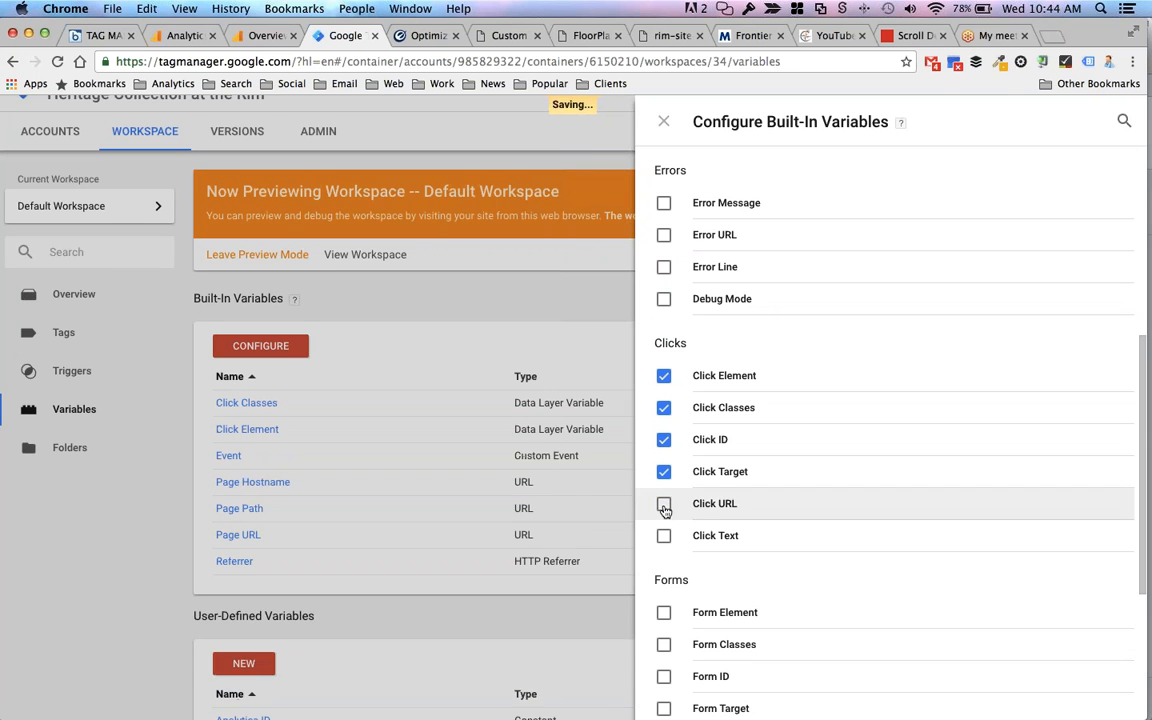
pyautogui.click(664, 504)
pyautogui.click(664, 536)
# - Enable the built-in form variables Form Element, Form Classes, Form ID, Form Target, Form URL and Form Text, and close the variable configuration
pyautogui.scroll(-4, 806, 501)
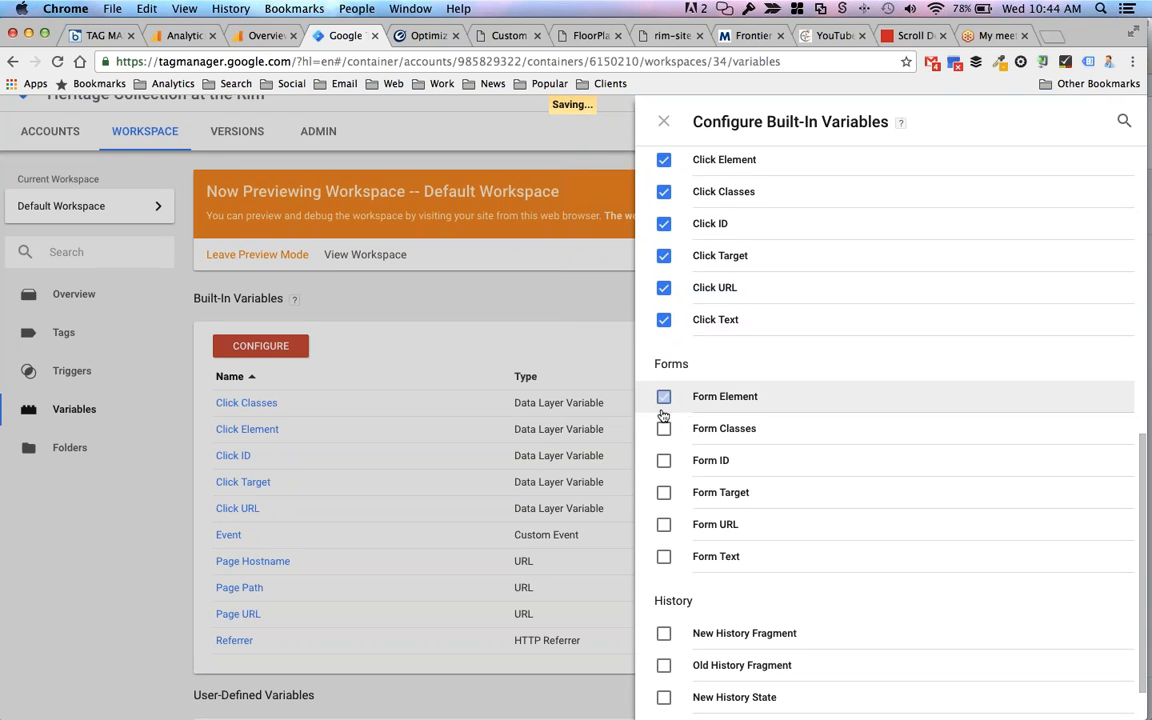
pyautogui.click(664, 397)
pyautogui.click(664, 428)
pyautogui.click(664, 460)
pyautogui.click(664, 493)
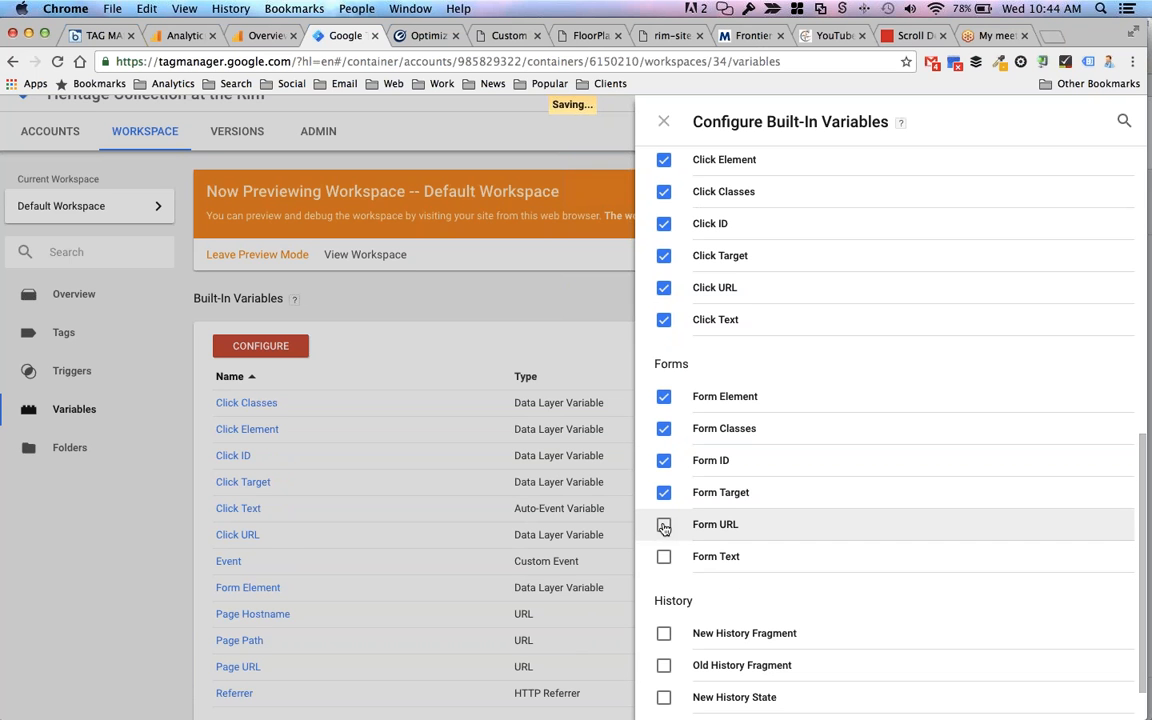
pyautogui.click(664, 524)
pyautogui.click(664, 556)
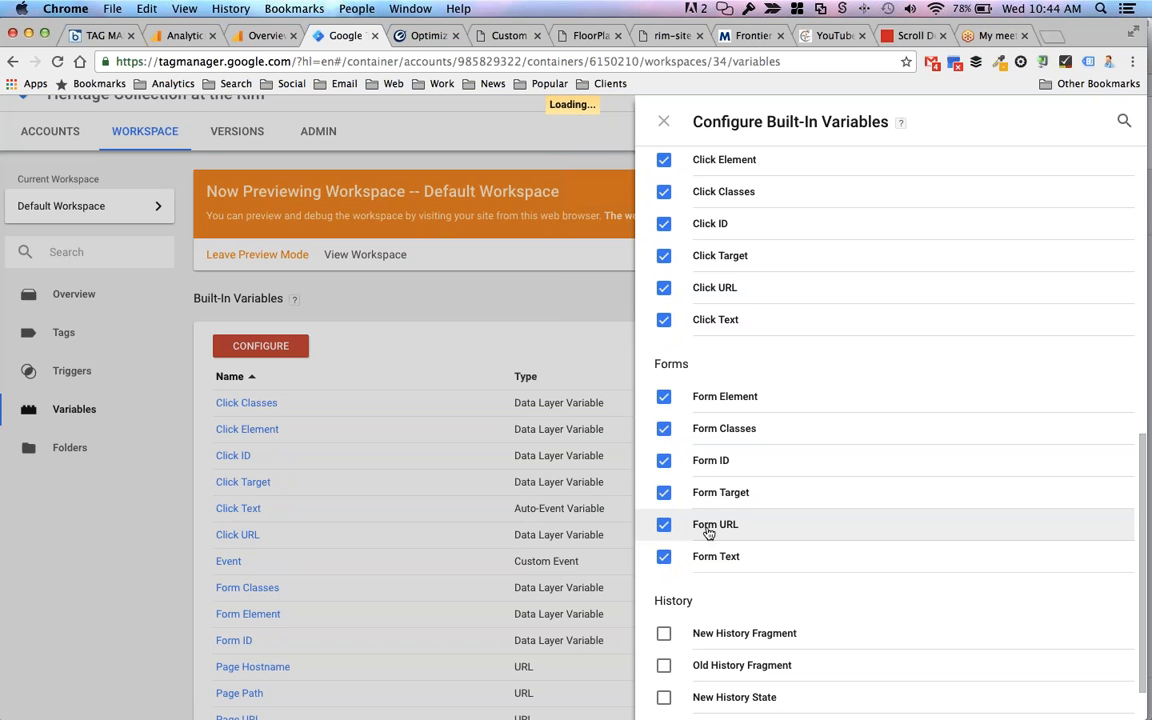
pyautogui.scroll(4, 791, 408)
pyautogui.scroll(2, 791, 408)
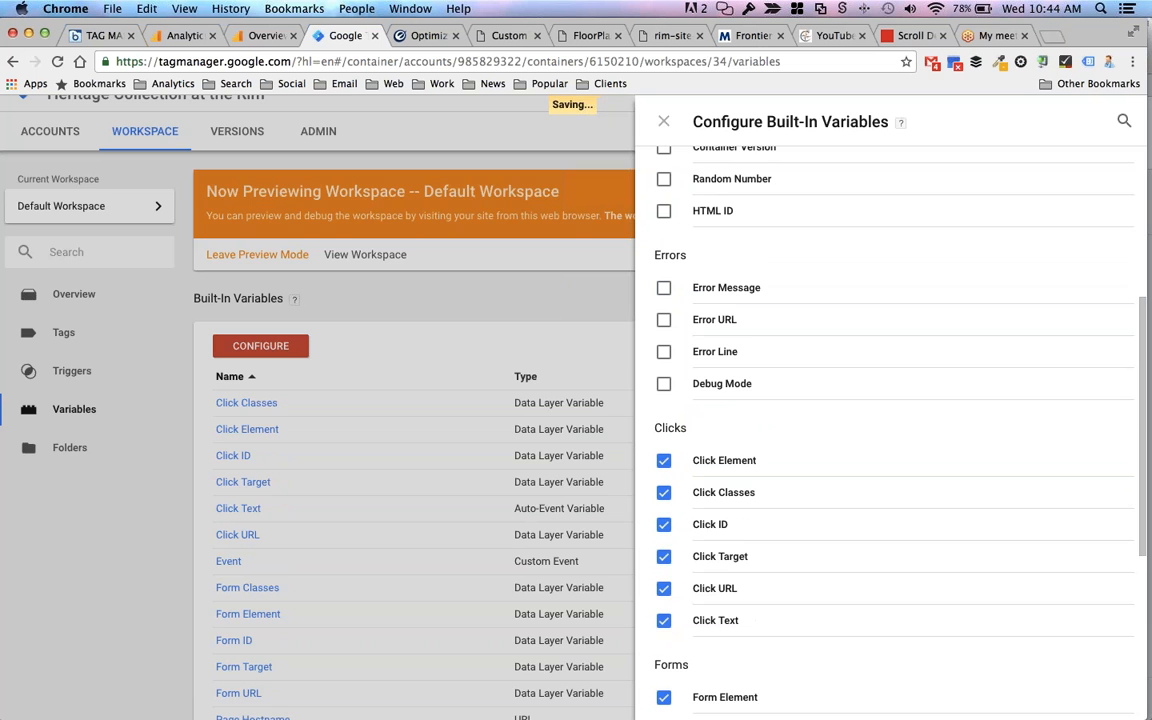
pyautogui.click(663, 121)
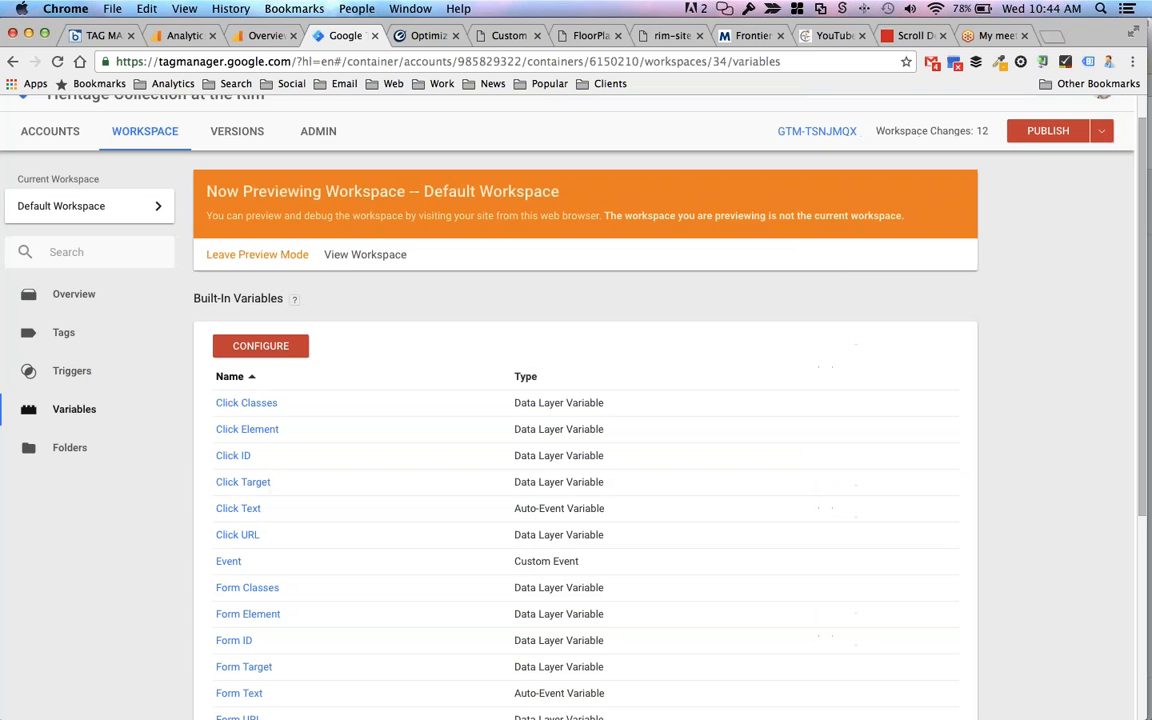
# - Publish the built-in variable changes without a version name or description, and reload the Luxury Residences page in preview
pyautogui.click(1038, 140)
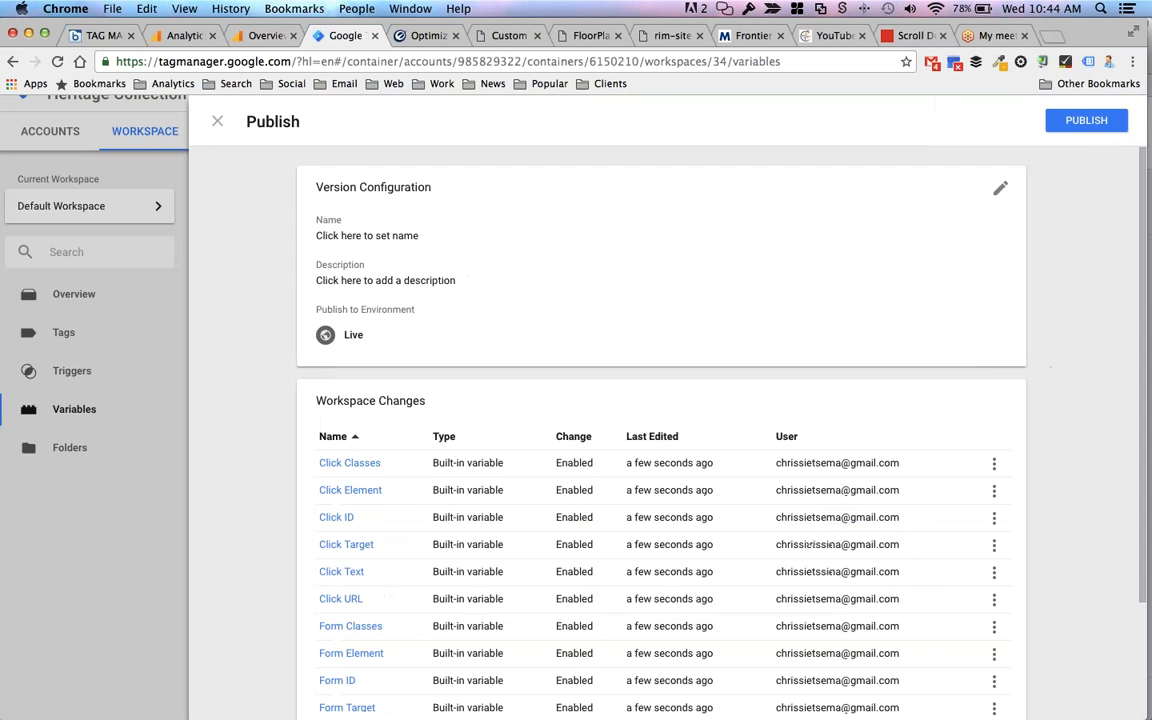
pyautogui.click(1090, 121)
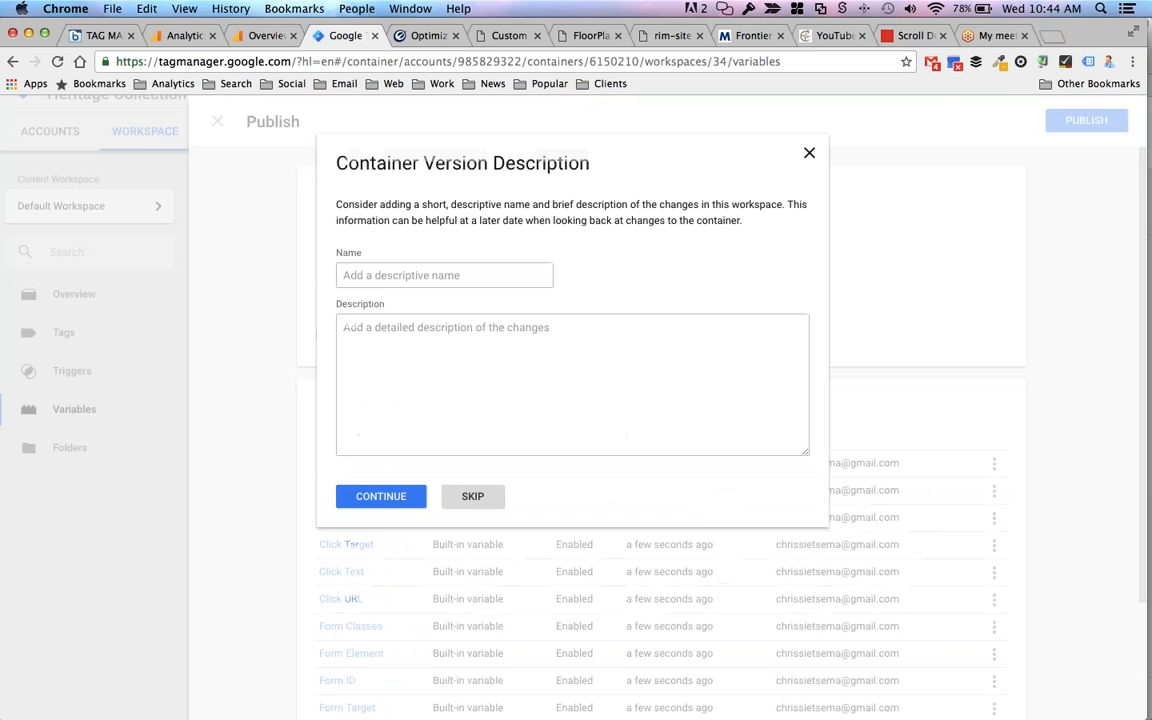
pyautogui.click(472, 497)
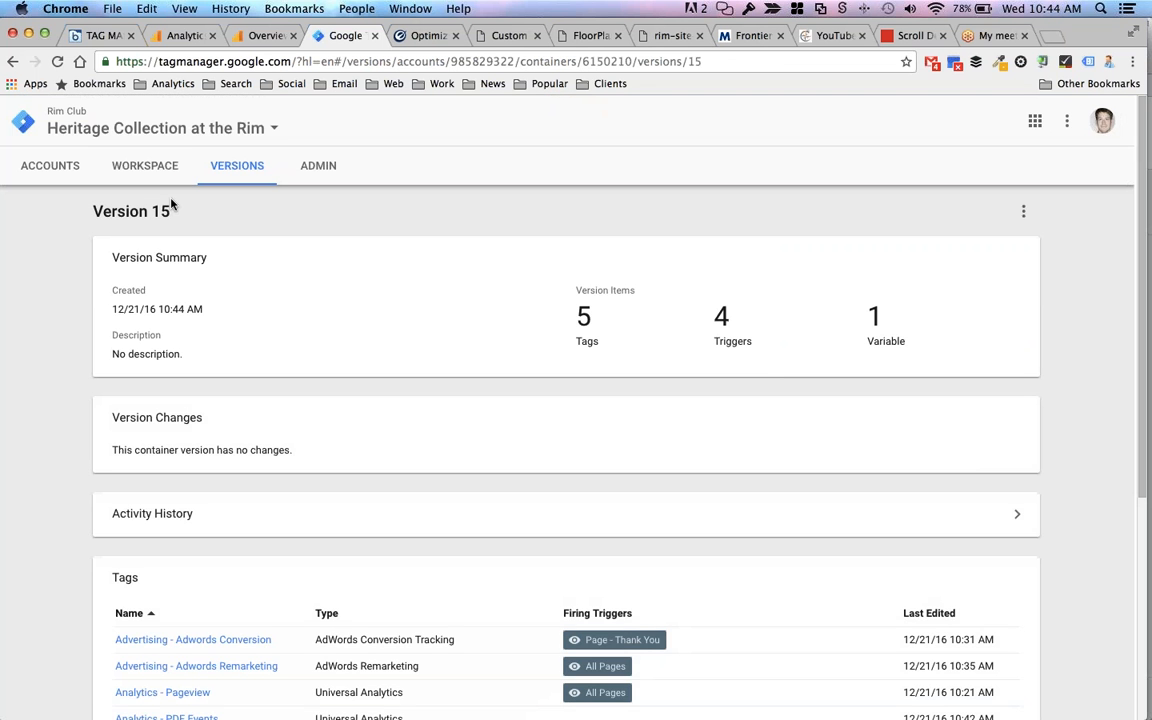
pyautogui.click(147, 168)
pyautogui.click(508, 35)
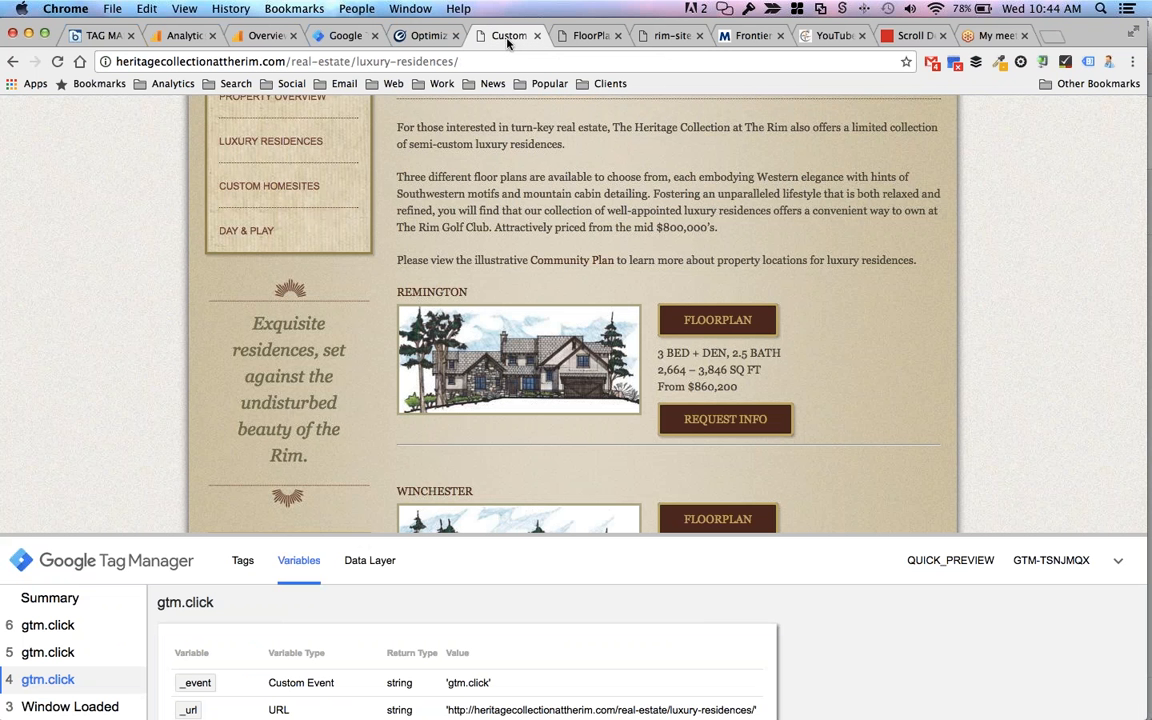
pyautogui.click(58, 61)
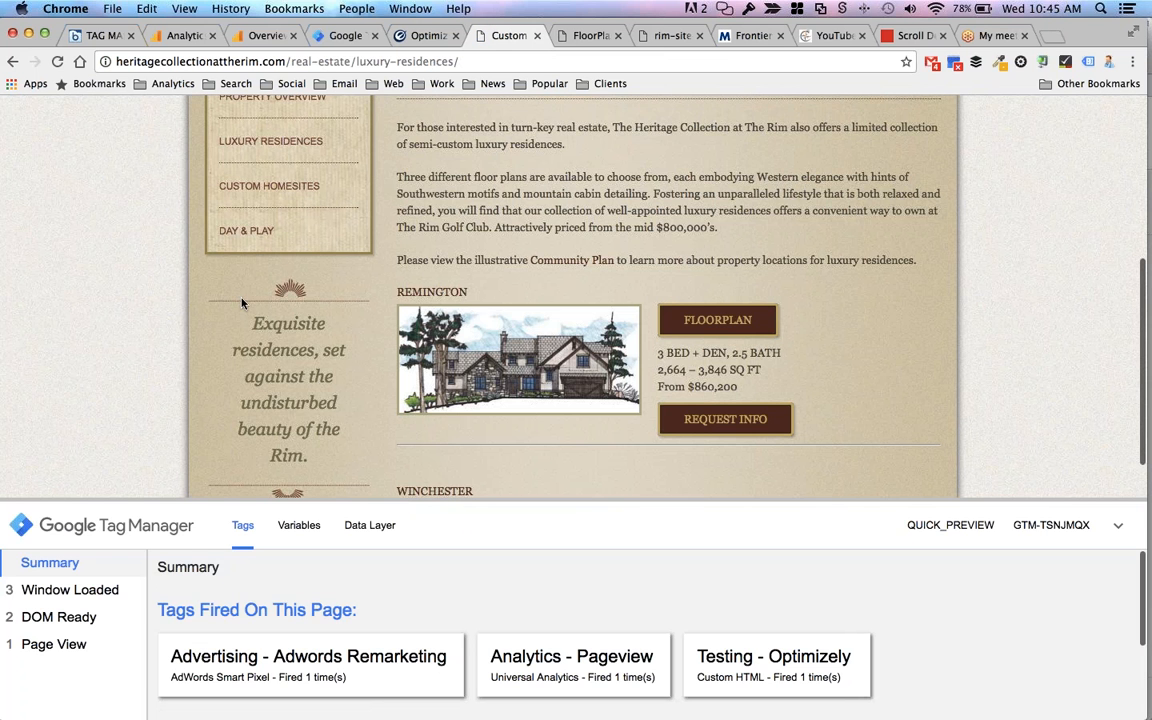
# - Open the Remington floorplan PDF, return to the Luxury Residences page, and examine the variables of the resulting gtm.click event
pyautogui.click(712, 322)
pyautogui.click(476, 37)
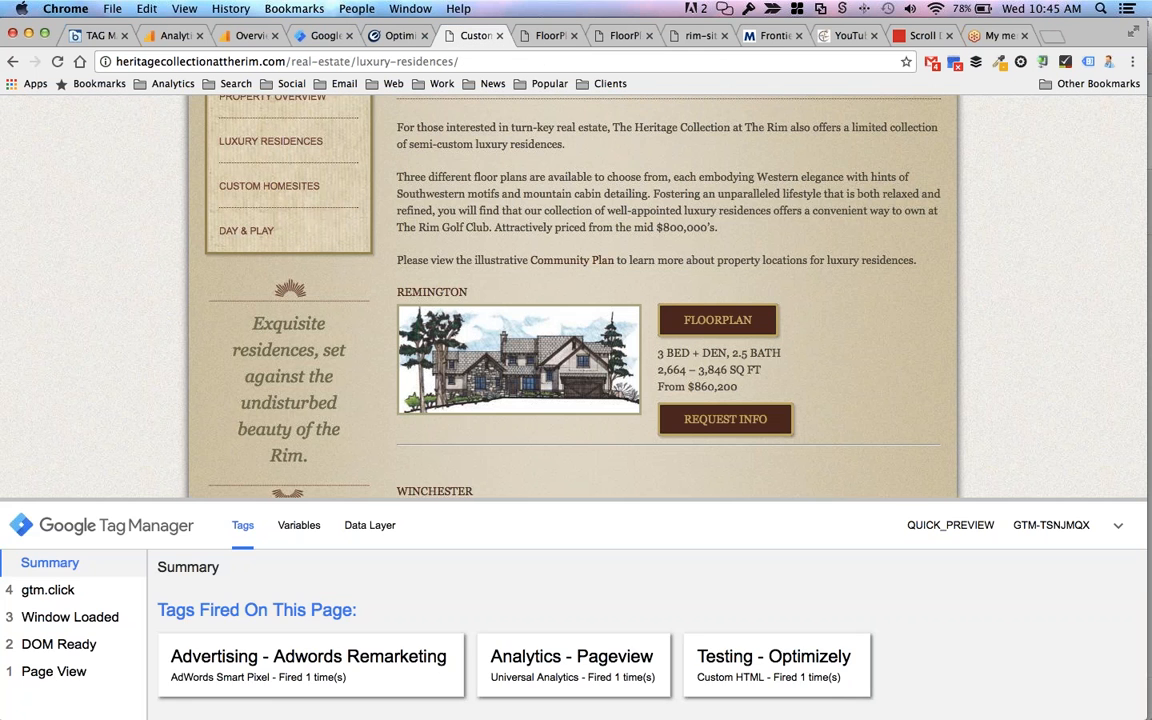
pyautogui.click(70, 594)
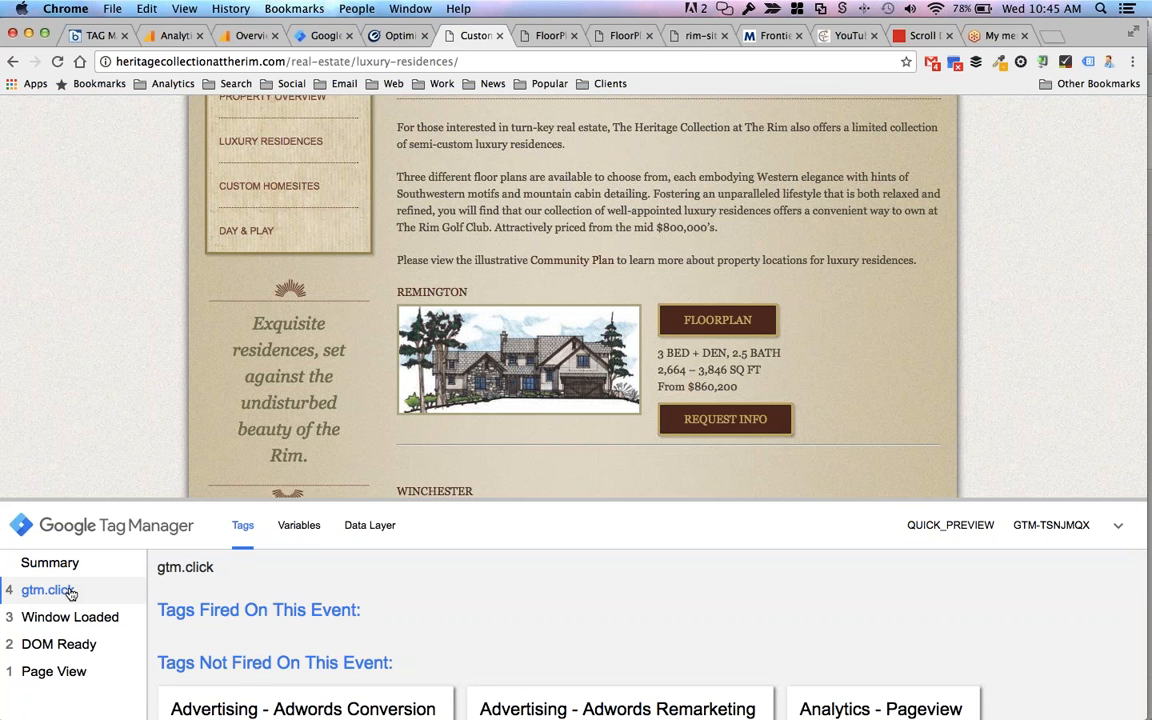
pyautogui.click(299, 525)
pyautogui.moveTo(459, 498); pyautogui.dragTo(459, 156)
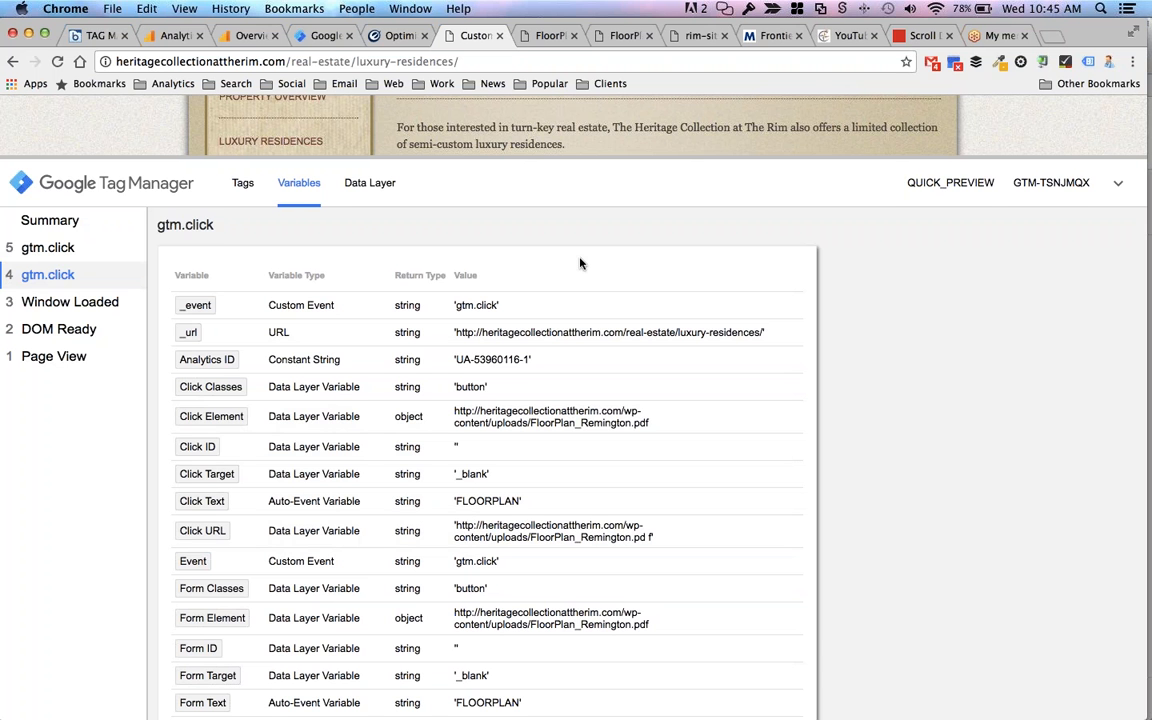
# - Open the Winchester floorplan PDF, return to the Luxury Residences page, and enlarge the preview pane to show its variables
pyautogui.moveTo(532, 157); pyautogui.dragTo(560, 606)
pyautogui.scroll(1, 718, 320)
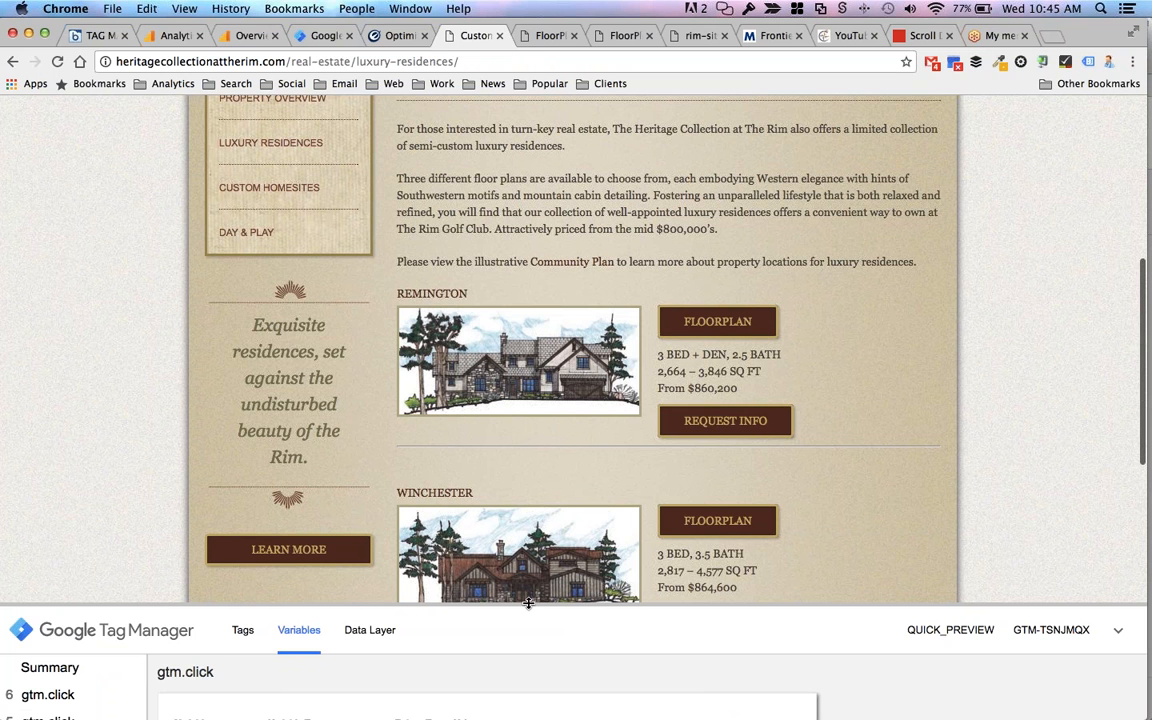
pyautogui.click(718, 521)
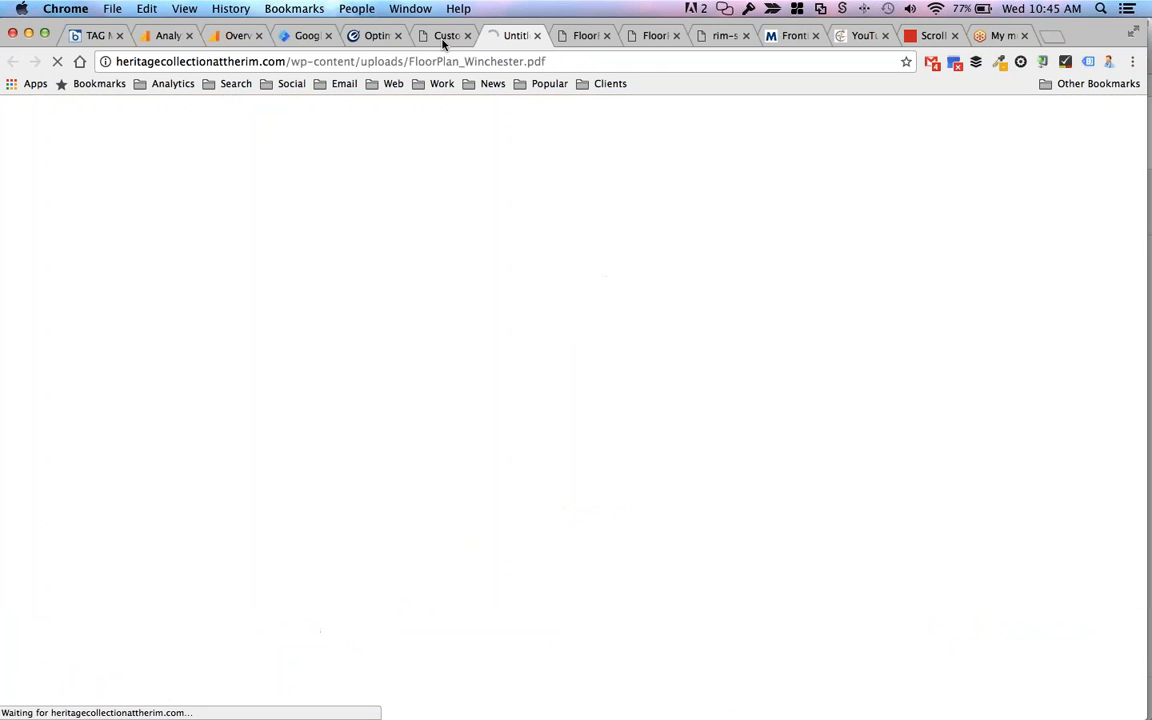
pyautogui.click(441, 38)
pyautogui.moveTo(520, 604); pyautogui.dragTo(520, 200)
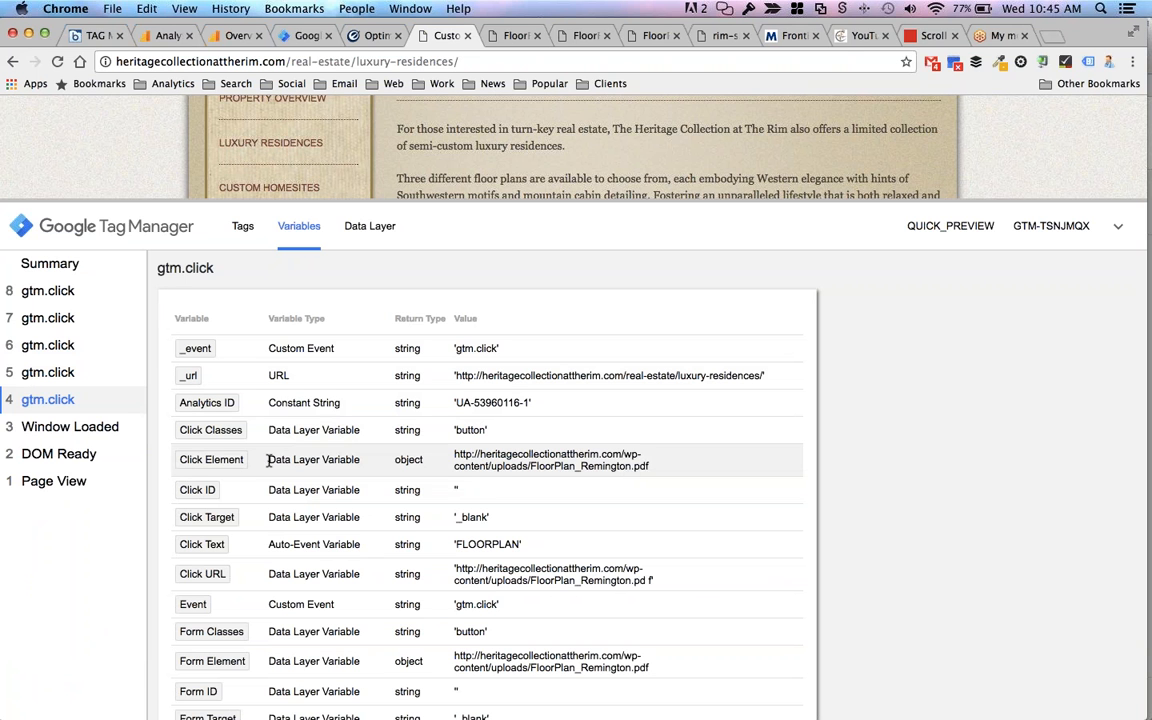
# - Examine the .pdf ending in the Remington event's Click Element value, and compare the variables of gtm.click events 5 to 8
pyautogui.doubleClick(638, 466)
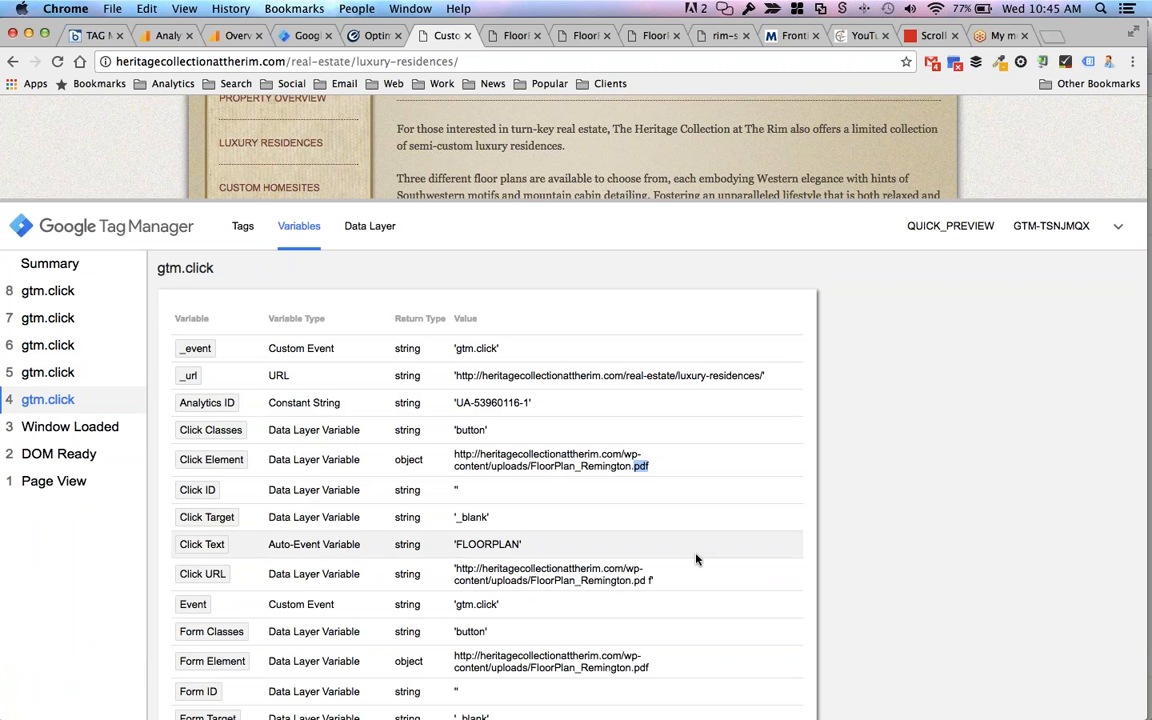
pyautogui.click(52, 373)
pyautogui.click(50, 346)
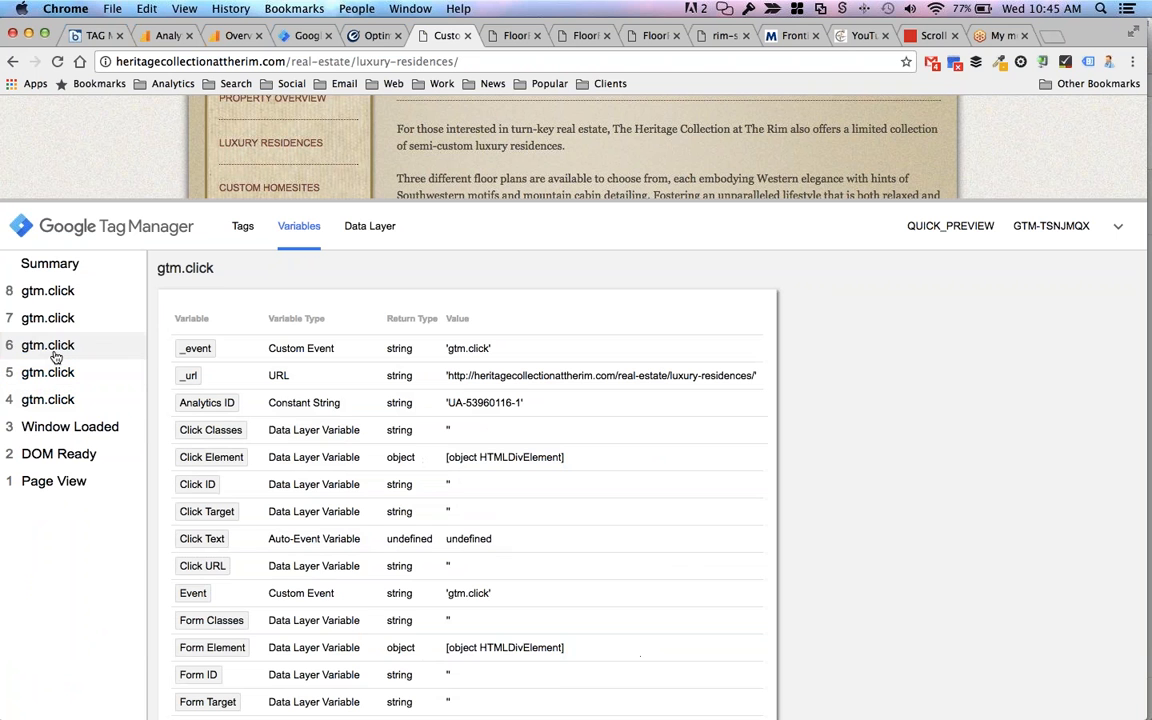
pyautogui.click(55, 320)
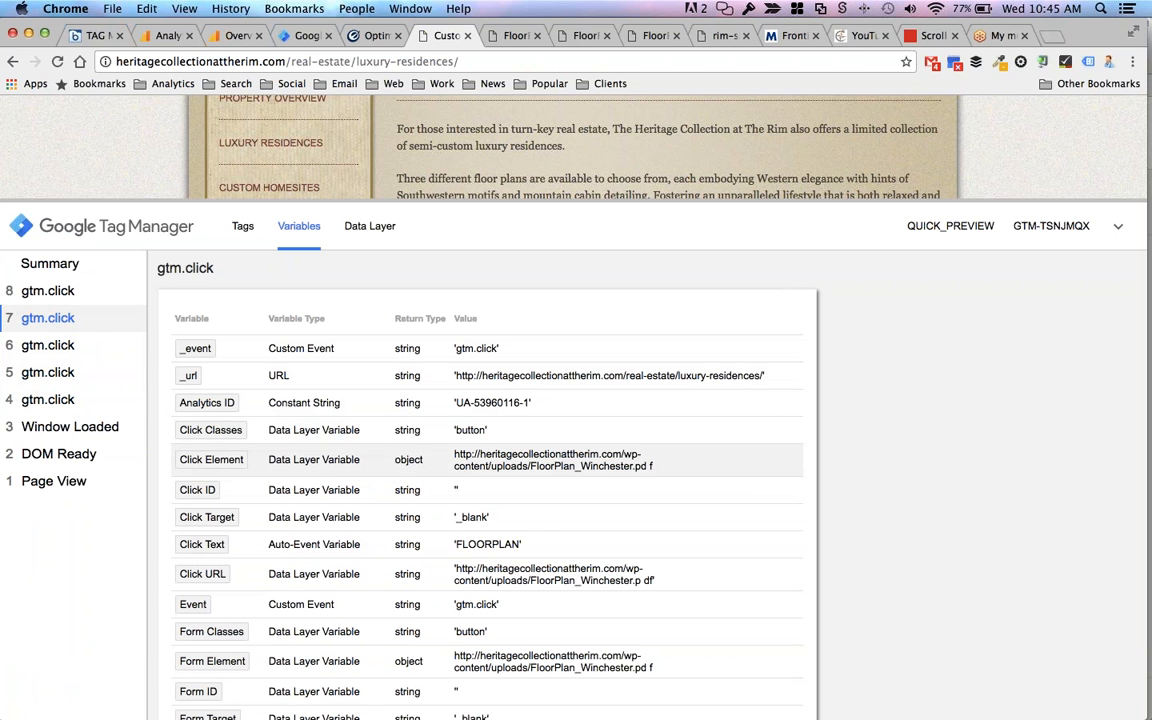
pyautogui.click(62, 292)
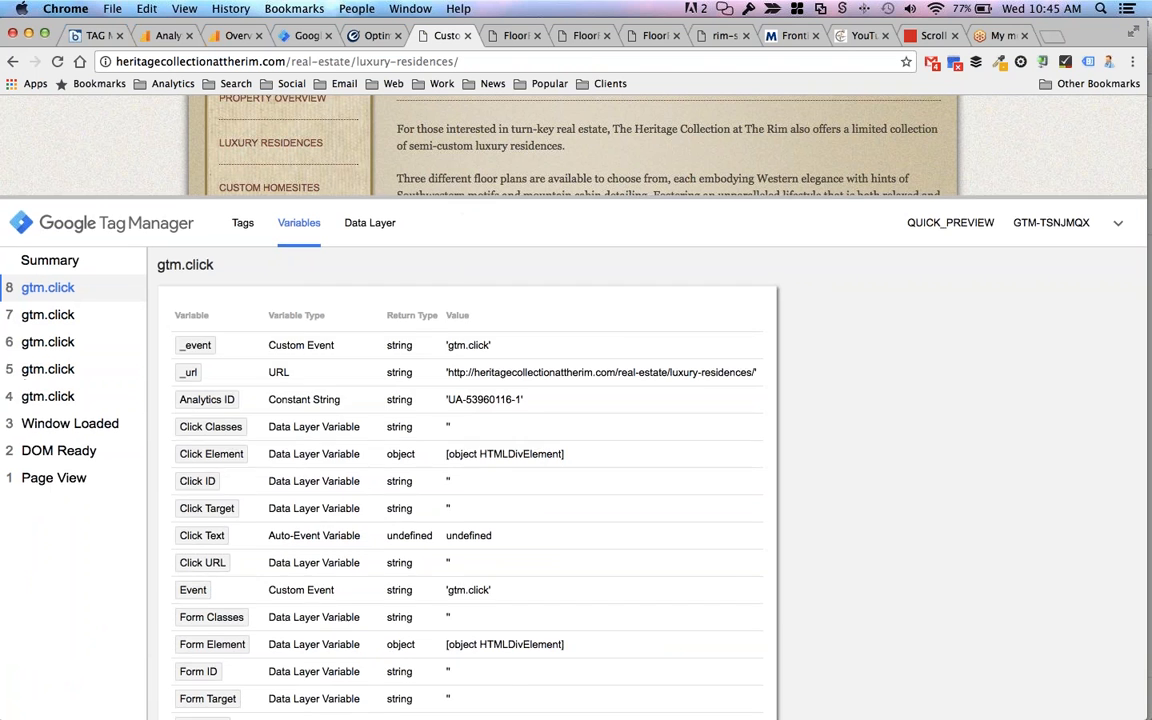
pyautogui.moveTo(460, 202); pyautogui.dragTo(475, 558)
# - Switch to the Google Tag Manager workspace and open the trigger selection of the Analytics - PDF Events tag
pyautogui.click(300, 36)
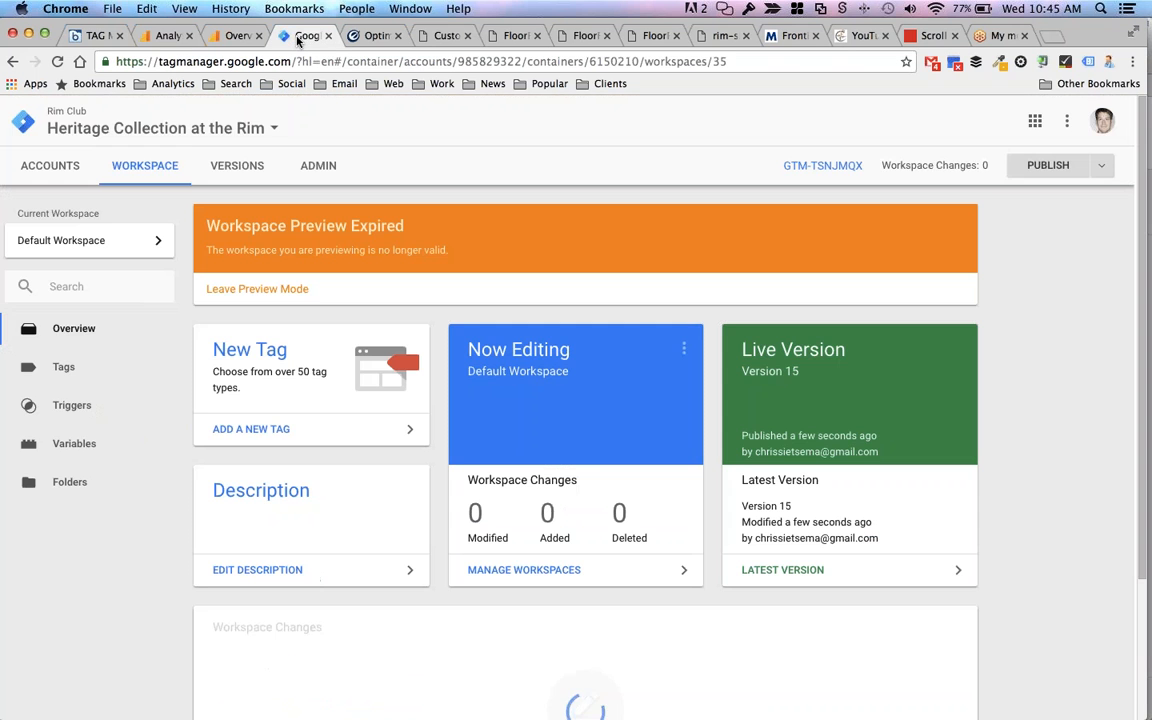
pyautogui.click(100, 378)
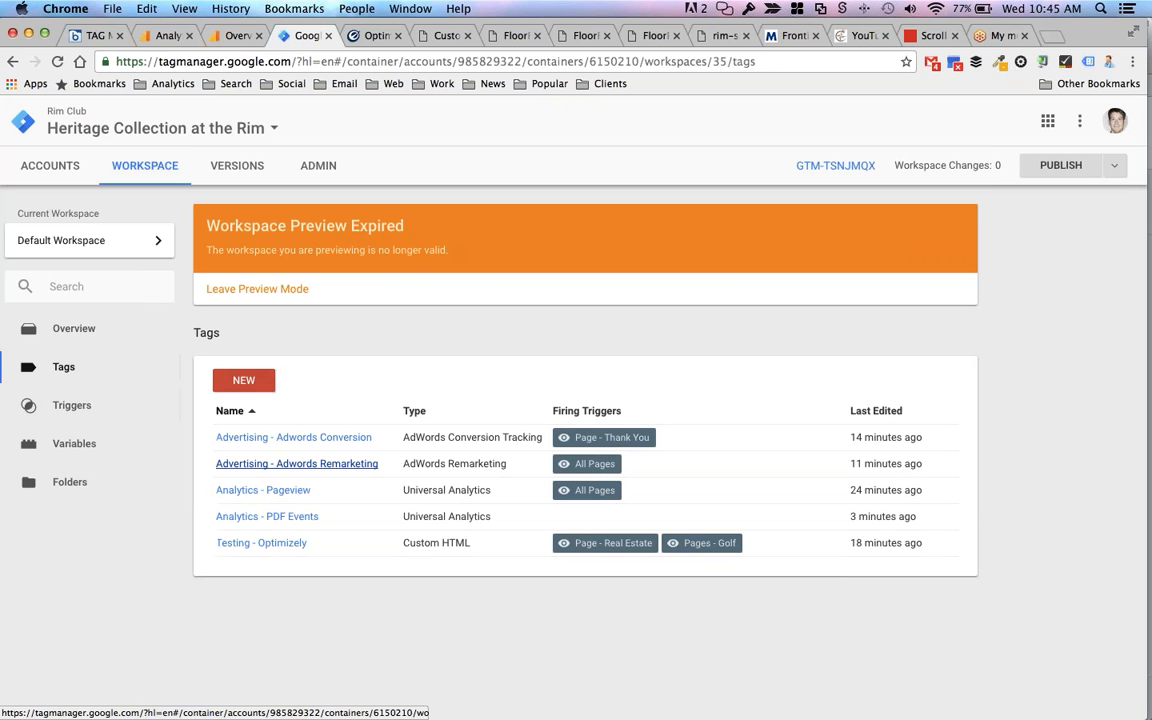
pyautogui.click(266, 517)
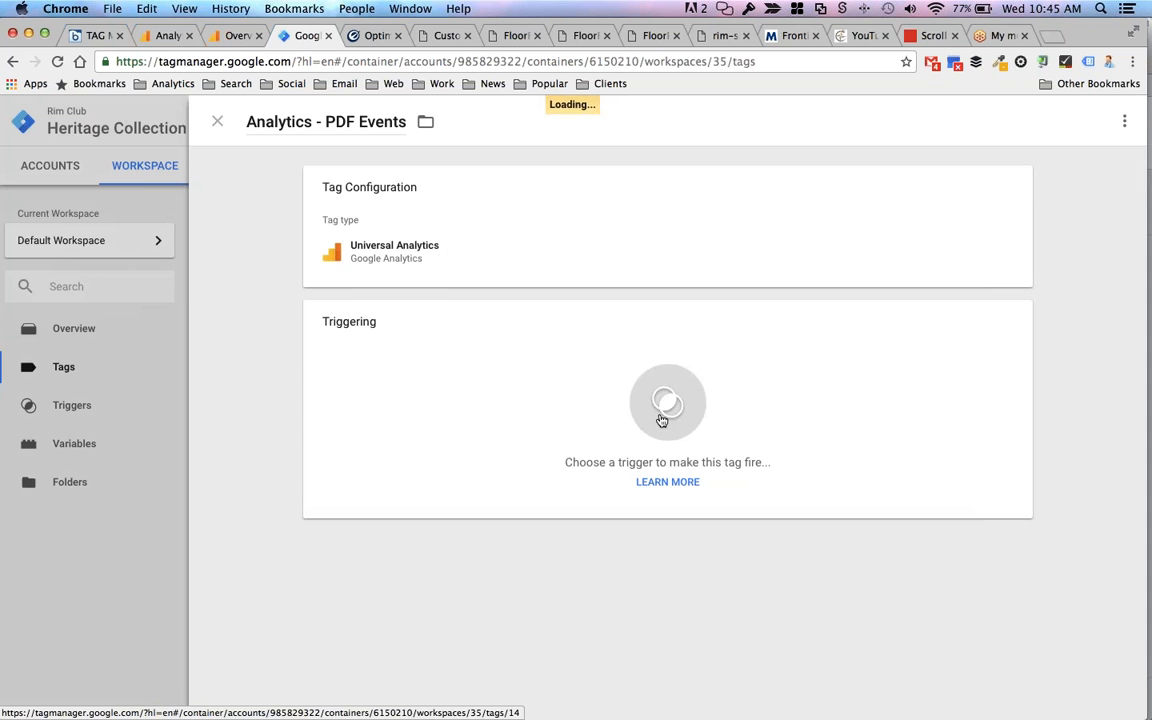
pyautogui.click(661, 420)
pyautogui.scroll(-4, 660, 411)
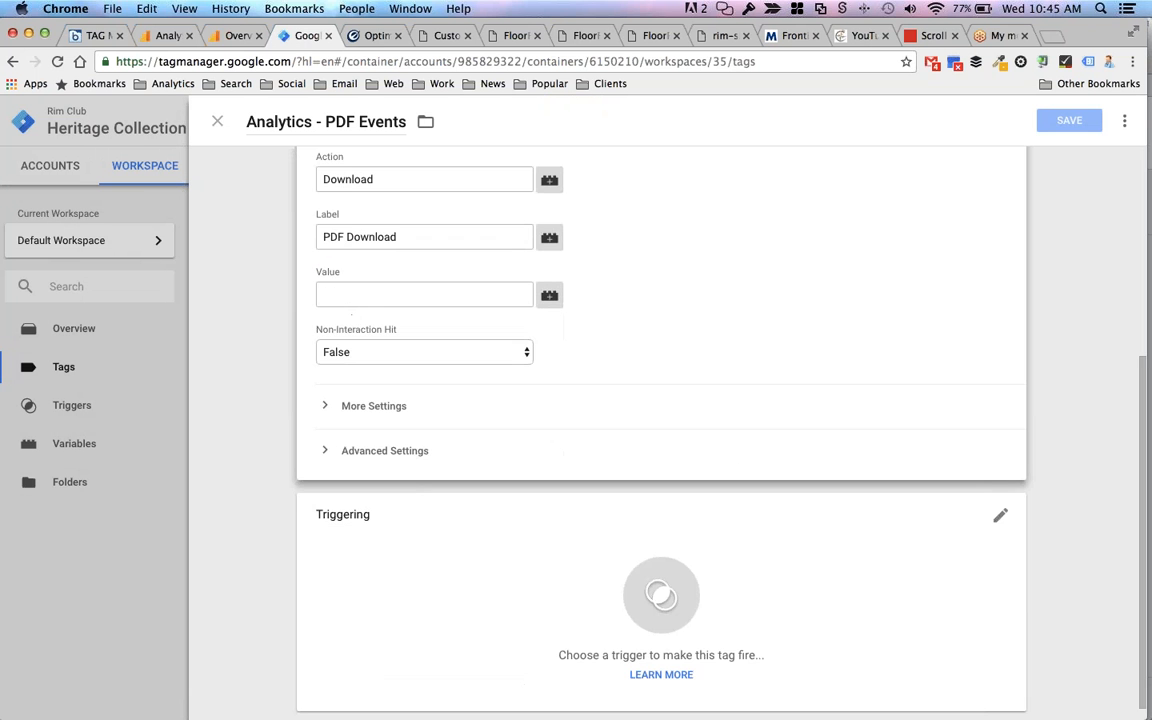
pyautogui.click(672, 605)
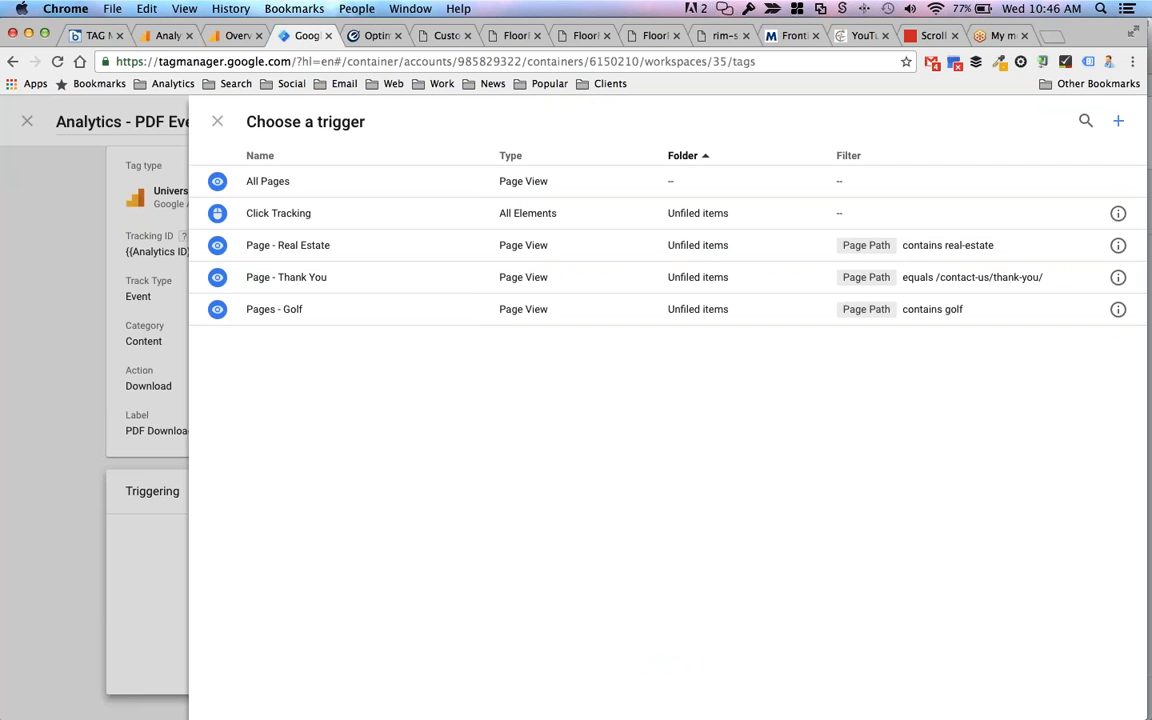
# - Create a new trigger for the tag and name it Clicks PDF
pyautogui.click(1118, 120)
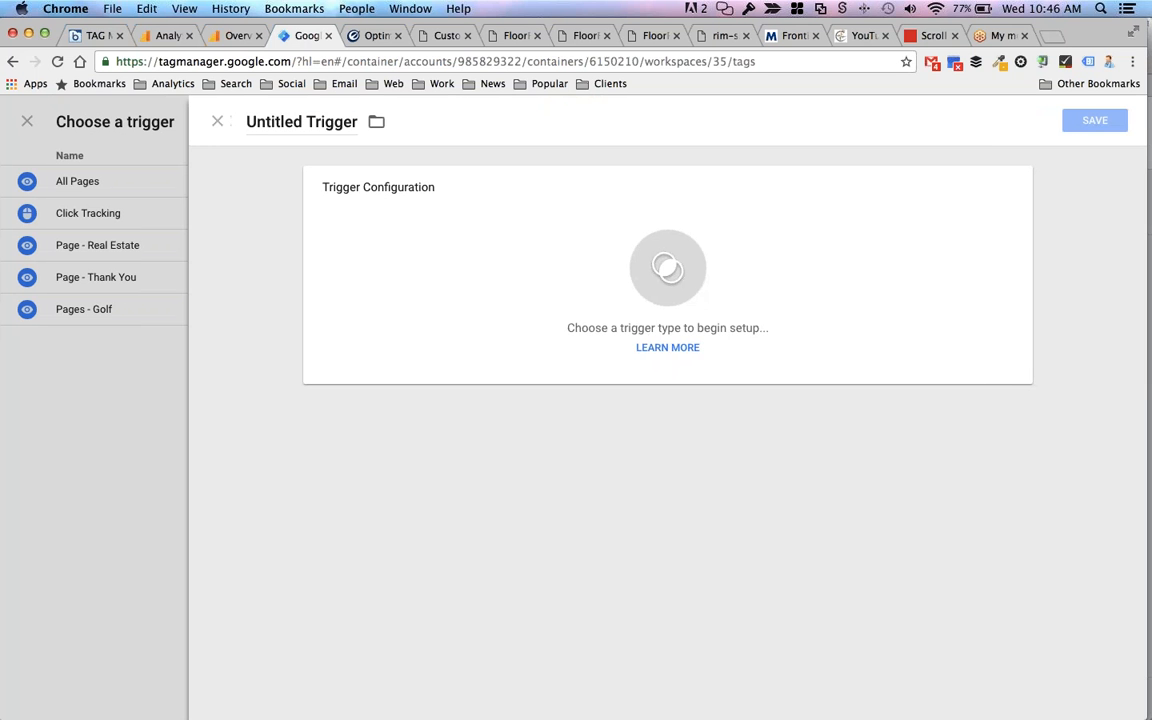
pyautogui.click(316, 122)
pyautogui.write('PDF')
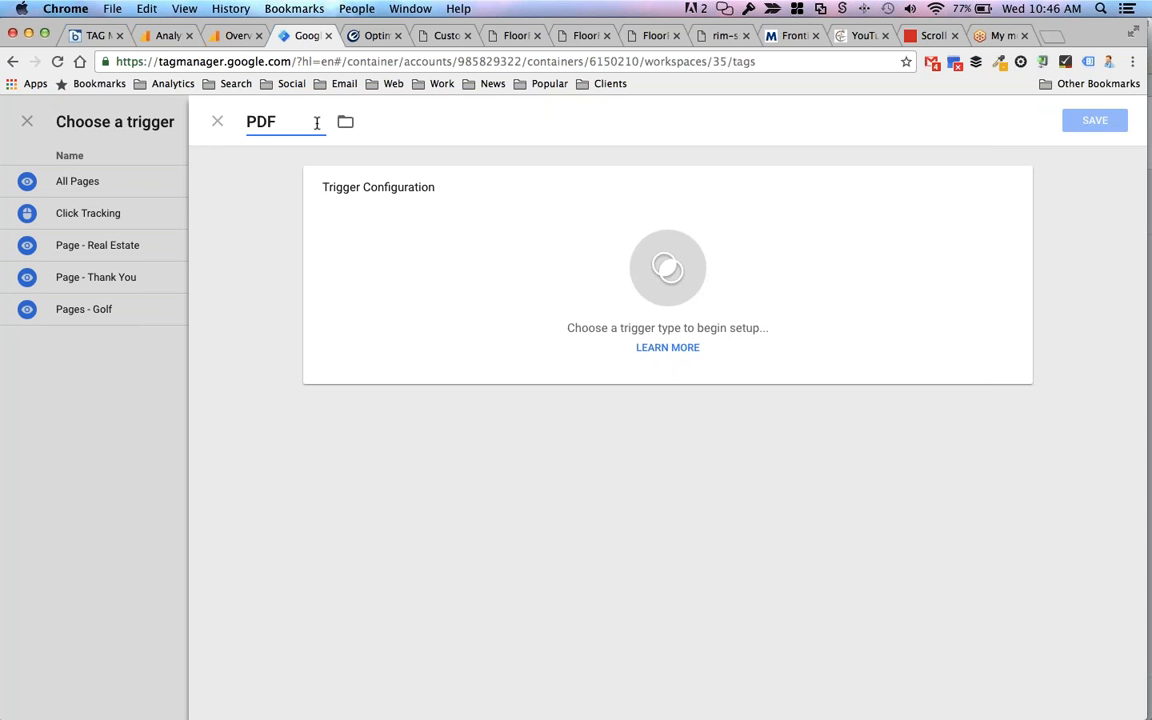
pyautogui.press('BackSpace')
pyautogui.press('BackSpace')
pyautogui.press('BackSpace')
pyautogui.write('Clicks PDF')
# - Configure the trigger as Click - All Elements, firing on Some Clicks where Click Element contains .pdf, and save it
pyautogui.click(623, 265)
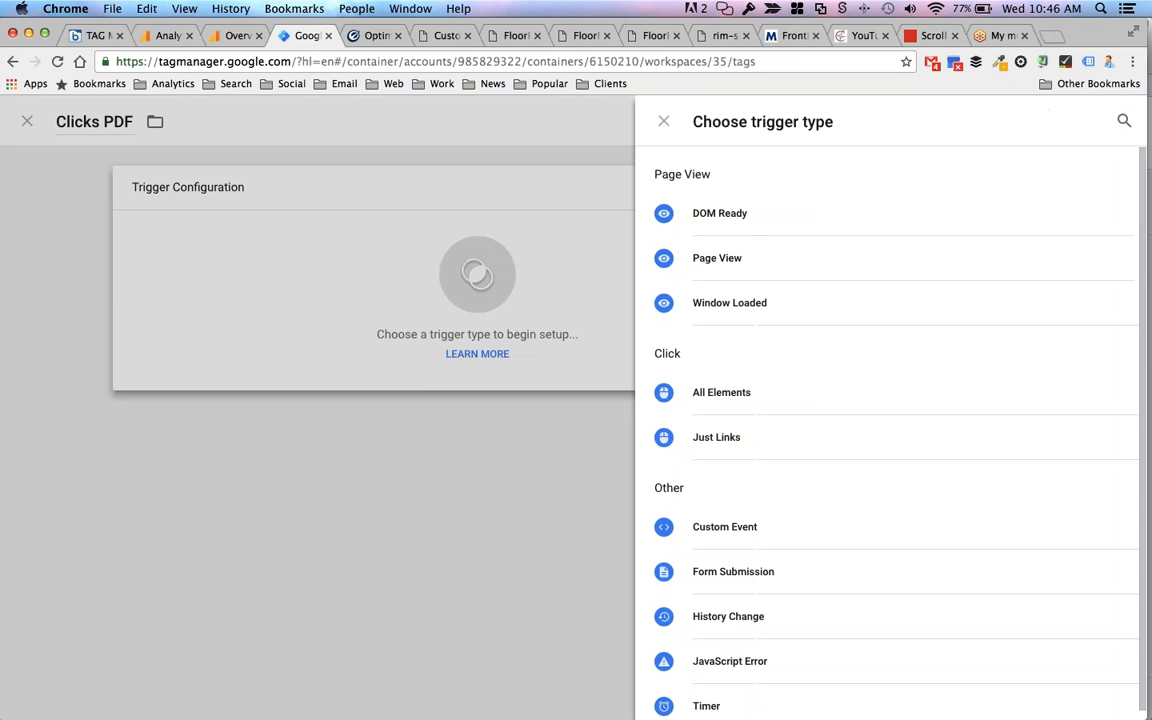
pyautogui.click(720, 396)
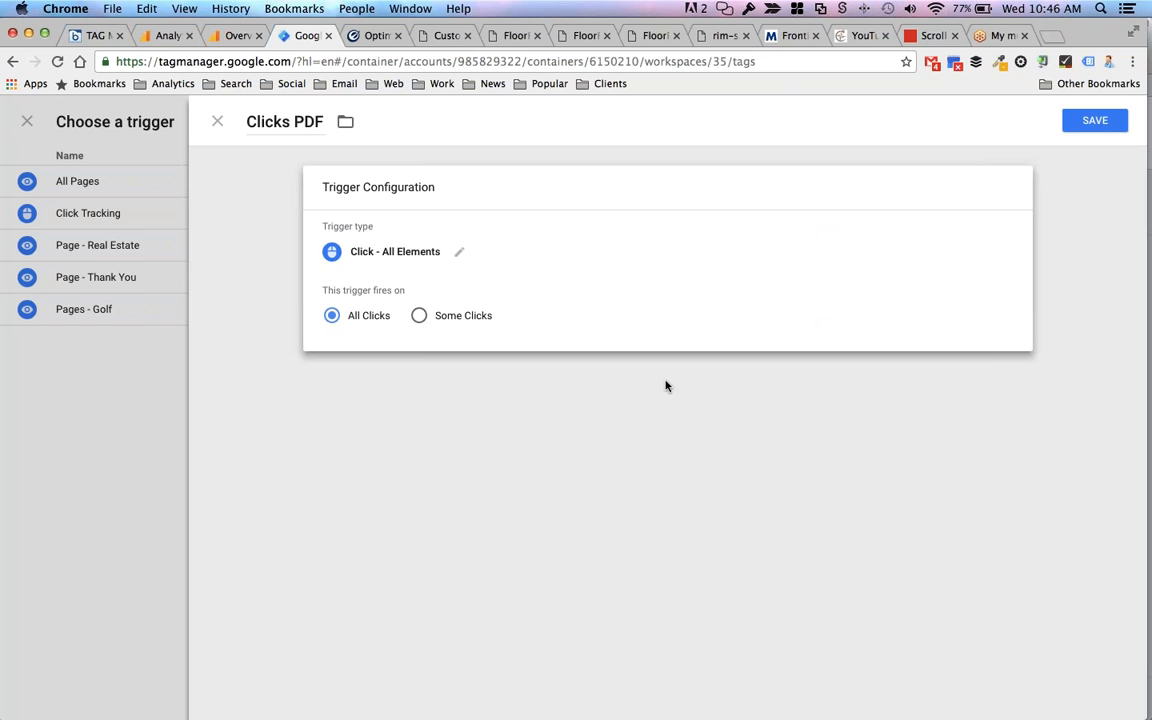
pyautogui.click(419, 315)
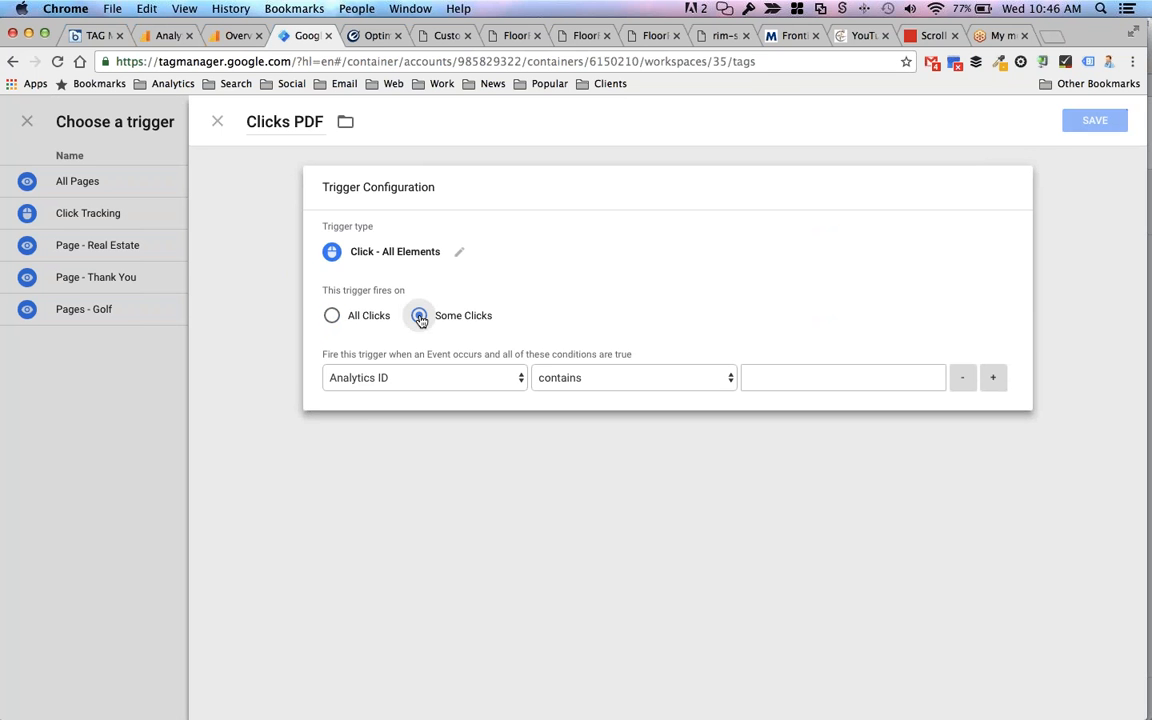
pyautogui.click(434, 378)
pyautogui.click(429, 409)
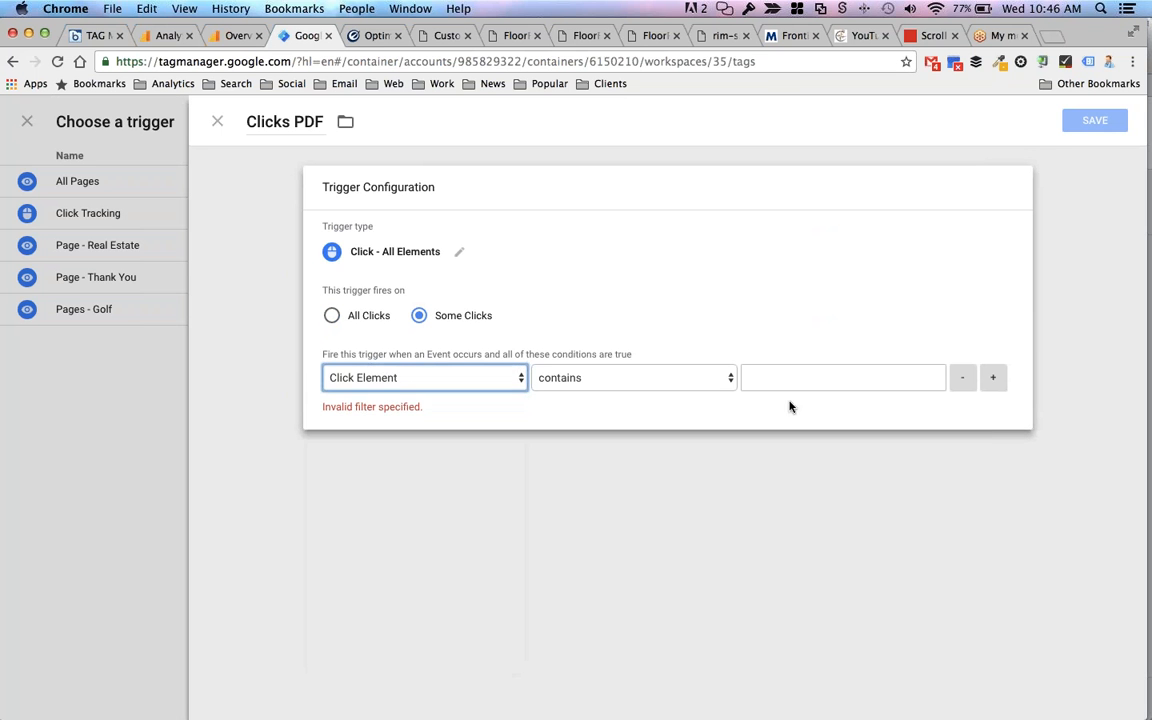
pyautogui.click(797, 378)
pyautogui.write('.pdf')
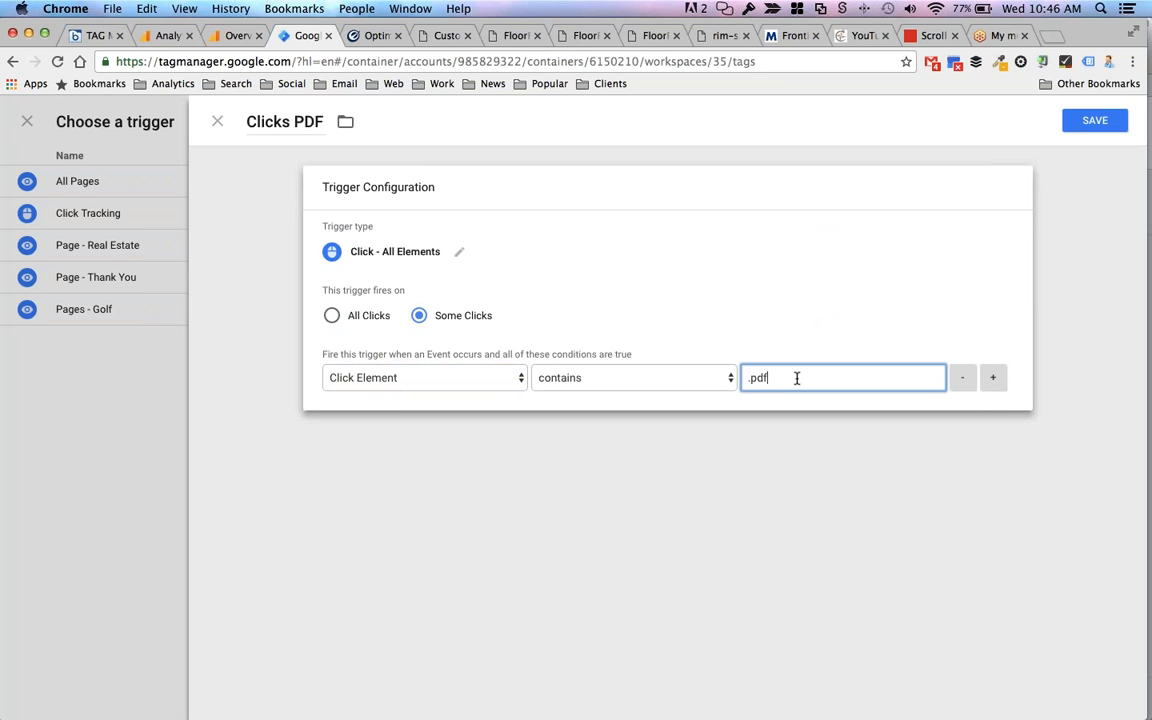
pyautogui.click(1095, 118)
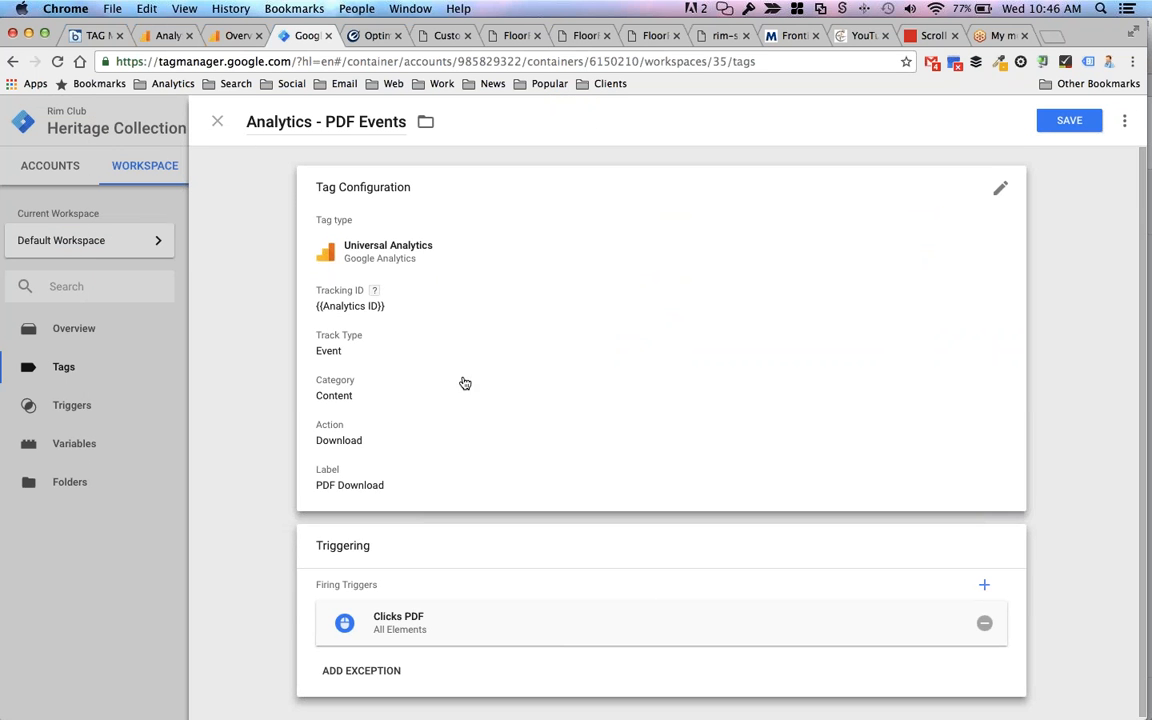
# - Review the tag's event tracking parameters, and examine the variables of gtm.click event 7 in the site preview
pyautogui.scroll(-3, 474, 393)
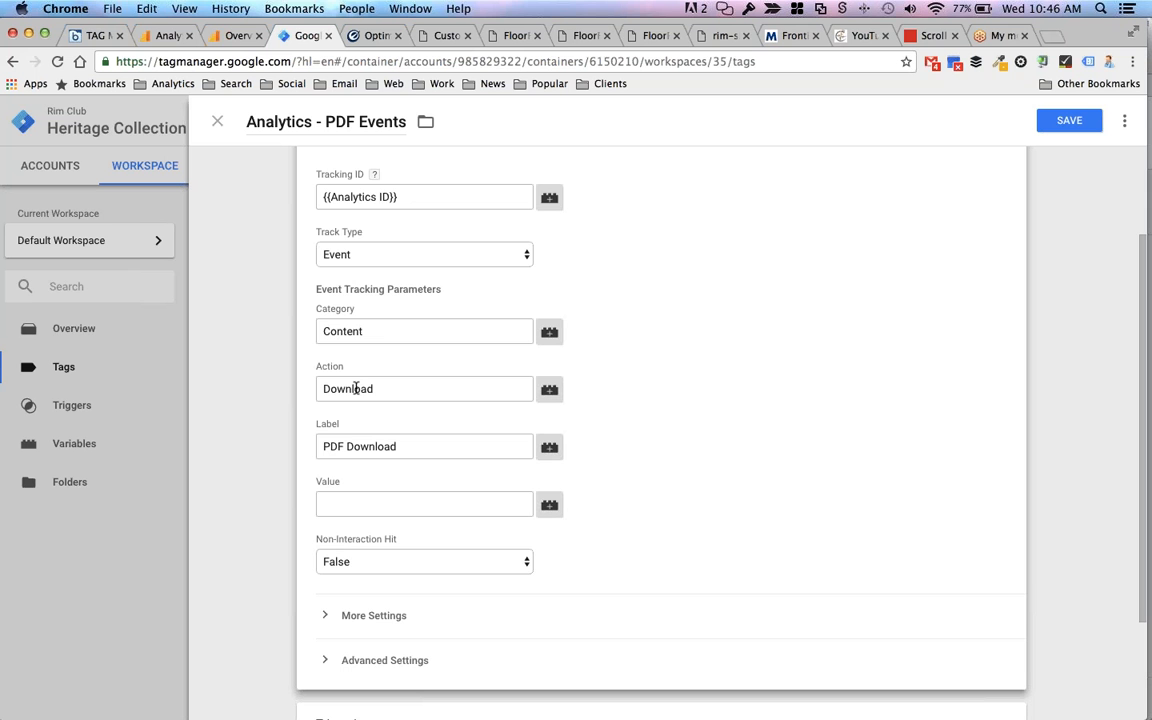
pyautogui.click(411, 447)
pyautogui.click(638, 482)
pyautogui.scroll(-3, 640, 560)
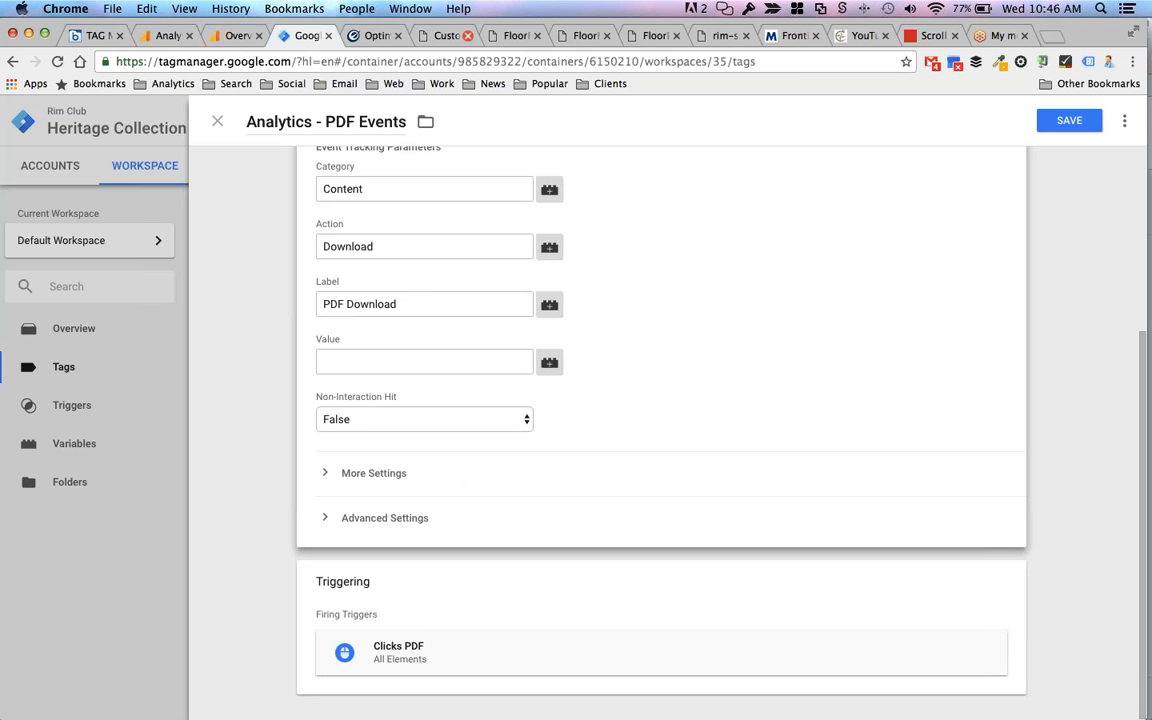
pyautogui.click(425, 40)
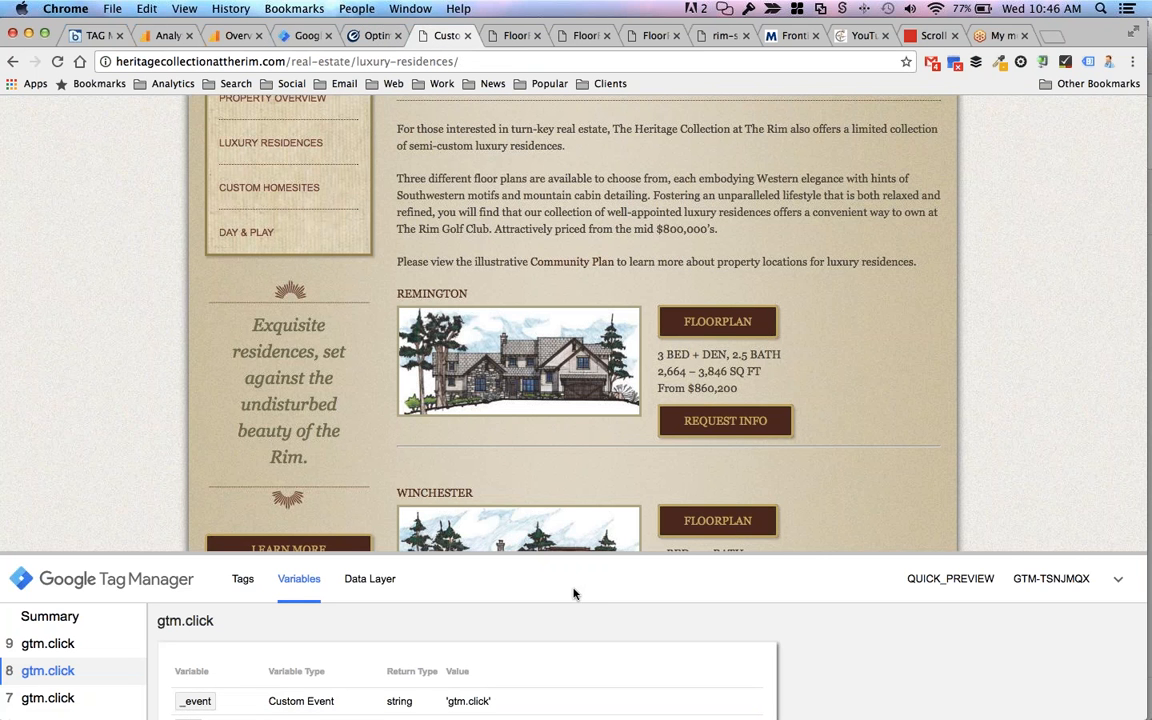
pyautogui.moveTo(585, 556); pyautogui.dragTo(585, 222)
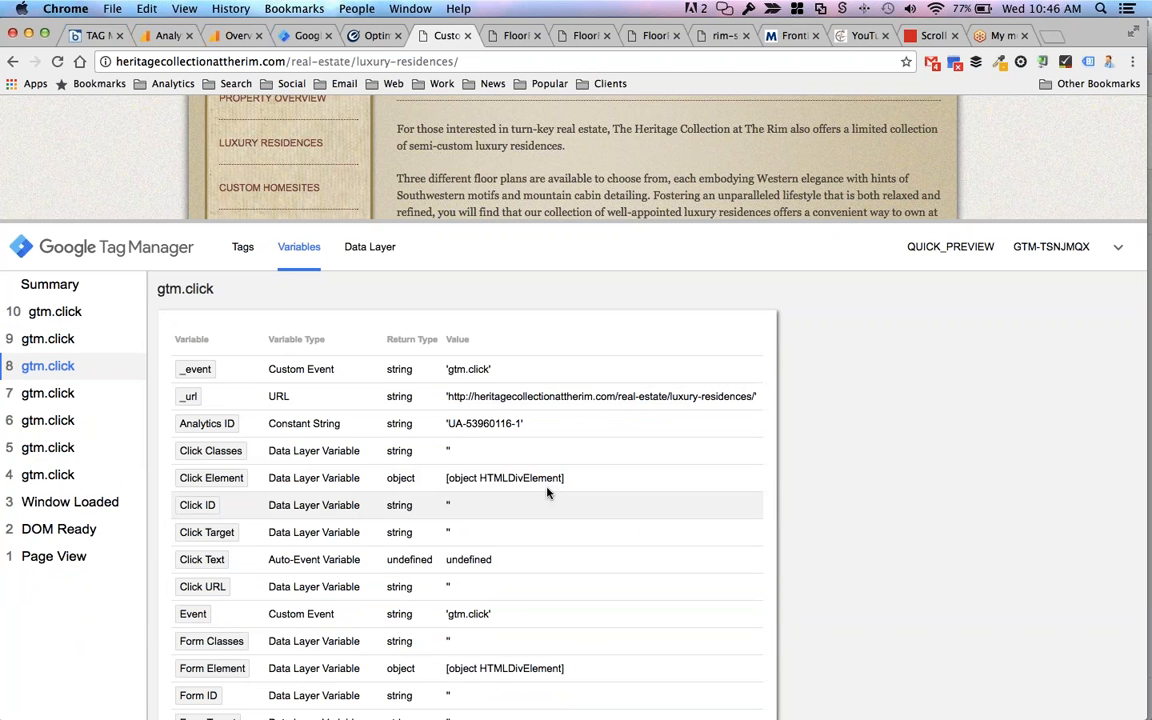
pyautogui.click(50, 393)
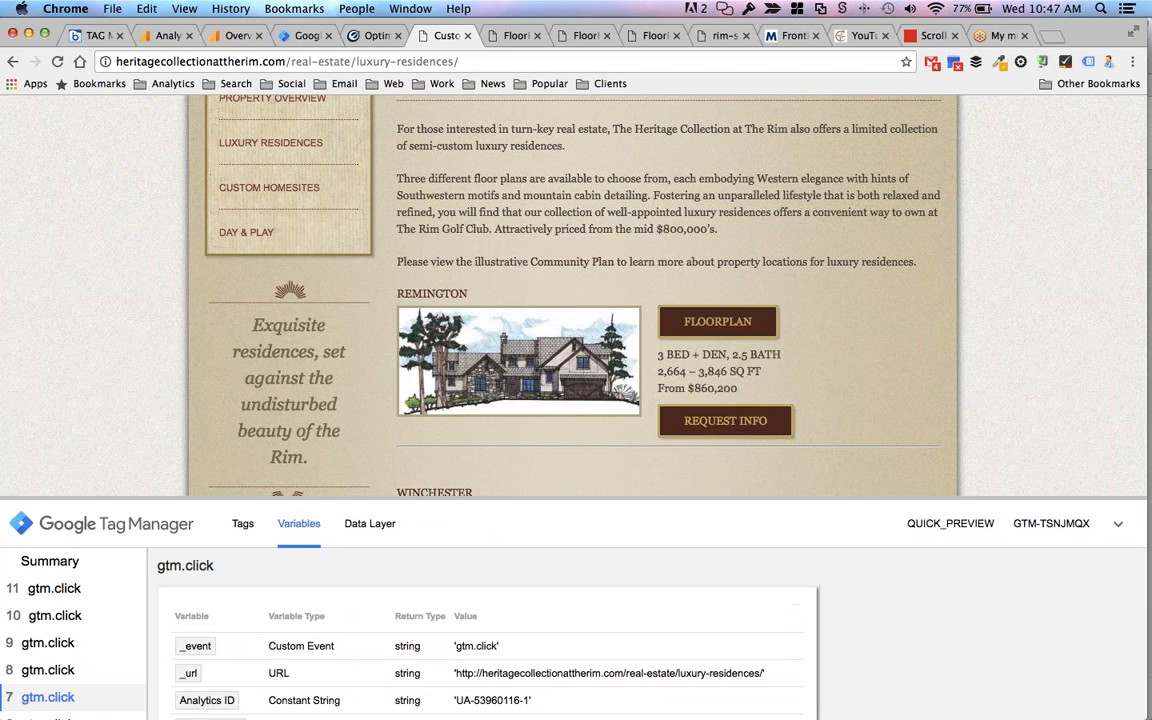
# - Set the Analytics - PDF Events tag's label to PDF Download - {{Click URL}} and save the tag
pyautogui.rightClick(295, 40)
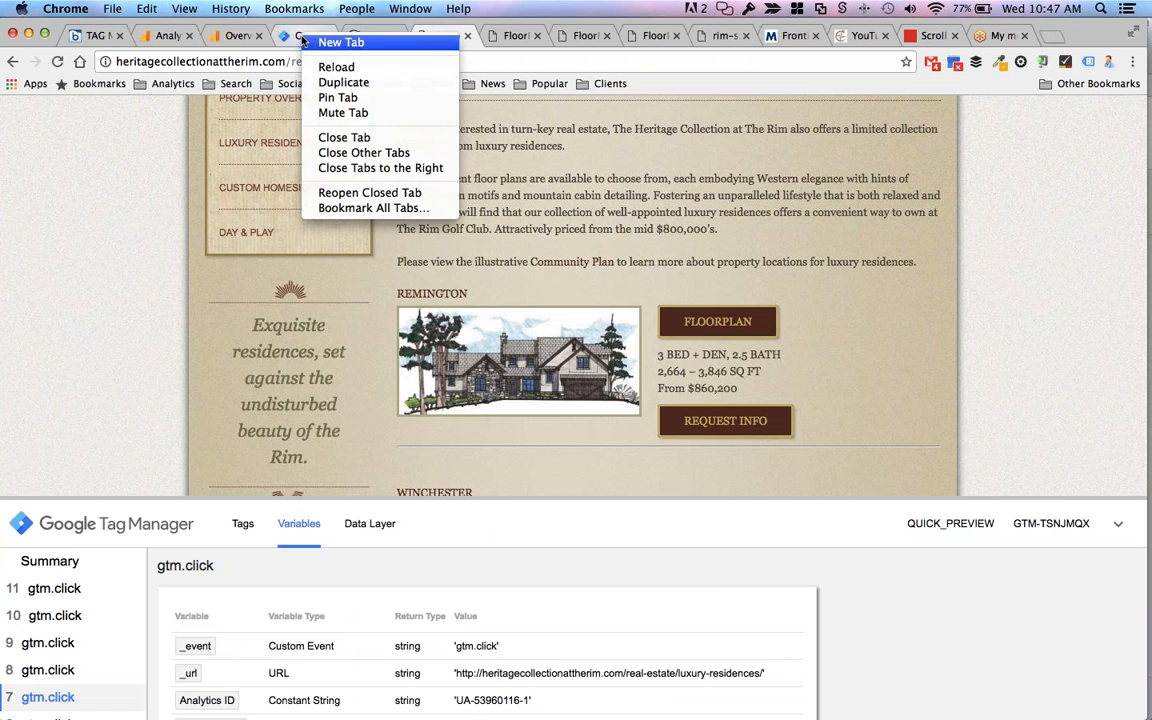
pyautogui.click(295, 40)
pyautogui.click(297, 36)
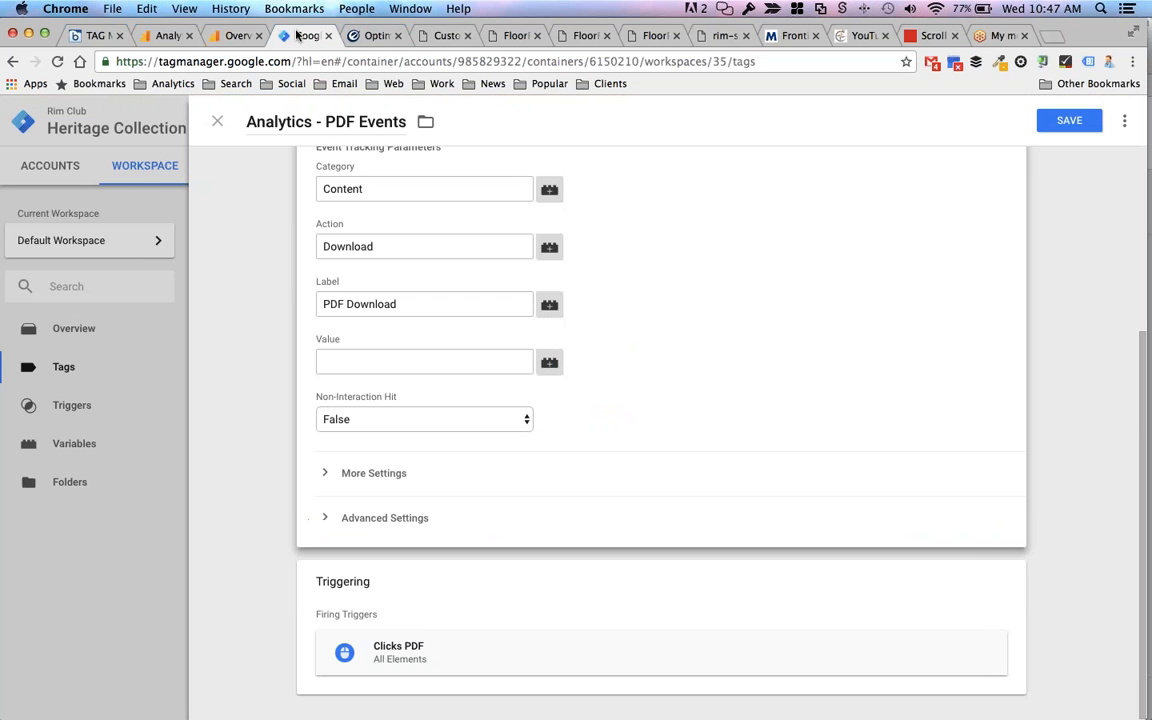
pyautogui.click(549, 304)
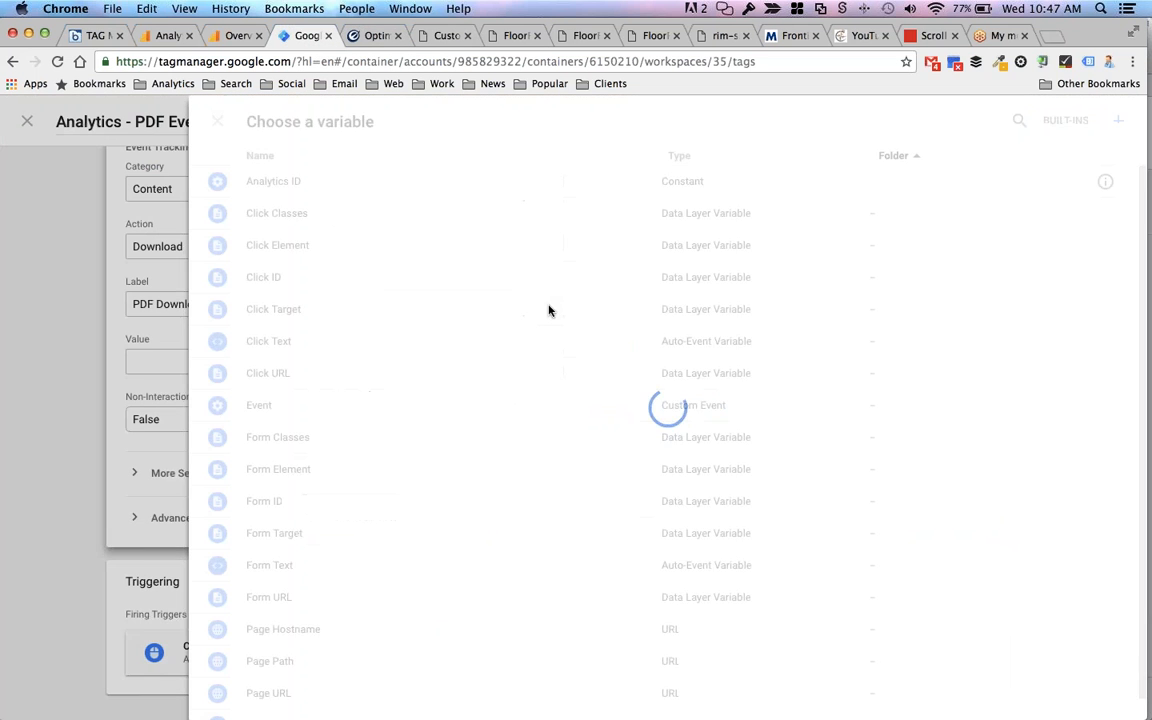
pyautogui.click(350, 378)
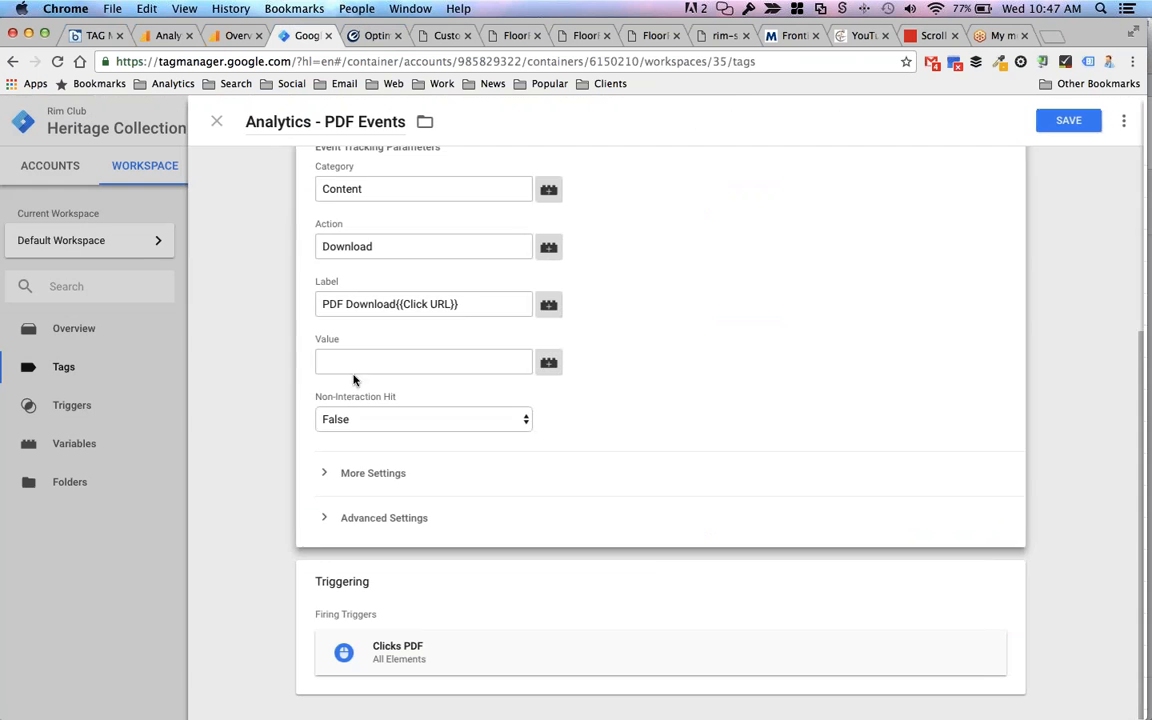
pyautogui.click(398, 303)
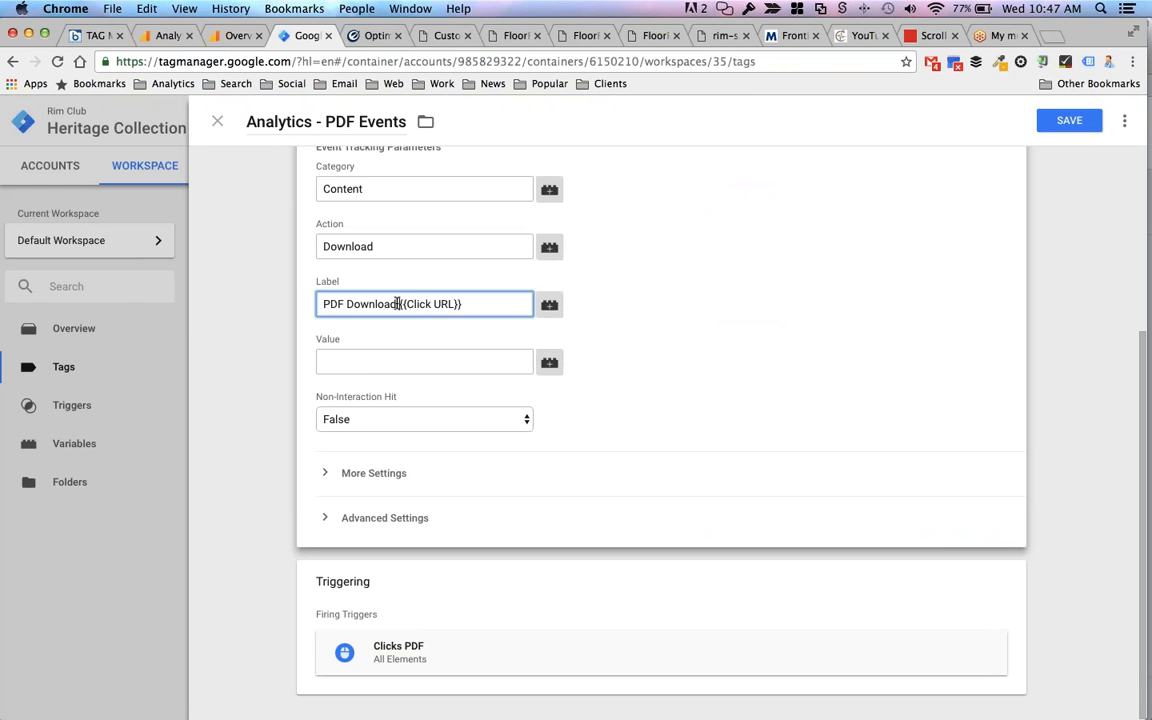
pyautogui.write('-')
pyautogui.scroll(5, 321, 388)
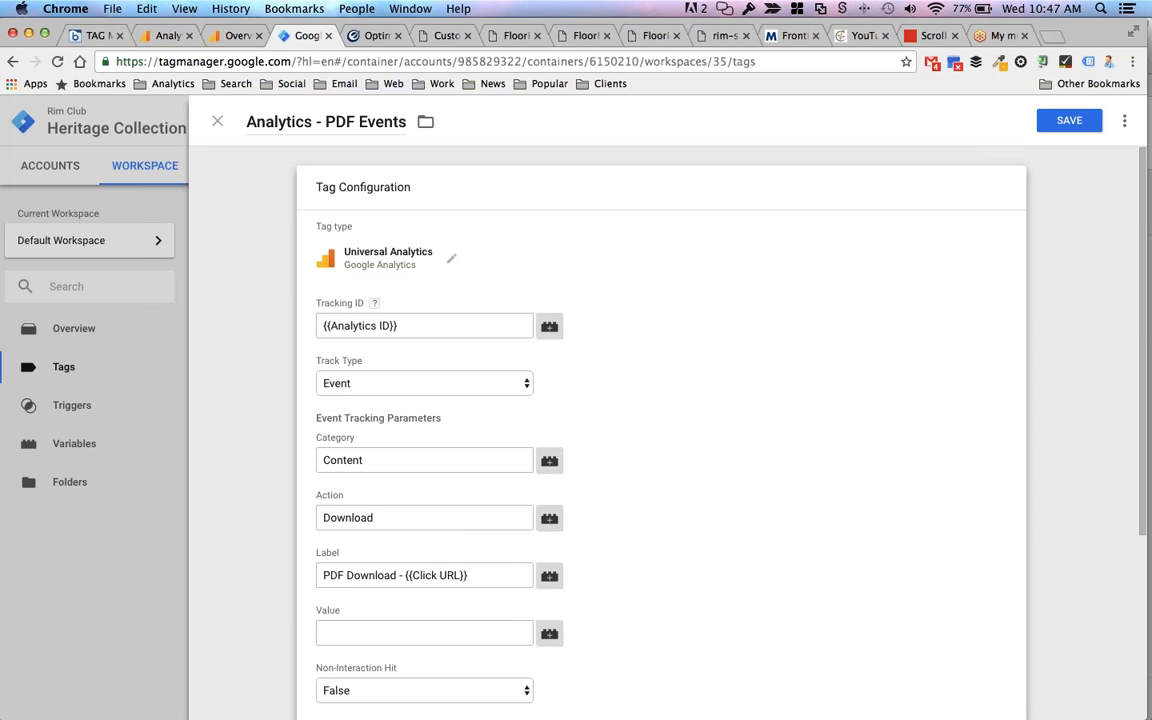
pyautogui.click(1069, 120)
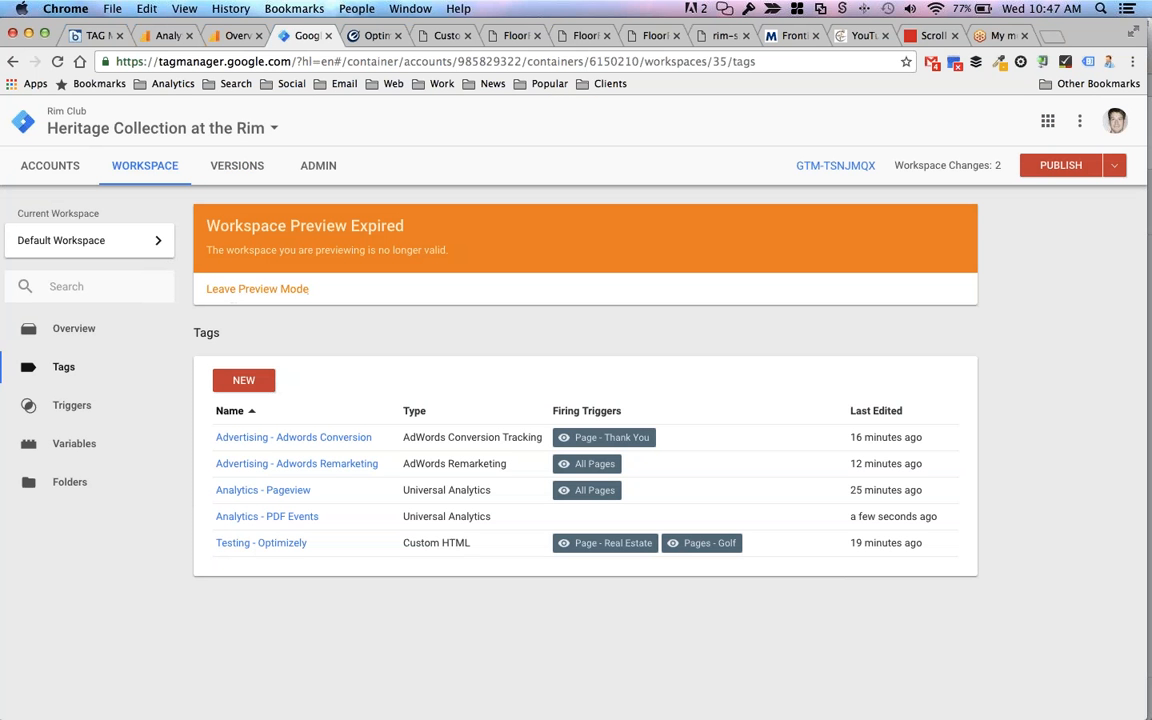
# - Publish the workspace changes to the Live environment and return to the Default Workspace overview
pyautogui.click(102, 370)
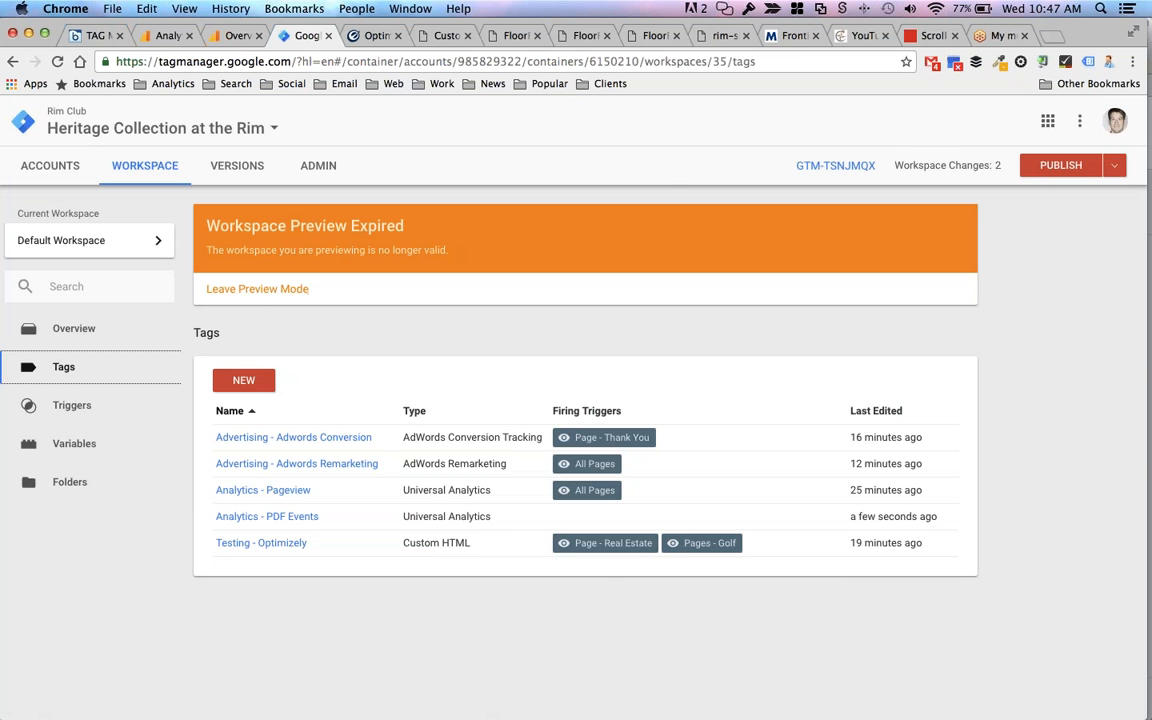
pyautogui.click(1050, 168)
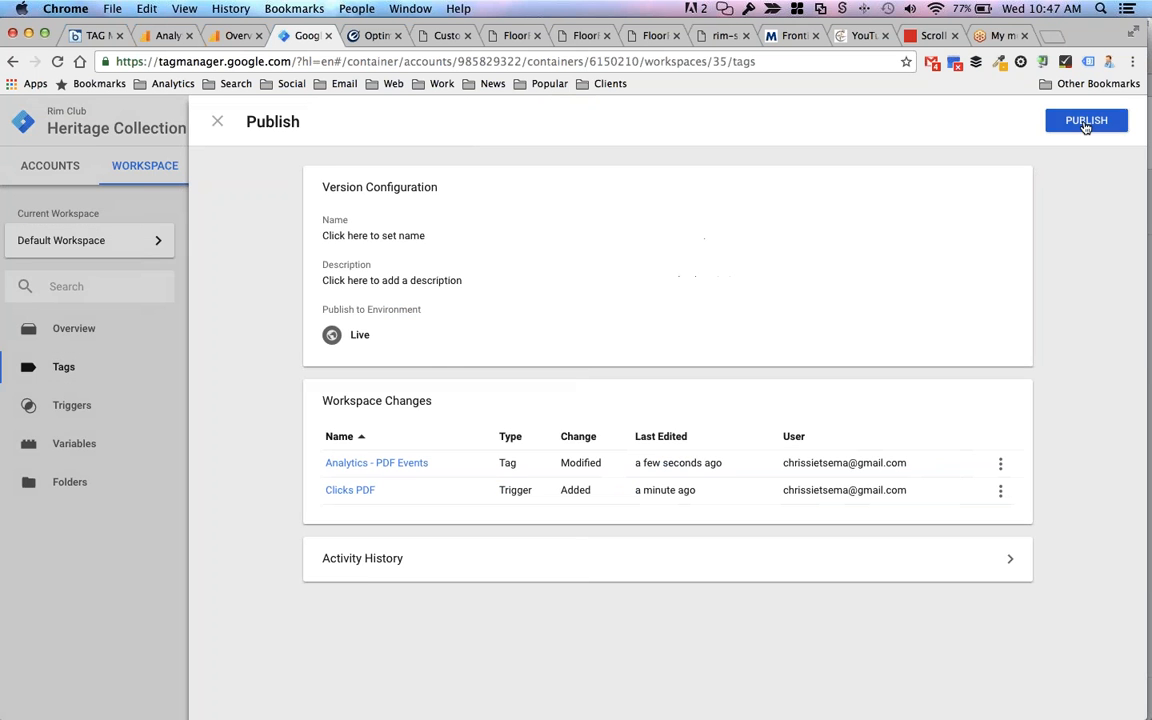
pyautogui.click(1083, 121)
pyautogui.click(472, 496)
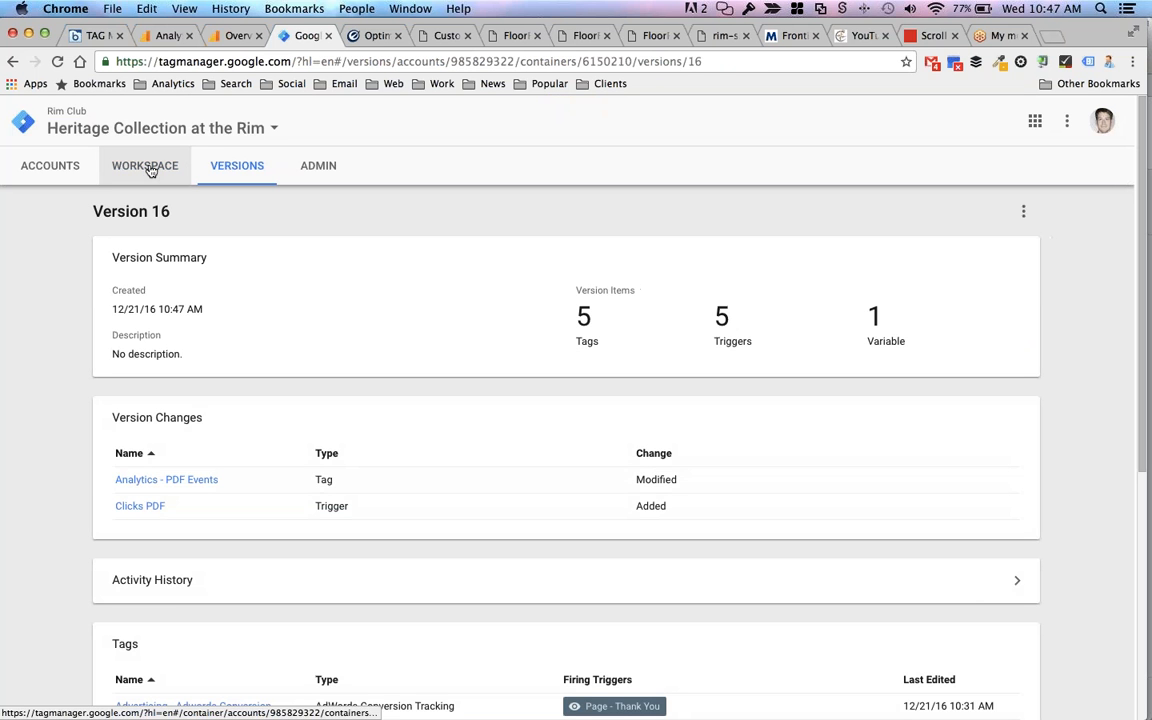
pyautogui.click(145, 166)
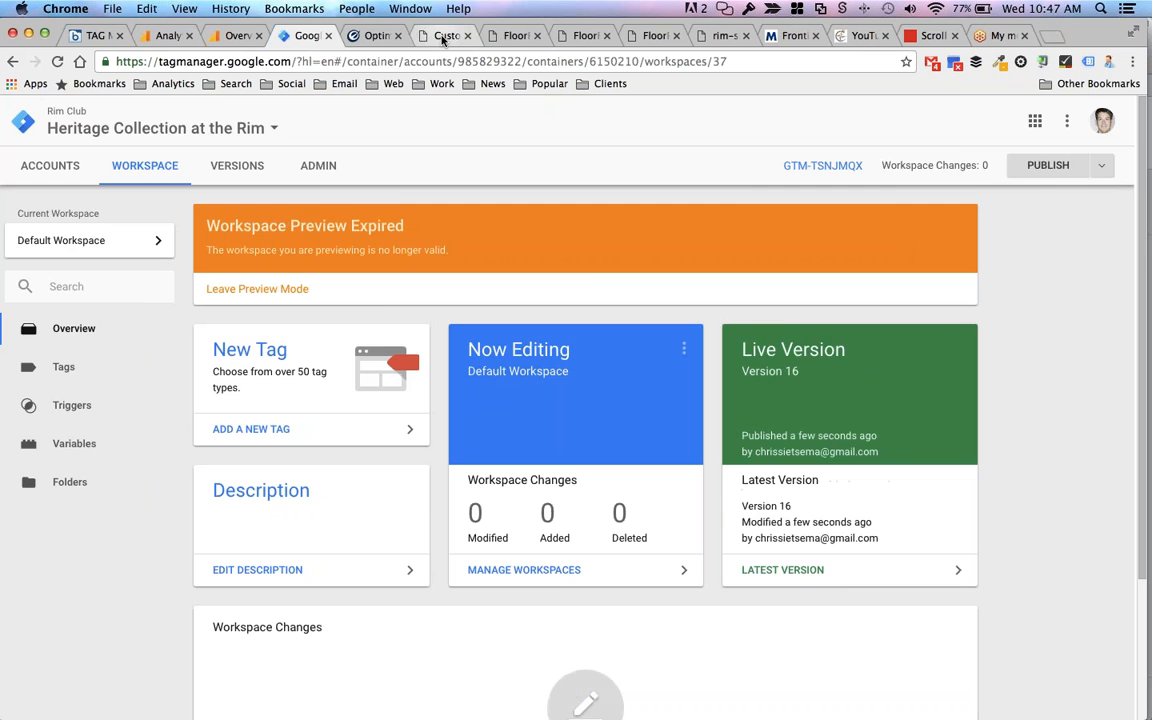
# - Reload the Luxury Residences page in preview, open the Remington floorplan PDF, and return to the page
pyautogui.click(443, 37)
pyautogui.click(58, 62)
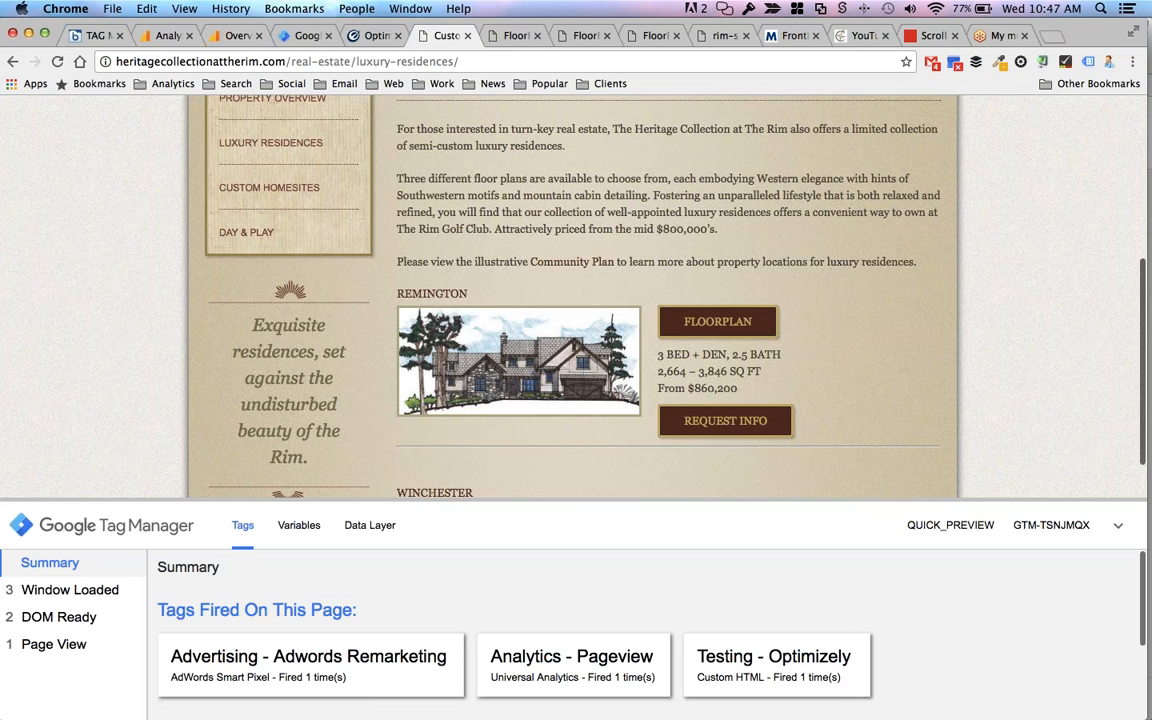
pyautogui.click(717, 320)
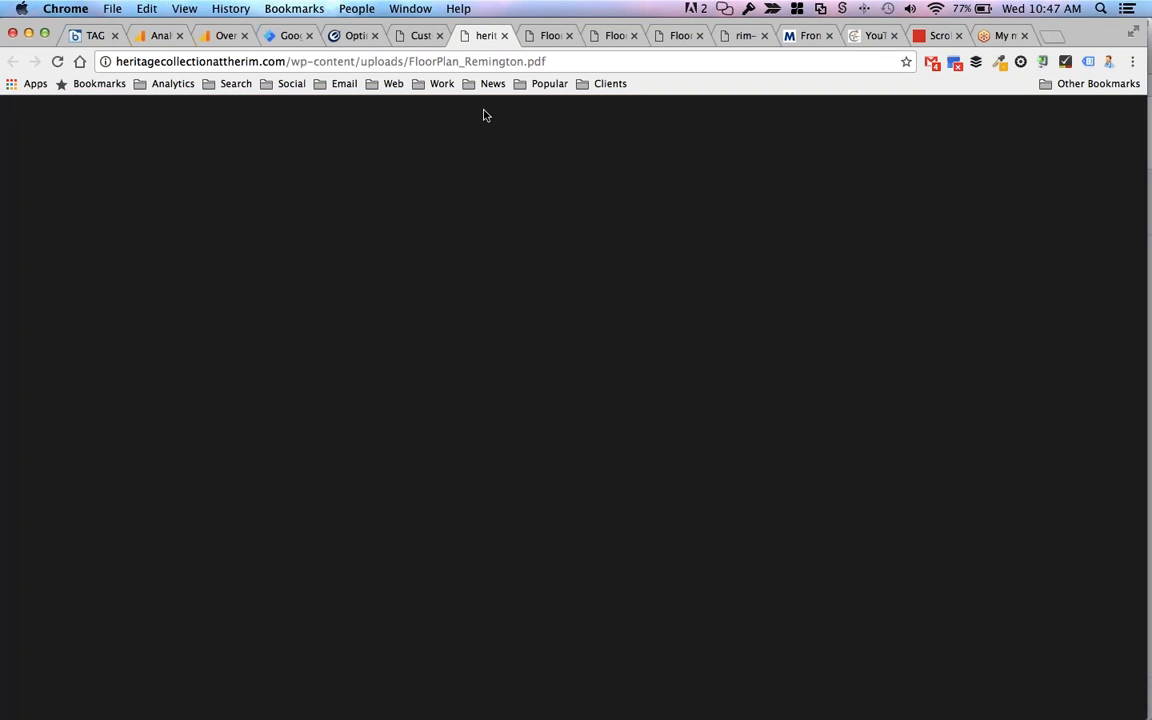
pyautogui.press('super+w')
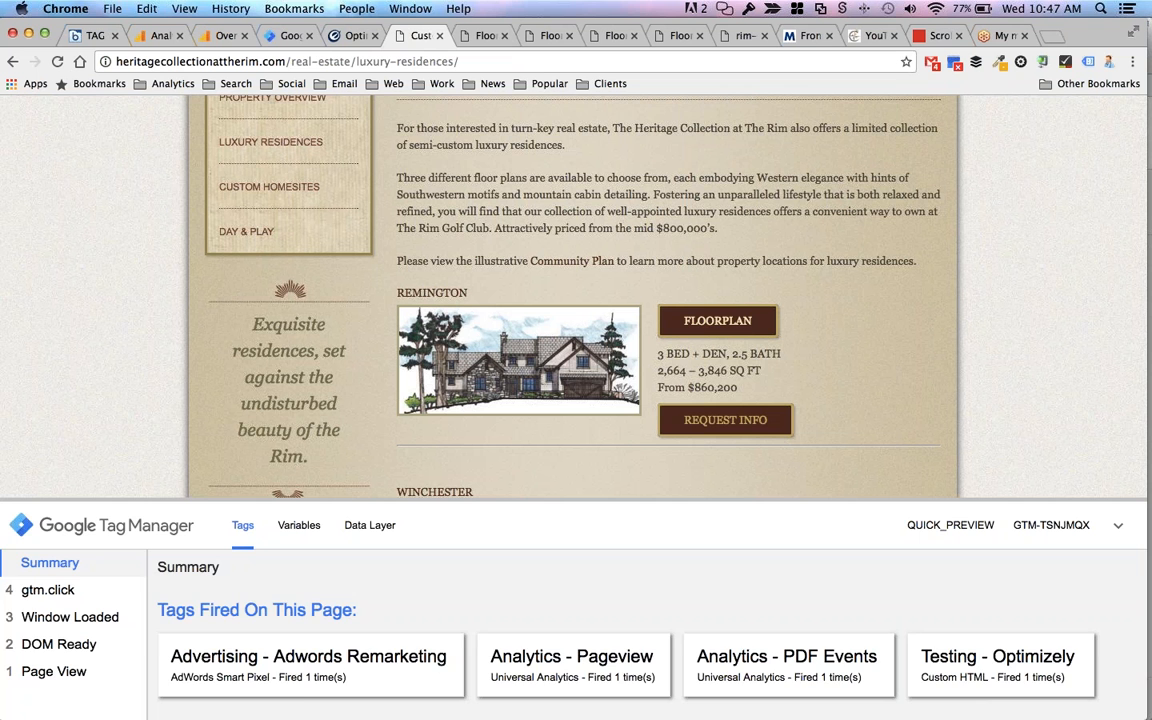
# - Examine the full properties of the Analytics - PDF Events tag fired on gtm.click event 4
pyautogui.click(48, 590)
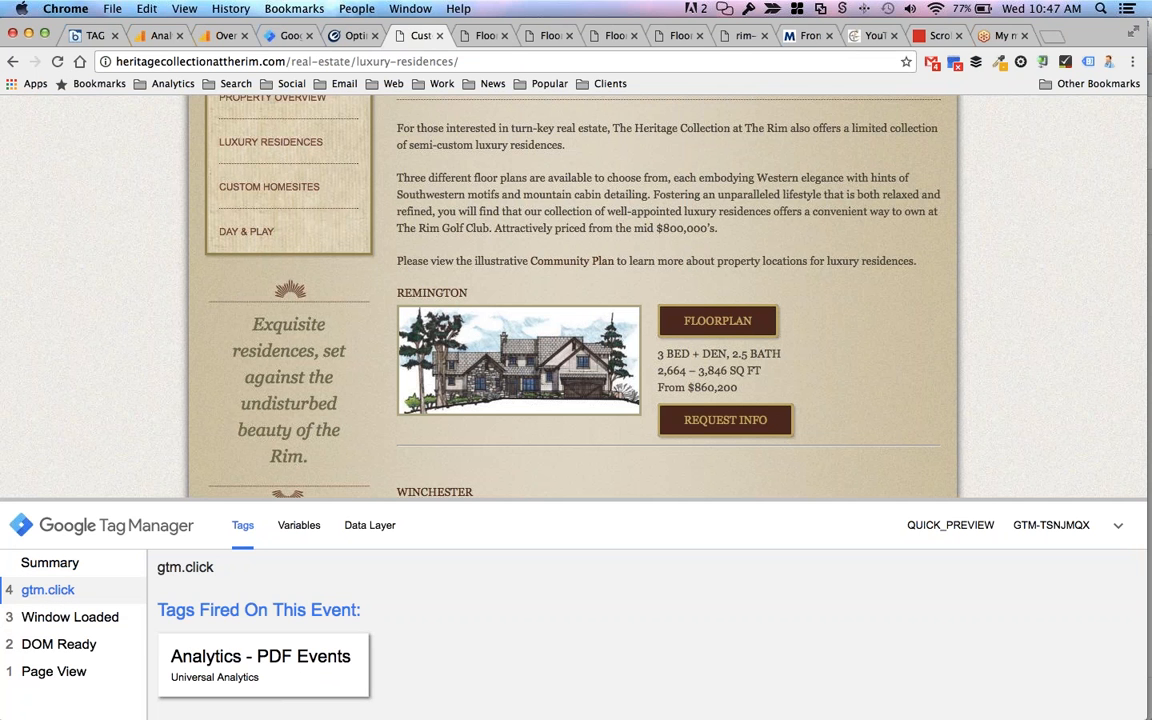
pyautogui.click(308, 655)
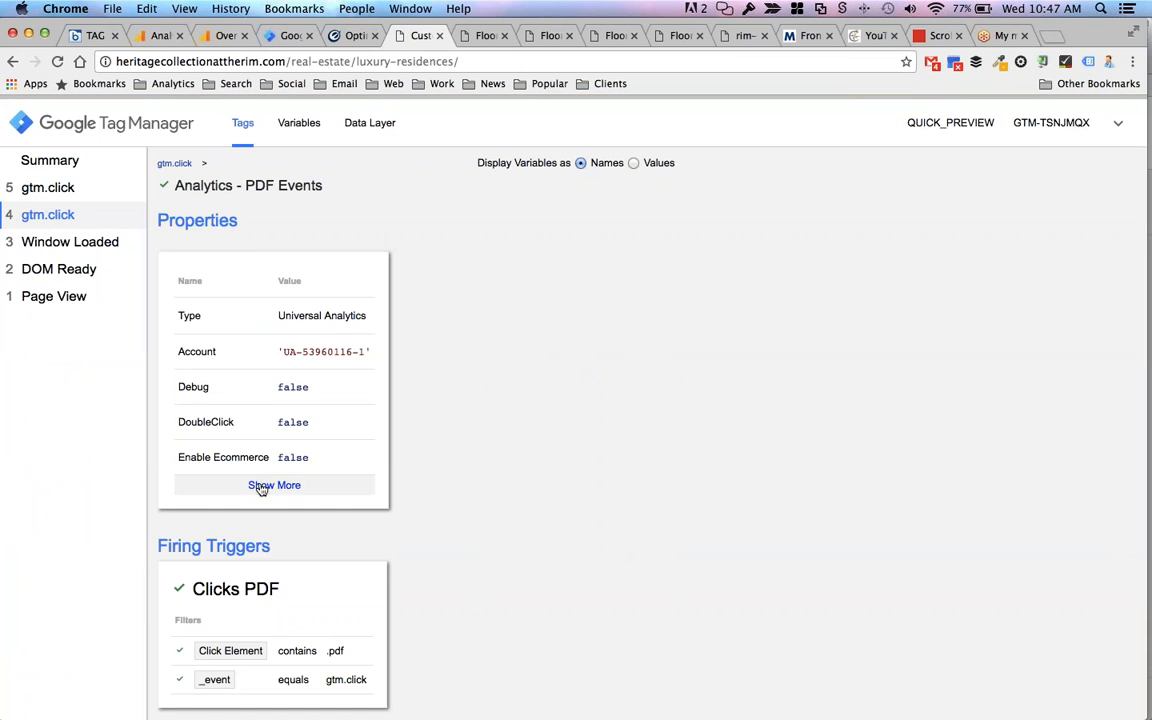
pyautogui.click(257, 486)
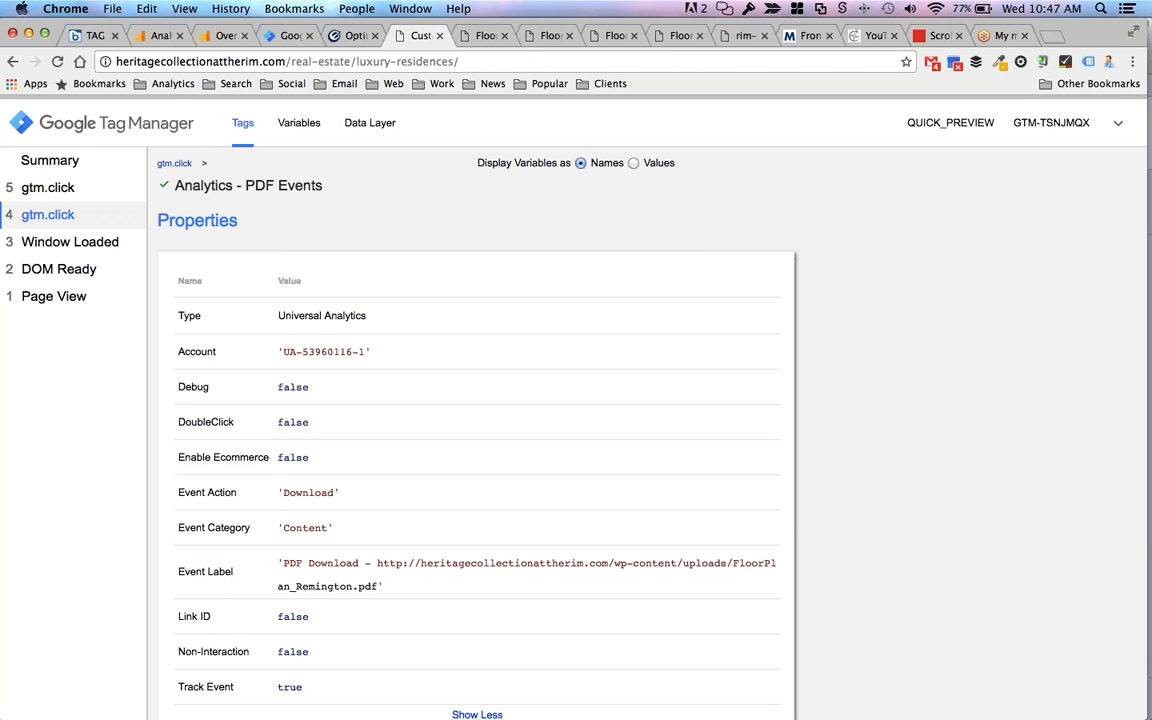
# - Switch to Google Analytics and examine the real-time Events report, drilling into the Content event category
pyautogui.click(226, 36)
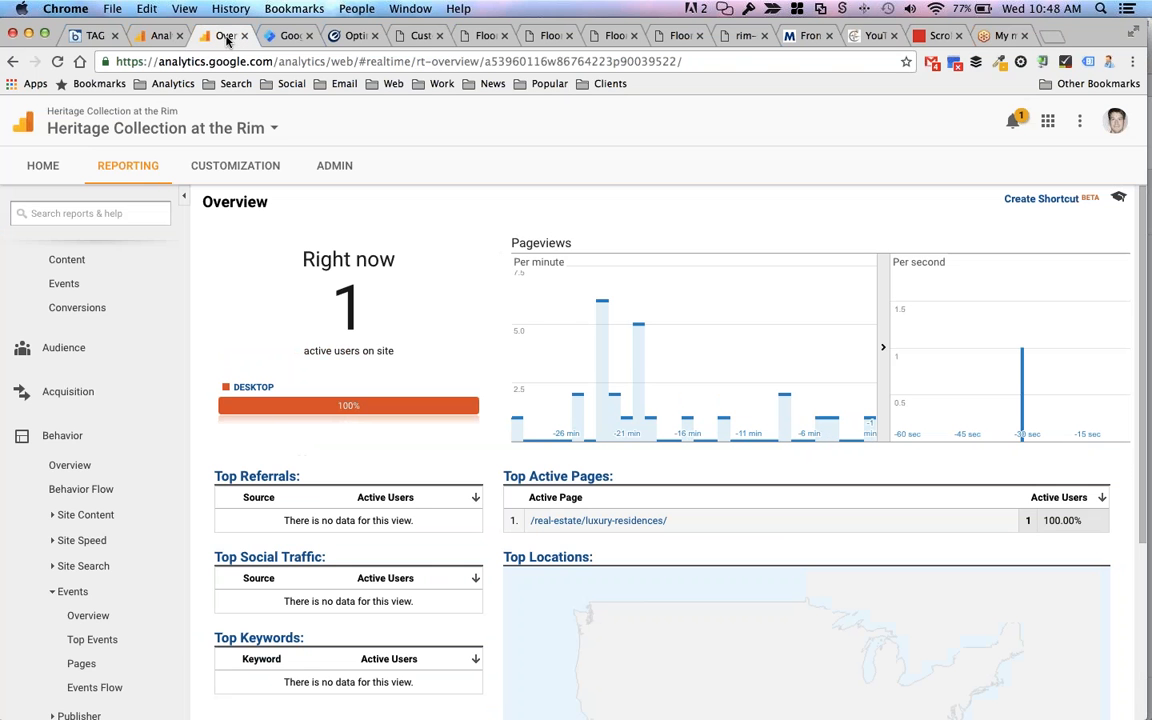
pyautogui.scroll(5, 80, 410)
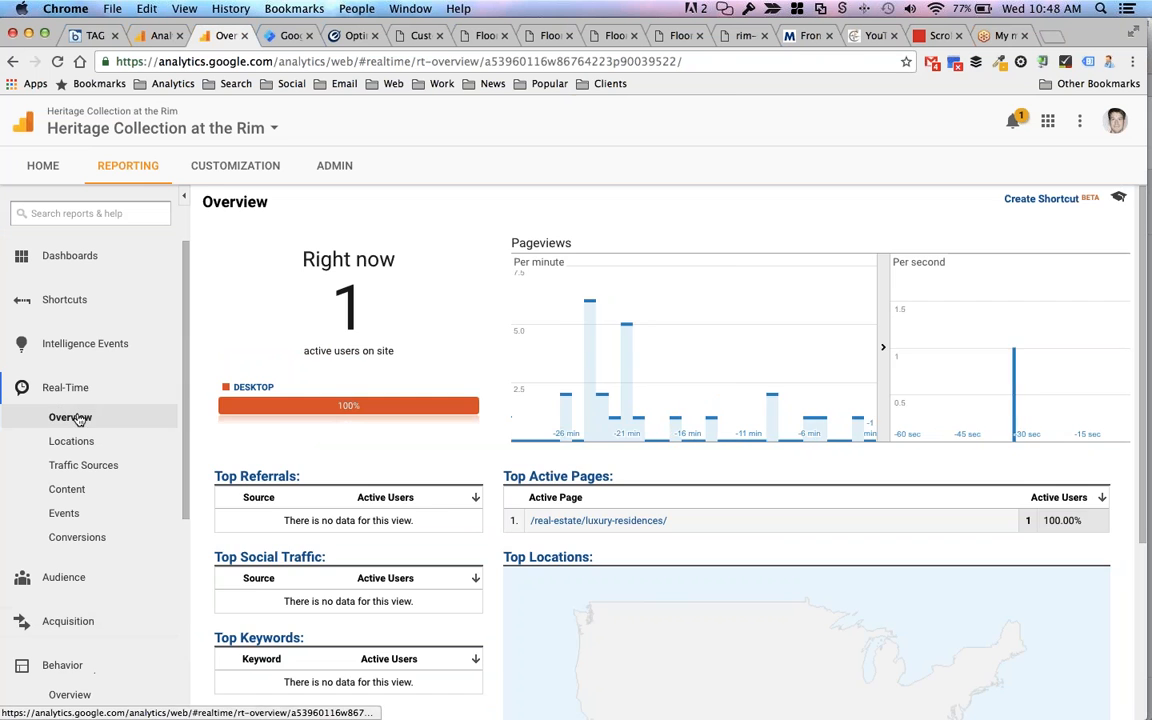
pyautogui.click(72, 417)
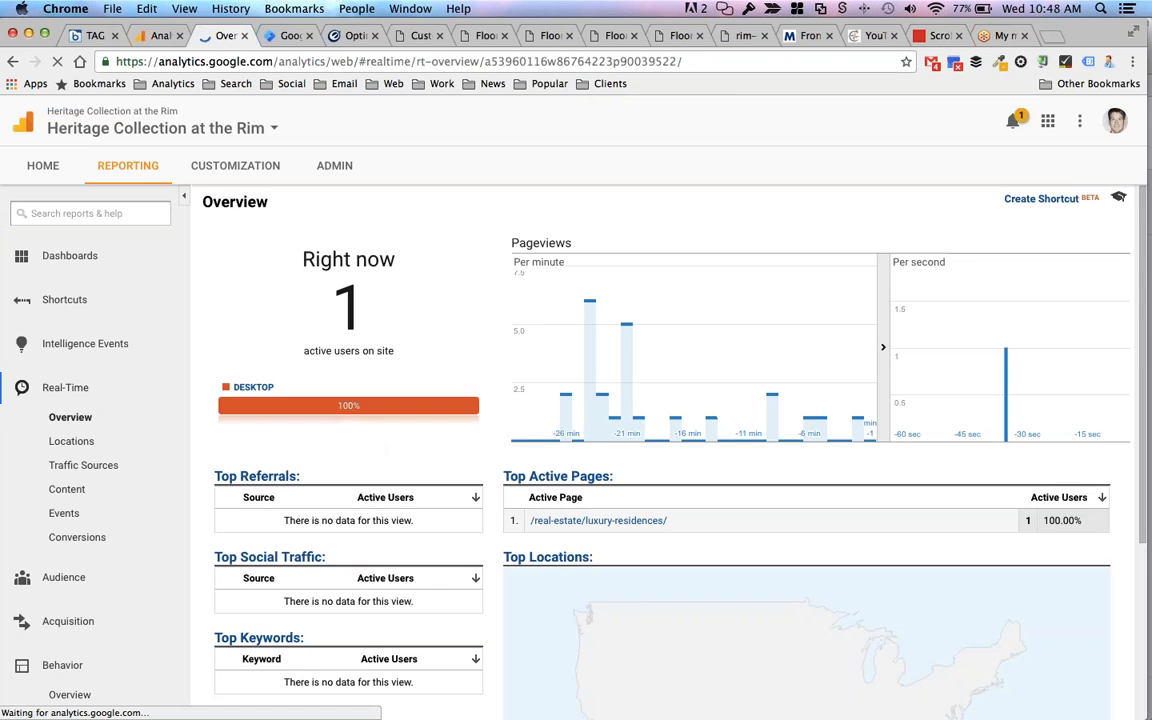
pyautogui.scroll(-5, 660, 420)
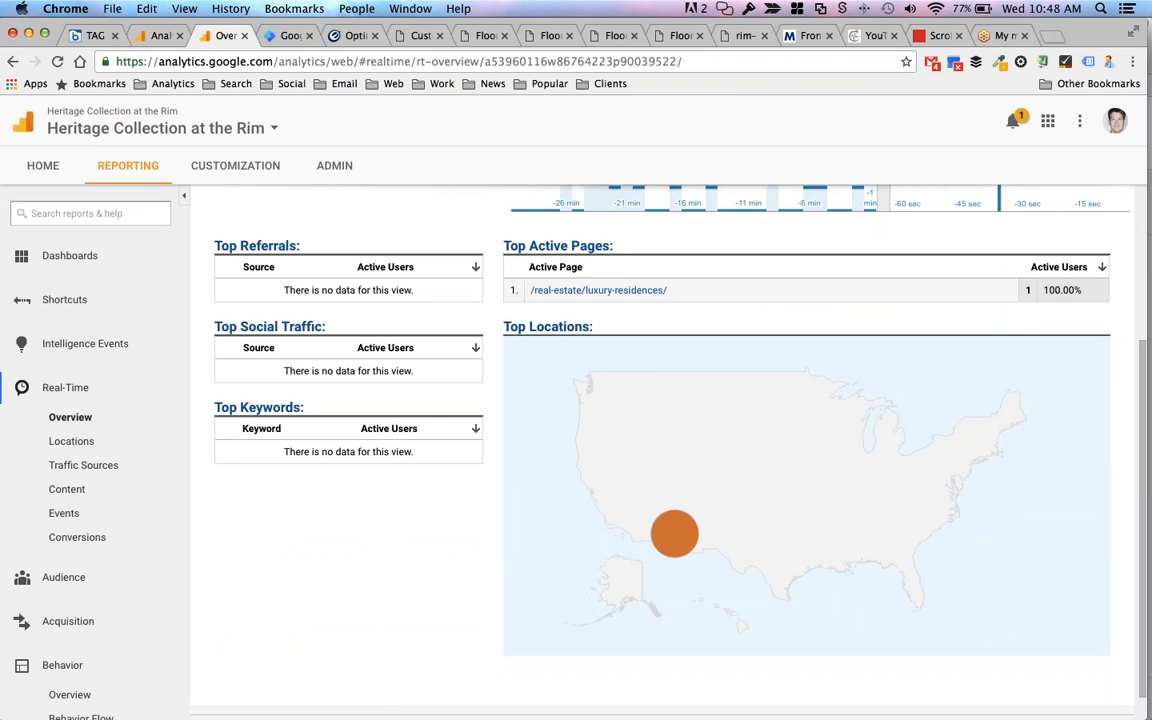
pyautogui.moveTo(672, 530)
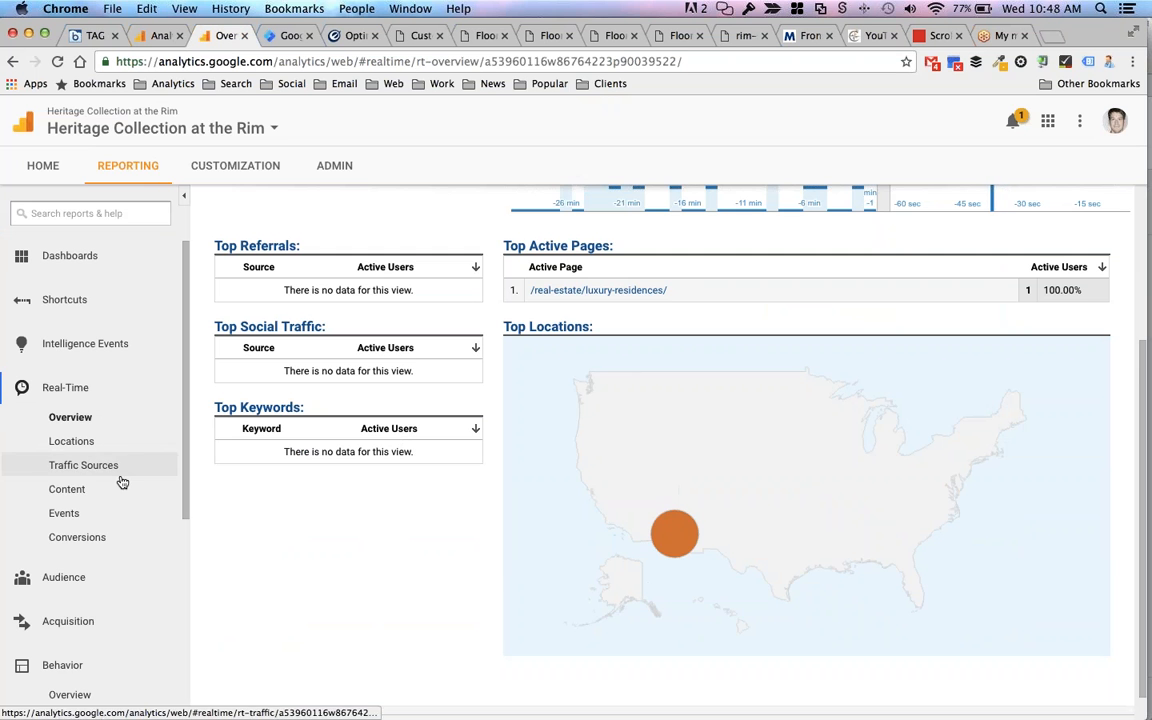
pyautogui.click(88, 515)
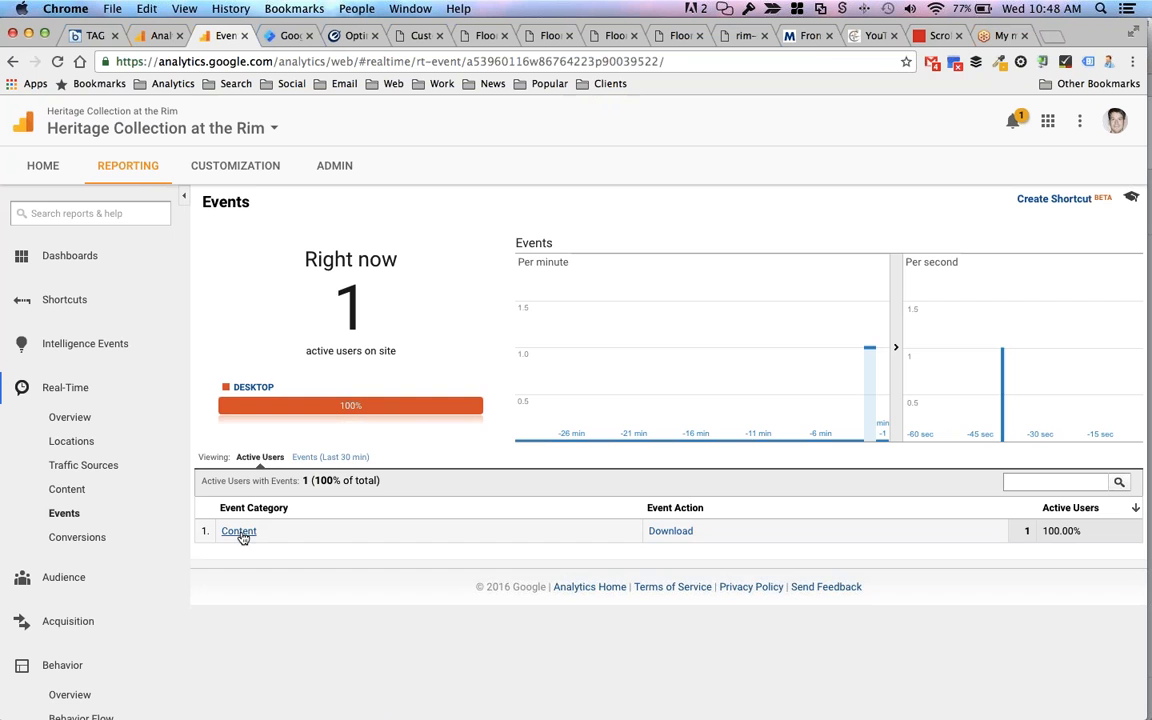
pyautogui.click(239, 532)
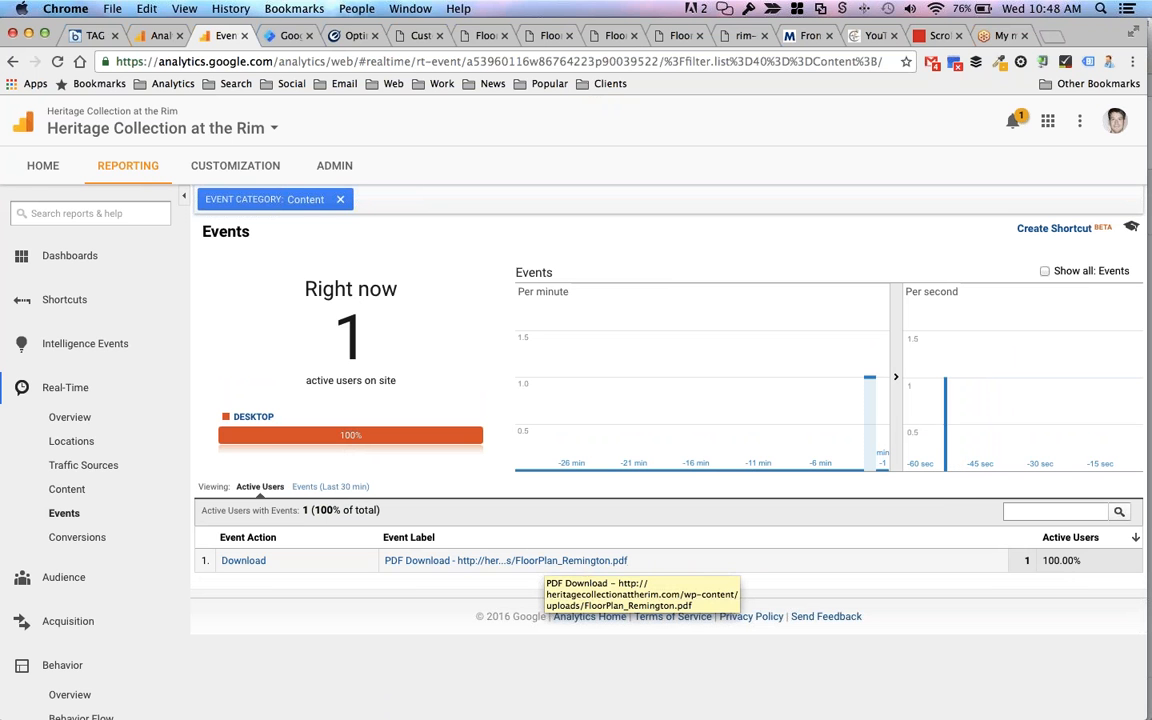
# - Review the trigger selectors for the event tags in the RIM CLUB - Tag Management spreadsheet, and put its window away
pyautogui.moveTo(5, 407)
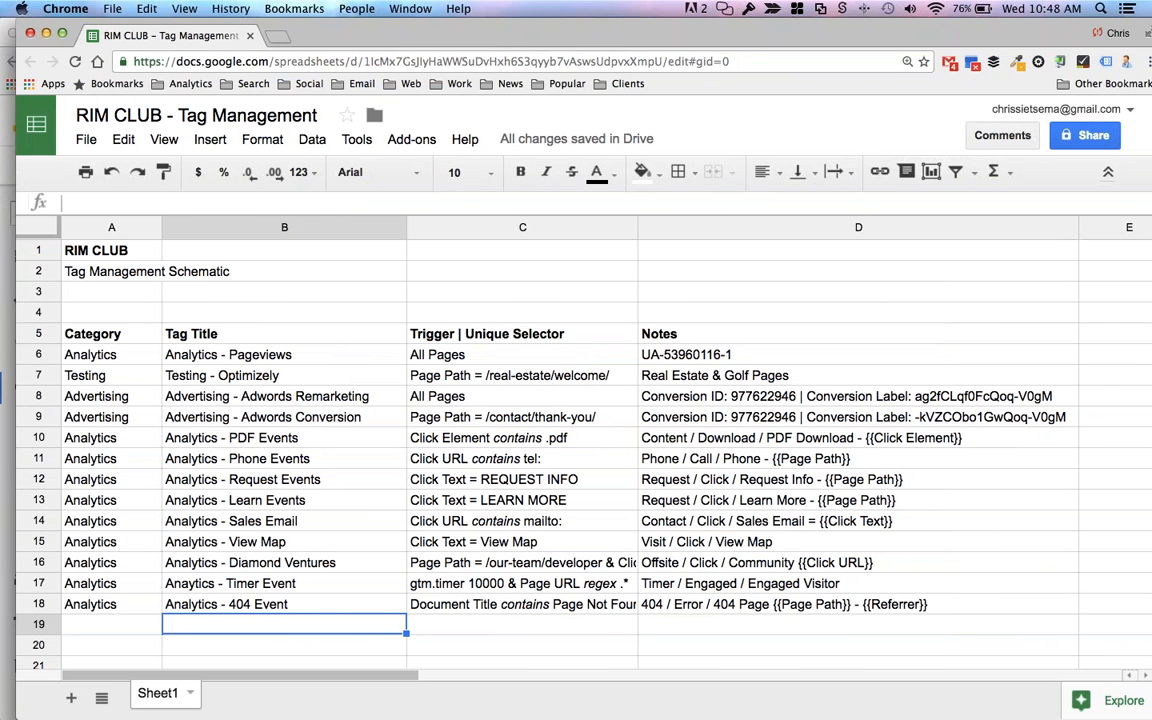
pyautogui.click(515, 482)
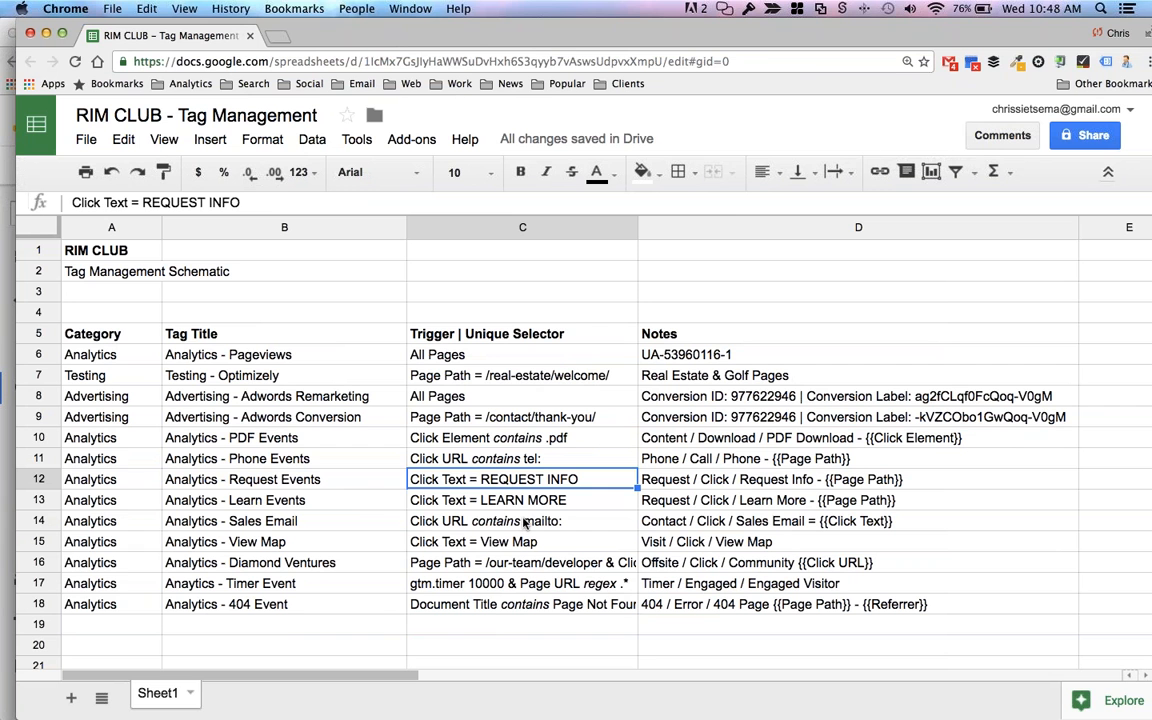
pyautogui.click(435, 457)
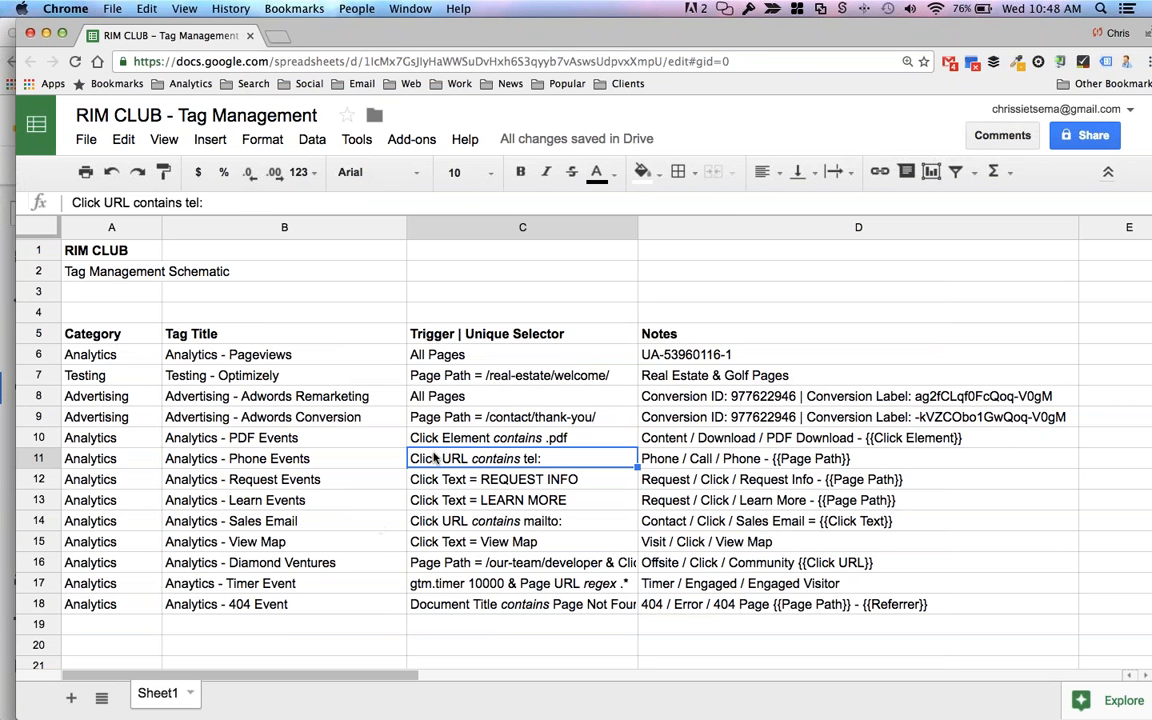
pyautogui.click(452, 522)
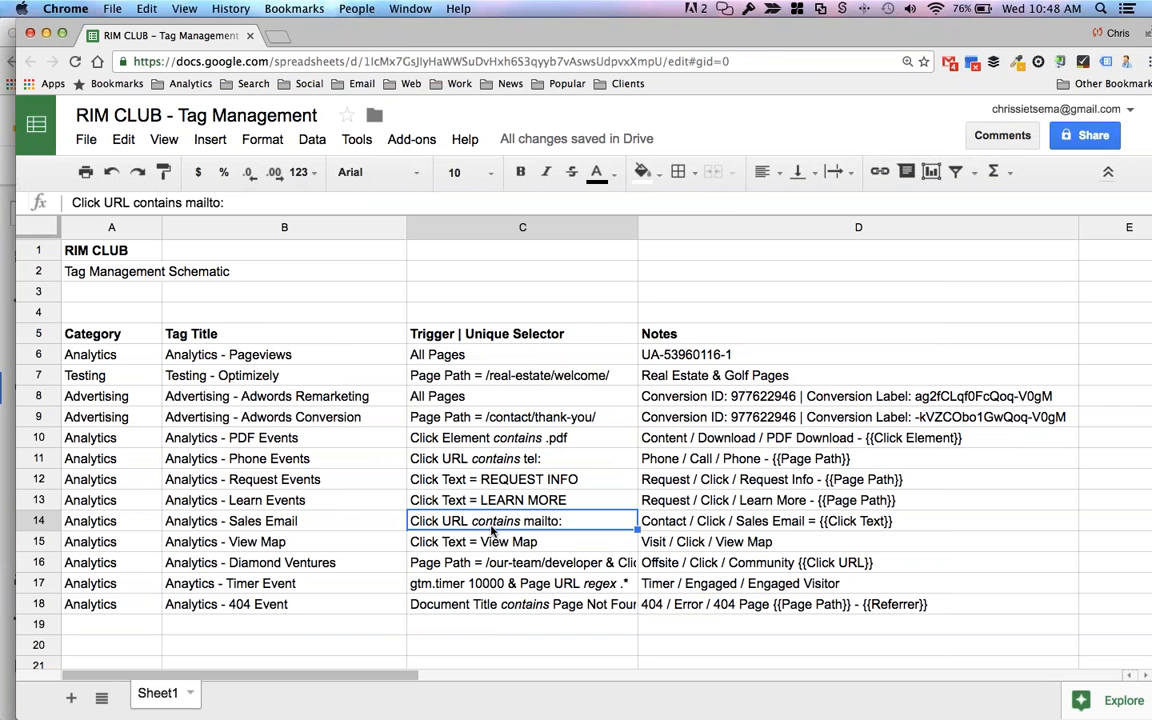
pyautogui.click(485, 542)
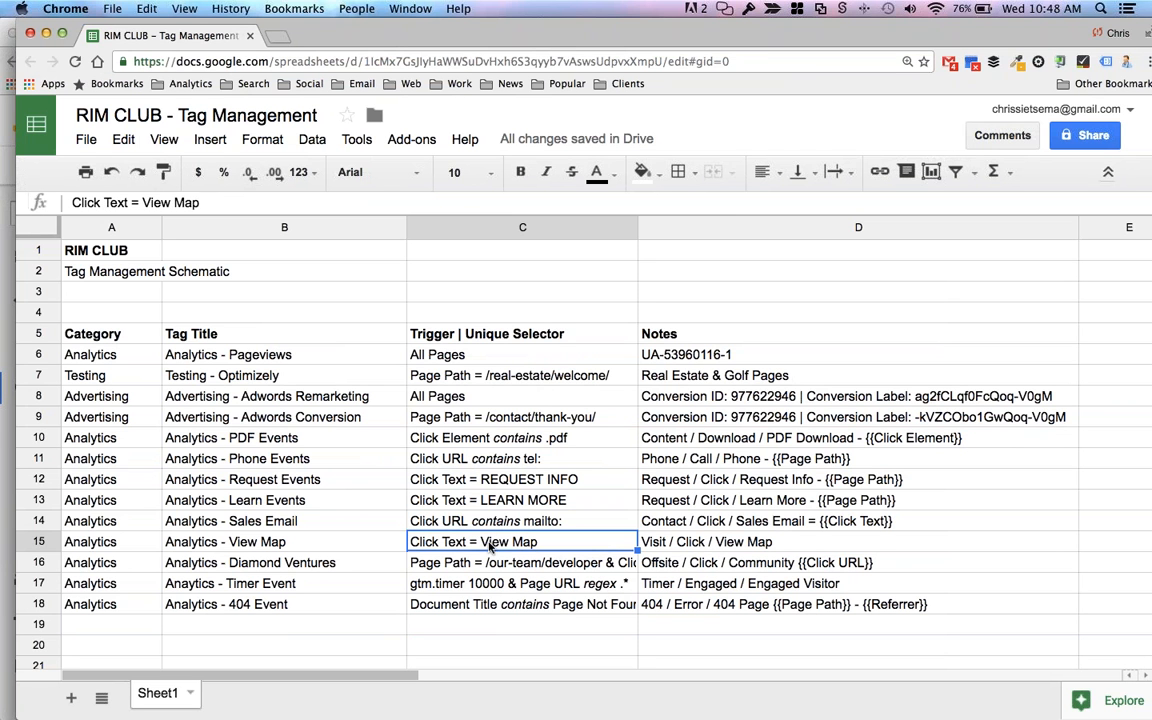
pyautogui.click(484, 522)
pyautogui.click(470, 442)
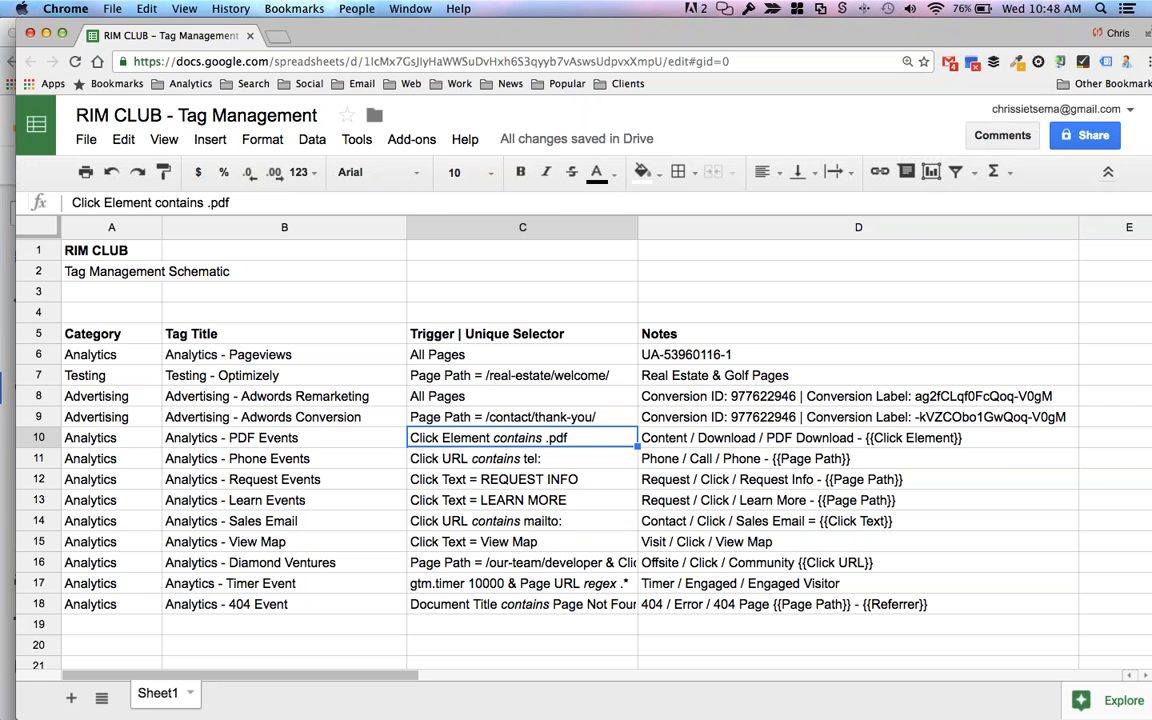
pyautogui.click(46, 34)
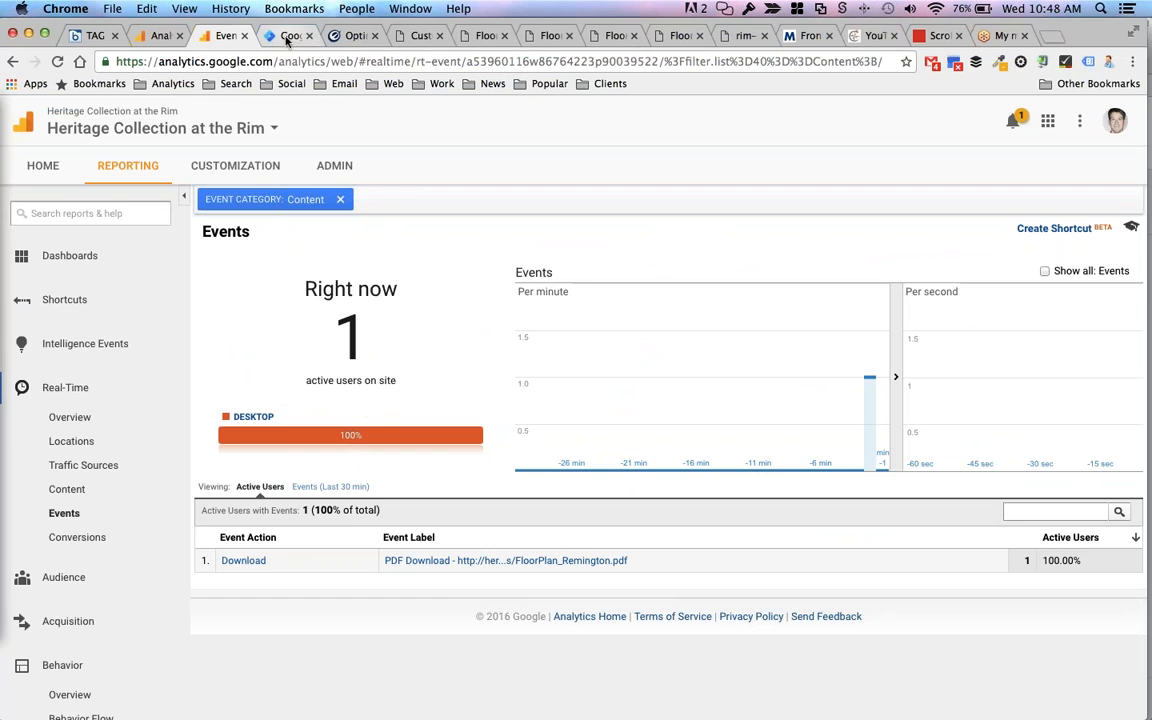
# - Close the four open floor plan PDF pages, keeping the Luxury Residences preview page open
pyautogui.click(420, 35)
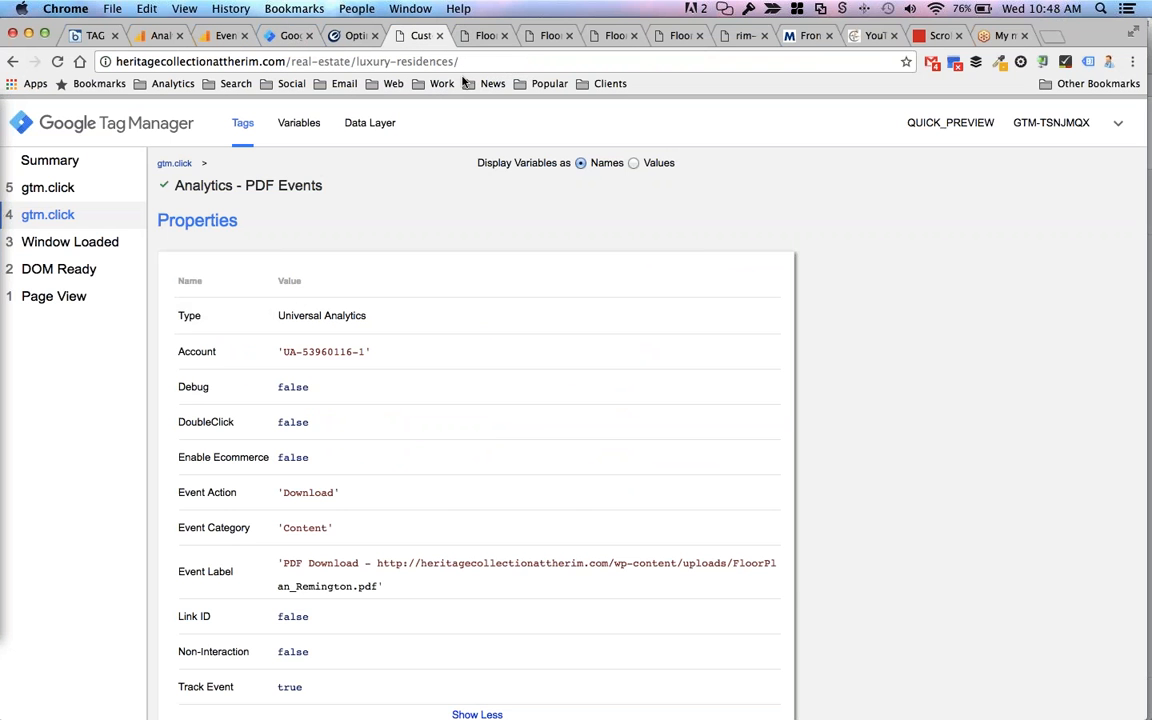
pyautogui.click(497, 36)
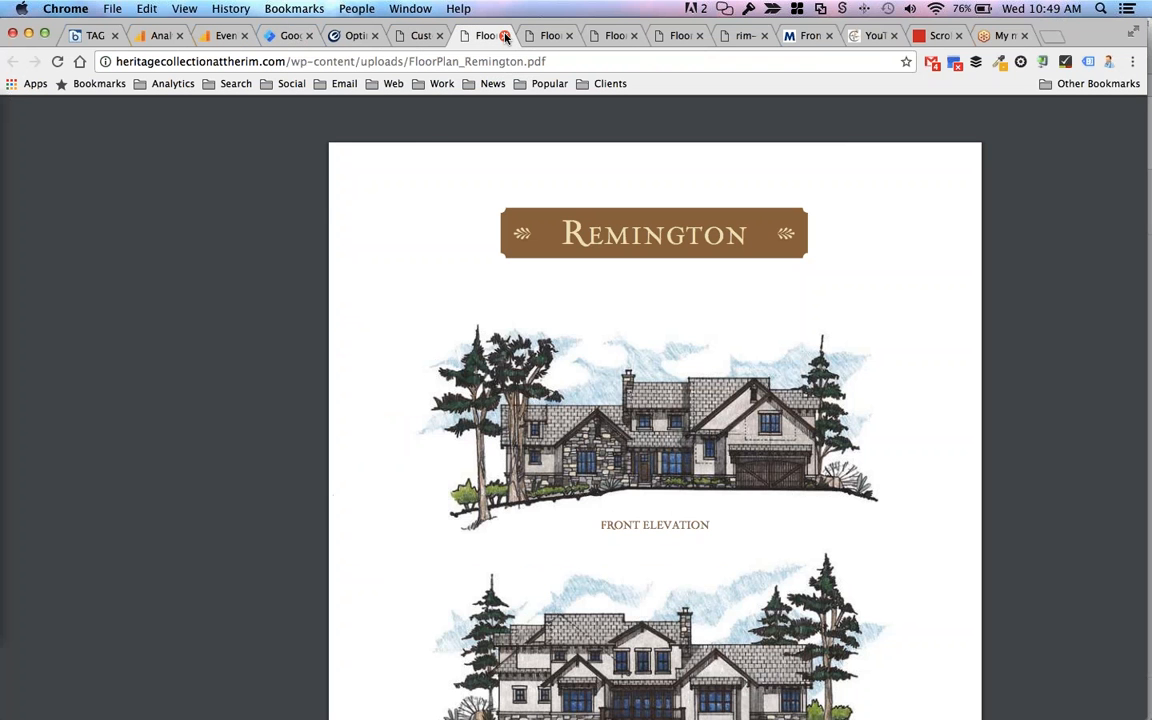
pyautogui.click(505, 36)
pyautogui.click(505, 36)
pyautogui.click(505, 36)
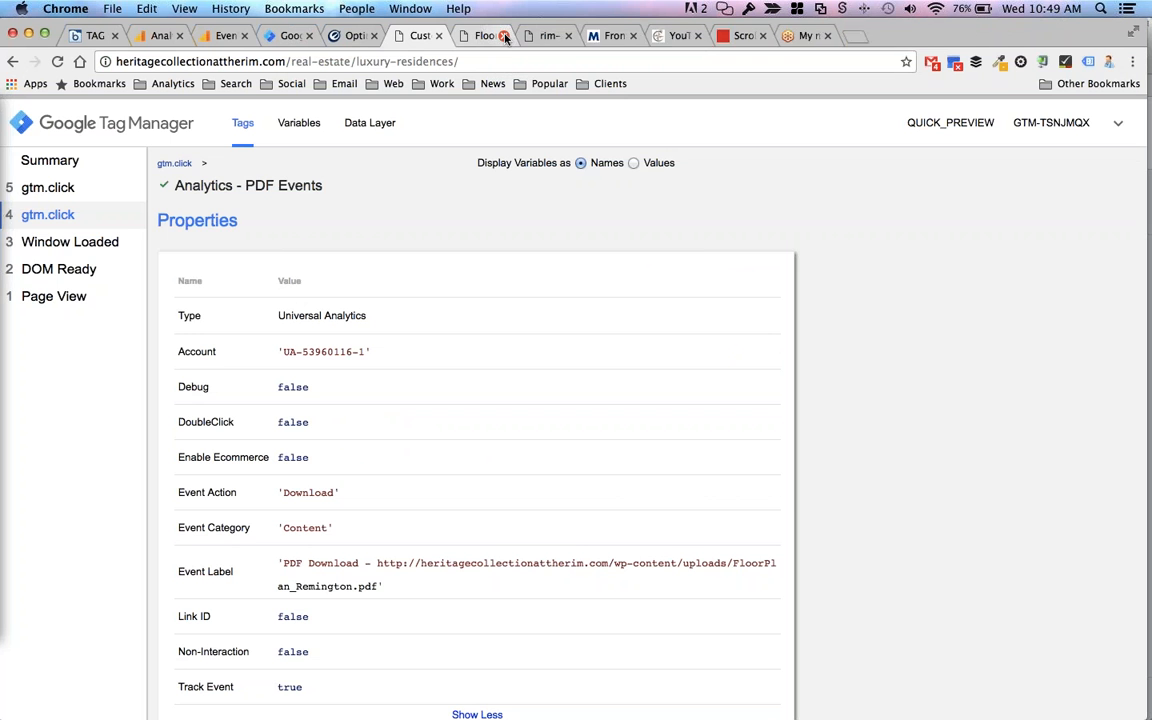
pyautogui.click(505, 36)
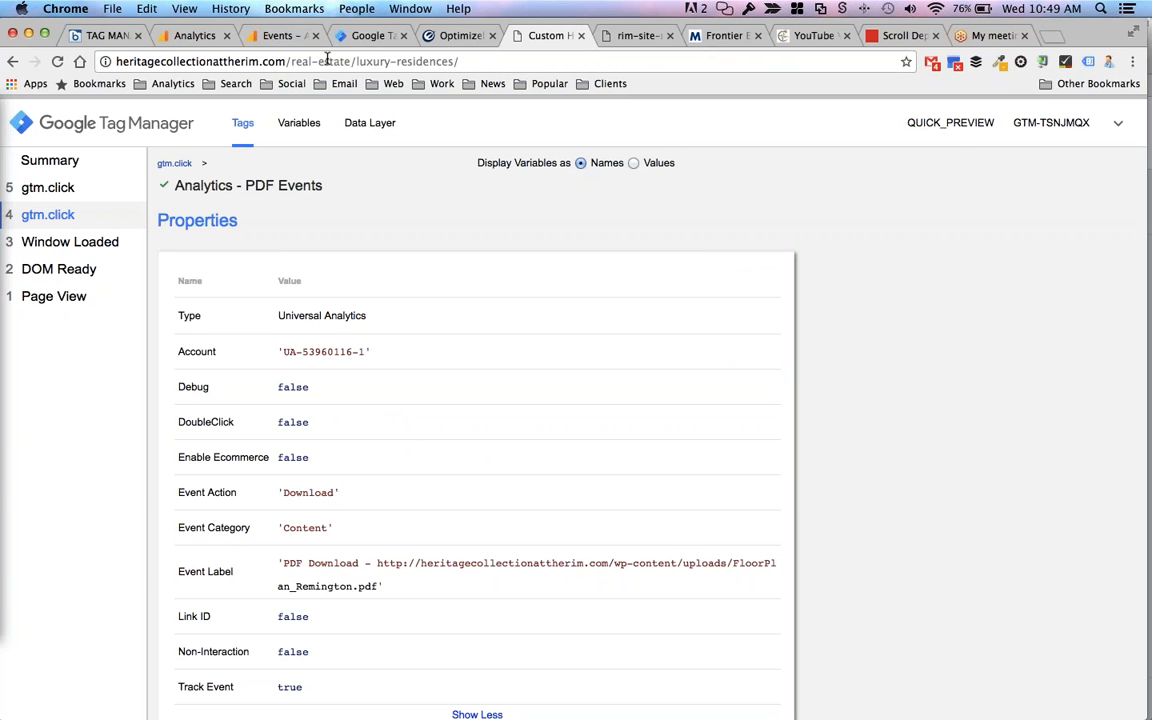
# - Open the site's Contact Us page with the preview pane shrunk, and examine its form and sales office contact link
pyautogui.moveTo(328, 96); pyautogui.dragTo(392, 628)
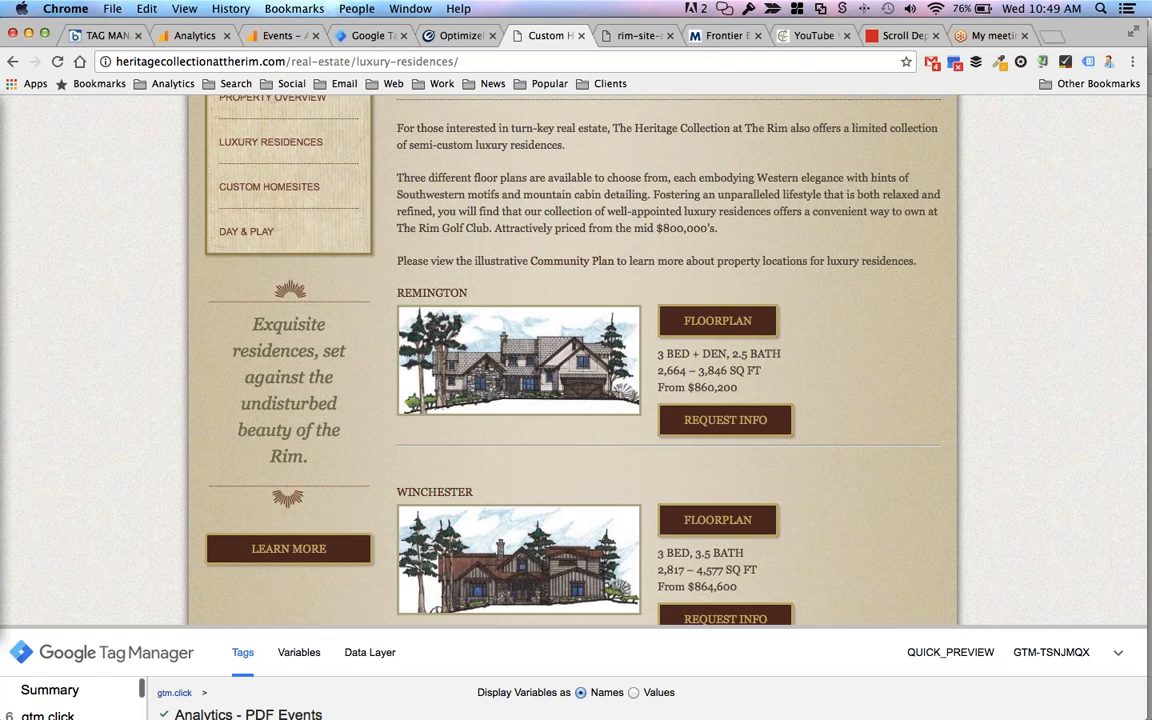
pyautogui.scroll(5, 627, 356)
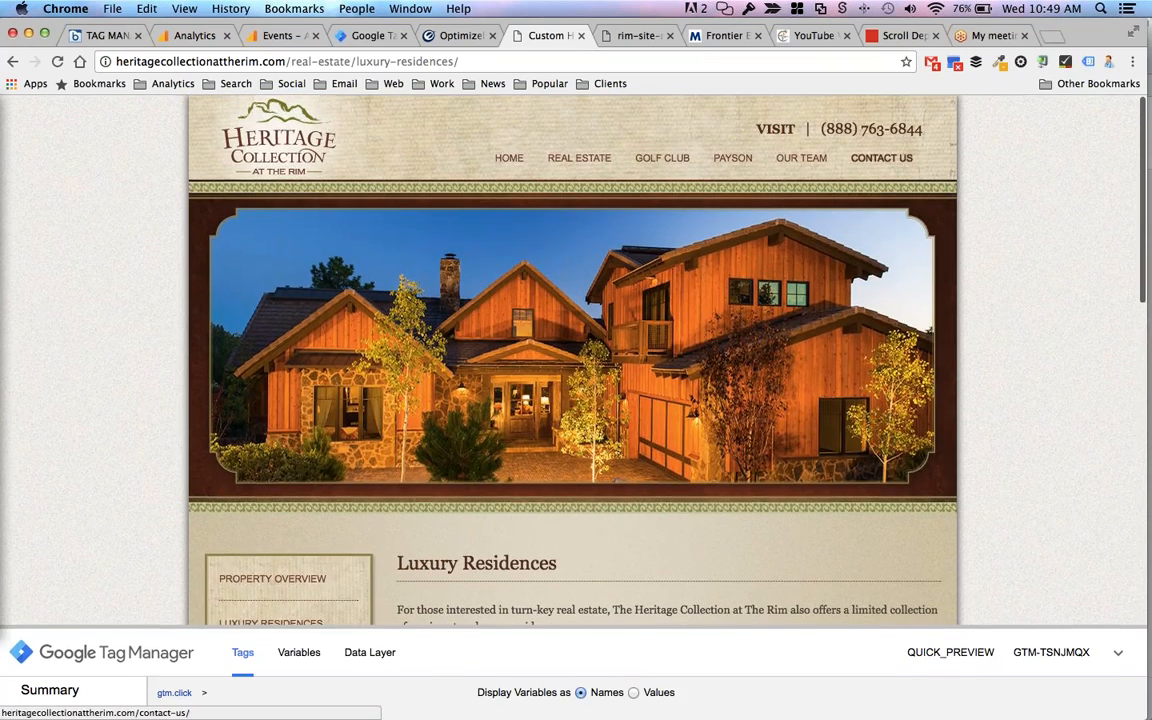
pyautogui.click(879, 160)
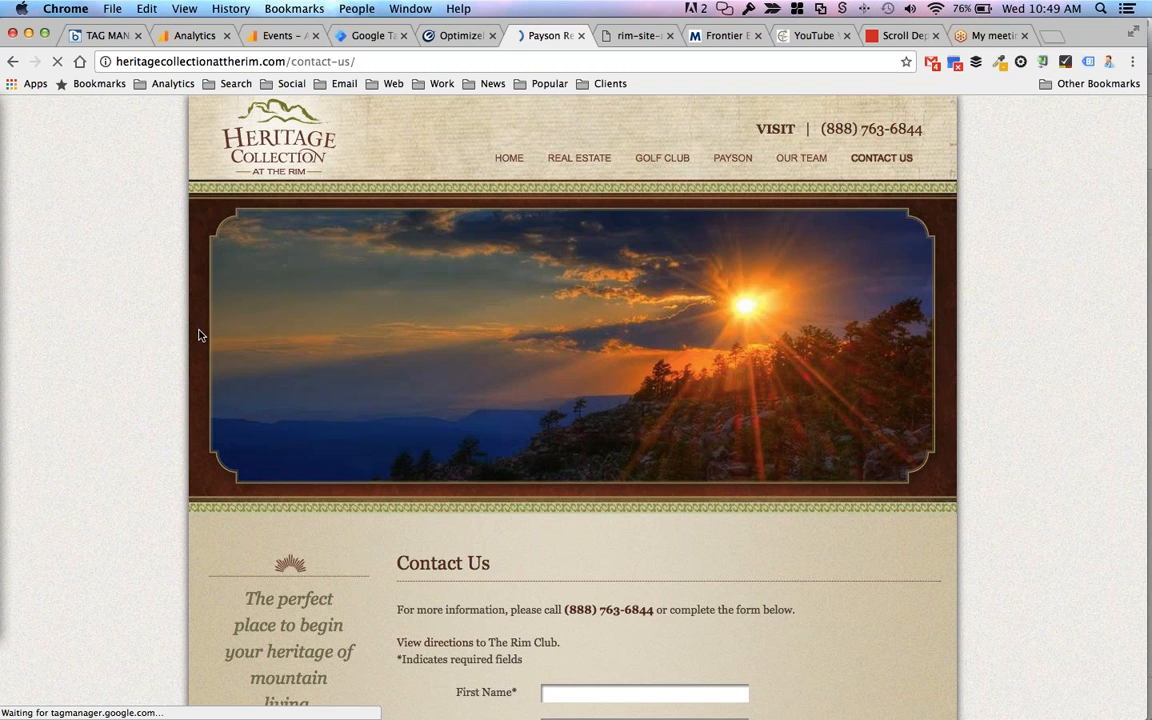
pyautogui.scroll(-5, 198, 330)
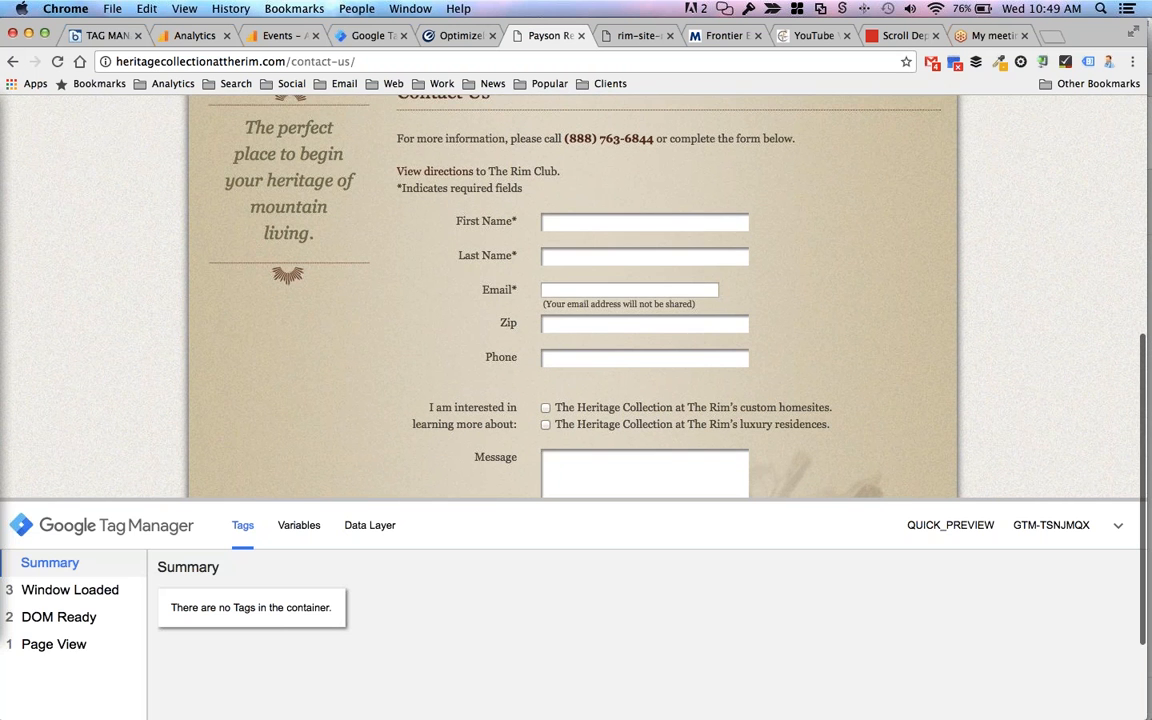
pyautogui.moveTo(435, 499); pyautogui.dragTo(435, 592)
pyautogui.scroll(-3, 435, 471)
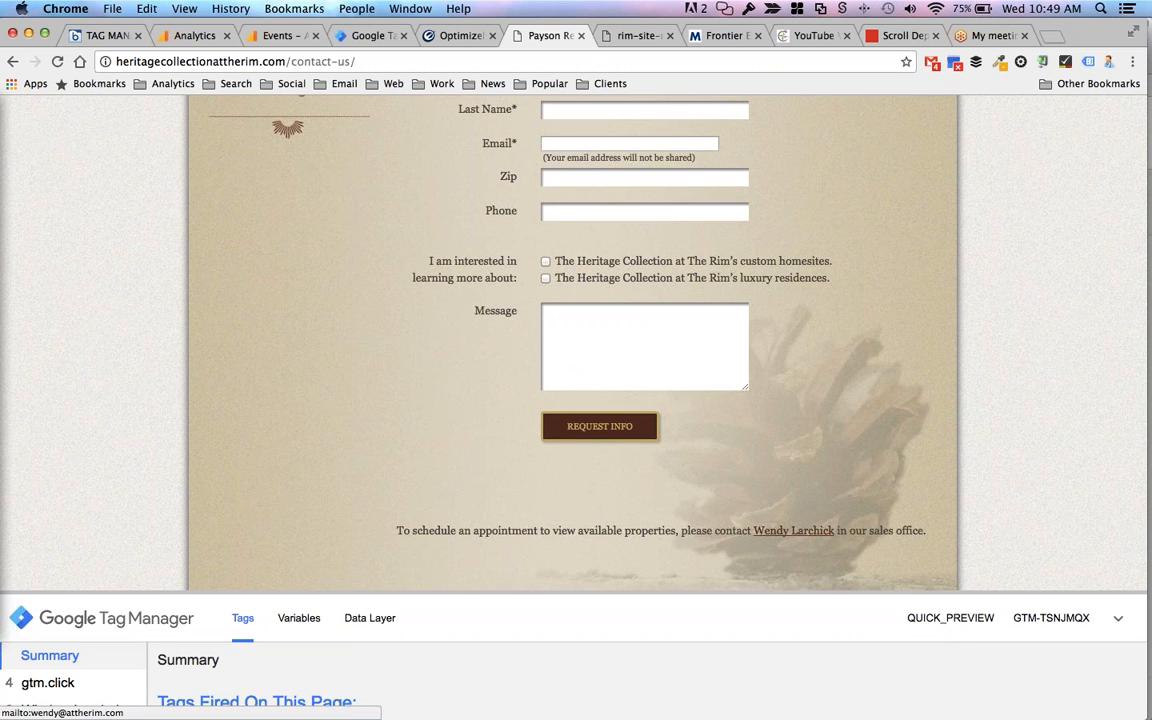
pyautogui.scroll(5, 689, 501)
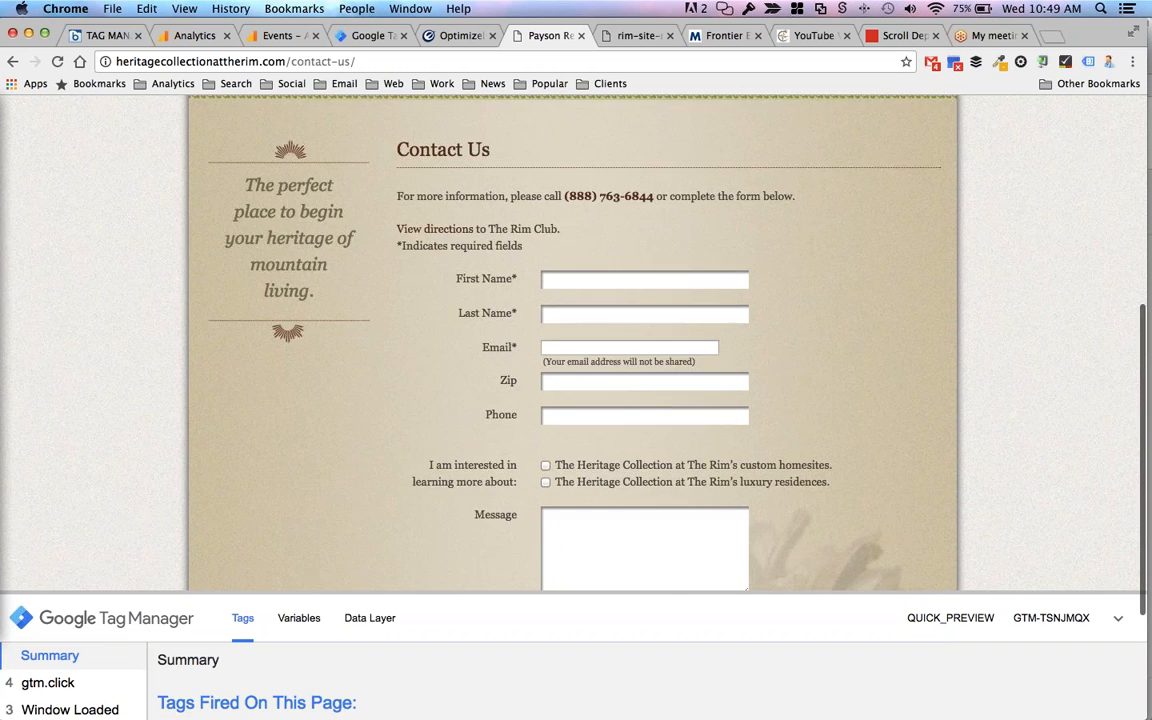
pyautogui.scroll(-5, 812, 224)
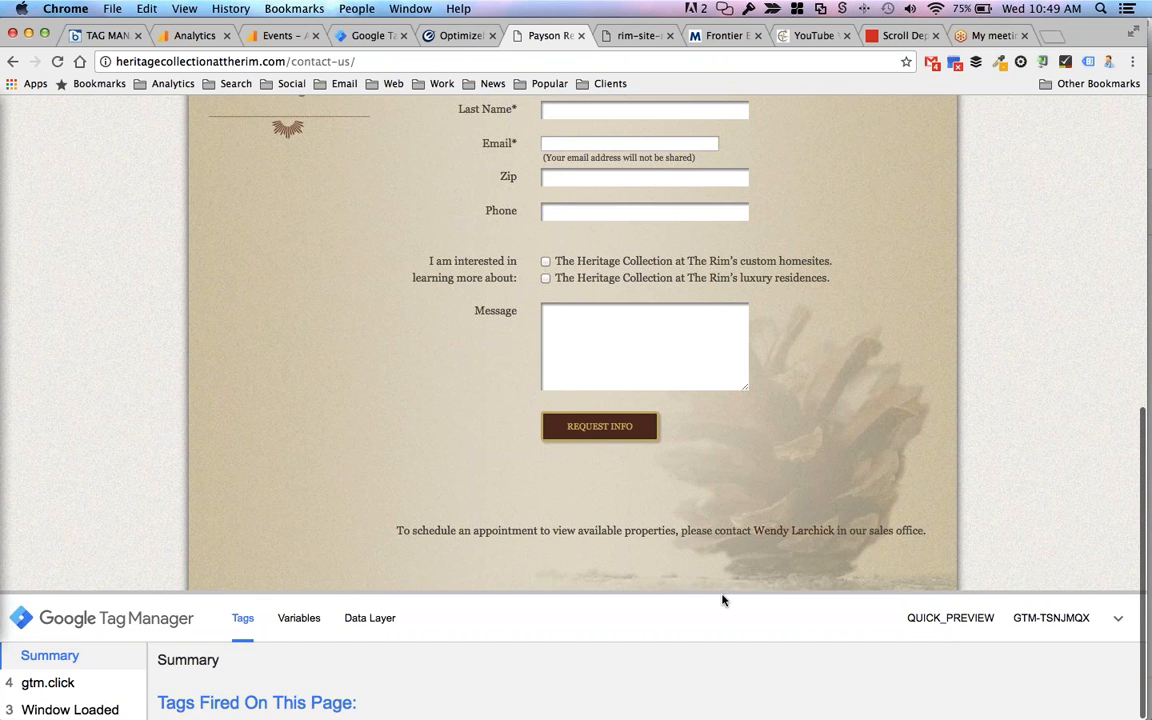
# - Switch to the Google Tag Manager workspace and create a new tag named "Analytics - Email Click"
pyautogui.click(362, 36)
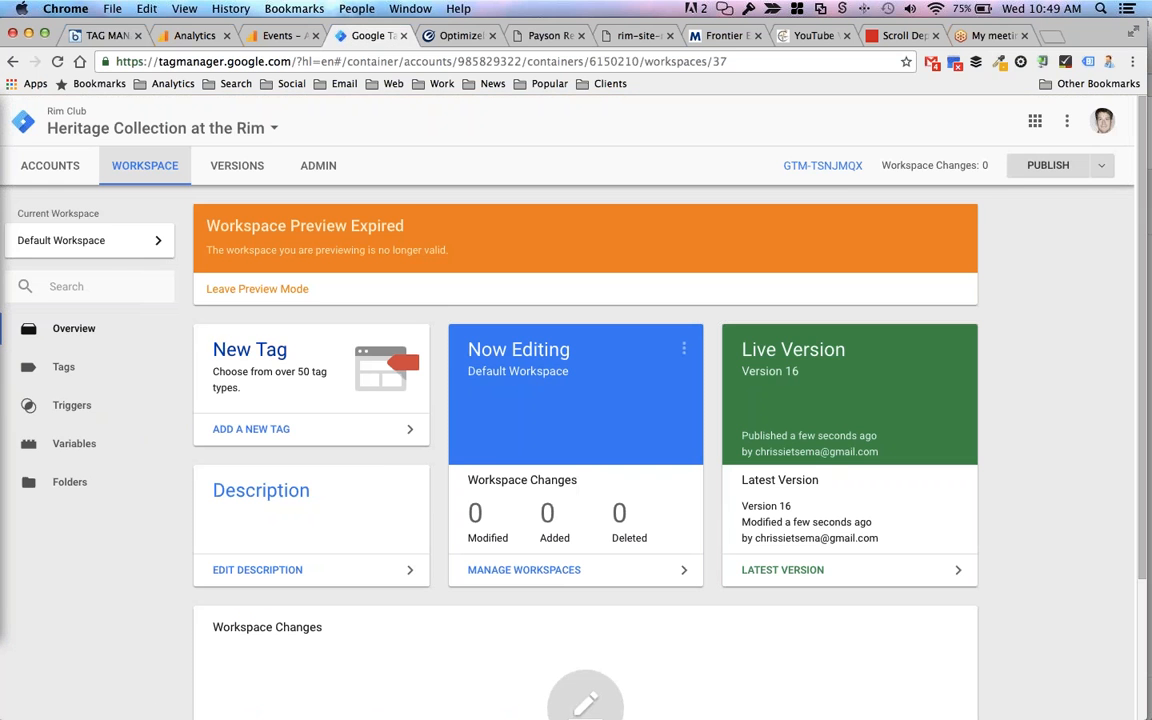
pyautogui.click(245, 352)
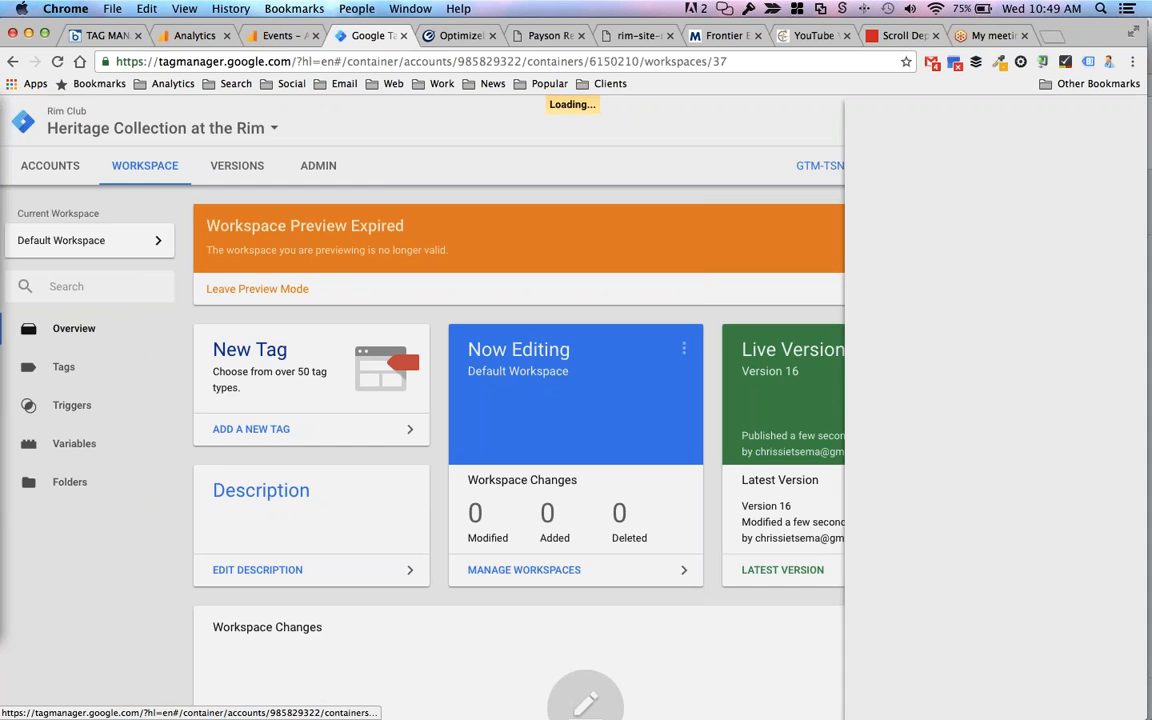
pyautogui.doubleClick(268, 121)
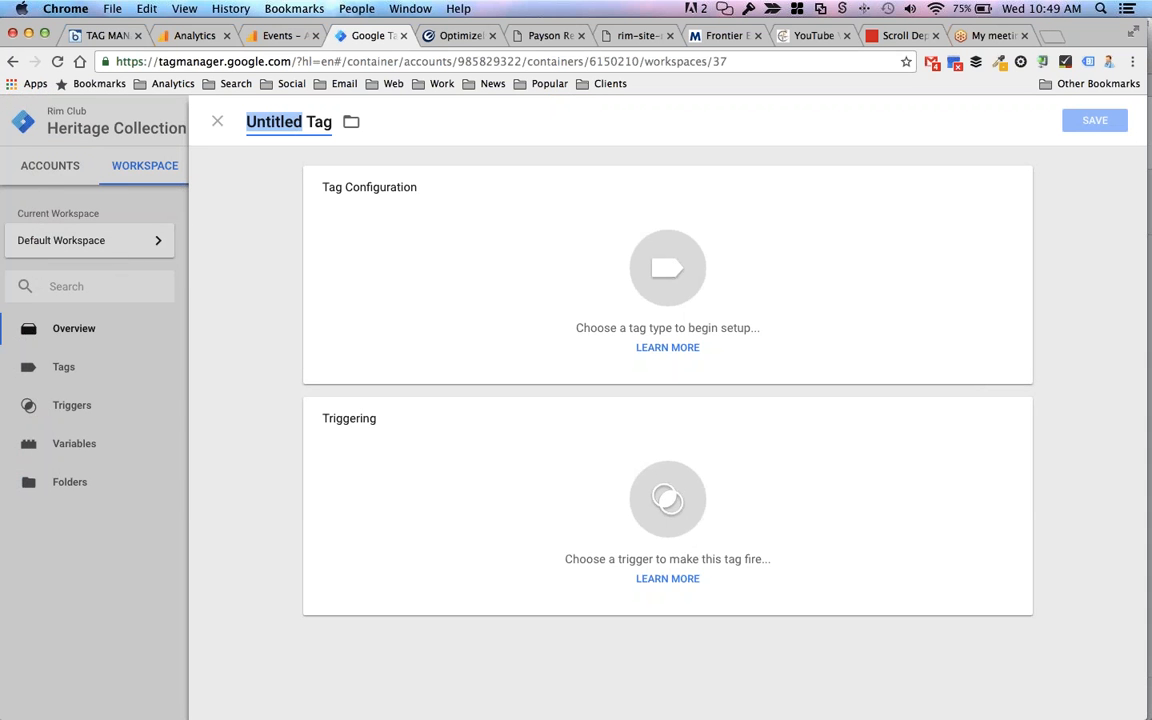
pyautogui.tripleClick(310, 121)
pyautogui.write('Analytics ')
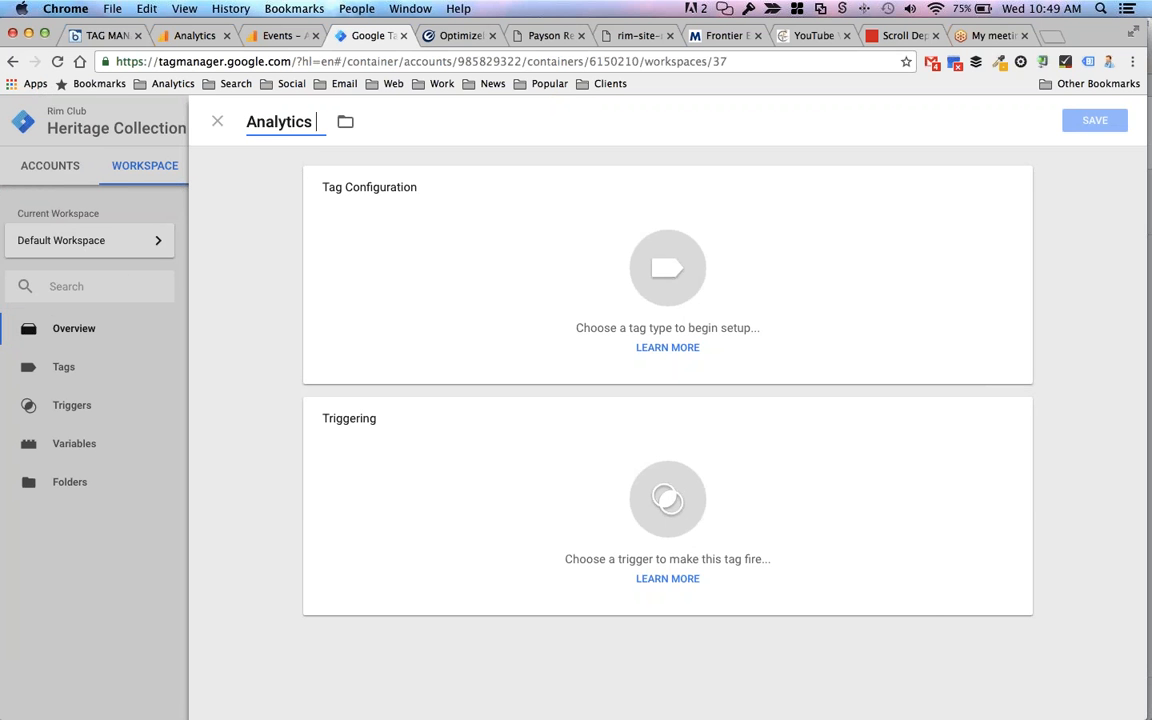
pyautogui.write('- Email Click')
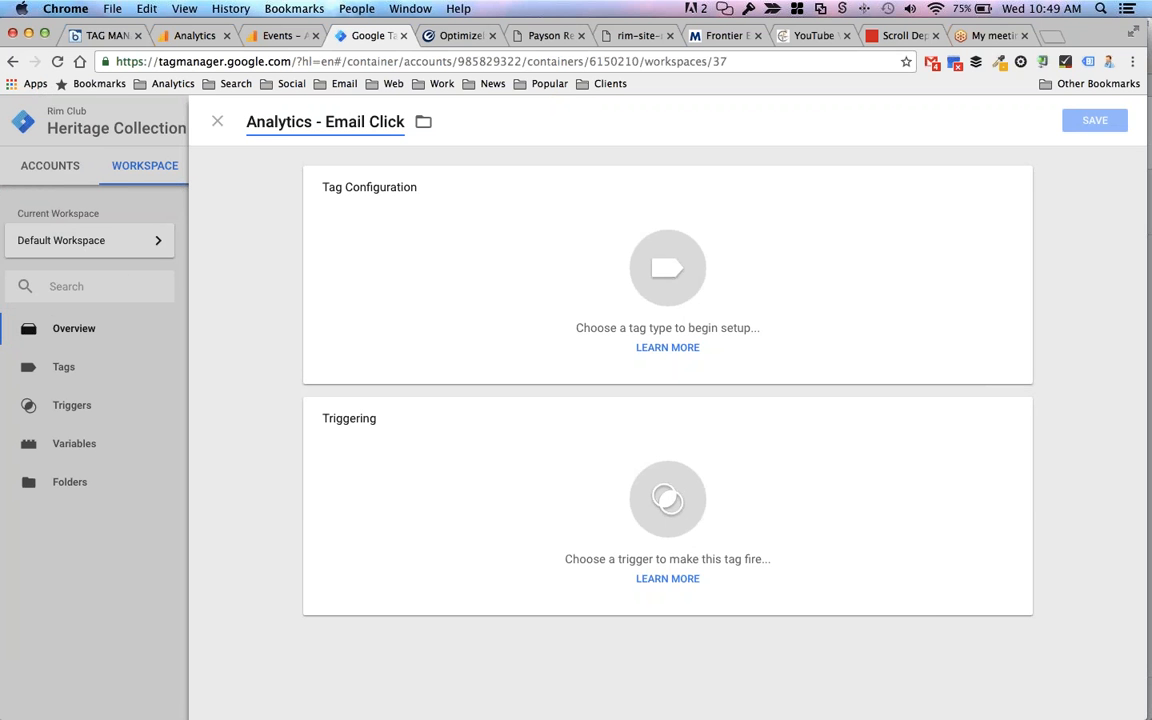
# - Configure the tag as Universal Analytics with tracking ID {{Analytics ID}} and the Event track type
pyautogui.click(689, 293)
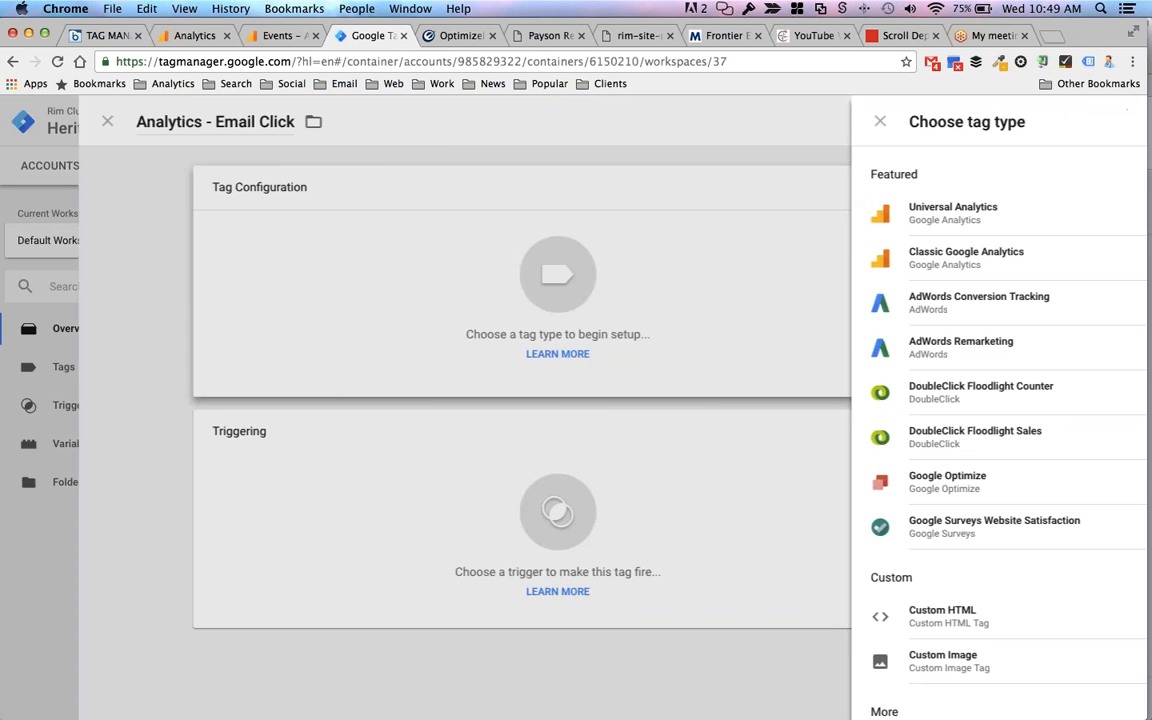
pyautogui.click(759, 220)
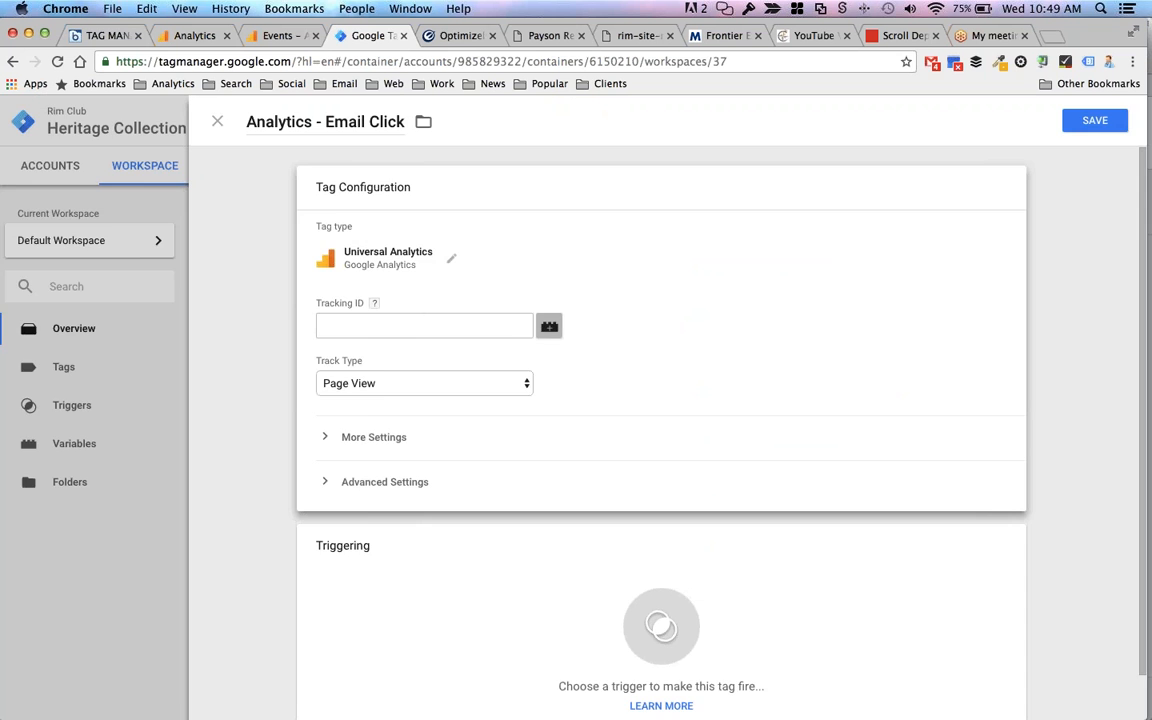
pyautogui.click(549, 326)
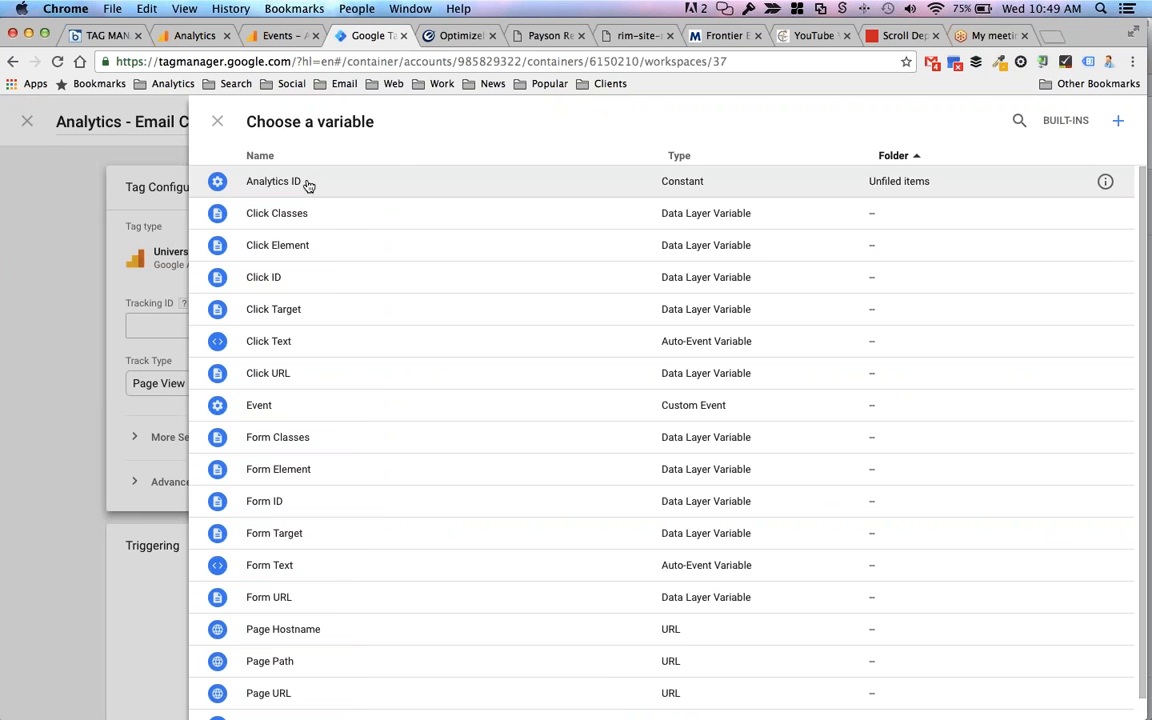
pyautogui.click(309, 186)
pyautogui.click(417, 390)
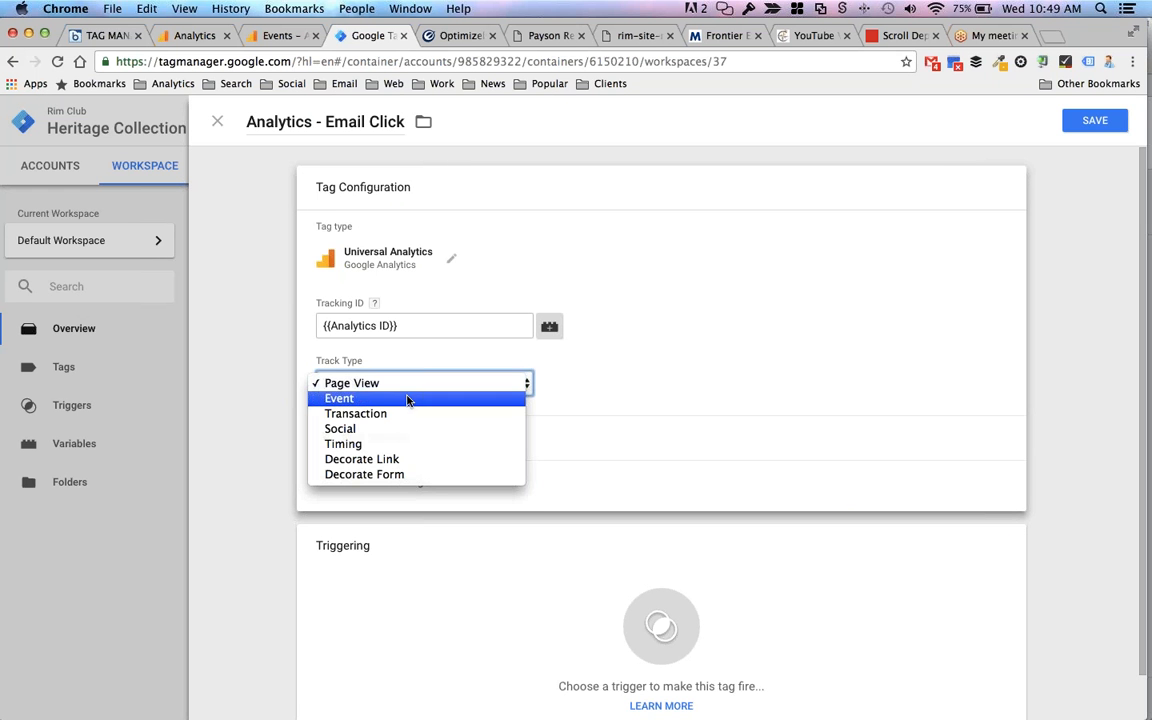
pyautogui.click(410, 399)
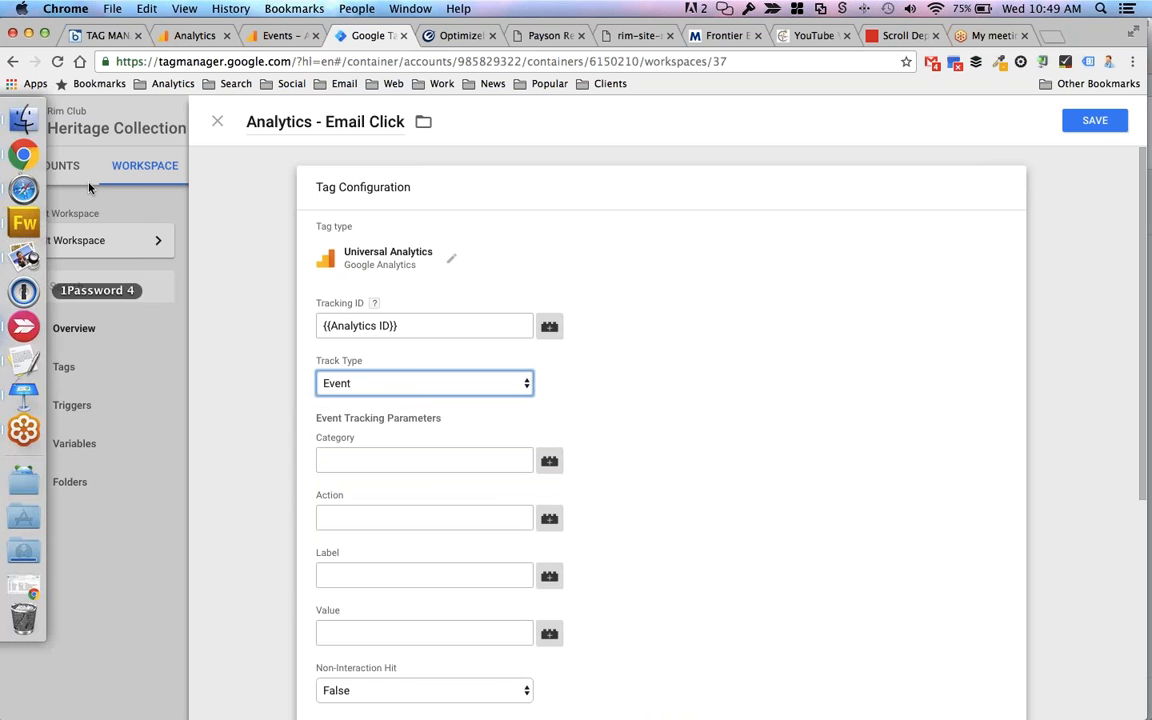
# - Check the sales email event parameters in the RIM CLUB - Tag Management spreadsheet, and put its window away
pyautogui.moveTo(1, 640)
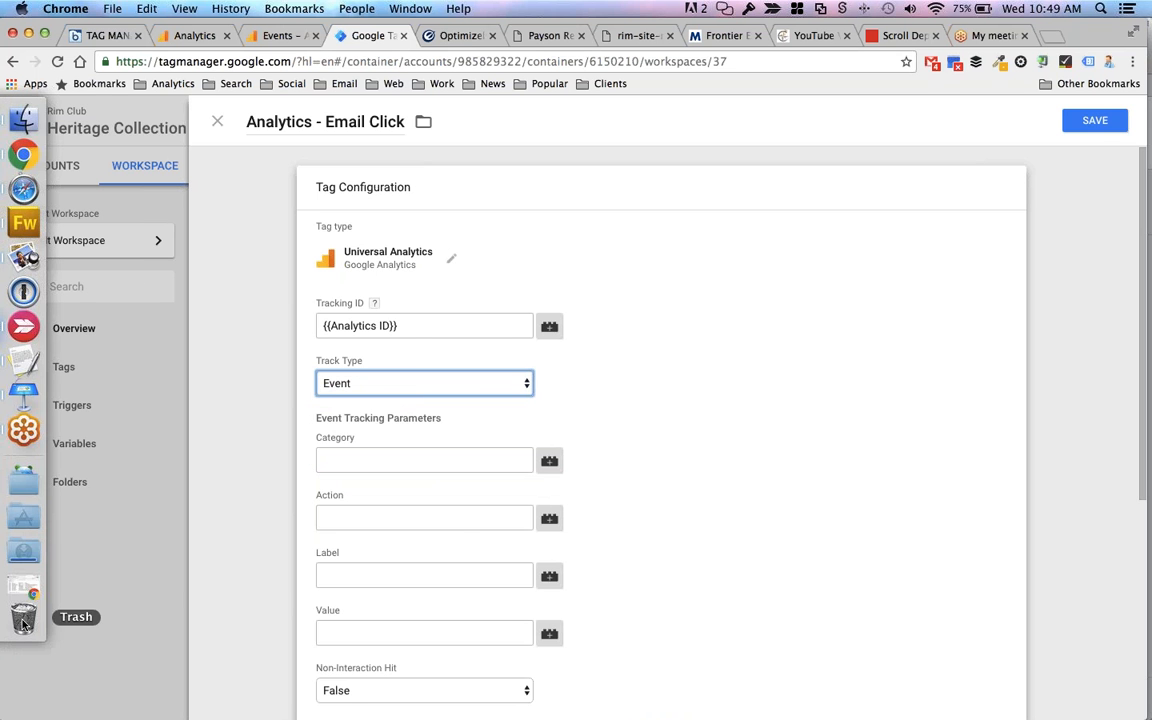
pyautogui.click(26, 589)
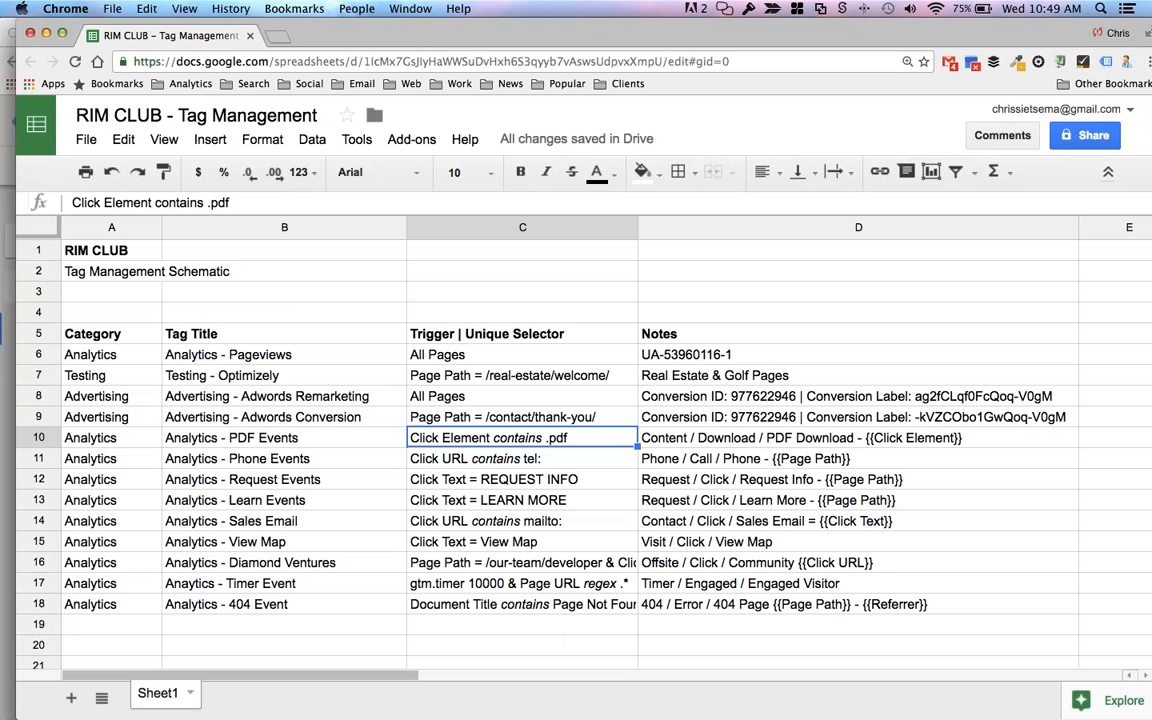
pyautogui.moveTo(341, 39); pyautogui.dragTo(1151, 45)
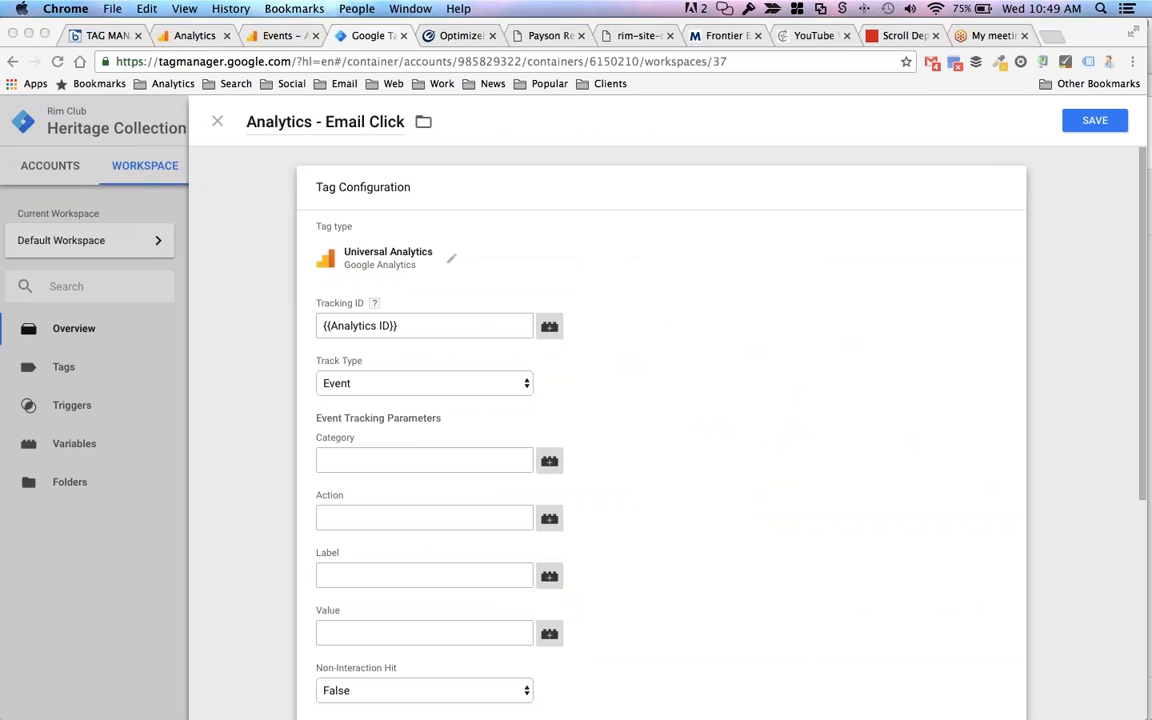
# - Set the event's category to Contact, its action to Click and its label to "Sales Email -" followed by the {{Click Text}} variable
pyautogui.click(419, 463)
pyautogui.click(408, 455)
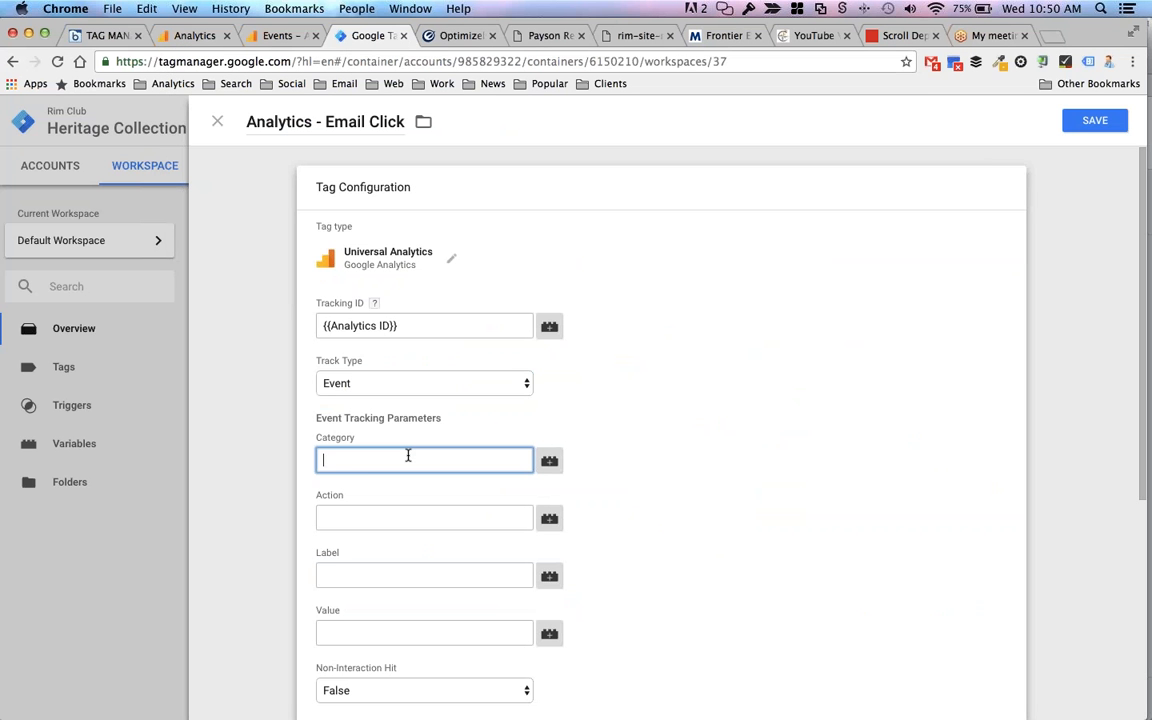
pyautogui.write('Contact')
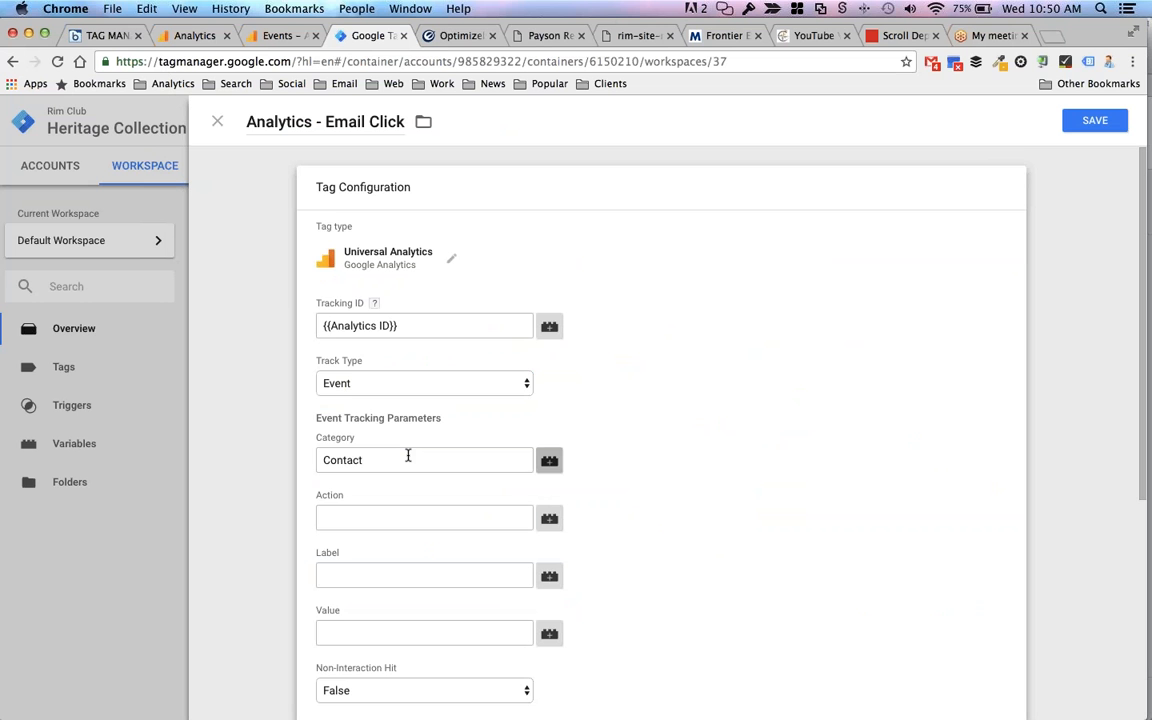
pyautogui.press('Tab')
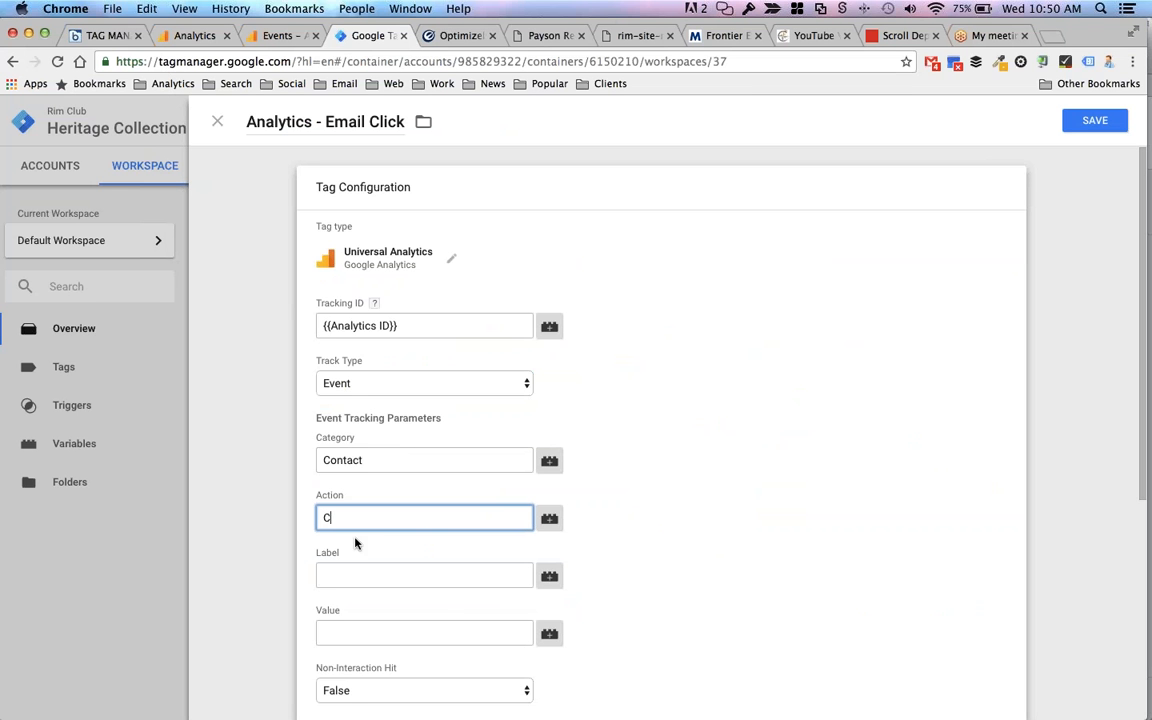
pyautogui.write('Click')
pyautogui.press('Tab')
pyautogui.write('Sales ')
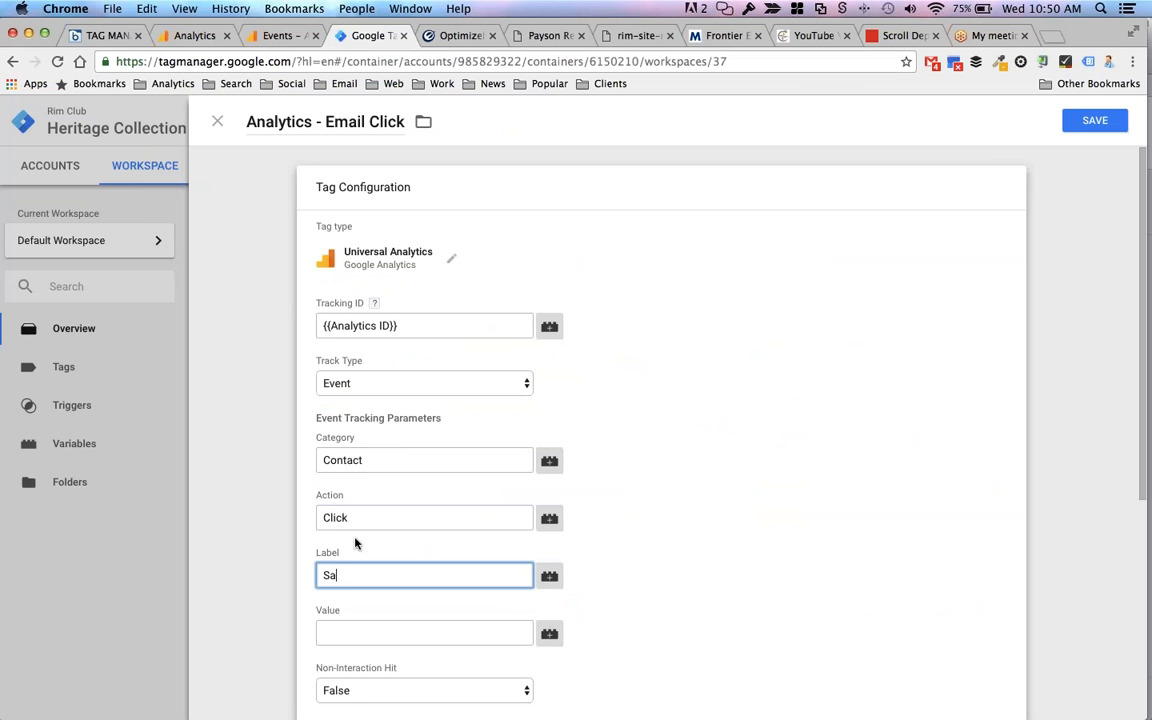
pyautogui.write('Email -')
pyautogui.click(551, 577)
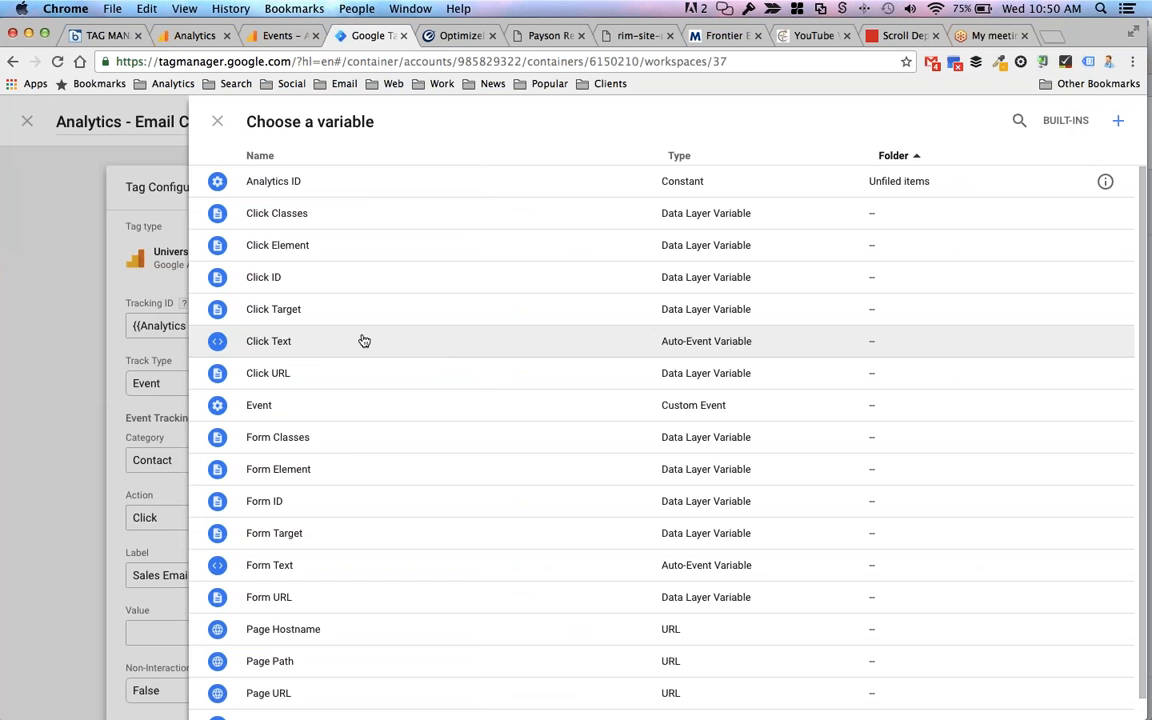
pyautogui.click(364, 341)
# - Trigger the sales office email link on the Contact Us page and examine the click event's Click Text variable in the enlarged preview pane
pyautogui.click(547, 36)
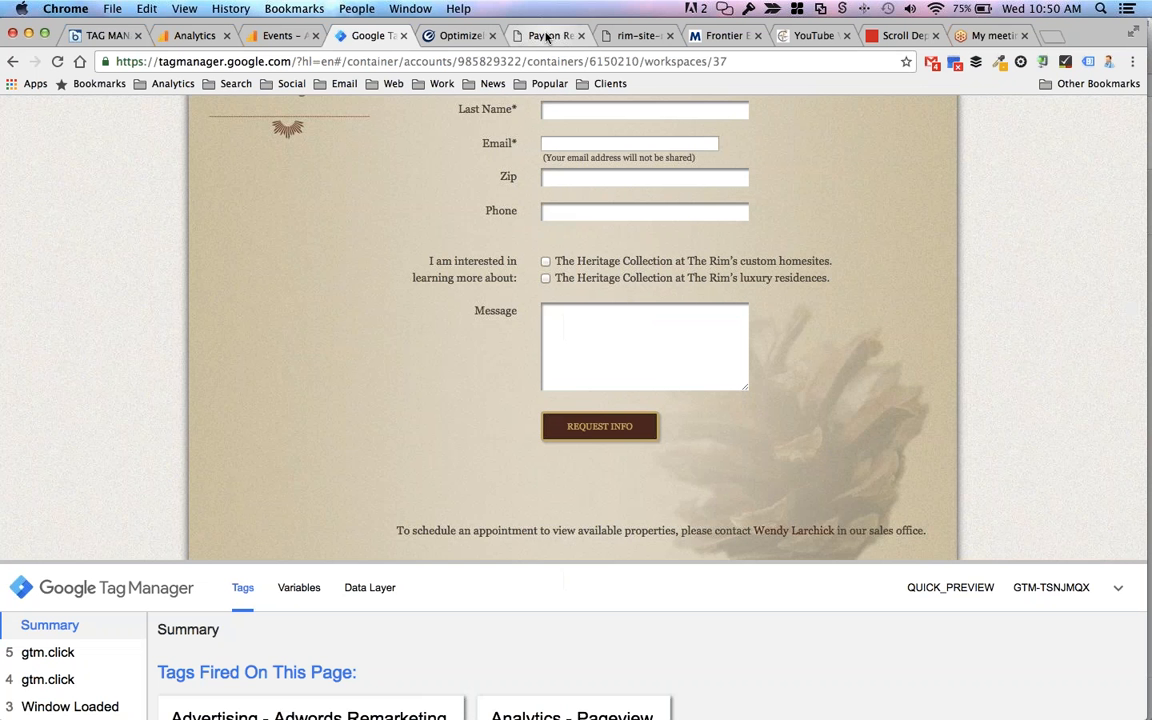
pyautogui.click(781, 533)
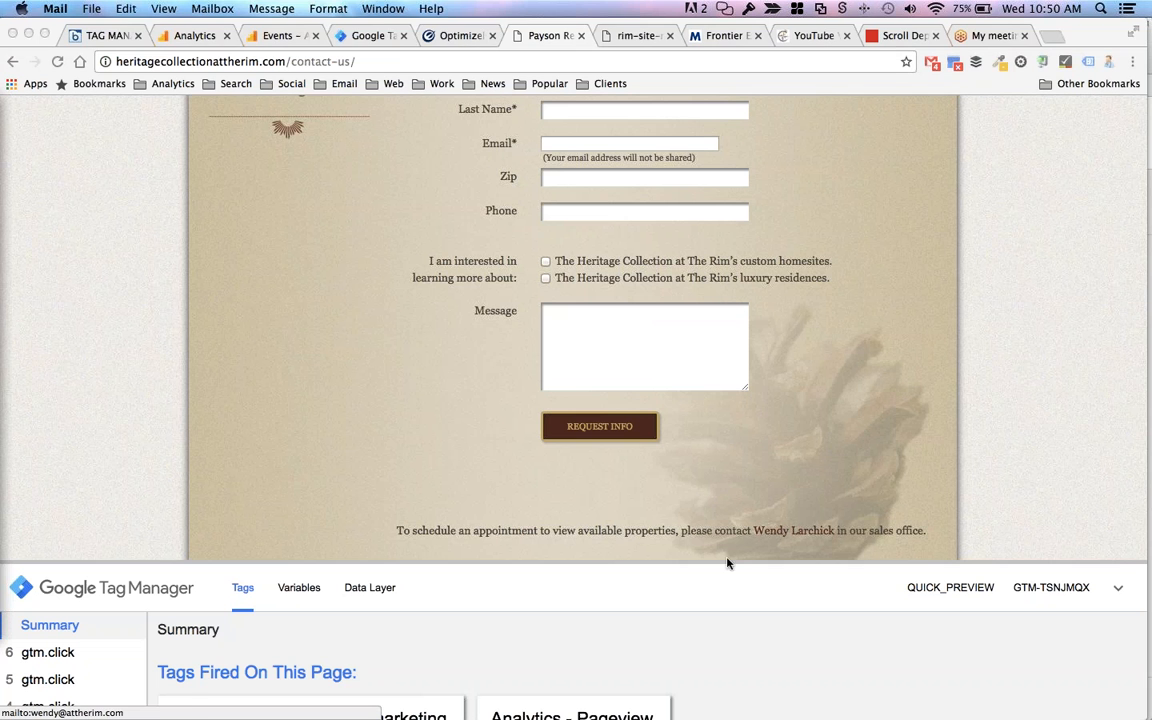
pyautogui.click(612, 564)
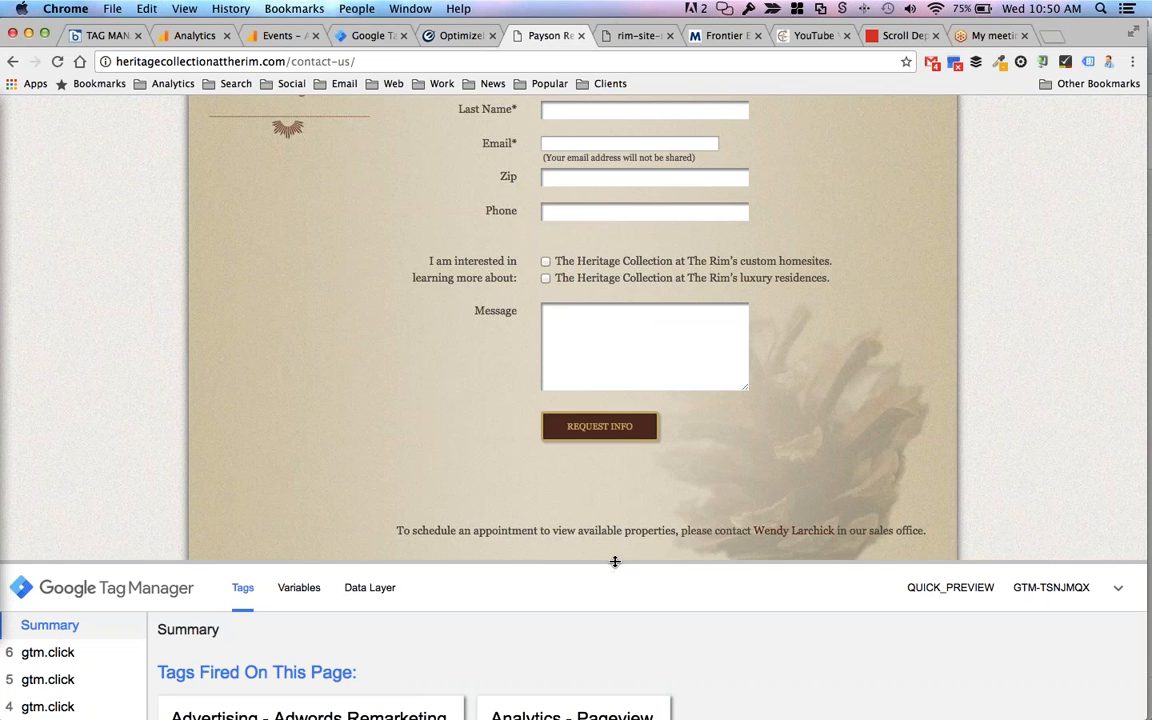
pyautogui.moveTo(615, 562); pyautogui.dragTo(615, 378)
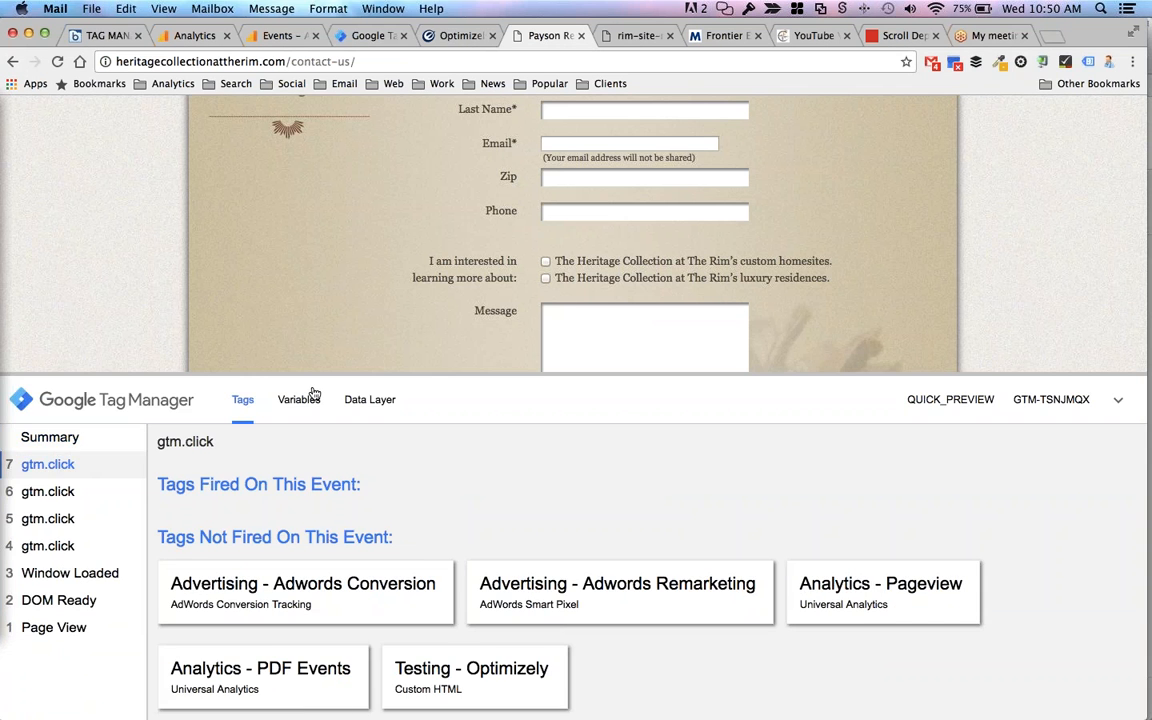
pyautogui.click(313, 393)
pyautogui.scroll(-3, 460, 560)
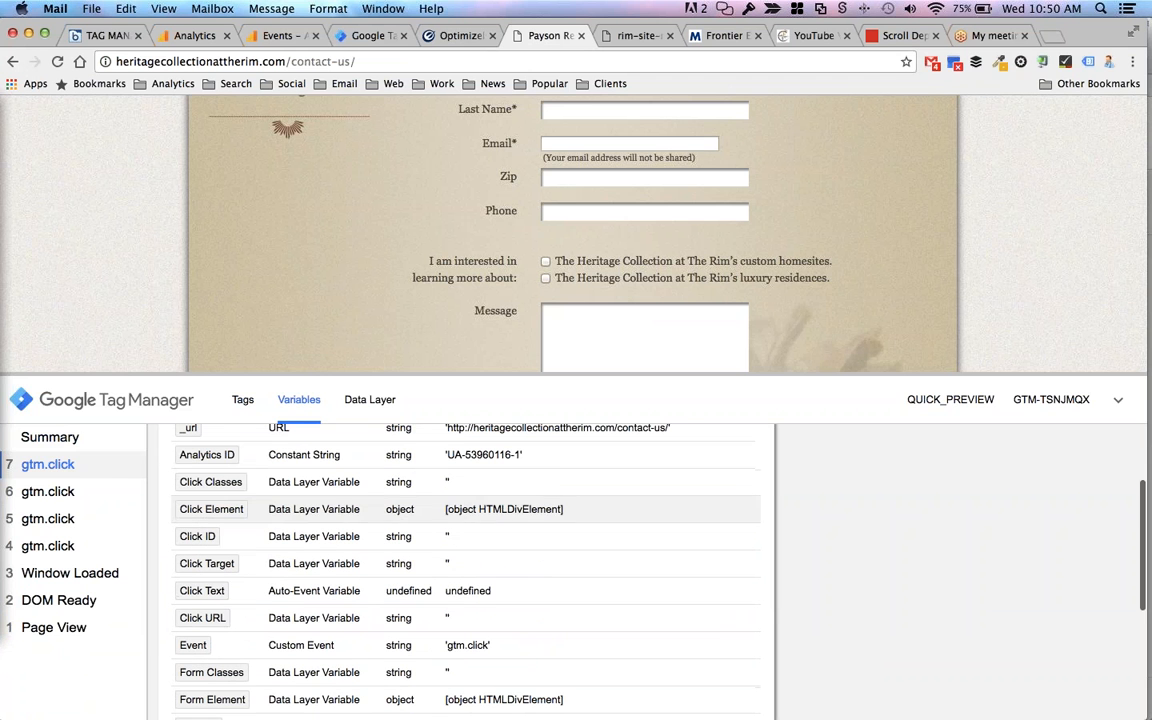
pyautogui.click(50, 491)
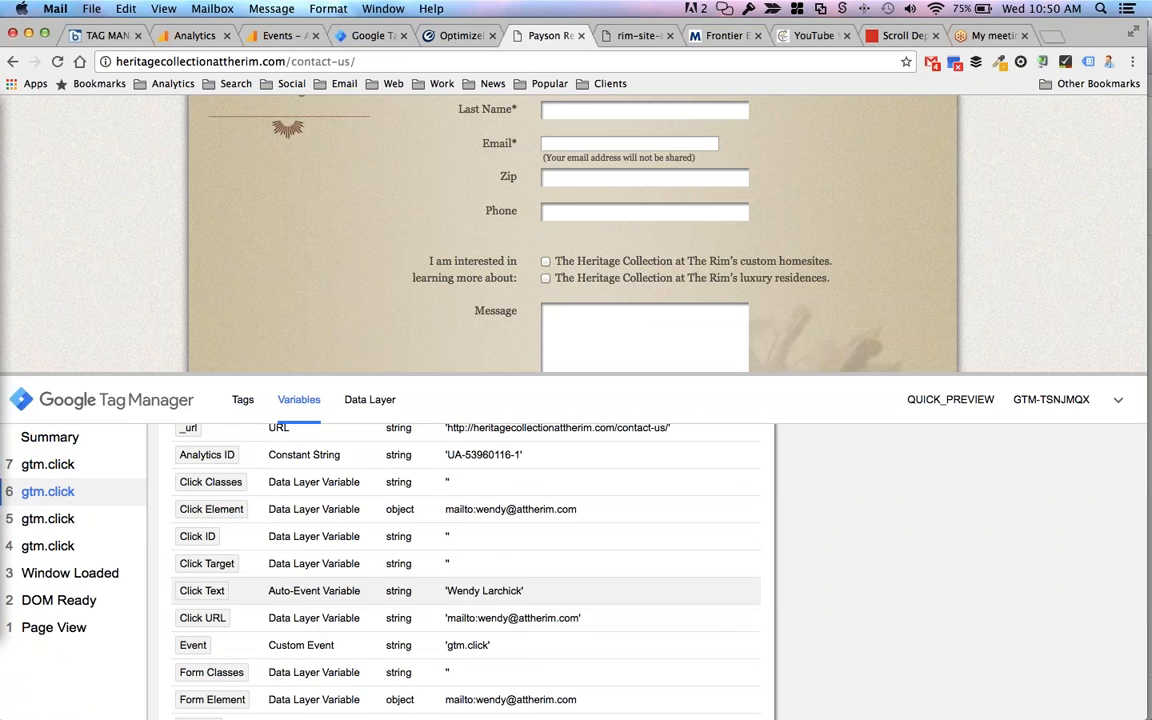
pyautogui.moveTo(449, 590); pyautogui.dragTo(518, 589)
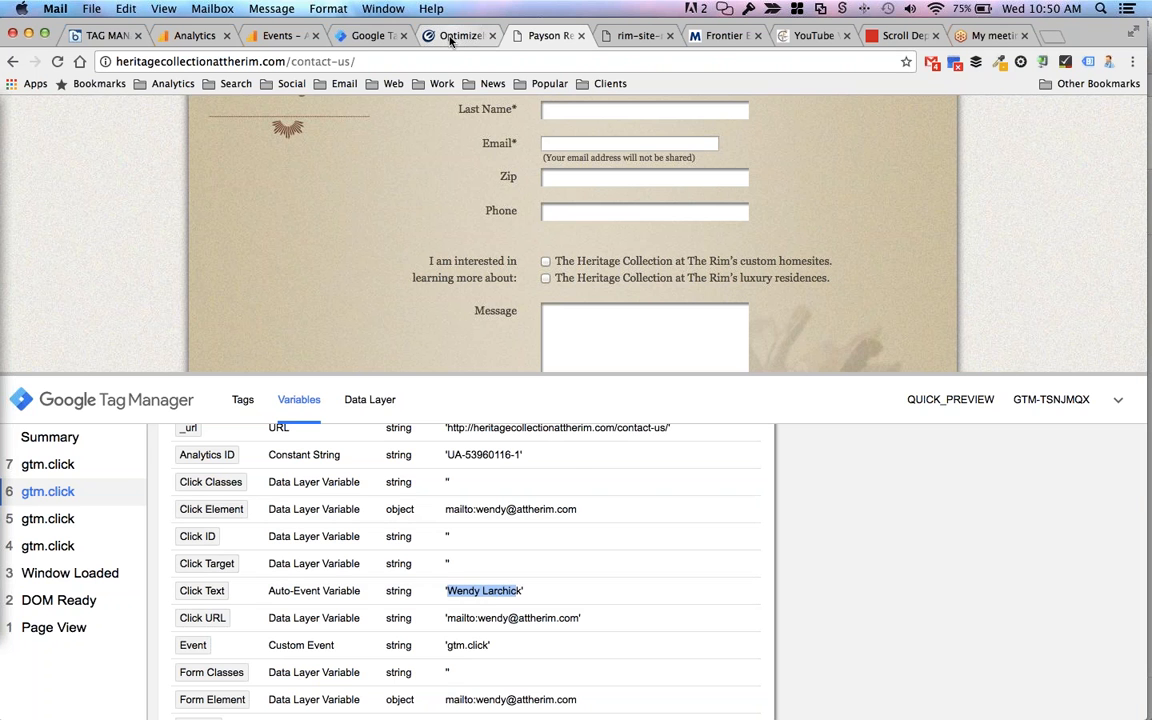
# - Return to the email tag and add a space before the variable so the label reads "Sales Email - {{Click Text}}"
pyautogui.click(370, 35)
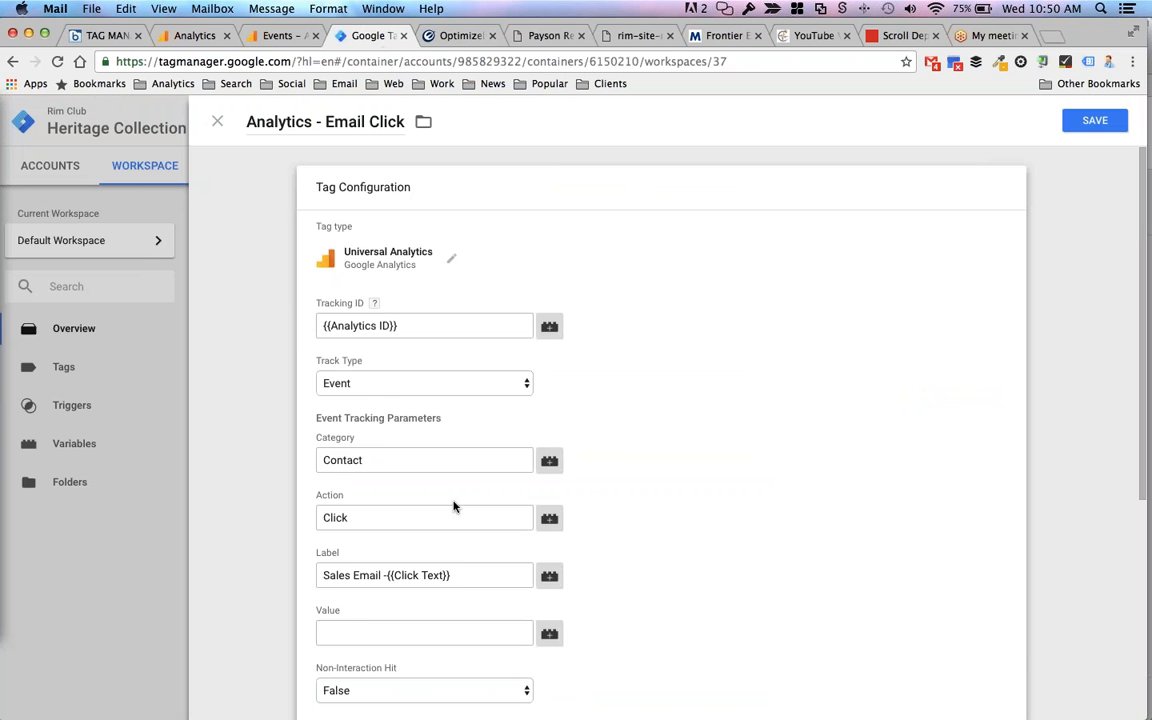
pyautogui.scroll(-3, 440, 515)
pyautogui.scroll(1, 433, 528)
pyautogui.click(387, 438)
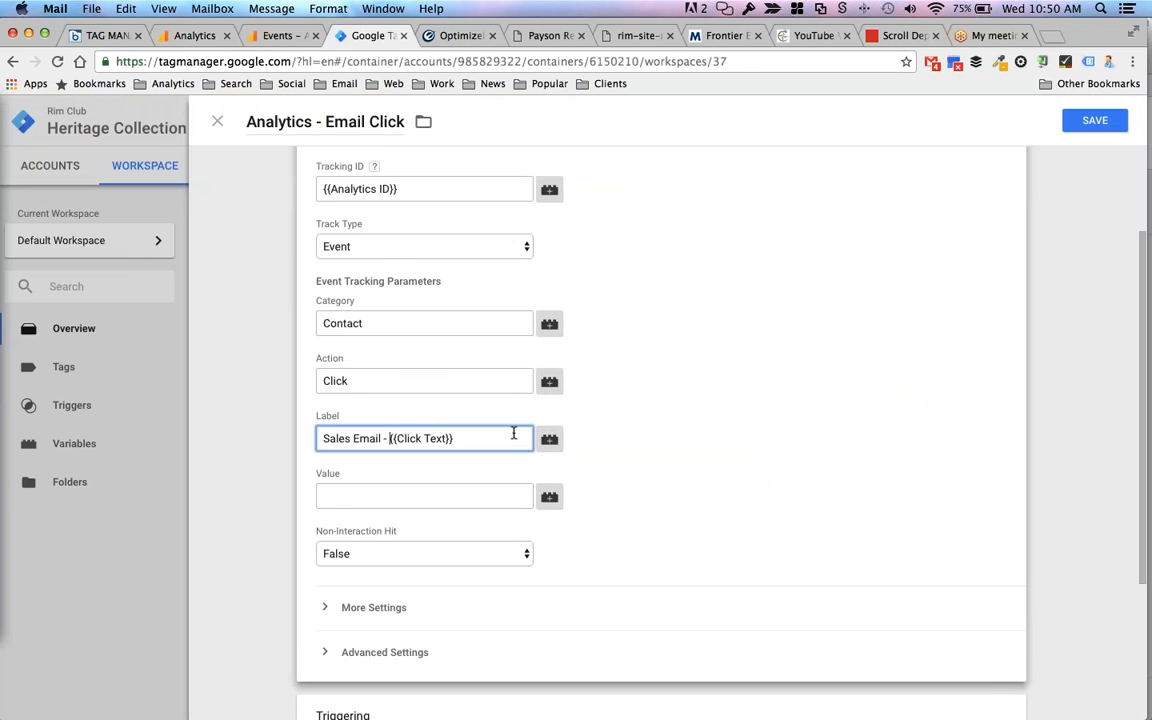
# - Create a new trigger for the email tag and name it "Clicks Email"
pyautogui.scroll(-5, 573, 440)
pyautogui.click(491, 558)
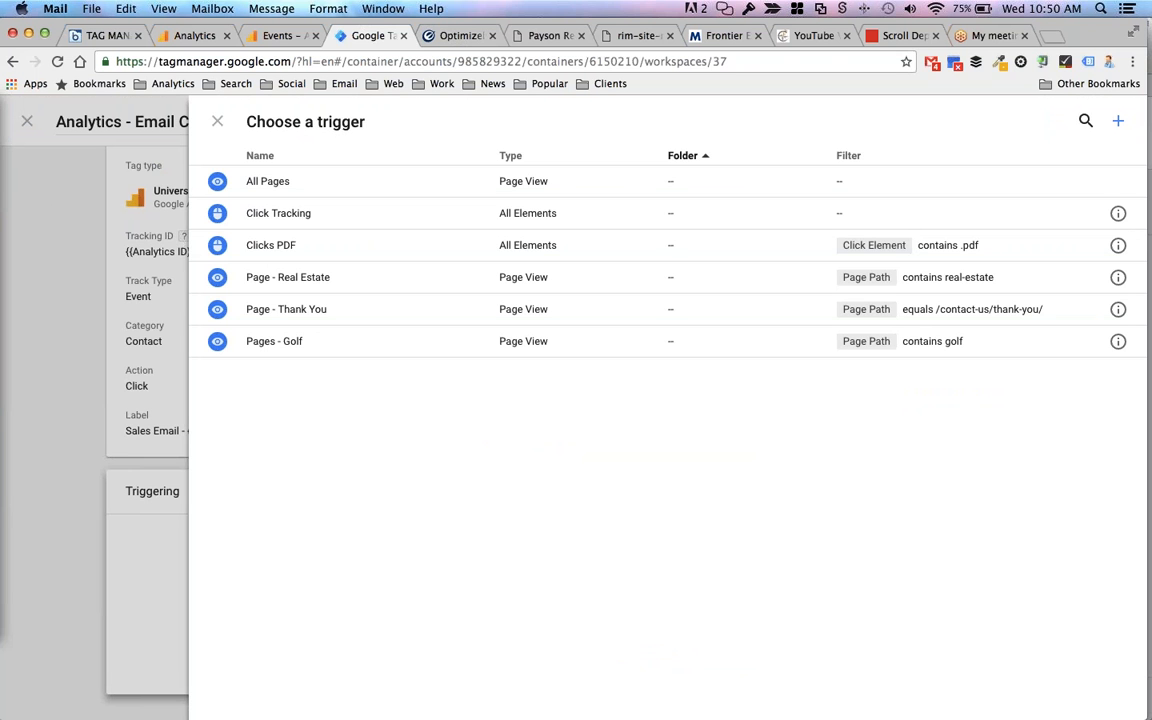
pyautogui.click(1117, 121)
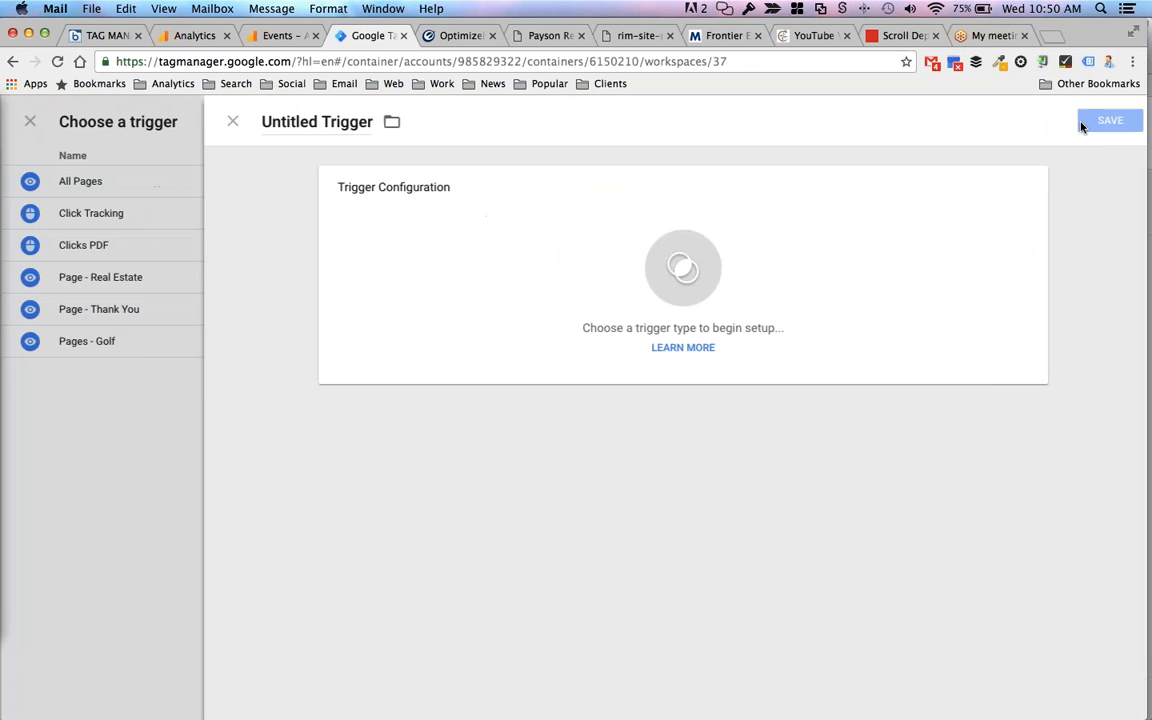
pyautogui.click(268, 123)
pyautogui.write('Clicks Email')
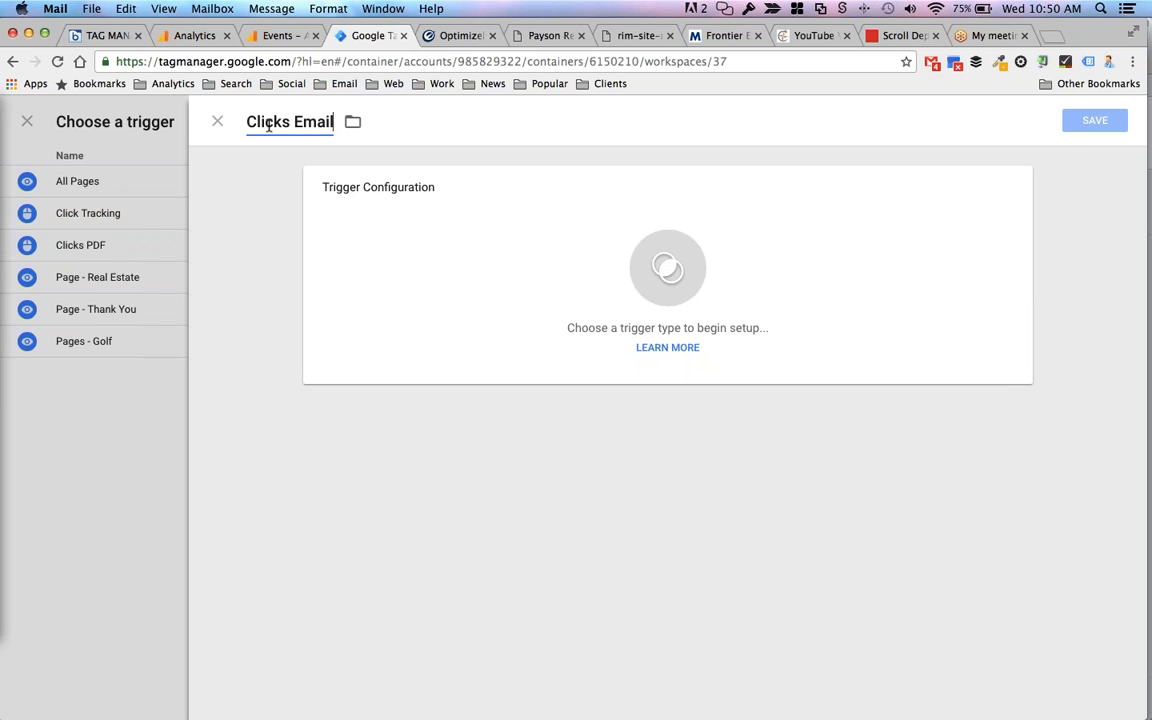
# - Configure the trigger as a click on all elements that fires on some clicks, with Click URL as the condition variable
pyautogui.click(600, 257)
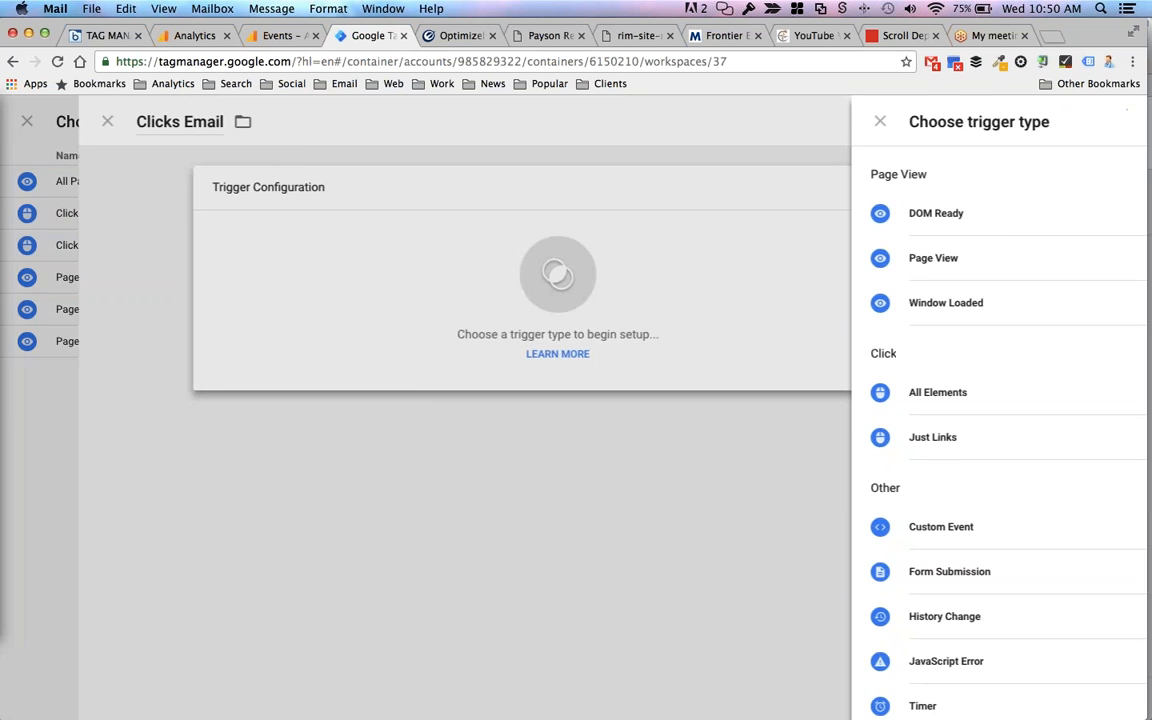
pyautogui.click(777, 407)
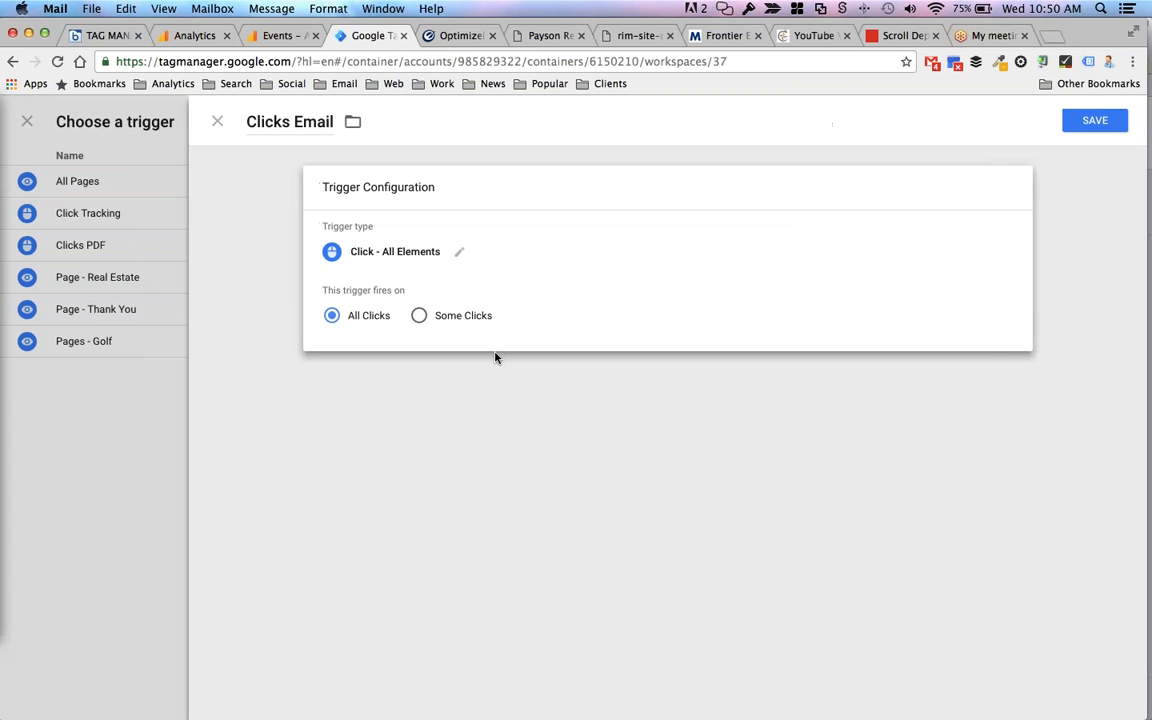
pyautogui.click(419, 316)
pyautogui.click(398, 381)
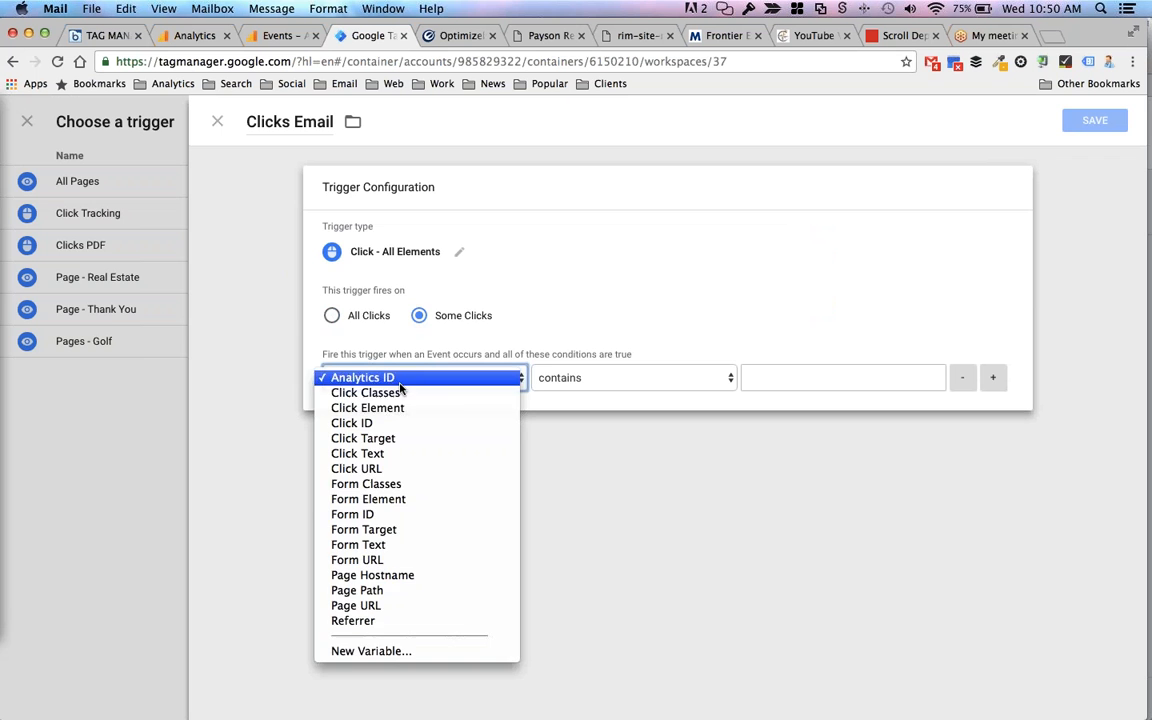
pyautogui.press('Return')
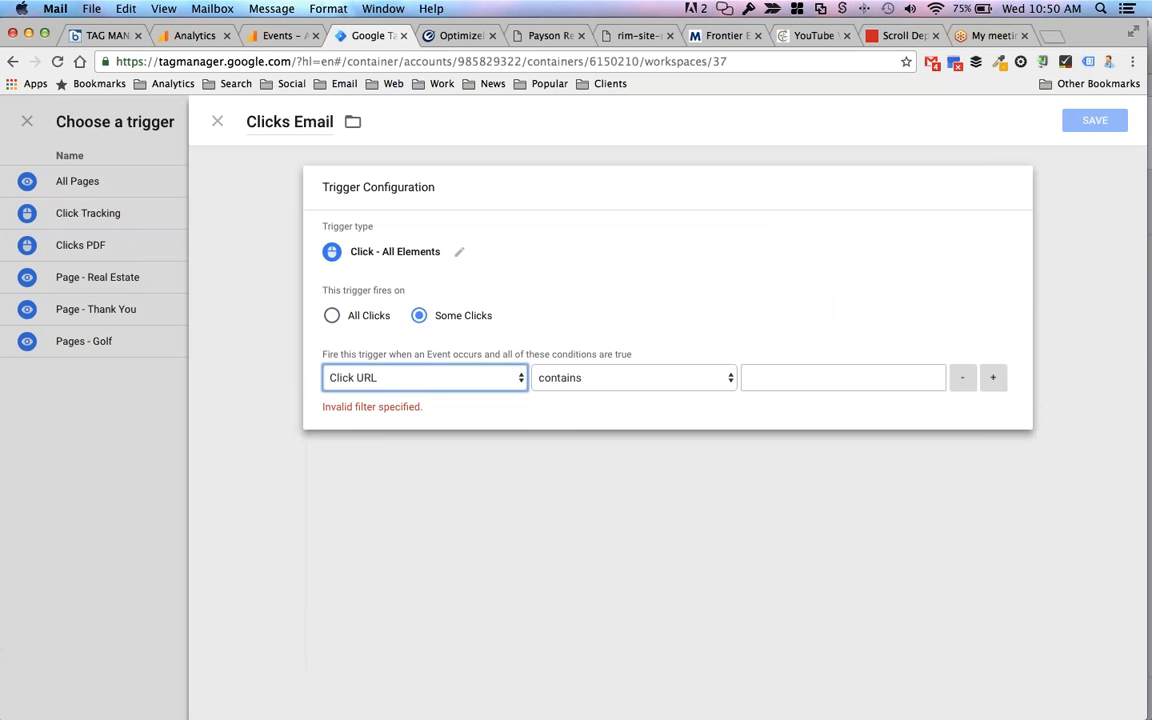
# - Examine the mailto: prefix in the email link's Click URL value in the Contact Us page preview
pyautogui.click(550, 35)
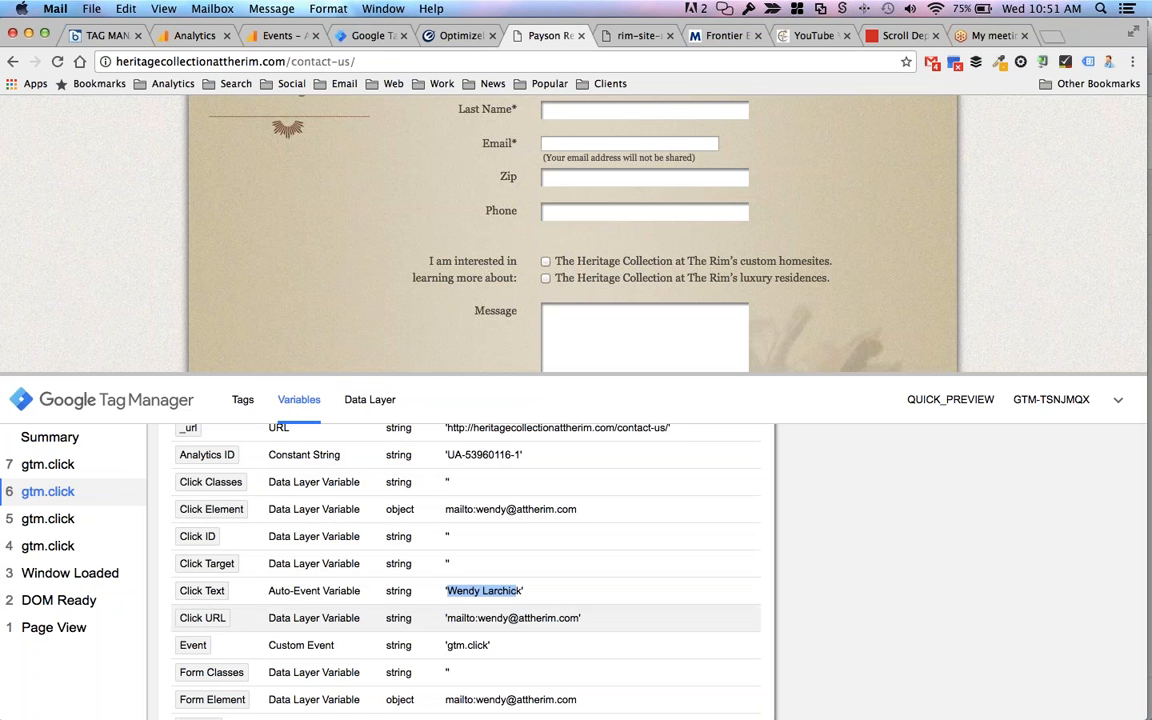
pyautogui.moveTo(477, 628); pyautogui.dragTo(449, 619)
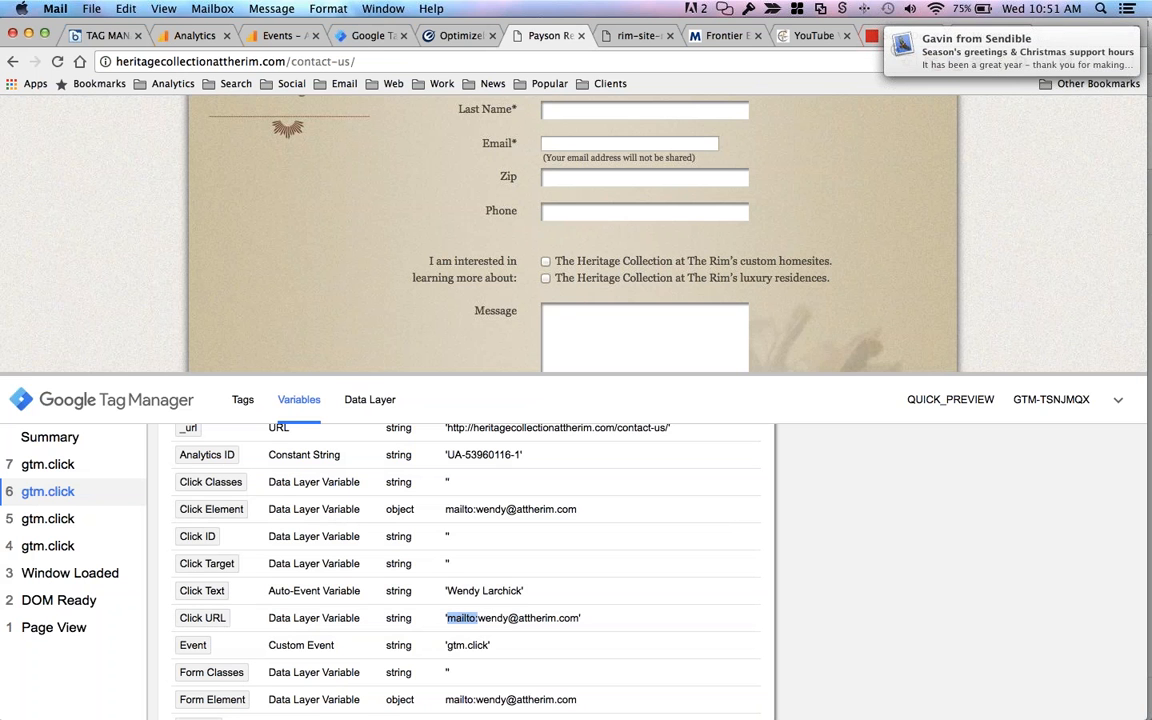
# - Quit the Mail application
pyautogui.rightClick(24, 463)
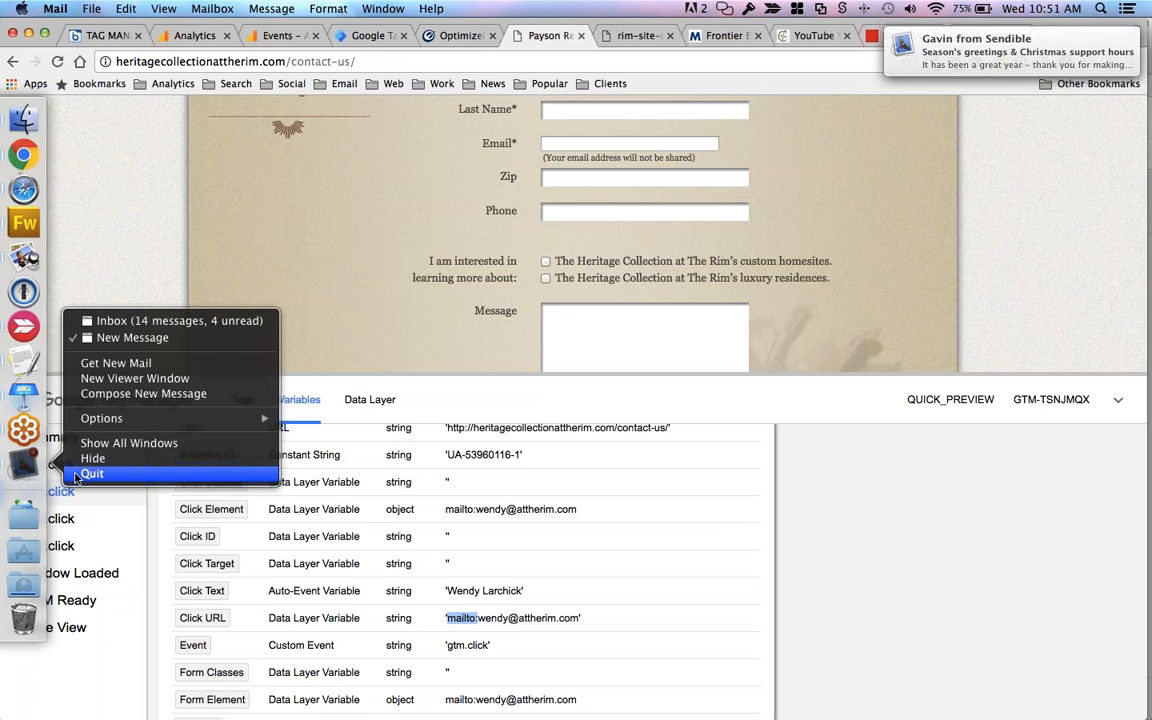
pyautogui.click(78, 474)
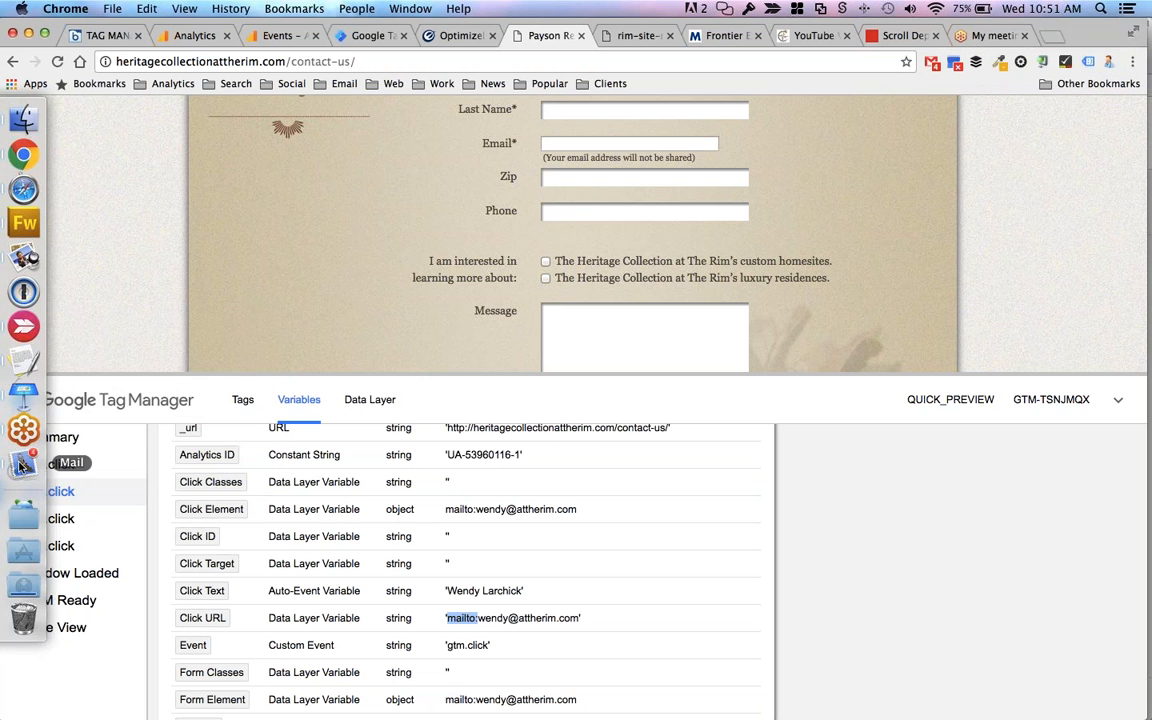
pyautogui.rightClick(22, 465)
pyautogui.click(90, 473)
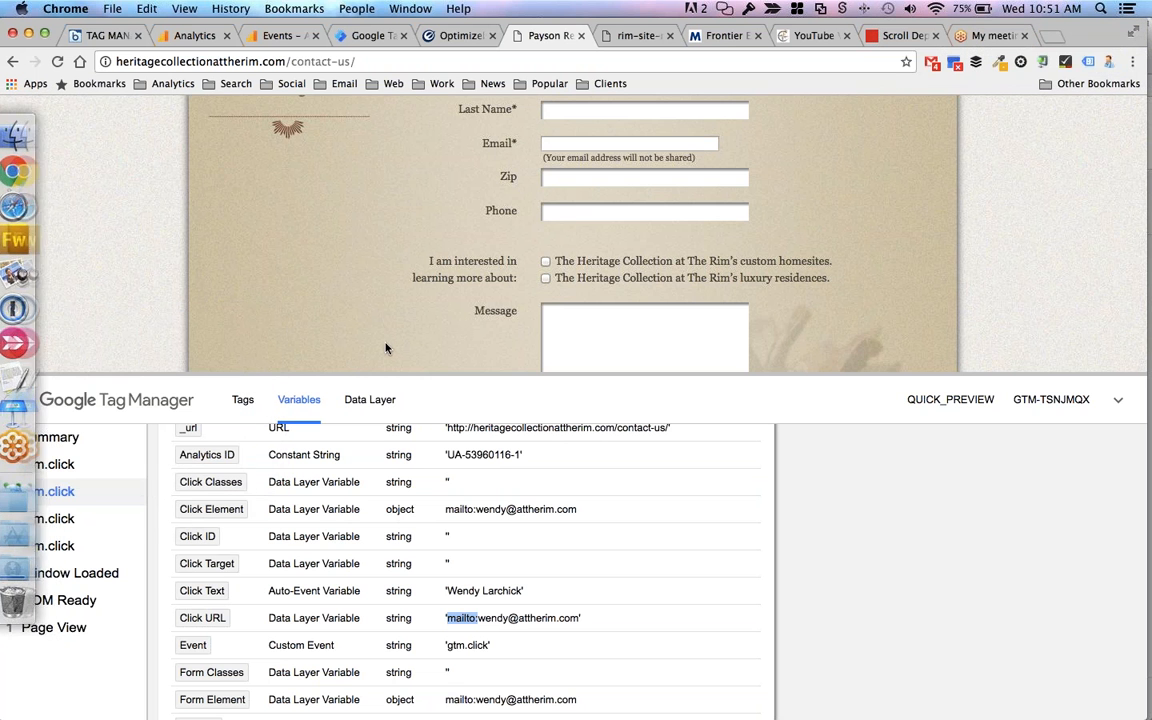
# - Complete the trigger condition as Click URL contains "mailto:" and save both the trigger and the email tag
pyautogui.click(368, 36)
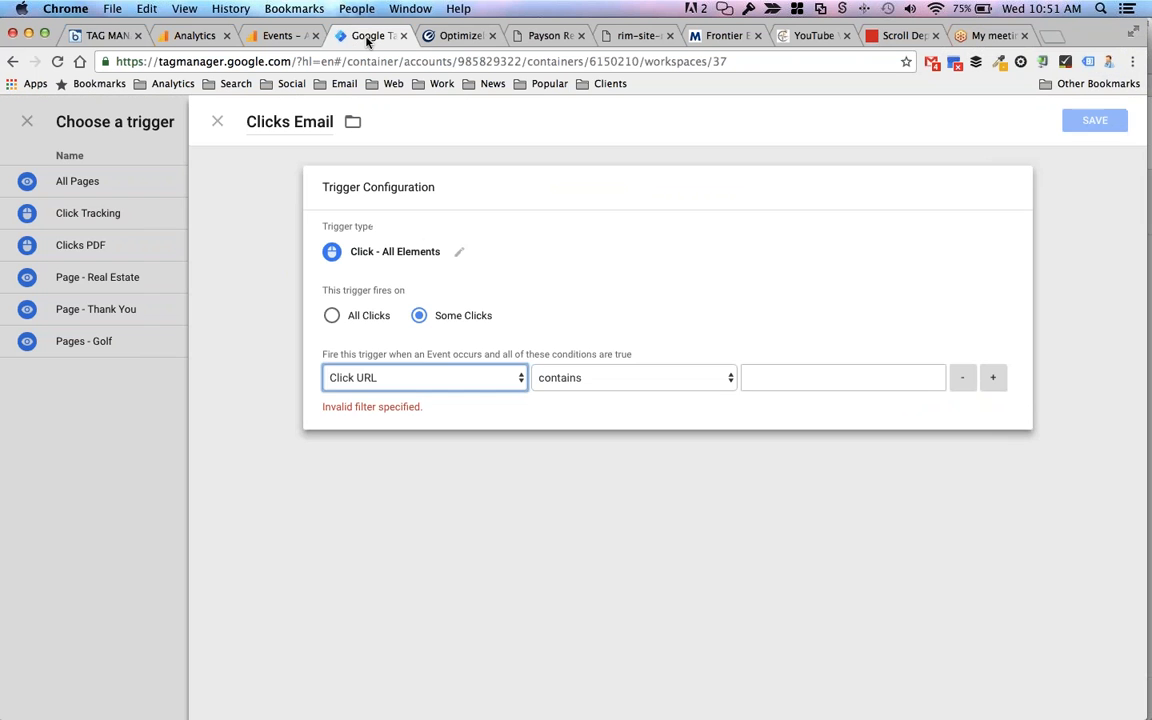
pyautogui.click(764, 378)
pyautogui.write('mailto:')
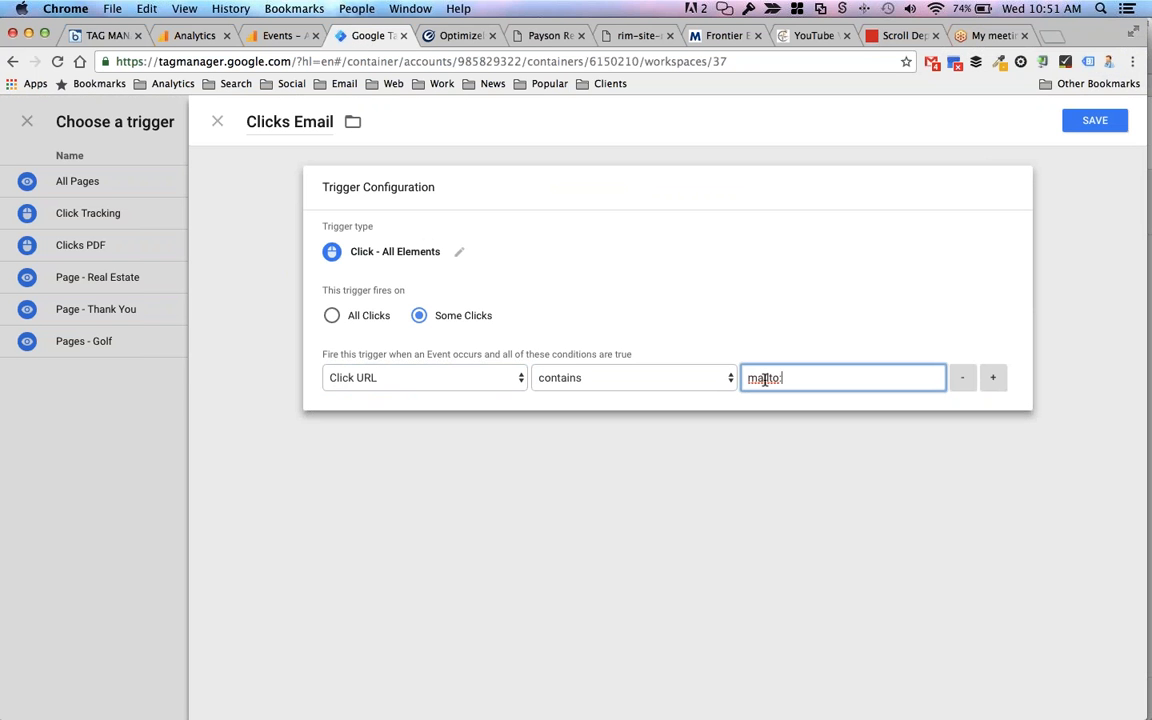
pyautogui.click(1081, 125)
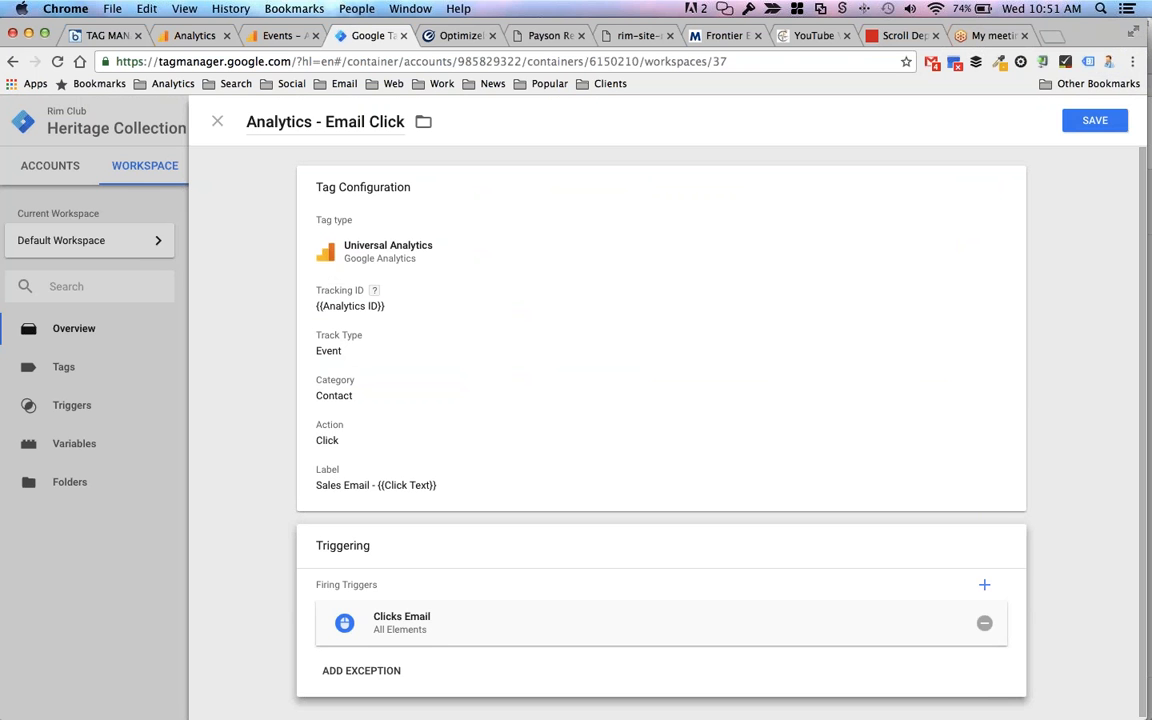
pyautogui.click(1095, 121)
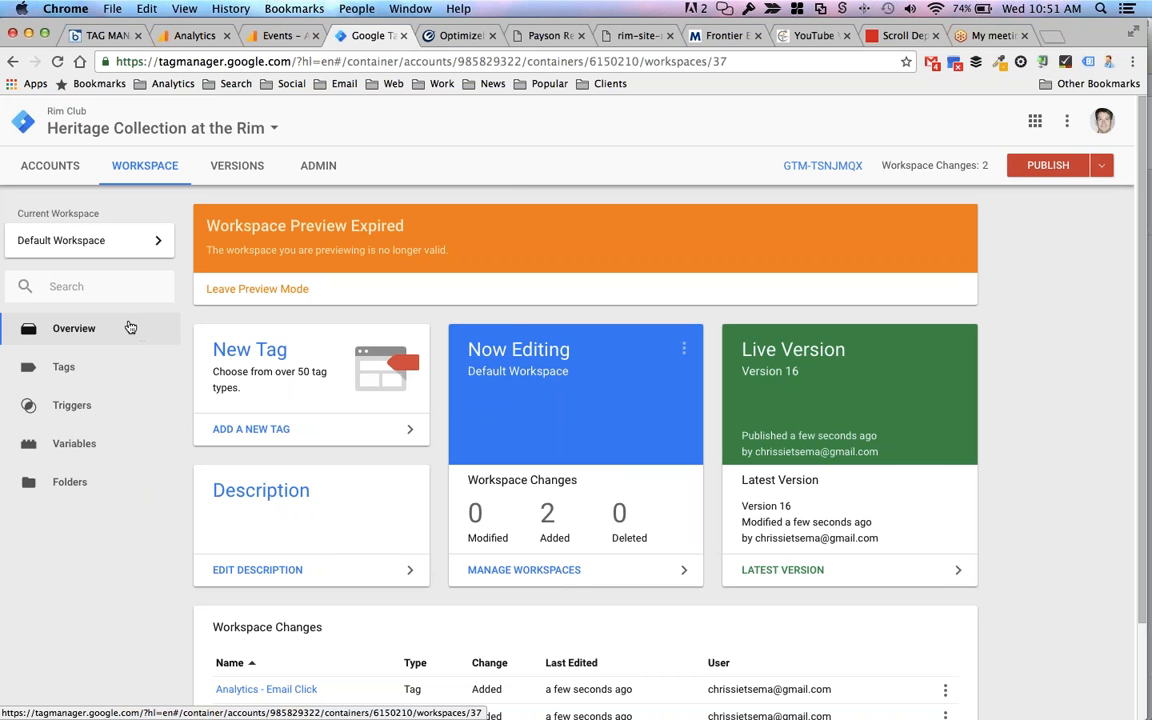
# - Publish the workspace changes without a version name or description, and return to the workspace overview
pyautogui.click(1049, 166)
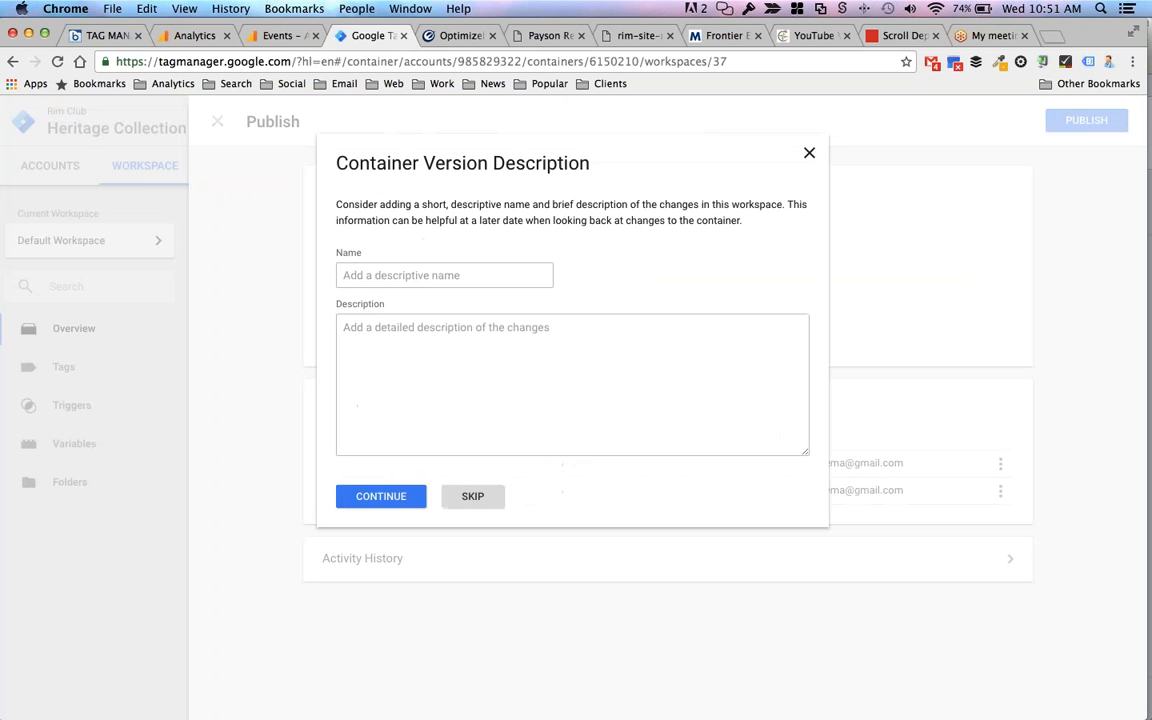
pyautogui.click(487, 495)
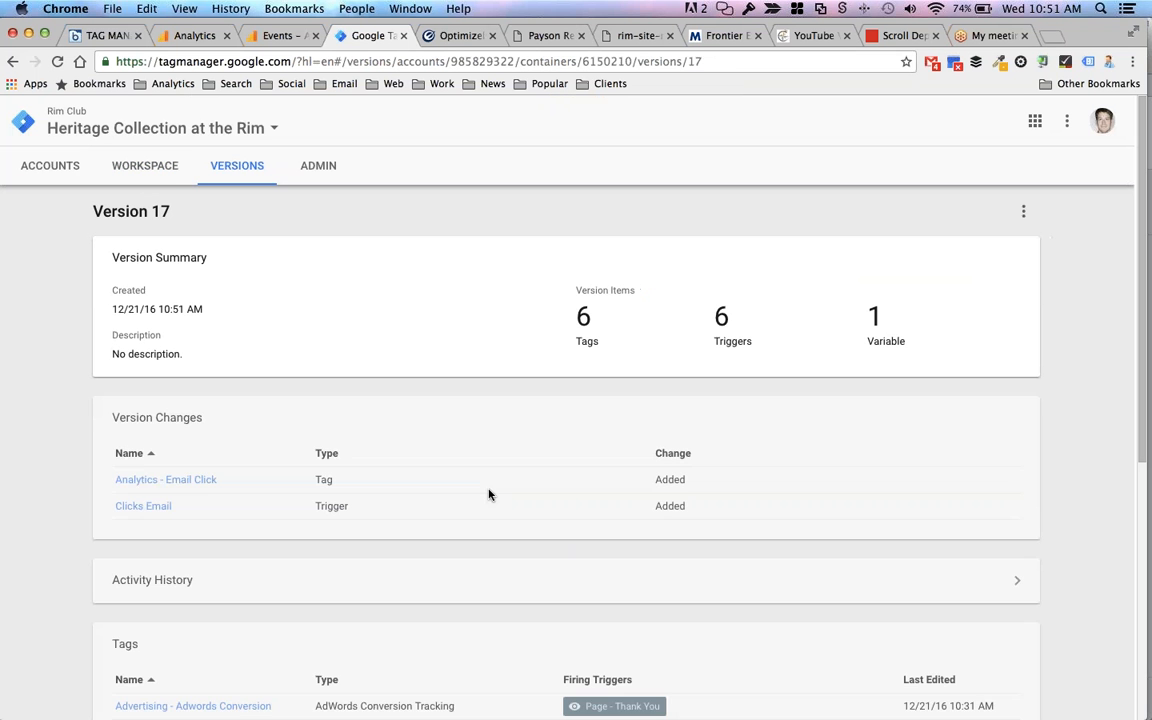
pyautogui.click(145, 166)
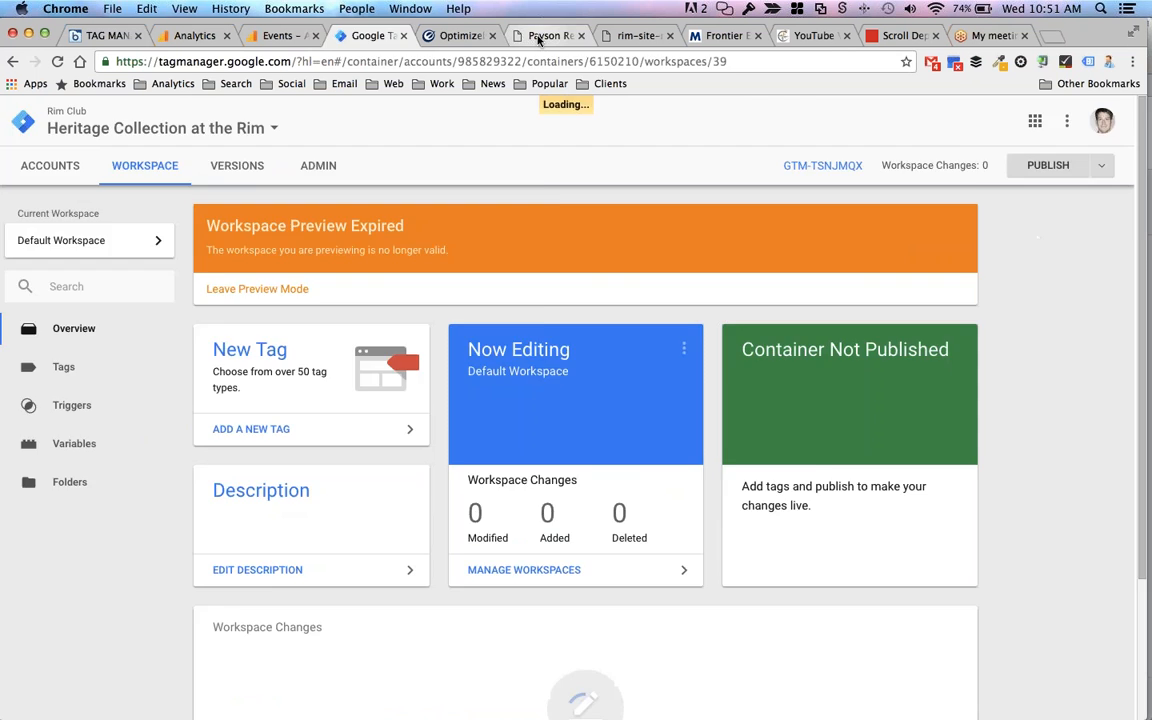
# - Reload the Contact Us page in preview and trigger the sales office email link to test the tag
pyautogui.click(539, 36)
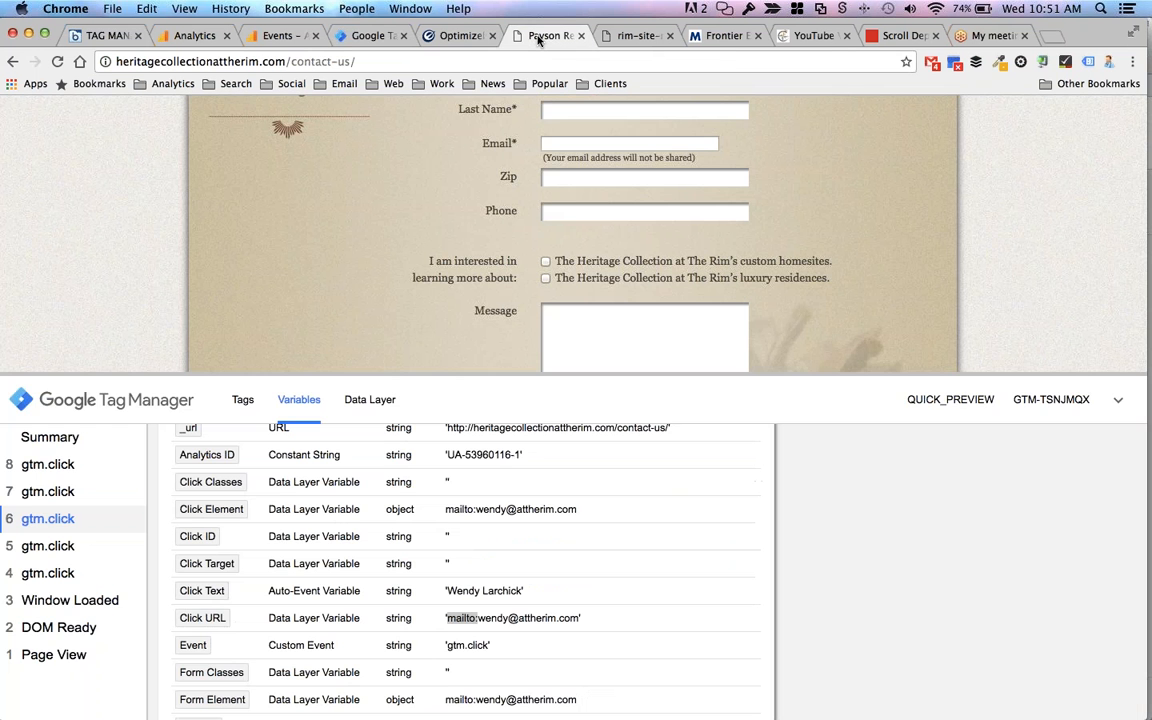
pyautogui.click(57, 61)
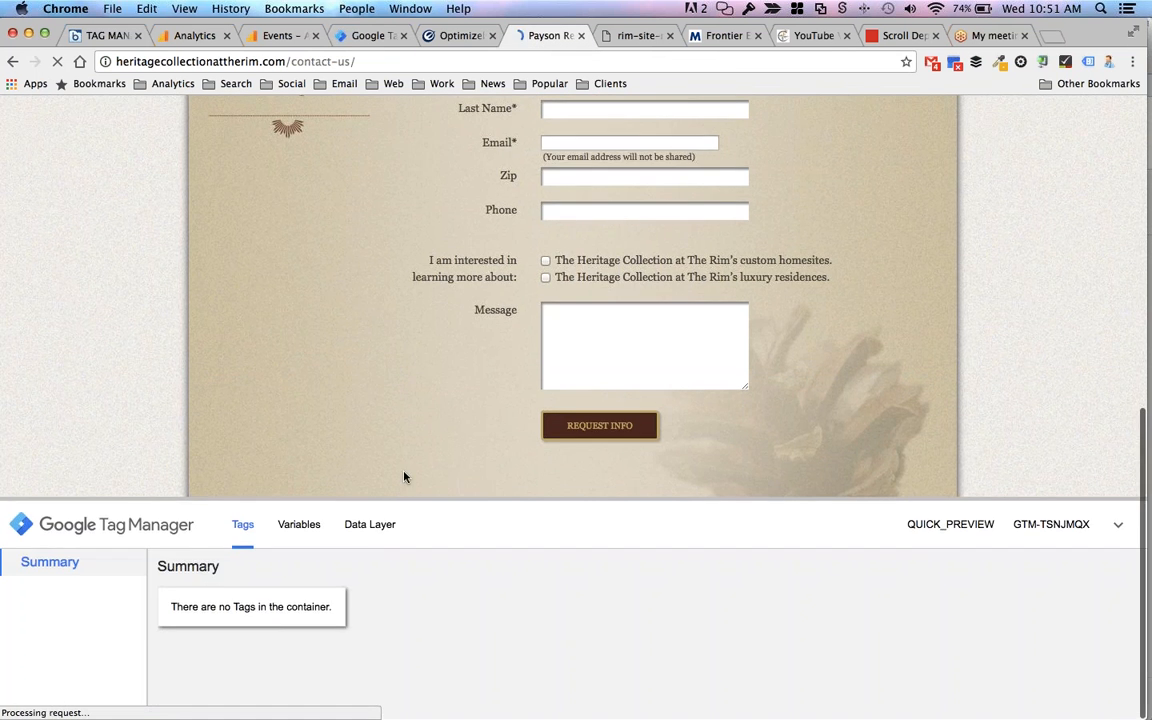
pyautogui.click(775, 531)
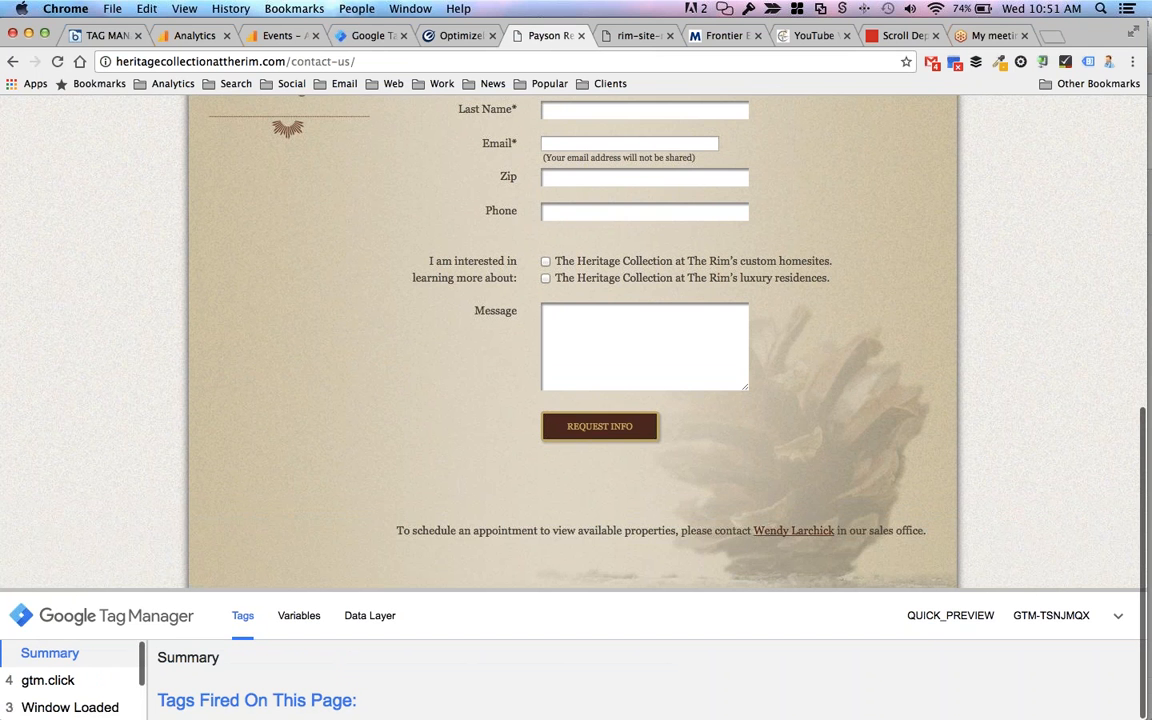
pyautogui.click(775, 533)
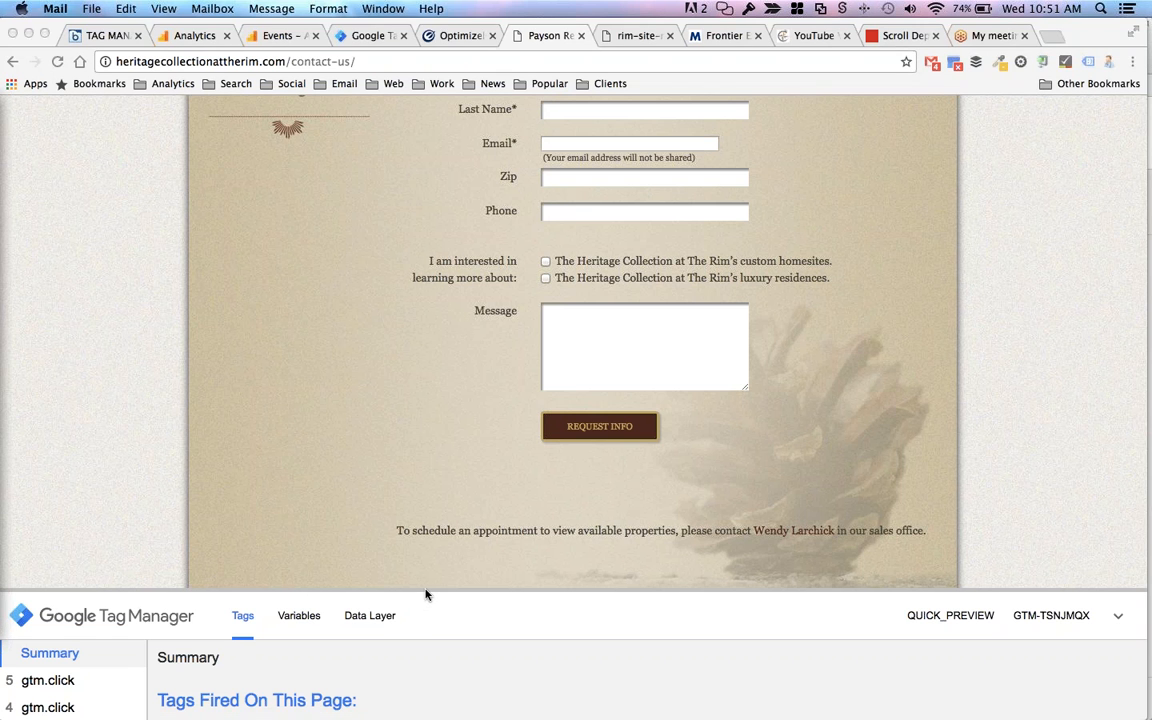
# - Enlarge the preview pane and examine the Email Click tag's full event details for the email link click, then shrink the pane
pyautogui.moveTo(428, 591); pyautogui.dragTo(432, 347)
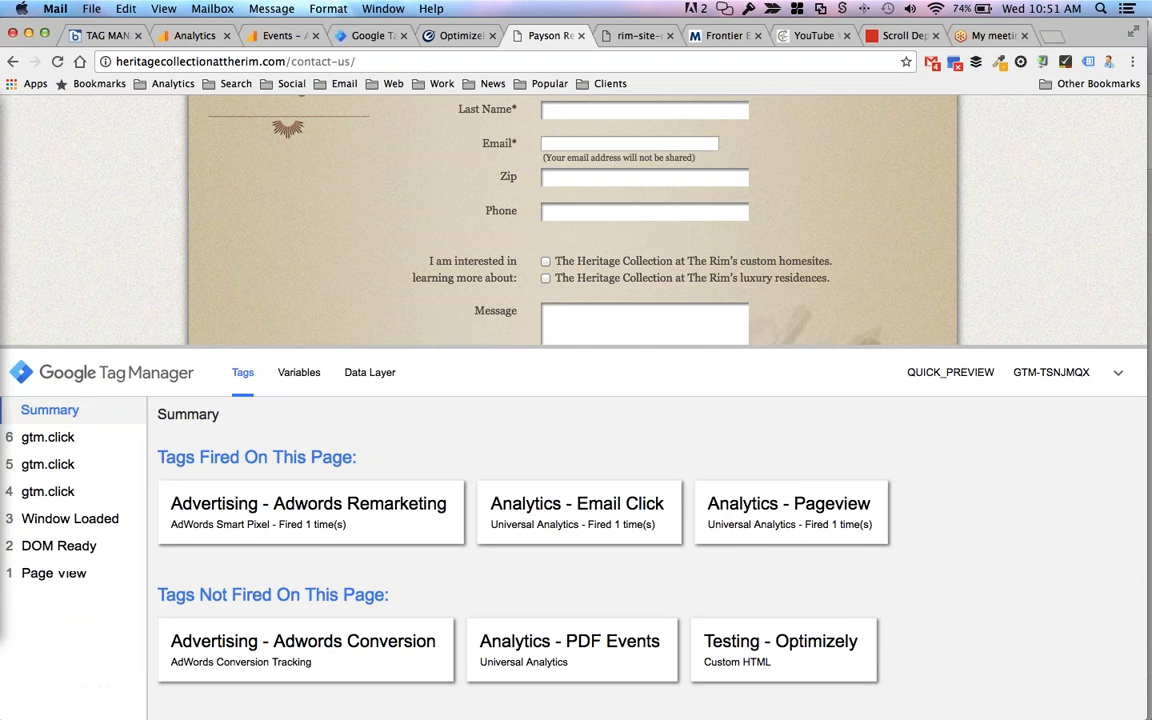
pyautogui.click(50, 465)
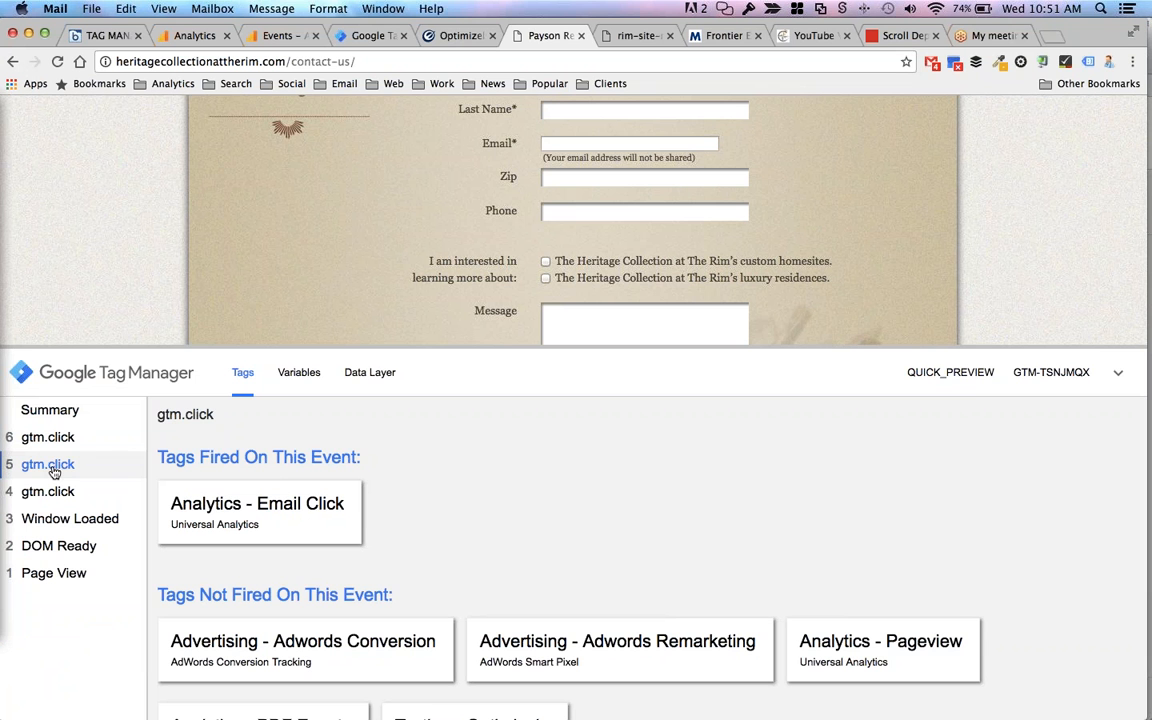
pyautogui.click(262, 512)
pyautogui.scroll(-3, 277, 506)
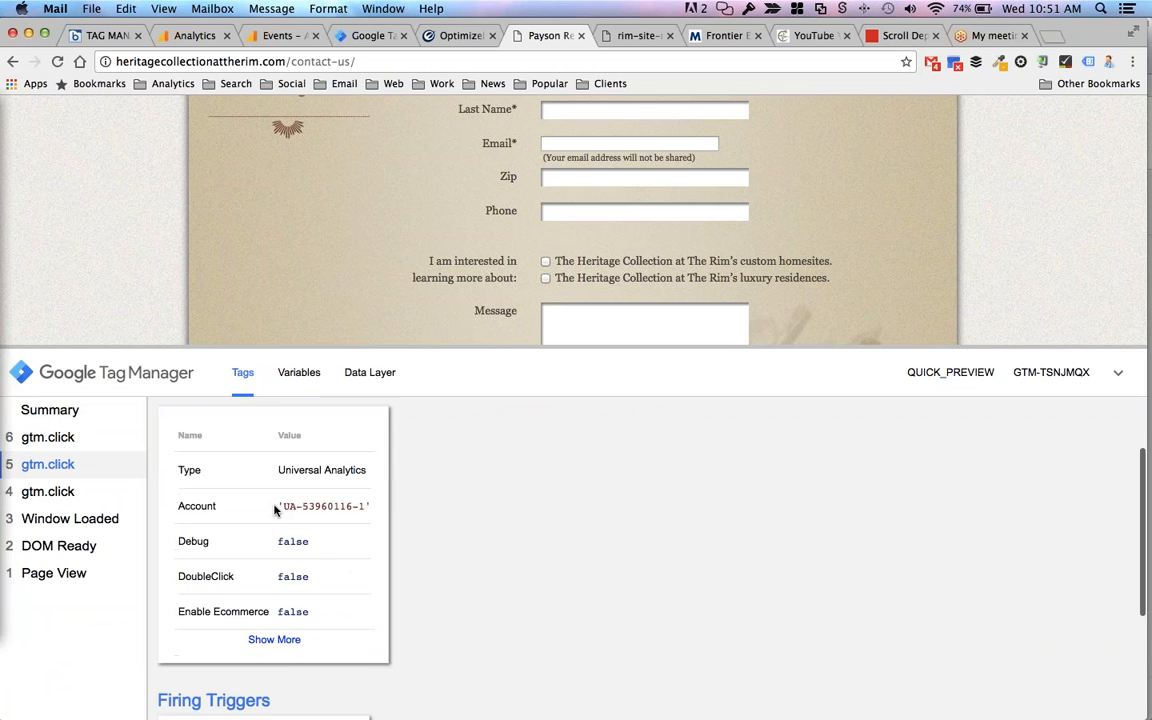
pyautogui.click(274, 611)
pyautogui.scroll(-4, 300, 590)
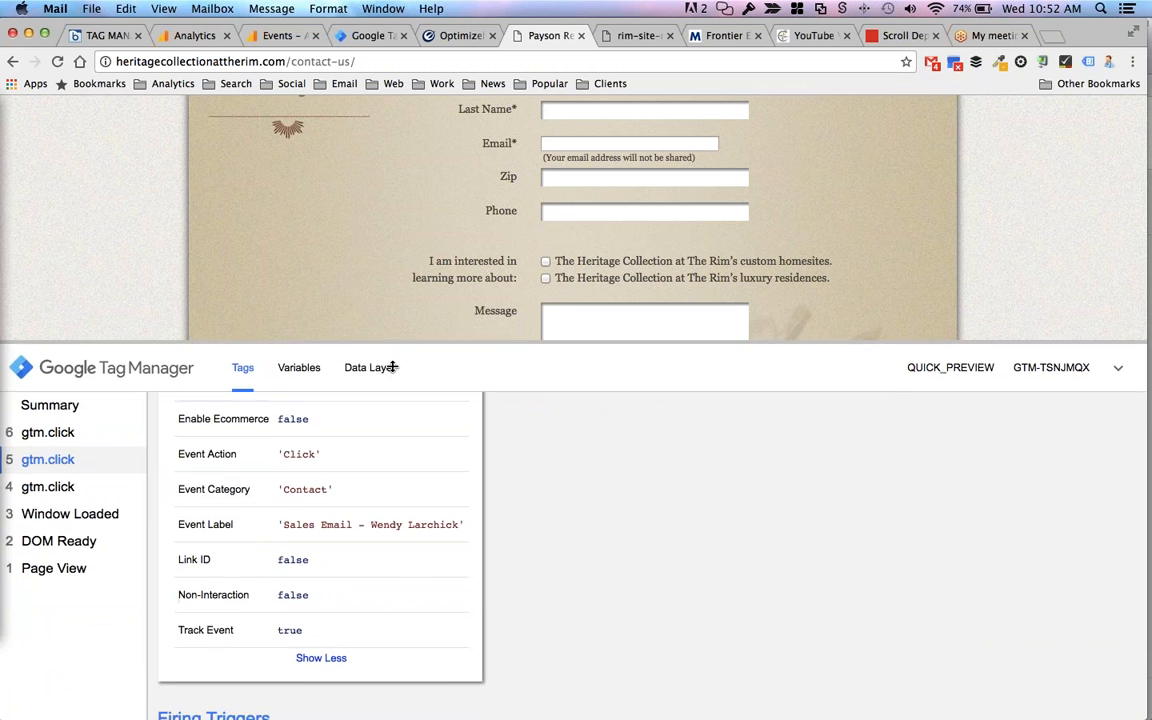
pyautogui.moveTo(393, 349); pyautogui.dragTo(398, 534)
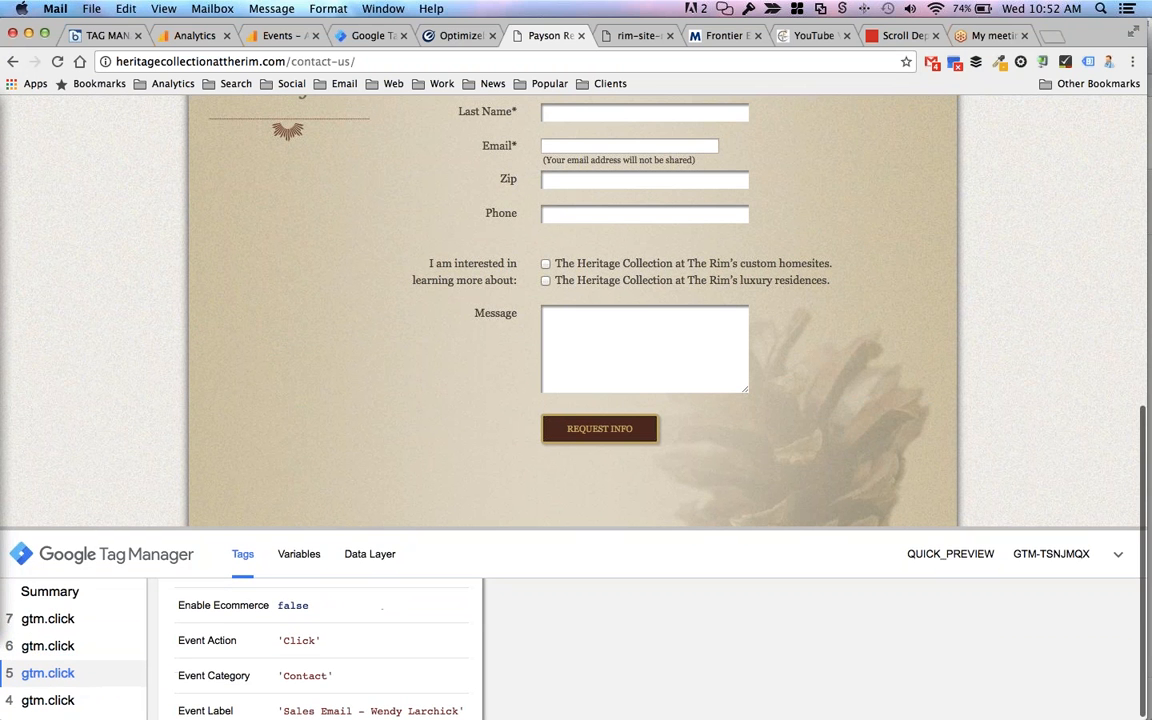
# - Switch to the Keynote tutorial presentation and play it from the Metrics Matrix slide showing the analytics strategy spreadsheet
pyautogui.moveTo(2, 336)
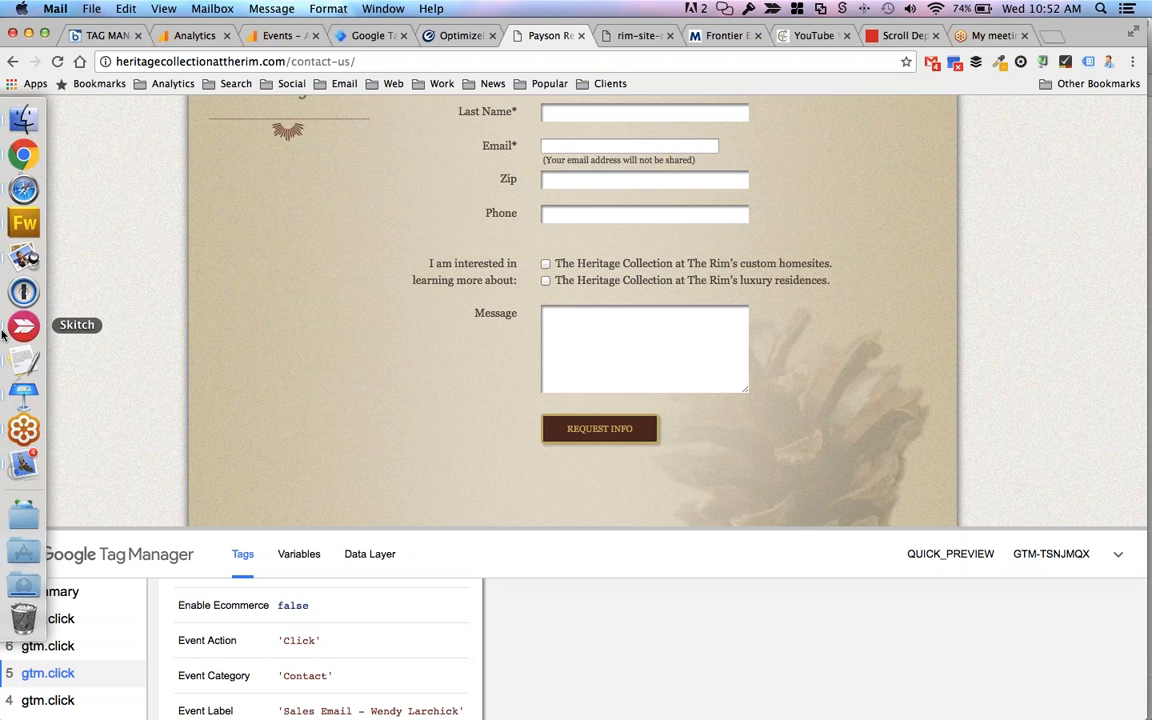
pyautogui.click(24, 392)
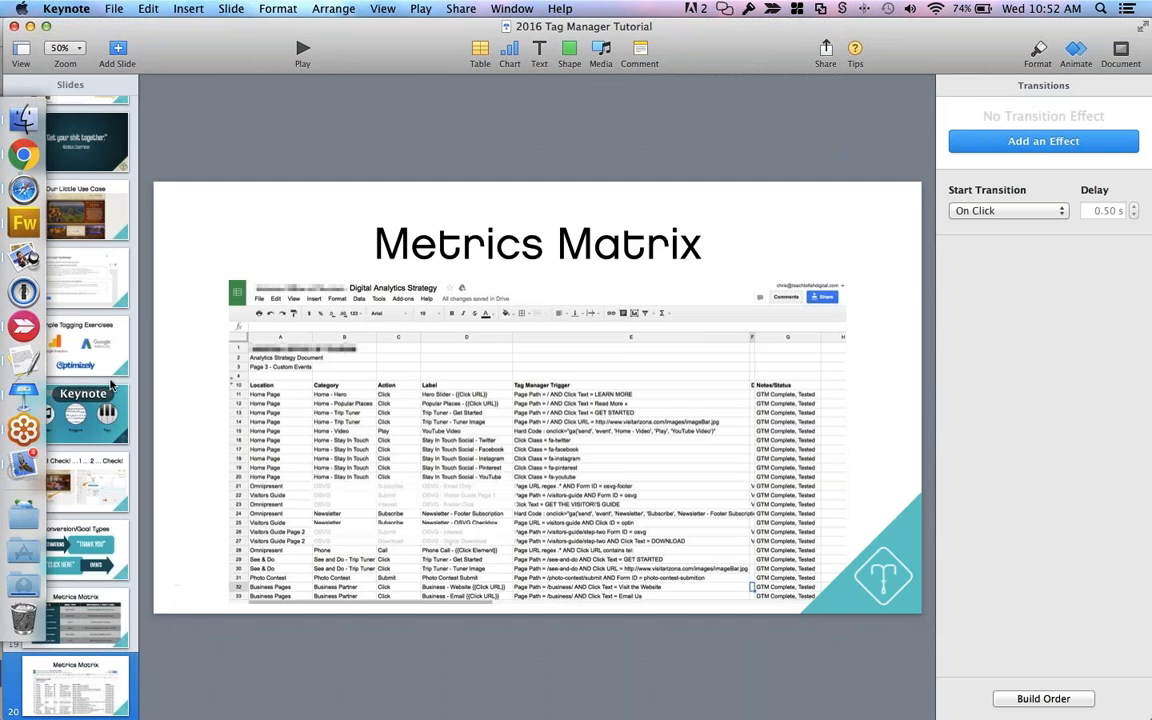
pyautogui.scroll(-5, 111, 441)
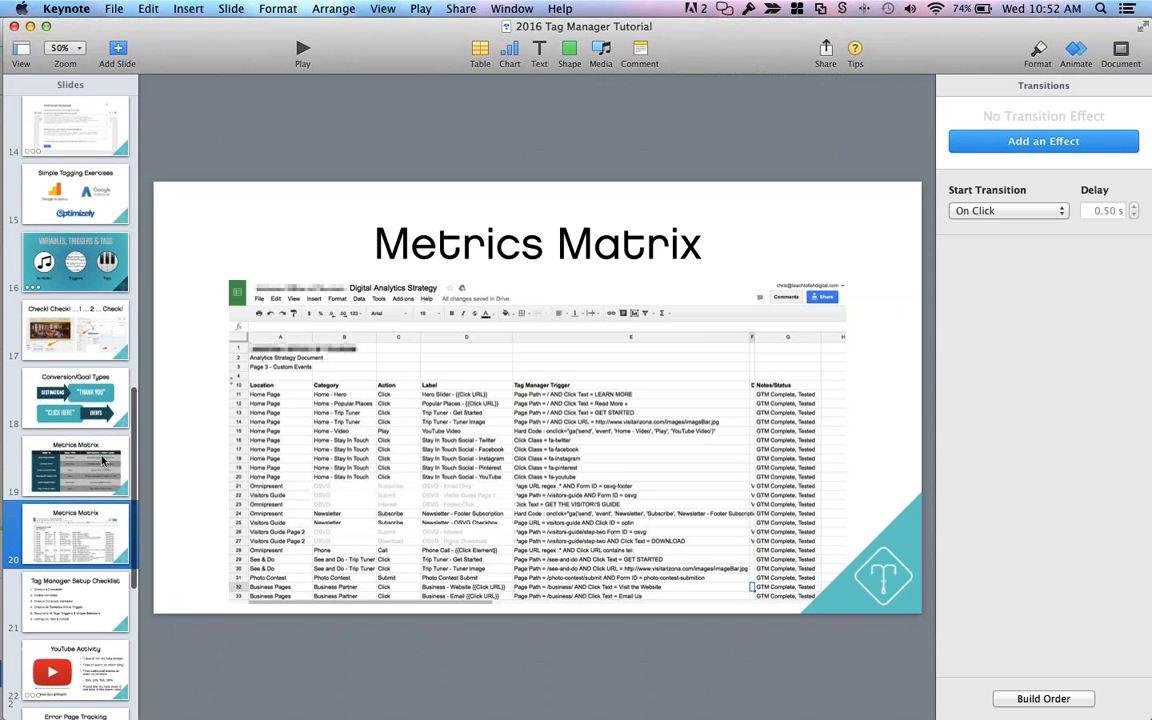
pyautogui.click(300, 52)
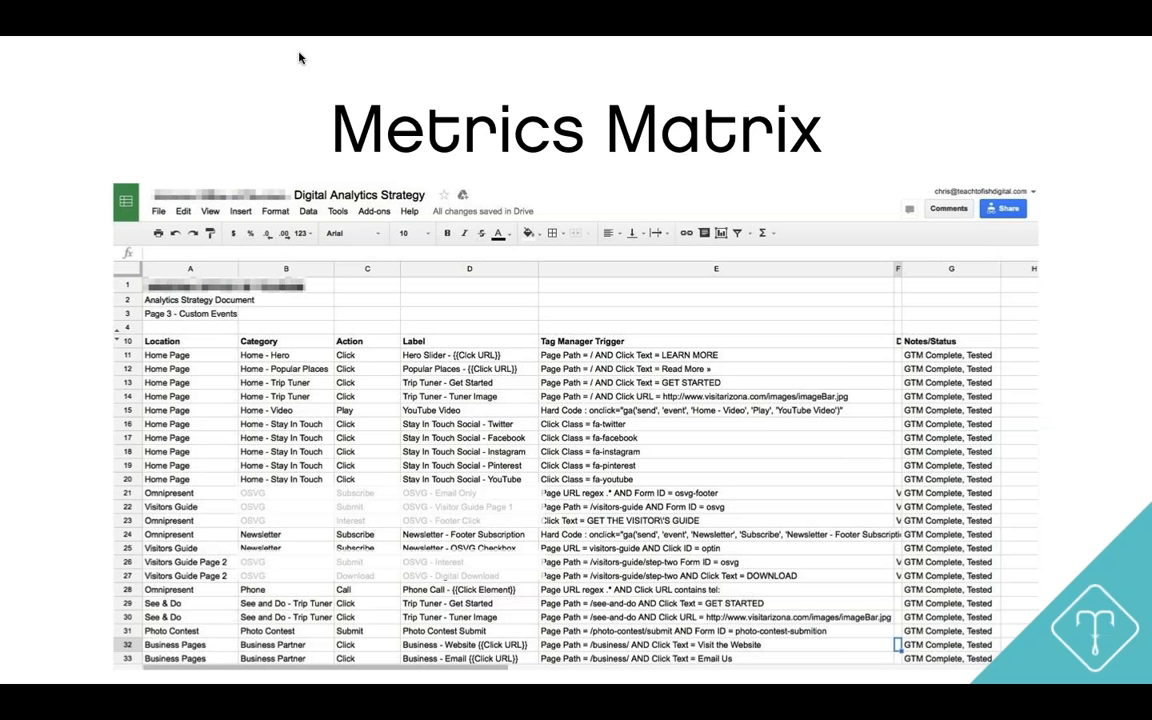